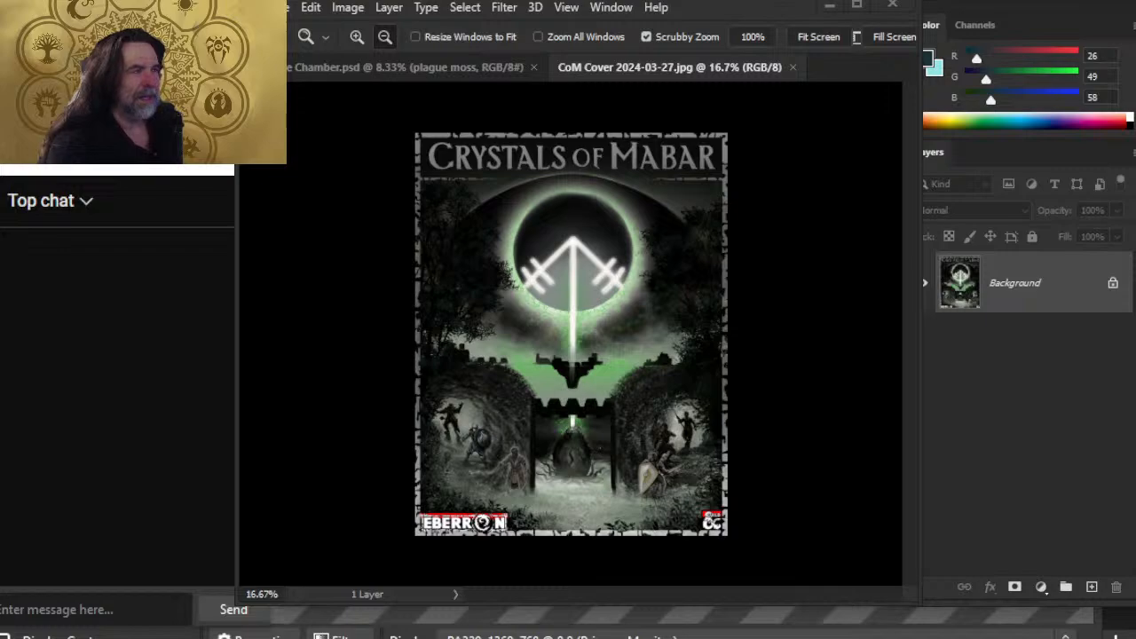
- Switch to the YouTube page of the live stream, adjust the player volume and like the video
{"action": "key", "text": "alt+Tab"}
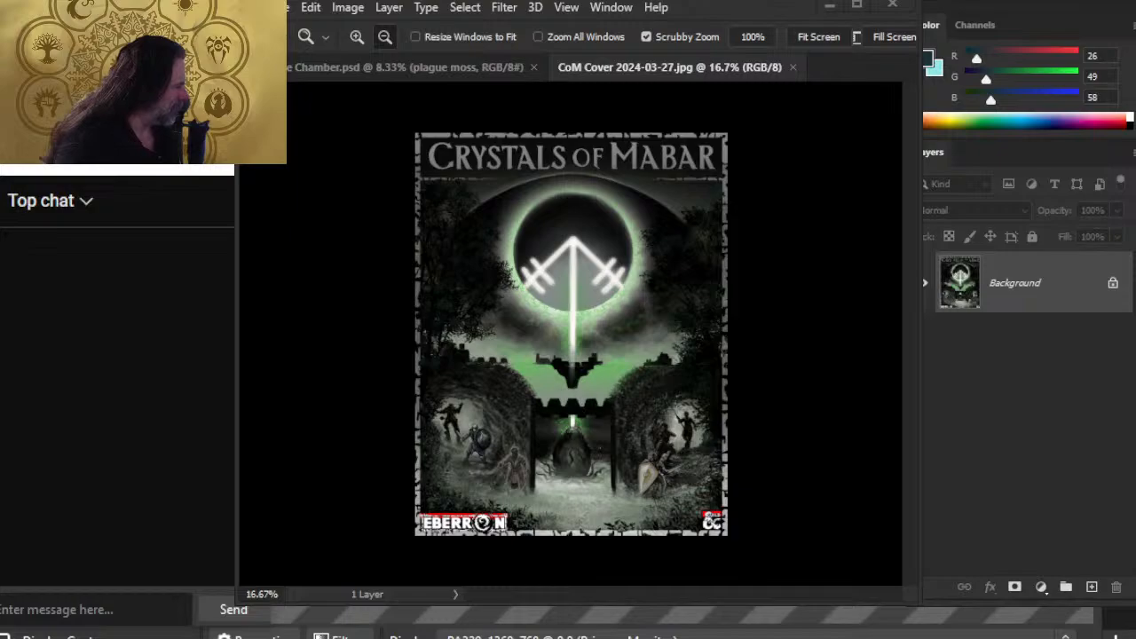
{"action": "key", "text": "alt+Tab"}
{"action": "key", "text": "alt+Tab"}
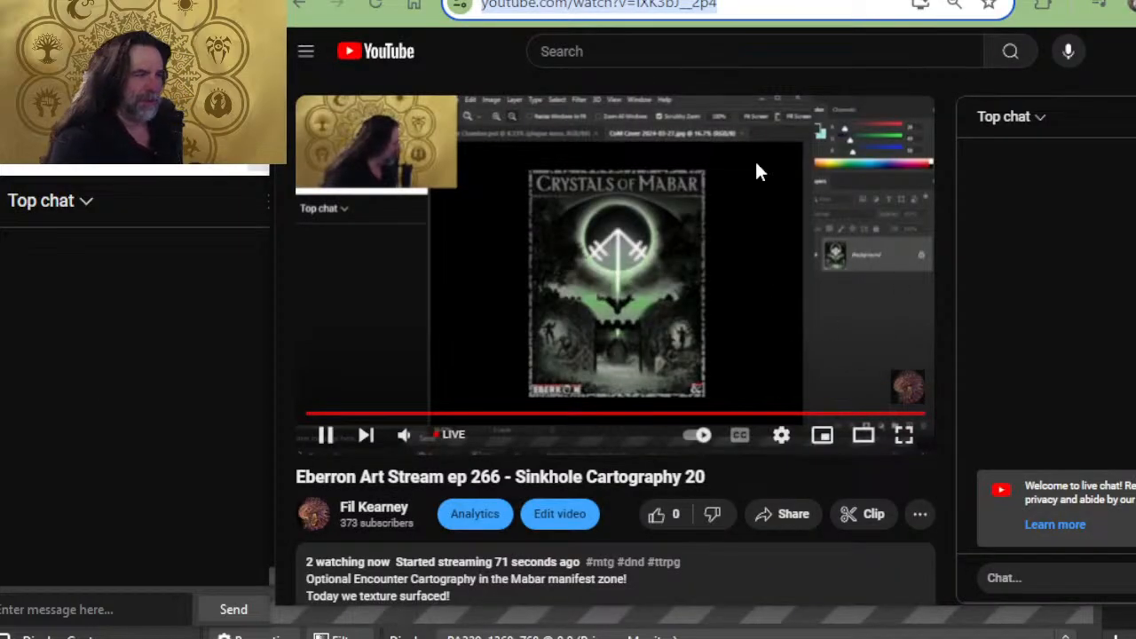
{"action": "mouse_move", "coordinate": [401, 435]}
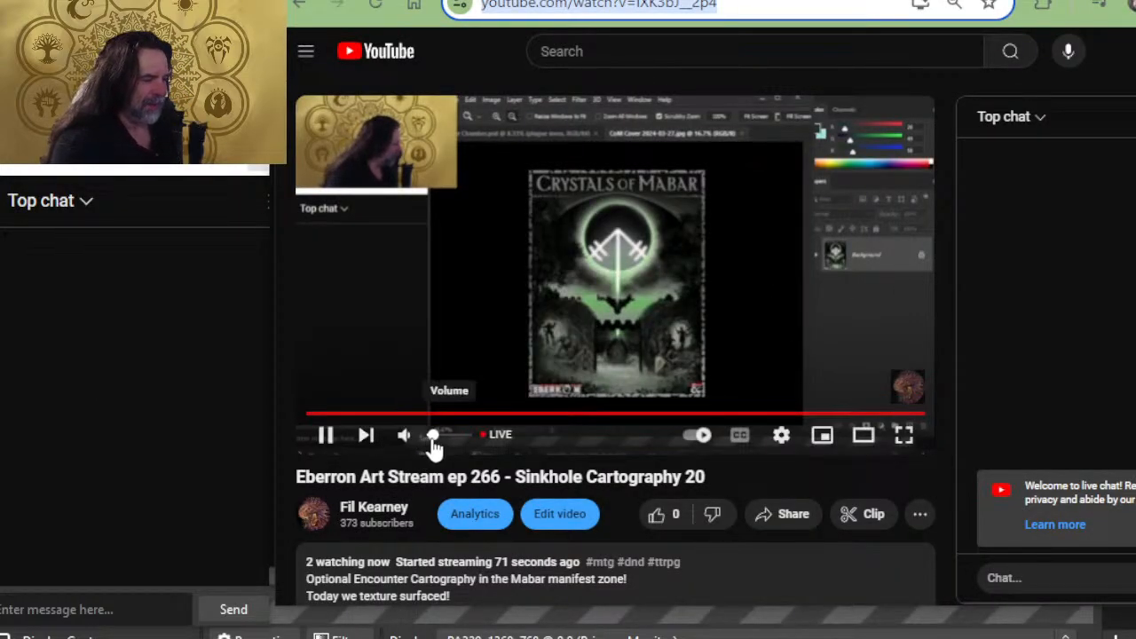
{"action": "left_click_drag", "start_coordinate": [434, 440], "coordinate": [437, 440]}
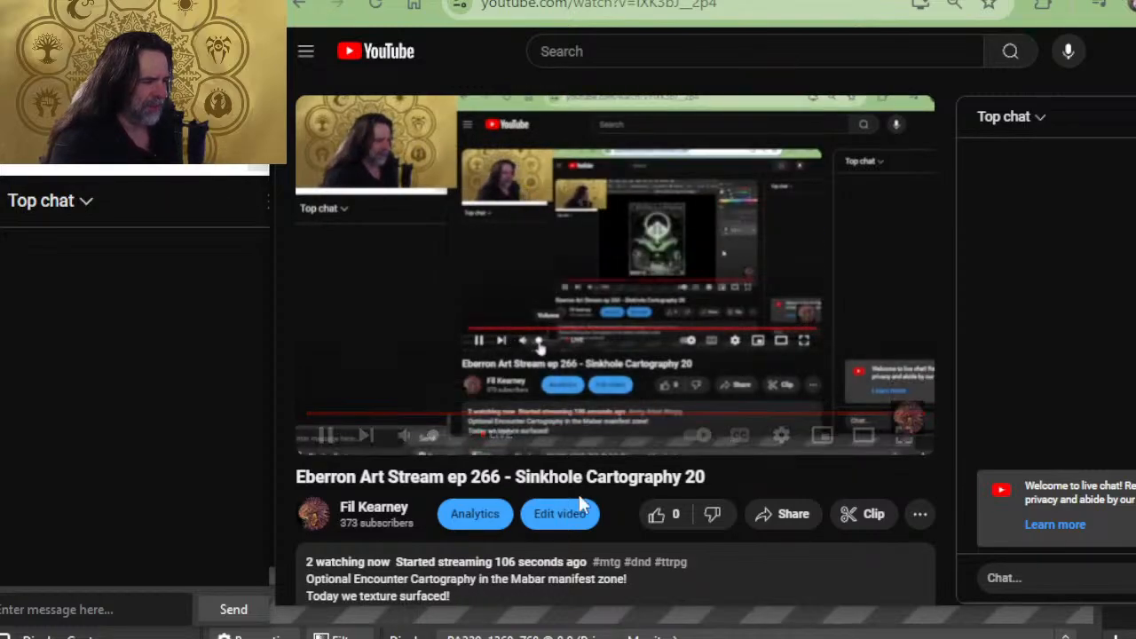
{"action": "left_click", "coordinate": [656, 515]}
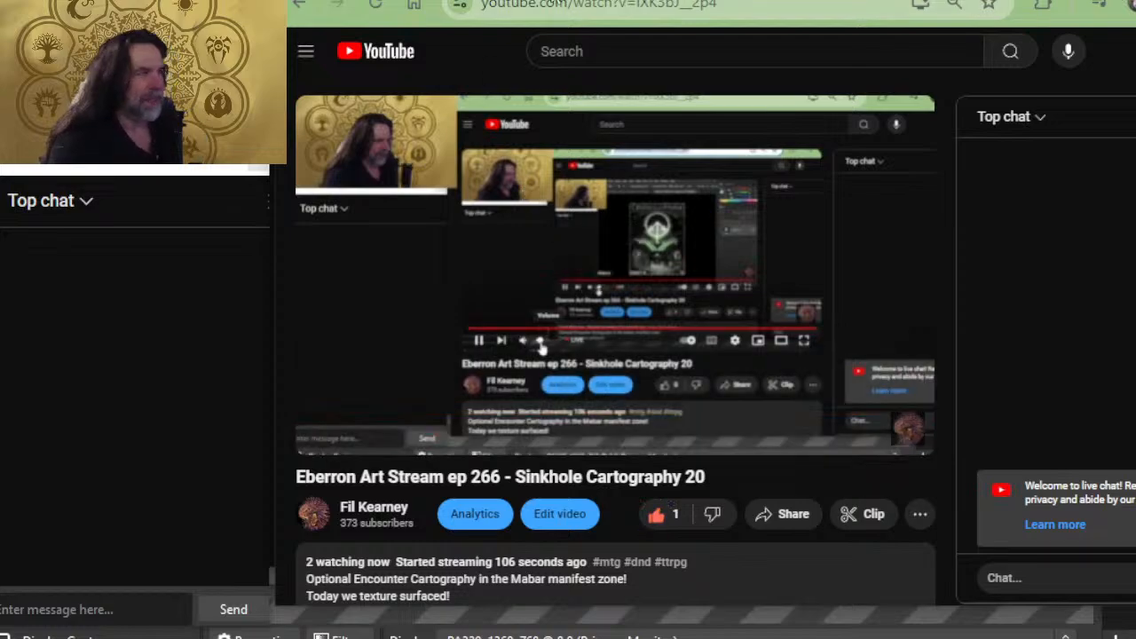
- Switch back to Photoshop, look over the Crystals of Mabar cover and close CoM Cover 2024-03-27.jpg
{"action": "key", "text": "alt+Tab"}
{"action": "key", "text": "alt+Tab"}
{"action": "key", "text": "Tab"}
{"action": "key", "text": "Tab"}
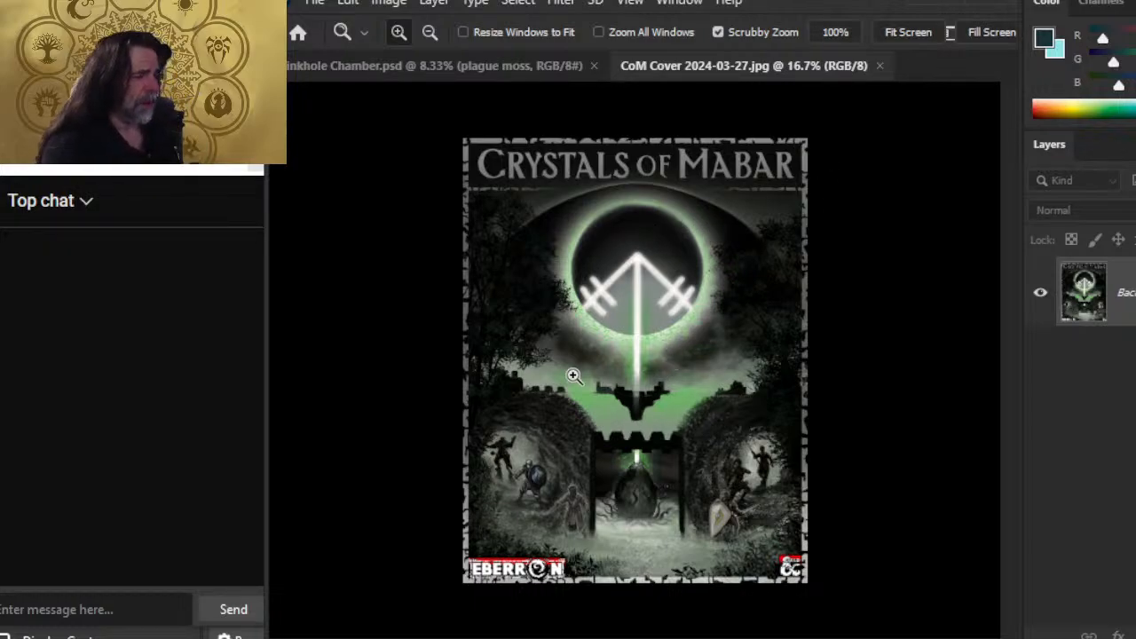
{"action": "scroll", "coordinate": [591, 388], "scroll_direction": "up", "scroll_amount": 3}
{"action": "scroll", "coordinate": [791, 391], "scroll_direction": "down", "scroll_amount": 3}
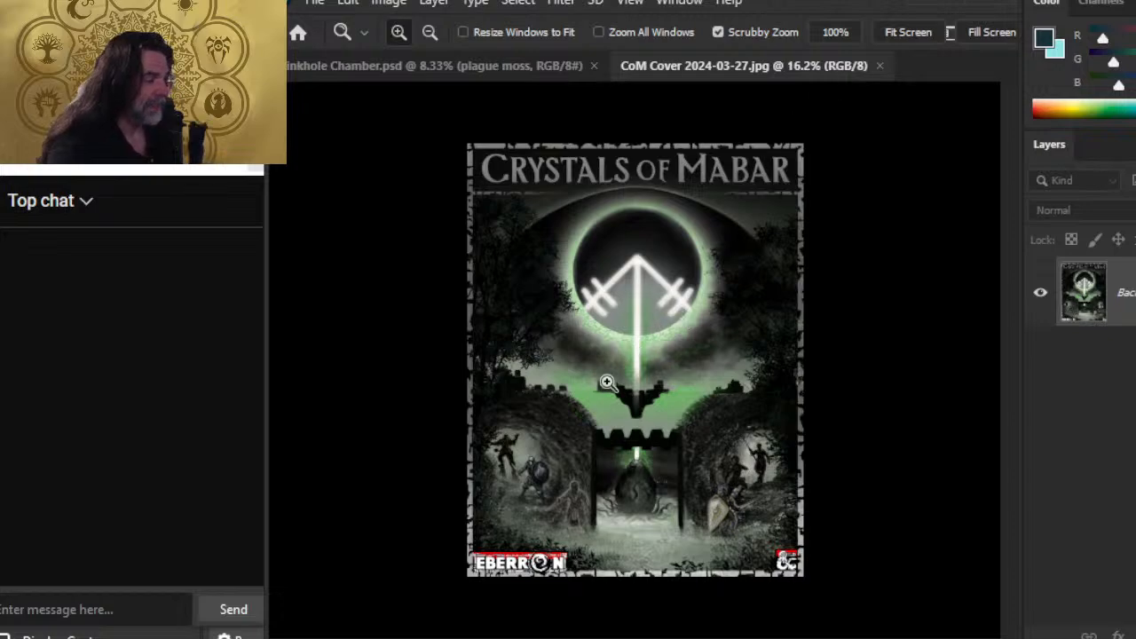
{"action": "scroll", "coordinate": [654, 332], "scroll_direction": "up", "scroll_amount": 2}
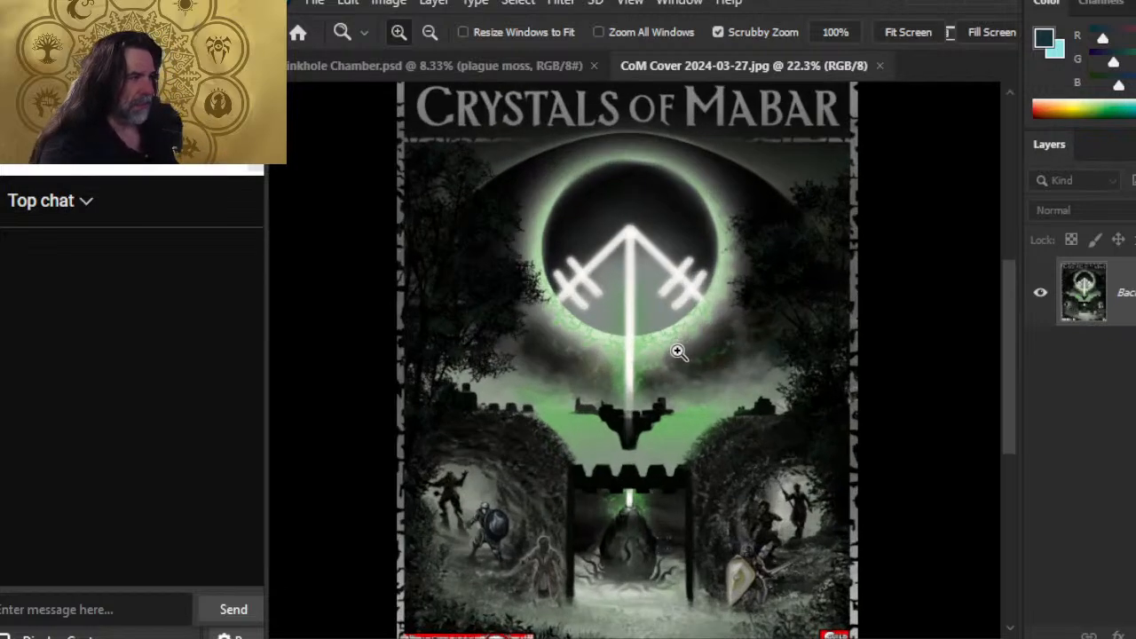
{"action": "left_click_drag", "start_coordinate": [703, 475], "coordinate": [689, 514]}
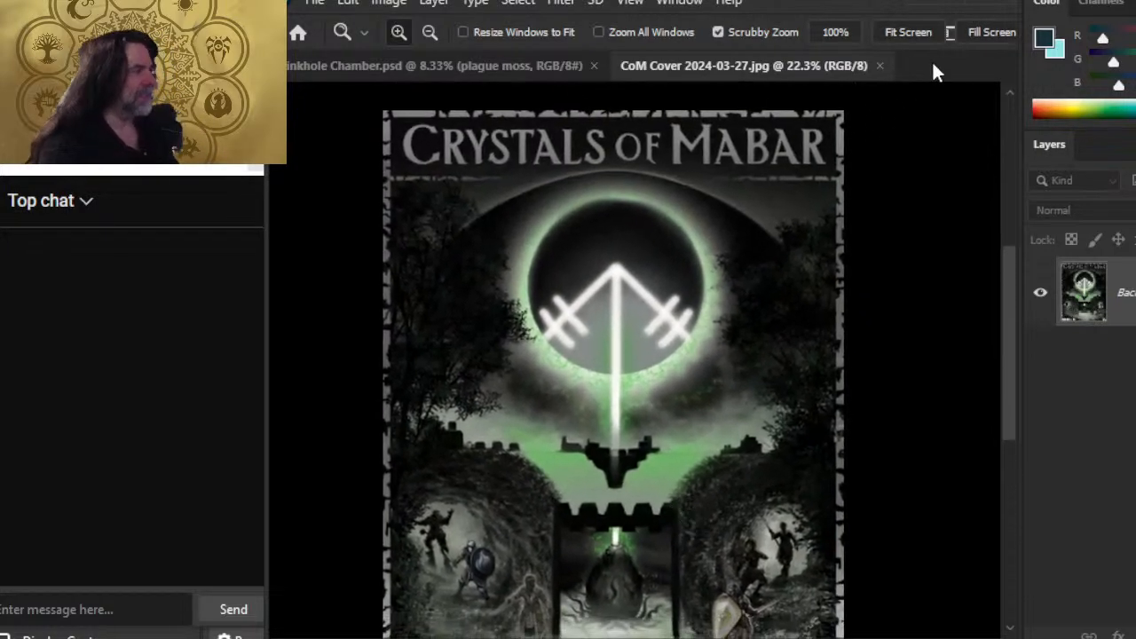
{"action": "left_click", "coordinate": [879, 65]}
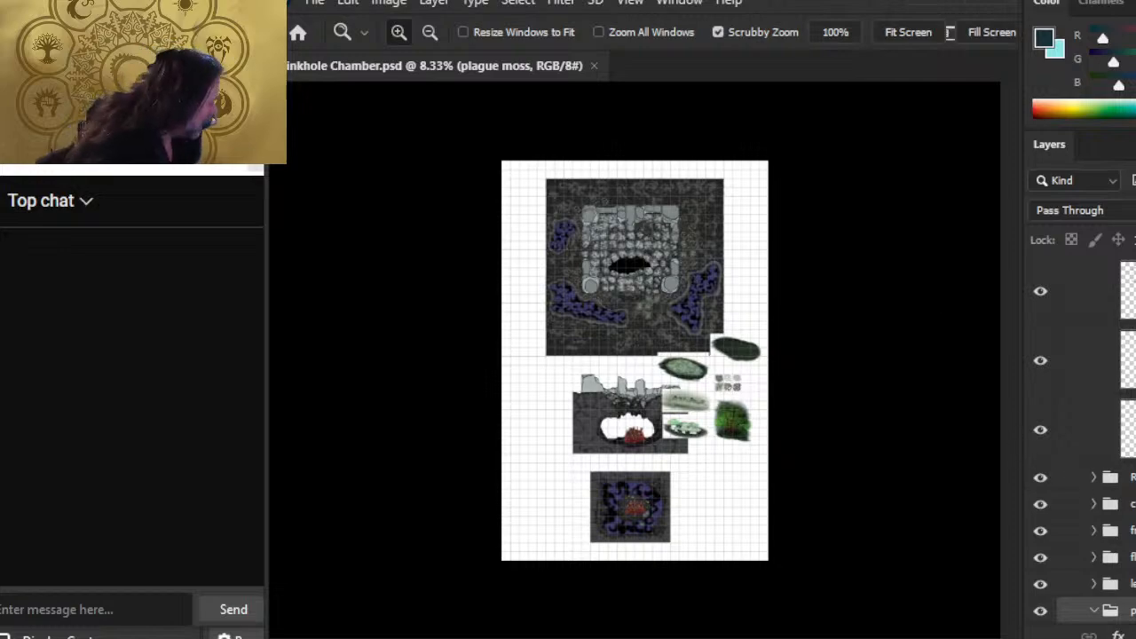
- Expand the collapsed layer group that sits three groups above plague moss
{"action": "scroll", "coordinate": [1093, 443], "scroll_direction": "down", "scroll_amount": 1}
{"action": "scroll", "coordinate": [1092, 444], "scroll_direction": "down", "scroll_amount": 1}
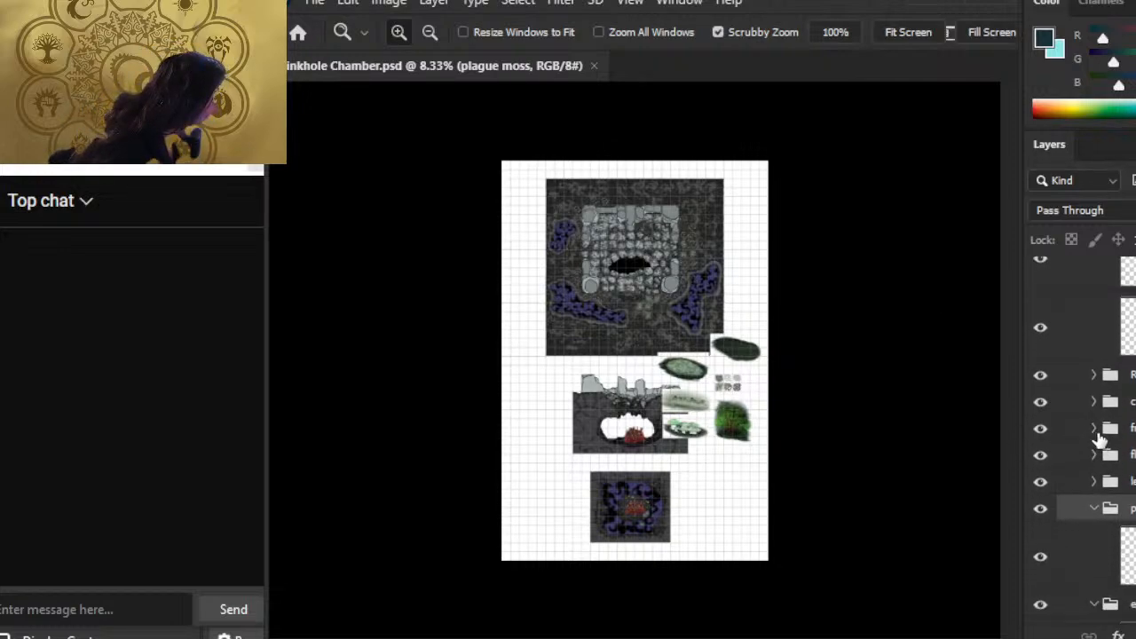
{"action": "left_click", "coordinate": [1095, 429]}
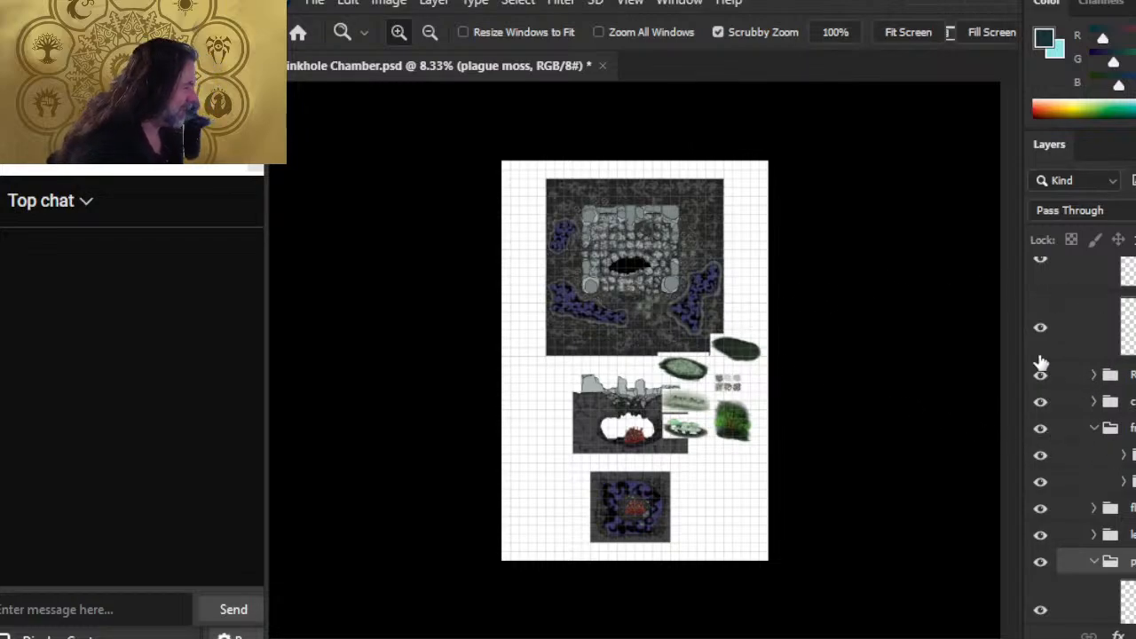
- Examine the green plant patches and thorny growth beside the ruined stone floor, checking a plant layer by toggling its visibility
{"action": "left_click", "coordinate": [670, 300]}
{"action": "left_click", "coordinate": [545, 284]}
{"action": "left_click_drag", "start_coordinate": [671, 291], "coordinate": [666, 296]}
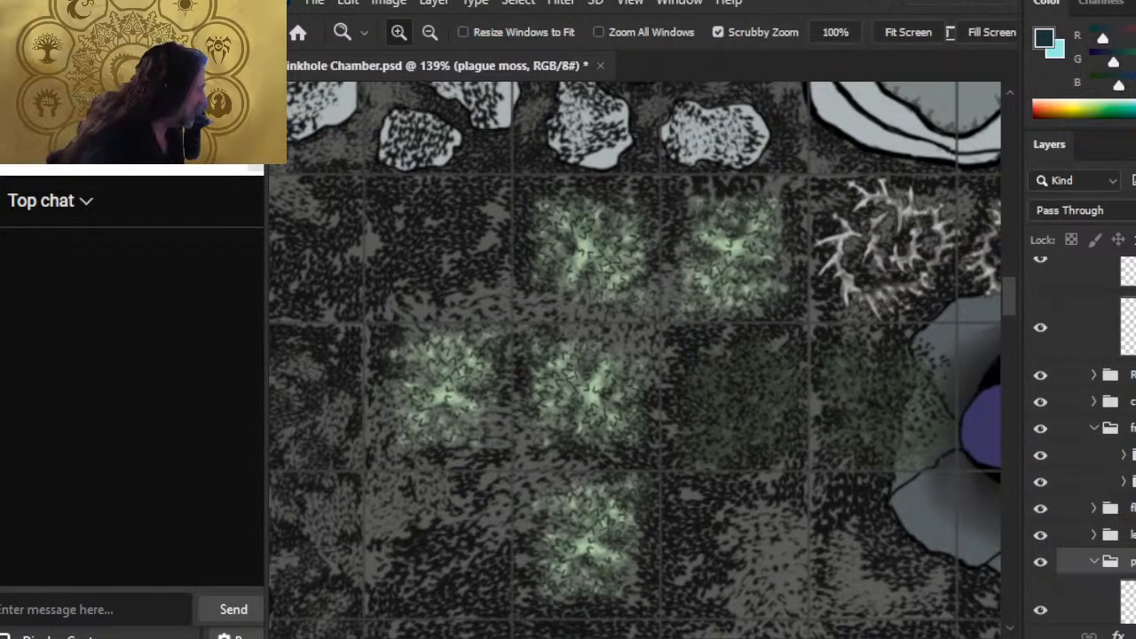
{"action": "scroll", "coordinate": [1087, 444], "scroll_direction": "up", "scroll_amount": 1}
{"action": "left_click_drag", "start_coordinate": [616, 368], "coordinate": [697, 215]}
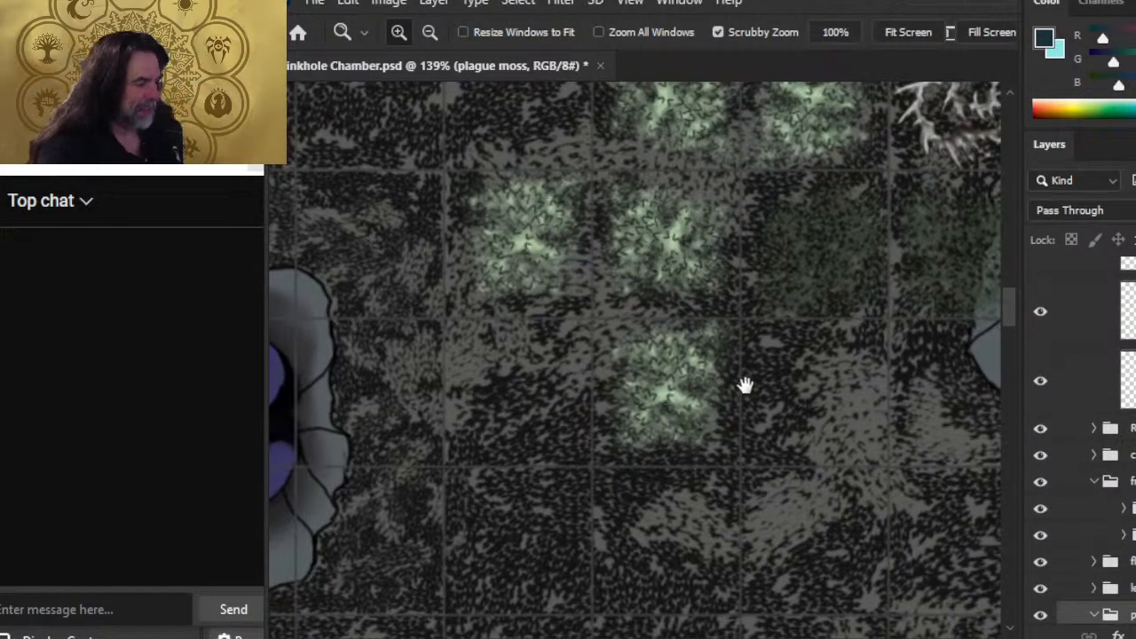
{"action": "left_click_drag", "start_coordinate": [793, 349], "coordinate": [729, 346]}
{"action": "left_click_drag", "start_coordinate": [795, 421], "coordinate": [723, 426]}
{"action": "left_click_drag", "start_coordinate": [651, 374], "coordinate": [721, 387]}
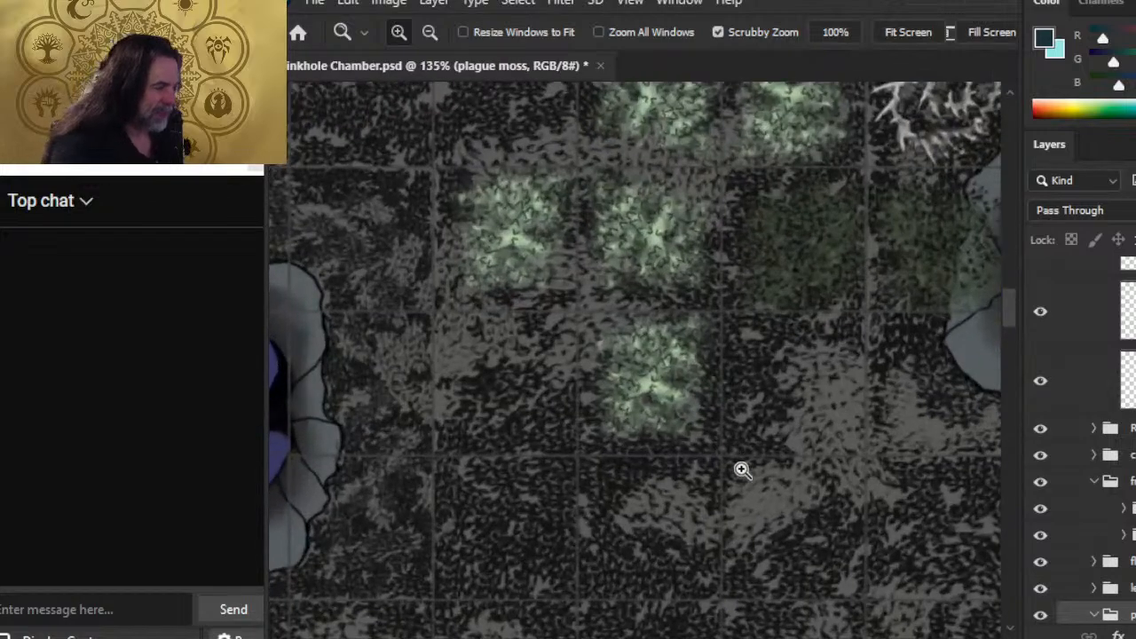
{"action": "left_click", "coordinate": [1040, 317]}
{"action": "left_click", "coordinate": [1040, 318]}
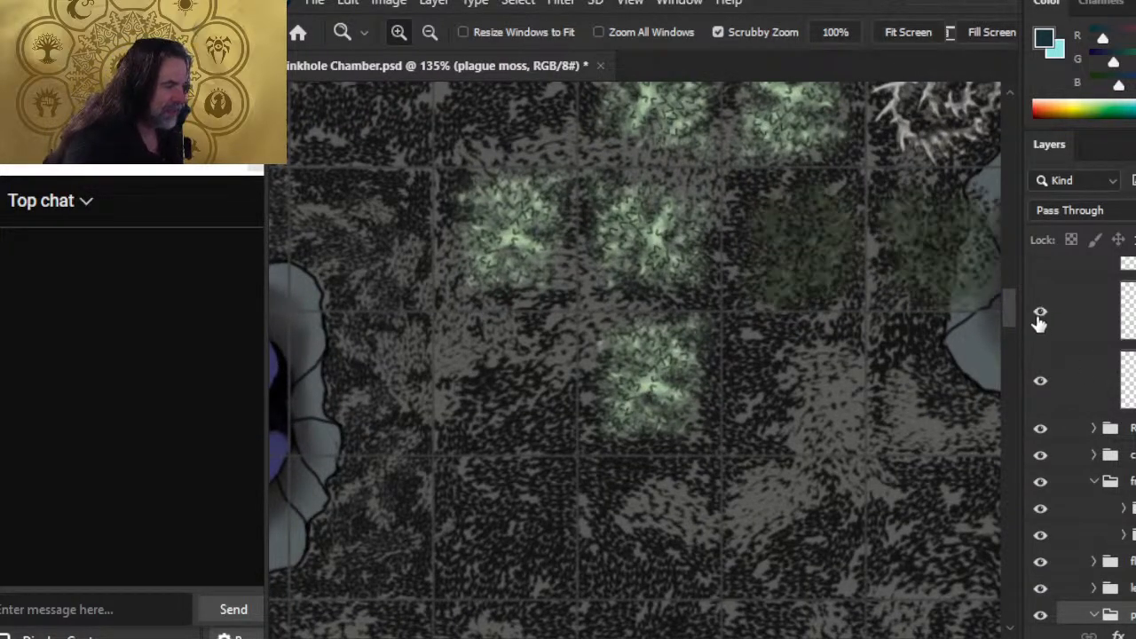
{"action": "left_click_drag", "start_coordinate": [902, 322], "coordinate": [630, 452]}
{"action": "left_click_drag", "start_coordinate": [836, 368], "coordinate": [790, 451]}
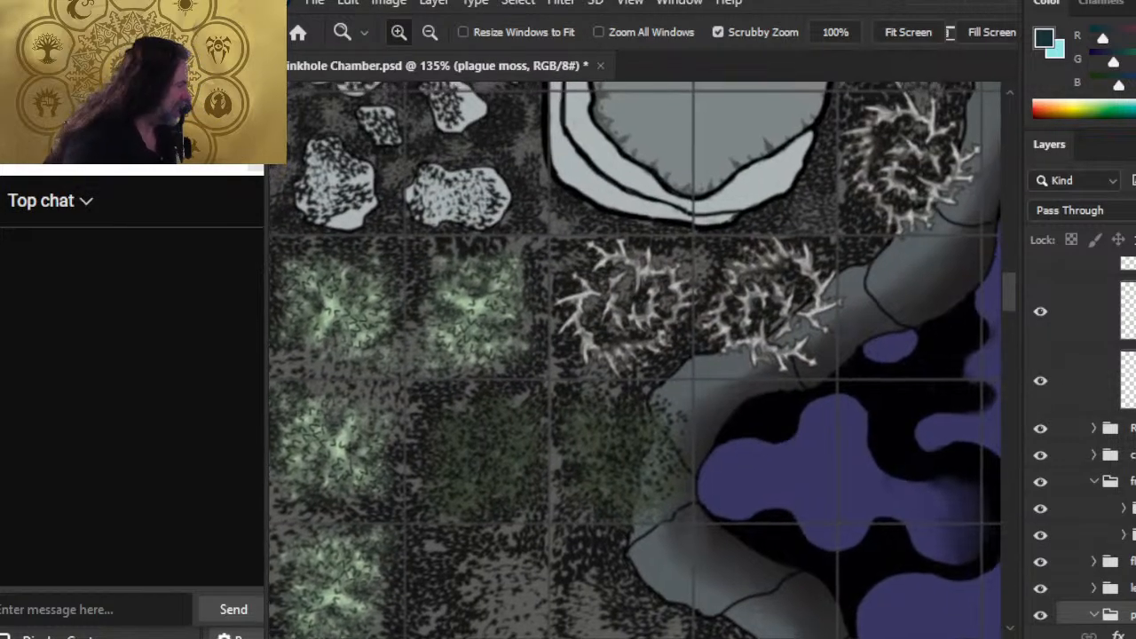
- Toggle the ferric ivy layer's visibility to identify its thorny artwork, and try deleting the layer
{"action": "scroll", "coordinate": [1066, 373], "scroll_direction": "up", "scroll_amount": 3}
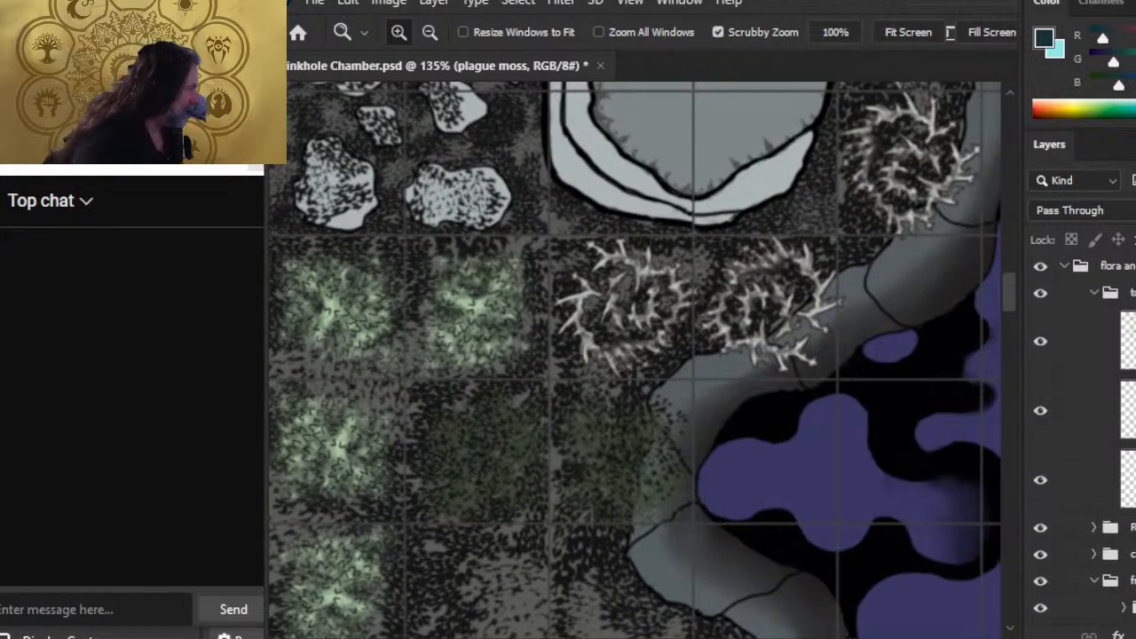
{"action": "left_click", "coordinate": [1039, 350]}
{"action": "left_click", "coordinate": [1039, 350]}
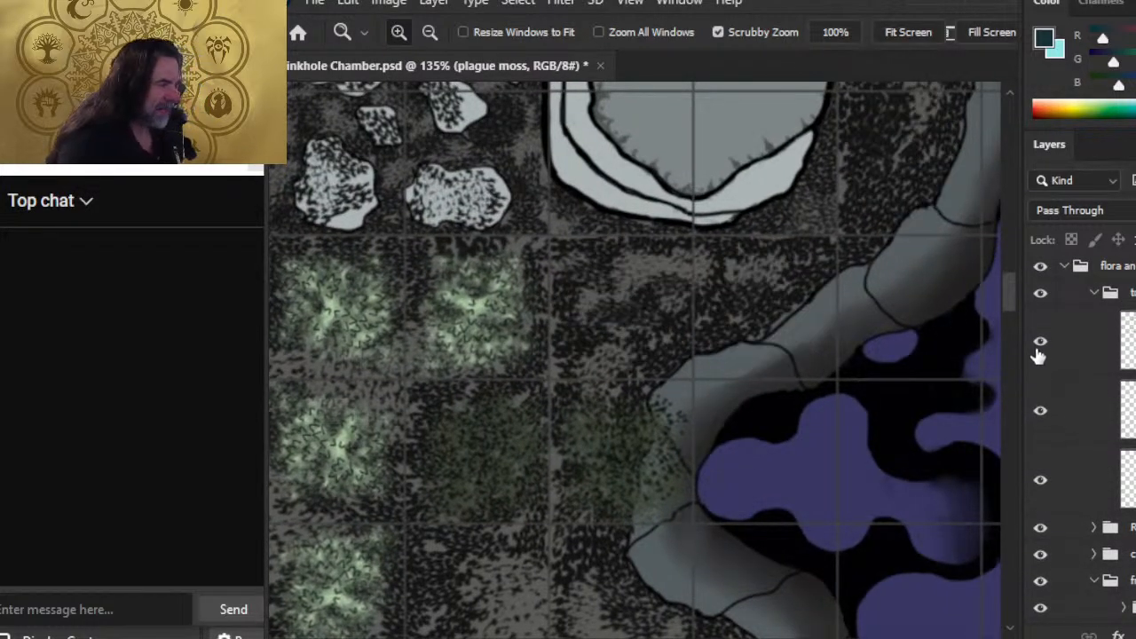
{"action": "left_click", "coordinate": [1084, 353]}
{"action": "key", "text": "Delete"}
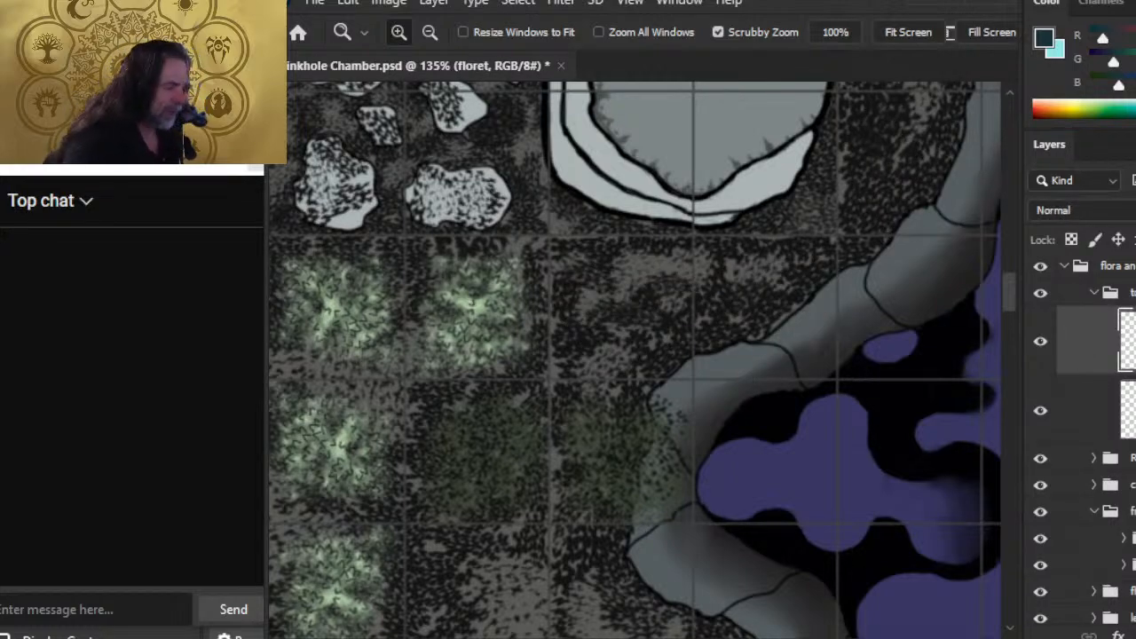
{"action": "key", "text": "ctrl+z"}
- Examine the green foliage, dark moss and thorny ivy squares between the round grey pillar and the purple pool up close
{"action": "left_click_drag", "start_coordinate": [734, 345], "coordinate": [590, 444]}
{"action": "left_click_drag", "start_coordinate": [842, 236], "coordinate": [768, 341]}
{"action": "left_click_drag", "start_coordinate": [802, 269], "coordinate": [792, 508]}
{"action": "left_click_drag", "start_coordinate": [766, 293], "coordinate": [714, 409]}
{"action": "left_click_drag", "start_coordinate": [793, 382], "coordinate": [717, 385]}
{"action": "left_click_drag", "start_coordinate": [816, 319], "coordinate": [844, 281]}
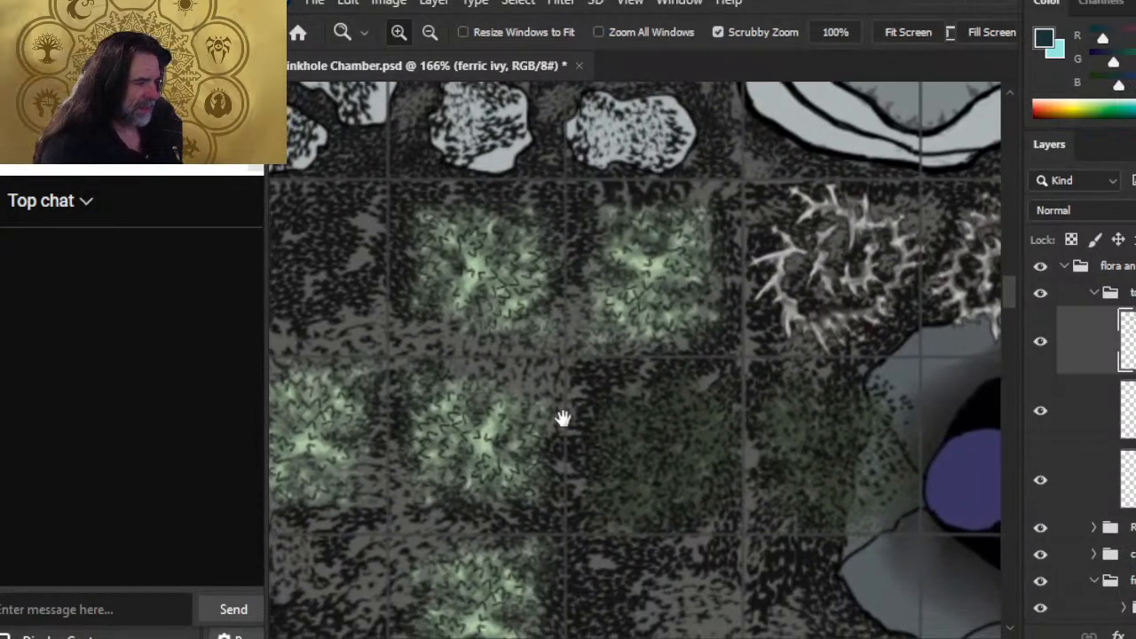
{"action": "left_click_drag", "start_coordinate": [563, 418], "coordinate": [793, 343]}
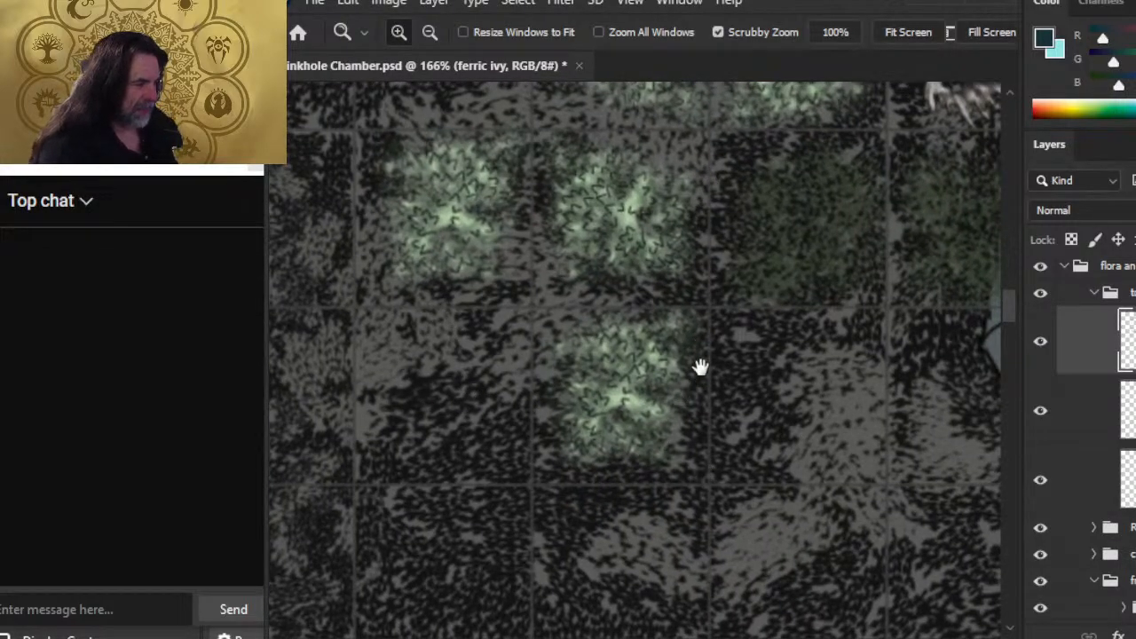
{"action": "left_click_drag", "start_coordinate": [848, 298], "coordinate": [491, 555]}
{"action": "left_click_drag", "start_coordinate": [844, 337], "coordinate": [618, 459]}
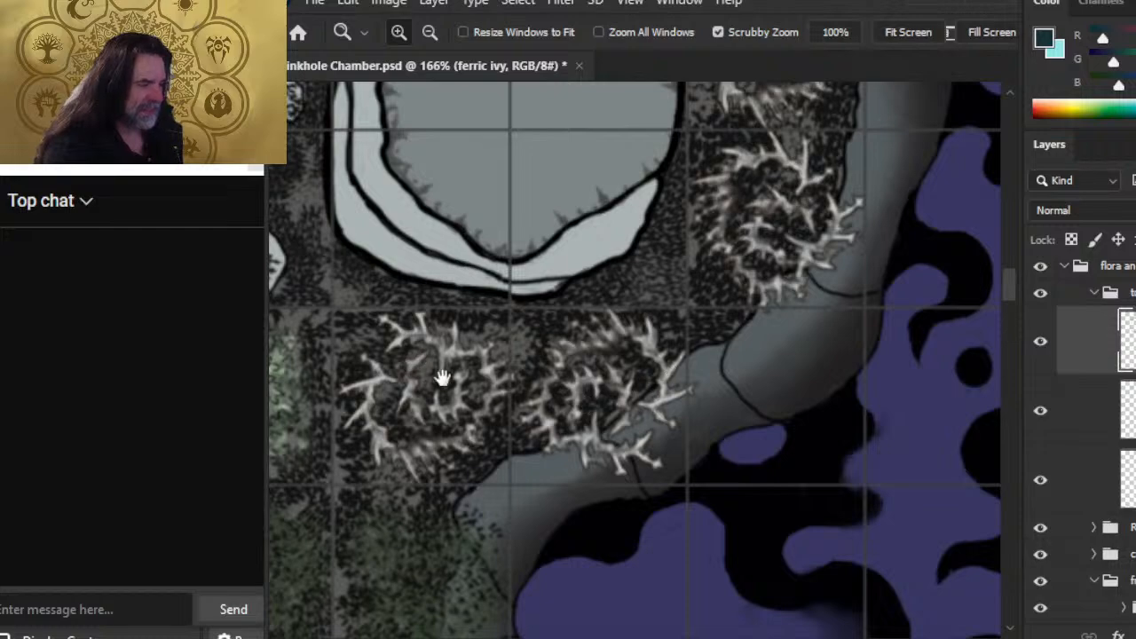
{"action": "left_click_drag", "start_coordinate": [728, 278], "coordinate": [615, 545]}
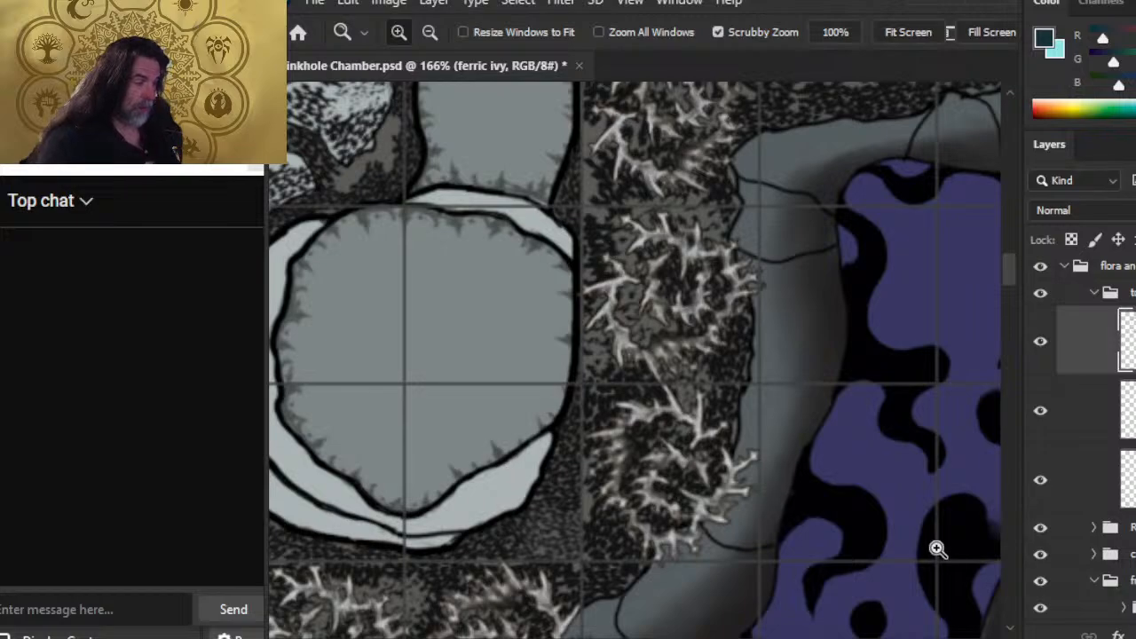
- Delete the ferric ivy layer with the thorny growth from the map
{"action": "left_click_drag", "start_coordinate": [796, 461], "coordinate": [681, 437]}
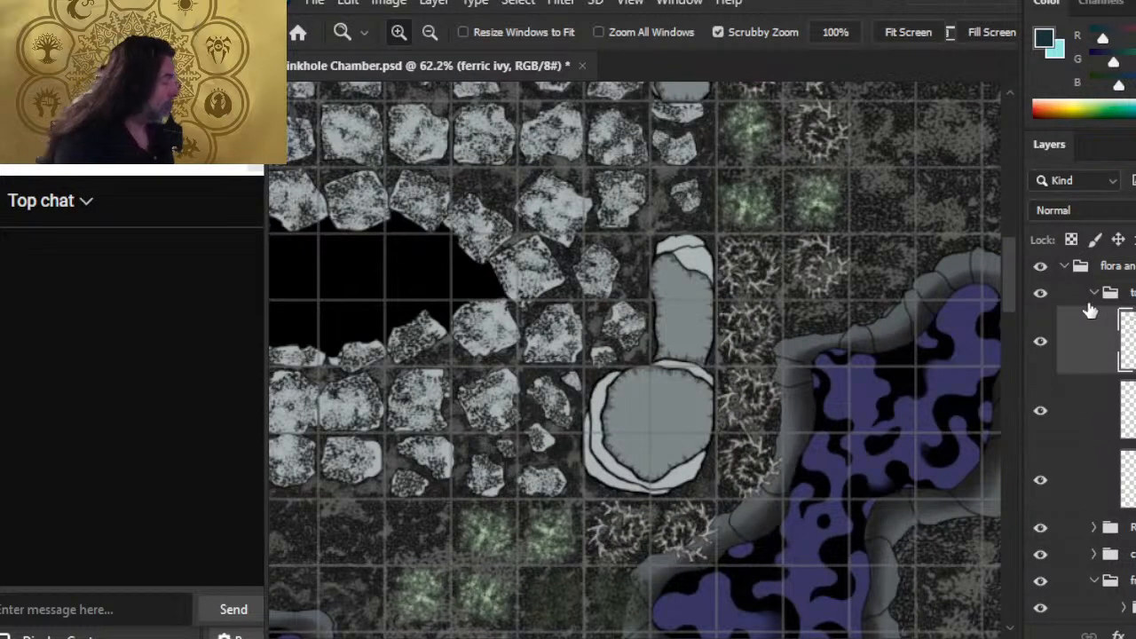
{"action": "key", "text": "Delete"}
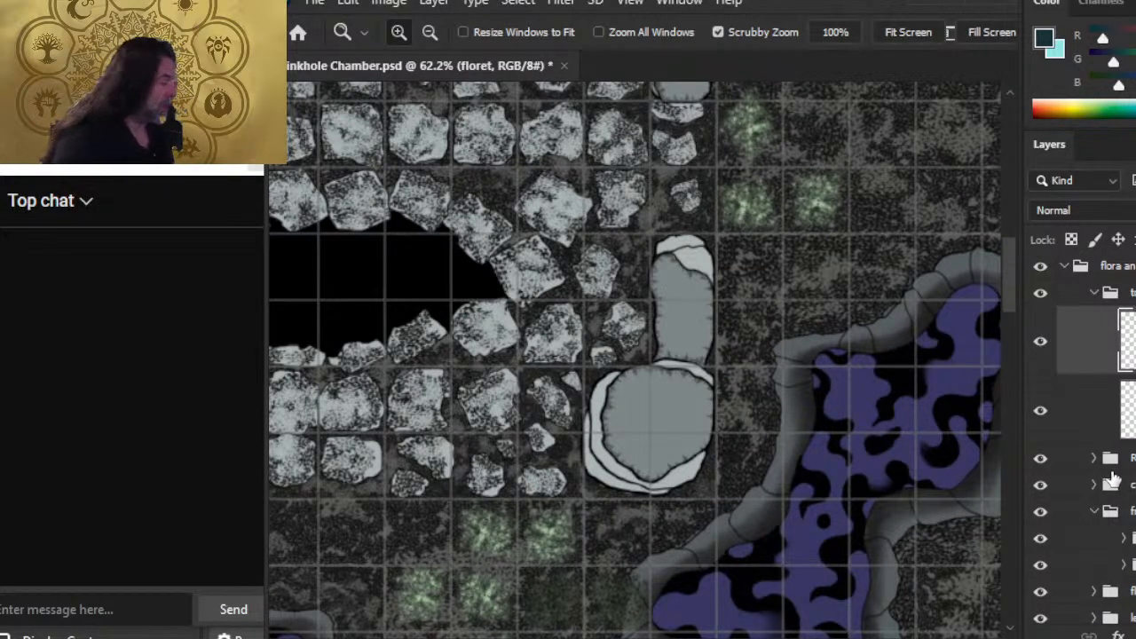
- Hide the two subgroups holding the thorny branch swatch in the six-square plant legend, leaving its square empty
{"action": "left_click_drag", "start_coordinate": [852, 507], "coordinate": [614, 158]}
{"action": "left_click_drag", "start_coordinate": [519, 355], "coordinate": [670, 408]}
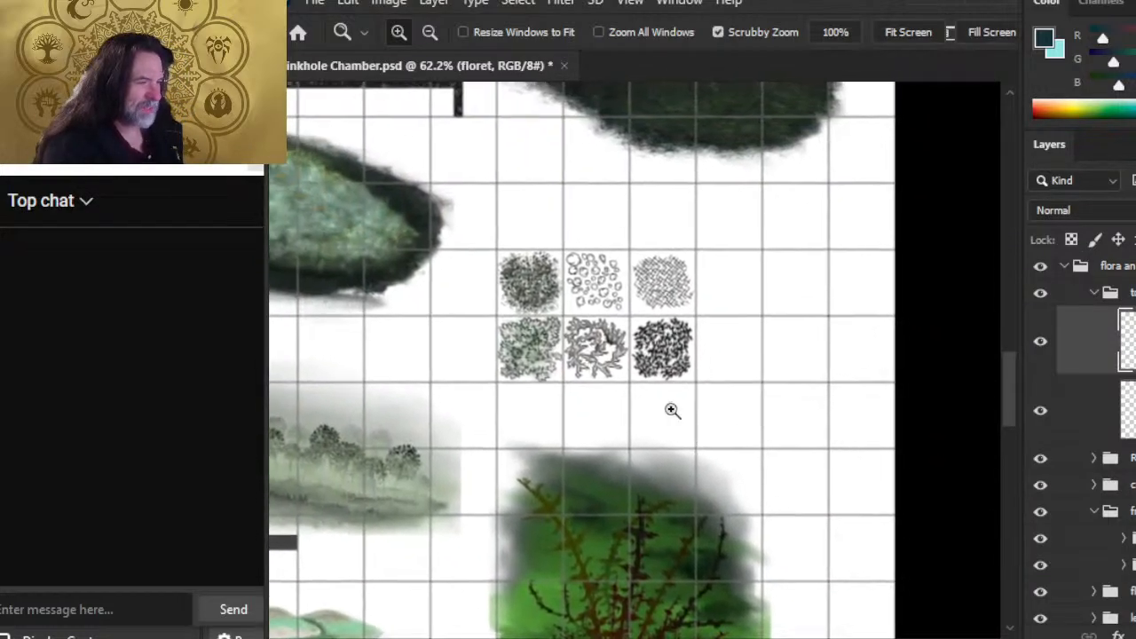
{"action": "left_click_drag", "start_coordinate": [480, 292], "coordinate": [563, 302]}
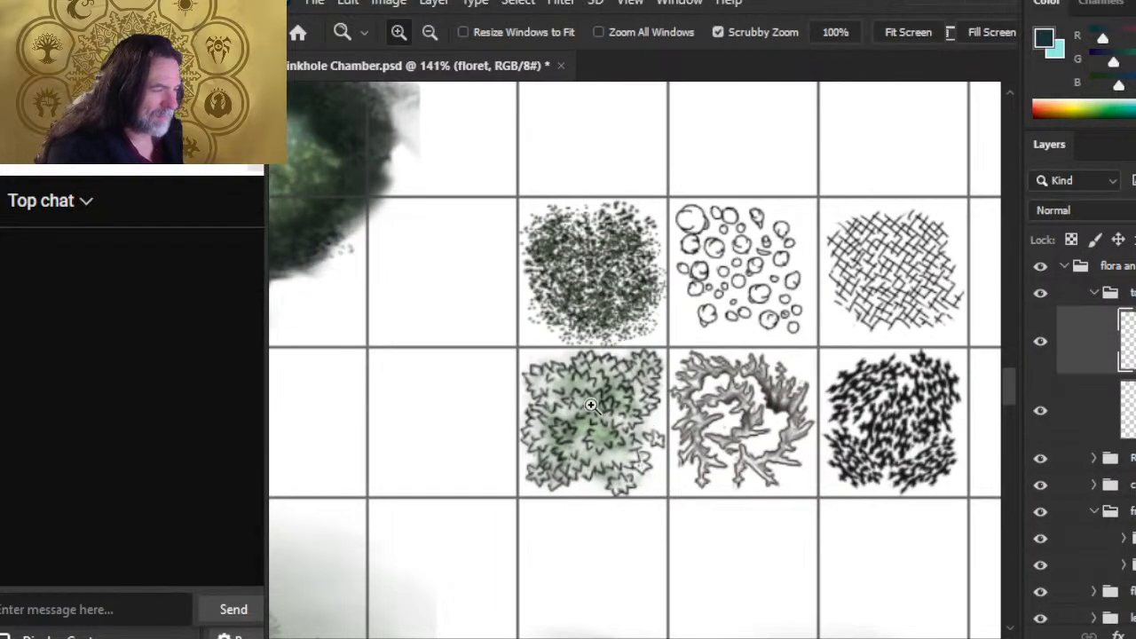
{"action": "left_click_drag", "start_coordinate": [593, 407], "coordinate": [665, 406]}
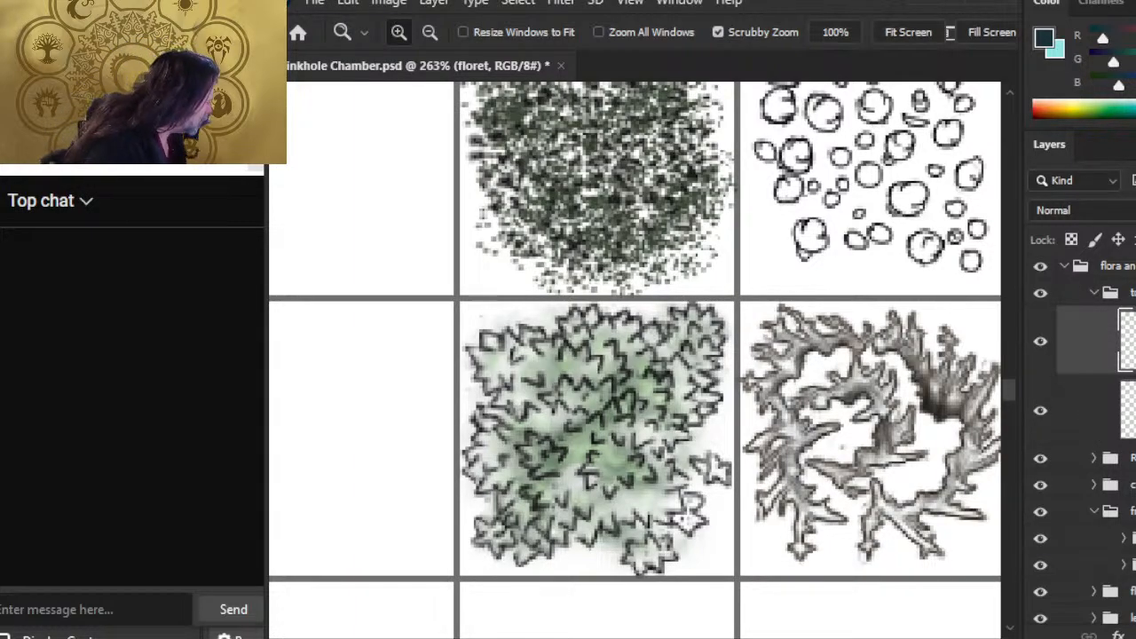
{"action": "scroll", "coordinate": [1083, 444], "scroll_direction": "down", "scroll_amount": 2}
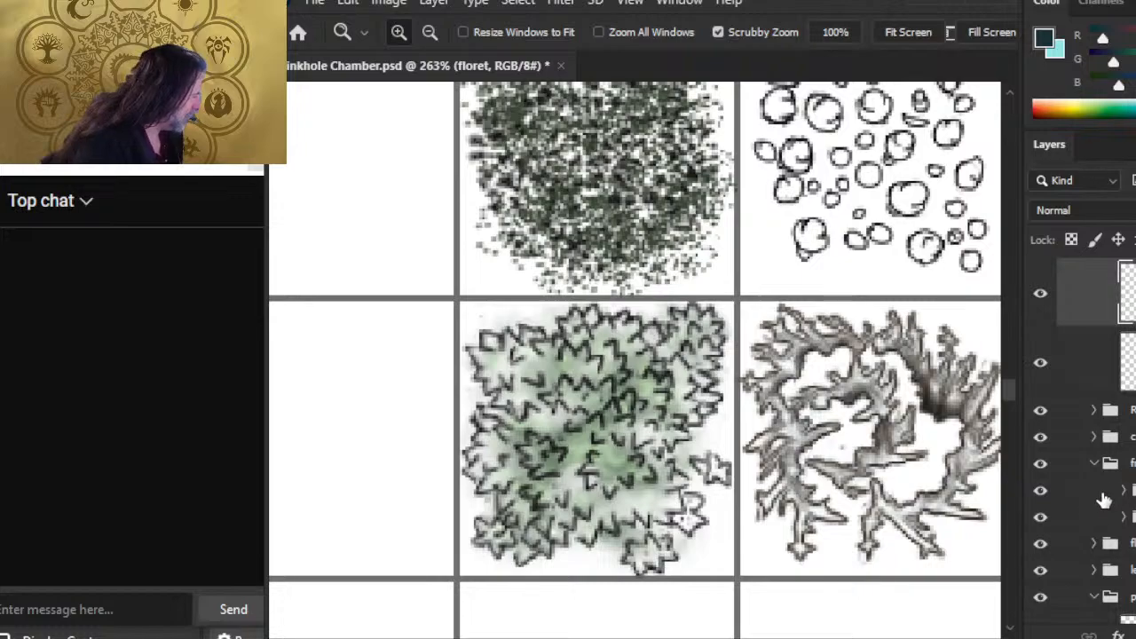
{"action": "left_click", "coordinate": [1041, 490]}
{"action": "left_click", "coordinate": [1040, 519]}
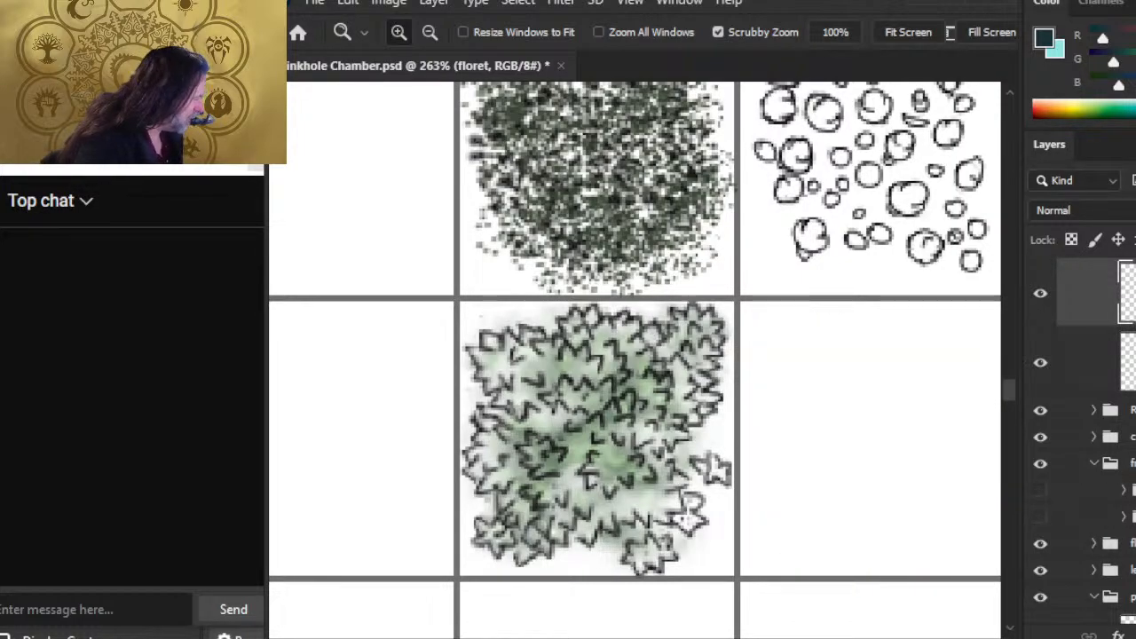
- Add a new layer above the two hidden subgroups and reset the colours to default black and white
{"action": "left_click", "coordinate": [1134, 491]}
{"action": "key", "text": "ctrl+shift+alt+n"}
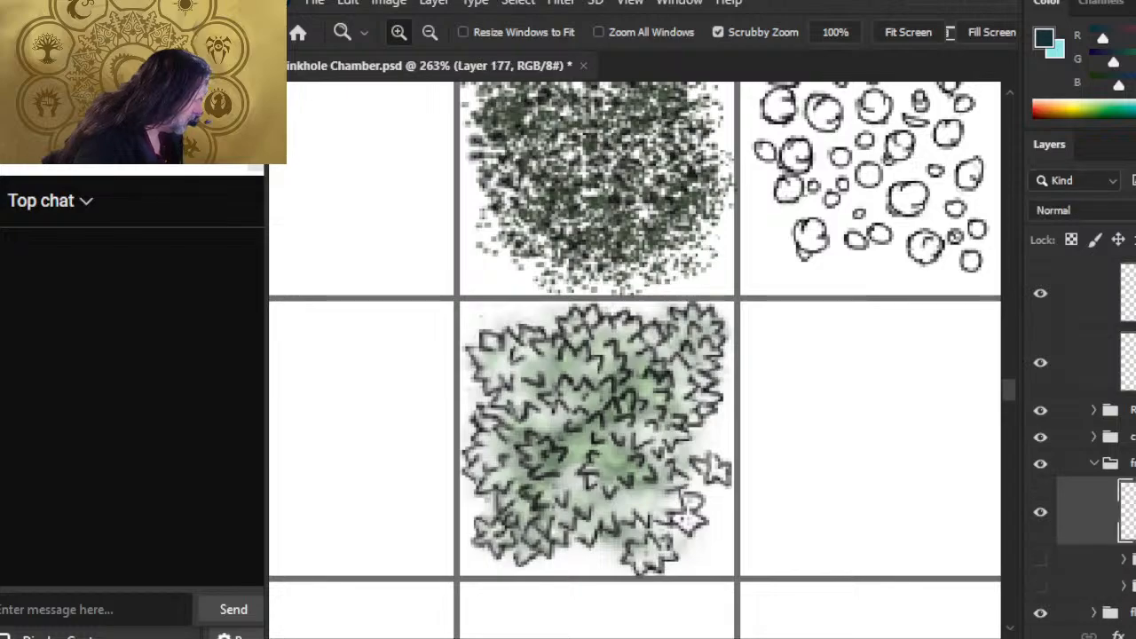
{"action": "key", "text": "d"}
- With a 1-pixel black brush, draw short vine stubs inward from the empty legend square's upper-left corner and upper edge midpoint
{"action": "left_click_drag", "start_coordinate": [737, 304], "coordinate": [530, 286]}
{"action": "left_click_drag", "start_coordinate": [613, 354], "coordinate": [642, 360]}
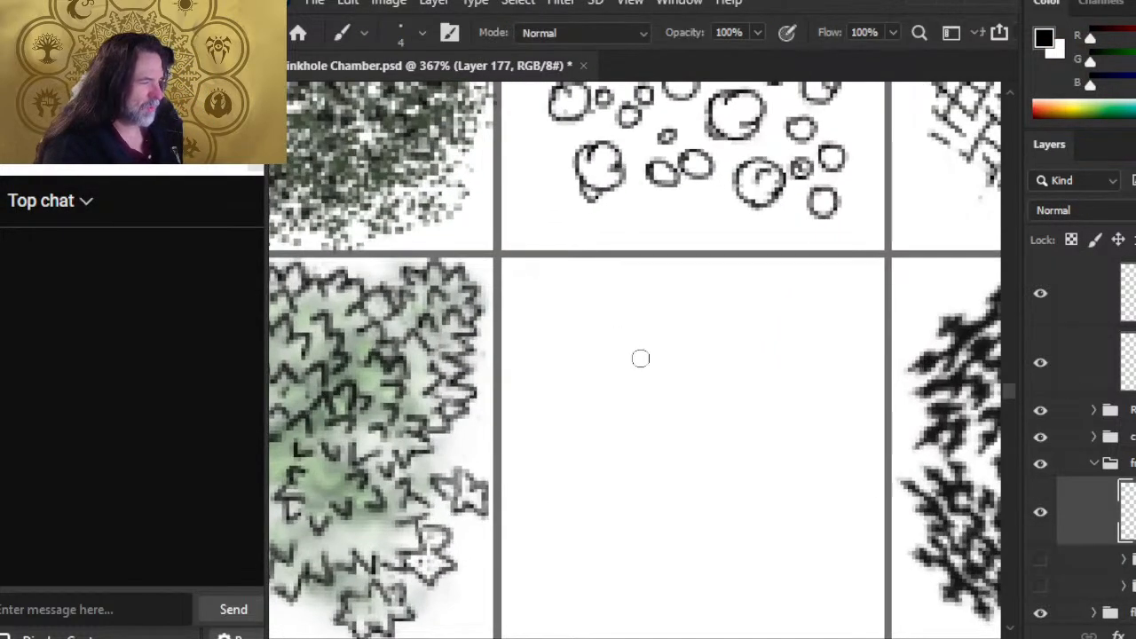
{"action": "left_click_drag", "start_coordinate": [724, 378], "coordinate": [704, 349]}
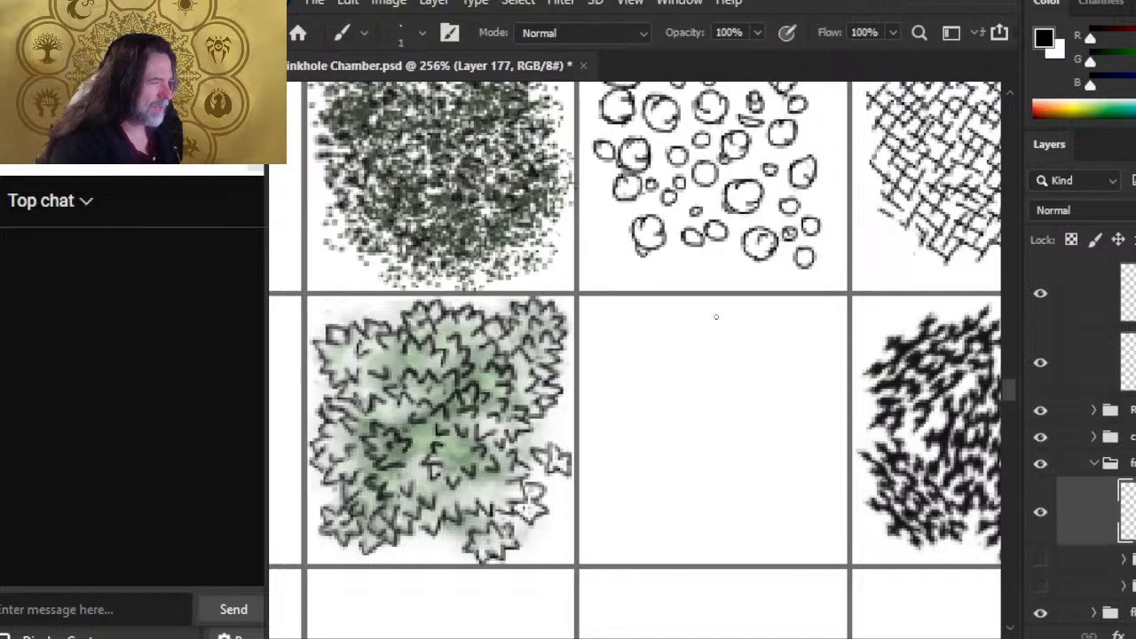
{"action": "left_click_drag", "start_coordinate": [715, 298], "coordinate": [714, 340]}
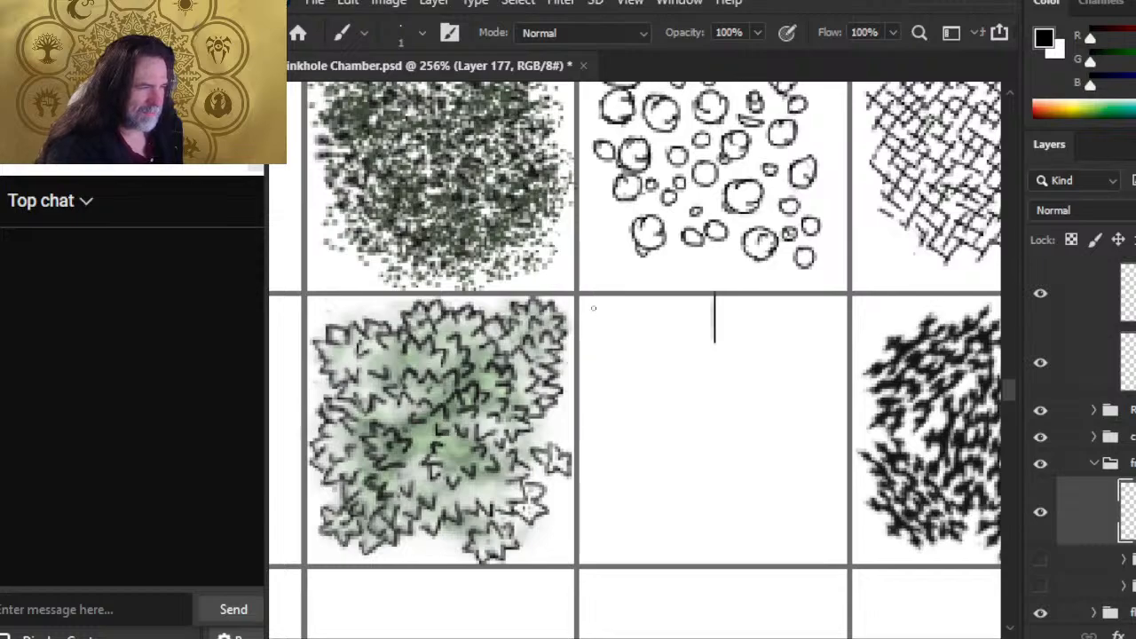
{"action": "key", "text": "e"}
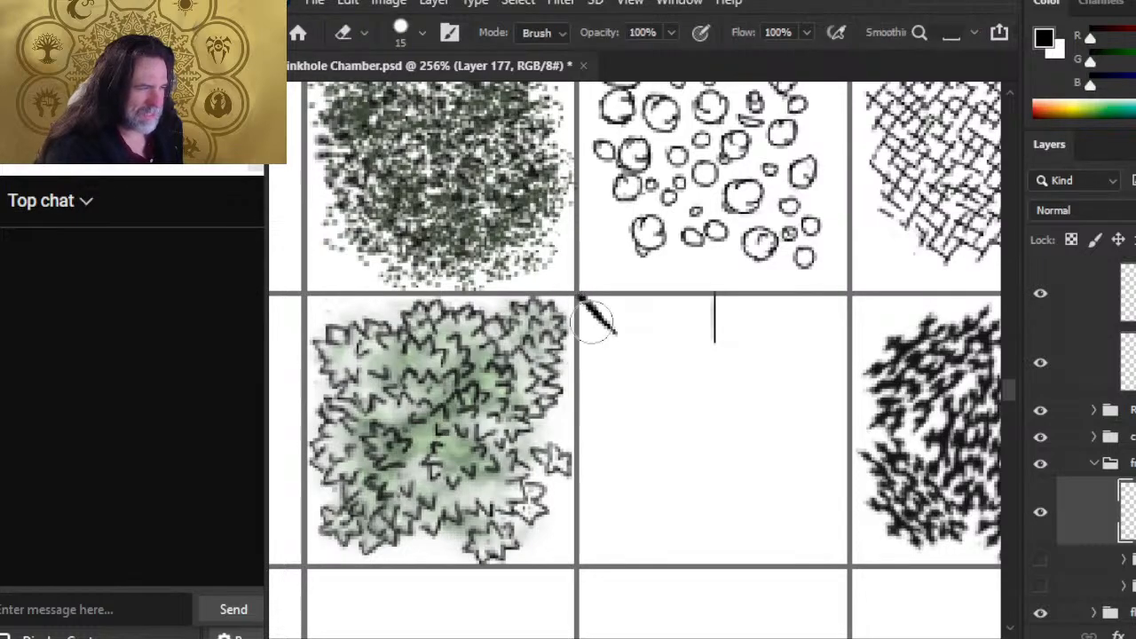
{"action": "key", "text": "b"}
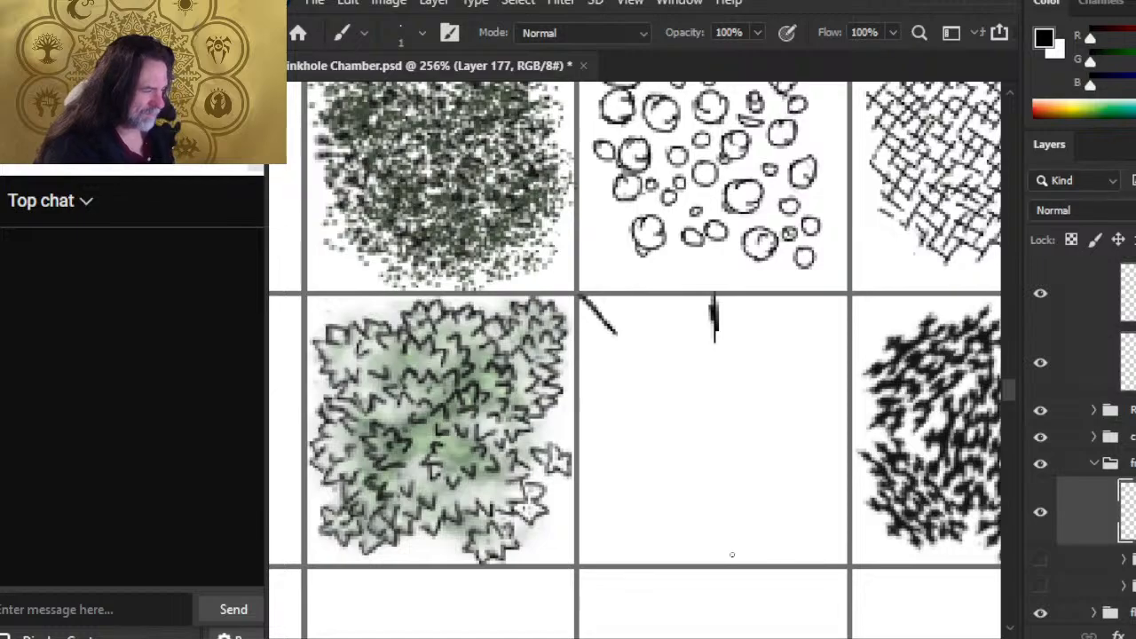
- Draw more short stubs inward from the square's lower edge, right edge and upper-right corner, thinning the right-edge one
{"action": "mouse_move", "coordinate": [726, 528]}
{"action": "left_mouse_down"}
{"action": "mouse_move", "coordinate": [725, 484]}
{"action": "mouse_move", "coordinate": [726, 551]}
{"action": "mouse_move", "coordinate": [738, 530]}
{"action": "left_mouse_up"}
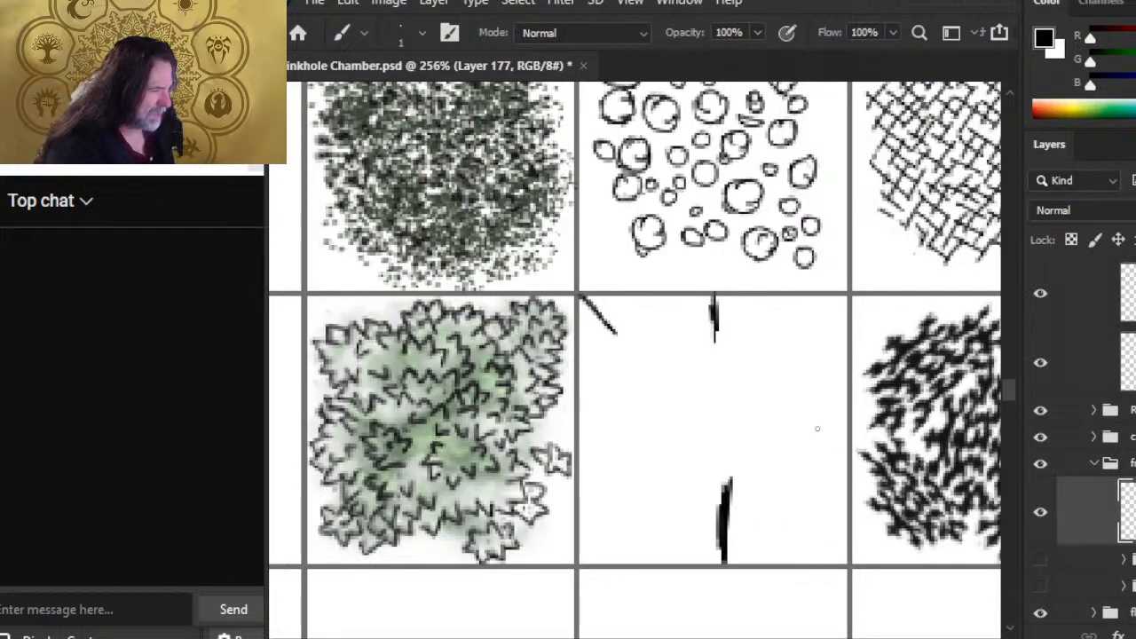
{"action": "left_click_drag", "start_coordinate": [846, 424], "coordinate": [804, 425]}
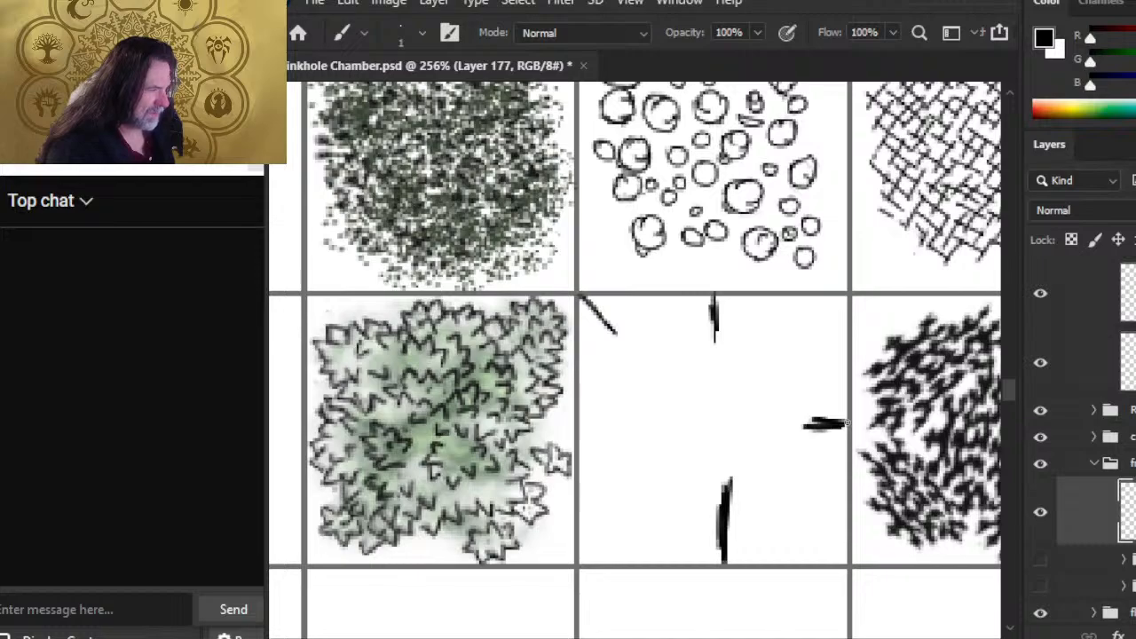
{"action": "key", "text": "e"}
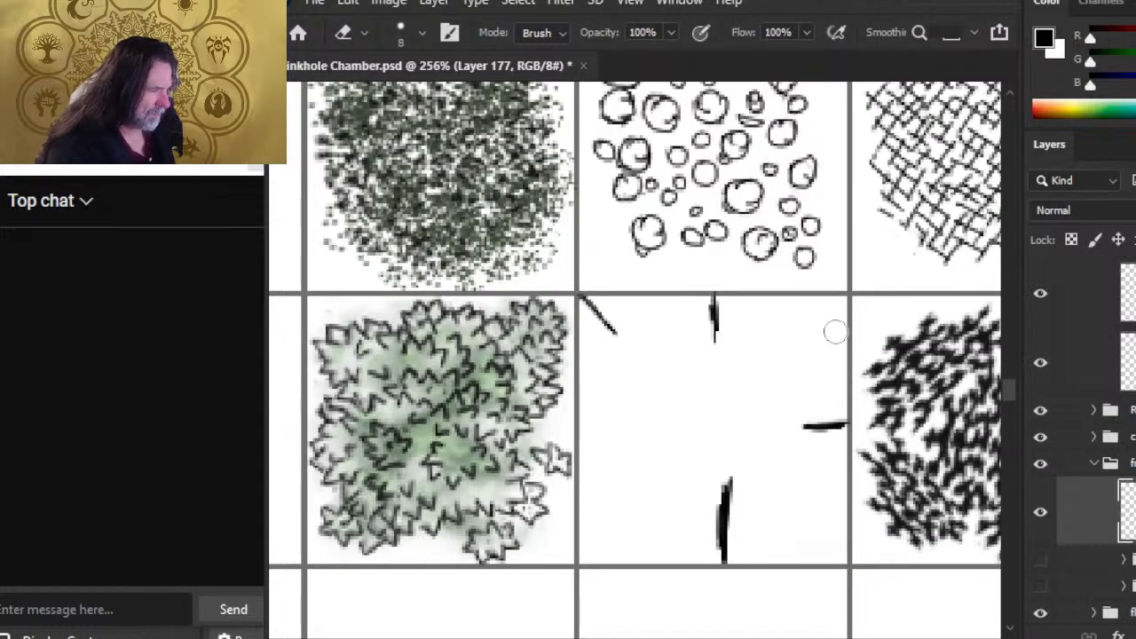
{"action": "key", "text": "b"}
{"action": "left_click_drag", "start_coordinate": [844, 296], "coordinate": [800, 354]}
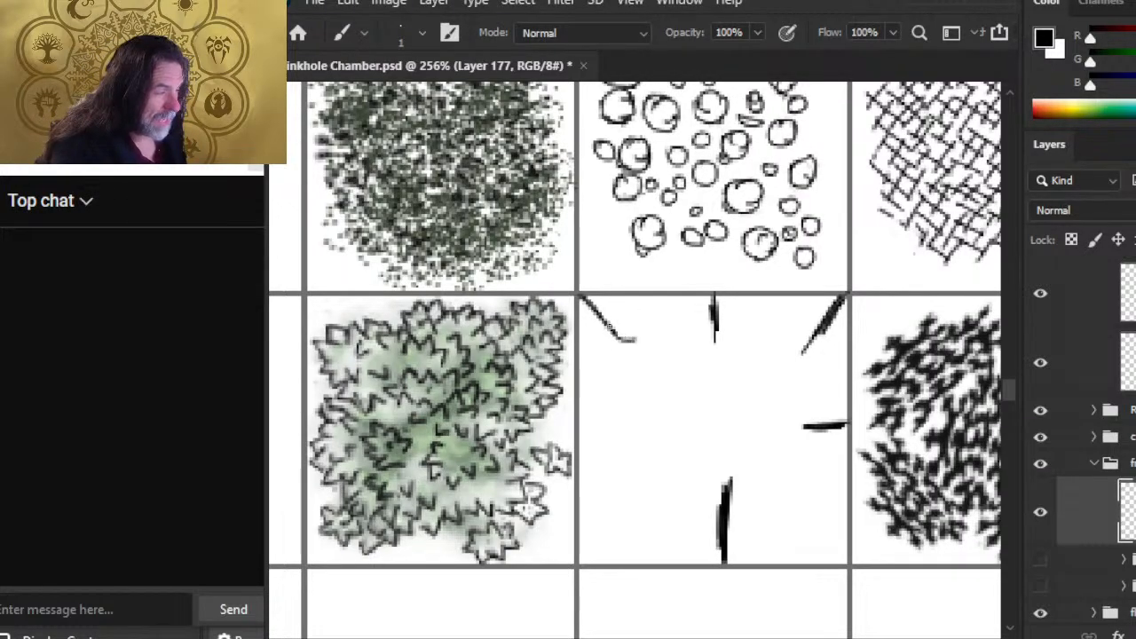
- Trim the hooked end off the upper-left stub and reshape the lower-edge stub into a straight line with a 2-pixel brush
{"action": "key", "text": "e"}
{"action": "left_click_drag", "start_coordinate": [614, 333], "coordinate": [639, 341]}
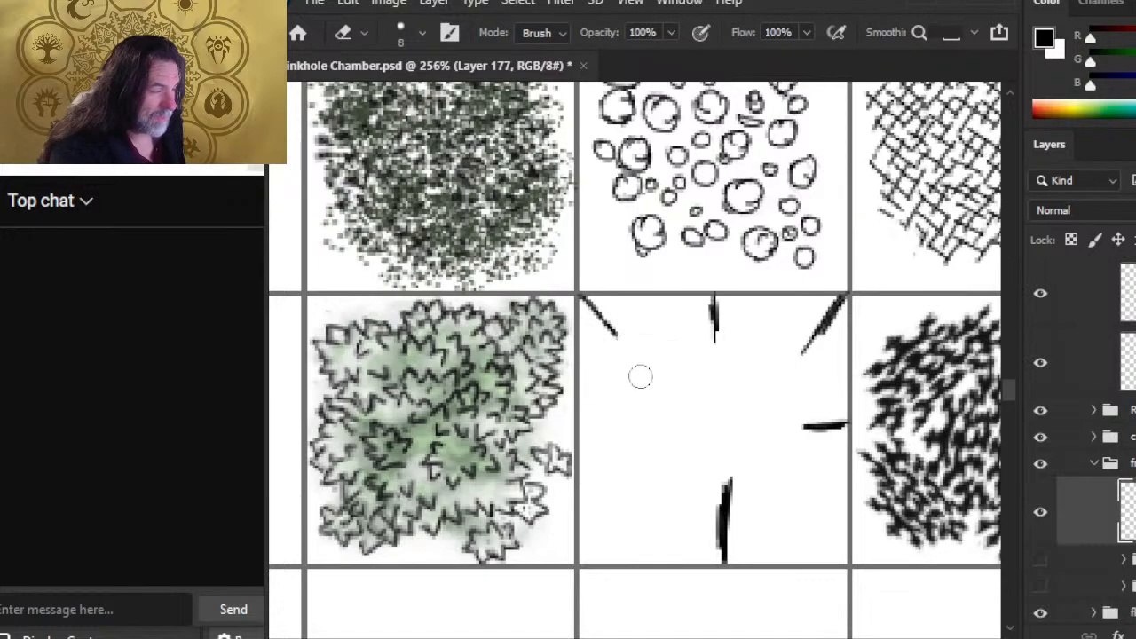
{"action": "mouse_move", "coordinate": [752, 474]}
{"action": "left_mouse_down"}
{"action": "mouse_move", "coordinate": [736, 562]}
{"action": "mouse_move", "coordinate": [725, 565]}
{"action": "left_mouse_up"}
{"action": "key", "text": "b"}
{"action": "left_click_drag", "start_coordinate": [725, 490], "coordinate": [729, 575]}
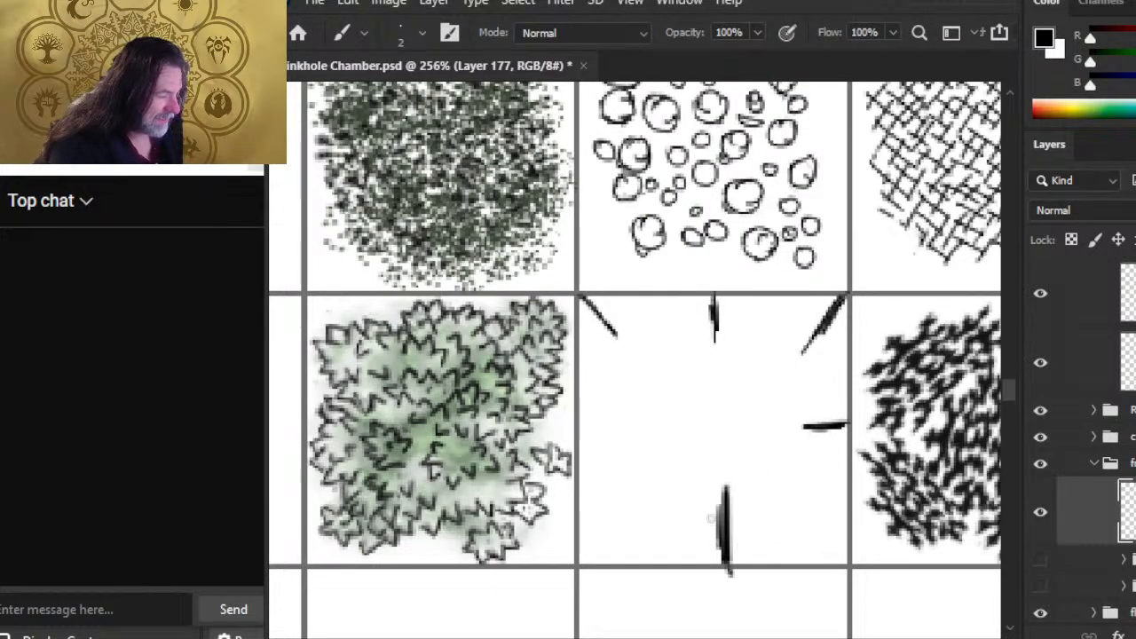
{"action": "key", "text": "e"}
{"action": "mouse_move", "coordinate": [695, 504]}
{"action": "left_mouse_down"}
{"action": "mouse_move", "coordinate": [703, 596]}
{"action": "mouse_move", "coordinate": [733, 587]}
{"action": "left_mouse_up"}
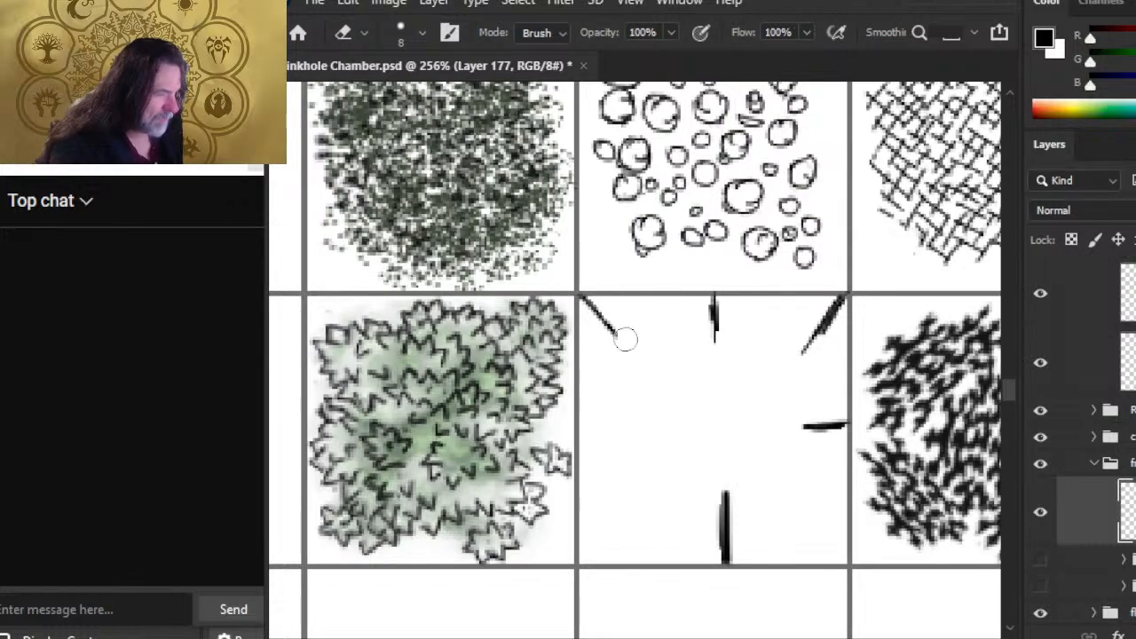
- Clean up the upper-edge, right-edge and upper-right corner stubs, shortening the corner stub's tip
{"action": "left_click_drag", "start_coordinate": [717, 293], "coordinate": [713, 339]}
{"action": "left_click_drag", "start_coordinate": [699, 300], "coordinate": [705, 374]}
{"action": "left_click_drag", "start_coordinate": [841, 321], "coordinate": [830, 341]}
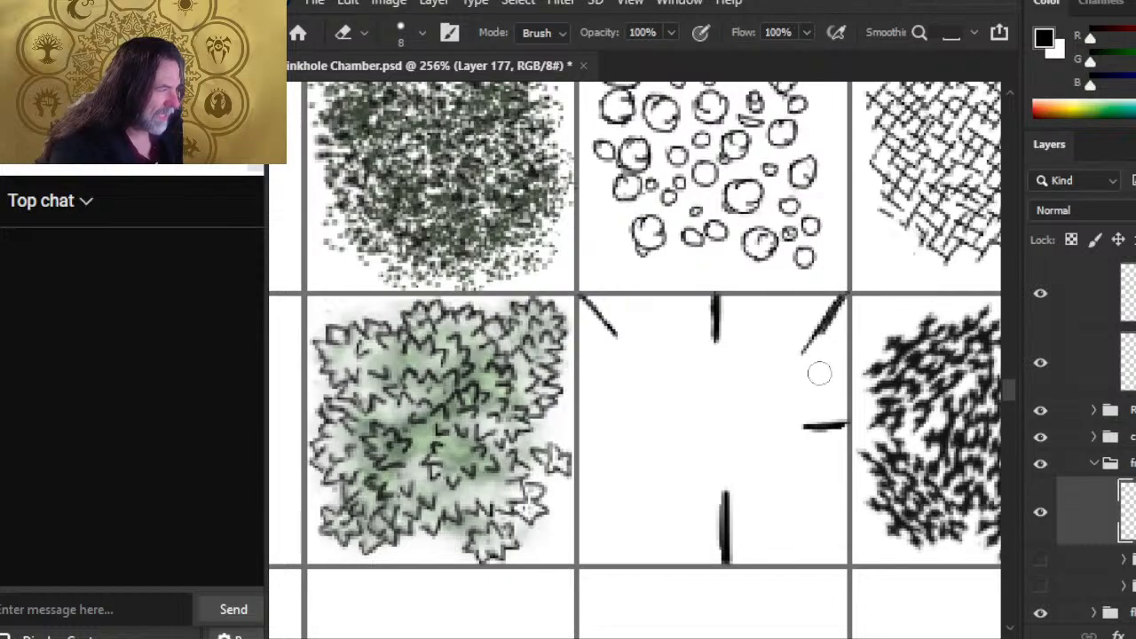
{"action": "key", "text": "b"}
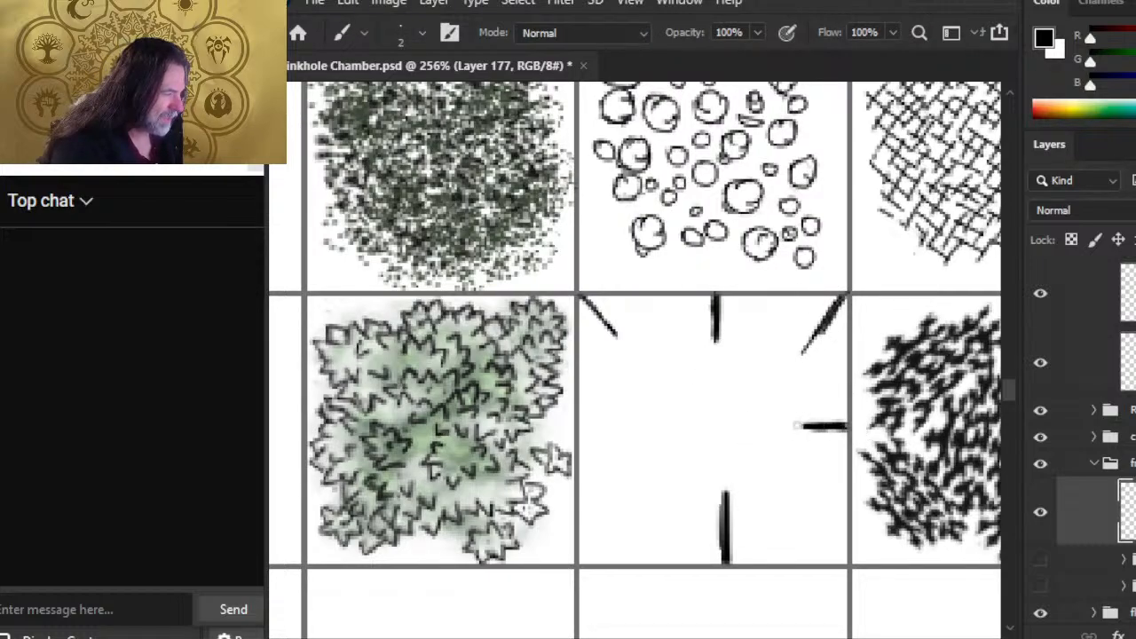
{"action": "key", "text": "e"}
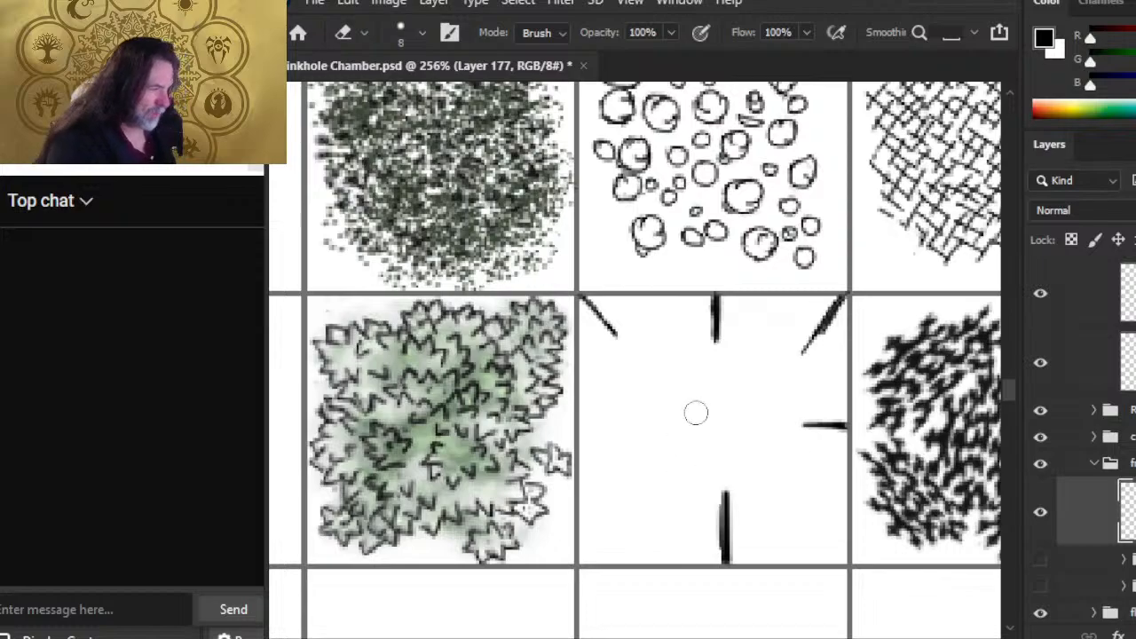
{"action": "left_click_drag", "start_coordinate": [827, 352], "coordinate": [823, 365]}
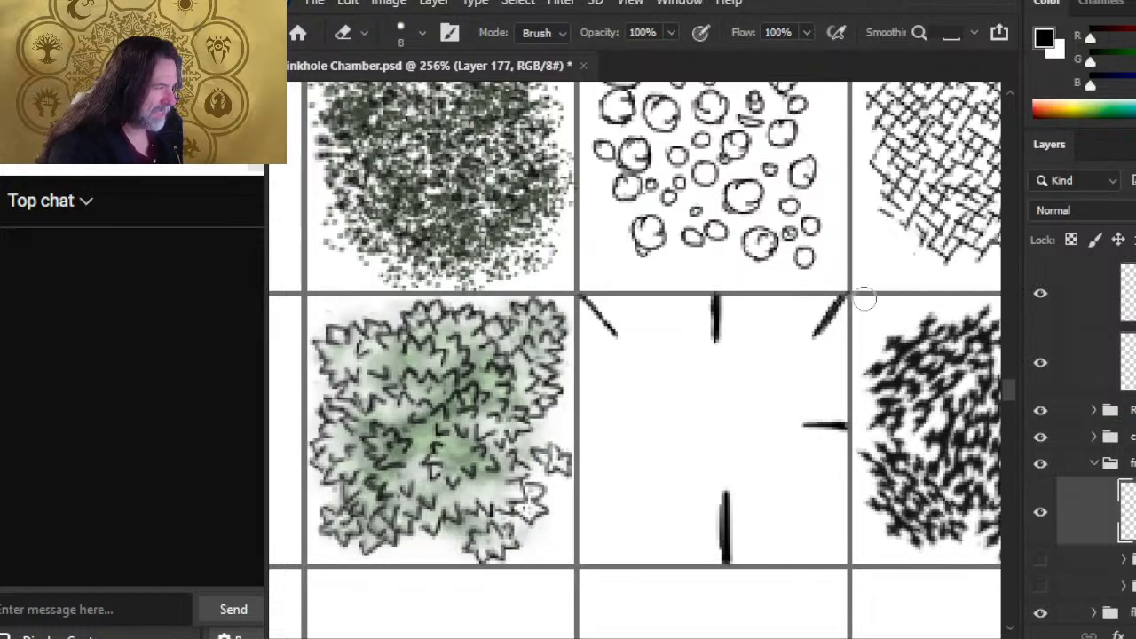
- Draw a winding vine from the upper-left stub down the square's left half to the lower-edge stub
{"action": "key", "text": "b"}
{"action": "mouse_move", "coordinate": [582, 298]}
{"action": "left_mouse_down"}
{"action": "mouse_move", "coordinate": [601, 322]}
{"action": "mouse_move", "coordinate": [686, 336]}
{"action": "mouse_move", "coordinate": [670, 385]}
{"action": "mouse_move", "coordinate": [622, 408]}
{"action": "left_mouse_up"}
{"action": "mouse_move", "coordinate": [624, 460]}
{"action": "left_mouse_down"}
{"action": "mouse_move", "coordinate": [619, 494]}
{"action": "mouse_move", "coordinate": [645, 511]}
{"action": "mouse_move", "coordinate": [671, 495]}
{"action": "mouse_move", "coordinate": [690, 508]}
{"action": "mouse_move", "coordinate": [718, 501]}
{"action": "mouse_move", "coordinate": [723, 531]}
{"action": "left_mouse_up"}
{"action": "key", "text": "e"}
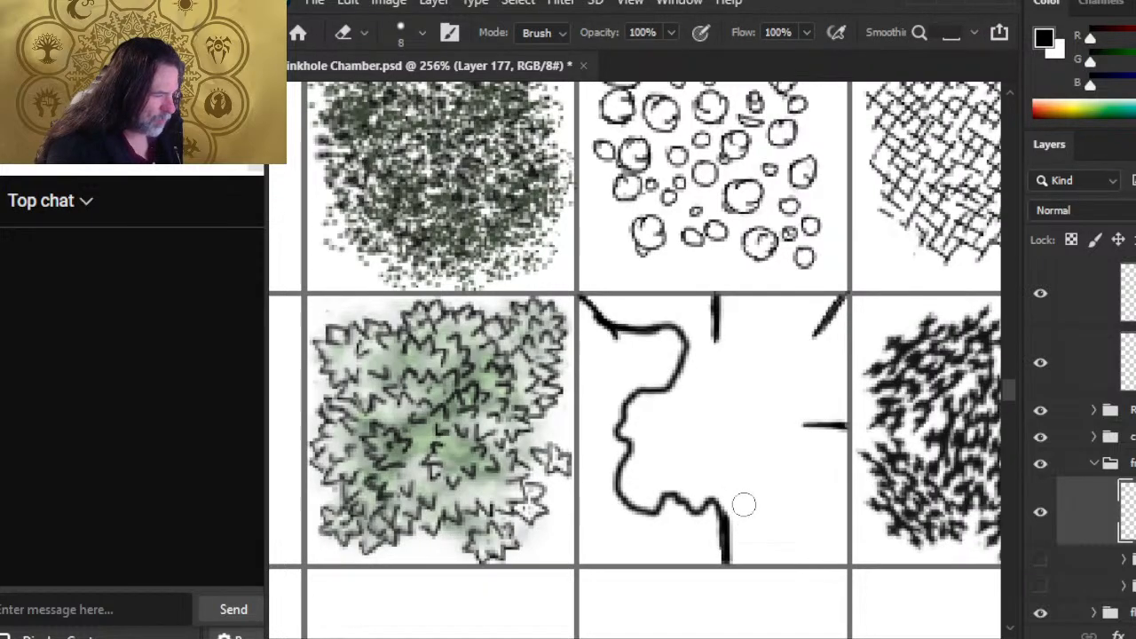
{"action": "key", "text": "b"}
{"action": "key", "text": "e"}
{"action": "key", "text": "b"}
- Draw a short side branch from the left vine's middle pinch toward the square's centre and clean its edges
{"action": "left_click_drag", "start_coordinate": [634, 448], "coordinate": [708, 437]}
{"action": "key", "text": "e"}
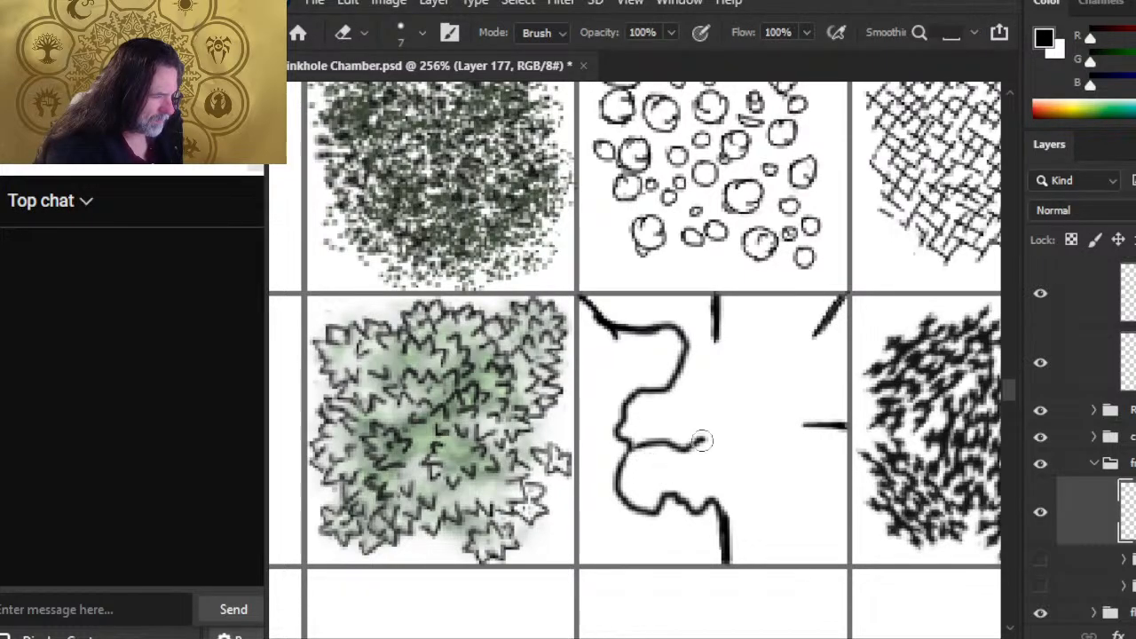
{"action": "key", "text": "b"}
{"action": "key", "text": "e"}
{"action": "key", "text": "b"}
{"action": "key", "text": "e"}
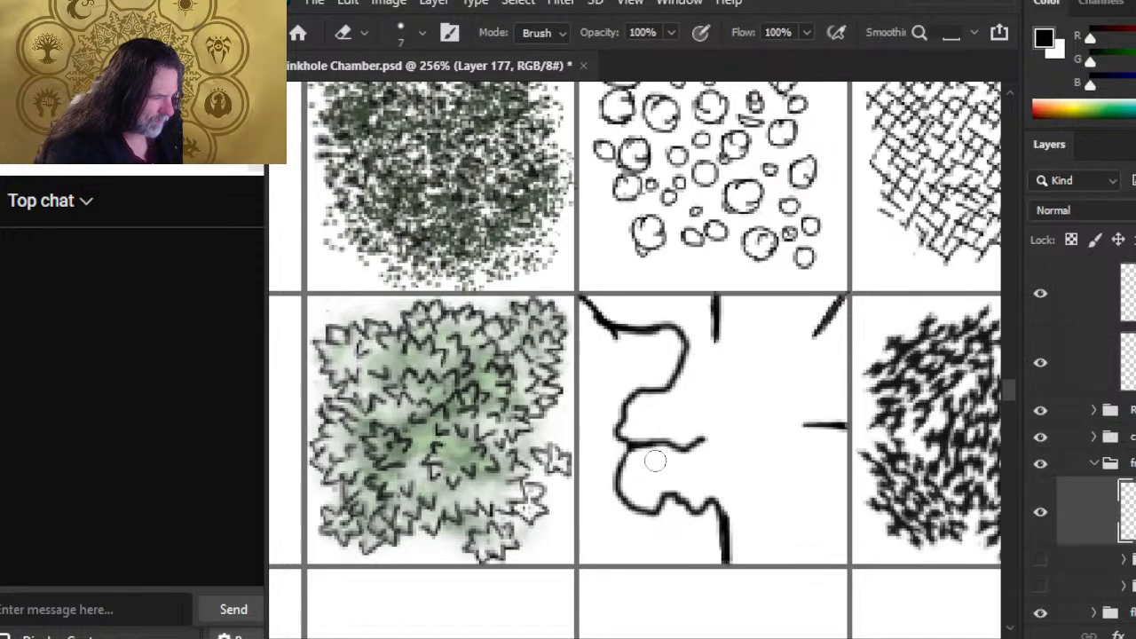
- Link the side branch to the upper edge with a 3-pixel winding vine, erasing the first version and the old upper-edge stub
{"action": "key", "text": "b"}
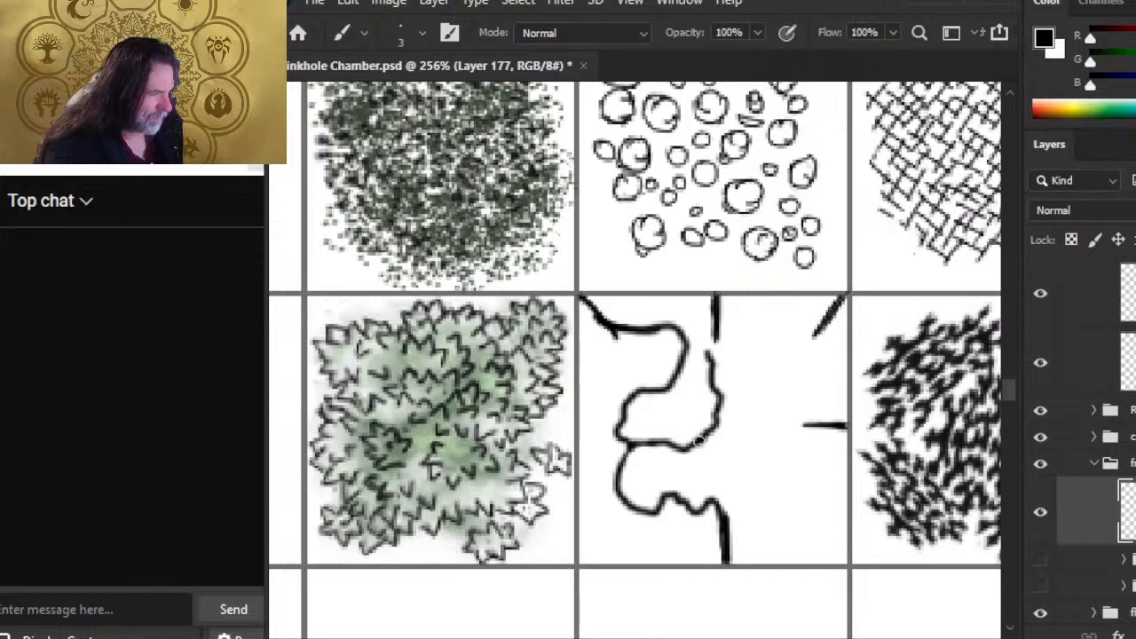
{"action": "left_click_drag", "start_coordinate": [728, 340], "coordinate": [756, 339]}
{"action": "key", "text": "e"}
{"action": "mouse_move", "coordinate": [717, 291]}
{"action": "left_mouse_down"}
{"action": "mouse_move", "coordinate": [738, 341]}
{"action": "mouse_move", "coordinate": [712, 362]}
{"action": "mouse_move", "coordinate": [716, 416]}
{"action": "left_mouse_up"}
{"action": "key", "text": "b"}
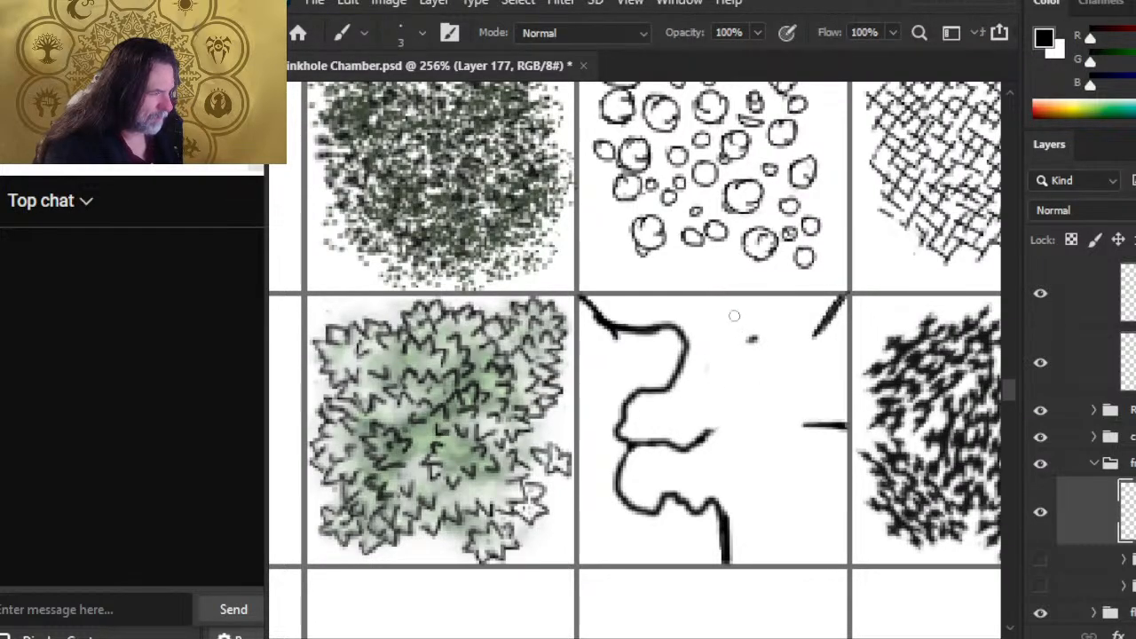
{"action": "mouse_move", "coordinate": [721, 298]}
{"action": "left_mouse_down"}
{"action": "mouse_move", "coordinate": [749, 340]}
{"action": "mouse_move", "coordinate": [709, 381]}
{"action": "mouse_move", "coordinate": [702, 444]}
{"action": "left_mouse_up"}
- Erase the left vine's middle bulge and redraw that stretch closer to the centre, joining it to the side branch
{"action": "key", "text": "e"}
{"action": "left_click_drag", "start_coordinate": [614, 424], "coordinate": [612, 416]}
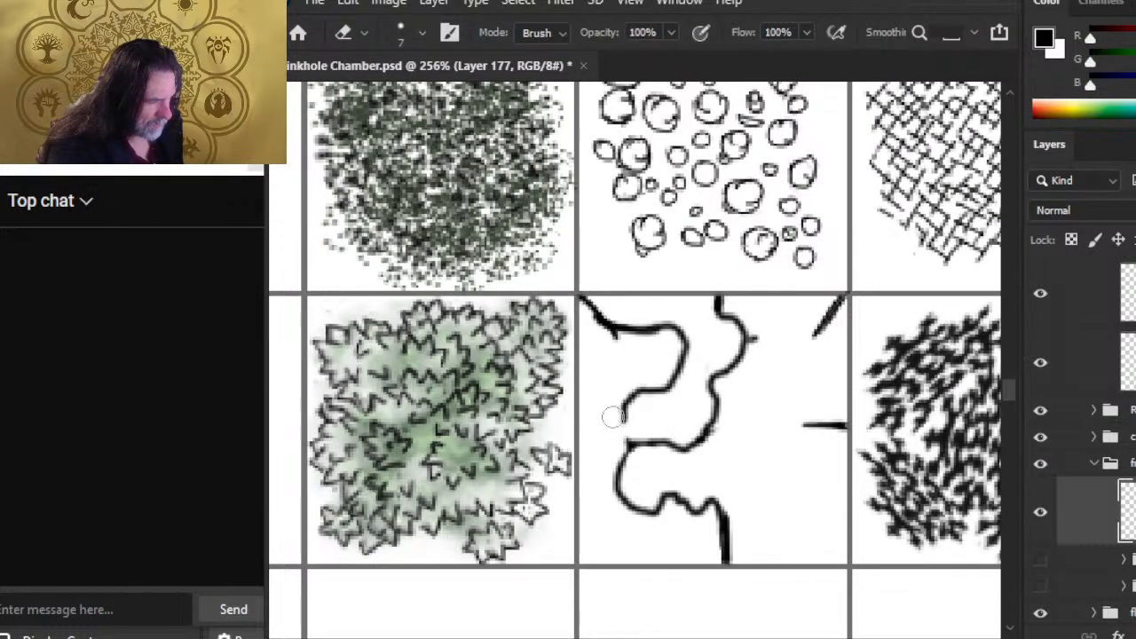
{"action": "key", "text": "b"}
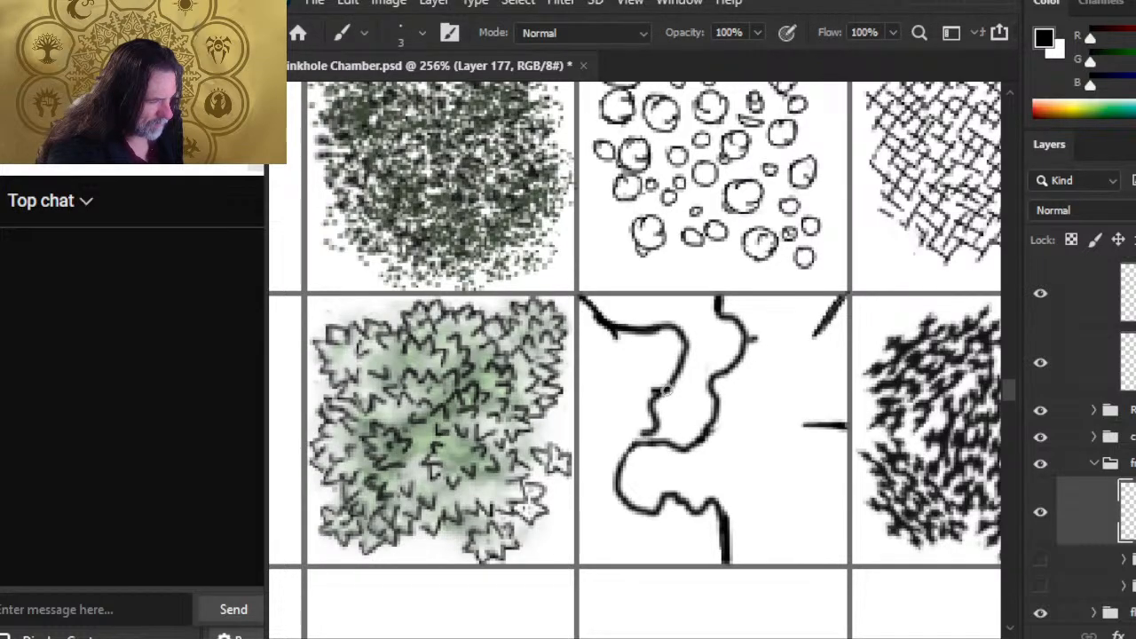
{"action": "key", "text": "e"}
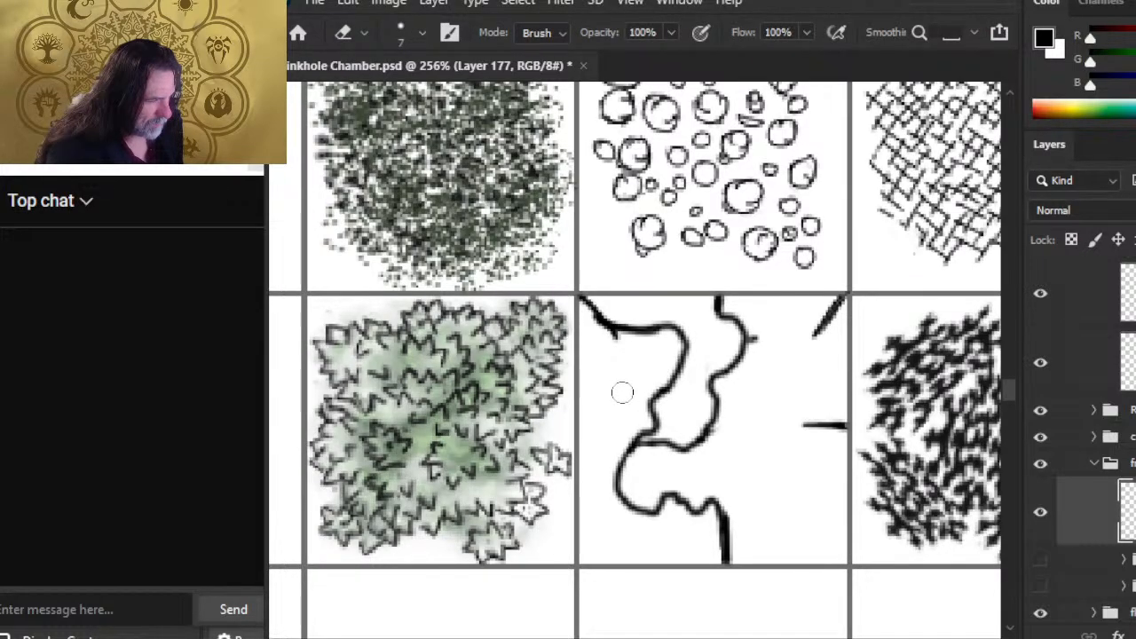
- Add a short downward spur at the upper-left stub's end and an upward spur at the vine's upper bend
{"action": "key", "text": "b"}
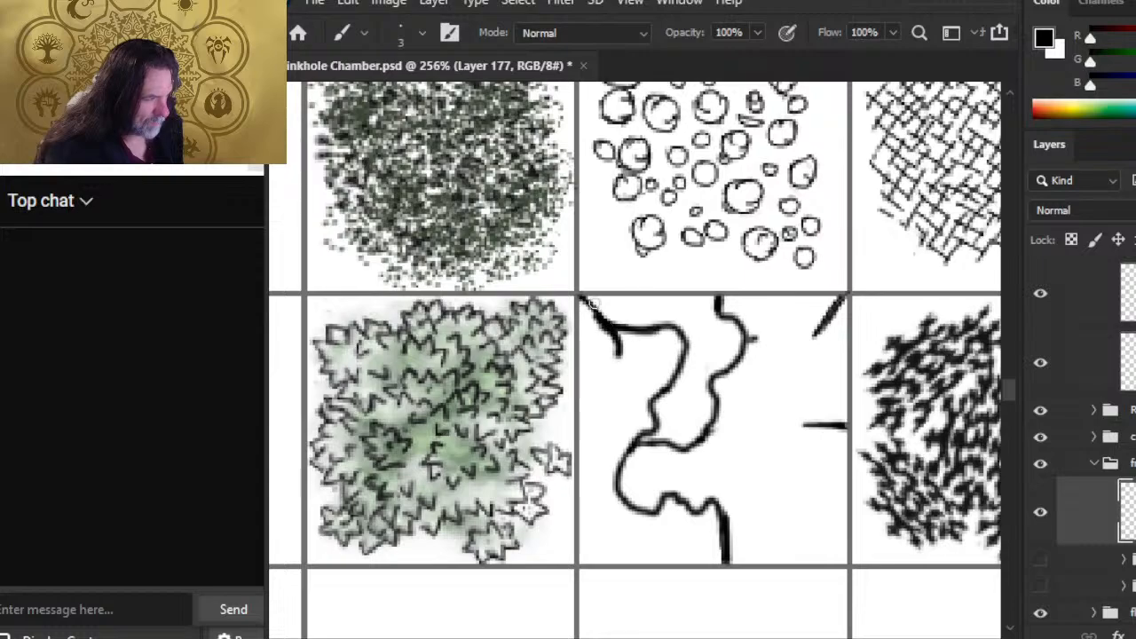
{"action": "key", "text": "e"}
{"action": "key", "text": "b"}
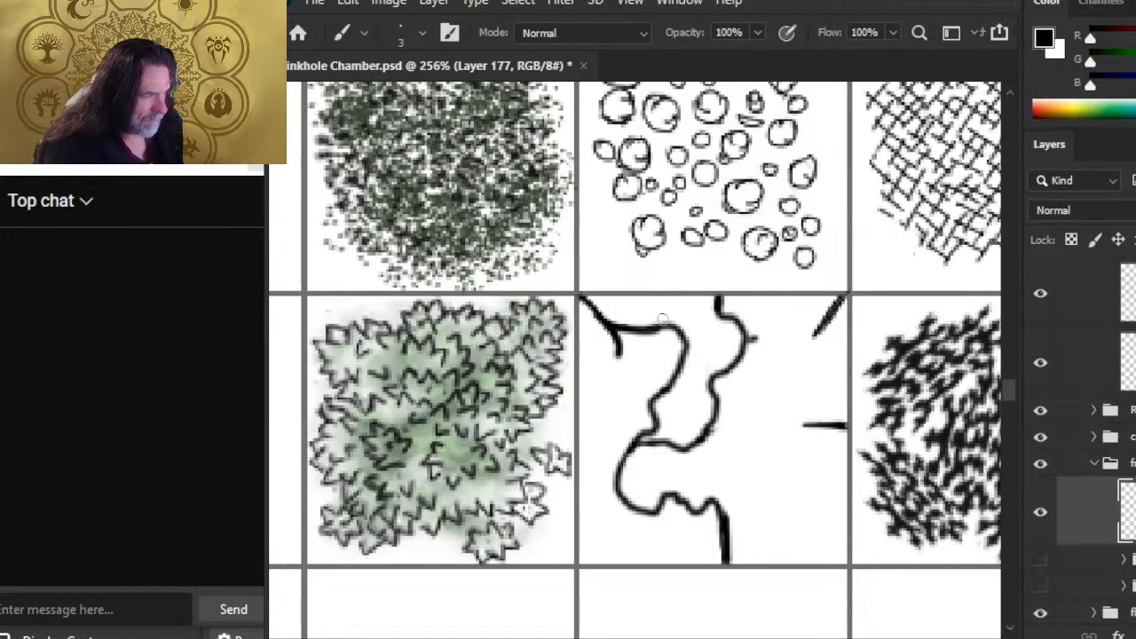
{"action": "mouse_move", "coordinate": [652, 330]}
{"action": "left_mouse_down"}
{"action": "mouse_move", "coordinate": [684, 312]}
{"action": "mouse_move", "coordinate": [679, 303]}
{"action": "mouse_move", "coordinate": [668, 326]}
{"action": "left_mouse_up"}
{"action": "key", "text": "e"}
{"action": "key", "text": "b"}
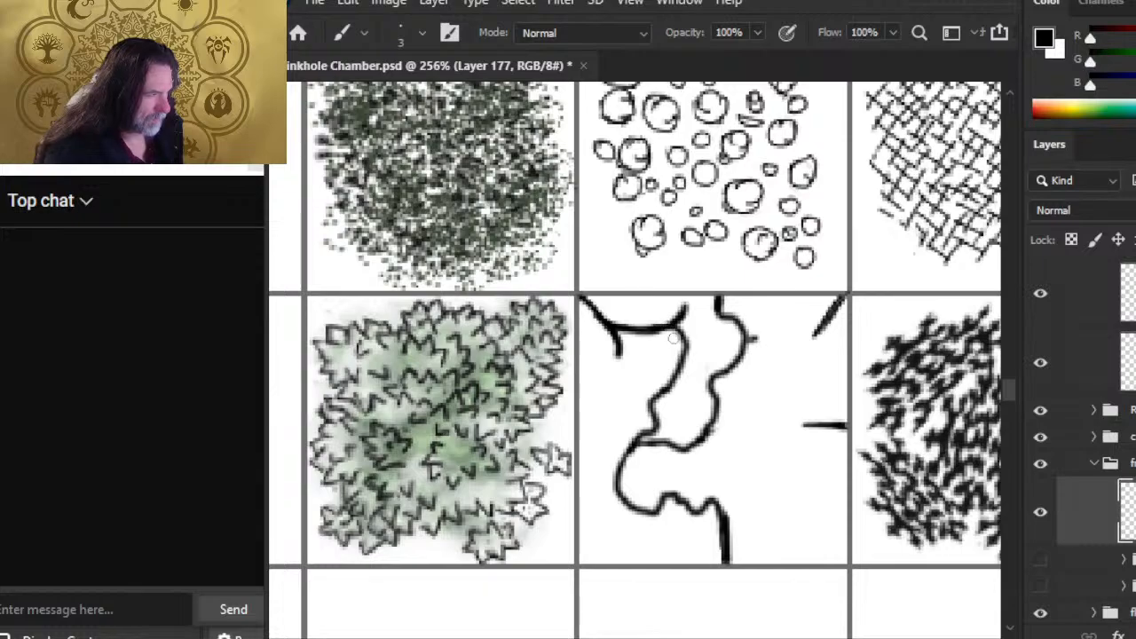
{"action": "key", "text": "e"}
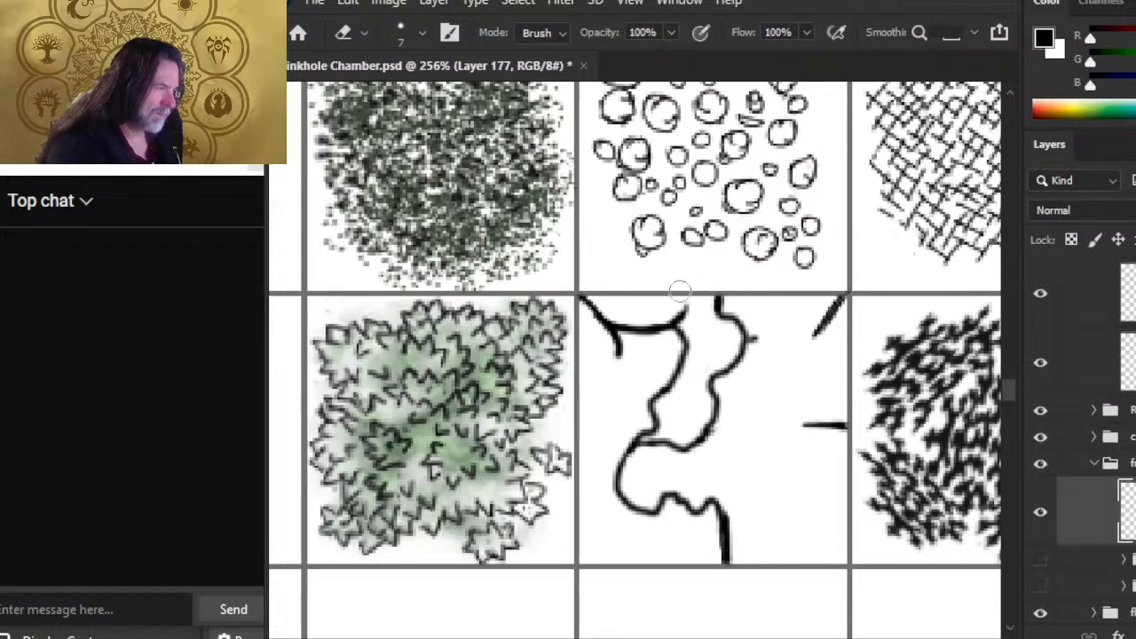
- Erase the upper parts of both vines and curve the upper-left vine up to the midpoint of the upper edge
{"action": "left_click_drag", "start_coordinate": [716, 298], "coordinate": [754, 364]}
{"action": "key", "text": "b"}
{"action": "key", "text": "e"}
{"action": "key", "text": "b"}
{"action": "mouse_move", "coordinate": [672, 325]}
{"action": "left_mouse_down"}
{"action": "mouse_move", "coordinate": [696, 346]}
{"action": "mouse_move", "coordinate": [619, 330]}
{"action": "mouse_move", "coordinate": [632, 309]}
{"action": "mouse_move", "coordinate": [642, 319]}
{"action": "mouse_move", "coordinate": [620, 329]}
{"action": "mouse_move", "coordinate": [660, 339]}
{"action": "mouse_move", "coordinate": [723, 310]}
{"action": "mouse_move", "coordinate": [719, 298]}
{"action": "mouse_move", "coordinate": [708, 325]}
{"action": "mouse_move", "coordinate": [634, 313]}
{"action": "mouse_move", "coordinate": [672, 366]}
{"action": "left_mouse_up"}
{"action": "key", "text": "e"}
{"action": "key", "text": "b"}
{"action": "key", "text": "b"}
{"action": "key", "text": "e"}
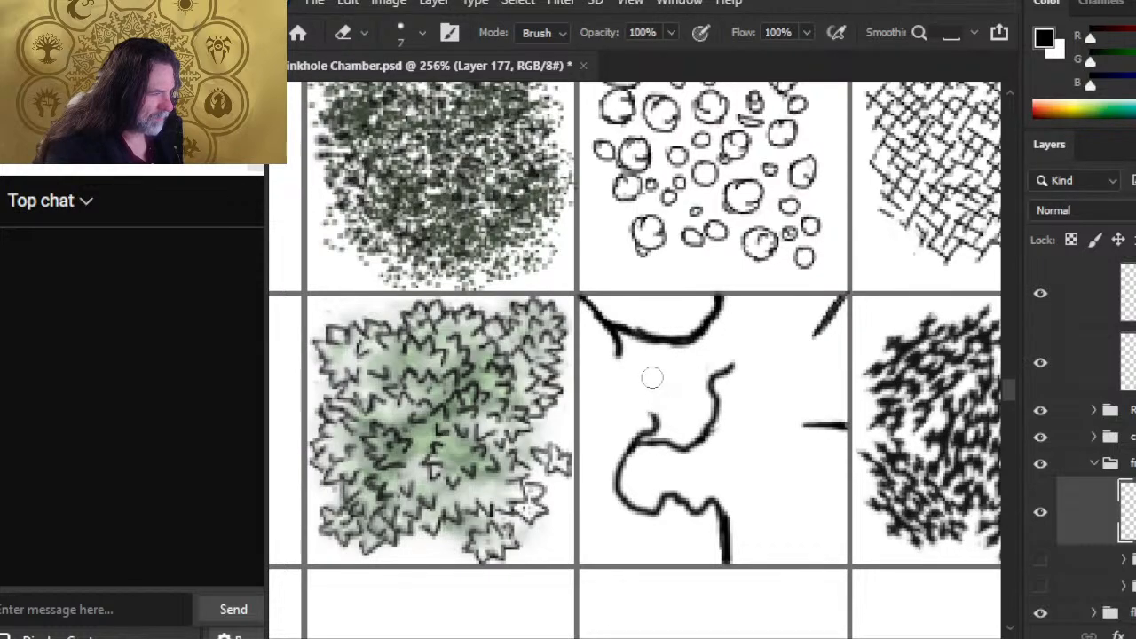
- Connect the upper curve down to the central vine, thicken the left vine's bend and add a small spur on its outer side
{"action": "key", "text": "b"}
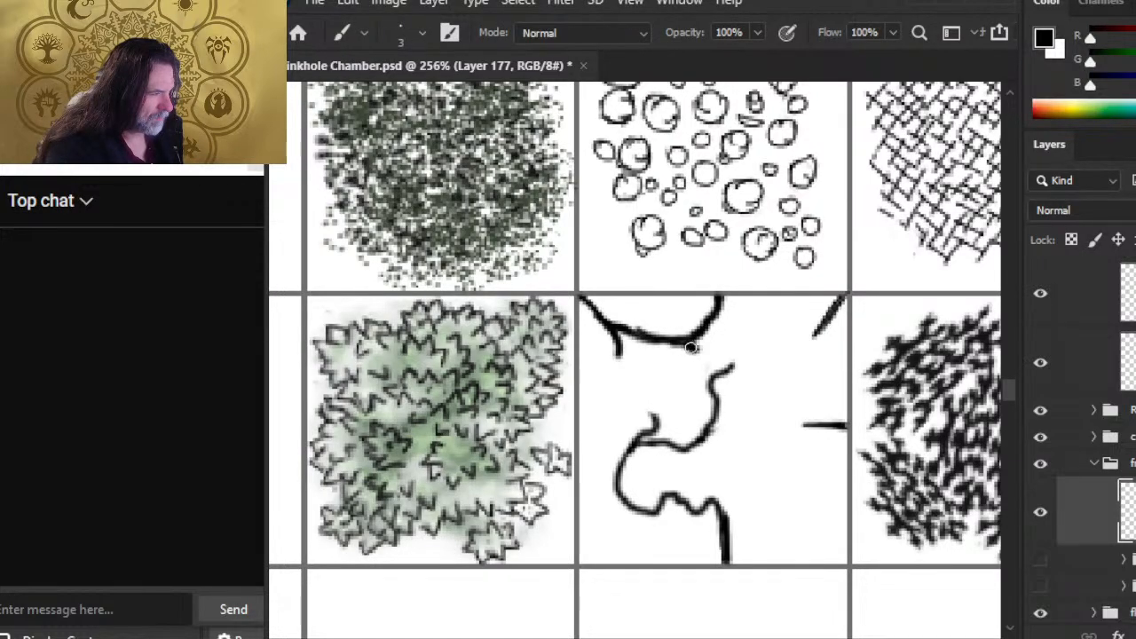
{"action": "mouse_move", "coordinate": [695, 350]}
{"action": "left_mouse_down"}
{"action": "mouse_move", "coordinate": [667, 379]}
{"action": "mouse_move", "coordinate": [618, 468]}
{"action": "mouse_move", "coordinate": [613, 497]}
{"action": "left_mouse_up"}
{"action": "key", "text": "e"}
{"action": "key", "text": "b"}
{"action": "key", "text": "e"}
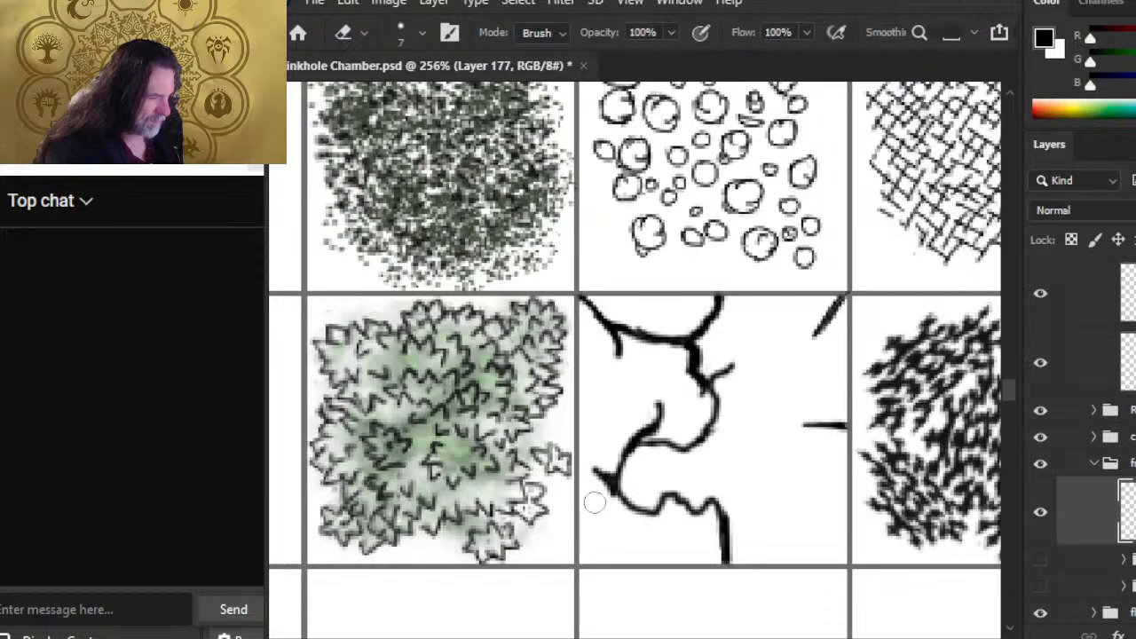
- Add a short downward spur at the end of the central side branch and slim down the link below the upper curve
{"action": "key", "text": "b"}
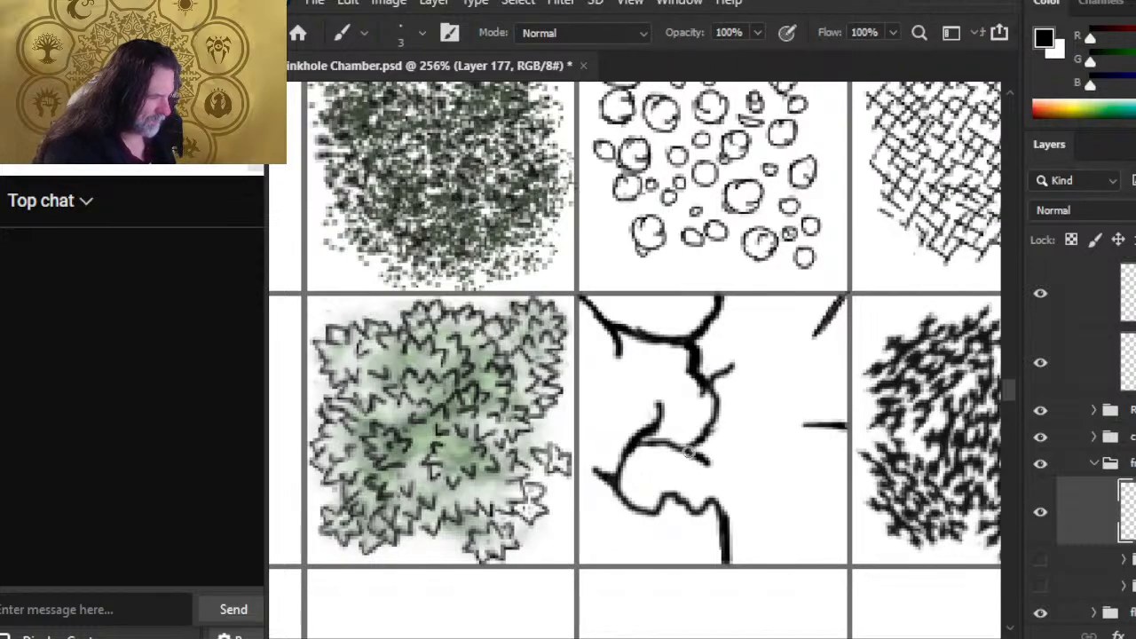
{"action": "key", "text": "e"}
{"action": "mouse_move", "coordinate": [672, 462]}
{"action": "left_mouse_down"}
{"action": "mouse_move", "coordinate": [707, 451]}
{"action": "mouse_move", "coordinate": [712, 462]}
{"action": "left_mouse_up"}
{"action": "key", "text": "b"}
{"action": "key", "text": "e"}
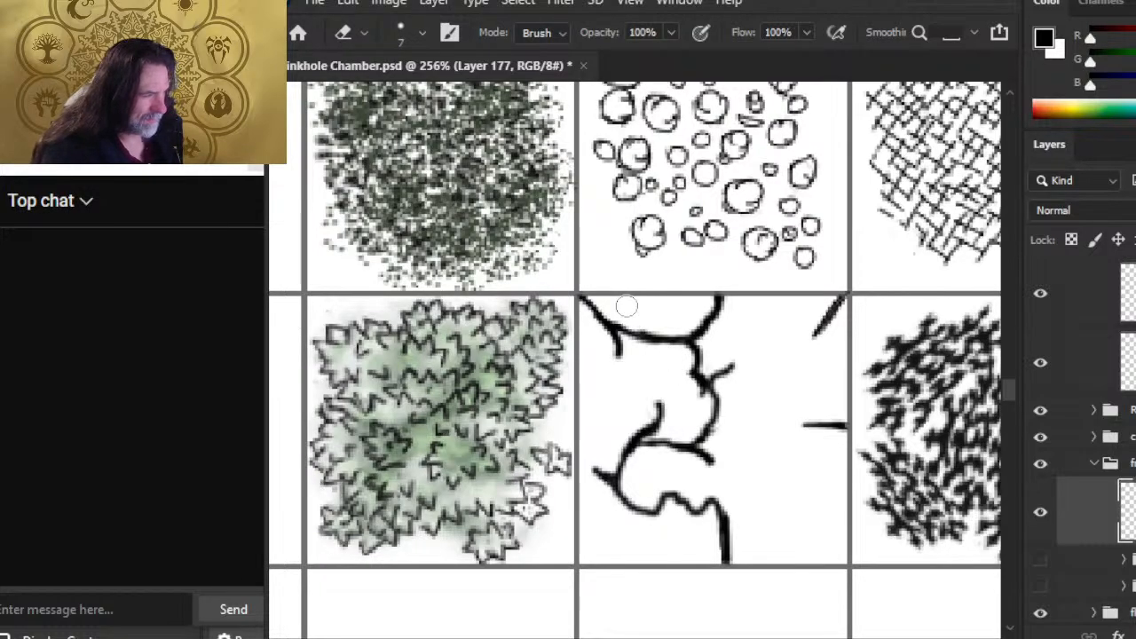
- Erase the central connecting vine above the side branch and redraw it from the upper curve into the left vine
{"action": "mouse_move", "coordinate": [691, 408]}
{"action": "left_mouse_down"}
{"action": "mouse_move", "coordinate": [722, 414]}
{"action": "mouse_move", "coordinate": [699, 447]}
{"action": "mouse_move", "coordinate": [722, 401]}
{"action": "left_mouse_up"}
{"action": "key", "text": "b"}
{"action": "left_click_drag", "start_coordinate": [700, 360], "coordinate": [664, 398]}
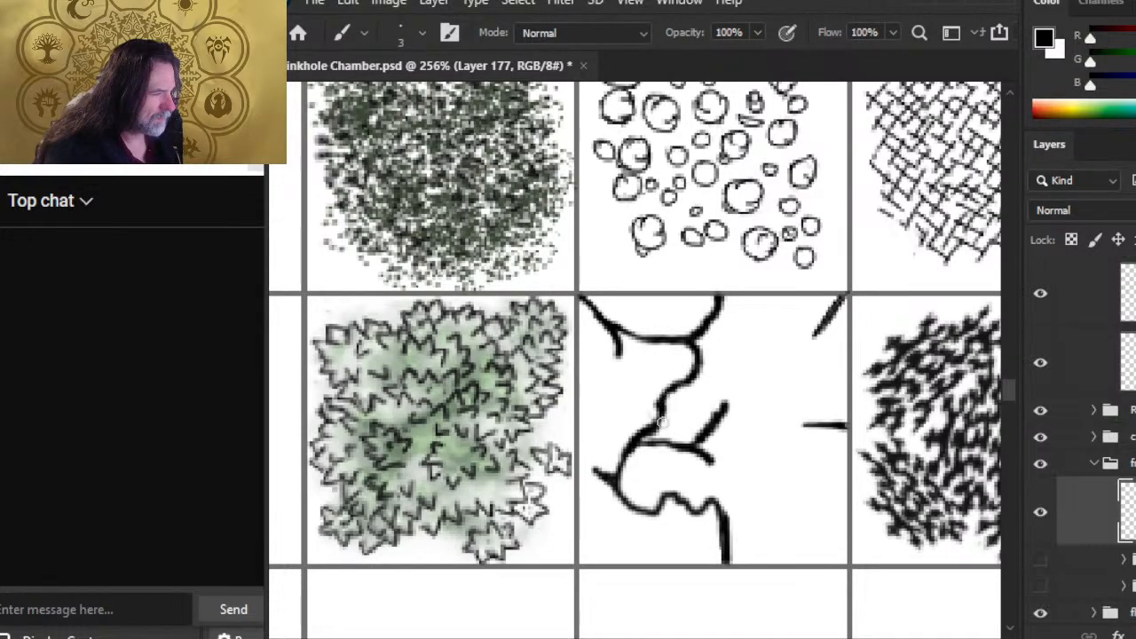
- Draw an arching vine from the central side branch up to the upper-right corner stub and down past the right-edge stub
{"action": "mouse_move", "coordinate": [728, 414]}
{"action": "left_mouse_down"}
{"action": "mouse_move", "coordinate": [752, 360]}
{"action": "mouse_move", "coordinate": [787, 338]}
{"action": "mouse_move", "coordinate": [811, 343]}
{"action": "mouse_move", "coordinate": [845, 298]}
{"action": "mouse_move", "coordinate": [758, 350]}
{"action": "mouse_move", "coordinate": [814, 340]}
{"action": "mouse_move", "coordinate": [791, 341]}
{"action": "mouse_move", "coordinate": [806, 350]}
{"action": "mouse_move", "coordinate": [786, 345]}
{"action": "mouse_move", "coordinate": [745, 368]}
{"action": "mouse_move", "coordinate": [781, 327]}
{"action": "mouse_move", "coordinate": [817, 332]}
{"action": "mouse_move", "coordinate": [827, 351]}
{"action": "mouse_move", "coordinate": [815, 365]}
{"action": "mouse_move", "coordinate": [823, 342]}
{"action": "mouse_move", "coordinate": [822, 380]}
{"action": "mouse_move", "coordinate": [794, 429]}
{"action": "mouse_move", "coordinate": [785, 479]}
{"action": "left_mouse_up"}
{"action": "key", "text": "e"}
{"action": "key", "text": "b"}
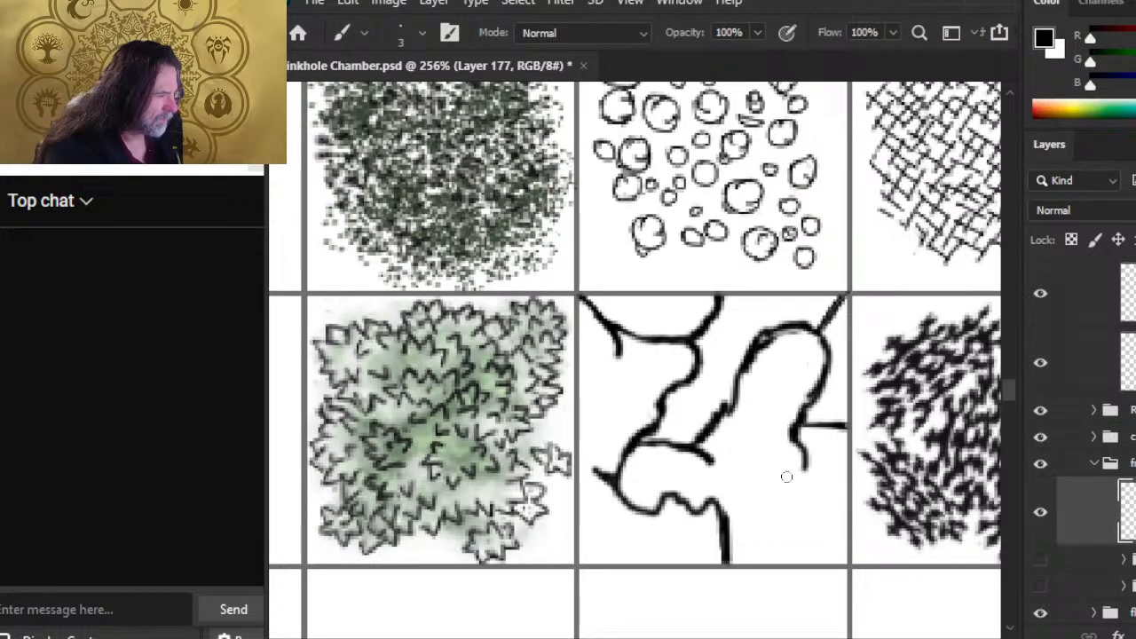
- Erase the right-edge stub and the arching vine's dangling tip, and redraw its lower end curving into the right edge
{"action": "key", "text": "e"}
{"action": "mouse_move", "coordinate": [806, 411]}
{"action": "left_mouse_down"}
{"action": "mouse_move", "coordinate": [779, 426]}
{"action": "mouse_move", "coordinate": [822, 421]}
{"action": "mouse_move", "coordinate": [810, 439]}
{"action": "mouse_move", "coordinate": [848, 442]}
{"action": "left_mouse_up"}
{"action": "key", "text": "b"}
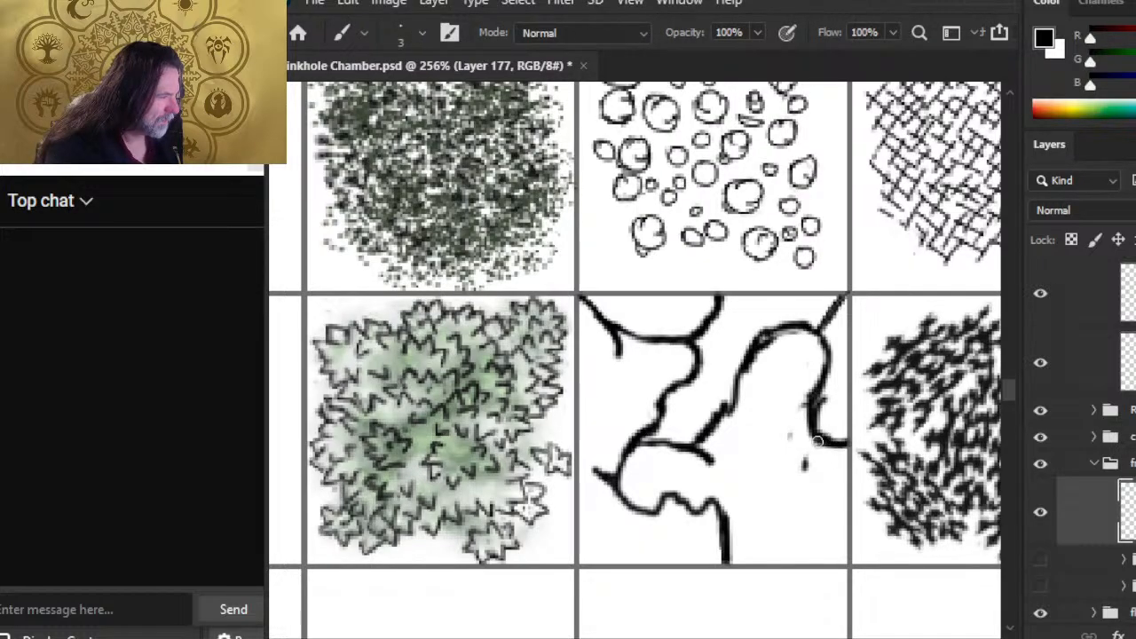
{"action": "key", "text": "e"}
{"action": "left_click_drag", "start_coordinate": [838, 392], "coordinate": [834, 411]}
{"action": "mouse_move", "coordinate": [836, 402]}
{"action": "left_mouse_down"}
{"action": "mouse_move", "coordinate": [832, 427]}
{"action": "mouse_move", "coordinate": [795, 415]}
{"action": "left_mouse_up"}
- Extend the upper-right stub into the swatch corner and redraw the arch's upper-left side as a smooth curve
{"action": "left_click_drag", "start_coordinate": [764, 371], "coordinate": [781, 355]}
{"action": "mouse_move", "coordinate": [845, 298]}
{"action": "left_mouse_down"}
{"action": "mouse_move", "coordinate": [837, 322]}
{"action": "mouse_move", "coordinate": [846, 293]}
{"action": "left_mouse_up"}
{"action": "key", "text": "b"}
{"action": "key", "text": "e"}
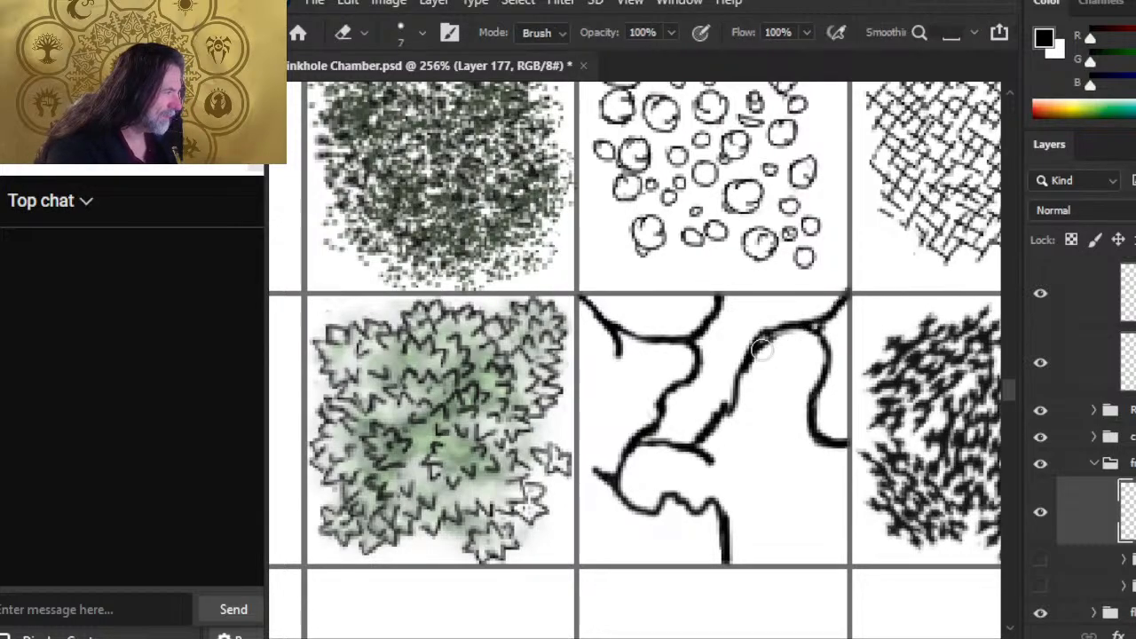
{"action": "left_click_drag", "start_coordinate": [804, 324], "coordinate": [761, 347]}
{"action": "key", "text": "b"}
{"action": "mouse_move", "coordinate": [830, 316]}
{"action": "left_mouse_down"}
{"action": "mouse_move", "coordinate": [764, 334]}
{"action": "mouse_move", "coordinate": [742, 382]}
{"action": "left_mouse_up"}
{"action": "left_click_drag", "start_coordinate": [774, 327], "coordinate": [742, 383]}
{"action": "key", "text": "e"}
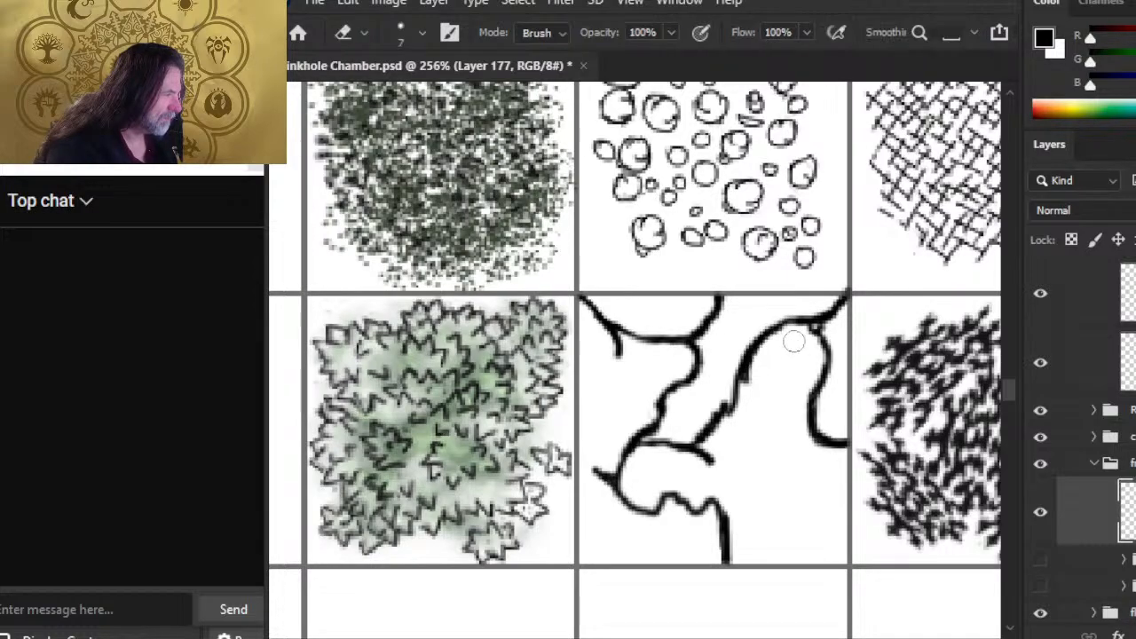
- Blend the arch into the upper-right corner branch and erase the vine linking it down to the right-edge vine
{"action": "key", "text": "b"}
{"action": "left_click_drag", "start_coordinate": [831, 316], "coordinate": [826, 350]}
{"action": "key", "text": "e"}
{"action": "left_click", "coordinate": [813, 330]}
{"action": "key", "text": "b"}
{"action": "key", "text": "e"}
{"action": "mouse_move", "coordinate": [821, 347]}
{"action": "left_mouse_down"}
{"action": "mouse_move", "coordinate": [806, 352]}
{"action": "mouse_move", "coordinate": [842, 300]}
{"action": "mouse_move", "coordinate": [781, 337]}
{"action": "mouse_move", "coordinate": [809, 304]}
{"action": "mouse_move", "coordinate": [825, 363]}
{"action": "mouse_move", "coordinate": [817, 398]}
{"action": "left_mouse_up"}
{"action": "key", "text": "b"}
{"action": "key", "text": "e"}
{"action": "key", "text": "b"}
{"action": "key", "text": "e"}
{"action": "key", "text": "b"}
- Draw a sagging vine from the central side branch across to the right-edge vine
{"action": "mouse_move", "coordinate": [693, 455]}
{"action": "left_mouse_down"}
{"action": "mouse_move", "coordinate": [737, 455]}
{"action": "mouse_move", "coordinate": [724, 452]}
{"action": "mouse_move", "coordinate": [710, 476]}
{"action": "mouse_move", "coordinate": [730, 467]}
{"action": "mouse_move", "coordinate": [697, 464]}
{"action": "mouse_move", "coordinate": [710, 456]}
{"action": "mouse_move", "coordinate": [700, 454]}
{"action": "mouse_move", "coordinate": [741, 474]}
{"action": "mouse_move", "coordinate": [781, 469]}
{"action": "mouse_move", "coordinate": [807, 426]}
{"action": "mouse_move", "coordinate": [831, 448]}
{"action": "left_mouse_up"}
{"action": "key", "text": "e"}
{"action": "key", "text": "b"}
{"action": "key", "text": "e"}
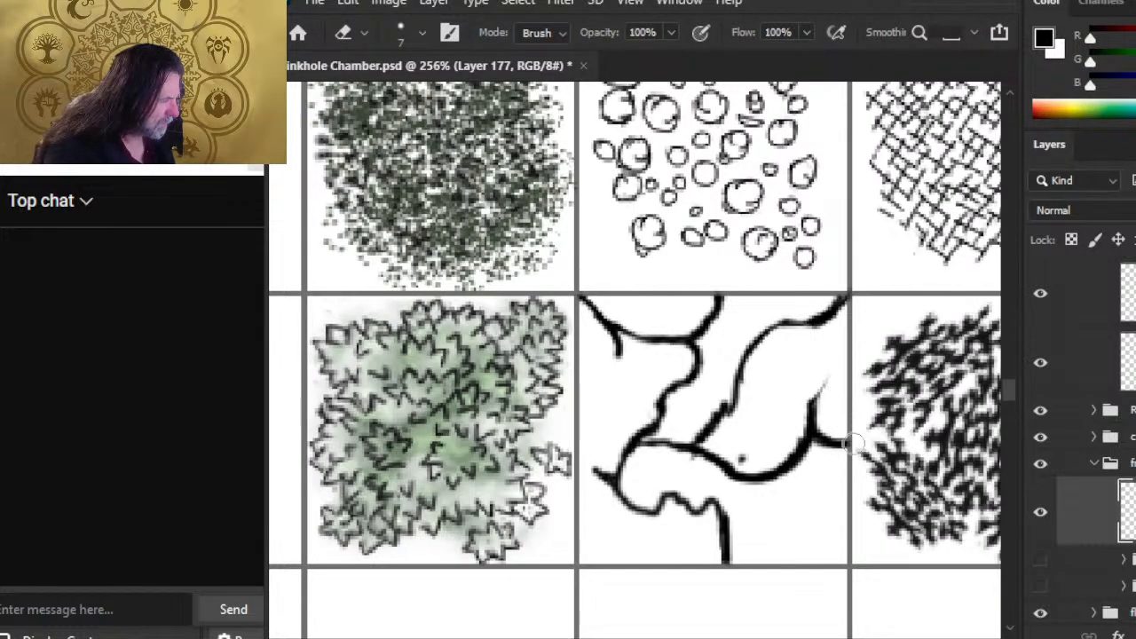
- Reshape the right-edge vine's end and slim down the upper-right corner branch
{"action": "key", "text": "b"}
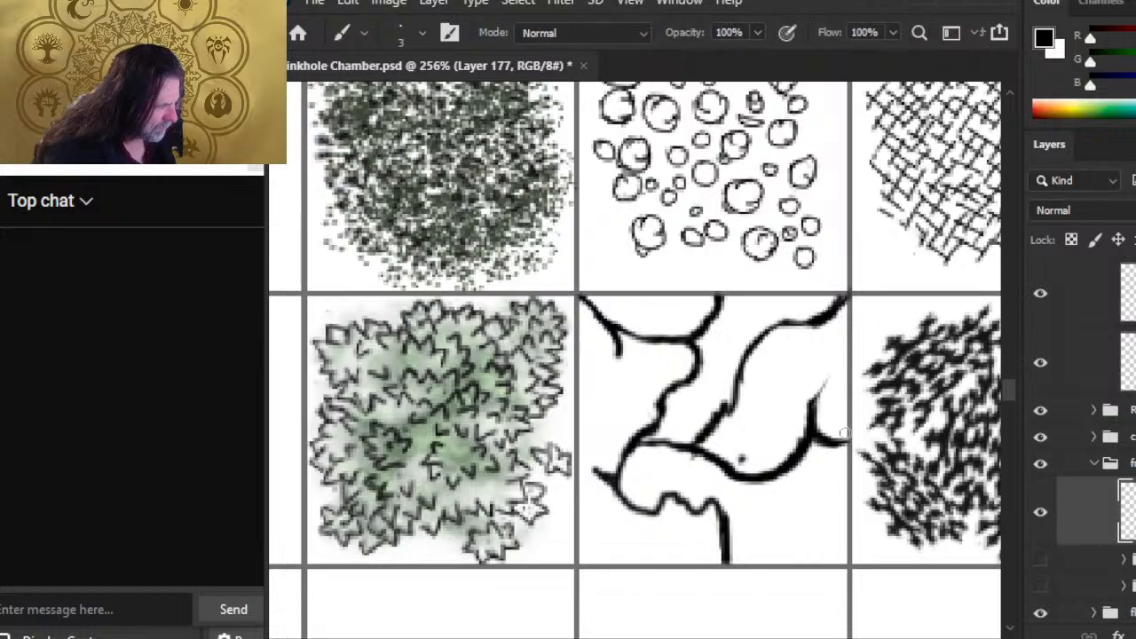
{"action": "left_click_drag", "start_coordinate": [825, 433], "coordinate": [853, 454]}
{"action": "key", "text": "e"}
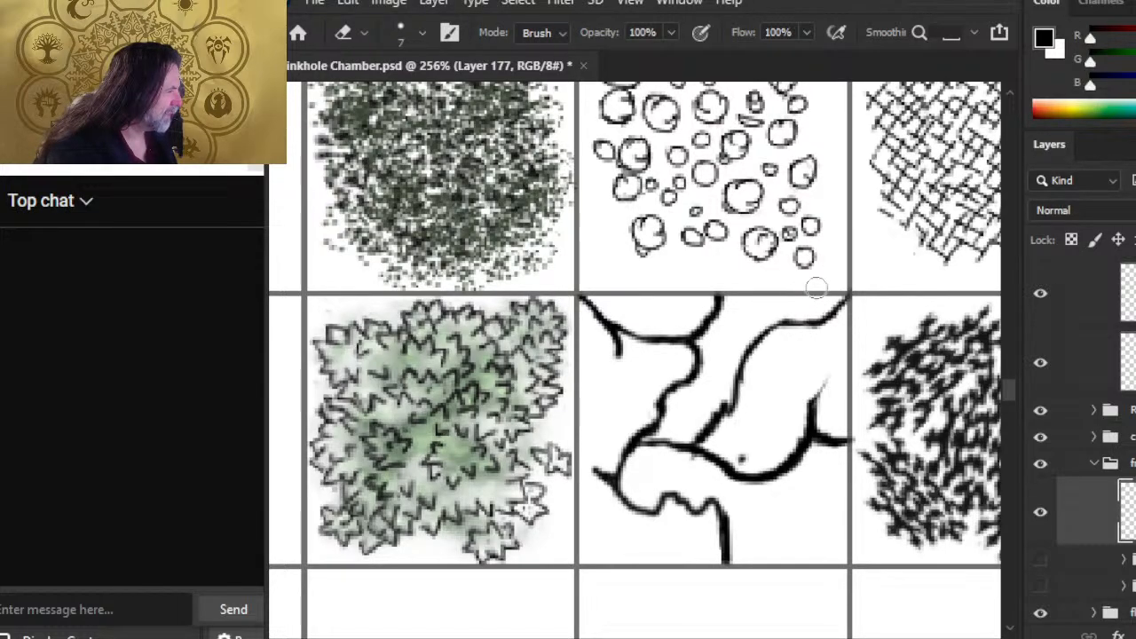
{"action": "key", "text": "b"}
{"action": "key", "text": "e"}
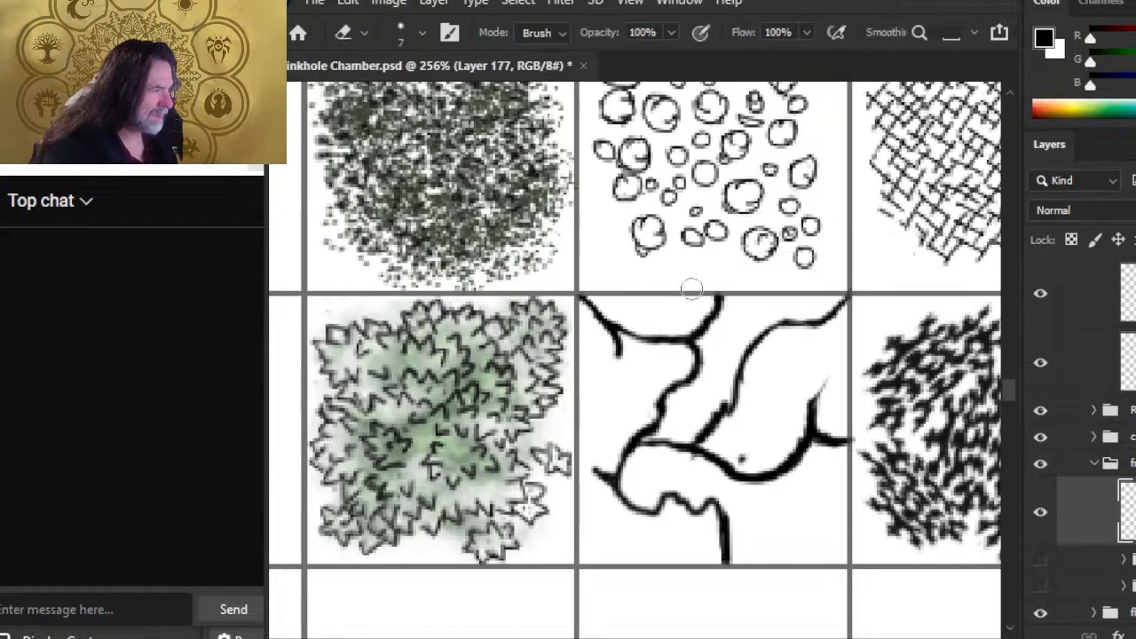
- Add short spurs atop the arch, near its lower end and on the left vine, and erase the stray dot
{"action": "key", "text": "b"}
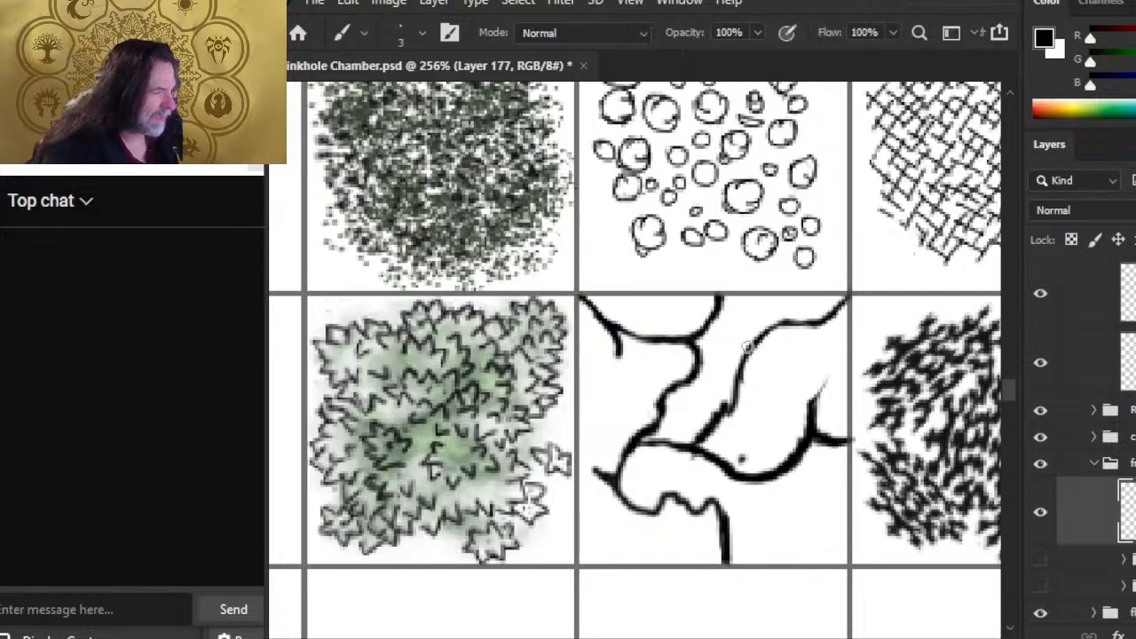
{"action": "mouse_move", "coordinate": [781, 329]}
{"action": "left_mouse_down"}
{"action": "mouse_move", "coordinate": [786, 308]}
{"action": "mouse_move", "coordinate": [780, 329]}
{"action": "mouse_move", "coordinate": [793, 335]}
{"action": "left_mouse_up"}
{"action": "key", "text": "e"}
{"action": "key", "text": "b"}
{"action": "key", "text": "e"}
{"action": "mouse_move", "coordinate": [722, 416]}
{"action": "left_mouse_down"}
{"action": "mouse_move", "coordinate": [754, 415]}
{"action": "mouse_move", "coordinate": [707, 393]}
{"action": "mouse_move", "coordinate": [715, 411]}
{"action": "mouse_move", "coordinate": [643, 391]}
{"action": "left_mouse_up"}
{"action": "key", "text": "b"}
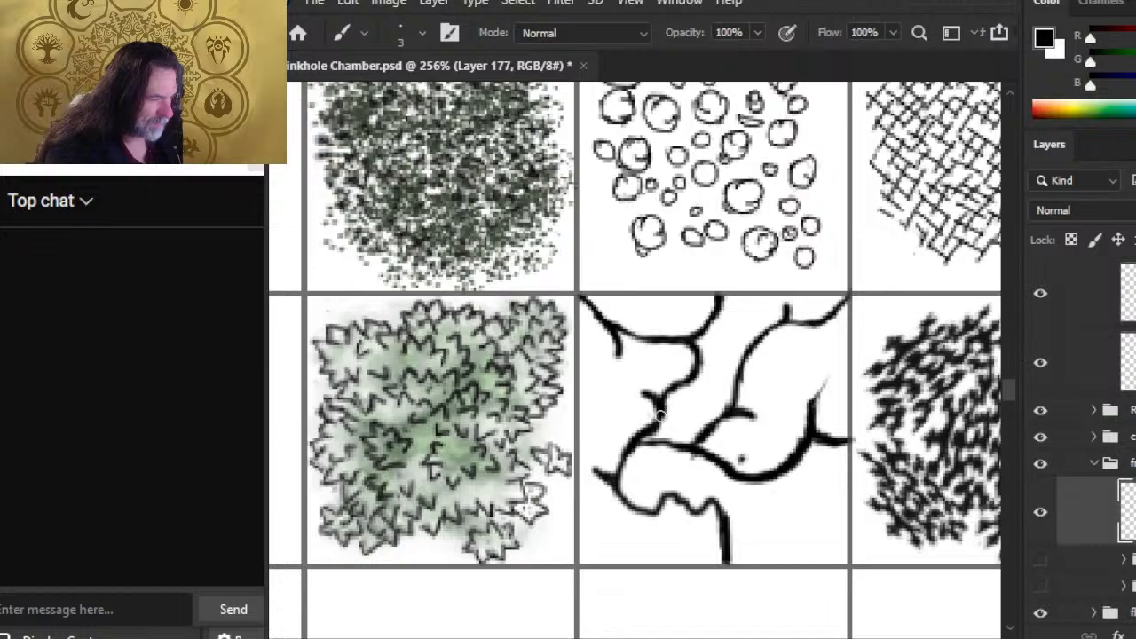
{"action": "key", "text": "e"}
{"action": "left_click", "coordinate": [742, 457]}
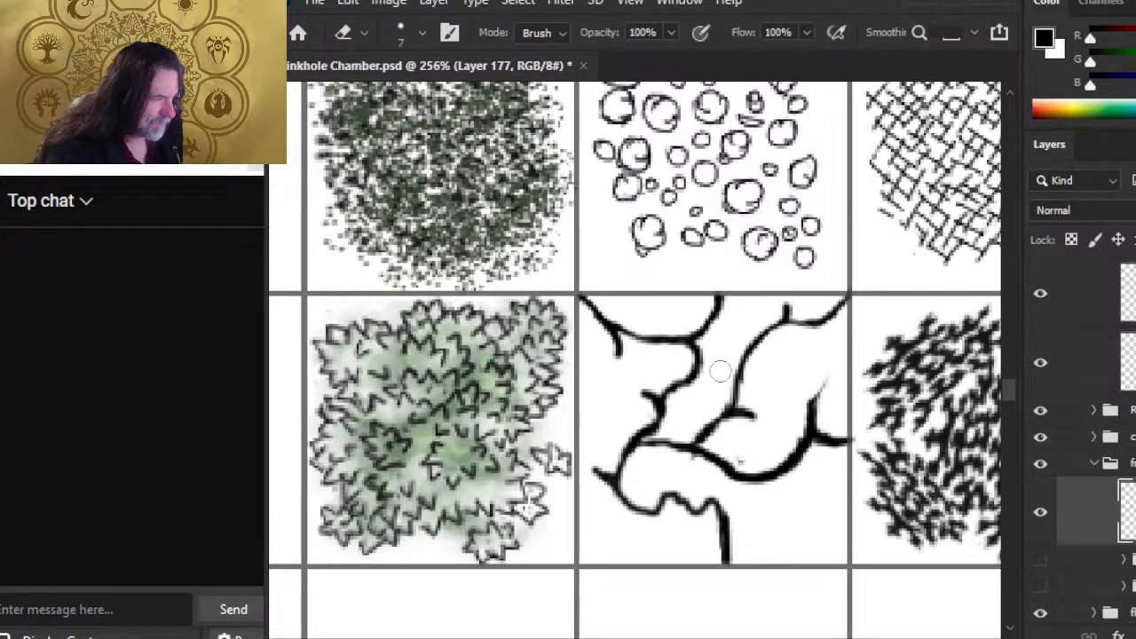
- Add a short downward spur at the bend of the vine below the upper curve
{"action": "key", "text": "b"}
{"action": "left_click_drag", "start_coordinate": [699, 367], "coordinate": [703, 392]}
{"action": "mouse_move", "coordinate": [699, 357]}
{"action": "left_mouse_down"}
{"action": "mouse_move", "coordinate": [699, 383]}
{"action": "mouse_move", "coordinate": [710, 384]}
{"action": "left_mouse_up"}
{"action": "key", "text": "e"}
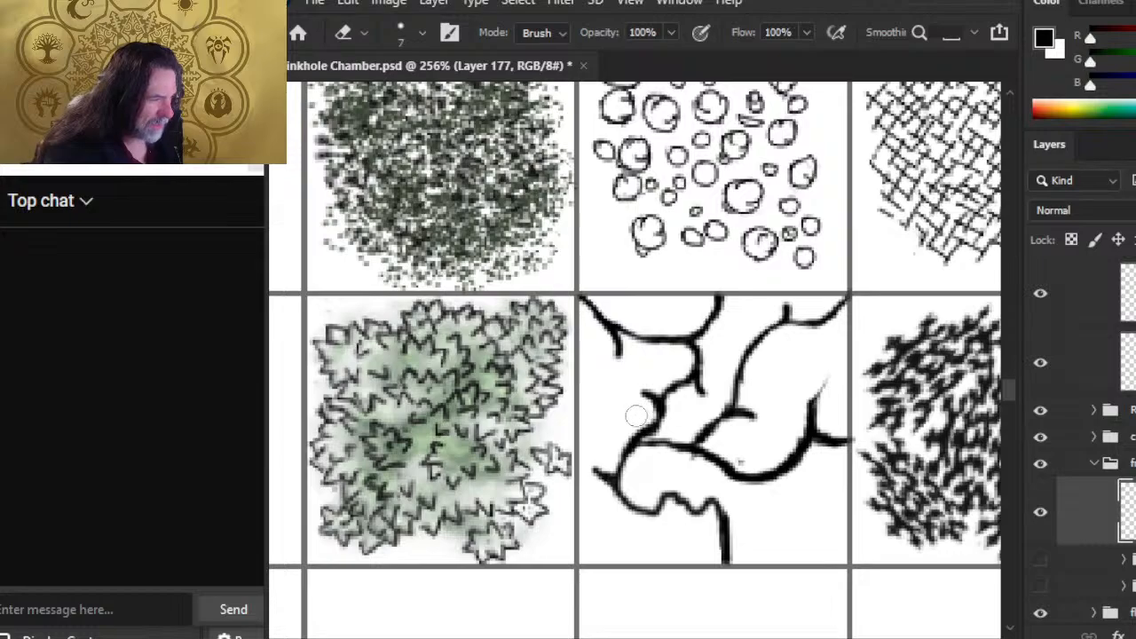
- Thicken the left junction with the central side branch and the bend down to the left spur, trimming with a smaller eraser
{"action": "key", "text": "bracketleft"}
{"action": "key", "text": "b"}
{"action": "mouse_move", "coordinate": [664, 426]}
{"action": "left_mouse_down"}
{"action": "mouse_move", "coordinate": [655, 440]}
{"action": "mouse_move", "coordinate": [657, 420]}
{"action": "left_mouse_up"}
{"action": "key", "text": "e"}
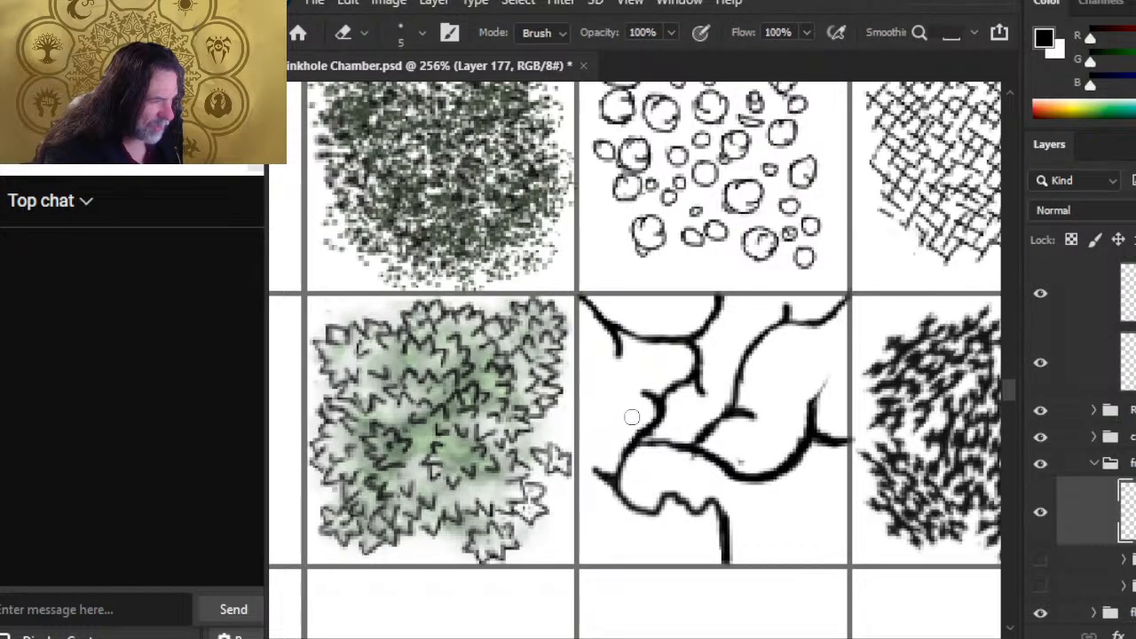
{"action": "key", "text": "b"}
{"action": "left_click_drag", "start_coordinate": [629, 456], "coordinate": [666, 447]}
{"action": "key", "text": "e"}
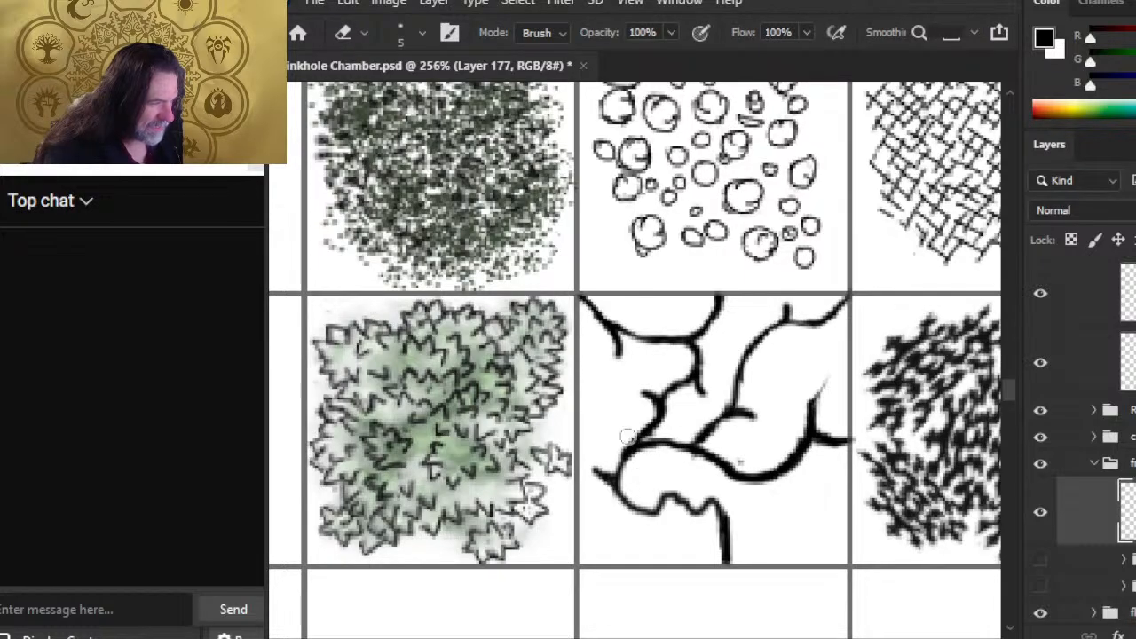
{"action": "key", "text": "b"}
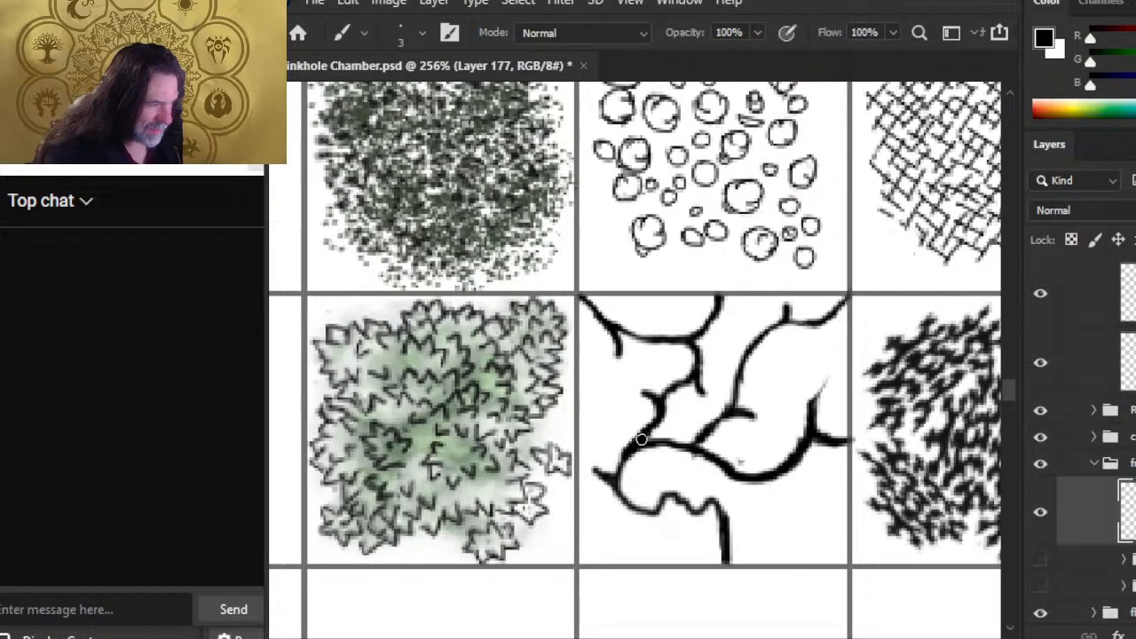
{"action": "key", "text": "e"}
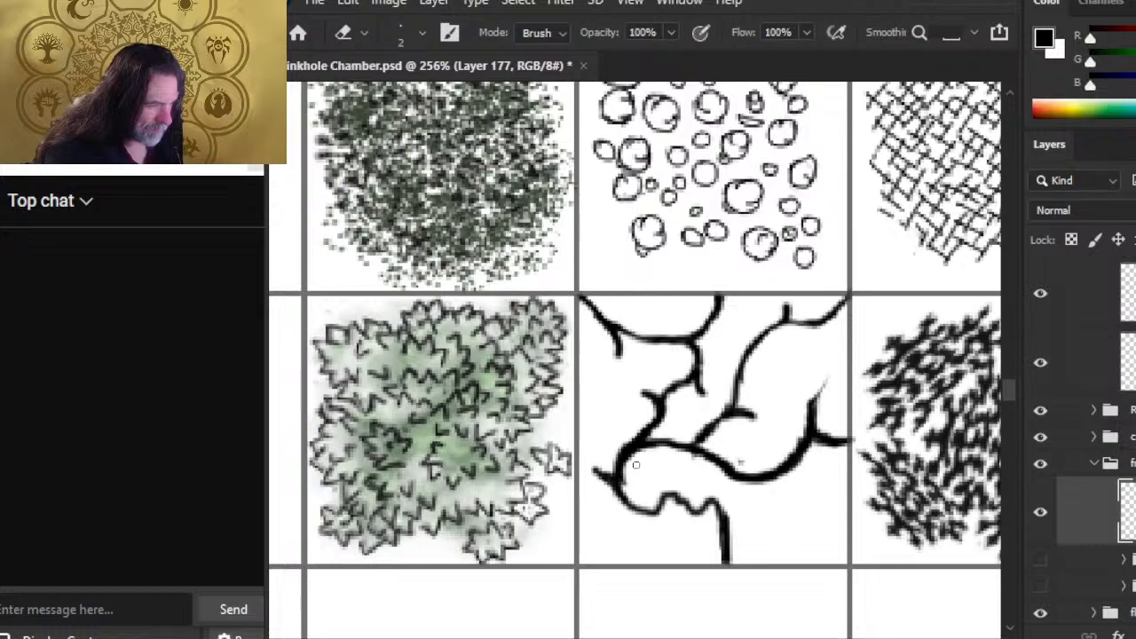
{"action": "key", "text": "b"}
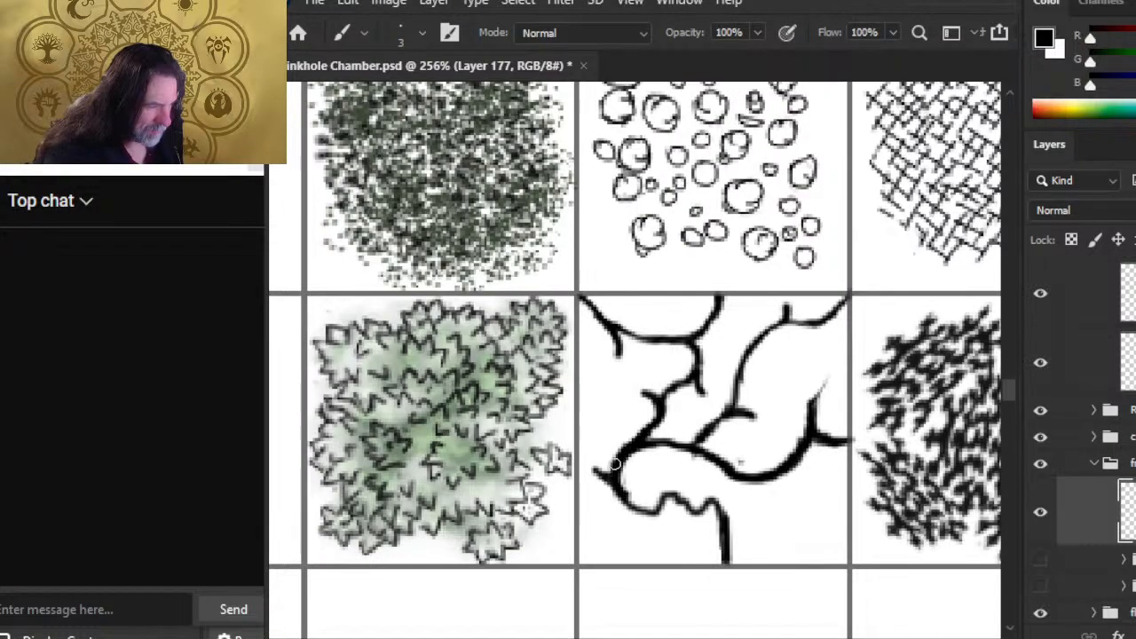
- Thicken the wavy lower vine toward the bottom-edge stub and add an inward-curling spur at its first hump
{"action": "mouse_move", "coordinate": [618, 487]}
{"action": "left_mouse_down"}
{"action": "mouse_move", "coordinate": [656, 503]}
{"action": "mouse_move", "coordinate": [628, 482]}
{"action": "mouse_move", "coordinate": [660, 493]}
{"action": "mouse_move", "coordinate": [675, 518]}
{"action": "mouse_move", "coordinate": [658, 511]}
{"action": "mouse_move", "coordinate": [673, 500]}
{"action": "mouse_move", "coordinate": [685, 520]}
{"action": "mouse_move", "coordinate": [719, 543]}
{"action": "left_mouse_up"}
{"action": "key", "text": "e"}
{"action": "key", "text": "b"}
{"action": "key", "text": "e"}
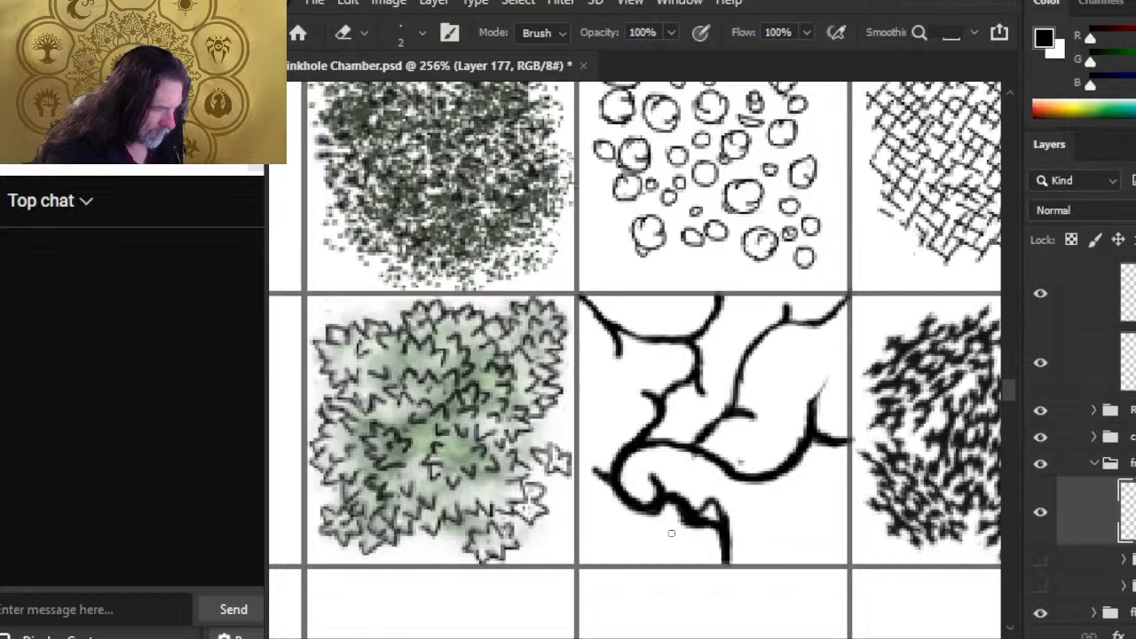
- Erase the lower vine's remaining humps and reshape it as a smoother vine with a short downward spur
{"action": "left_click_drag", "start_coordinate": [716, 498], "coordinate": [694, 540]}
{"action": "key", "text": "b"}
{"action": "key", "text": "e"}
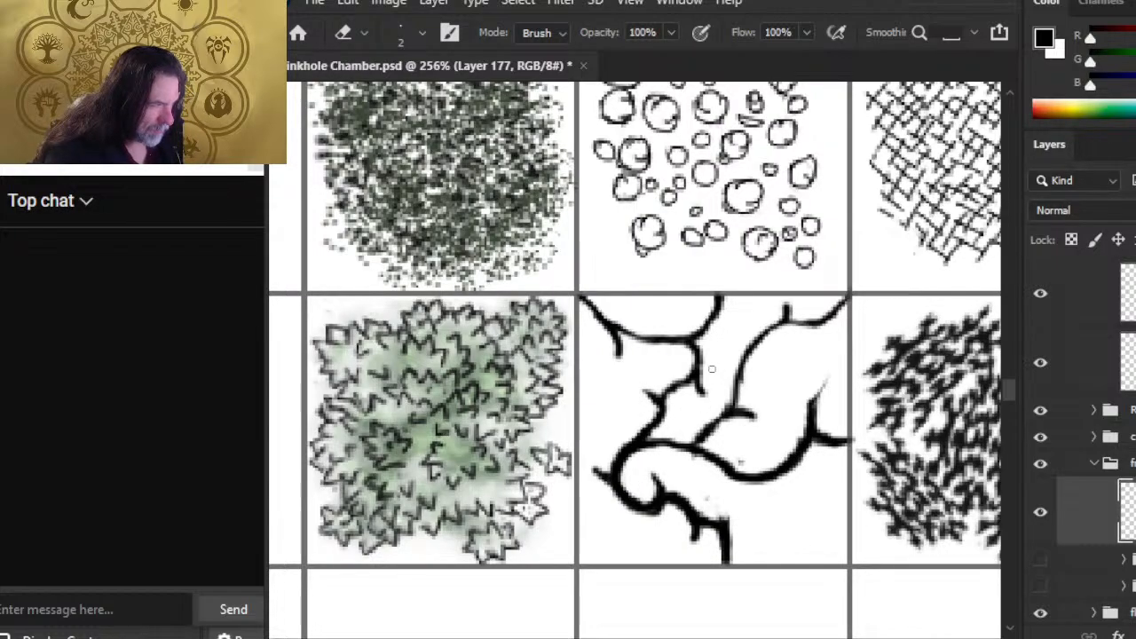
- Thicken the bend below the upper curve and redraw its downward spur with a tapered tip
{"action": "key", "text": "b"}
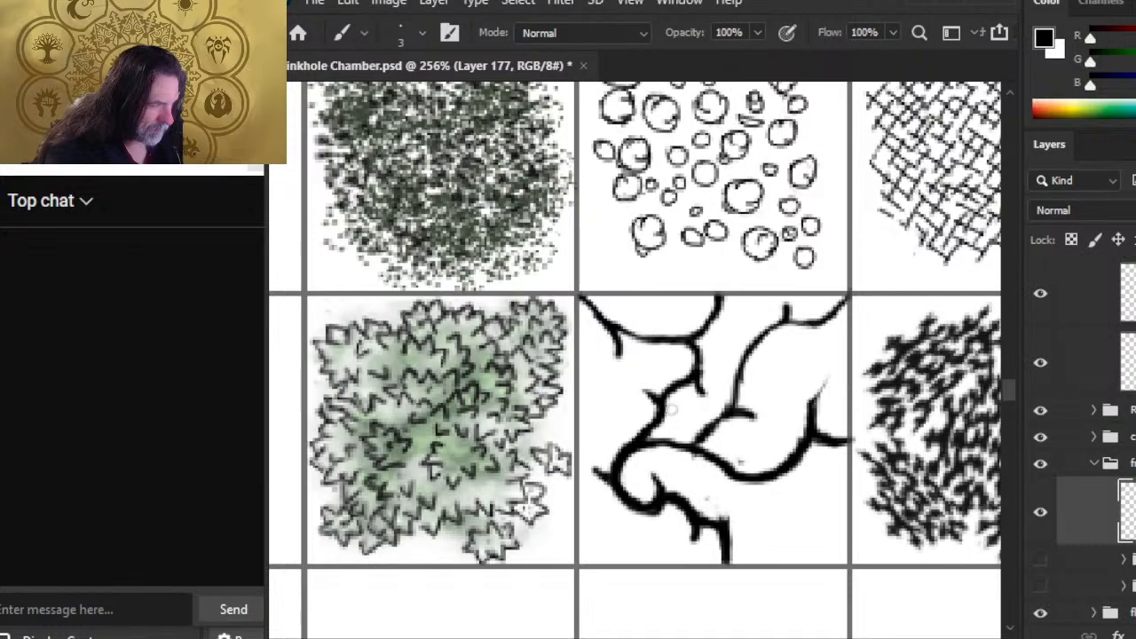
{"action": "key", "text": "e"}
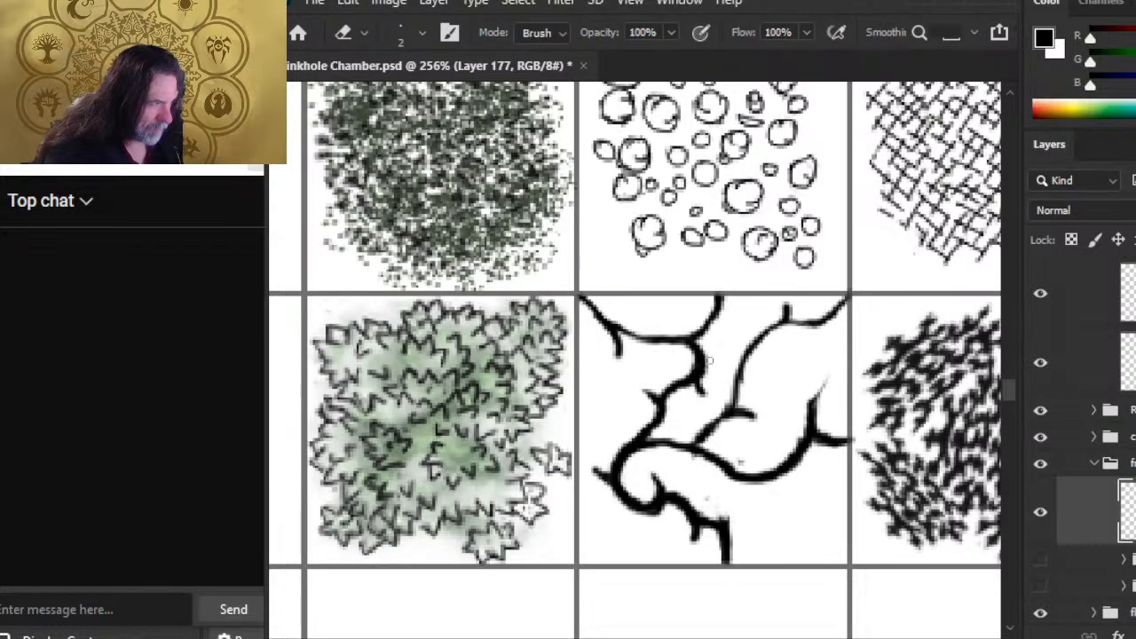
{"action": "key", "text": "b"}
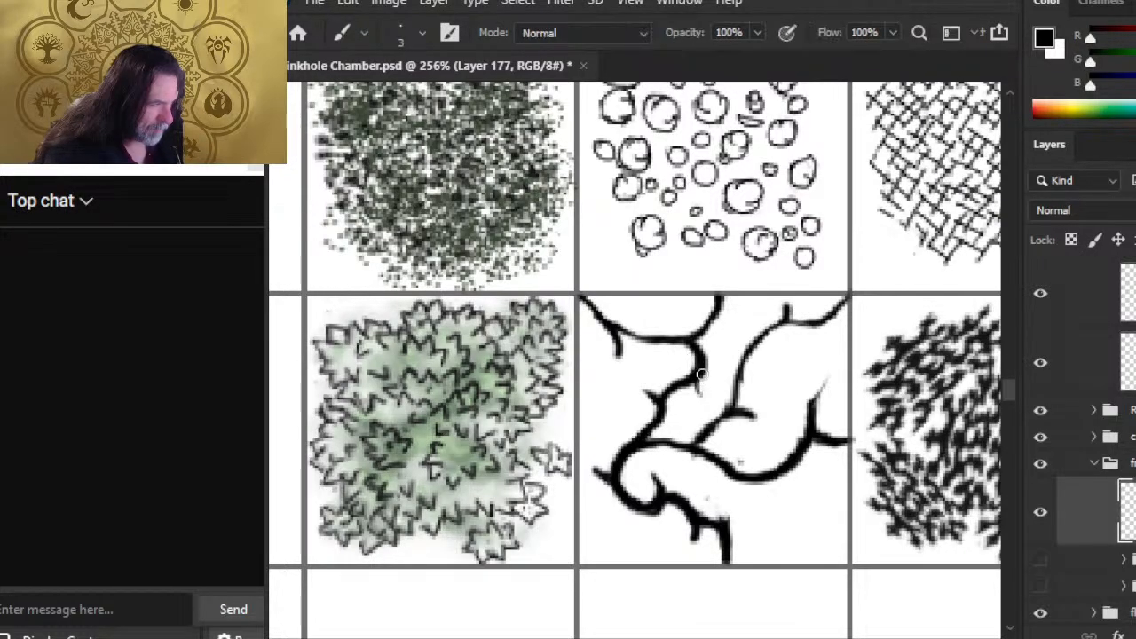
{"action": "key", "text": "e"}
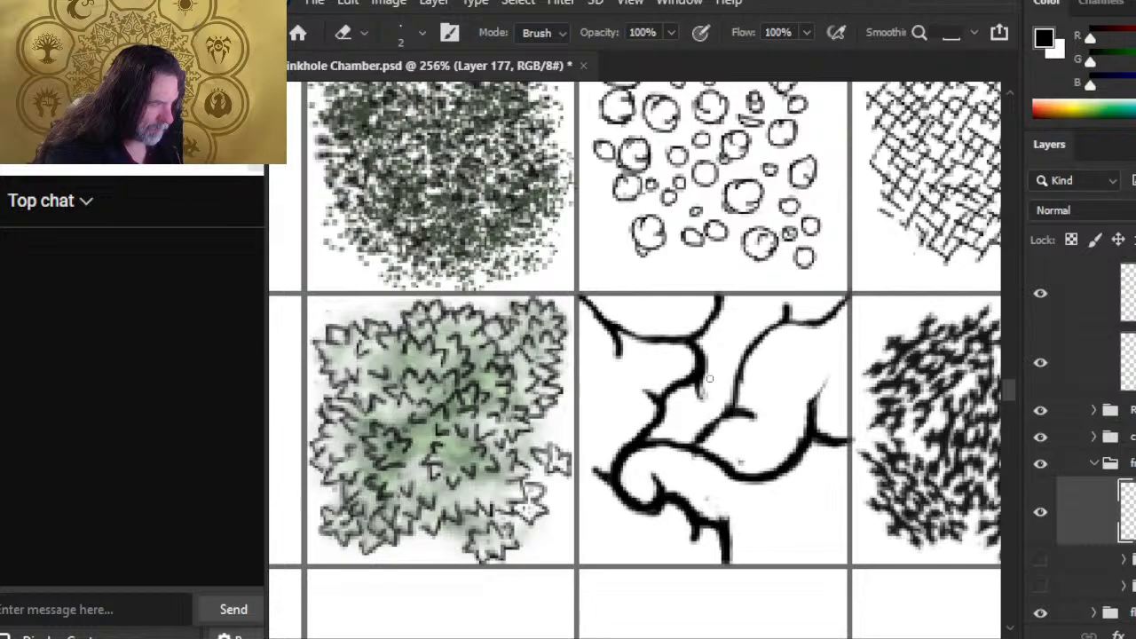
{"action": "key", "text": "b"}
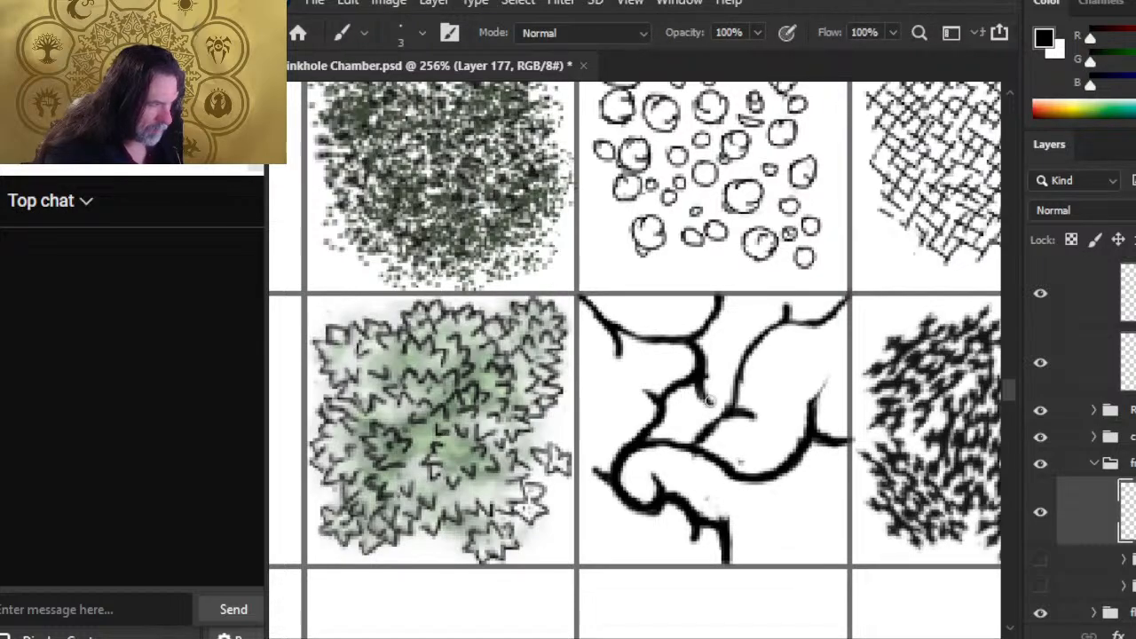
{"action": "key", "text": "e"}
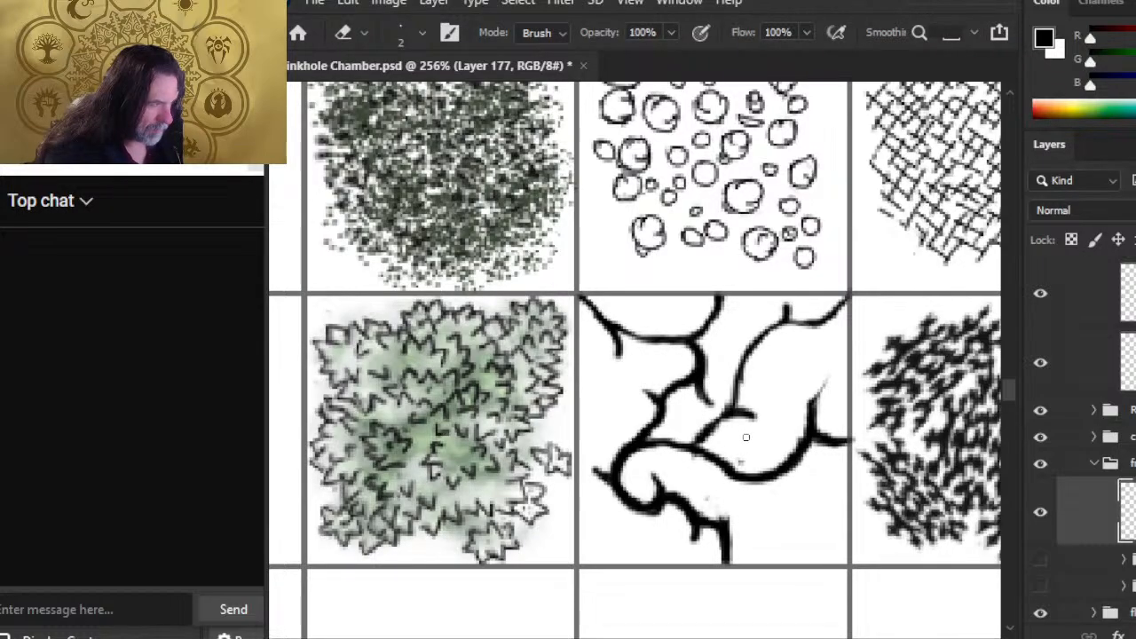
- Erase the arching vine's lower link and redraw it curving down into the sagging vine further right
{"action": "key", "text": "b"}
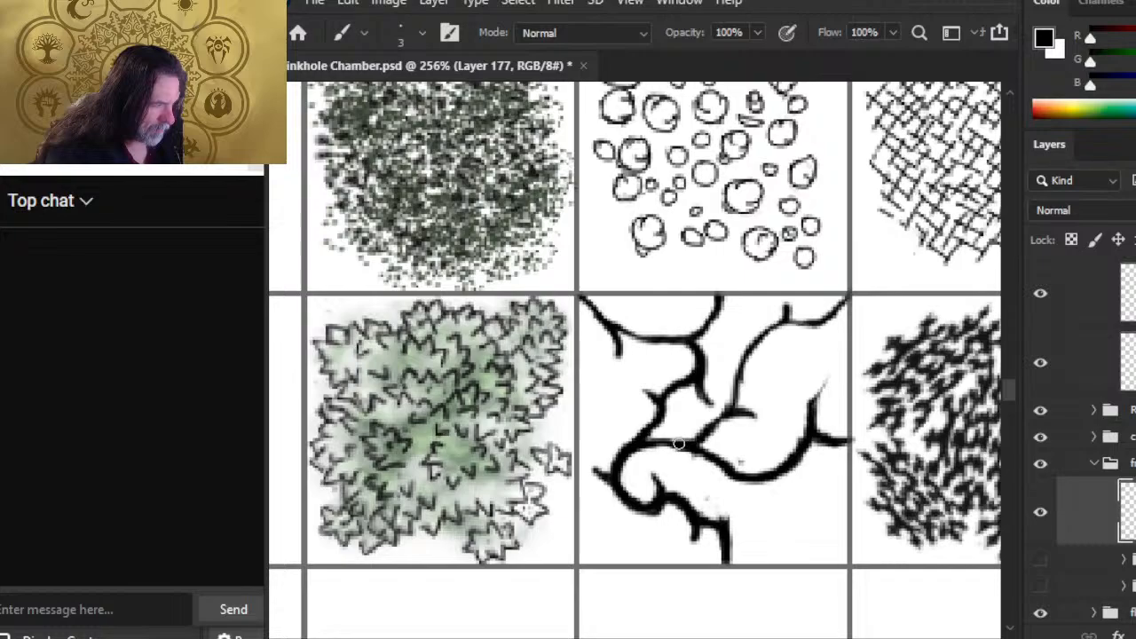
{"action": "mouse_move", "coordinate": [691, 442]}
{"action": "left_mouse_down"}
{"action": "mouse_move", "coordinate": [723, 424]}
{"action": "mouse_move", "coordinate": [728, 452]}
{"action": "mouse_move", "coordinate": [734, 423]}
{"action": "mouse_move", "coordinate": [710, 430]}
{"action": "left_mouse_up"}
{"action": "key", "text": "e"}
{"action": "key", "text": "b"}
{"action": "key", "text": "e"}
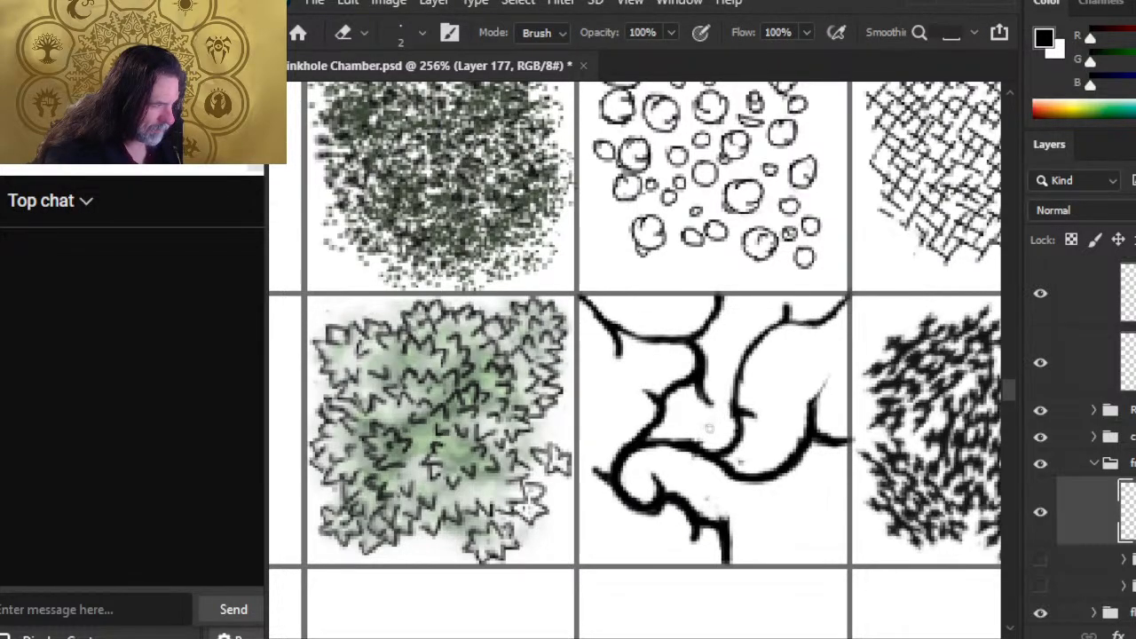
- Thicken the sagging vine between the left junction and the foot of the arching vine
{"action": "key", "text": "b"}
{"action": "left_click_drag", "start_coordinate": [682, 444], "coordinate": [648, 438]}
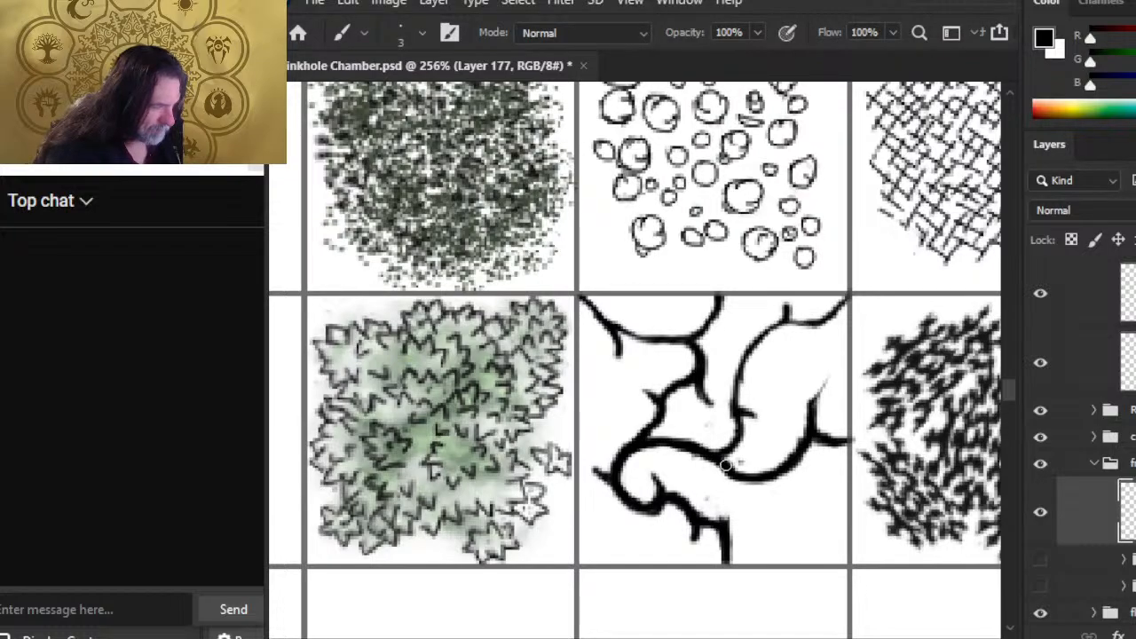
{"action": "key", "text": "e"}
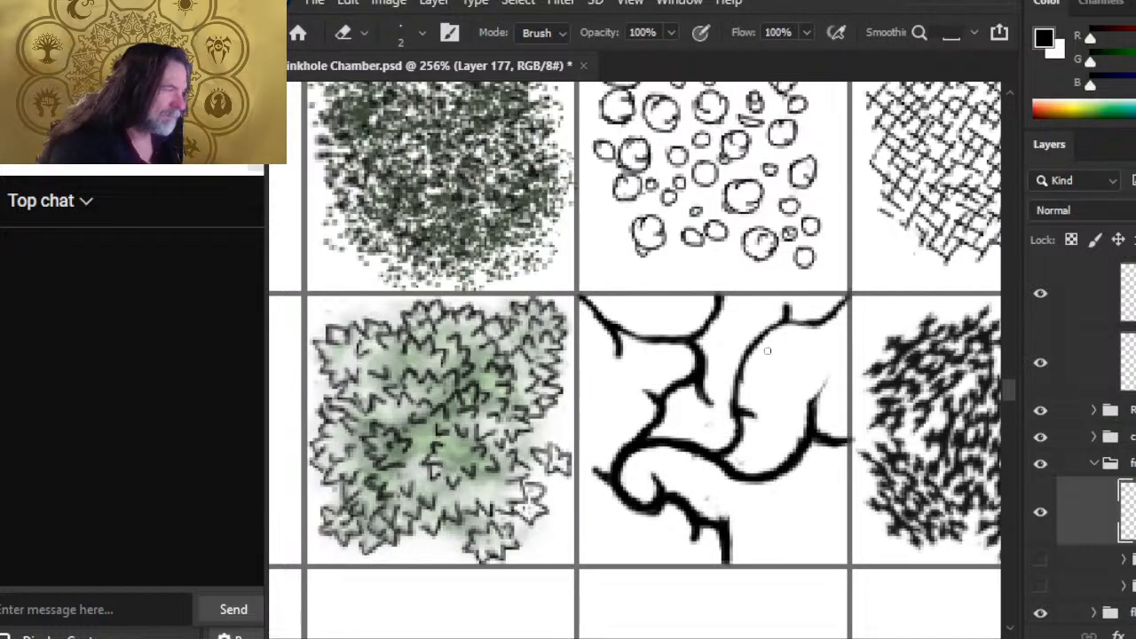
- Thicken the arching vine from its top spur down to the small side spur
{"action": "key", "text": "b"}
{"action": "left_click_drag", "start_coordinate": [784, 315], "coordinate": [737, 395]}
{"action": "key", "text": "e"}
{"action": "key", "text": "b"}
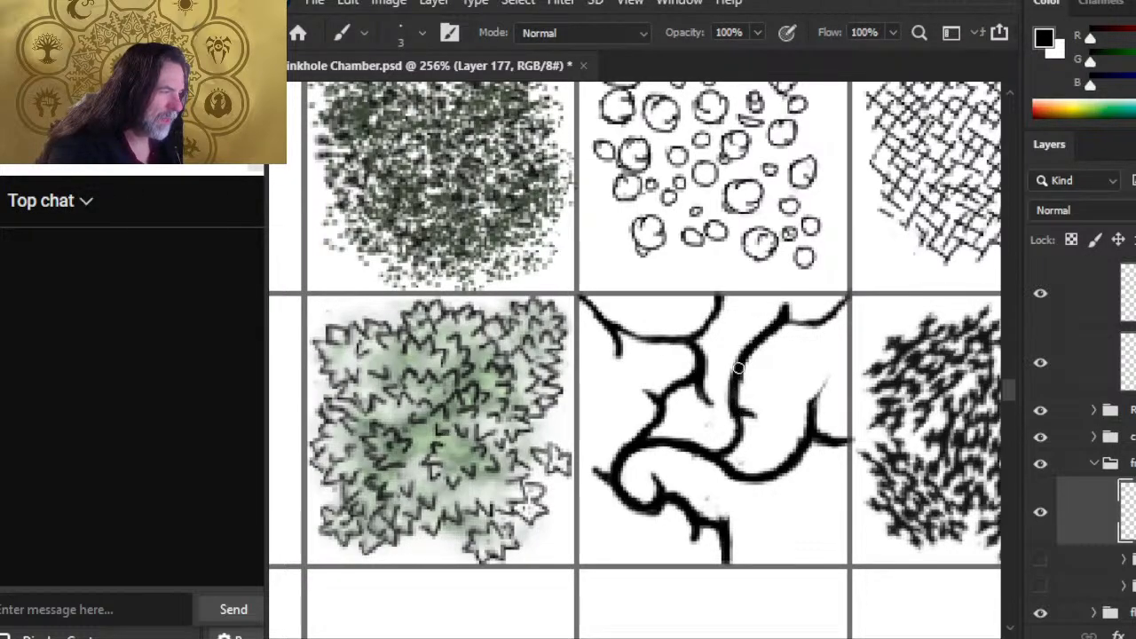
{"action": "key", "text": "e"}
{"action": "key", "text": "b"}
- Thicken the branch running into the upper-right corner and add a short downward spur beneath it
{"action": "mouse_move", "coordinate": [771, 337]}
{"action": "left_mouse_down"}
{"action": "mouse_move", "coordinate": [824, 325]}
{"action": "mouse_move", "coordinate": [843, 300]}
{"action": "left_mouse_up"}
{"action": "key", "text": "e"}
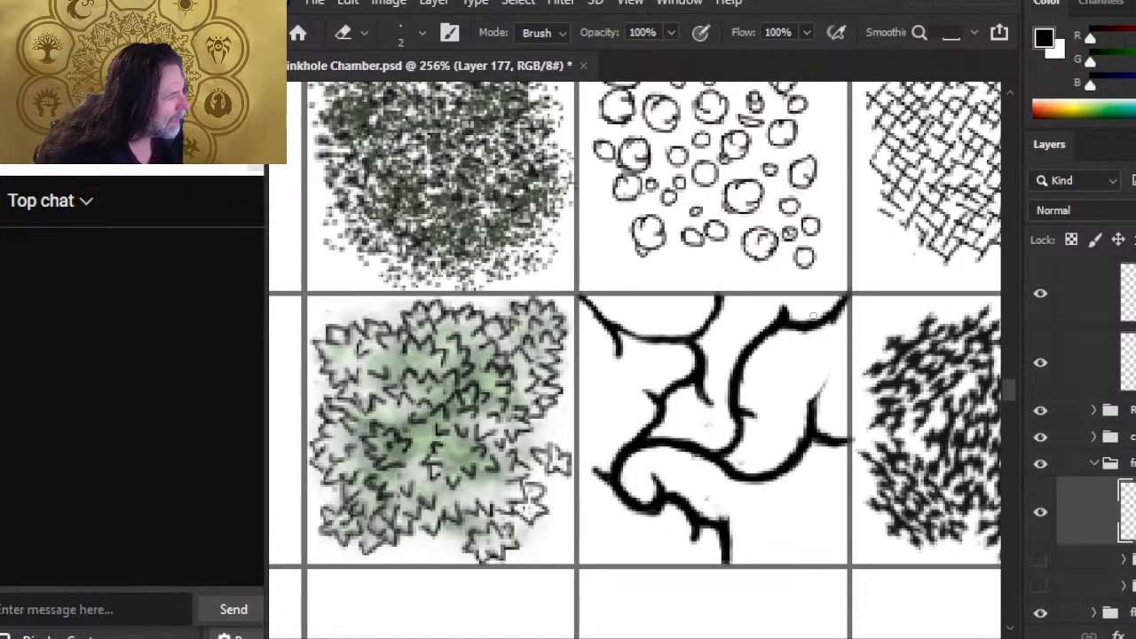
{"action": "key", "text": "b"}
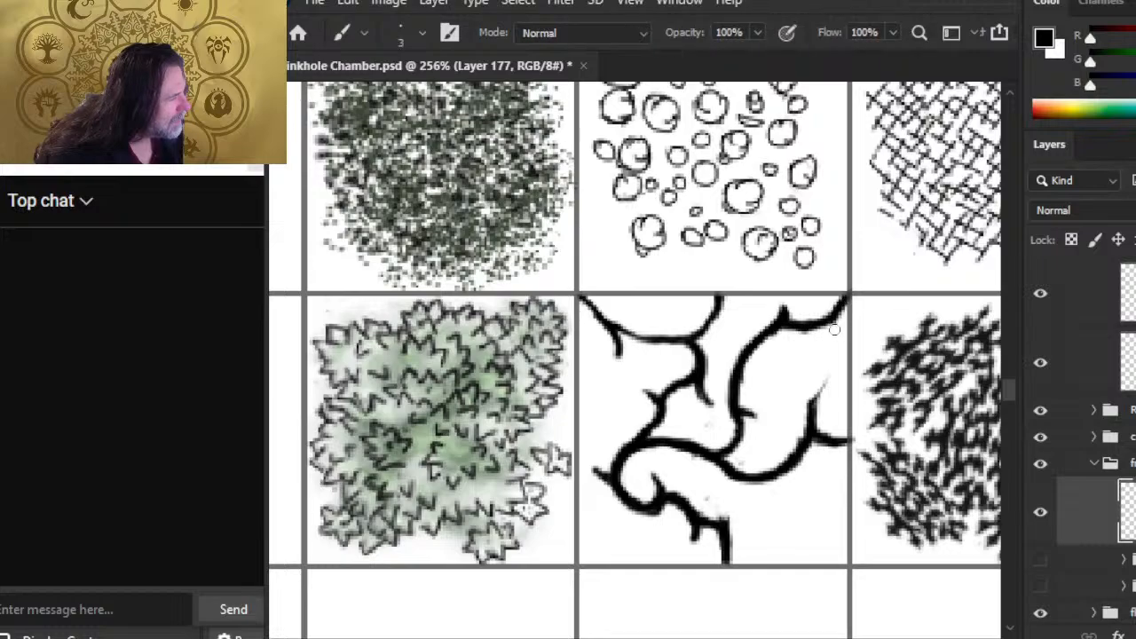
{"action": "key", "text": "e"}
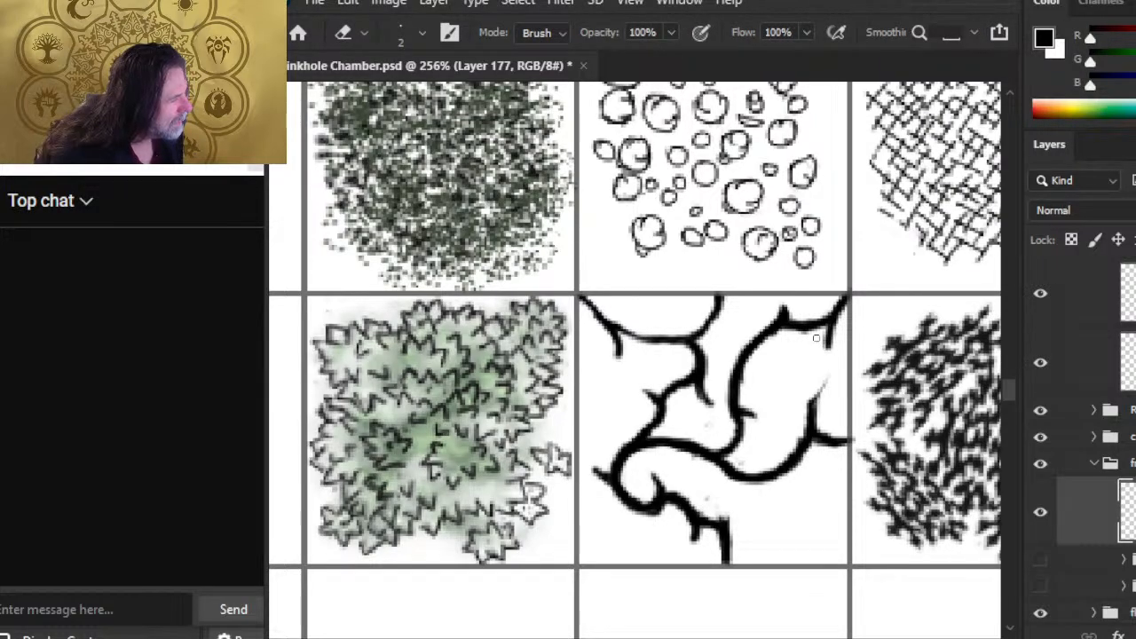
{"action": "key", "text": "b"}
{"action": "key", "text": "e"}
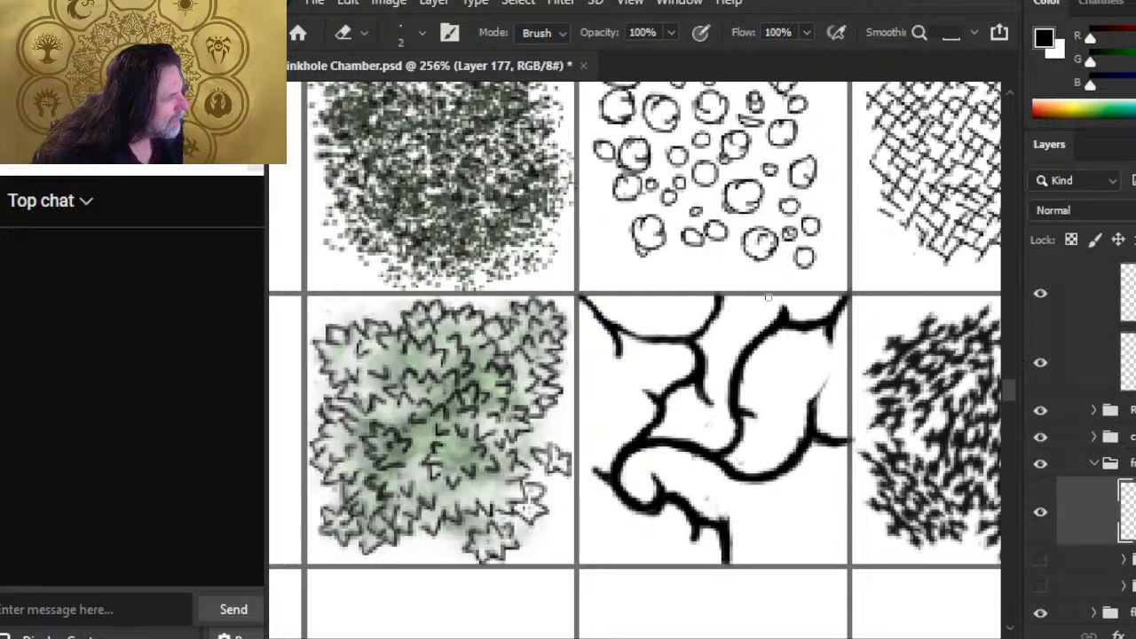
- Add a short upward spur on the outer left side of the arching vine
{"action": "key", "text": "b"}
{"action": "mouse_move", "coordinate": [746, 352]}
{"action": "left_mouse_down"}
{"action": "mouse_move", "coordinate": [738, 334]}
{"action": "mouse_move", "coordinate": [742, 355]}
{"action": "left_mouse_up"}
{"action": "key", "text": "e"}
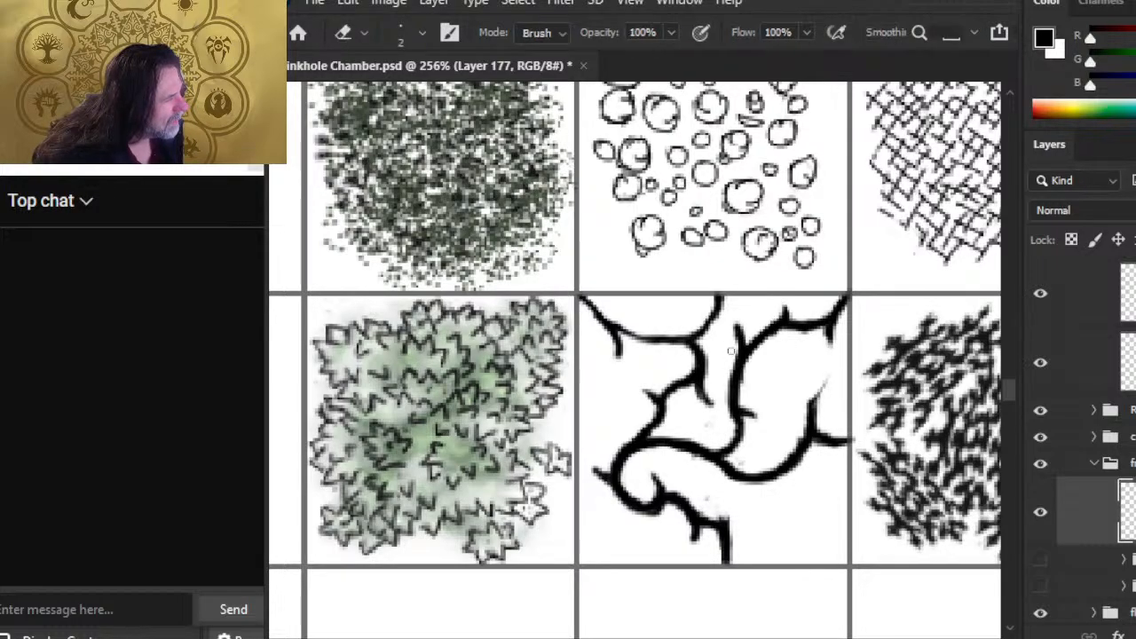
{"action": "key", "text": "b"}
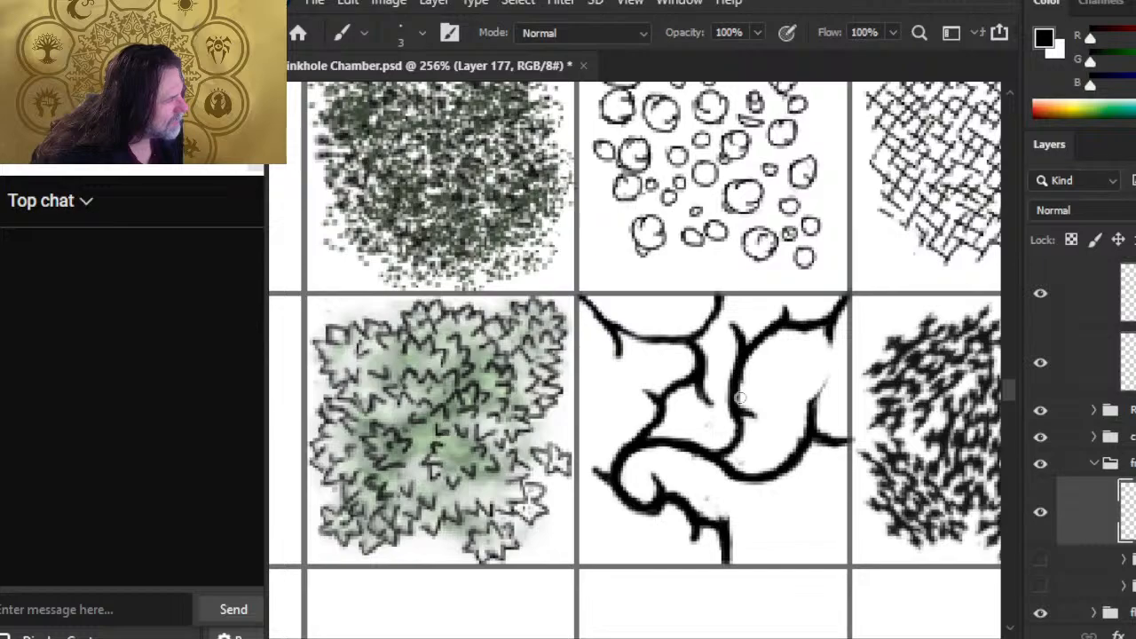
- Thicken the lower stretch of the arching vine around its small side spur and clean up its edges
{"action": "key", "text": "e"}
{"action": "key", "text": "b"}
{"action": "left_click_drag", "start_coordinate": [734, 385], "coordinate": [731, 419]}
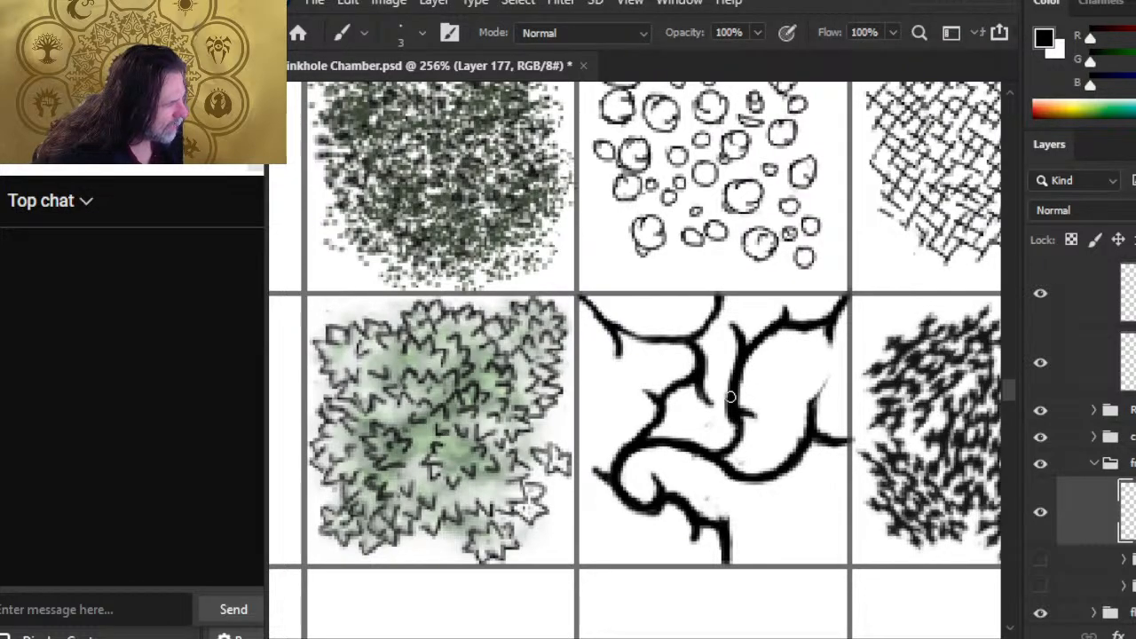
{"action": "key", "text": "e"}
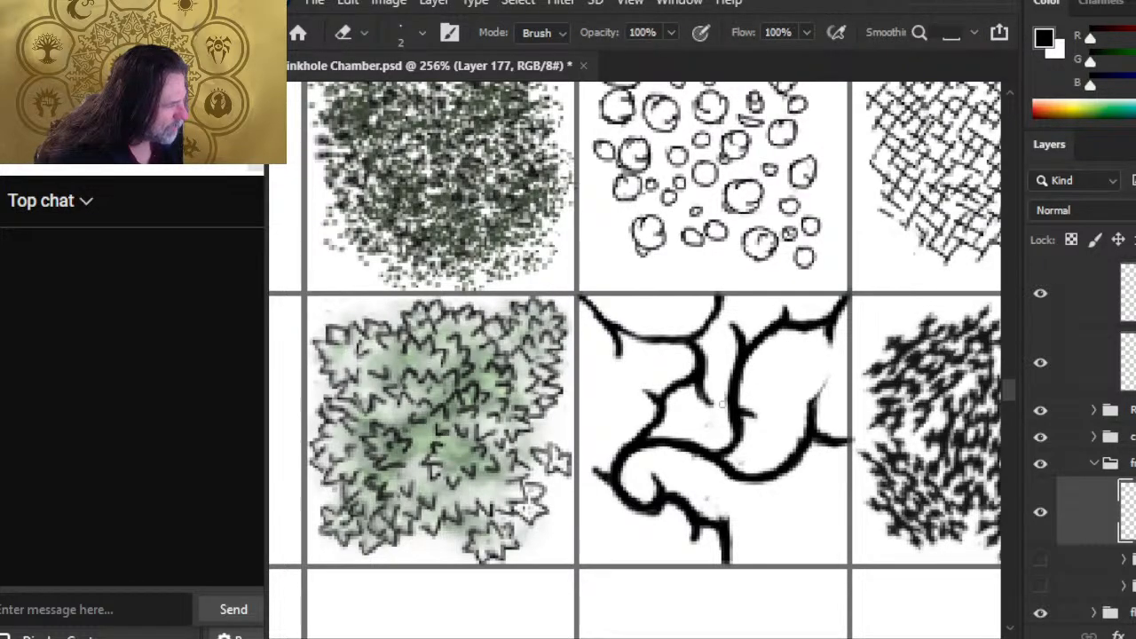
{"action": "key", "text": "b"}
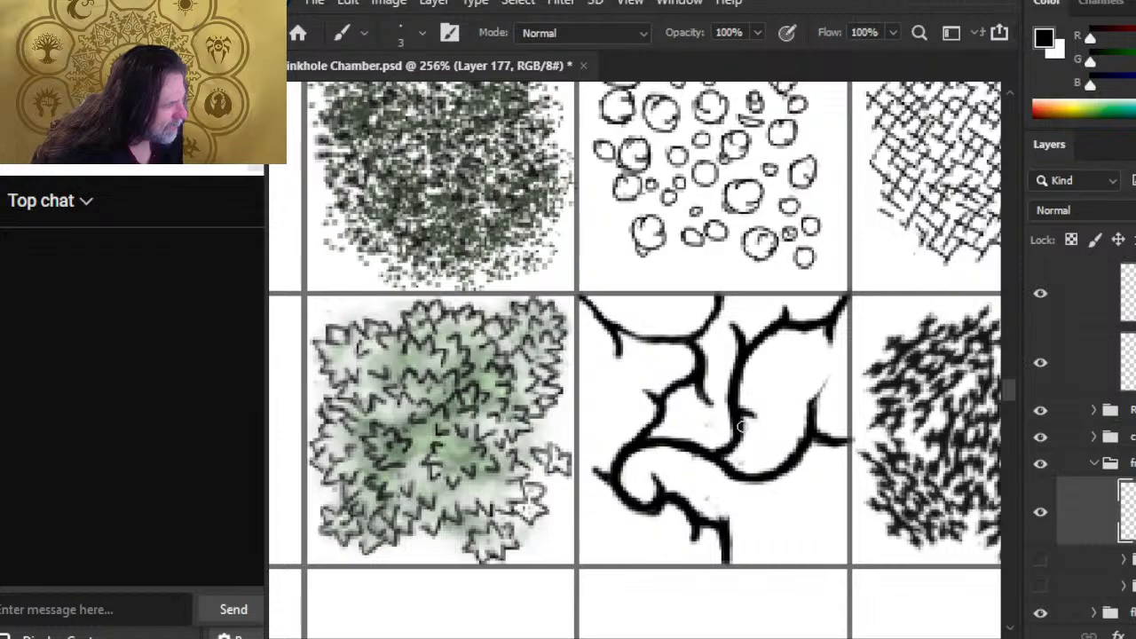
{"action": "key", "text": "e"}
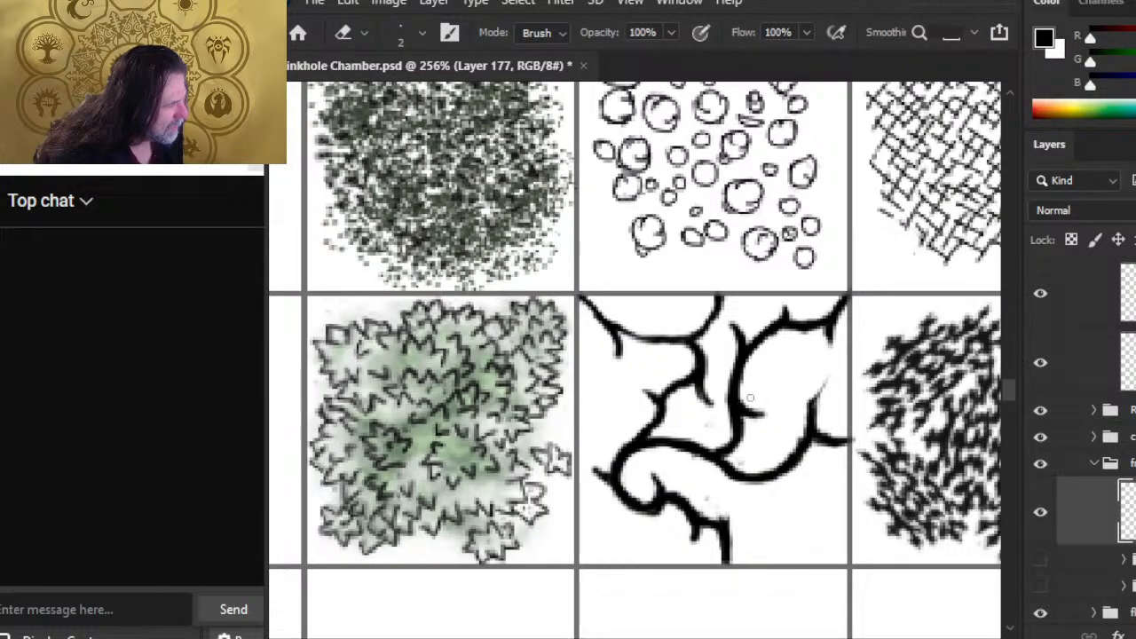
{"action": "key", "text": "b"}
{"action": "key", "text": "e"}
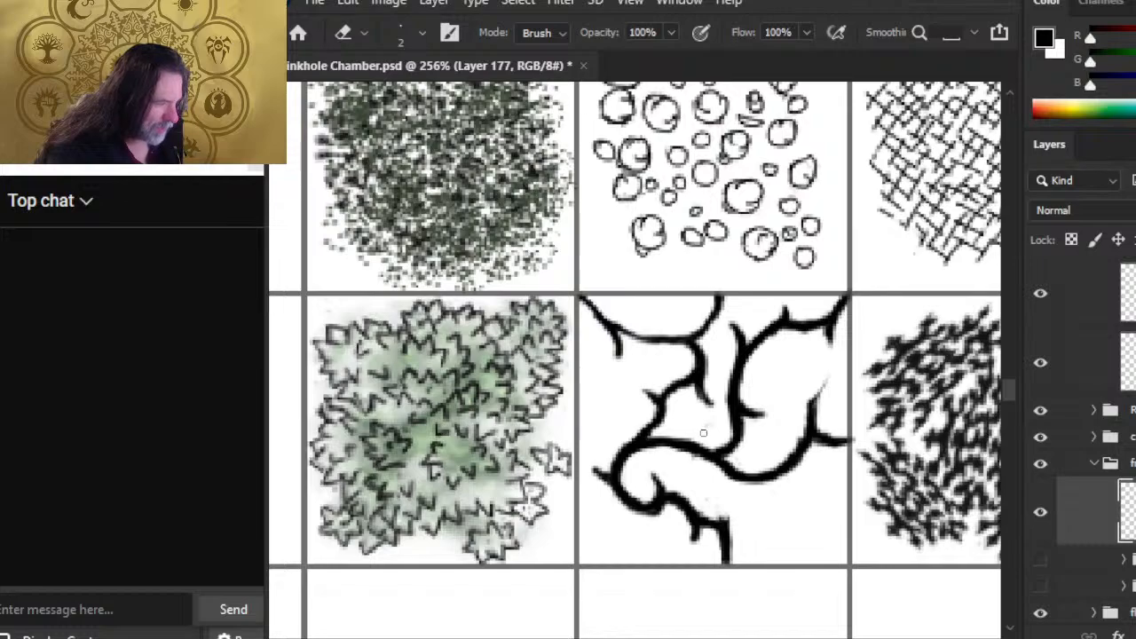
- Add a short spur pointing right near the lower end of the bottom vine and thicken its stem down to the swatch border
{"action": "key", "text": "b"}
{"action": "left_click_drag", "start_coordinate": [720, 527], "coordinate": [753, 525]}
{"action": "key", "text": "e"}
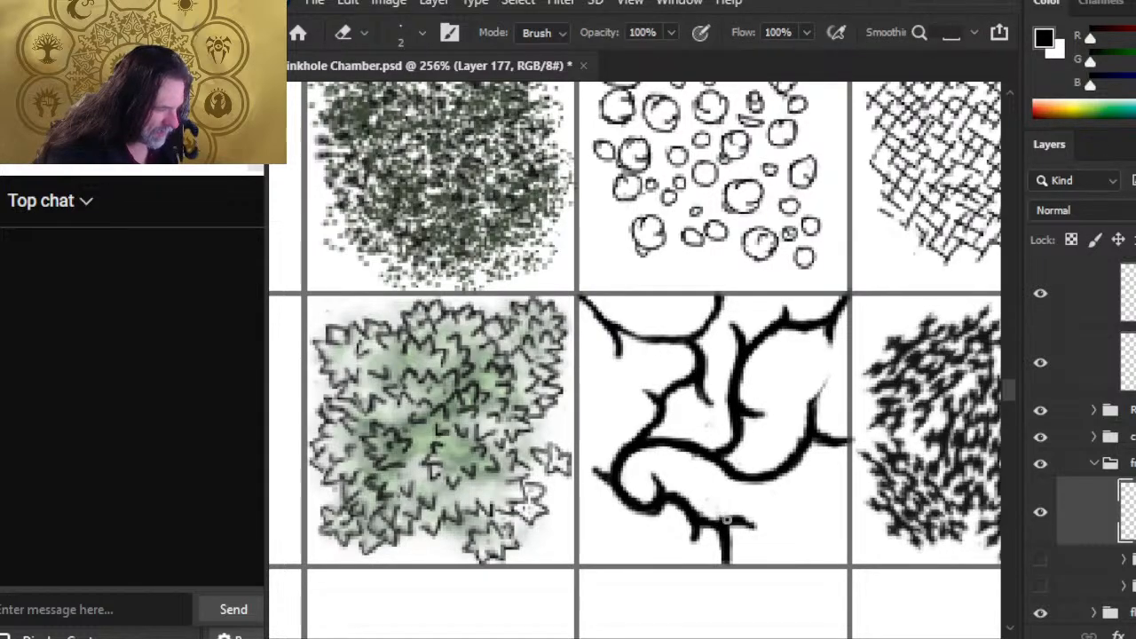
{"action": "key", "text": "b"}
{"action": "left_click_drag", "start_coordinate": [718, 529], "coordinate": [724, 568]}
{"action": "key", "text": "e"}
{"action": "key", "text": "b"}
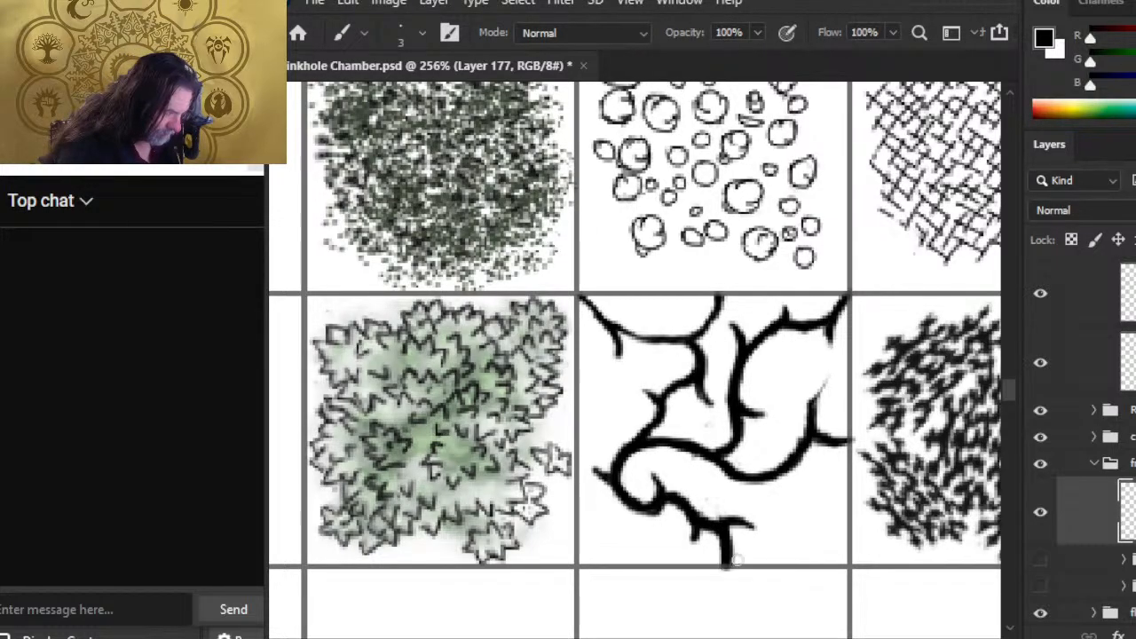
- Thicken the end of the right-hand branch where it meets the swatch's right border
{"action": "key", "text": "e"}
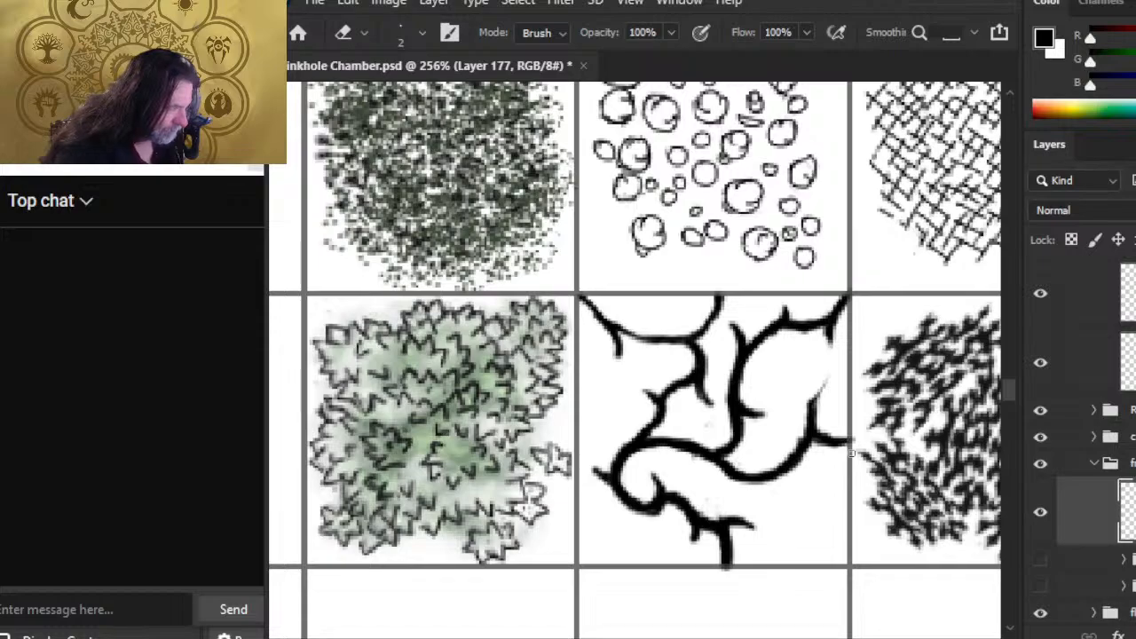
{"action": "key", "text": "b"}
{"action": "left_click_drag", "start_coordinate": [836, 444], "coordinate": [848, 451]}
{"action": "key", "text": "e"}
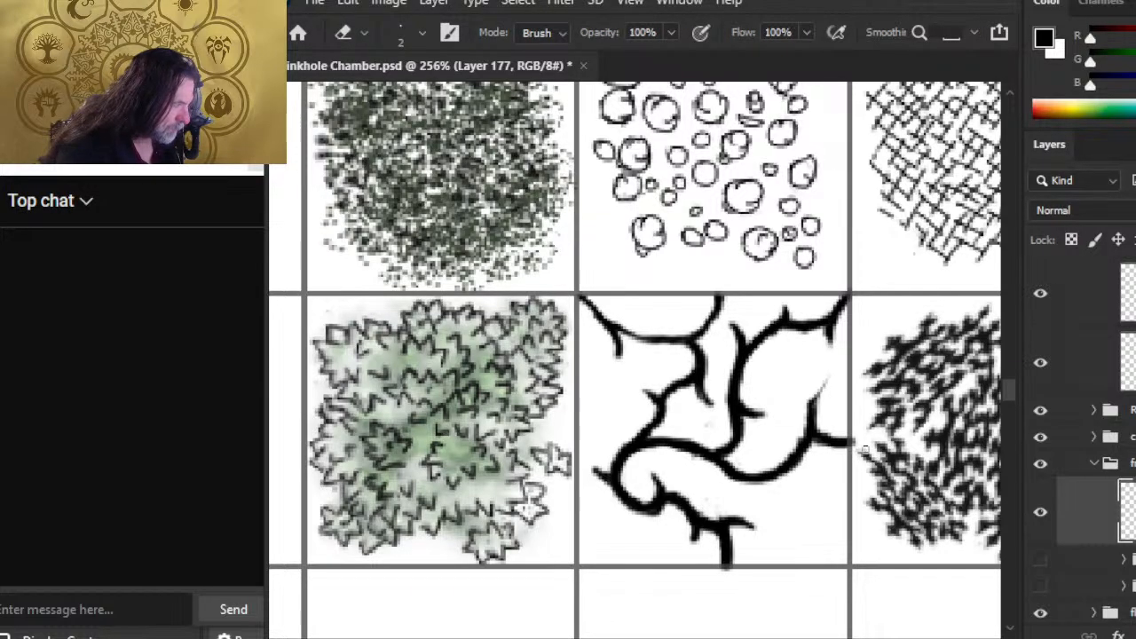
- Thicken the vine running from the swatch's top edge to its upper-left corner and tidy its ends at the border
{"action": "key", "text": "b"}
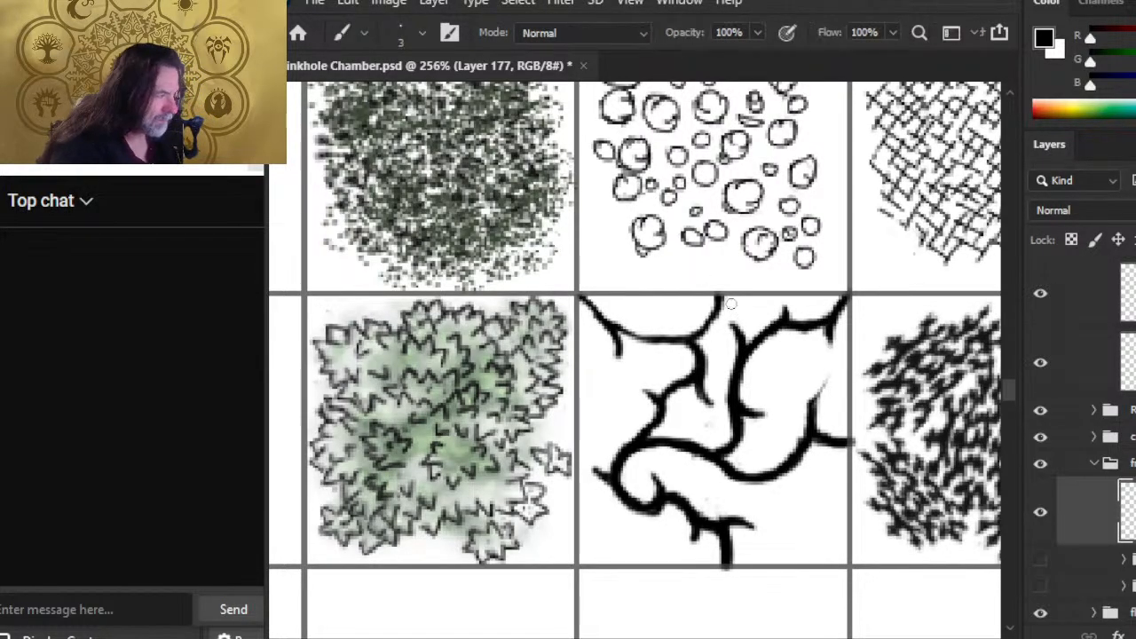
{"action": "mouse_move", "coordinate": [718, 303]}
{"action": "left_mouse_down"}
{"action": "mouse_move", "coordinate": [696, 339]}
{"action": "mouse_move", "coordinate": [600, 314]}
{"action": "mouse_move", "coordinate": [673, 337]}
{"action": "left_mouse_up"}
{"action": "key", "text": "e"}
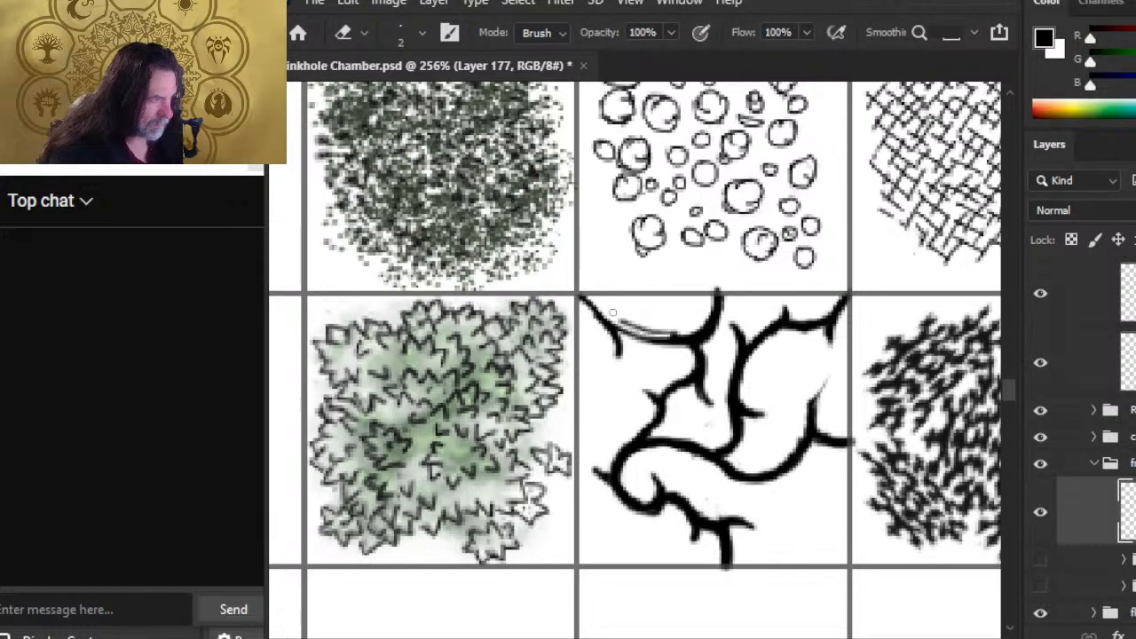
{"action": "key", "text": "b"}
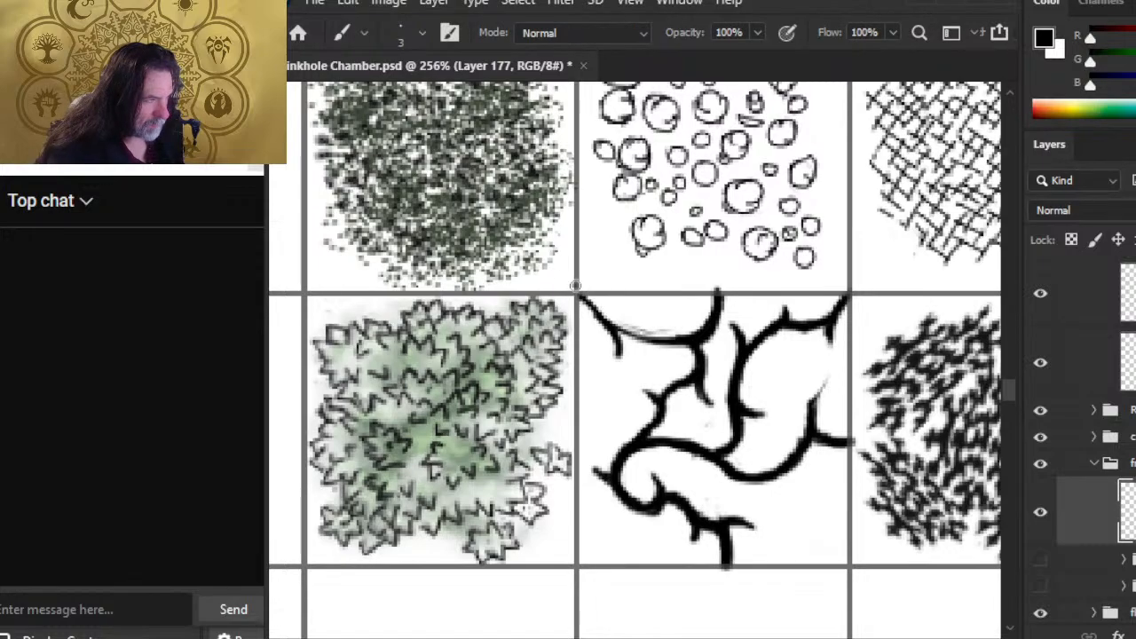
{"action": "mouse_move", "coordinate": [583, 299]}
{"action": "left_mouse_down"}
{"action": "mouse_move", "coordinate": [653, 339]}
{"action": "mouse_move", "coordinate": [630, 333]}
{"action": "left_mouse_up"}
{"action": "key", "text": "e"}
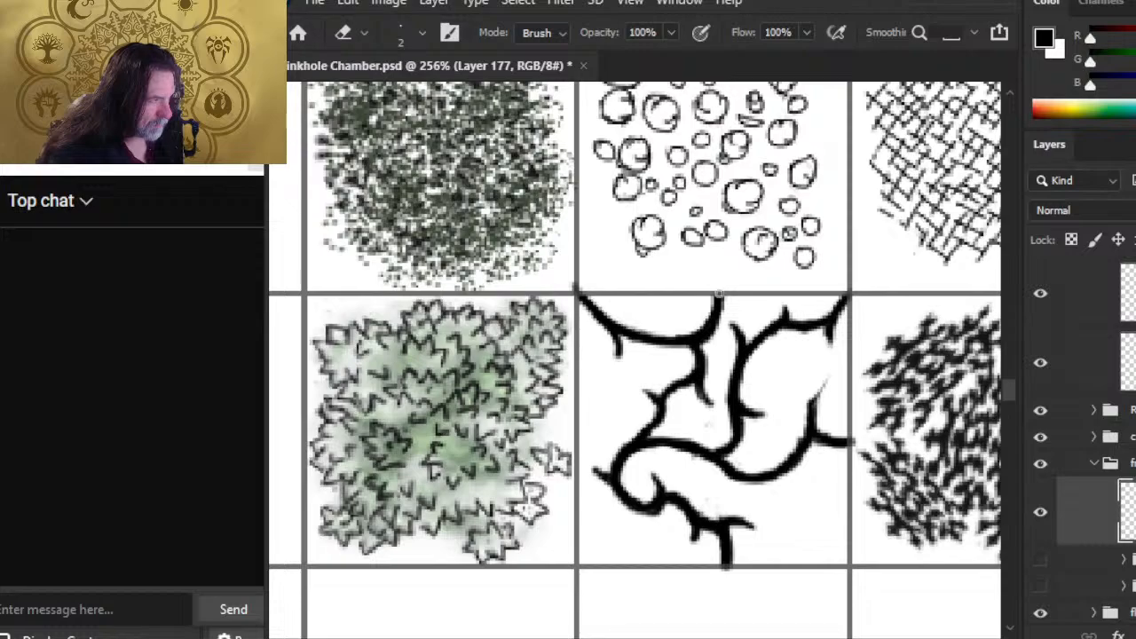
{"action": "key", "text": "b"}
{"action": "key", "text": "e"}
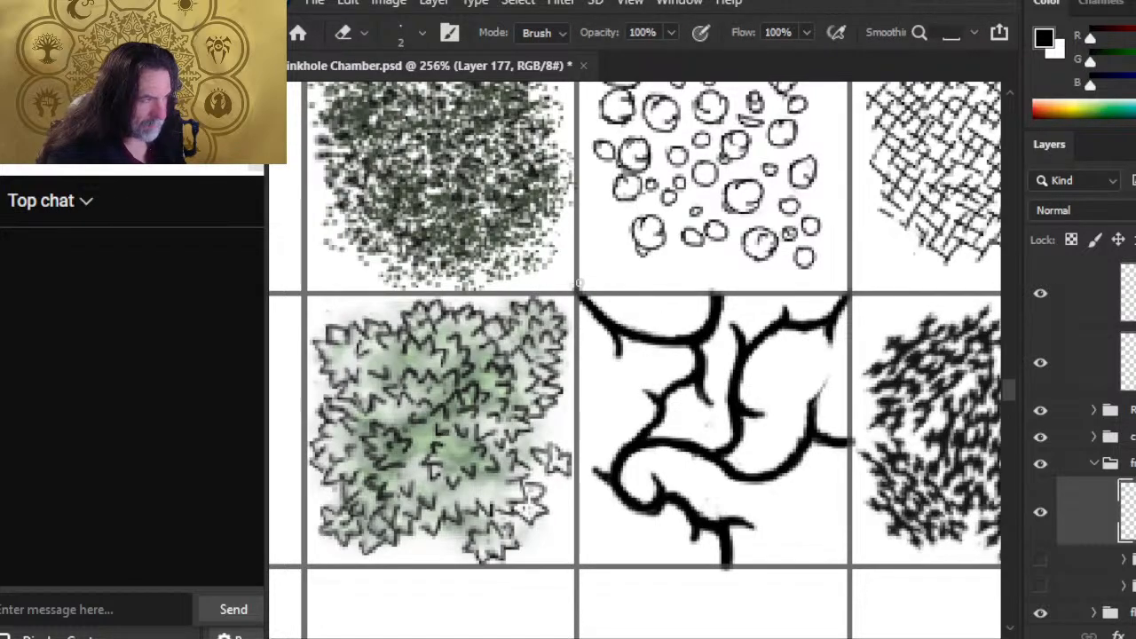
- Lengthen the downward spur beneath the upper-left vine and widen its base
{"action": "key", "text": "b"}
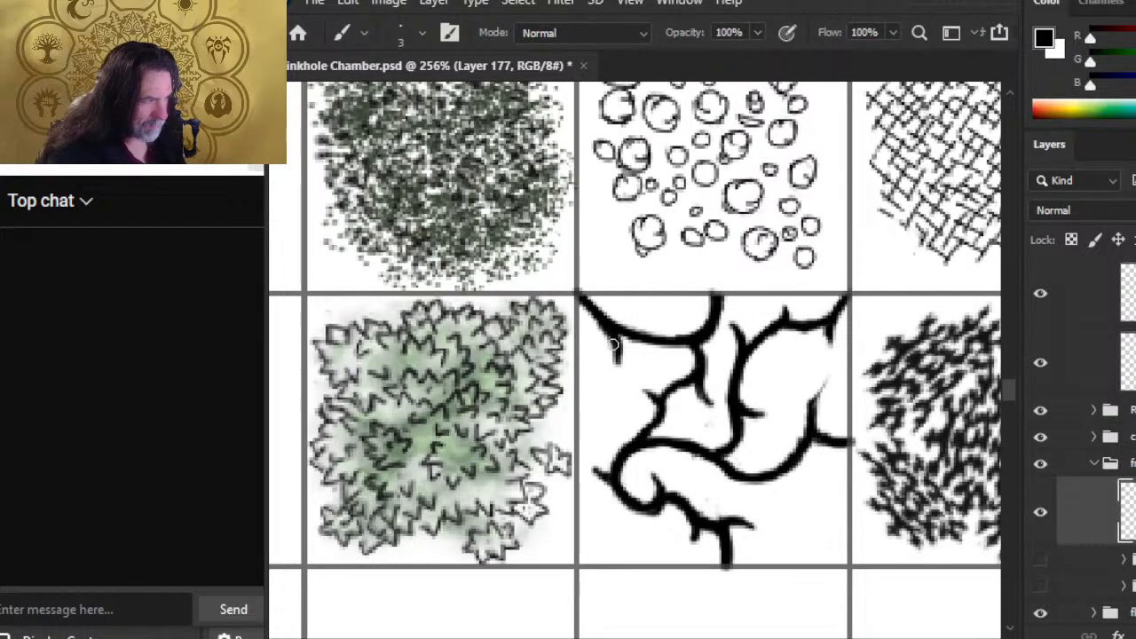
{"action": "key", "text": "e"}
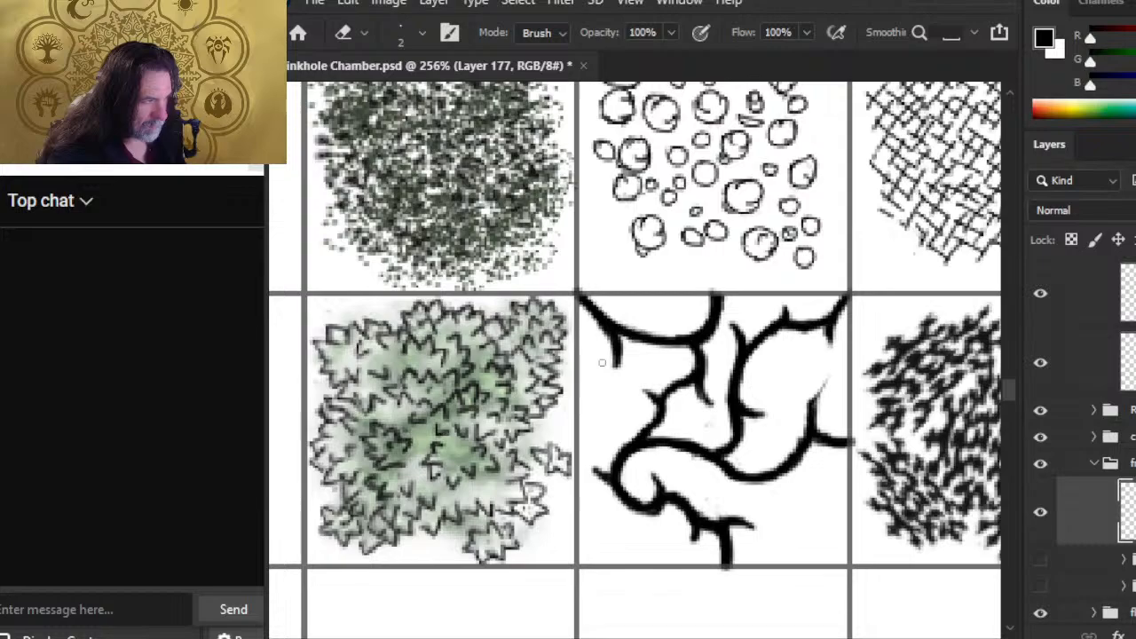
{"action": "key", "text": "b"}
{"action": "mouse_move", "coordinate": [611, 349]}
{"action": "left_mouse_down"}
{"action": "mouse_move", "coordinate": [613, 365]}
{"action": "mouse_move", "coordinate": [620, 349]}
{"action": "left_mouse_up"}
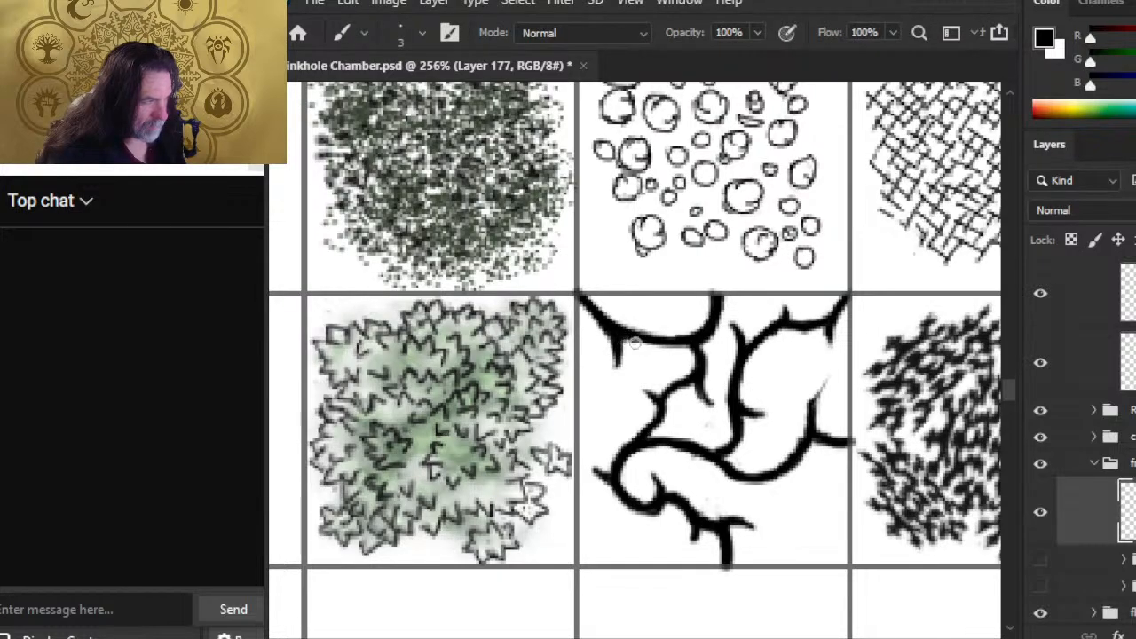
{"action": "key", "text": "e"}
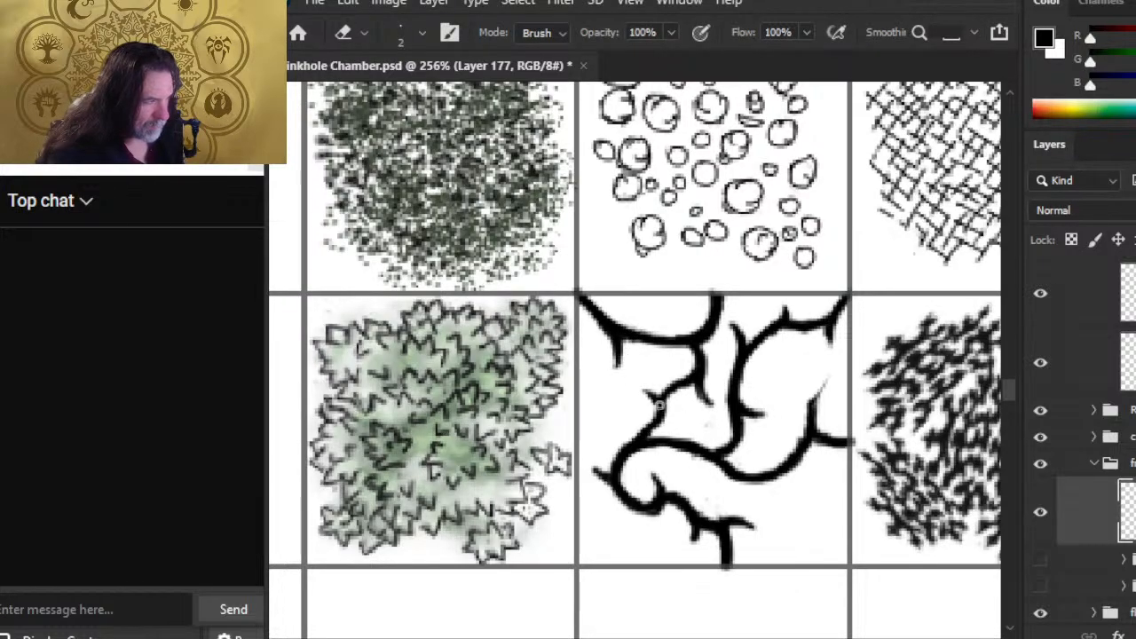
- Extend the small left-pointing spur on the middle vine further outward
{"action": "key", "text": "b"}
{"action": "left_click_drag", "start_coordinate": [637, 386], "coordinate": [659, 398]}
{"action": "key", "text": "e"}
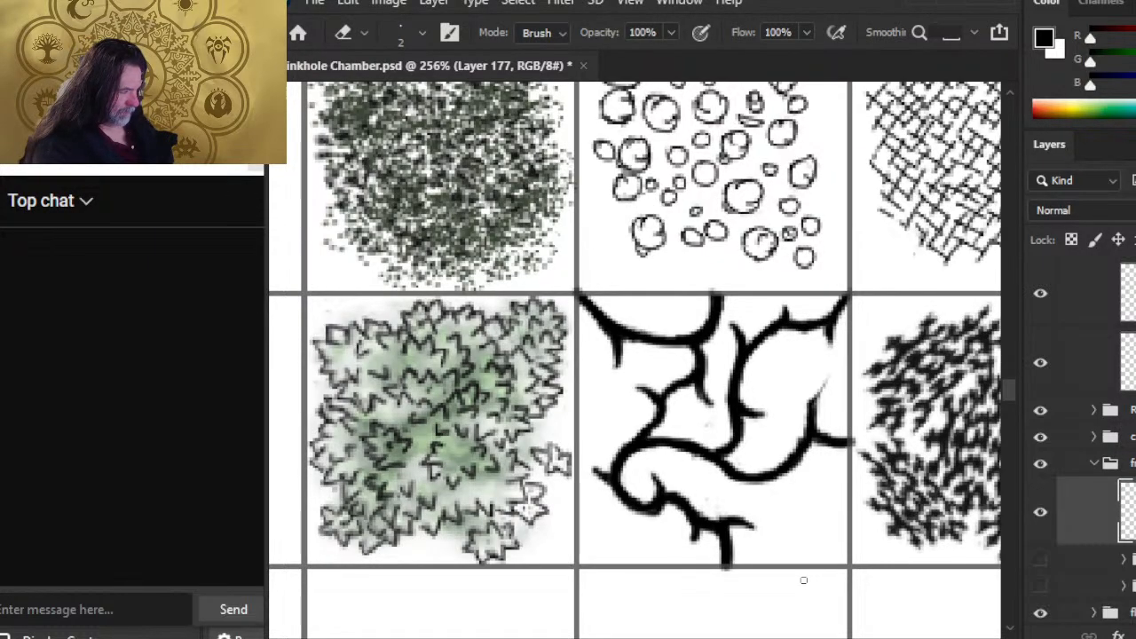
- Add a short tapered spur pointing left from the bottom of the sagging vine right of the central junction
{"action": "key", "text": "b"}
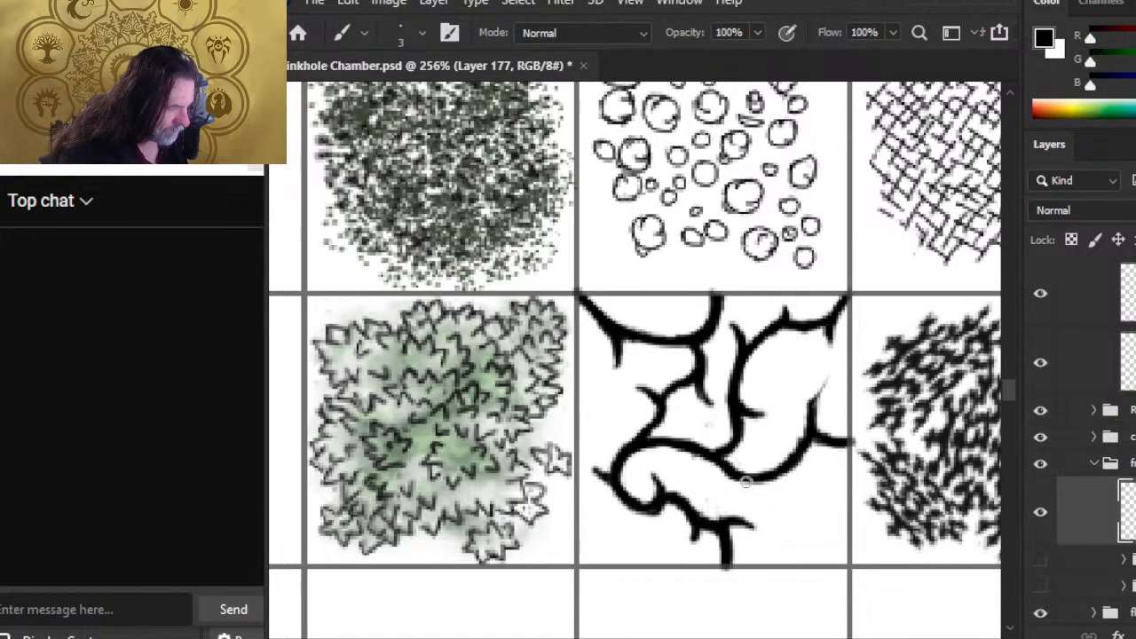
{"action": "left_click_drag", "start_coordinate": [749, 477], "coordinate": [723, 485]}
{"action": "key", "text": "e"}
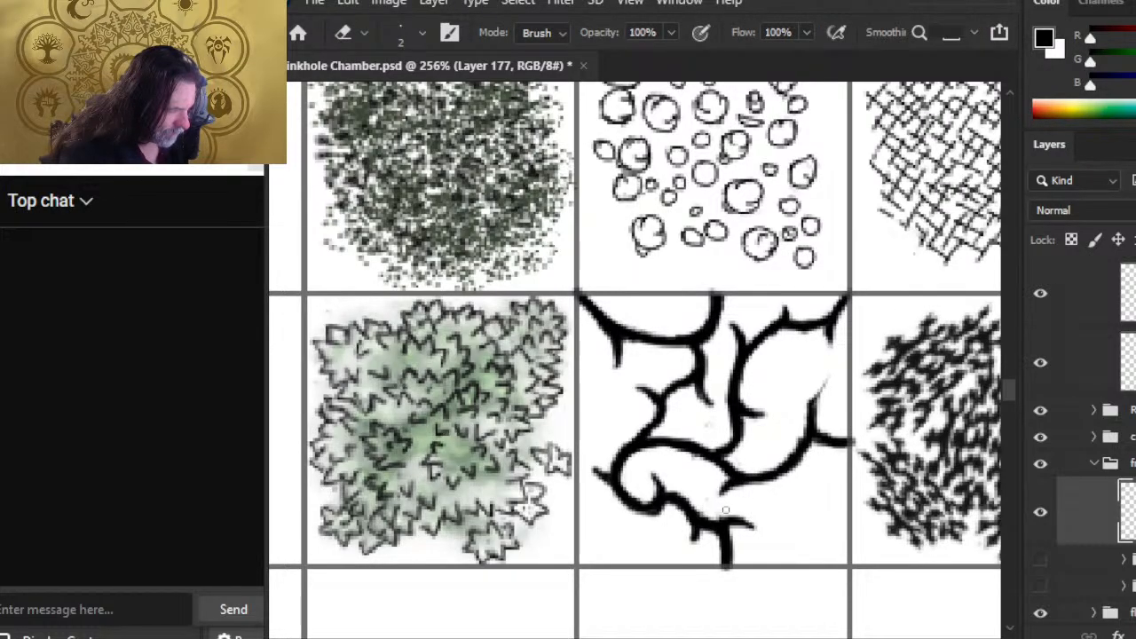
- Smooth the right-hand branch out to the border and reshape its upward tip as a short spur curving left
{"action": "key", "text": "b"}
{"action": "mouse_move", "coordinate": [783, 468]}
{"action": "left_mouse_down"}
{"action": "mouse_move", "coordinate": [803, 442]}
{"action": "mouse_move", "coordinate": [799, 424]}
{"action": "mouse_move", "coordinate": [788, 446]}
{"action": "mouse_move", "coordinate": [791, 394]}
{"action": "mouse_move", "coordinate": [838, 396]}
{"action": "mouse_move", "coordinate": [823, 414]}
{"action": "mouse_move", "coordinate": [831, 380]}
{"action": "mouse_move", "coordinate": [810, 411]}
{"action": "mouse_move", "coordinate": [801, 406]}
{"action": "mouse_move", "coordinate": [808, 434]}
{"action": "mouse_move", "coordinate": [791, 406]}
{"action": "mouse_move", "coordinate": [867, 432]}
{"action": "left_mouse_up"}
{"action": "key", "text": "e"}
{"action": "key", "text": "b"}
{"action": "key", "text": "e"}
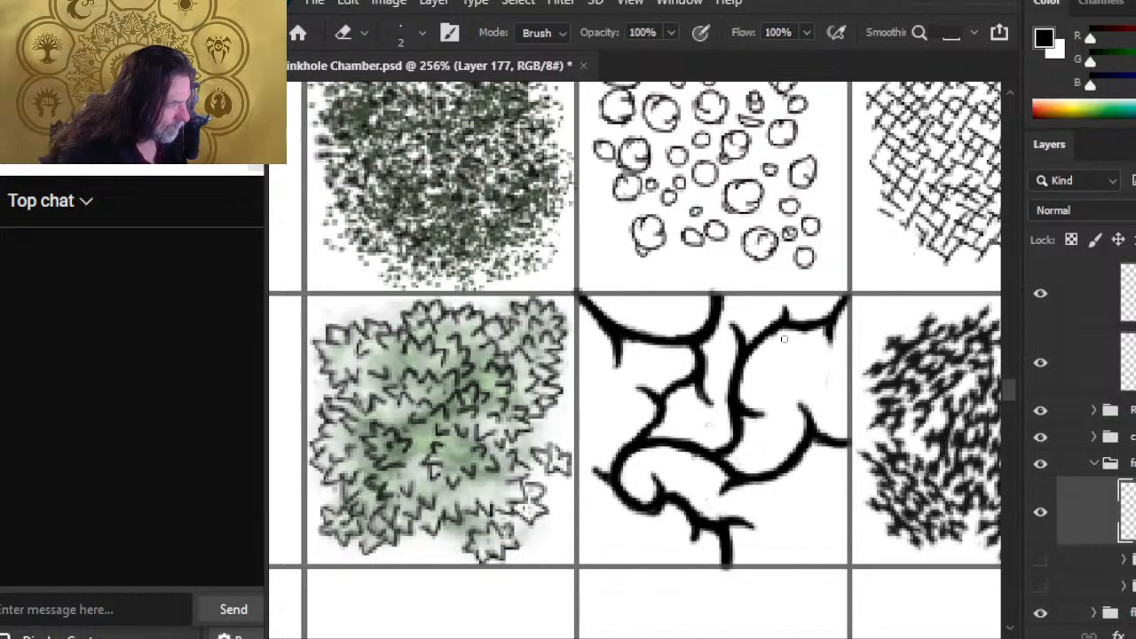
- Thicken the upper-right branch around the base of its upward spur and clean its edges
{"action": "key", "text": "b"}
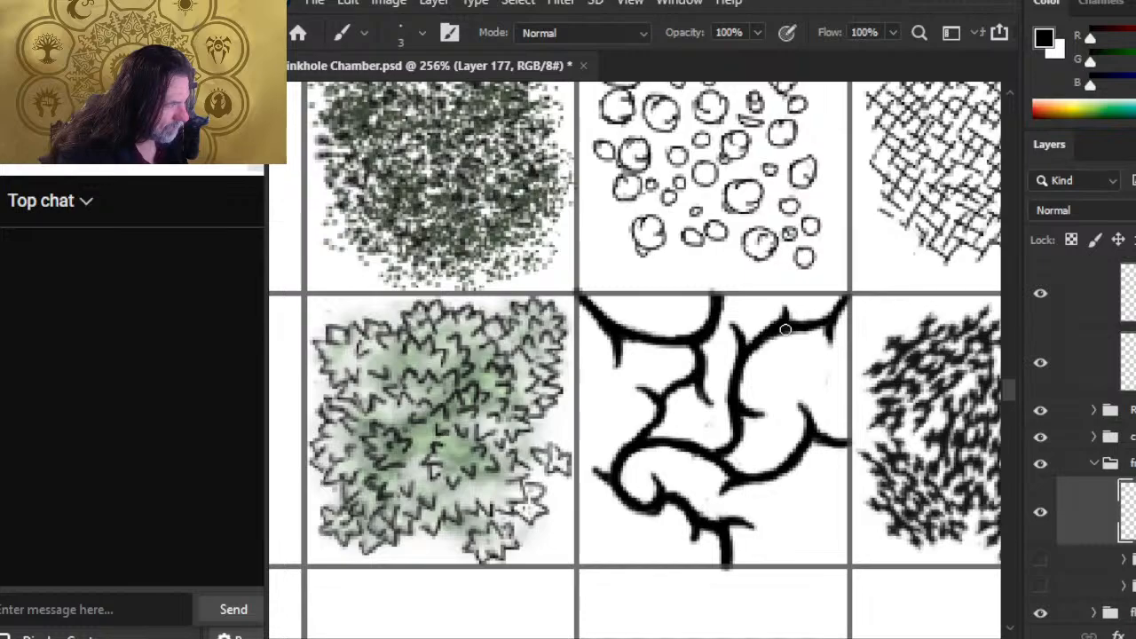
{"action": "key", "text": "e"}
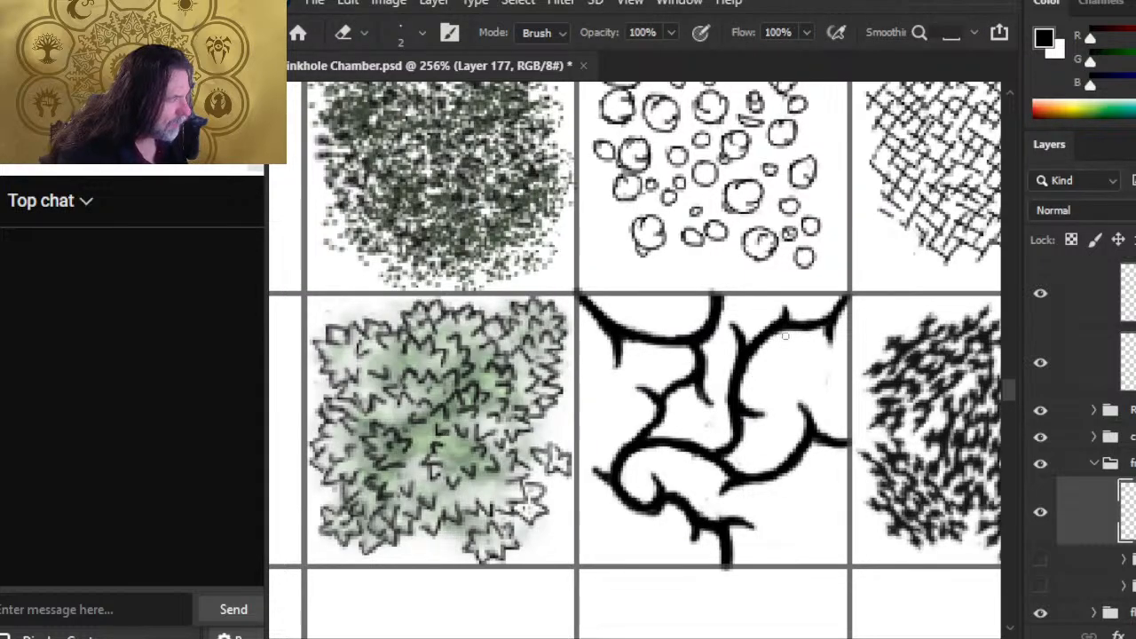
{"action": "key", "text": "b"}
{"action": "key", "text": "e"}
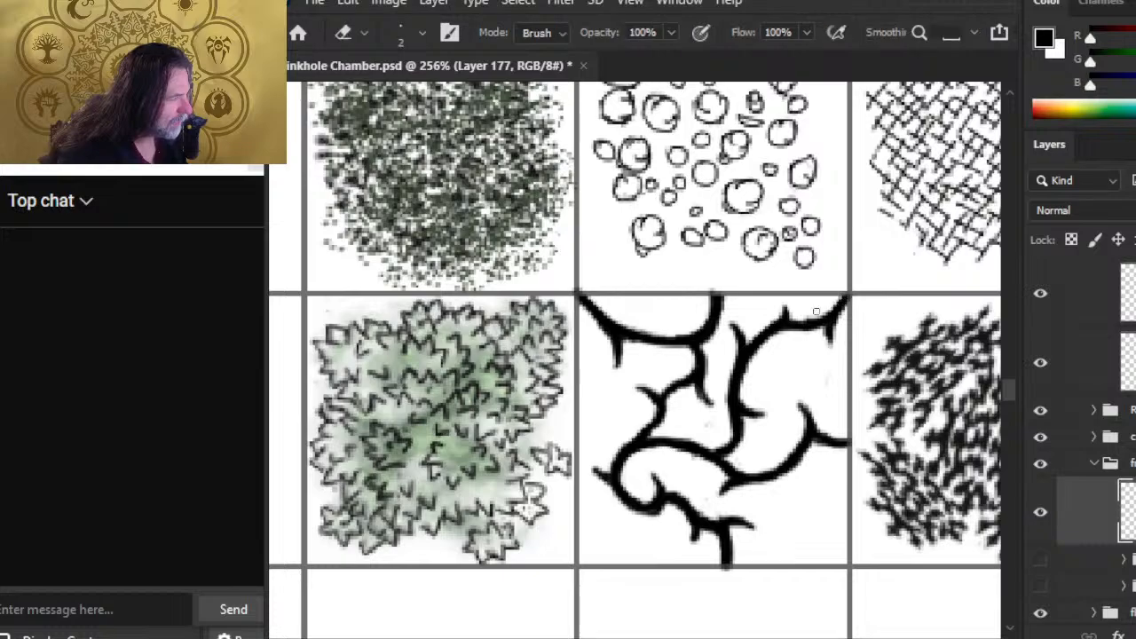
{"action": "key", "text": "b"}
{"action": "key", "text": "e"}
- Reshape the upward spur on the upper-right branch so it is longer and leans left
{"action": "key", "text": "b"}
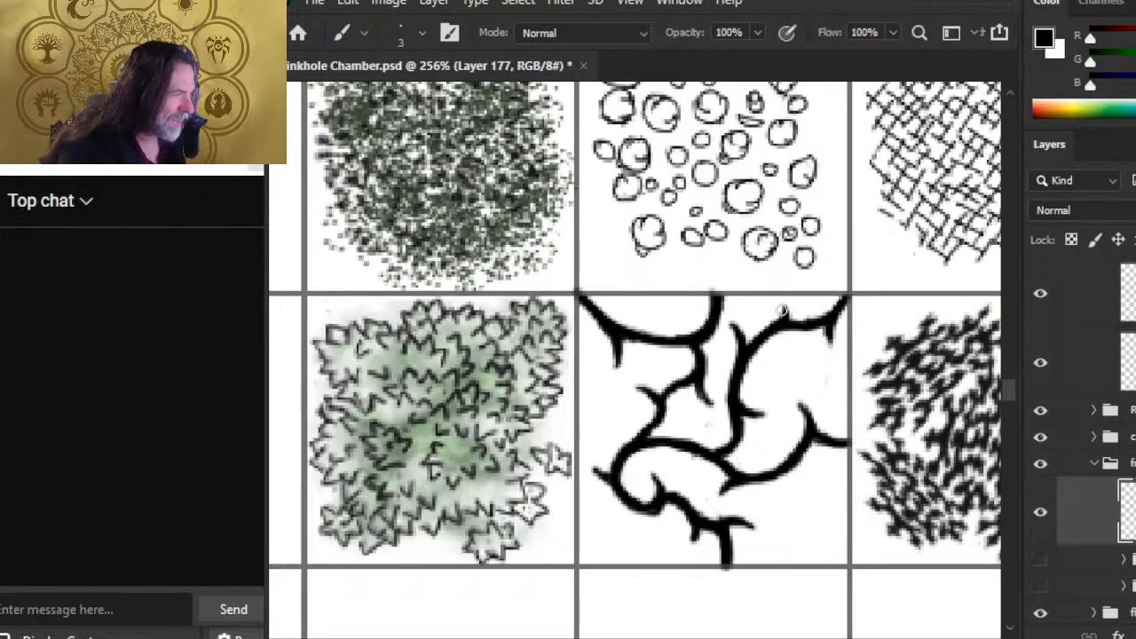
{"action": "key", "text": "e"}
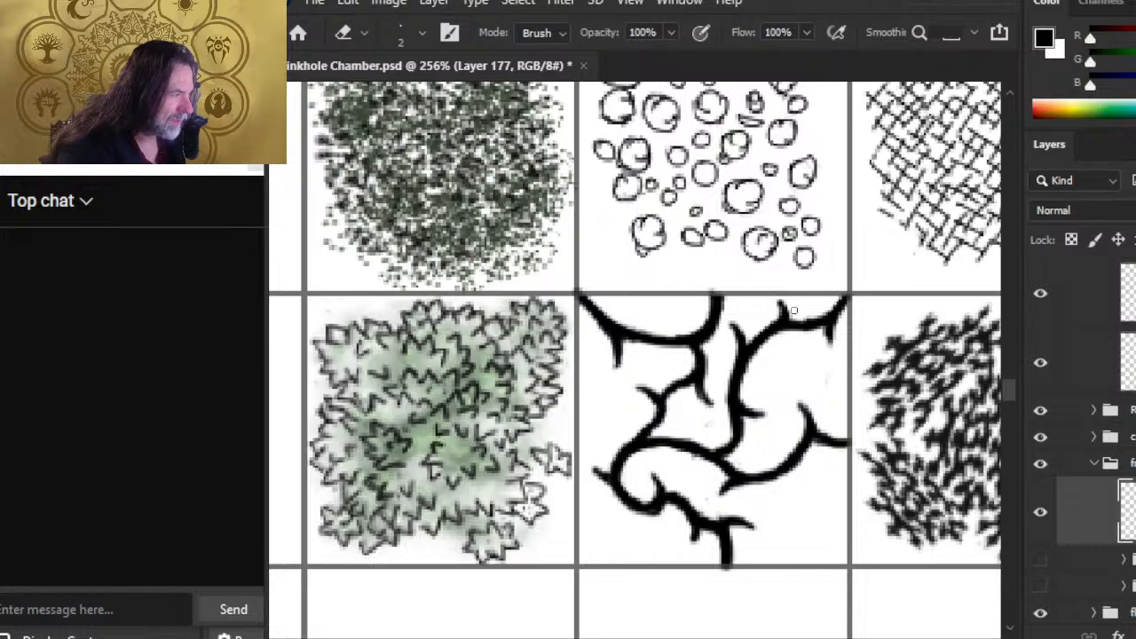
{"action": "key", "text": "b"}
{"action": "key", "text": "e"}
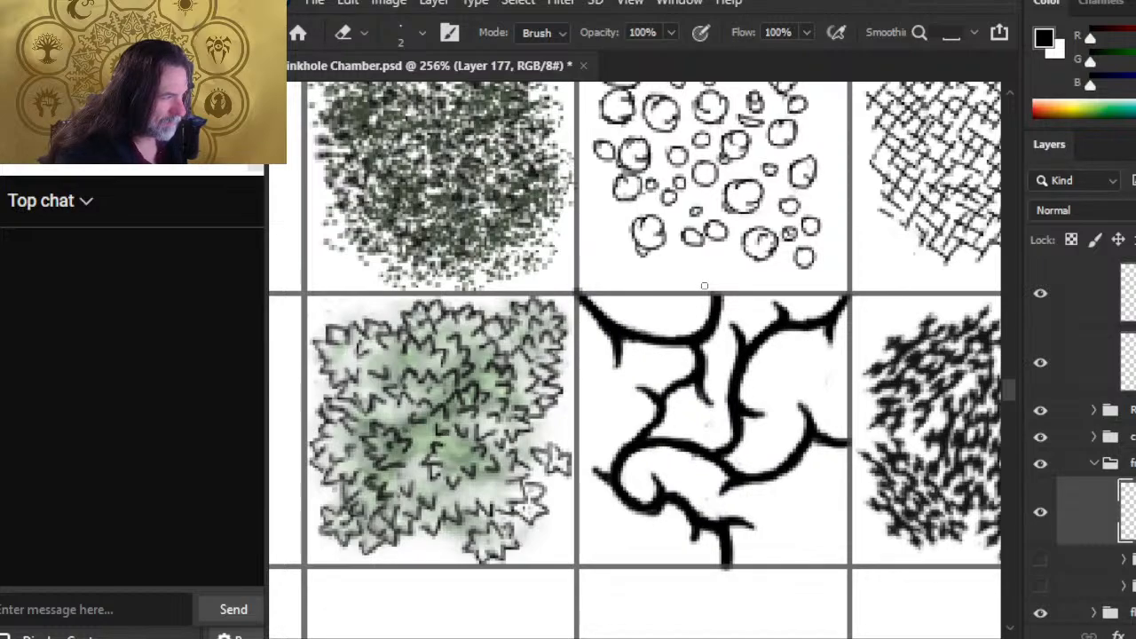
- Even out the curve of the top-left vine and thicken its stretch into the upper-left corner
{"action": "key", "text": "b"}
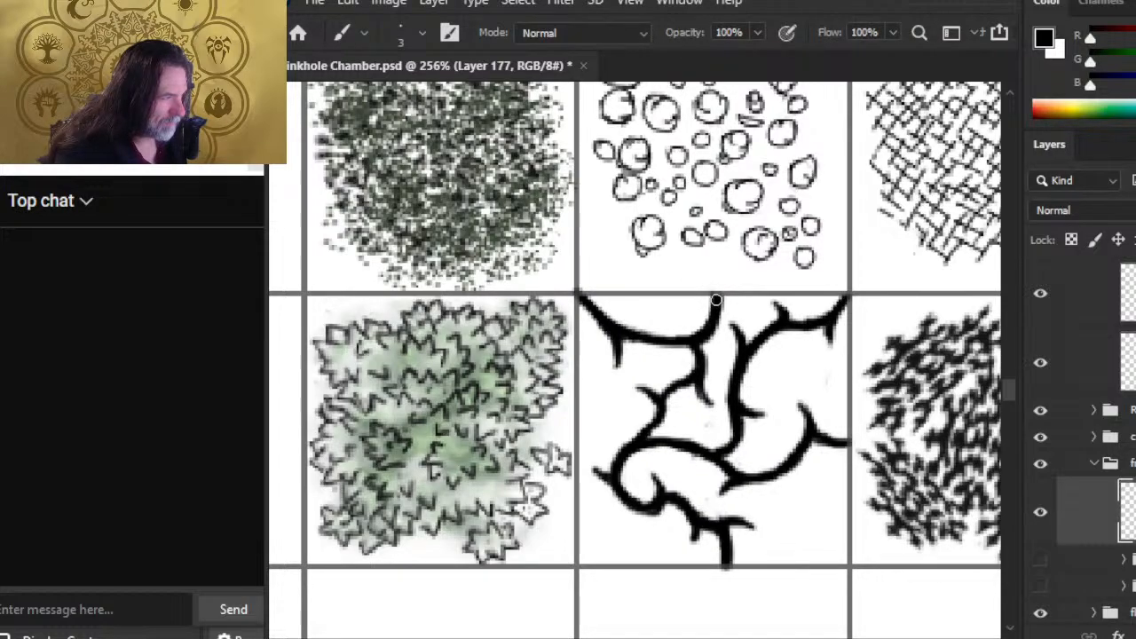
{"action": "key", "text": "e"}
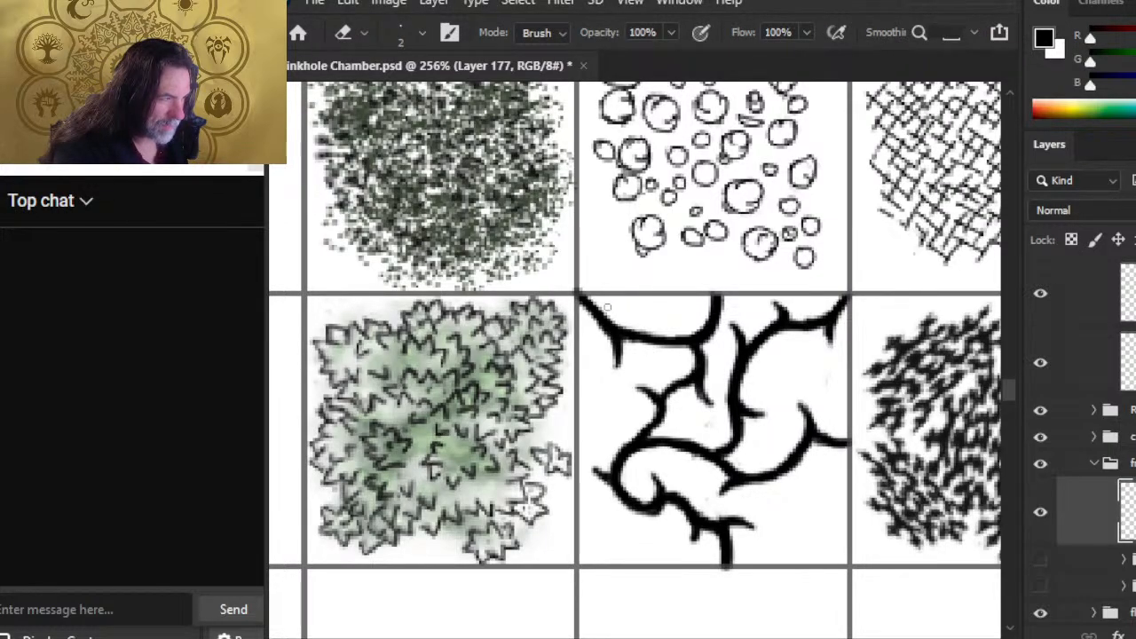
{"action": "key", "text": "b"}
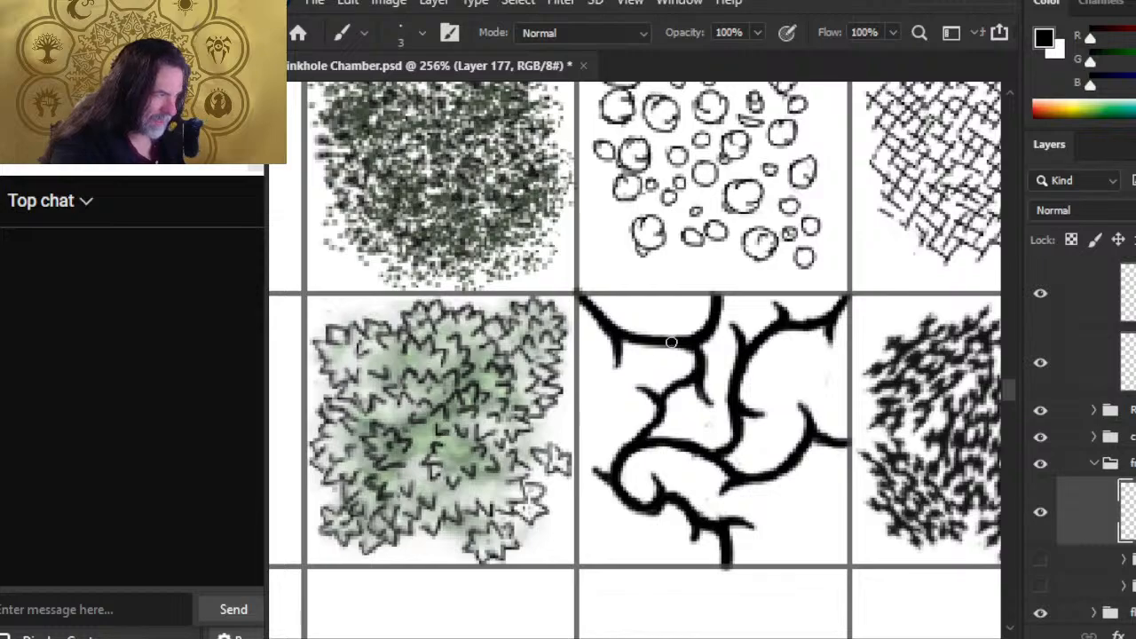
{"action": "key", "text": "e"}
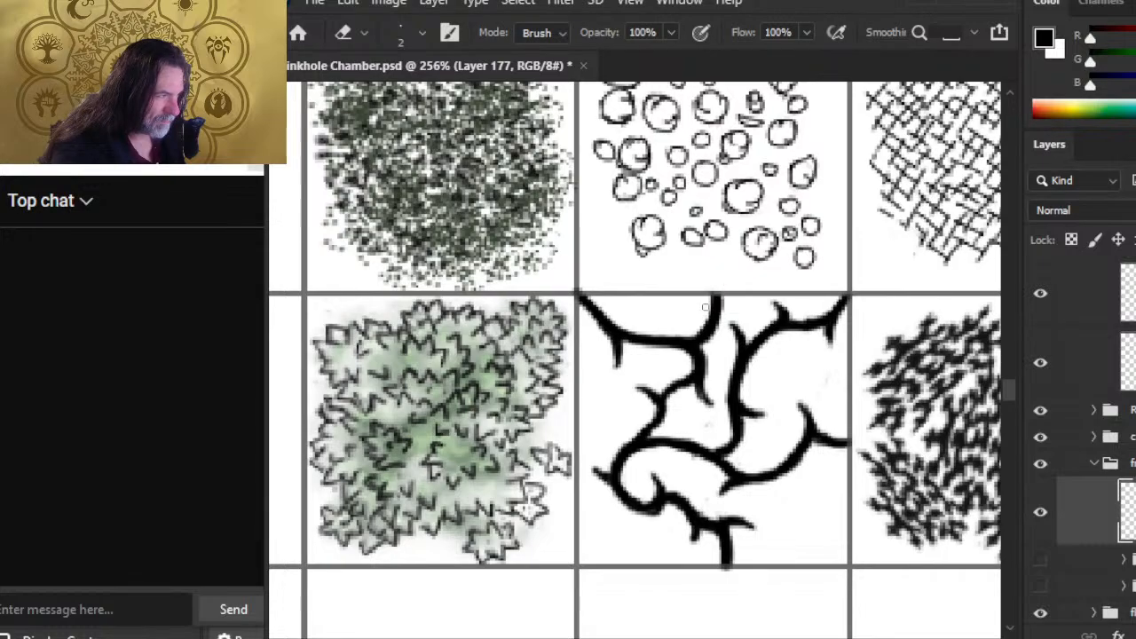
{"action": "key", "text": "b"}
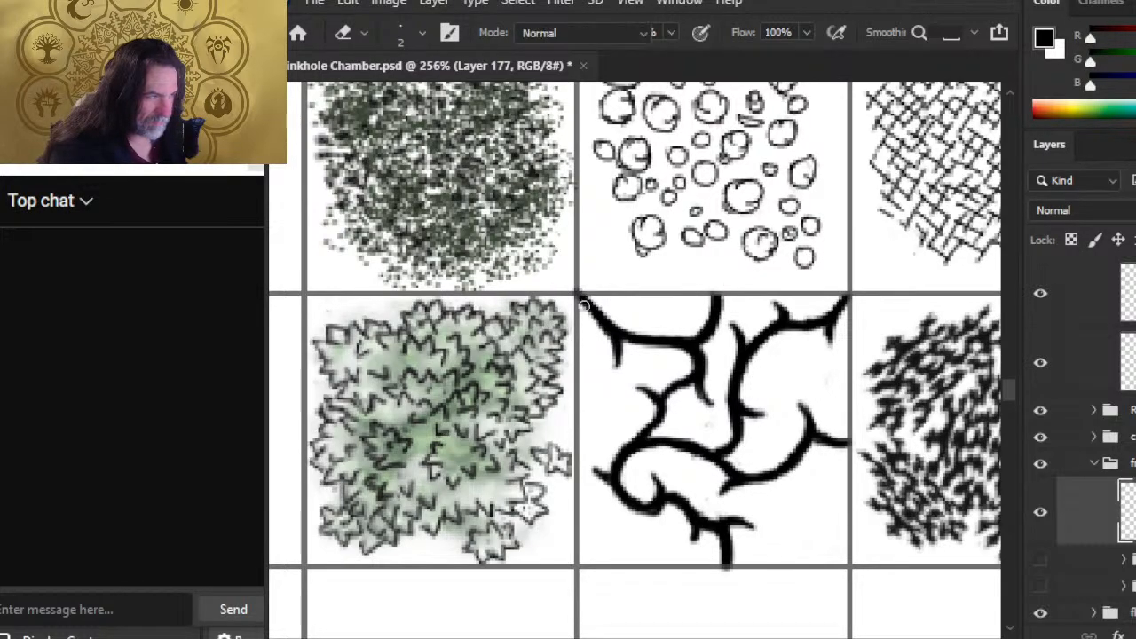
{"action": "key", "text": "e"}
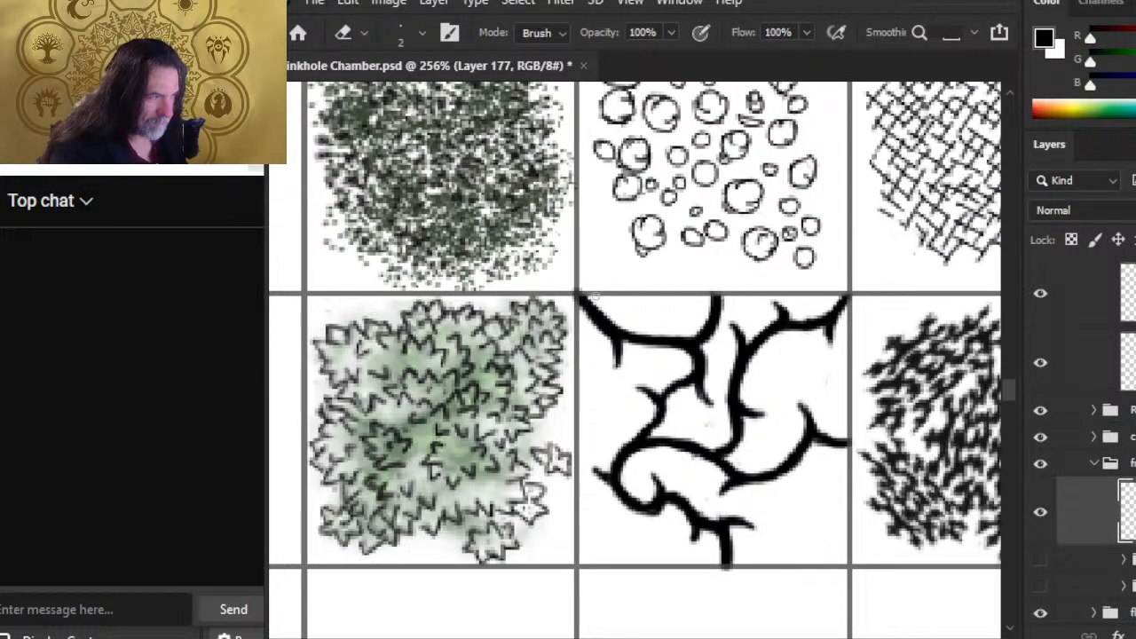
{"action": "key", "text": "b"}
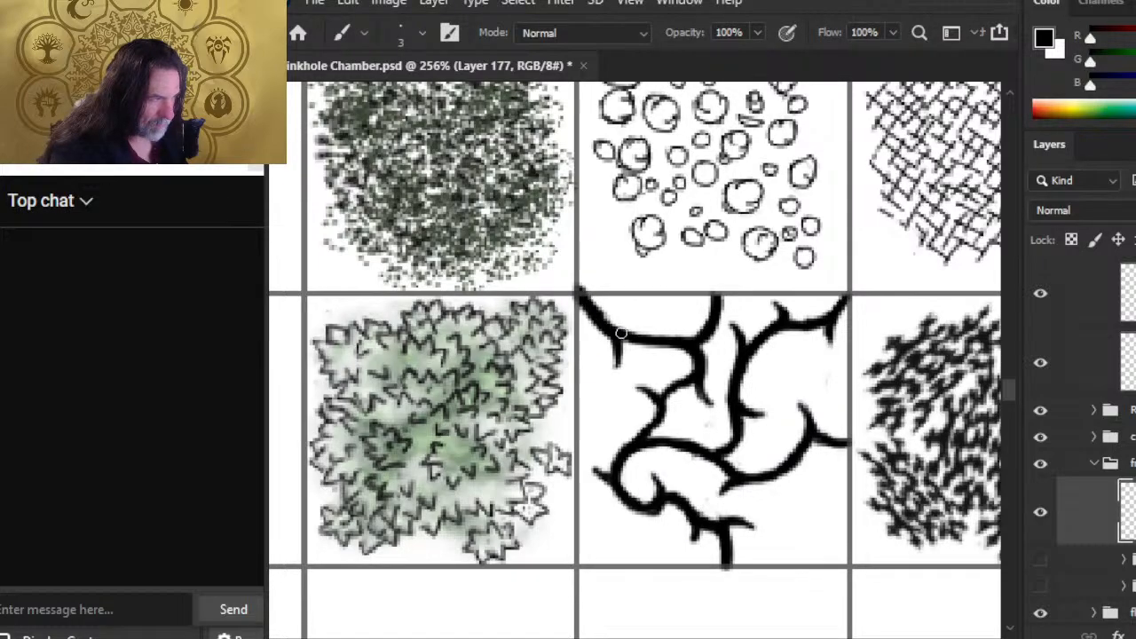
- Trim the vine ends at the swatch's upper corners and touch up the right-hand branch where it meets the border
{"action": "key", "text": "e"}
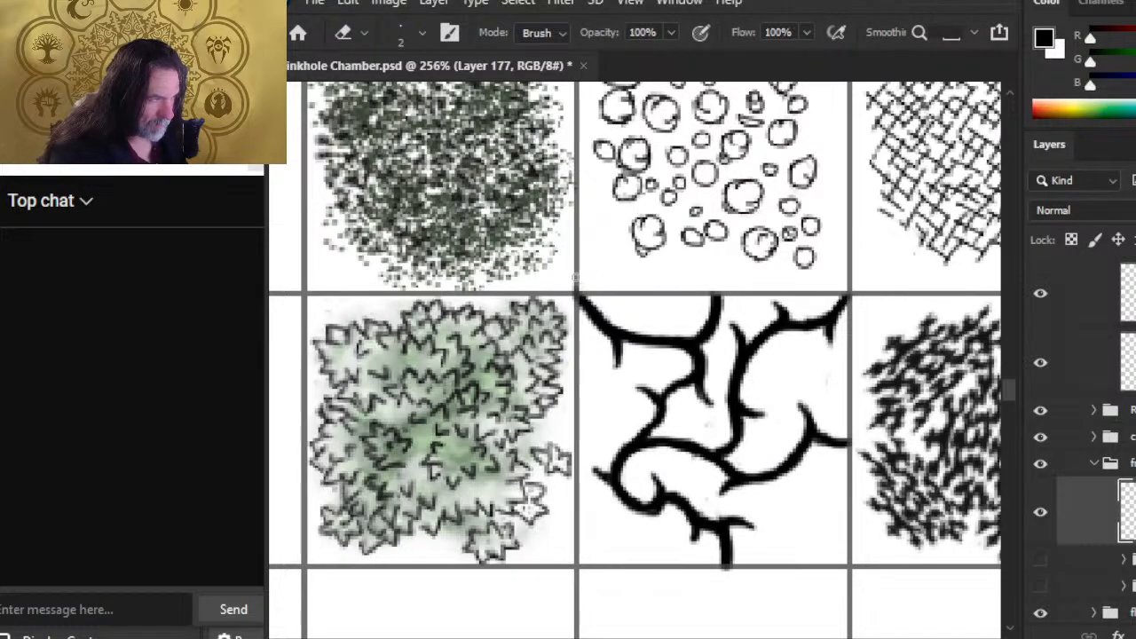
{"action": "key", "text": "b"}
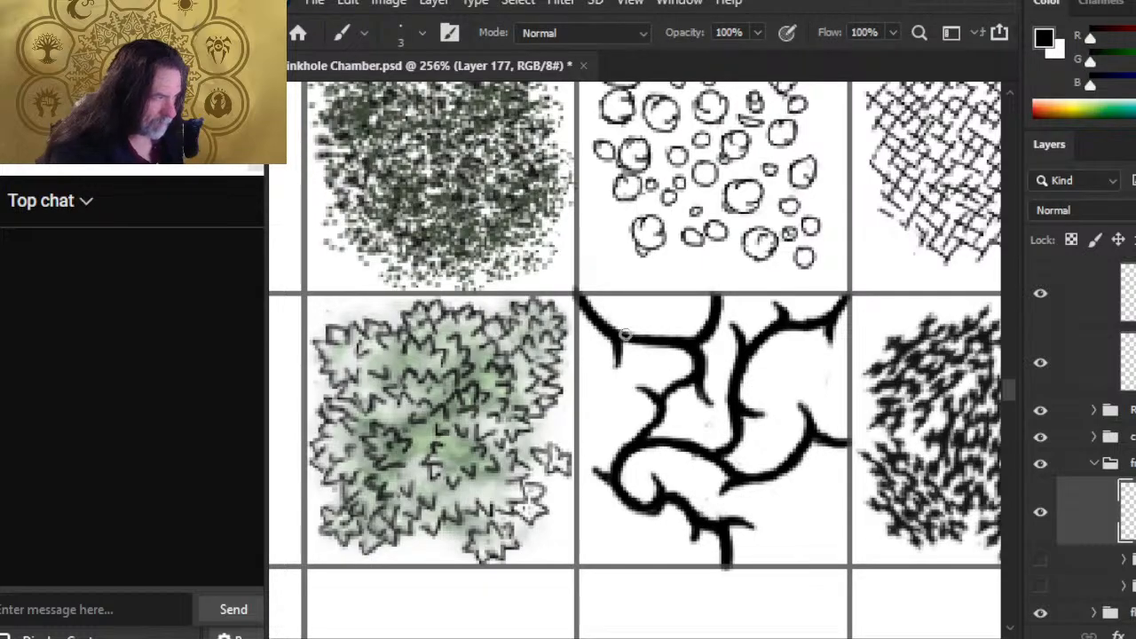
{"action": "key", "text": "e"}
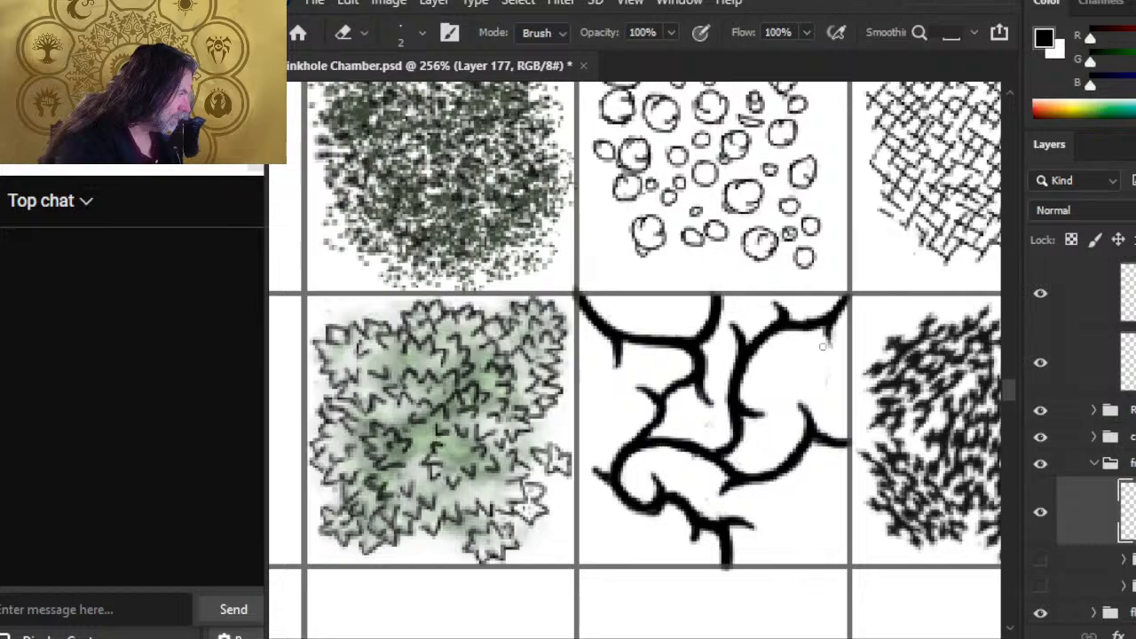
{"action": "key", "text": "b"}
{"action": "key", "text": "e"}
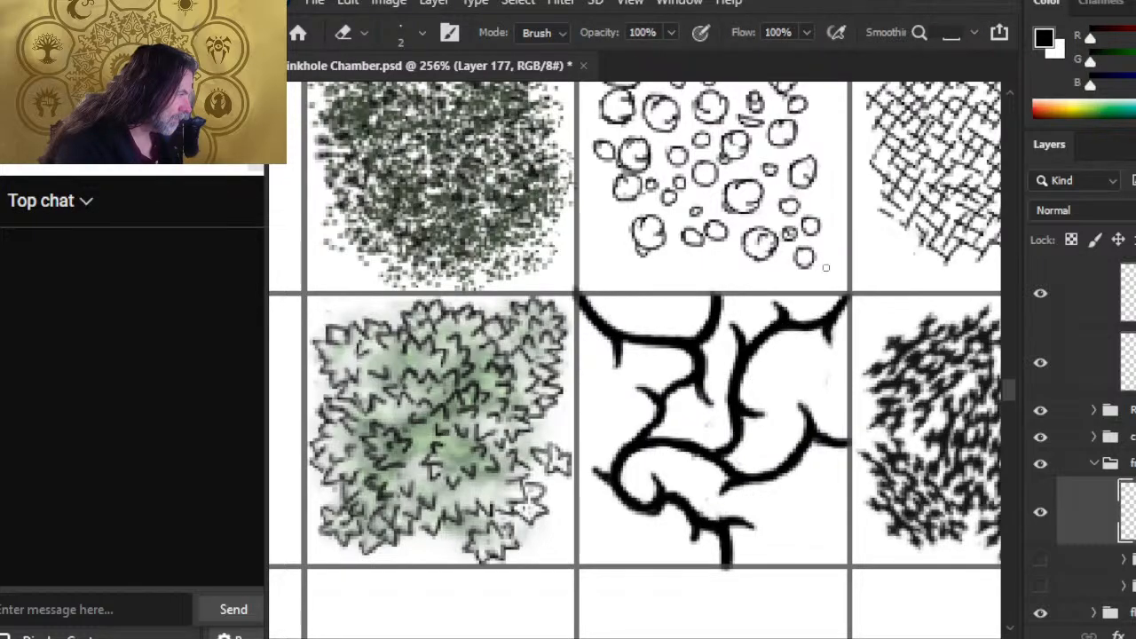
{"action": "key", "text": "b"}
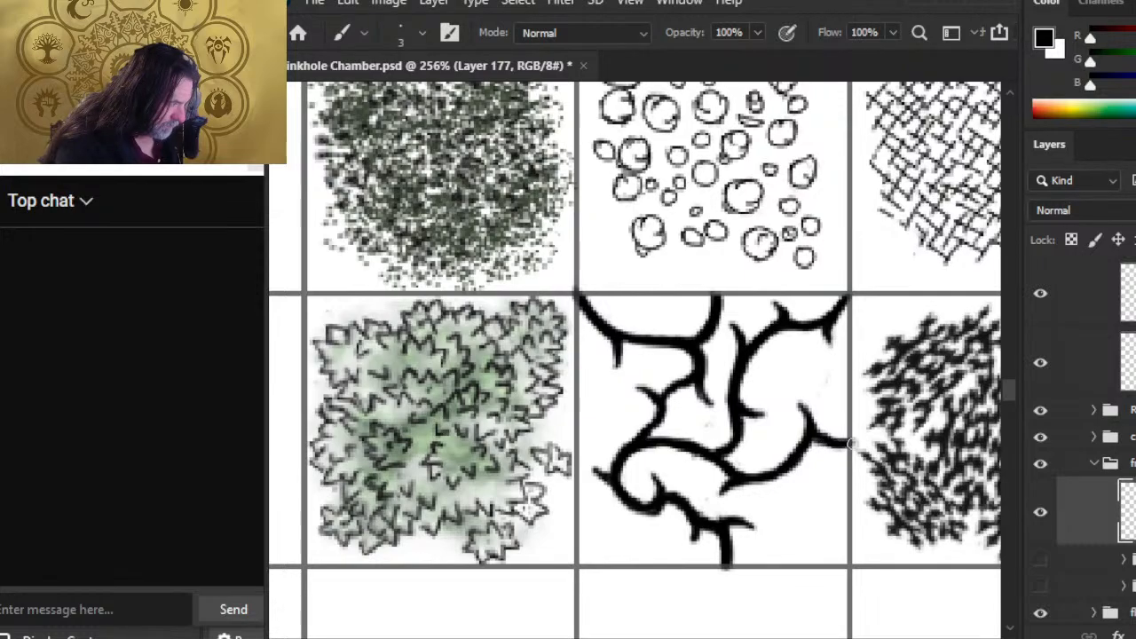
{"action": "key", "text": "e"}
{"action": "key", "text": "b"}
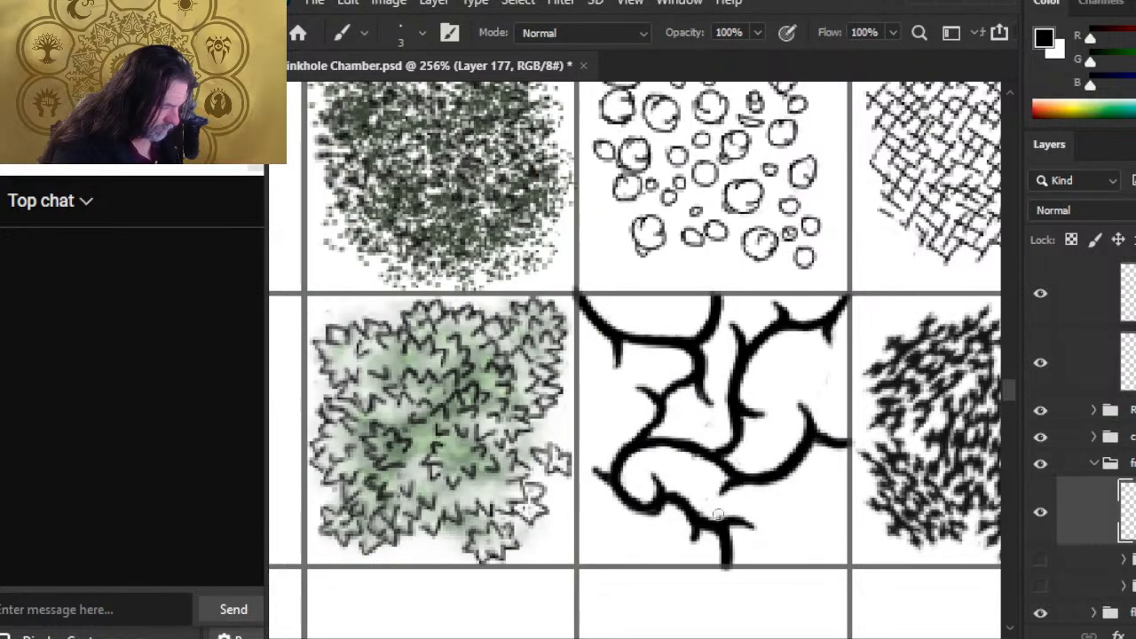
- Thicken the bottom stem, trim its end at the border and redraw its right-hand spur shorter
{"action": "key", "text": "e"}
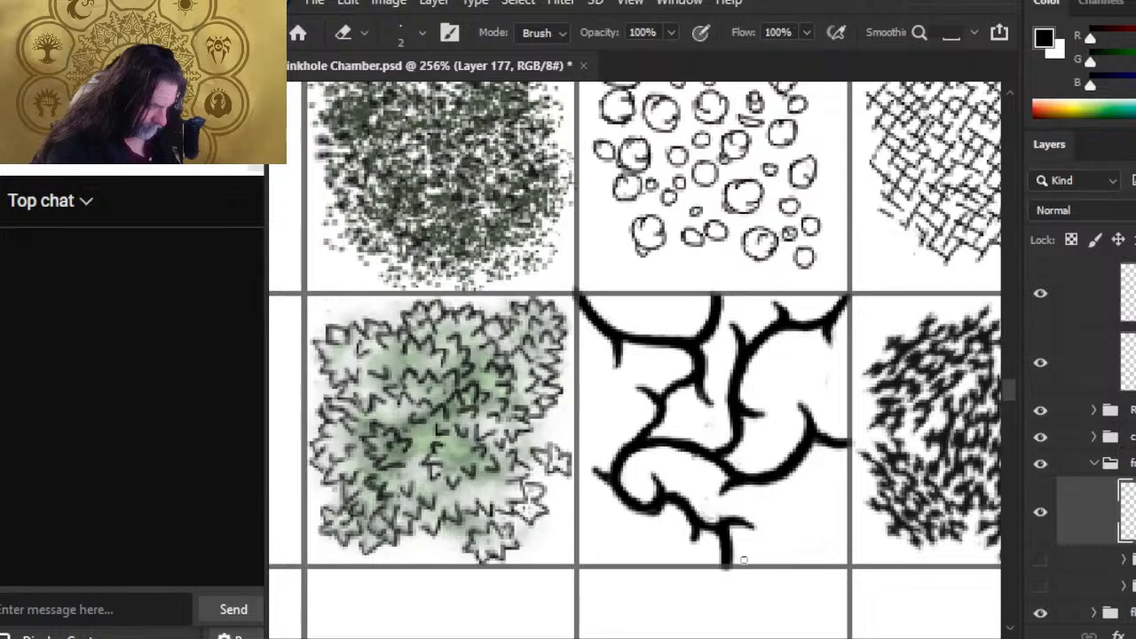
{"action": "key", "text": "b"}
{"action": "key", "text": "e"}
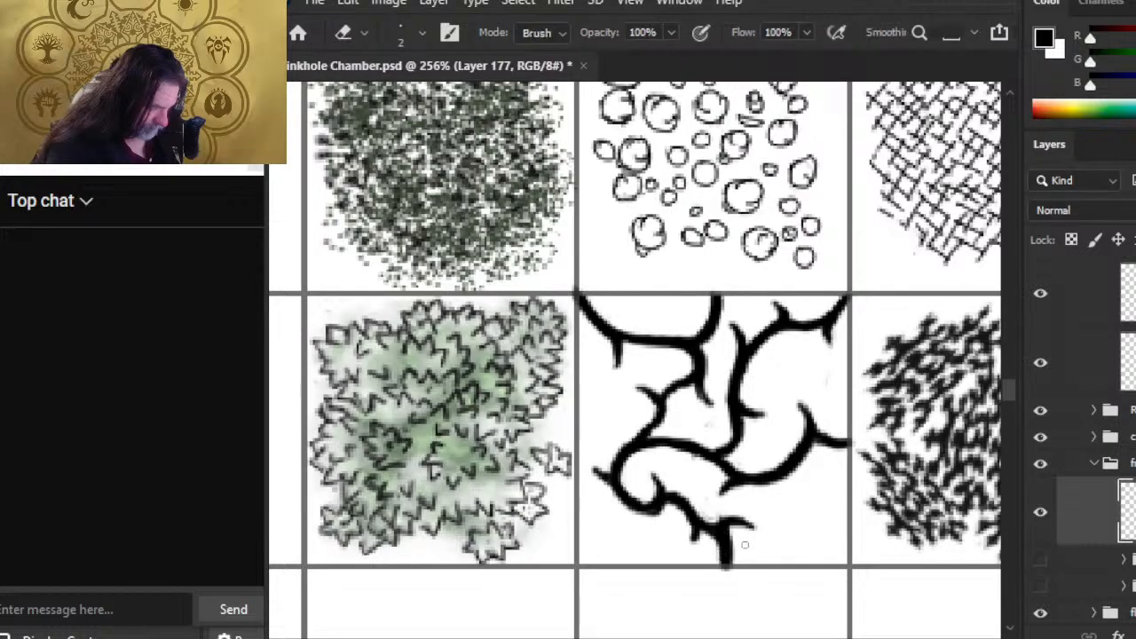
{"action": "key", "text": "b"}
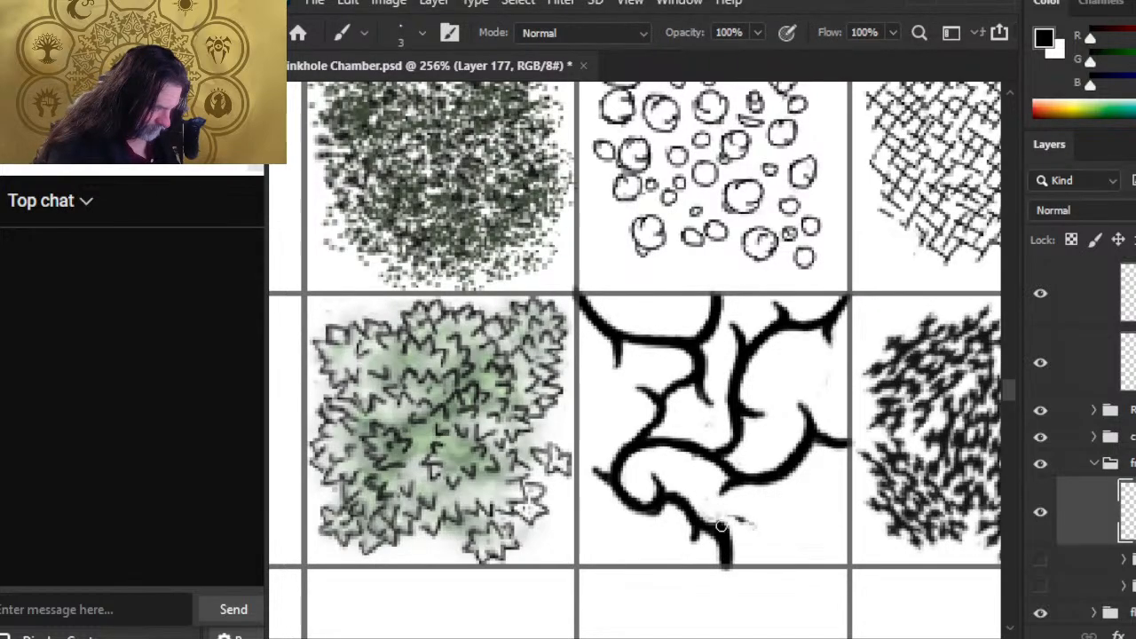
{"action": "key", "text": "e"}
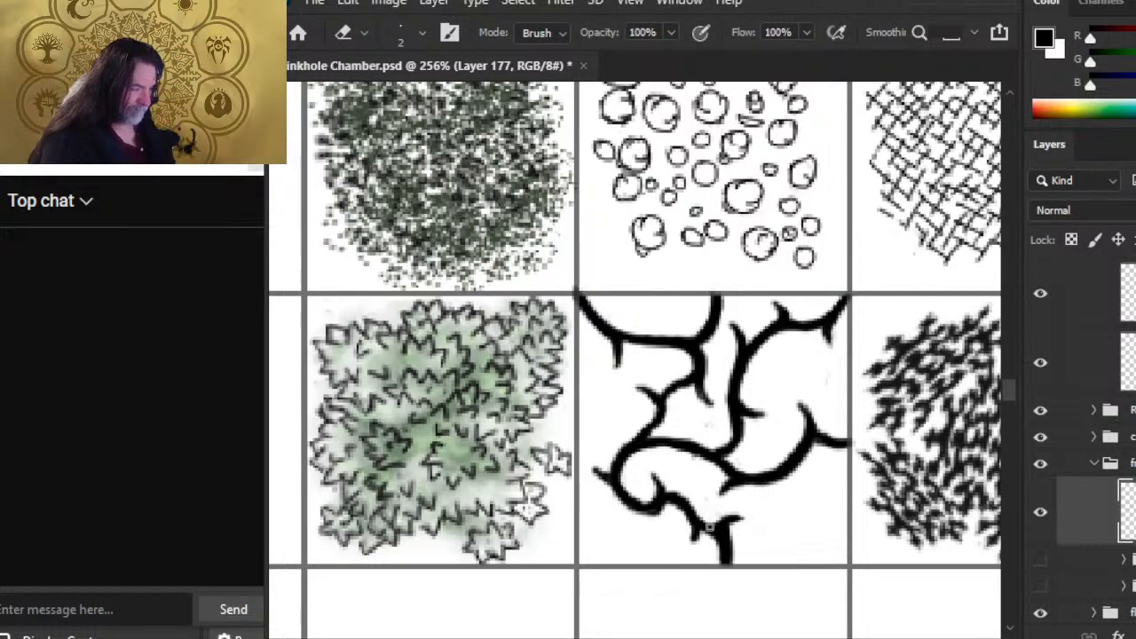
- Thicken the link between the middle-left branch and the lower loop and clean its edges
{"action": "key", "text": "b"}
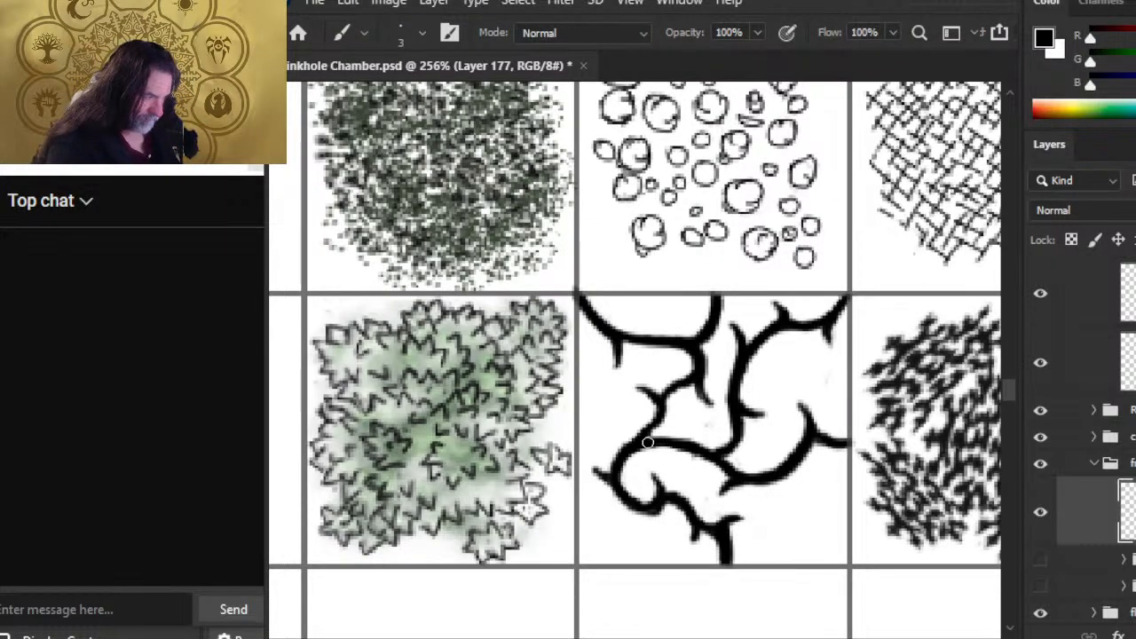
{"action": "left_click_drag", "start_coordinate": [630, 449], "coordinate": [661, 404]}
{"action": "key", "text": "e"}
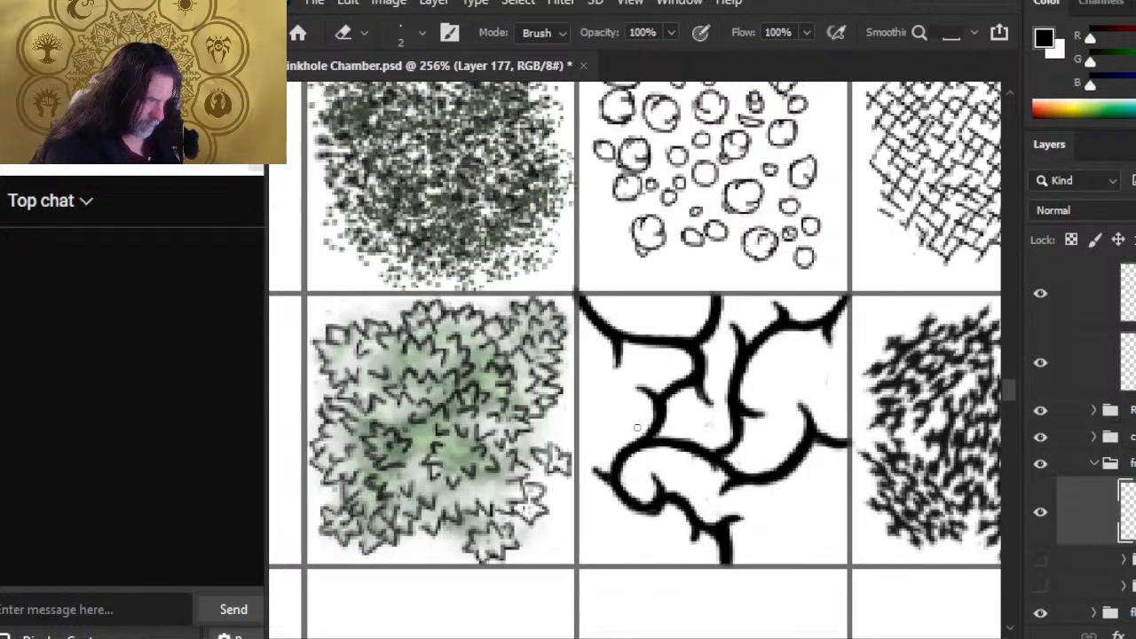
{"action": "key", "text": "b"}
- Thicken and smooth the junction where the central vine meets the arch of the lower loop
{"action": "key", "text": "z"}
{"action": "key", "text": "e"}
{"action": "key", "text": "z"}
{"action": "left_click_drag", "start_coordinate": [711, 448], "coordinate": [604, 433]}
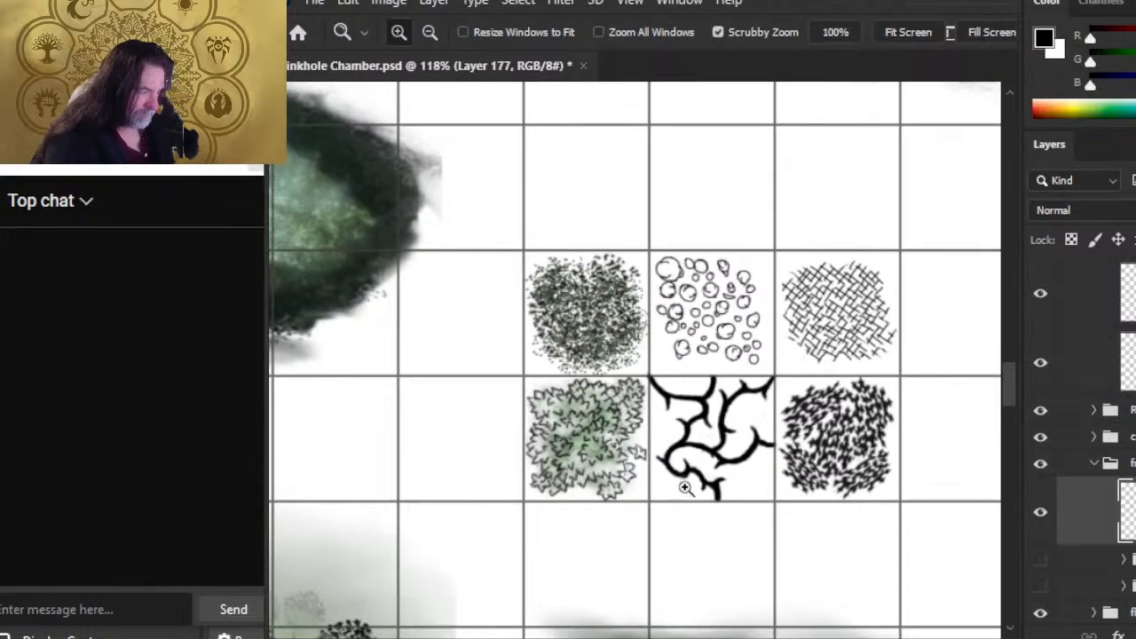
{"action": "left_click_drag", "start_coordinate": [677, 490], "coordinate": [773, 477]}
{"action": "key", "text": "e"}
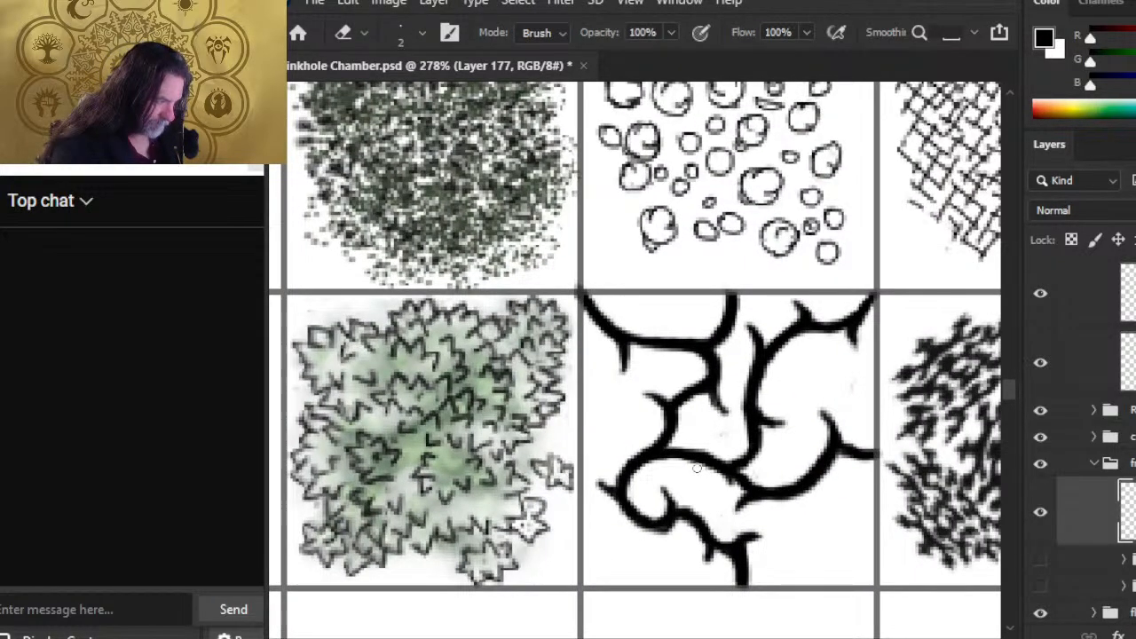
{"action": "key", "text": "b"}
{"action": "key", "text": "e"}
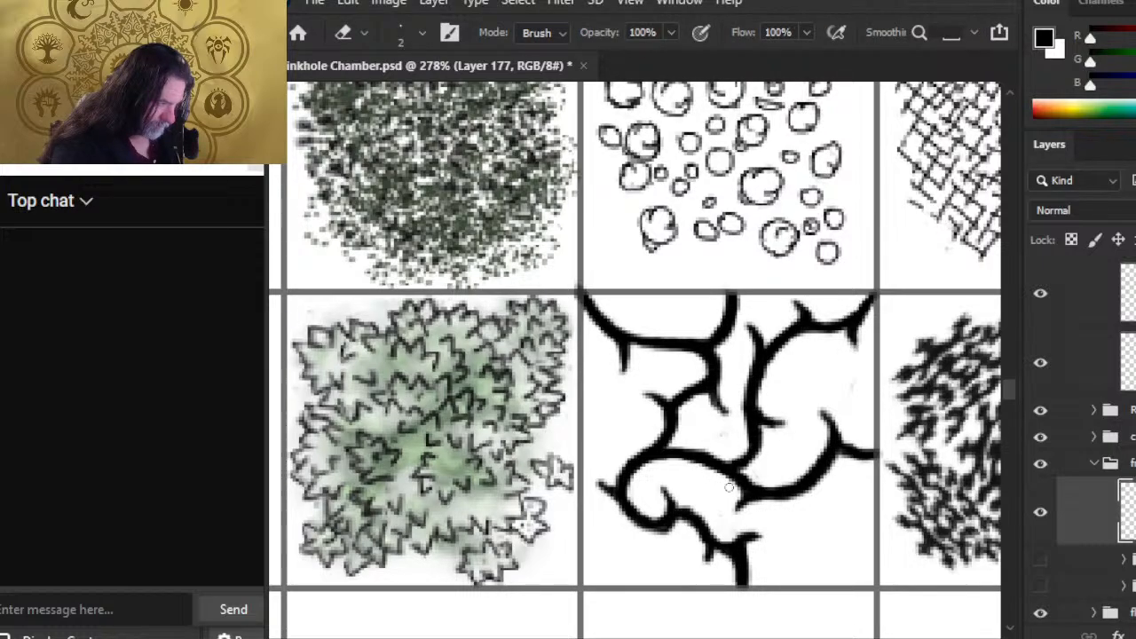
{"action": "key", "text": "b"}
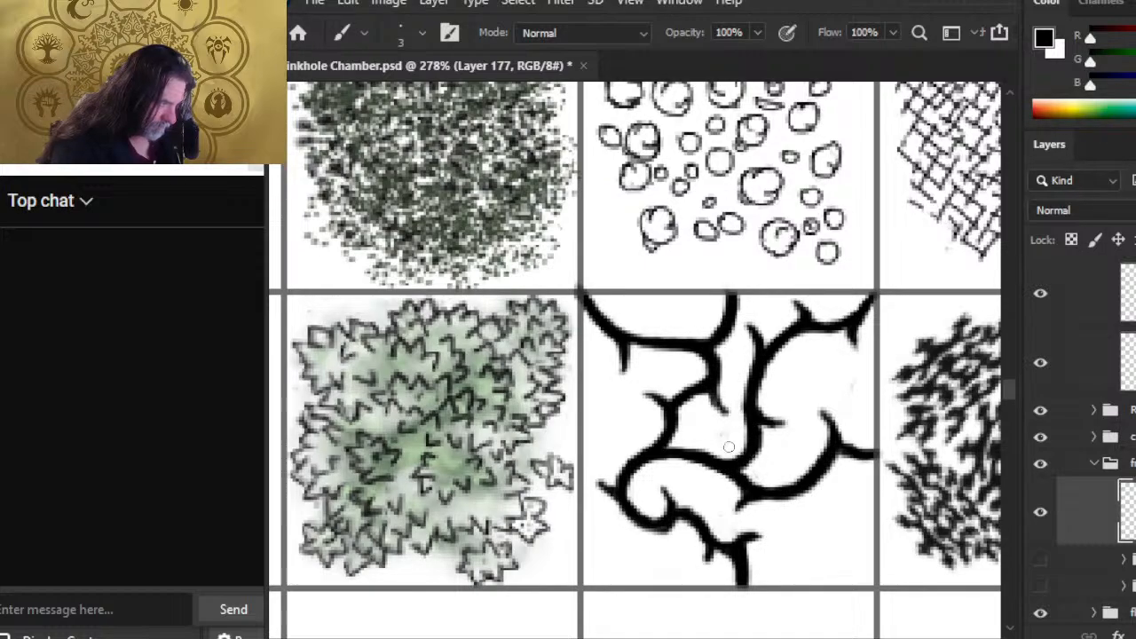
{"action": "key", "text": "e"}
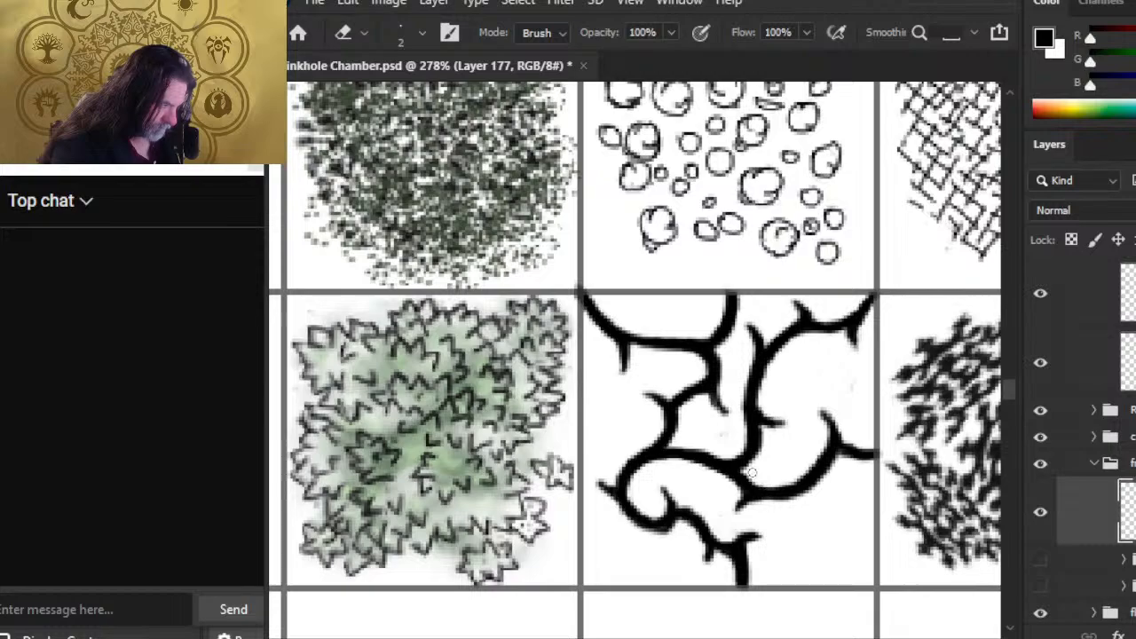
{"action": "key", "text": "b"}
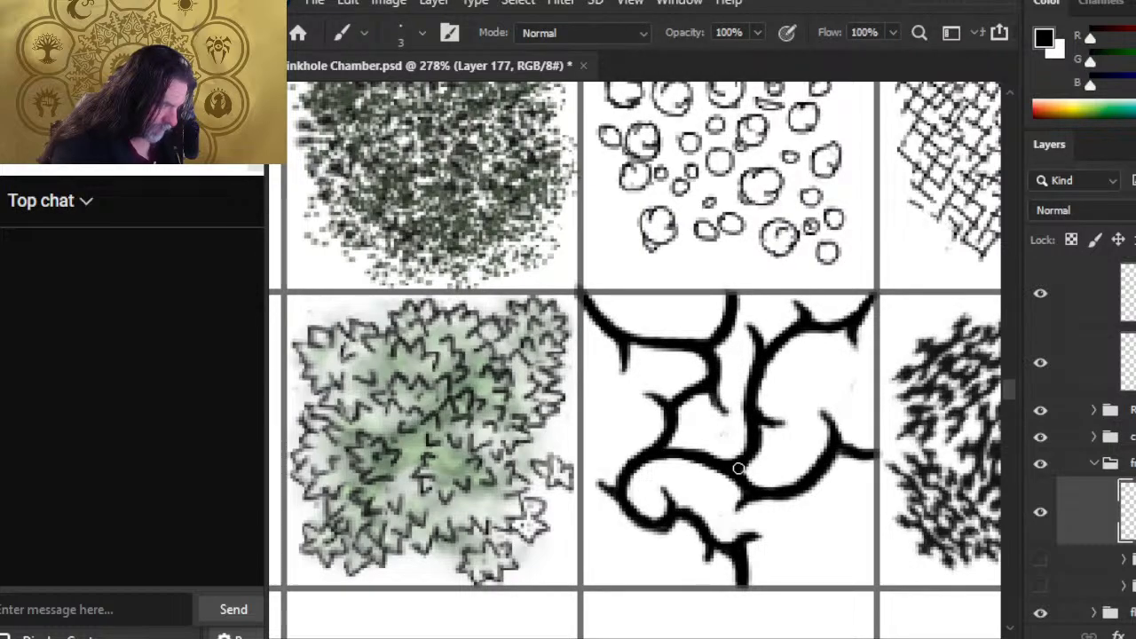
- Smooth the curve of the lower-right branch and slim its upward spur to a sharper point
{"action": "key", "text": "e"}
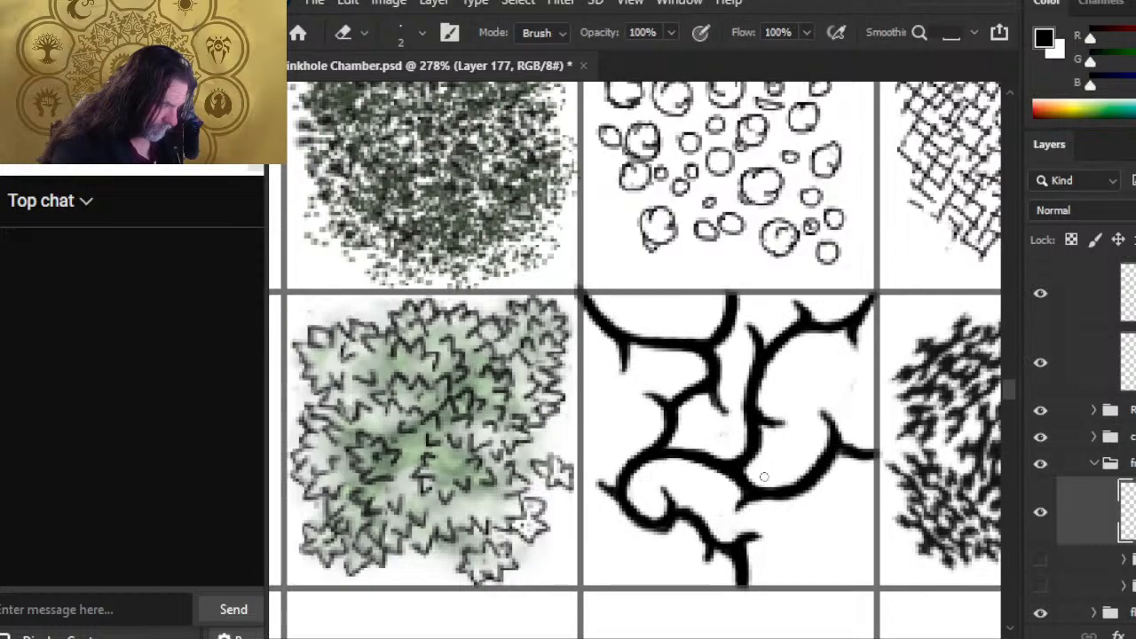
{"action": "key", "text": "b"}
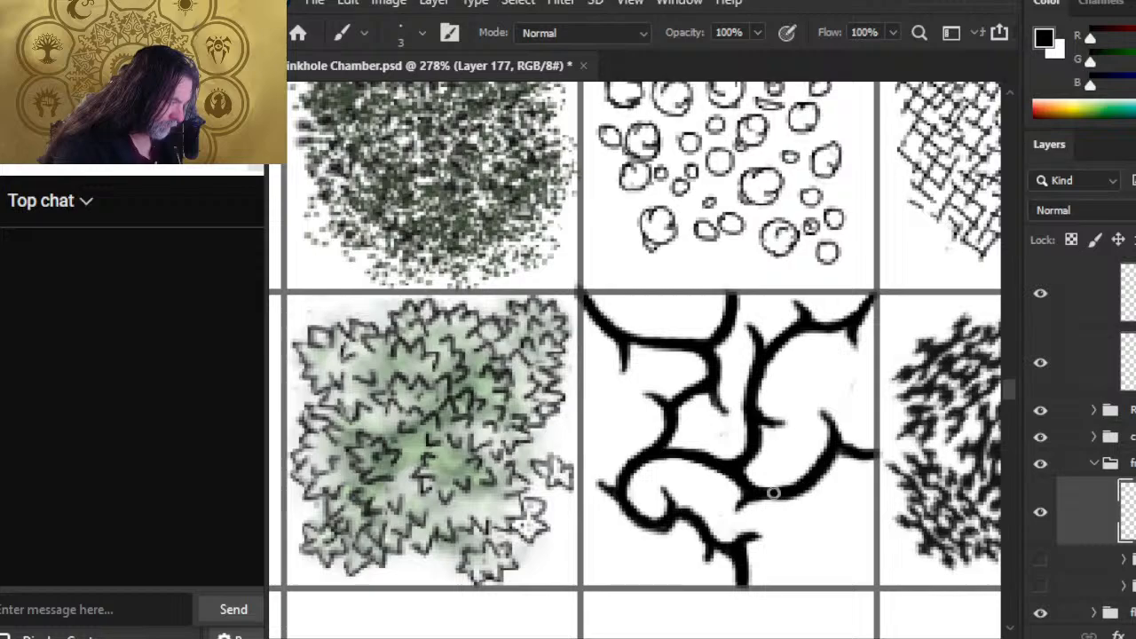
{"action": "key", "text": "e"}
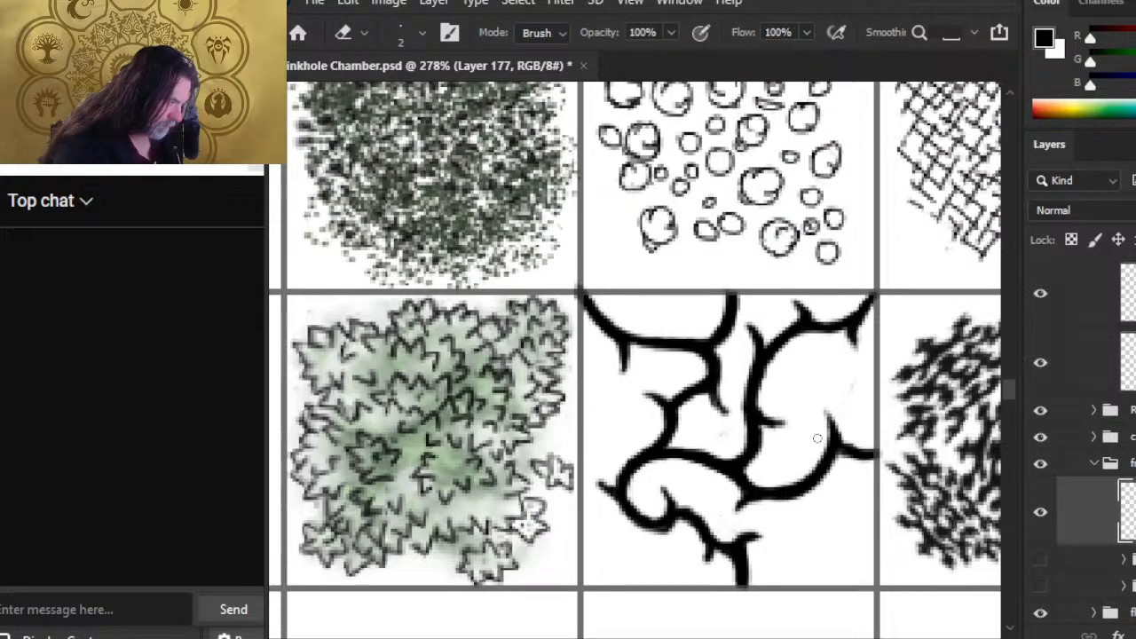
{"action": "key", "text": "b"}
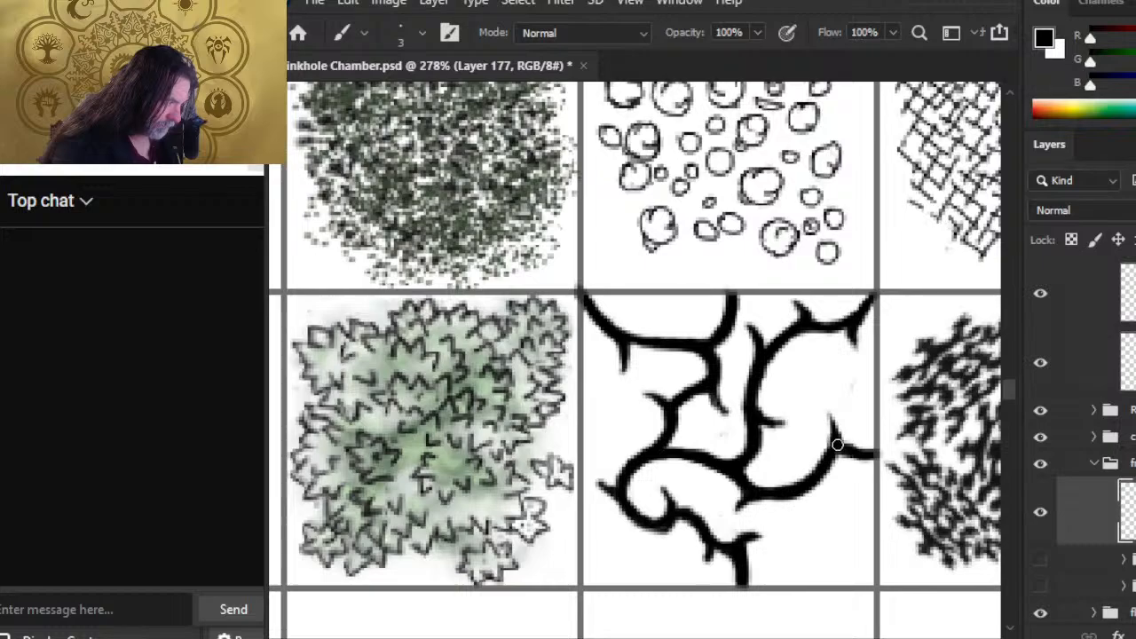
{"action": "key", "text": "e"}
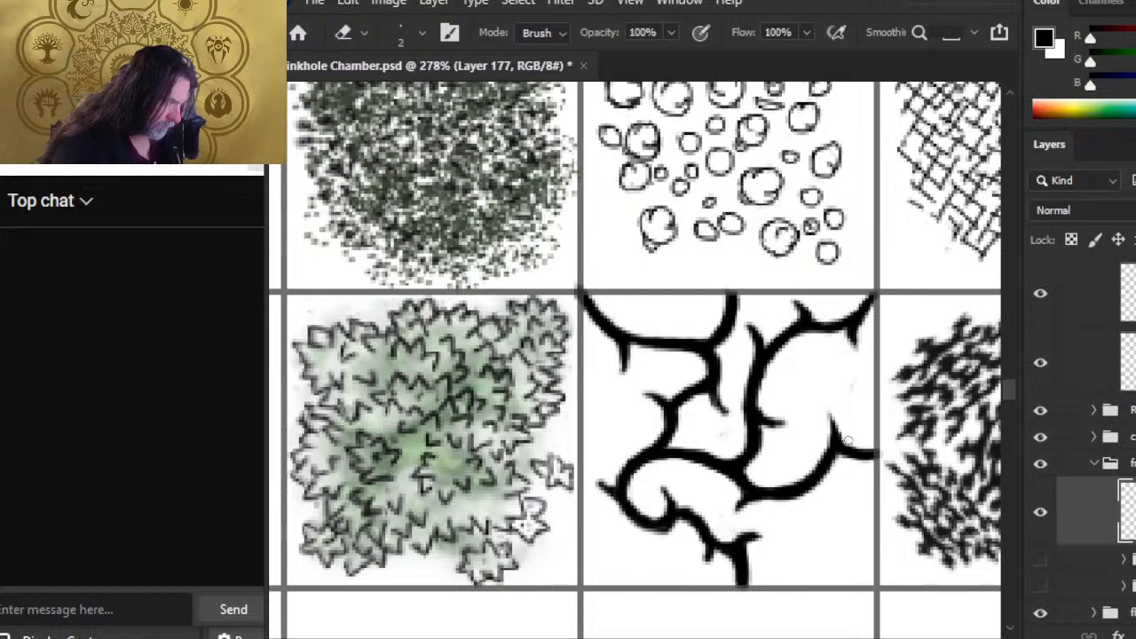
- Lasso the finished vine swatch, copy it and paste it as a new layer
{"action": "key", "text": "z"}
{"action": "left_click_drag", "start_coordinate": [824, 510], "coordinate": [698, 497]}
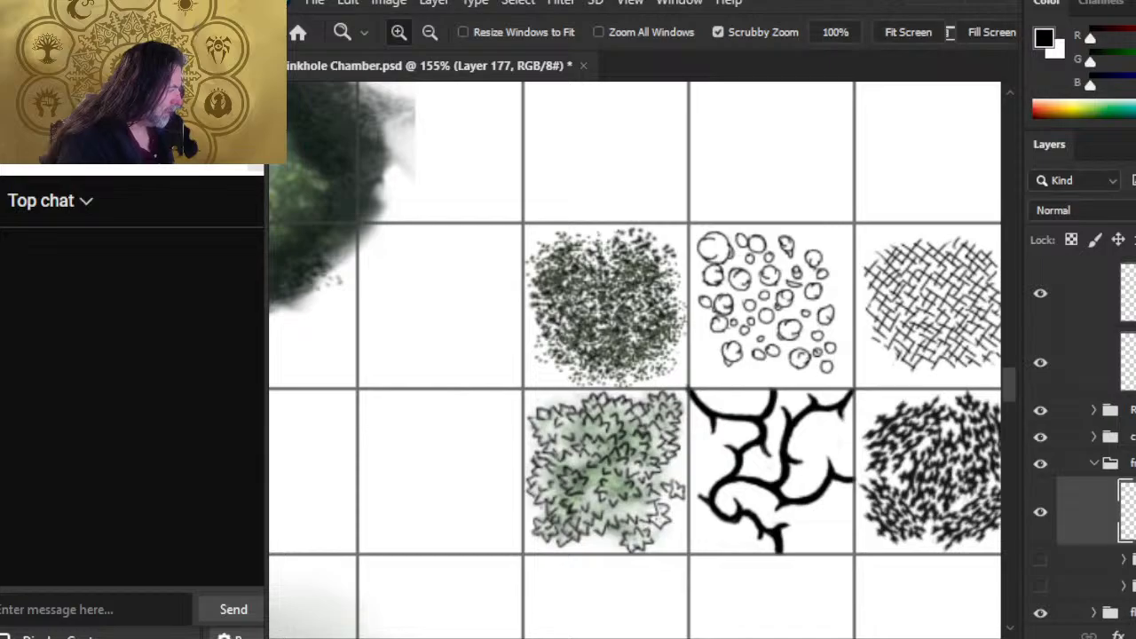
{"action": "key", "text": "l"}
{"action": "mouse_move", "coordinate": [825, 291]}
{"action": "left_mouse_down"}
{"action": "mouse_move", "coordinate": [888, 588]}
{"action": "mouse_move", "coordinate": [973, 373]}
{"action": "left_mouse_up"}
{"action": "key", "text": "ctrl+c"}
{"action": "left_click_drag", "start_coordinate": [839, 507], "coordinate": [799, 214]}
{"action": "key", "text": "ctrl+v"}
- Move the pasted vine tile into an empty grid square in the blank area beside the map
{"action": "key", "text": "z"}
{"action": "left_click_drag", "start_coordinate": [840, 372], "coordinate": [708, 342]}
{"action": "left_click_drag", "start_coordinate": [890, 410], "coordinate": [771, 402]}
{"action": "key", "text": "v"}
{"action": "left_click_drag", "start_coordinate": [925, 344], "coordinate": [424, 442]}
{"action": "left_click_drag", "start_coordinate": [646, 398], "coordinate": [634, 398]}
{"action": "key", "text": "z"}
{"action": "left_click_drag", "start_coordinate": [573, 459], "coordinate": [707, 481]}
{"action": "left_click_drag", "start_coordinate": [697, 372], "coordinate": [799, 420]}
{"action": "key", "text": "v"}
{"action": "mouse_move", "coordinate": [697, 399]}
{"action": "left_mouse_down"}
{"action": "mouse_move", "coordinate": [761, 370]}
{"action": "mouse_move", "coordinate": [762, 356]}
{"action": "left_mouse_up"}
- Duplicate the vine tile onto its own layer and rotate the copy 90° counter-clockwise with Free Transform
{"action": "key", "text": "l"}
{"action": "mouse_move", "coordinate": [806, 272]}
{"action": "left_mouse_down"}
{"action": "mouse_move", "coordinate": [609, 381]}
{"action": "mouse_move", "coordinate": [711, 390]}
{"action": "left_mouse_up"}
{"action": "key", "text": "ctrl+j"}
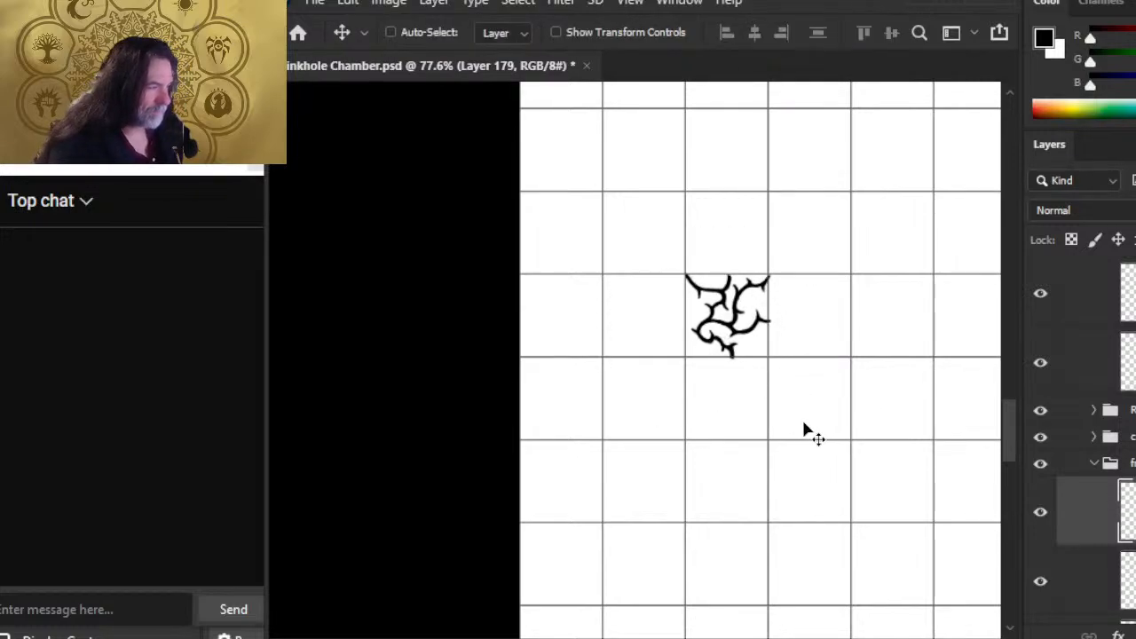
{"action": "right_click", "coordinate": [783, 351]}
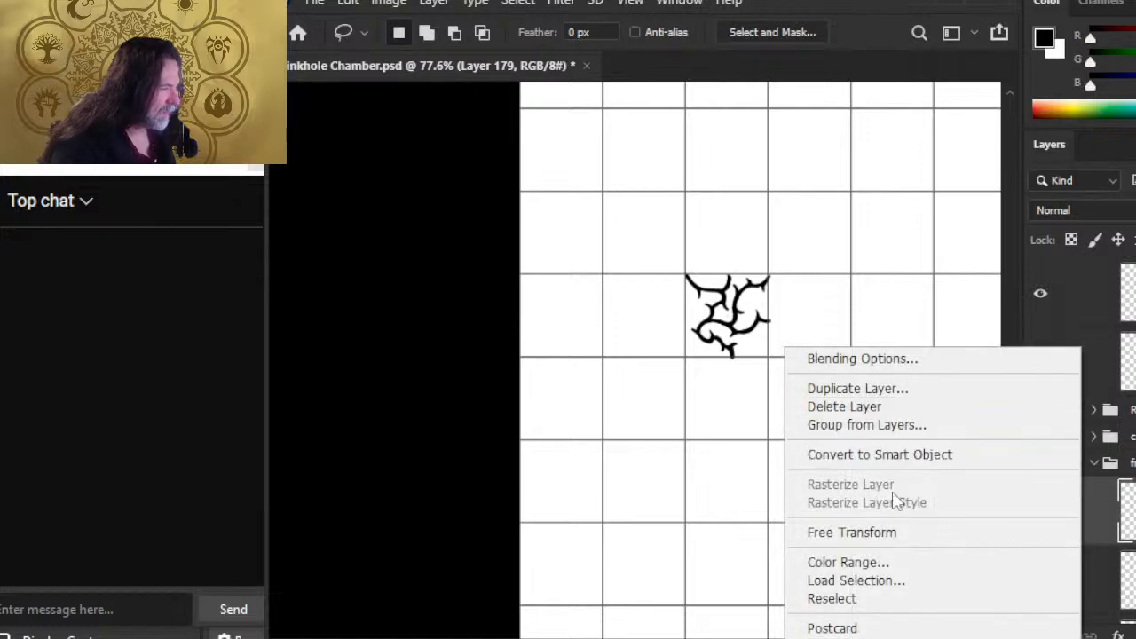
{"action": "left_click", "coordinate": [904, 537]}
{"action": "left_click_drag", "start_coordinate": [782, 489], "coordinate": [872, 262]}
{"action": "key", "text": "Return"}
- Place the rotated tile in the grid square right of the original and nudge it up to line up
{"action": "left_click_drag", "start_coordinate": [813, 399], "coordinate": [894, 396]}
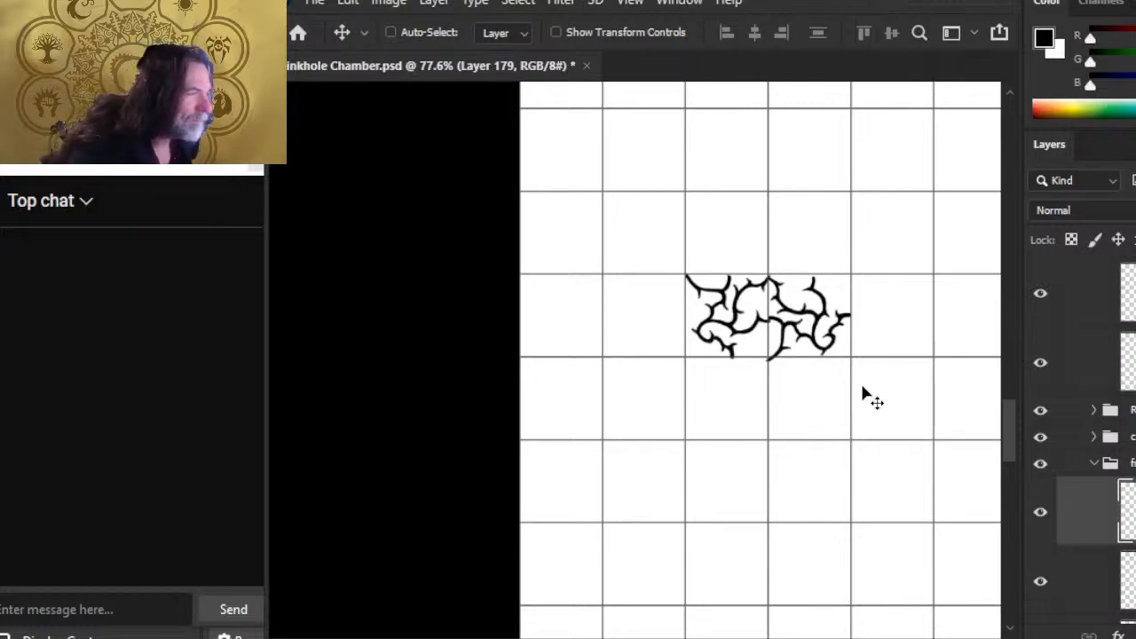
{"action": "key", "text": "Up"}
{"action": "key", "text": "Up"}
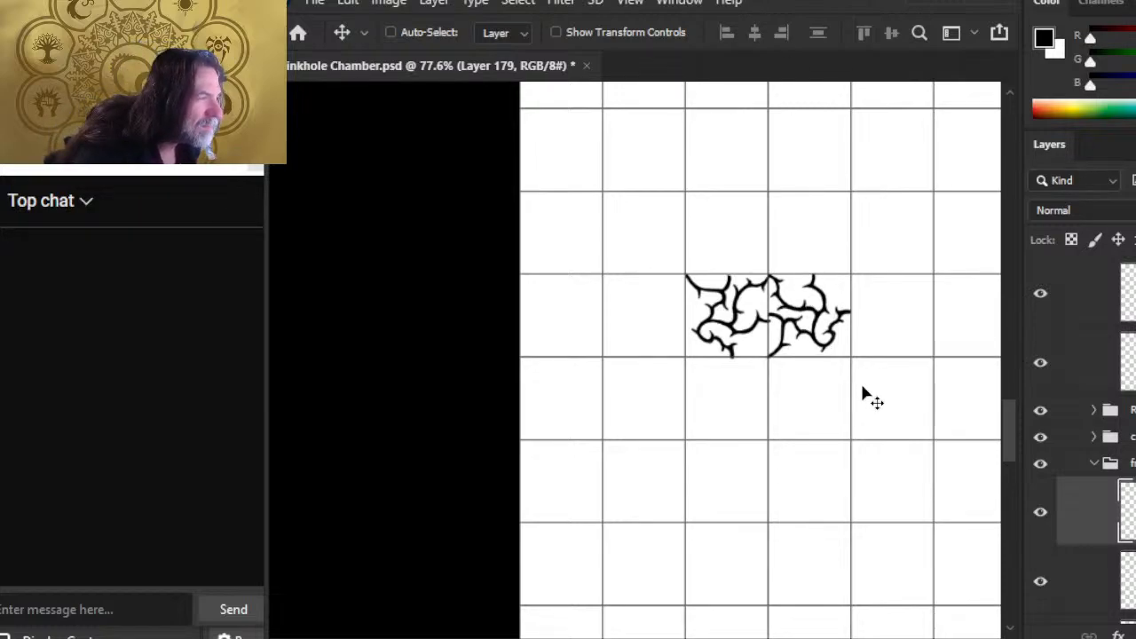
- Select the original tile's layer and nudge it up to line up with the grid and the rotated tile
{"action": "left_click", "coordinate": [1132, 577]}
{"action": "key", "text": "Up"}
{"action": "key", "text": "Up"}
{"action": "key", "text": "Up"}
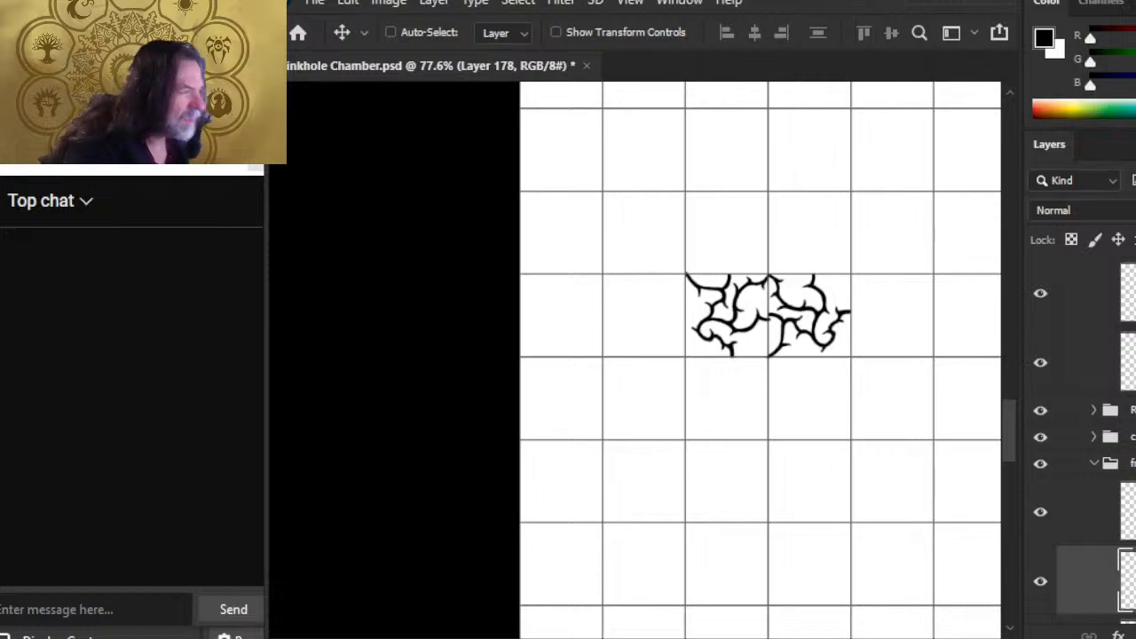
{"action": "key", "text": "Down"}
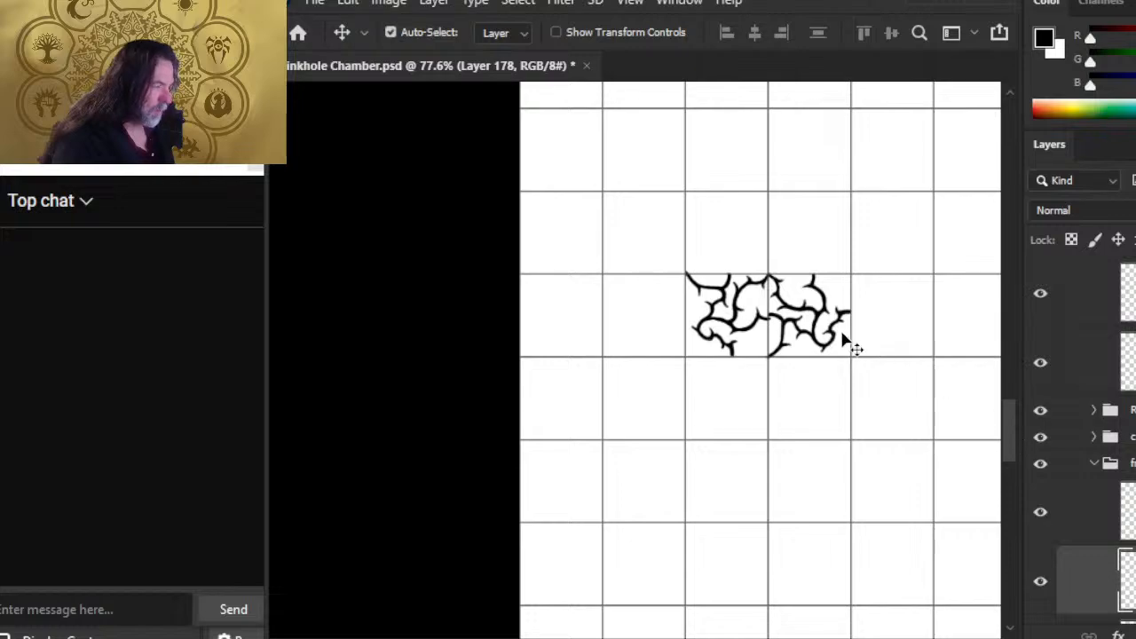
- Paste another vine tile, place it directly below the rotated one and nudge it up into its square
{"action": "key", "text": "ctrl+v"}
{"action": "left_click_drag", "start_coordinate": [847, 397], "coordinate": [837, 436]}
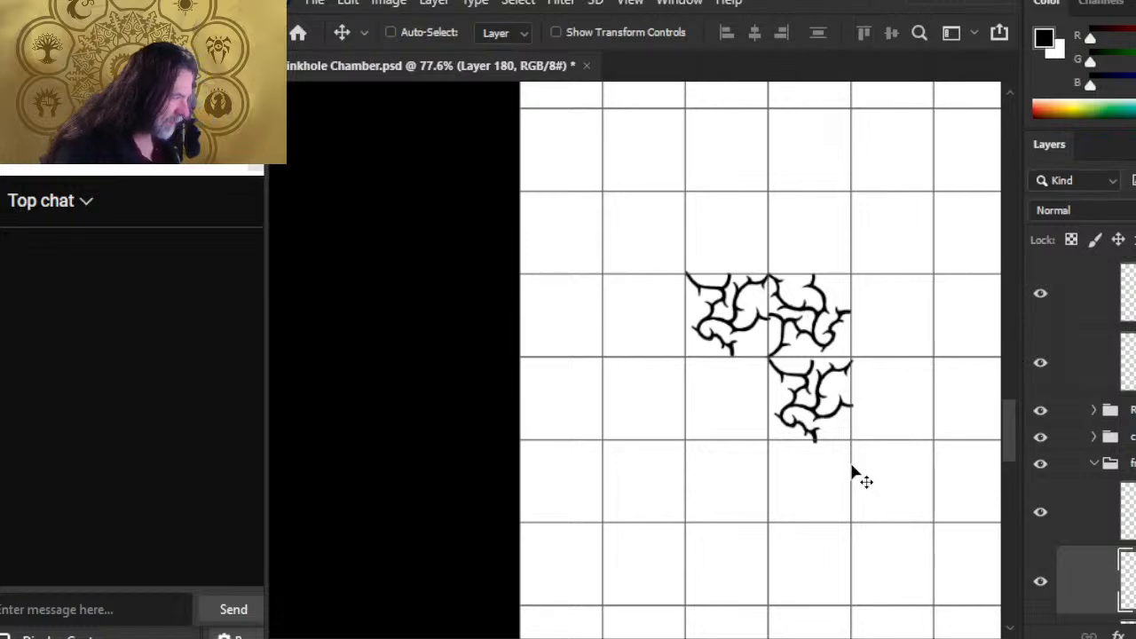
{"action": "key", "text": "Up"}
{"action": "key", "text": "Up"}
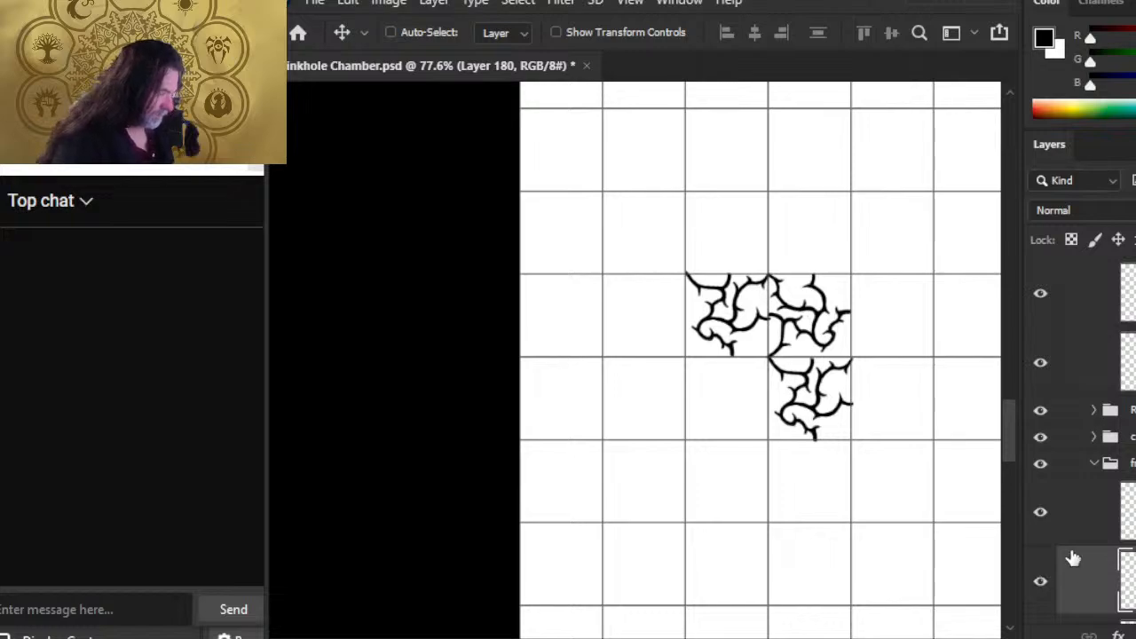
- Paste a further vine tile into the remaining lower-left square to complete the two-by-two block
{"action": "key", "text": "ctrl"}
{"action": "key", "text": "ctrl+v"}
{"action": "left_click_drag", "start_coordinate": [871, 507], "coordinate": [889, 494]}
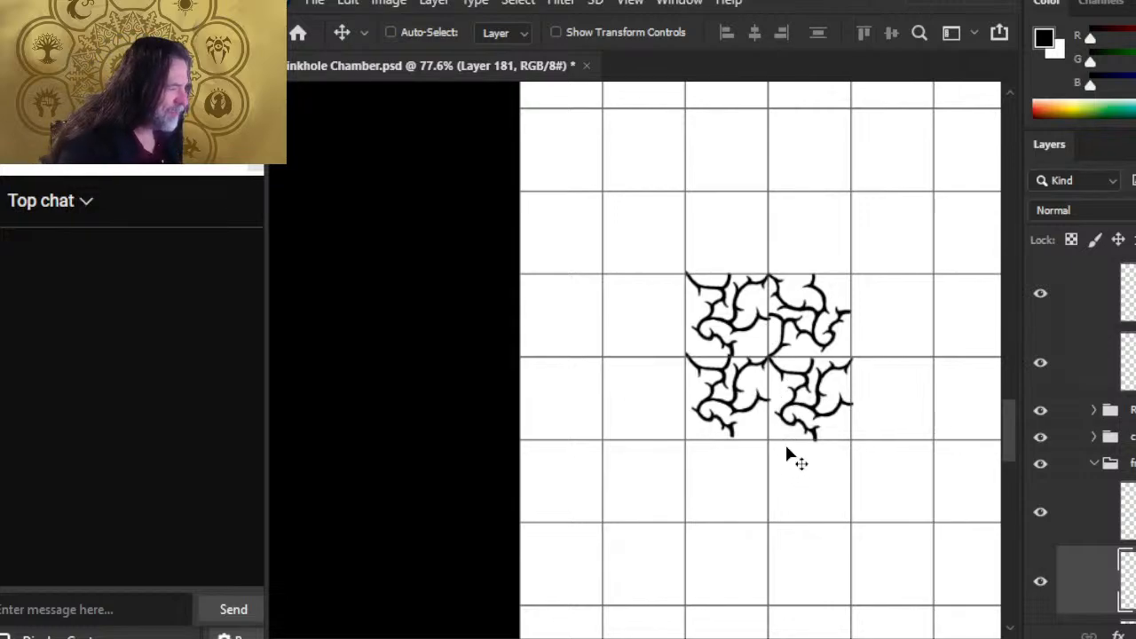
- Select the lower-right vine tile's layer and rotate the tile 90° clockwise within its grid square with Free Transform
{"action": "scroll", "coordinate": [1083, 462], "scroll_direction": "down", "scroll_amount": 3}
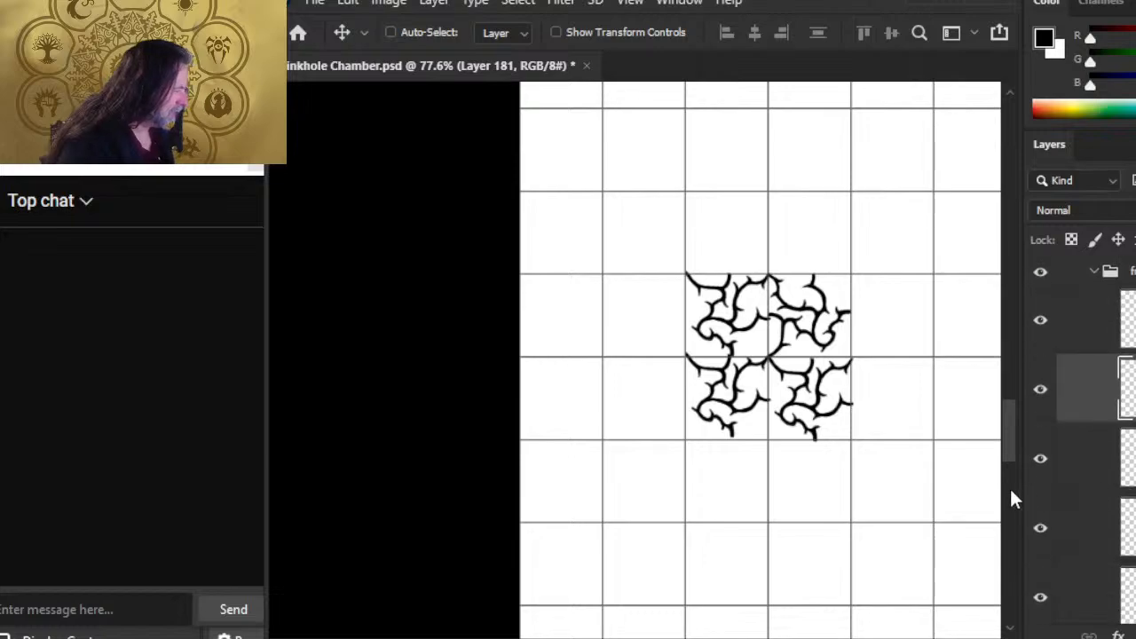
{"action": "left_click", "coordinate": [1040, 459]}
{"action": "left_click", "coordinate": [1039, 459]}
{"action": "left_click", "coordinate": [1089, 458]}
{"action": "right_click", "coordinate": [895, 417]}
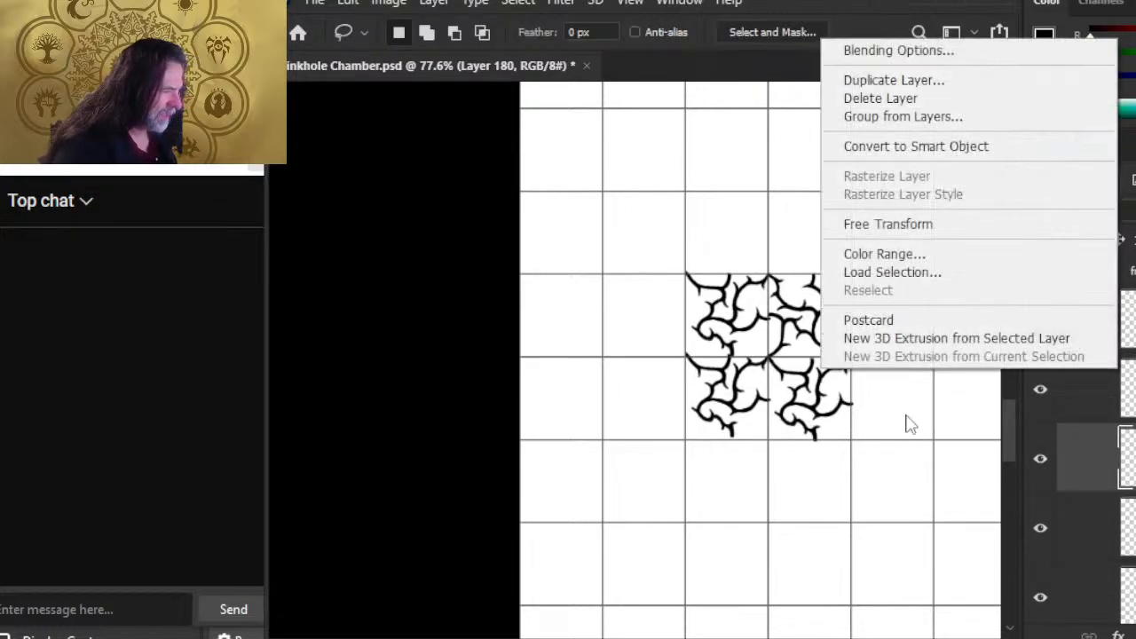
{"action": "left_click", "coordinate": [959, 223]}
{"action": "left_click_drag", "start_coordinate": [870, 252], "coordinate": [974, 426]}
{"action": "key", "text": "Return"}
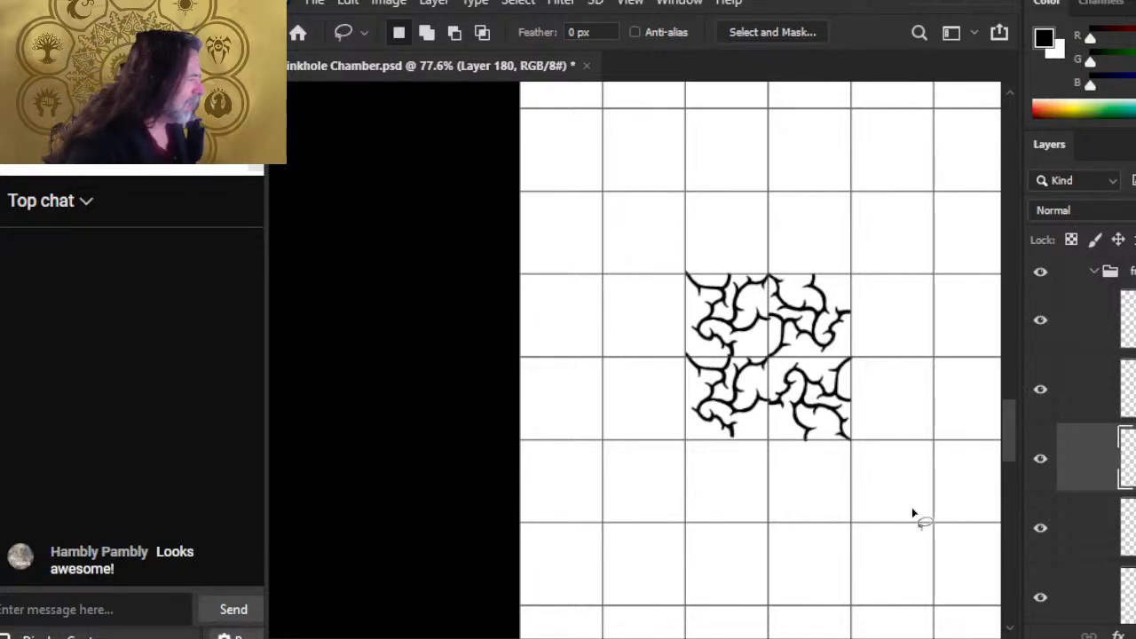
- Delete the layers of all four test vine tiles, clearing the two-by-two block from the grid
{"action": "left_click", "coordinate": [1044, 320]}
{"action": "left_click", "coordinate": [1044, 321]}
{"action": "left_click", "coordinate": [1090, 330]}
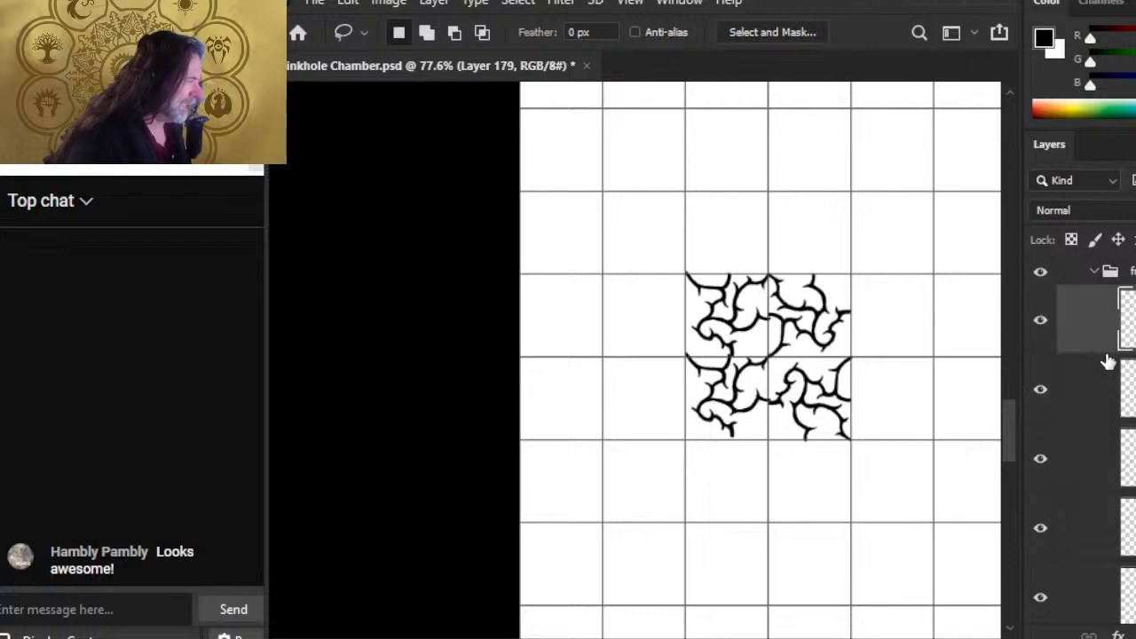
{"action": "key", "text": "Delete"}
{"action": "key", "text": "Delete"}
{"action": "key", "text": "Delete"}
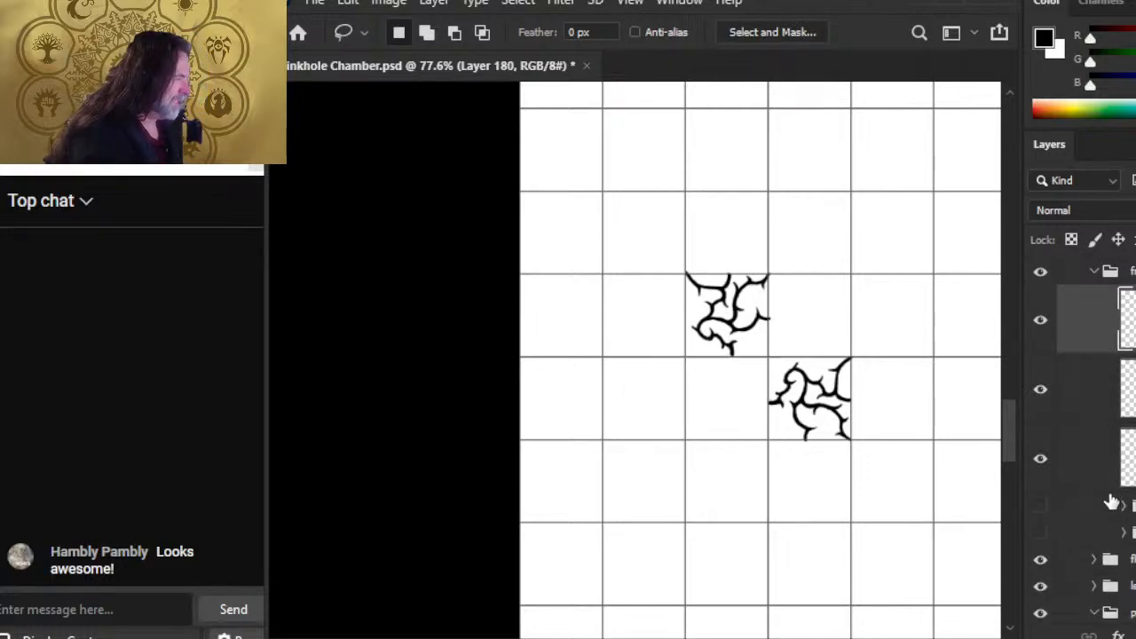
{"action": "key", "text": "Delete"}
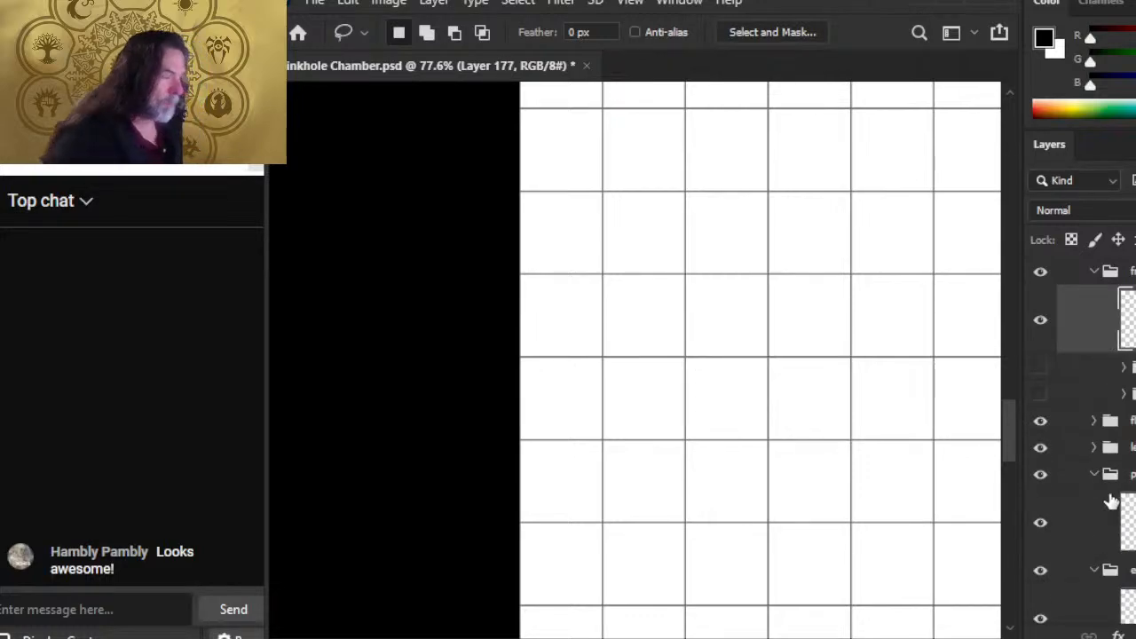
- Return to the original vine swatch between the leaf textures and clean up its upper vine edges with the size-2 eraser
{"action": "left_click_drag", "start_coordinate": [876, 324], "coordinate": [563, 185]}
{"action": "left_click_drag", "start_coordinate": [782, 330], "coordinate": [533, 166]}
{"action": "left_click_drag", "start_coordinate": [784, 244], "coordinate": [515, 488]}
{"action": "left_click_drag", "start_coordinate": [716, 329], "coordinate": [542, 462]}
{"action": "mouse_move", "coordinate": [656, 221]}
{"action": "left_mouse_down"}
{"action": "mouse_move", "coordinate": [632, 365]}
{"action": "mouse_move", "coordinate": [464, 464]}
{"action": "mouse_move", "coordinate": [444, 459]}
{"action": "left_mouse_up"}
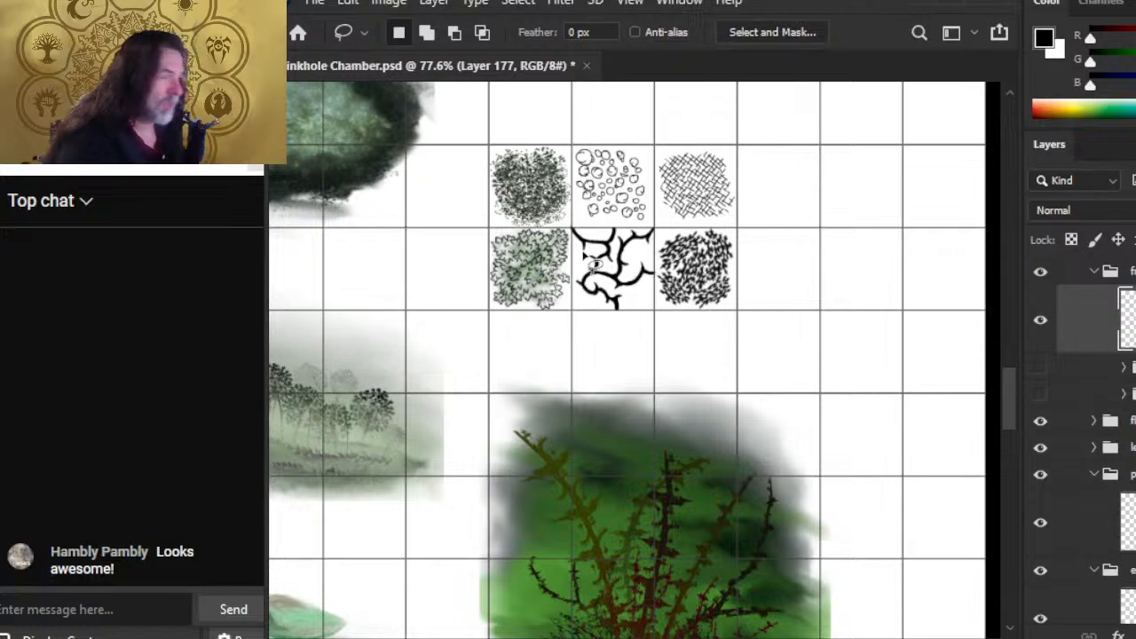
{"action": "key", "text": "z"}
{"action": "mouse_move", "coordinate": [581, 240]}
{"action": "left_mouse_down"}
{"action": "mouse_move", "coordinate": [604, 239]}
{"action": "mouse_move", "coordinate": [561, 171]}
{"action": "left_mouse_up"}
{"action": "key", "text": "e"}
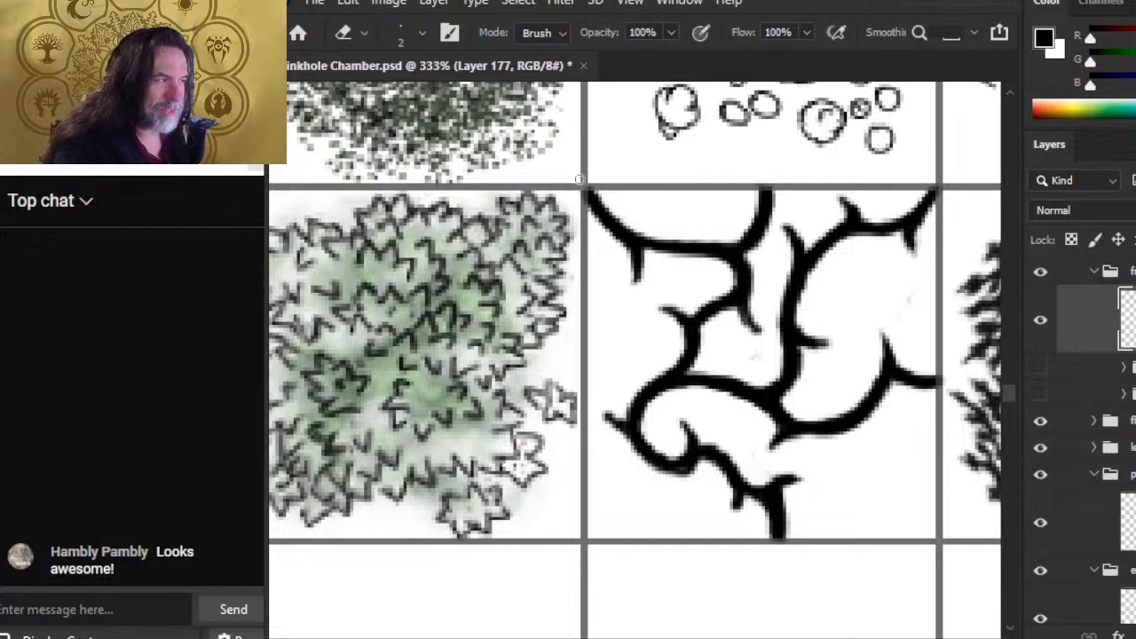
{"action": "key", "text": "b"}
{"action": "key", "text": "e"}
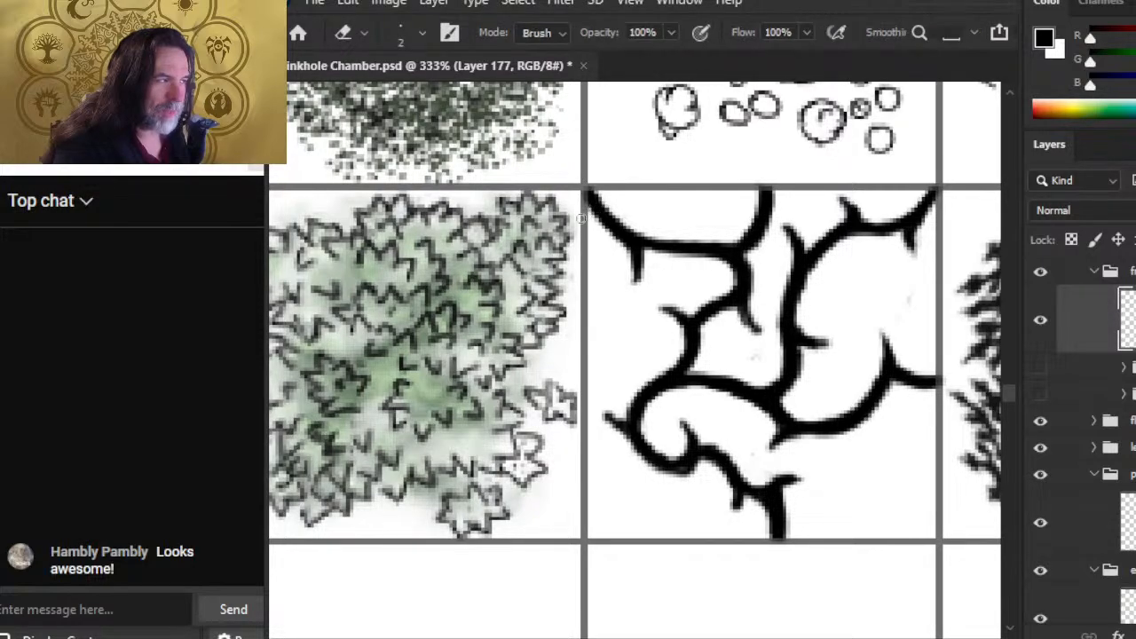
{"action": "key", "text": "b"}
{"action": "key", "text": "e"}
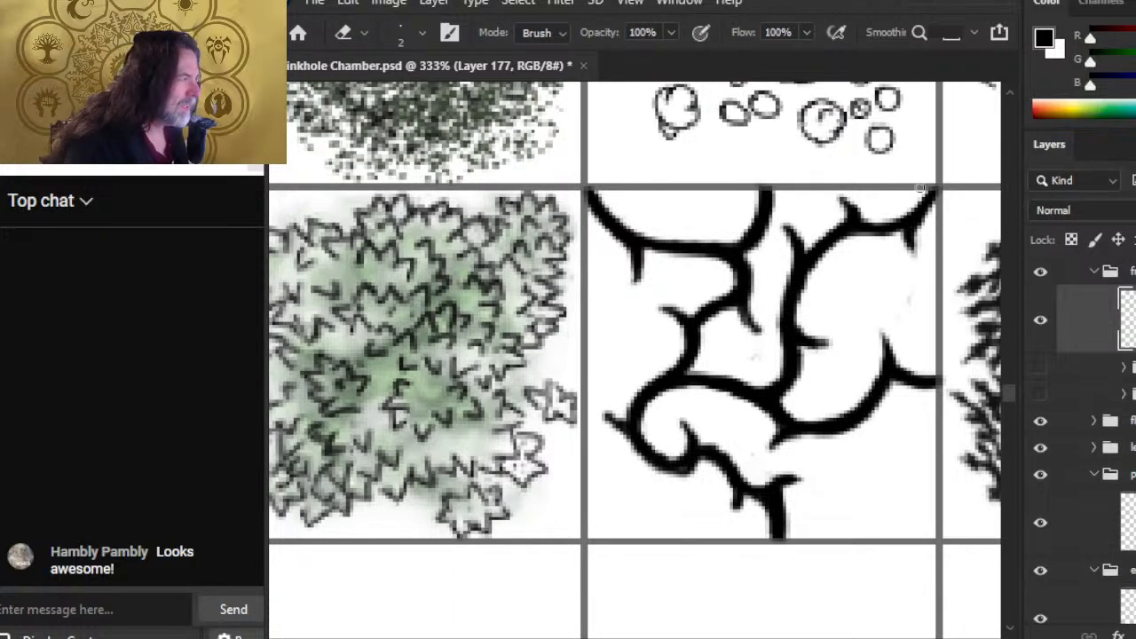
{"action": "mouse_move", "coordinate": [759, 189]}
{"action": "left_mouse_down"}
{"action": "mouse_move", "coordinate": [738, 253]}
{"action": "mouse_move", "coordinate": [752, 234]}
{"action": "mouse_move", "coordinate": [736, 241]}
{"action": "mouse_move", "coordinate": [764, 255]}
{"action": "left_mouse_up"}
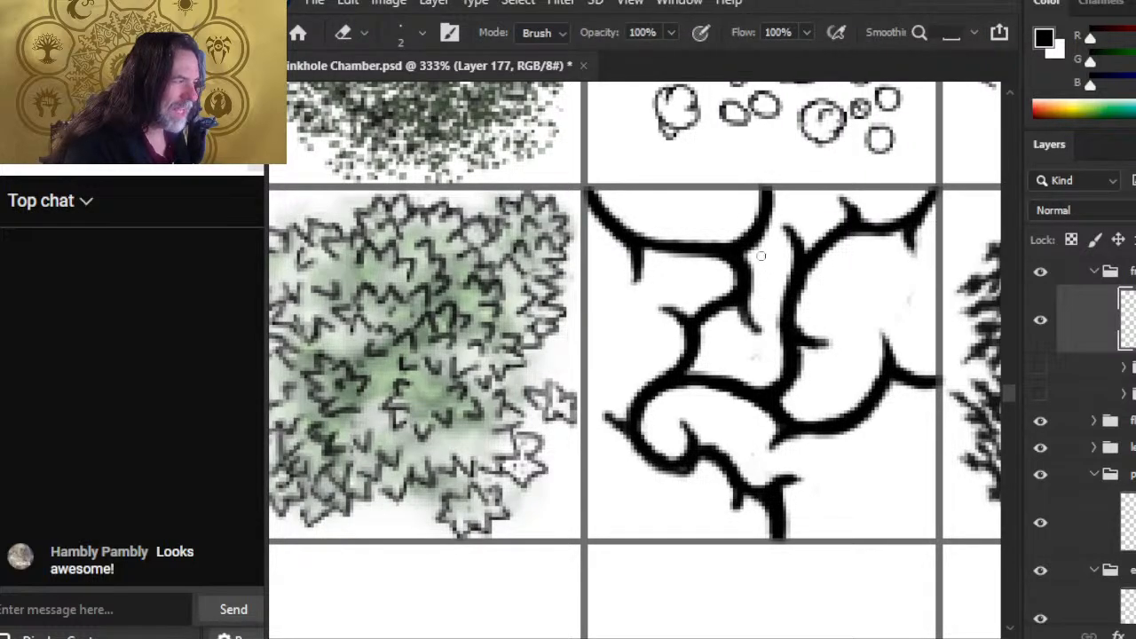
- Erase along the vine near the swatch's bottom edge to narrow the small downward thorn and its branch
{"action": "key", "text": "ctrl+space"}
{"action": "left_click_drag", "start_coordinate": [832, 273], "coordinate": [781, 275]}
{"action": "mouse_move", "coordinate": [808, 341]}
{"action": "left_mouse_down"}
{"action": "mouse_move", "coordinate": [654, 267]}
{"action": "mouse_move", "coordinate": [730, 321]}
{"action": "left_mouse_up"}
{"action": "key", "text": "ctrl+space"}
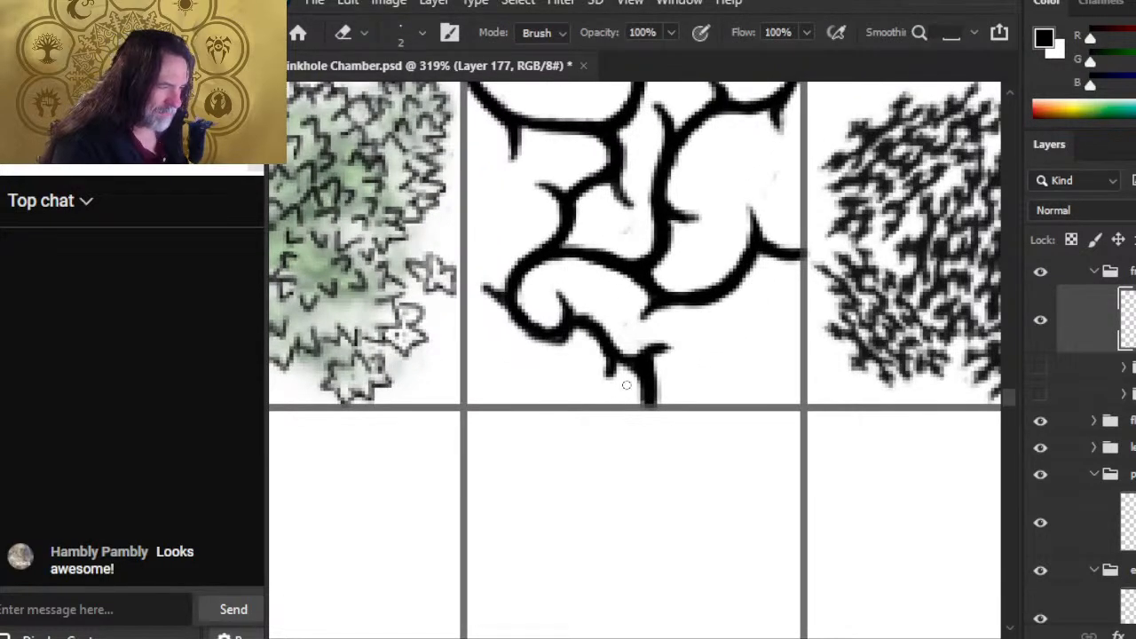
{"action": "left_click_drag", "start_coordinate": [626, 385], "coordinate": [623, 367]}
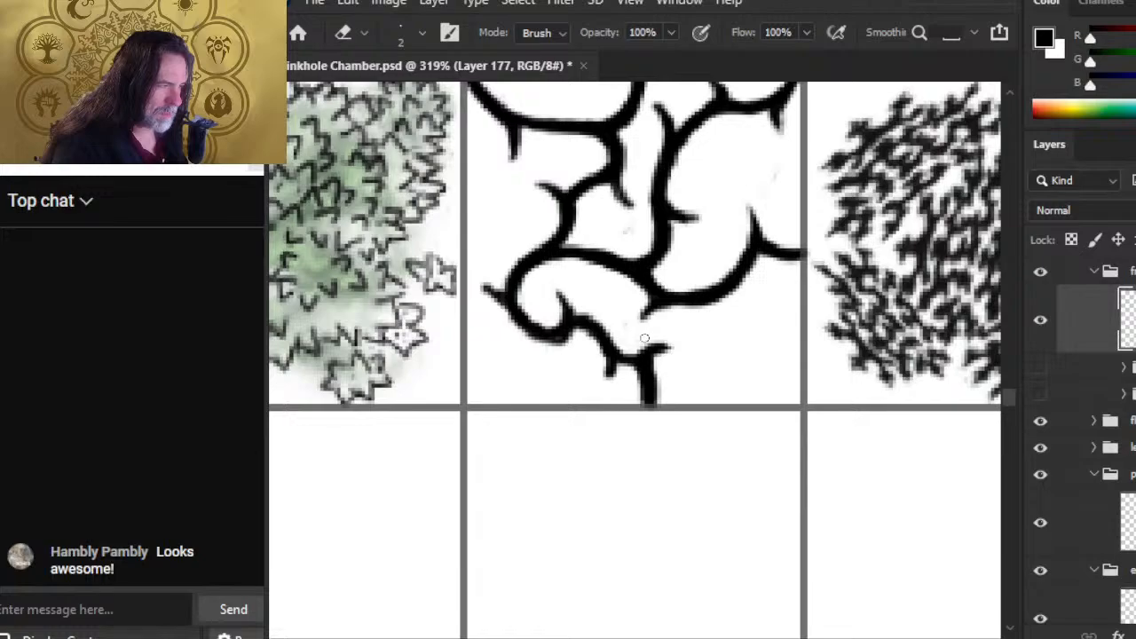
{"action": "key", "text": "b"}
{"action": "key", "text": "e"}
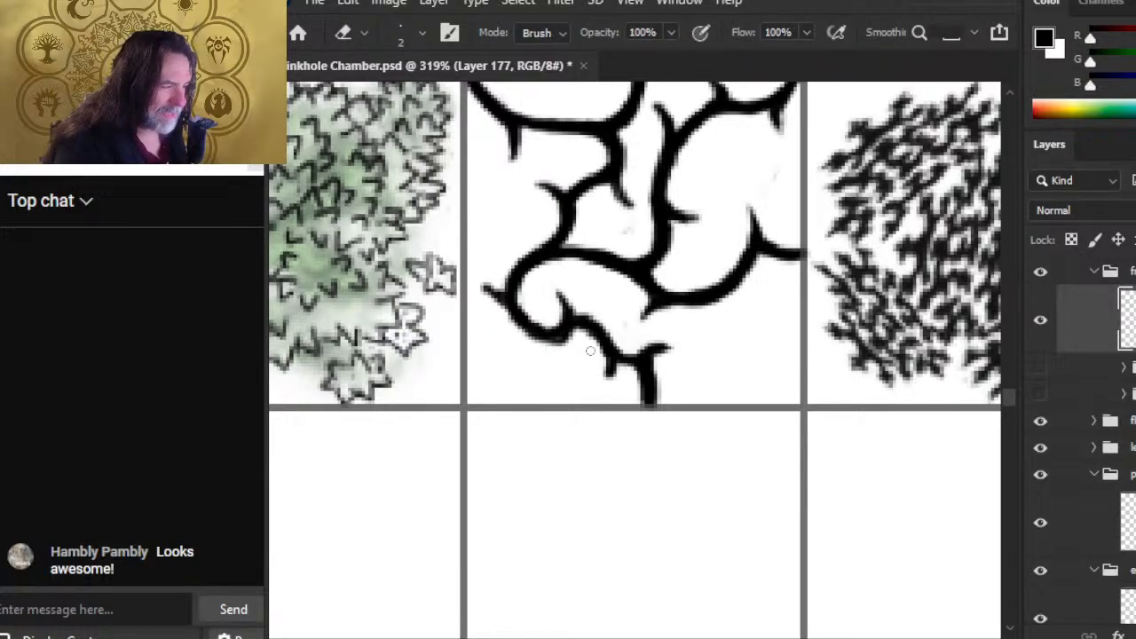
{"action": "left_click_drag", "start_coordinate": [598, 348], "coordinate": [608, 376]}
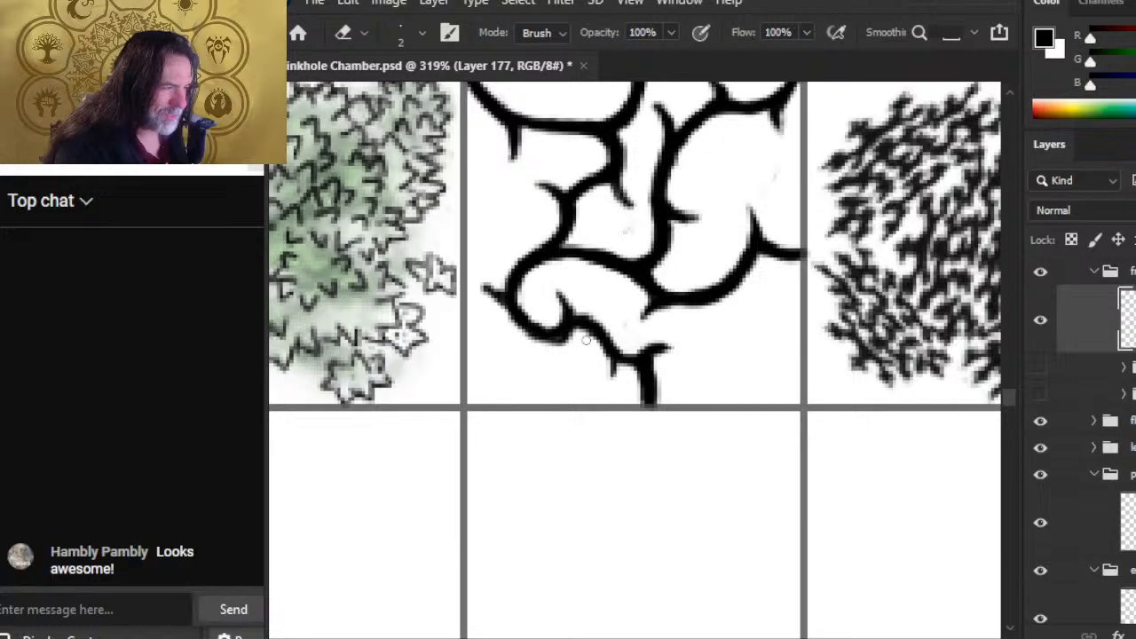
- Repaint the lower branch above the downward thorn with the size-3 brush and trim its edges with the eraser
{"action": "key", "text": "b"}
{"action": "left_click_drag", "start_coordinate": [593, 331], "coordinate": [608, 354]}
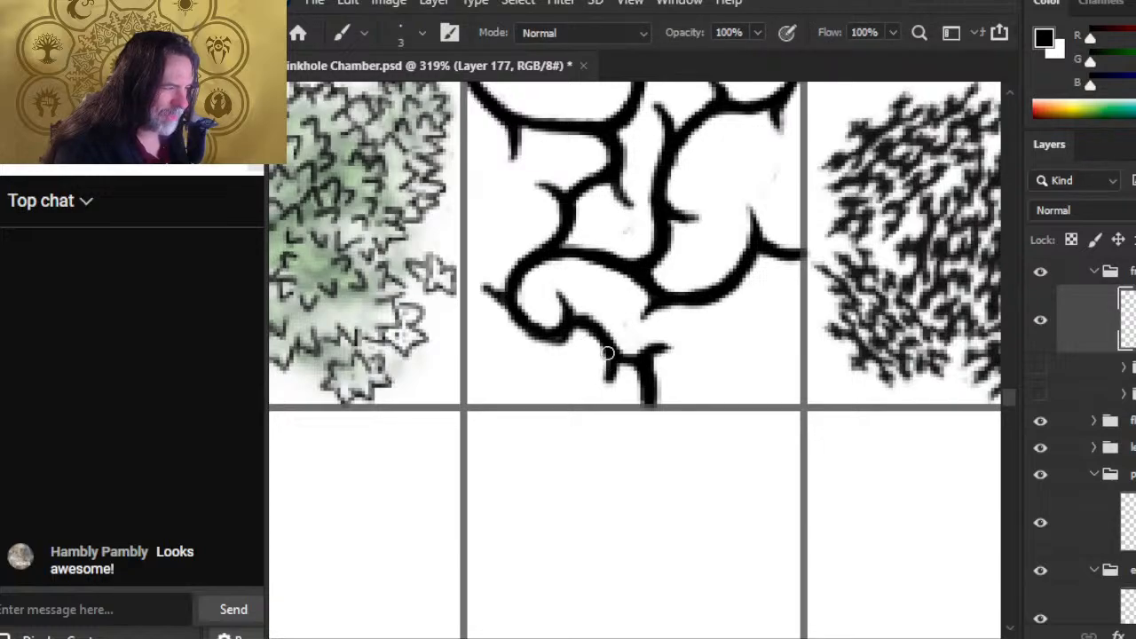
{"action": "key", "text": "e"}
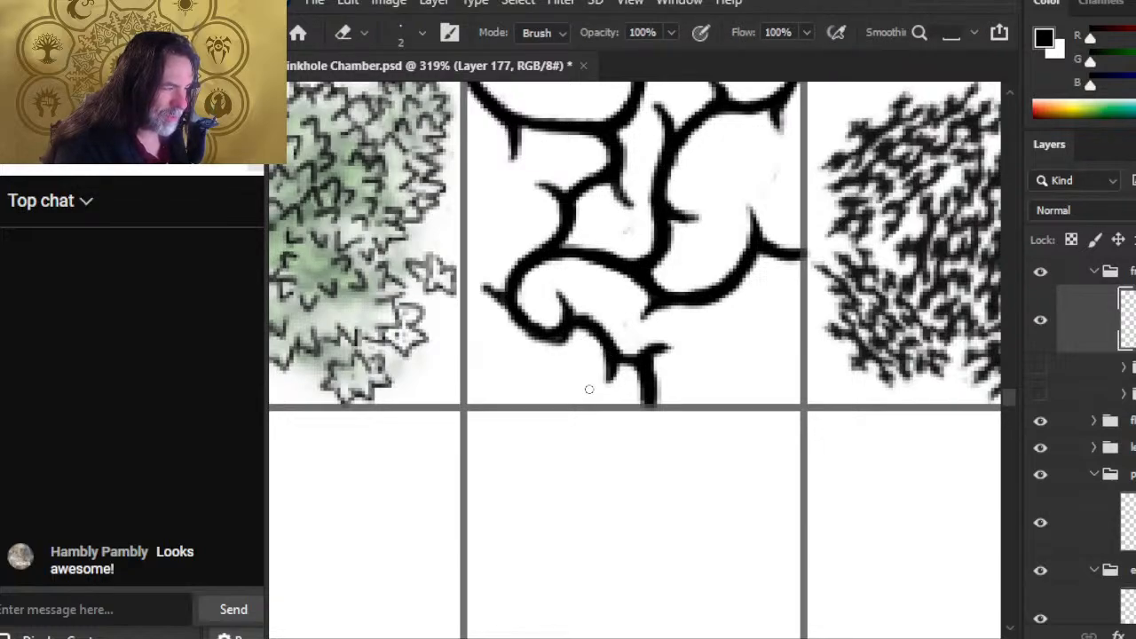
{"action": "key", "text": "b"}
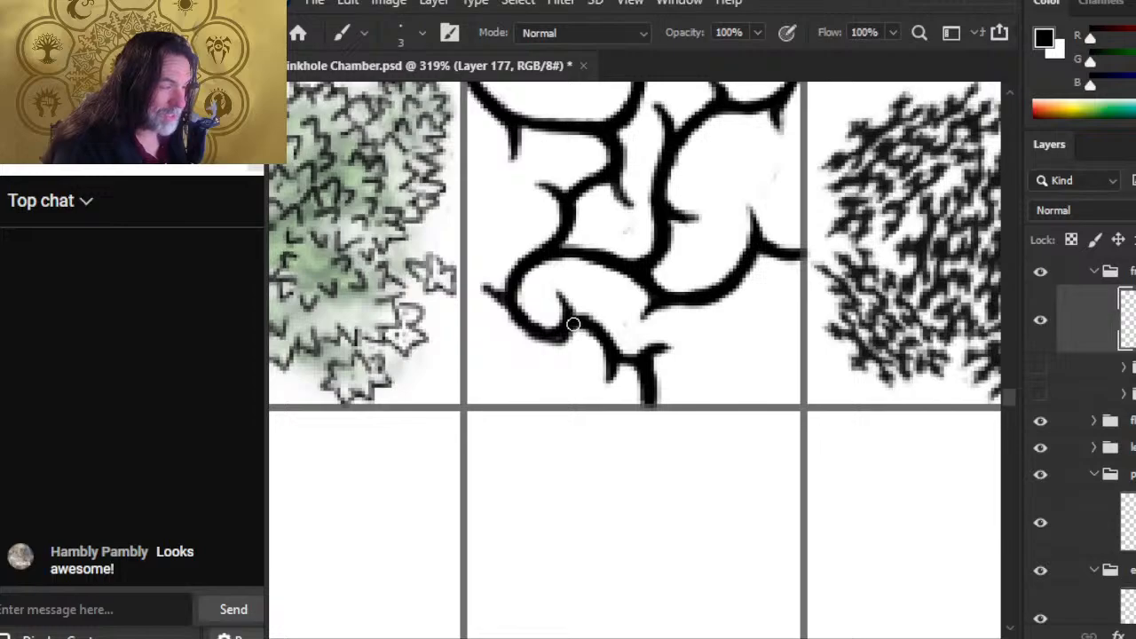
{"action": "key", "text": "e"}
{"action": "key", "text": "b"}
{"action": "key", "text": "e"}
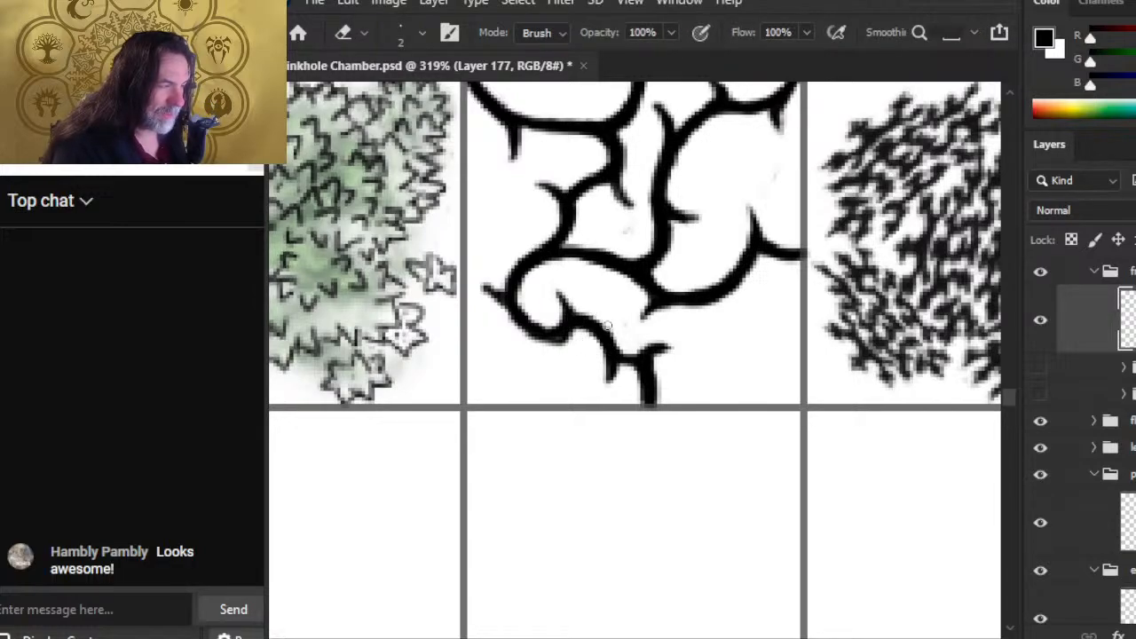
- Thicken the curled vine loop at the swatch's lower left with the brush and smooth its inner and outer edges
{"action": "key", "text": "b"}
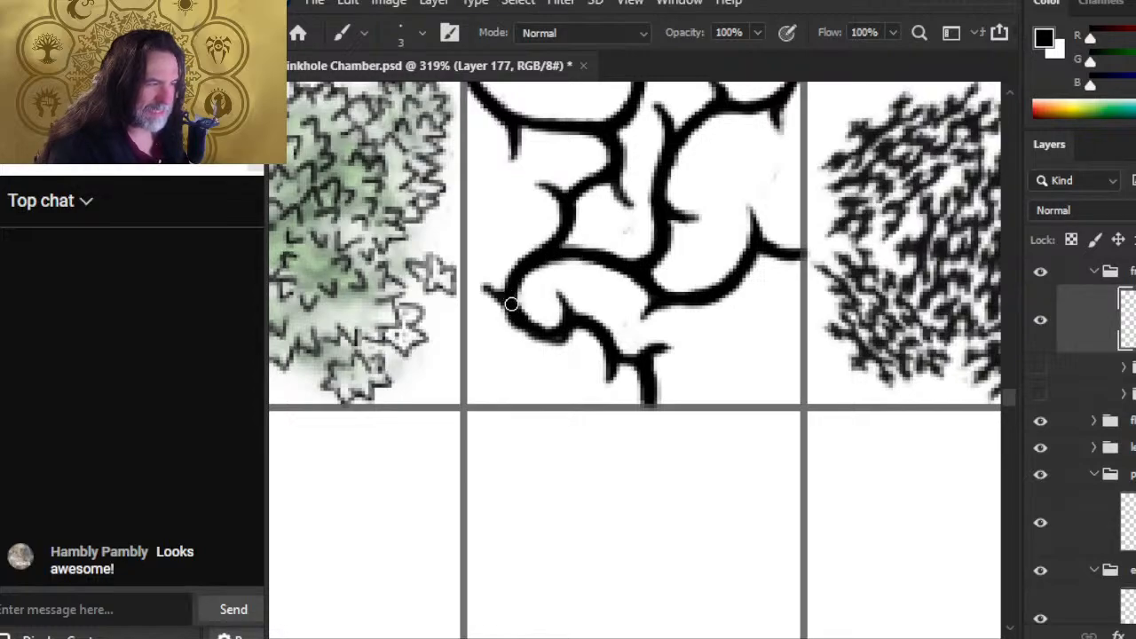
{"action": "key", "text": "e"}
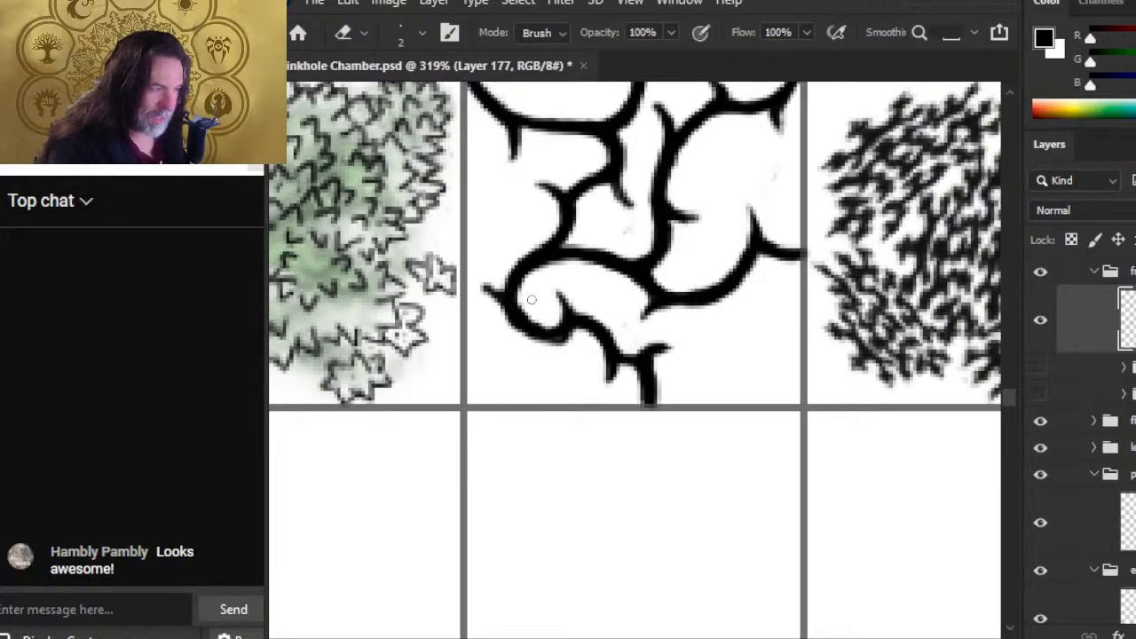
{"action": "key", "text": "b"}
{"action": "left_click_drag", "start_coordinate": [507, 312], "coordinate": [563, 332]}
{"action": "key", "text": "e"}
{"action": "left_click_drag", "start_coordinate": [524, 295], "coordinate": [530, 313]}
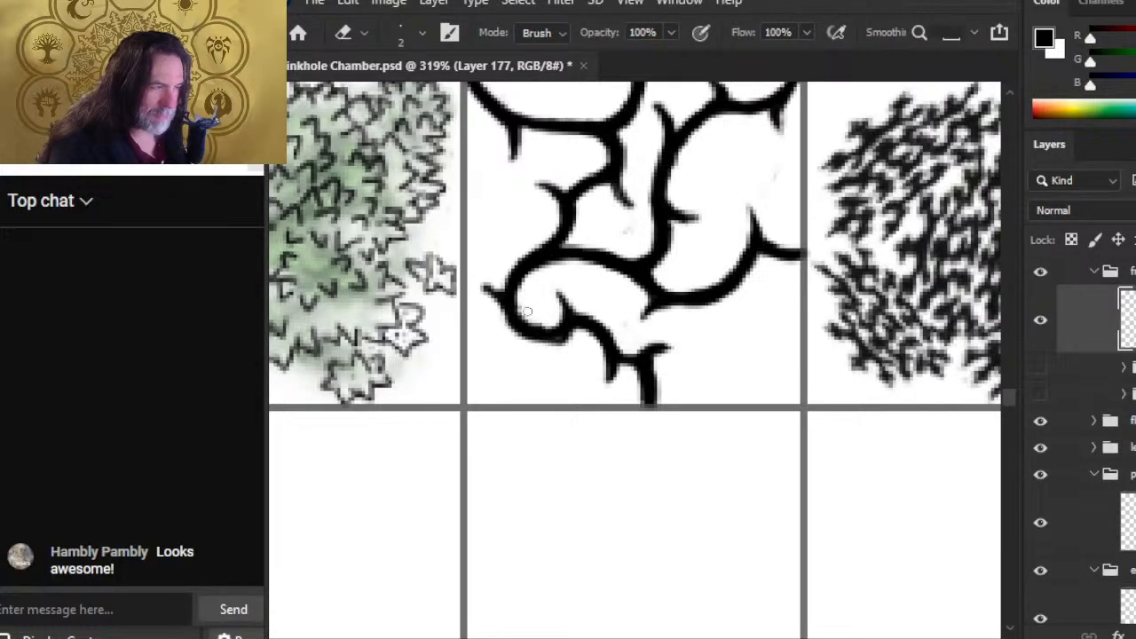
{"action": "key", "text": "b"}
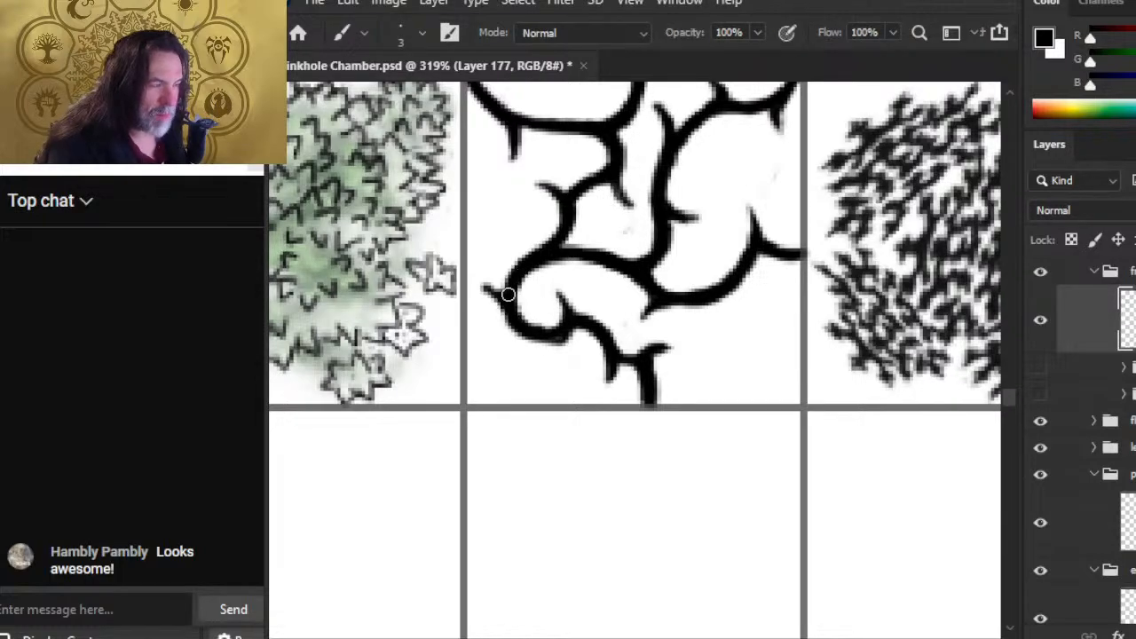
{"action": "key", "text": "e"}
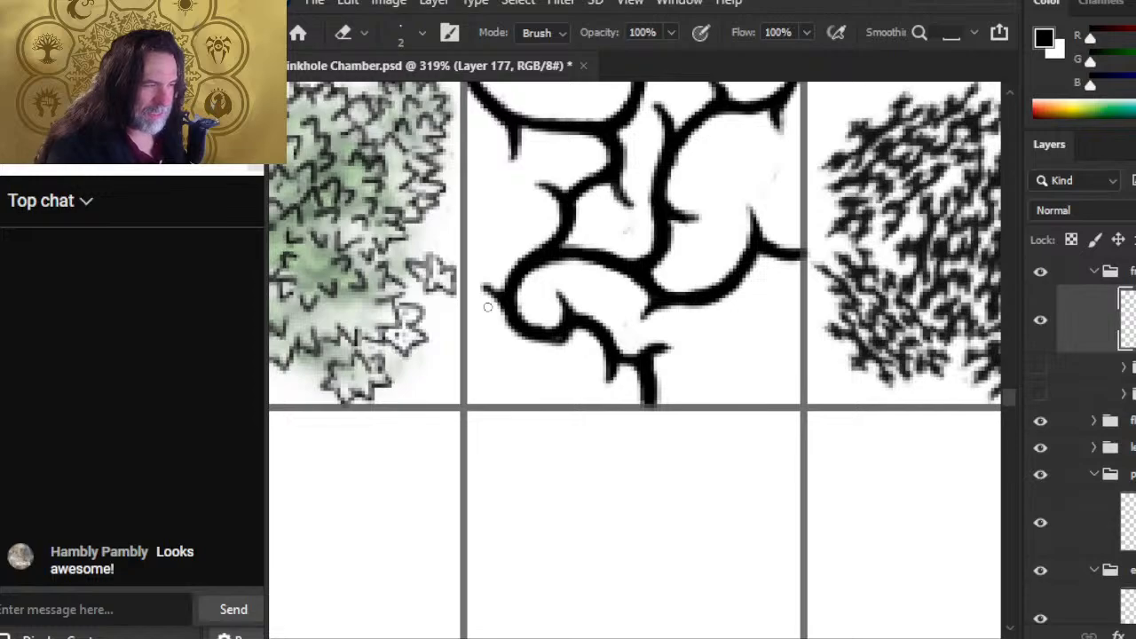
- Taper the thorns in the swatch's middle with the eraser and brush over the branch running to the right edge
{"action": "left_click_drag", "start_coordinate": [630, 186], "coordinate": [644, 216]}
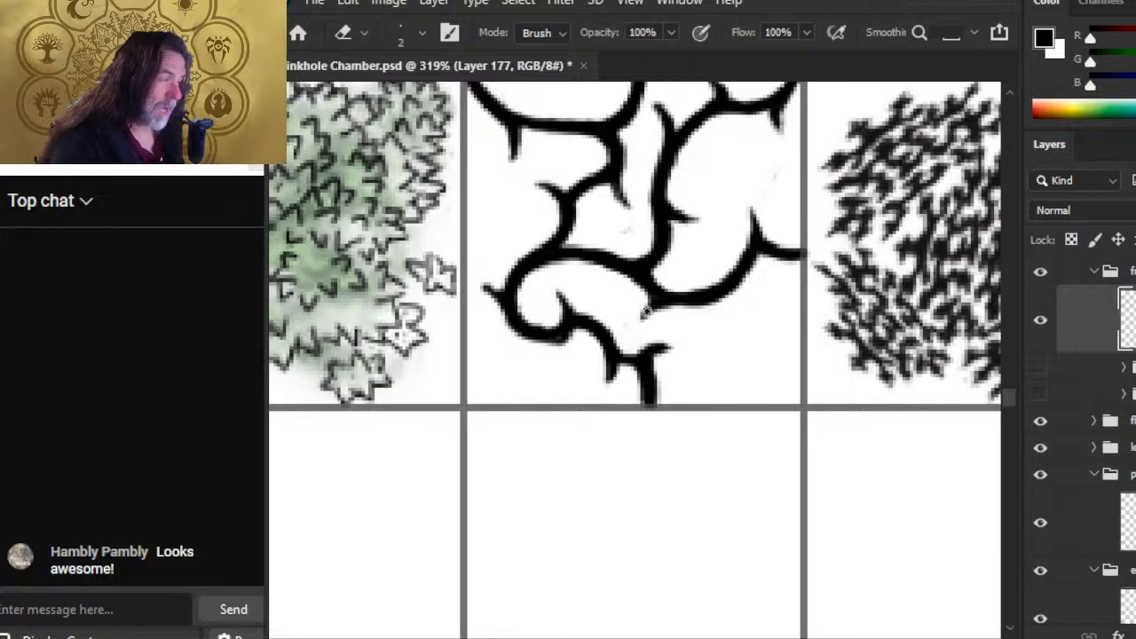
{"action": "key", "text": "b"}
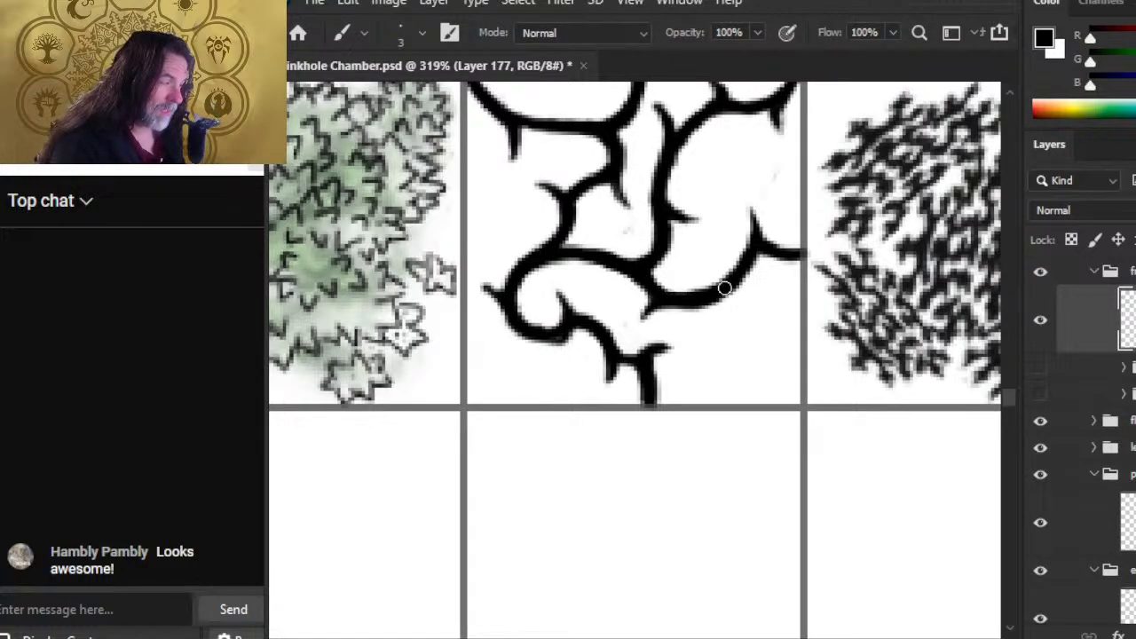
{"action": "mouse_move", "coordinate": [727, 291]}
{"action": "left_mouse_down"}
{"action": "mouse_move", "coordinate": [753, 252]}
{"action": "mouse_move", "coordinate": [814, 254]}
{"action": "mouse_move", "coordinate": [809, 269]}
{"action": "left_mouse_up"}
{"action": "key", "text": "e"}
- Reshape the upper-right corner vine and its downward thorn by alternately brushing and erasing its edges
{"action": "left_click_drag", "start_coordinate": [782, 193], "coordinate": [690, 391]}
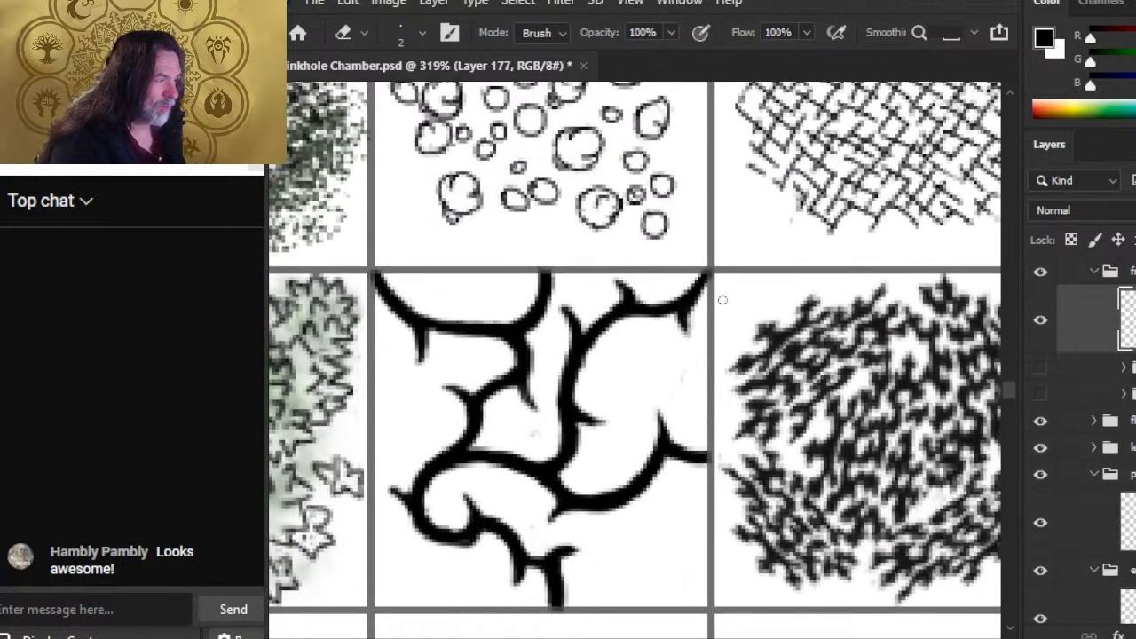
{"action": "key", "text": "b"}
{"action": "mouse_move", "coordinate": [653, 312]}
{"action": "left_mouse_down"}
{"action": "mouse_move", "coordinate": [708, 300]}
{"action": "mouse_move", "coordinate": [690, 323]}
{"action": "mouse_move", "coordinate": [681, 315]}
{"action": "left_mouse_up"}
{"action": "key", "text": "e"}
{"action": "key", "text": "b"}
{"action": "key", "text": "e"}
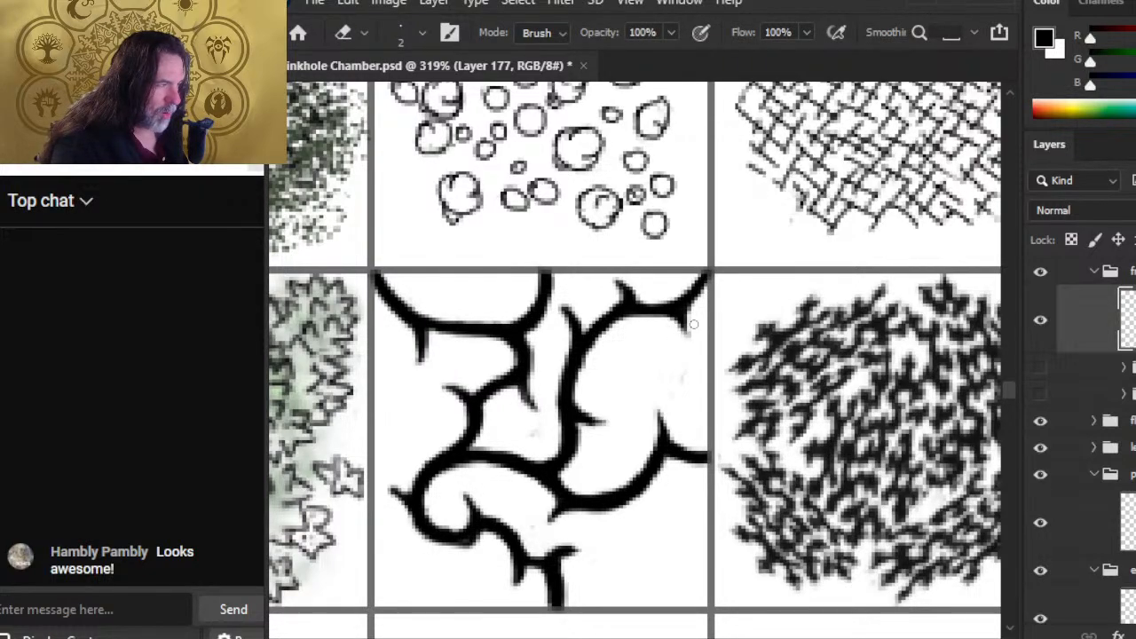
{"action": "key", "text": "b"}
{"action": "left_click_drag", "start_coordinate": [664, 310], "coordinate": [685, 334]}
{"action": "key", "text": "e"}
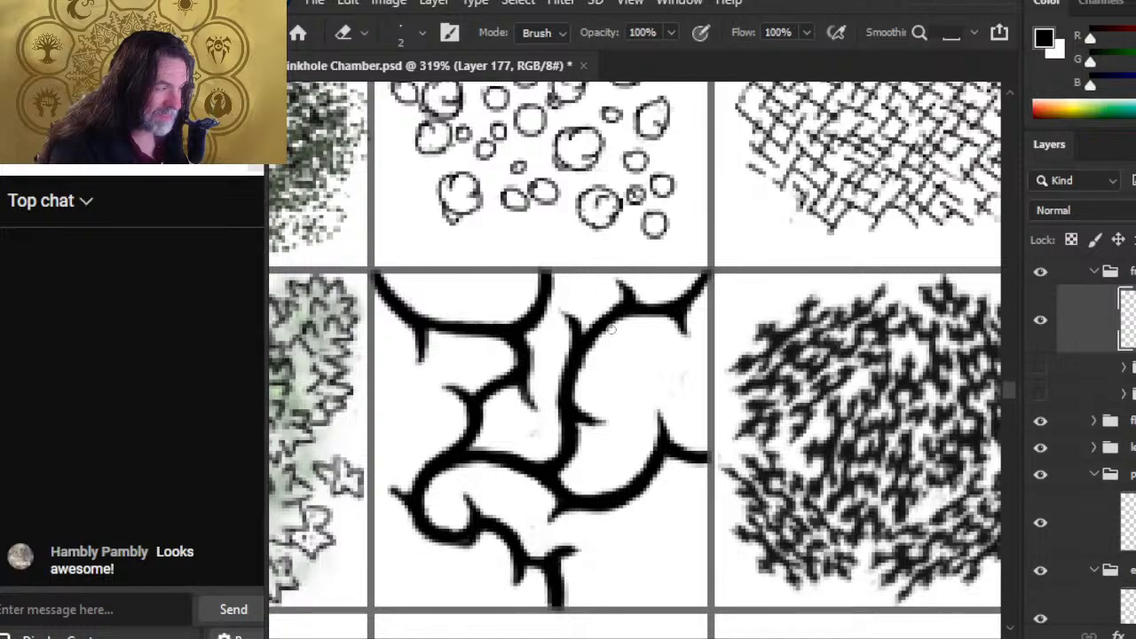
- Refine the branches along the swatch's upper edge by alternating the size-3 brush with the size-2 eraser
{"action": "key", "text": "b"}
{"action": "key", "text": "e"}
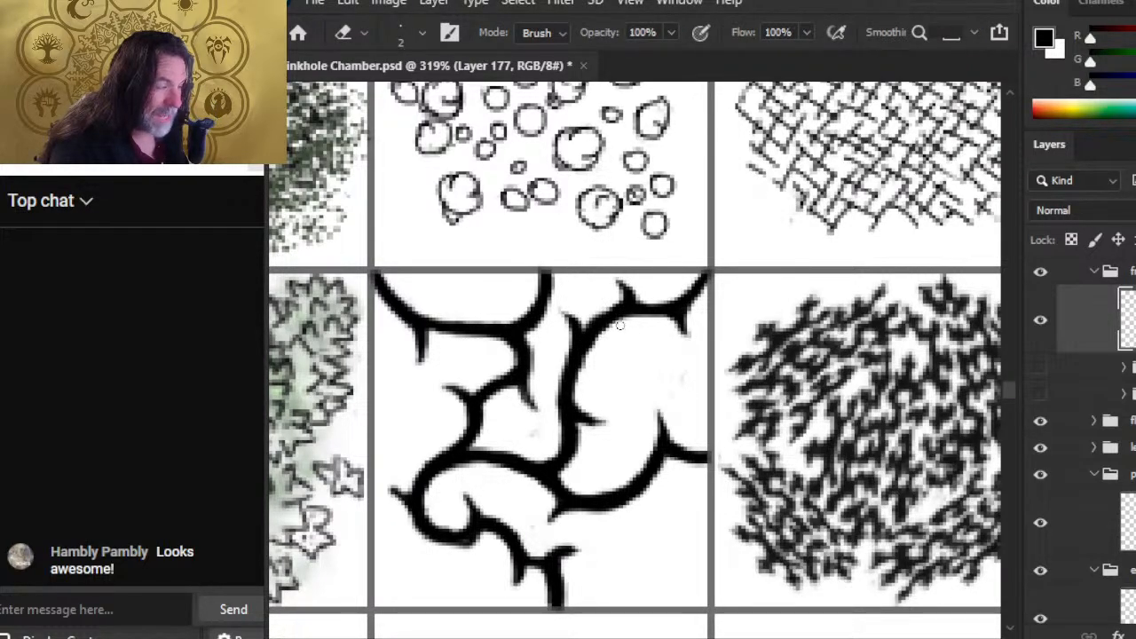
{"action": "key", "text": "b"}
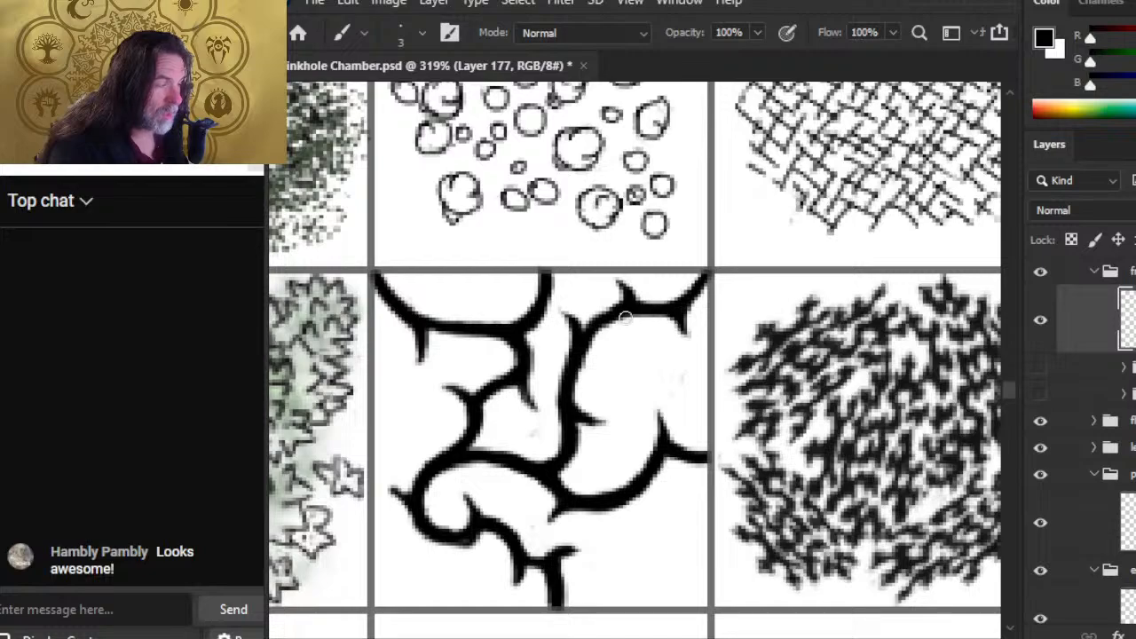
{"action": "key", "text": "e"}
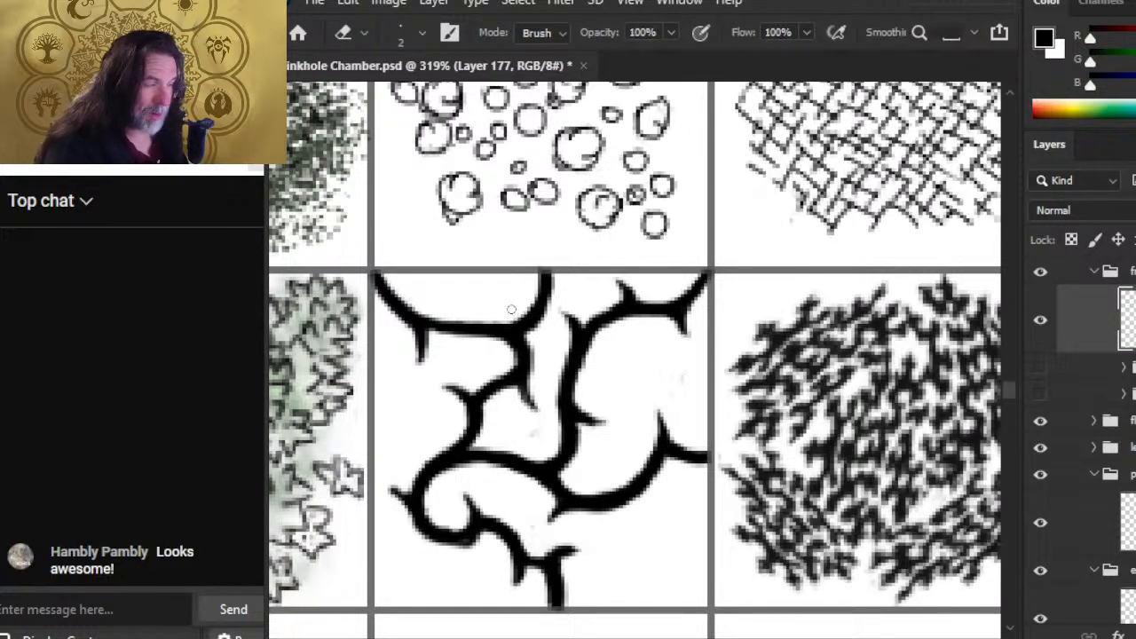
{"action": "key", "text": "b"}
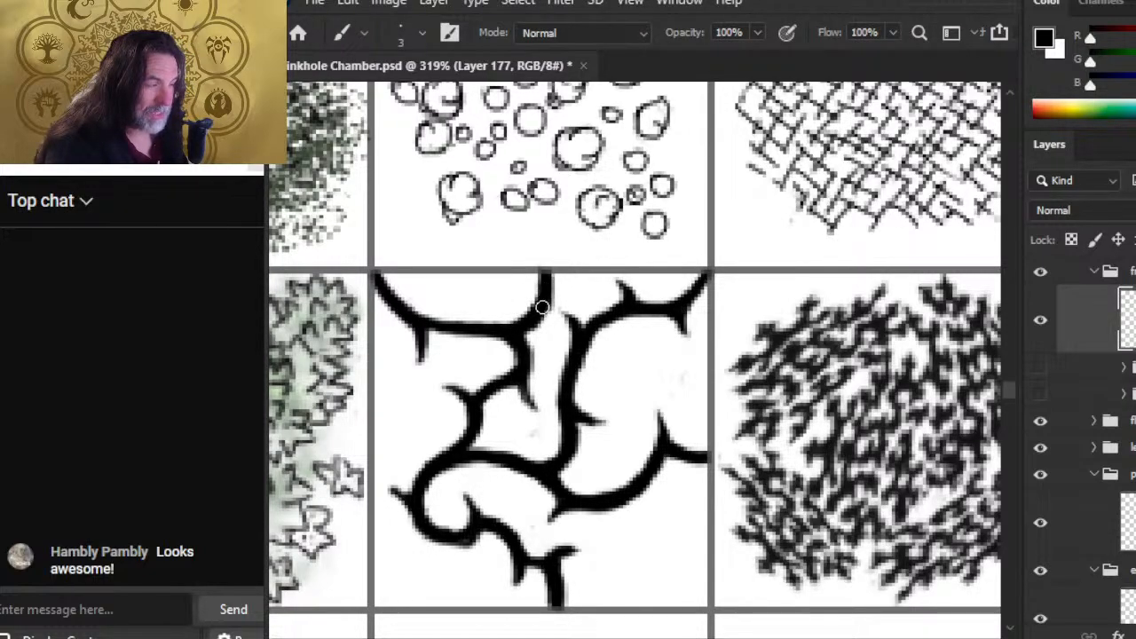
{"action": "key", "text": "e"}
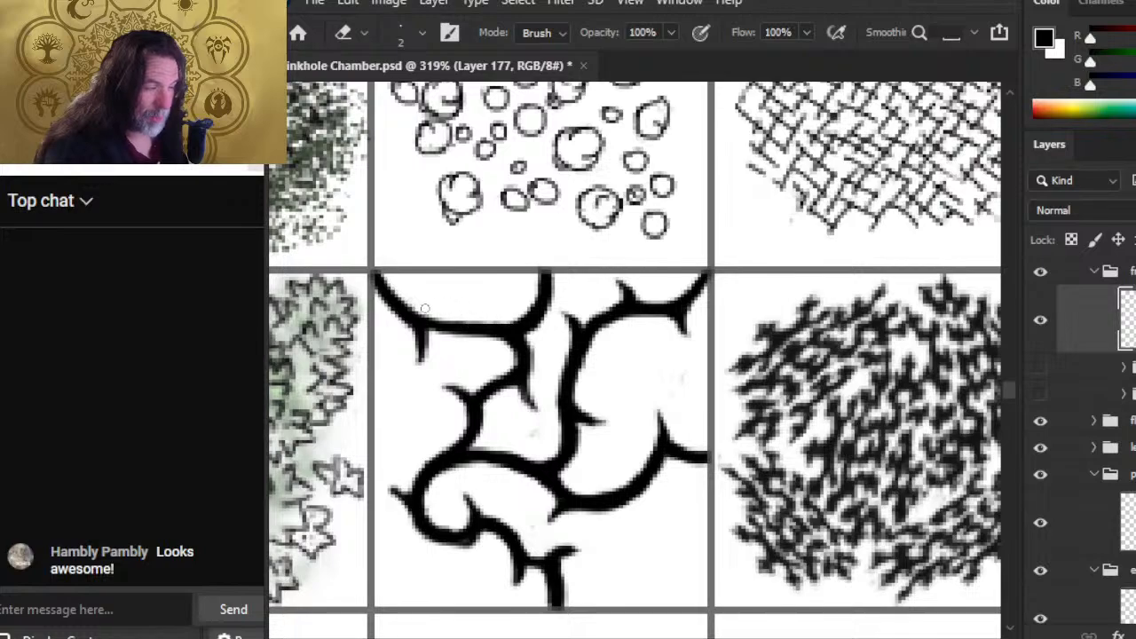
{"action": "key", "text": "b"}
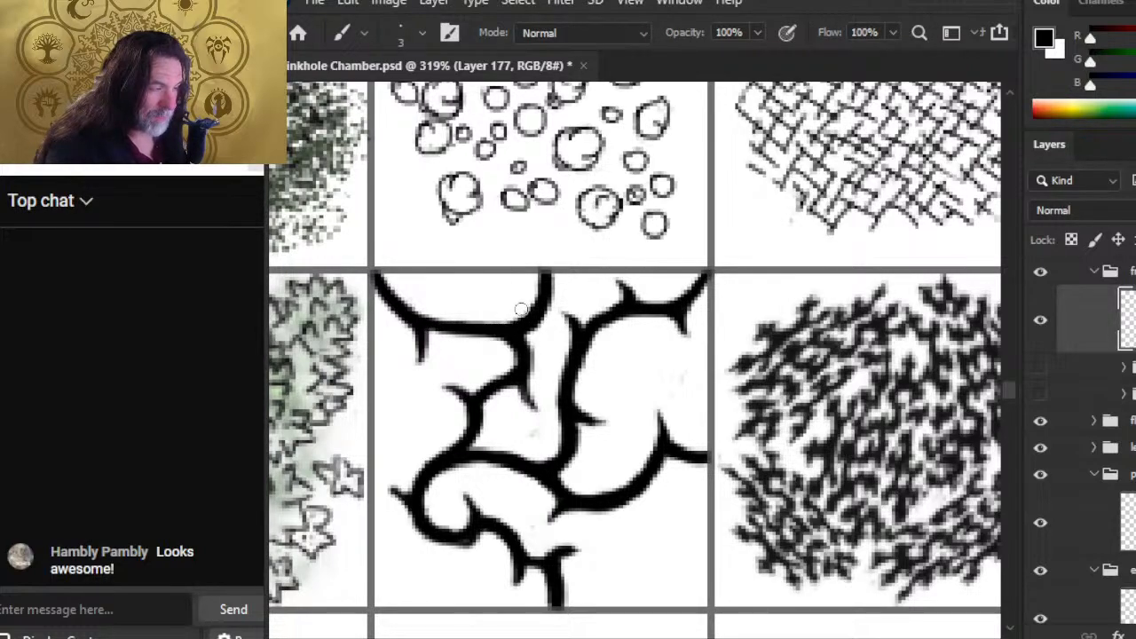
{"action": "key", "text": "e"}
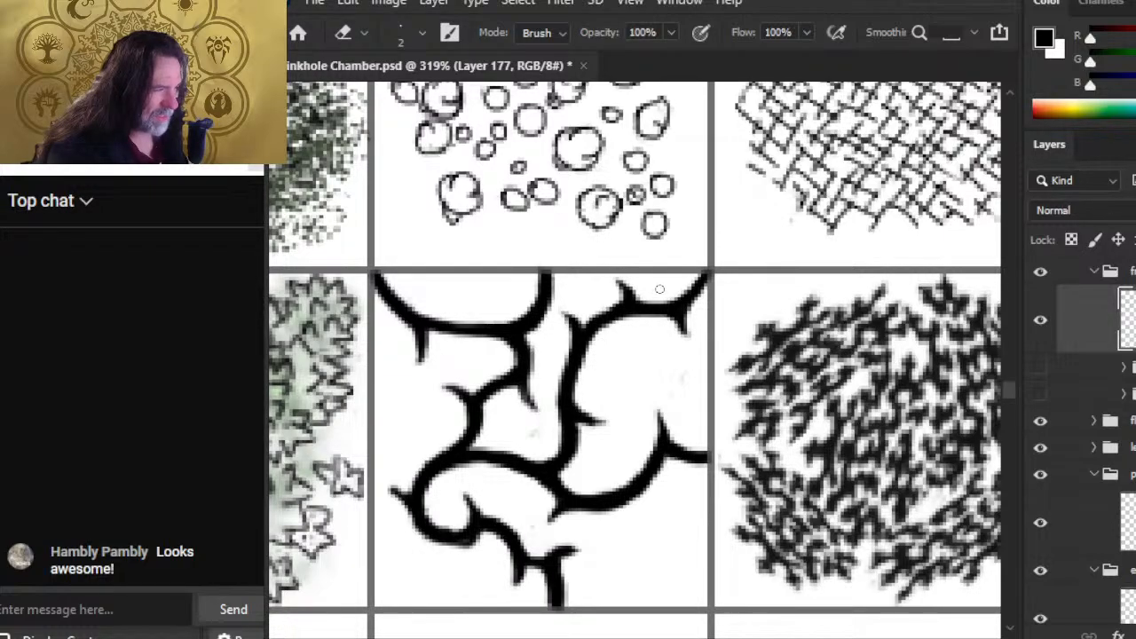
- Examine the chamber map's ground texture around the purple puddles and the ruined stone structure
{"action": "key", "text": "z"}
{"action": "mouse_move", "coordinate": [705, 362]}
{"action": "left_mouse_down"}
{"action": "mouse_move", "coordinate": [589, 350]}
{"action": "mouse_move", "coordinate": [545, 284]}
{"action": "mouse_move", "coordinate": [749, 517]}
{"action": "mouse_move", "coordinate": [735, 495]}
{"action": "left_mouse_up"}
{"action": "left_click_drag", "start_coordinate": [517, 409], "coordinate": [599, 408]}
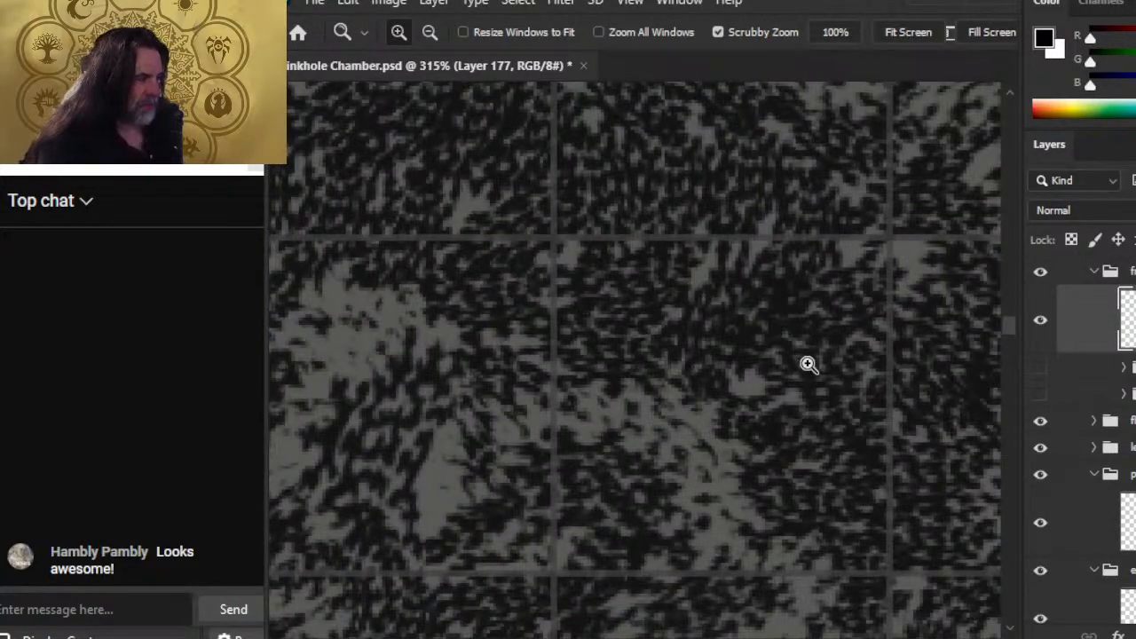
{"action": "left_click_drag", "start_coordinate": [807, 365], "coordinate": [709, 322]}
{"action": "left_click_drag", "start_coordinate": [697, 385], "coordinate": [439, 378]}
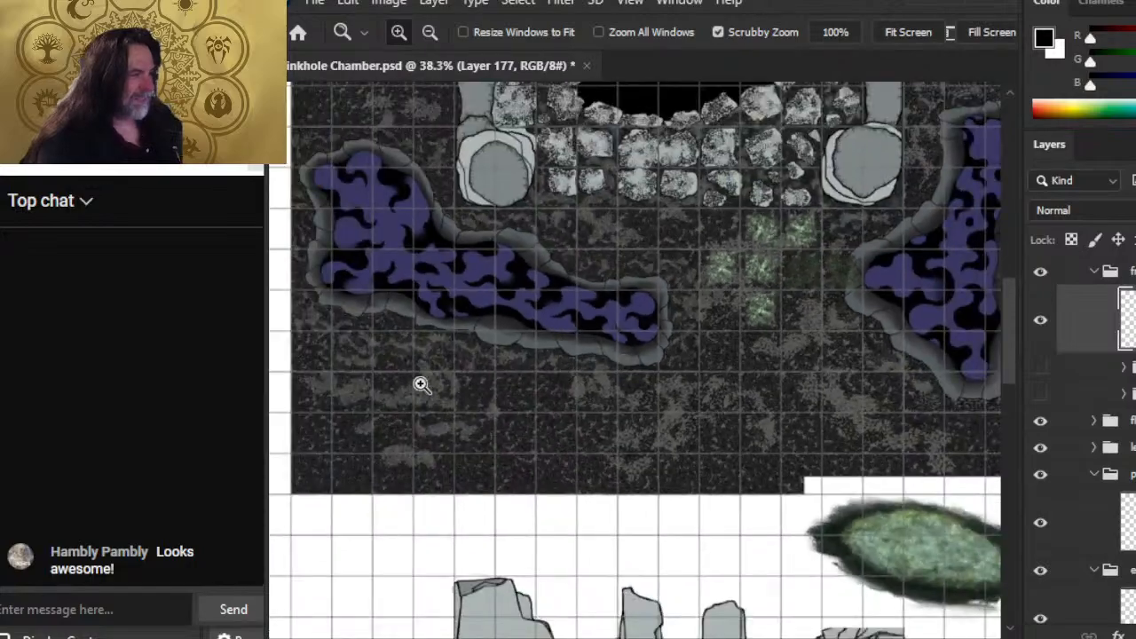
{"action": "left_click_drag", "start_coordinate": [569, 404], "coordinate": [651, 432]}
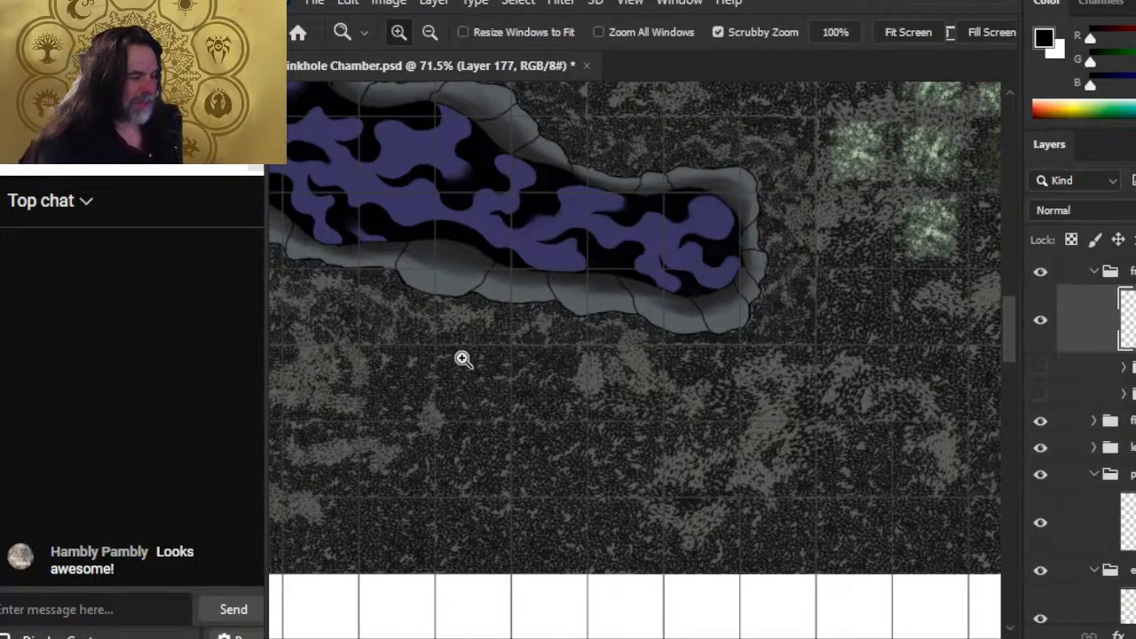
{"action": "left_click_drag", "start_coordinate": [460, 358], "coordinate": [538, 381]}
{"action": "left_click_drag", "start_coordinate": [809, 424], "coordinate": [654, 400]}
{"action": "left_click_drag", "start_coordinate": [876, 395], "coordinate": [566, 521]}
{"action": "left_click_drag", "start_coordinate": [773, 367], "coordinate": [682, 332]}
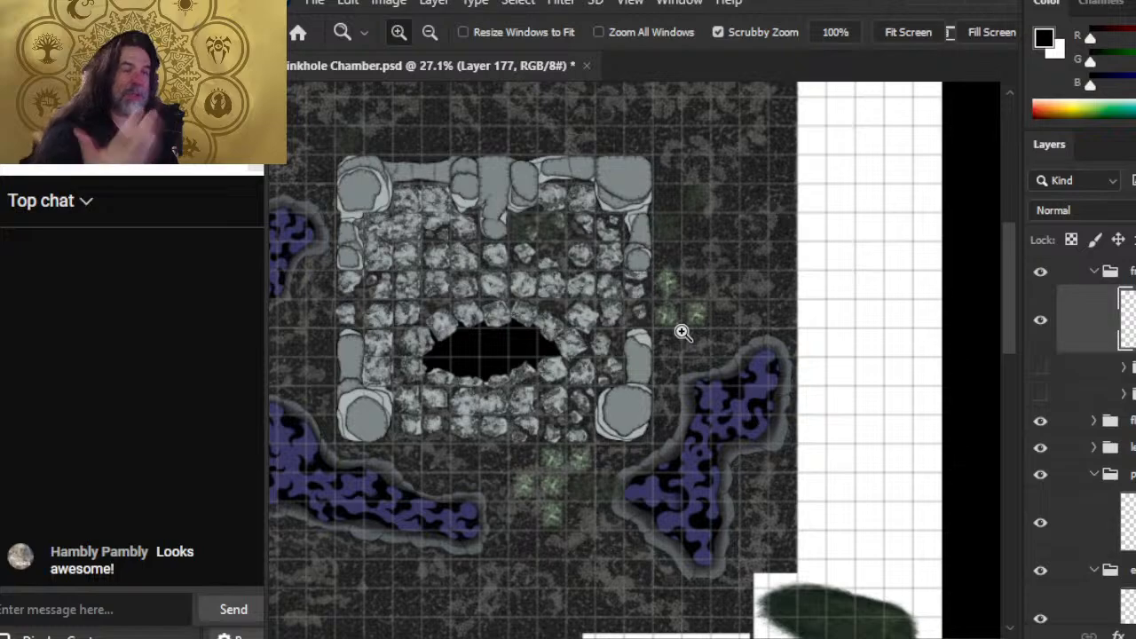
- Review the concept paintings of the forest, mushrooms and thorny ivy next to the texture swatches
{"action": "left_click_drag", "start_coordinate": [706, 334], "coordinate": [548, 5]}
{"action": "left_click_drag", "start_coordinate": [480, 462], "coordinate": [543, 253]}
{"action": "left_click_drag", "start_coordinate": [638, 248], "coordinate": [657, 338]}
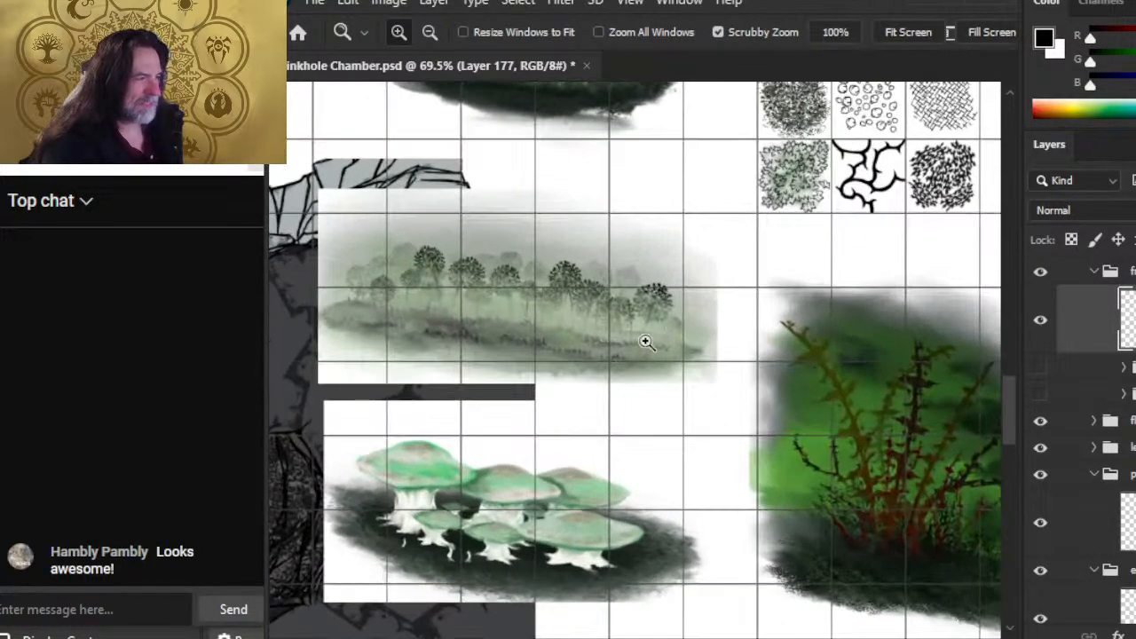
{"action": "left_click_drag", "start_coordinate": [817, 401], "coordinate": [666, 355]}
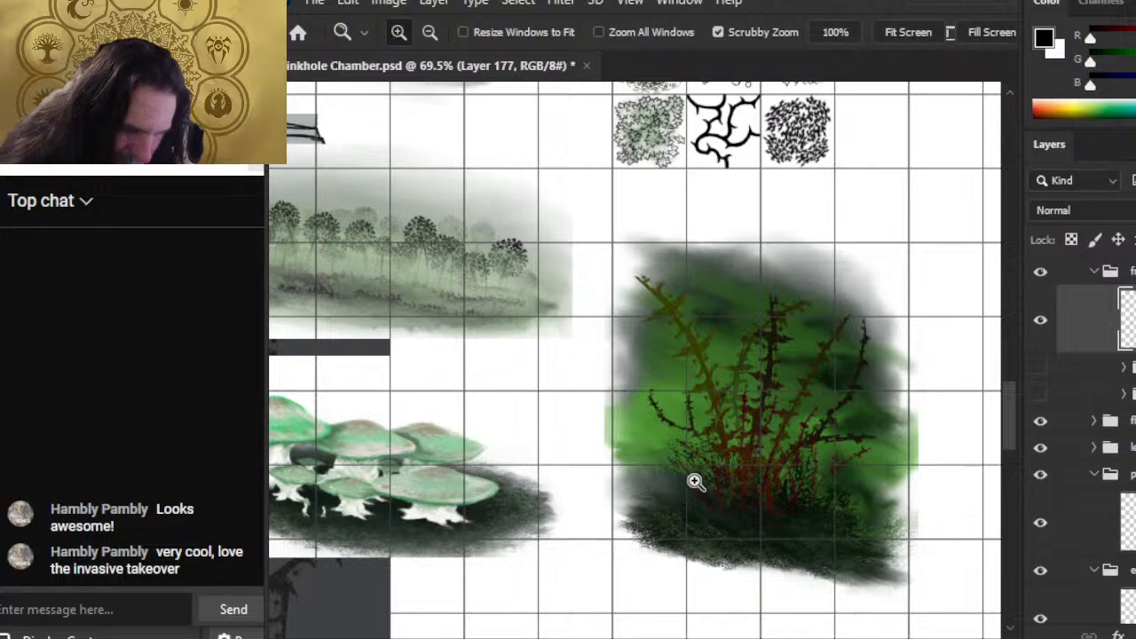
{"action": "left_click_drag", "start_coordinate": [698, 492], "coordinate": [622, 477]}
{"action": "scroll", "coordinate": [787, 394], "scroll_direction": "up", "scroll_amount": 3}
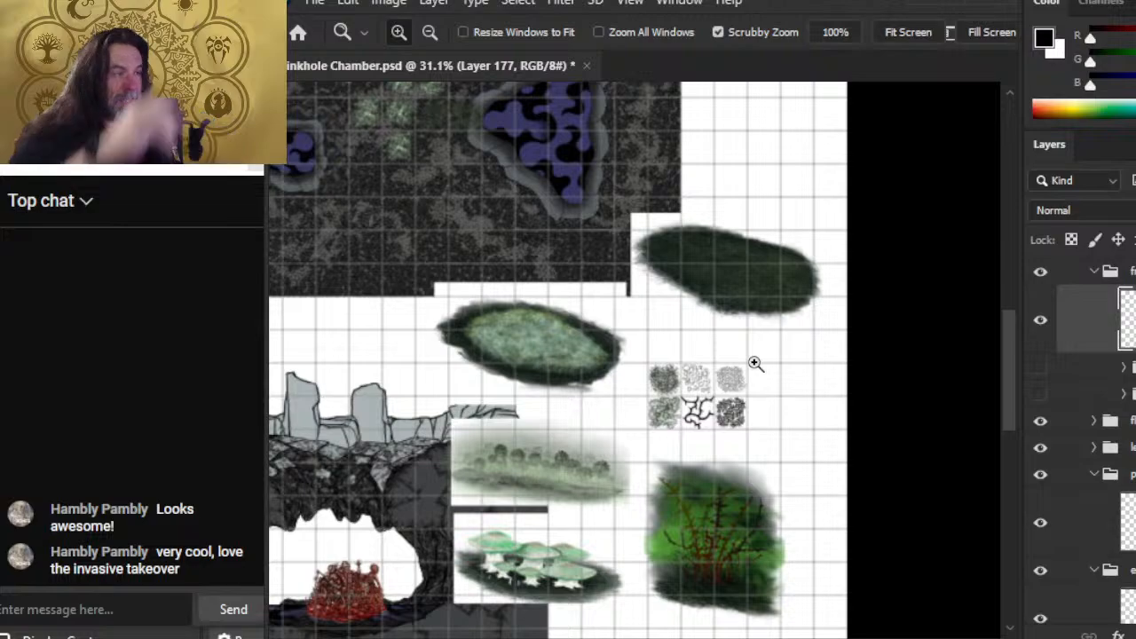
- Hide the Act 2, puddles and flora layer groups to isolate the playmat ground under the grid
{"action": "left_click_drag", "start_coordinate": [481, 192], "coordinate": [822, 534]}
{"action": "left_click_drag", "start_coordinate": [810, 266], "coordinate": [776, 341]}
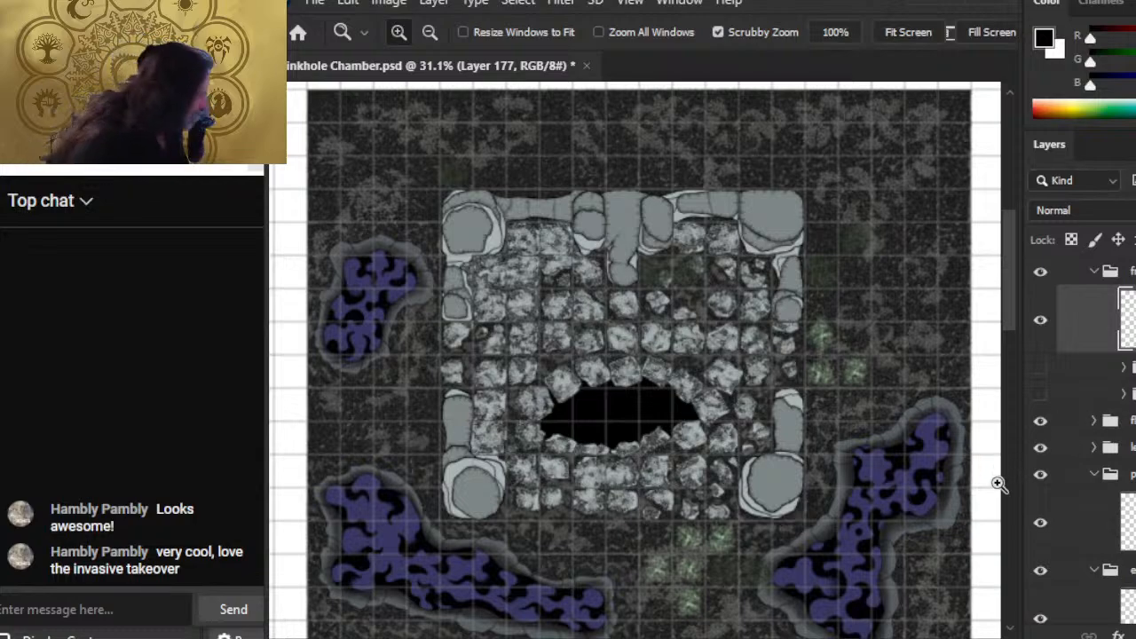
{"action": "scroll", "coordinate": [1087, 444], "scroll_direction": "down", "scroll_amount": 3}
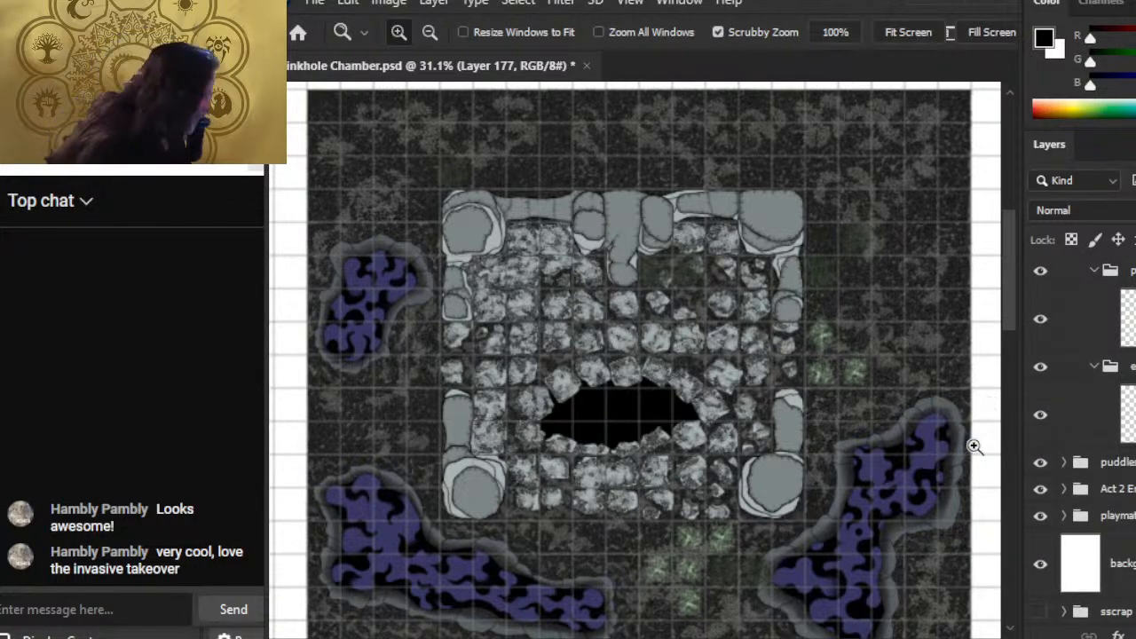
{"action": "left_click", "coordinate": [1041, 489]}
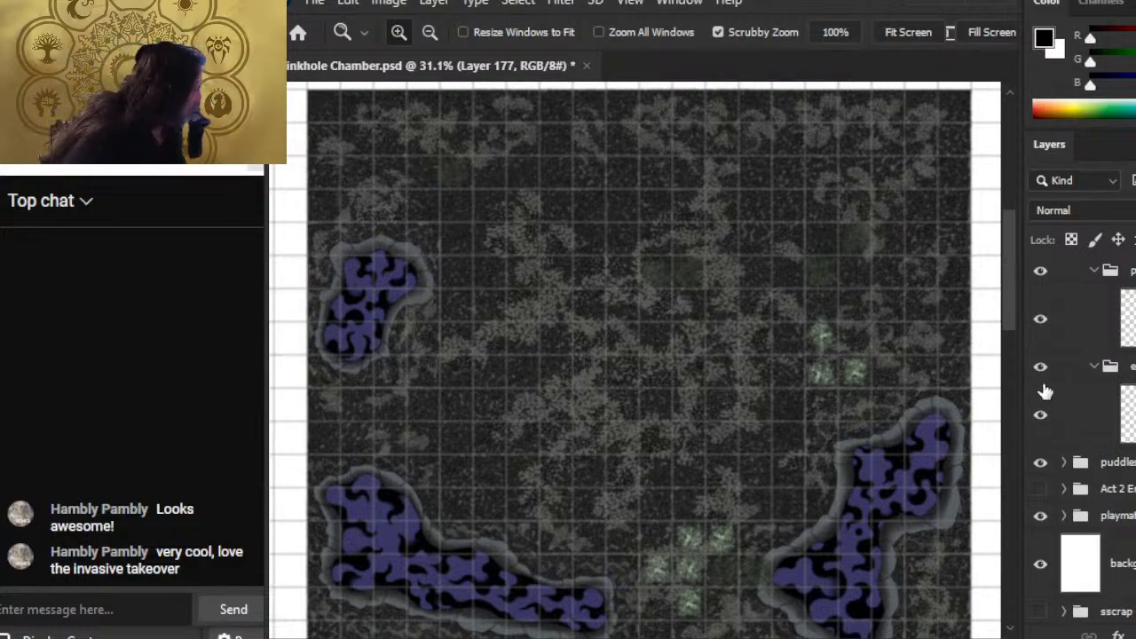
{"action": "left_click", "coordinate": [1041, 463]}
{"action": "left_click_drag", "start_coordinate": [819, 452], "coordinate": [630, 305]}
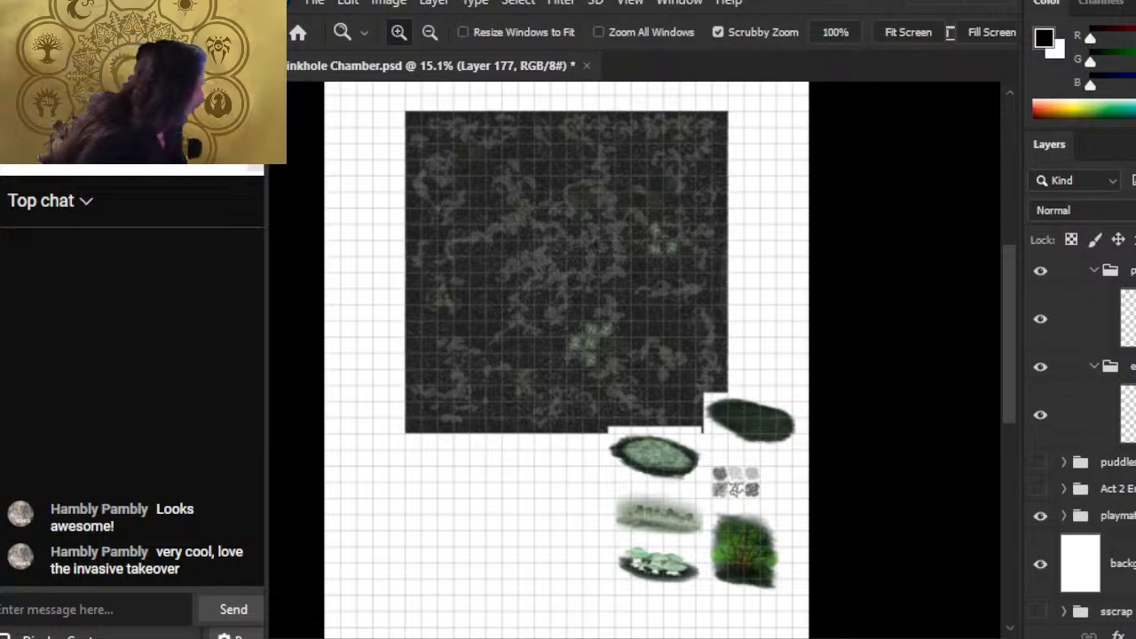
{"action": "scroll", "coordinate": [1084, 444], "scroll_direction": "up", "scroll_amount": 6}
{"action": "scroll", "coordinate": [1083, 443], "scroll_direction": "up", "scroll_amount": 4}
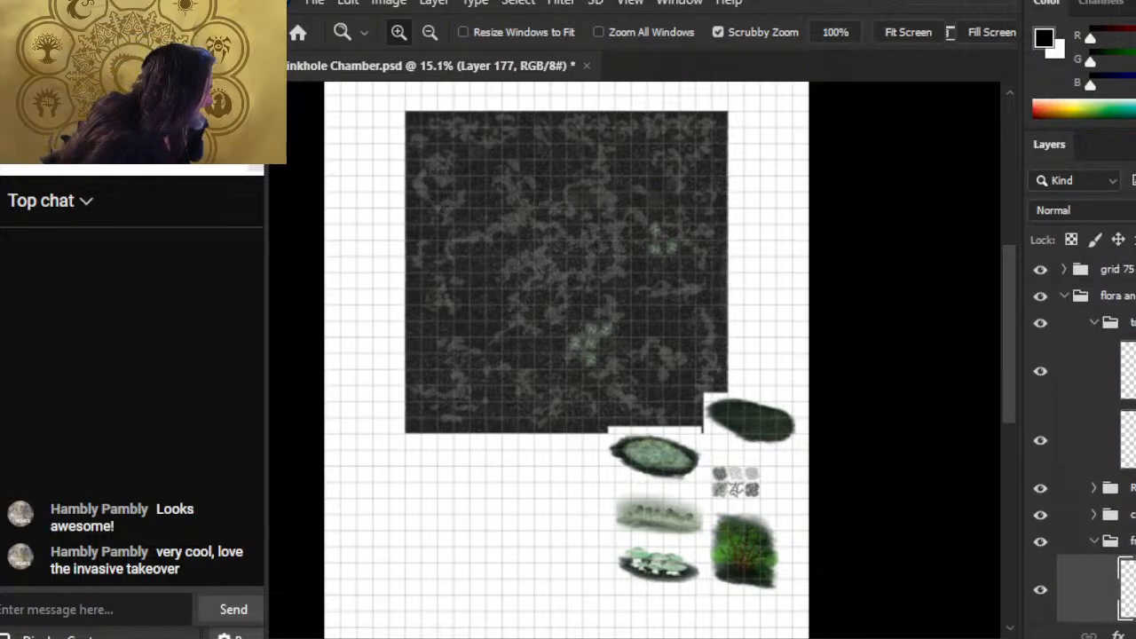
{"action": "left_click", "coordinate": [1041, 297]}
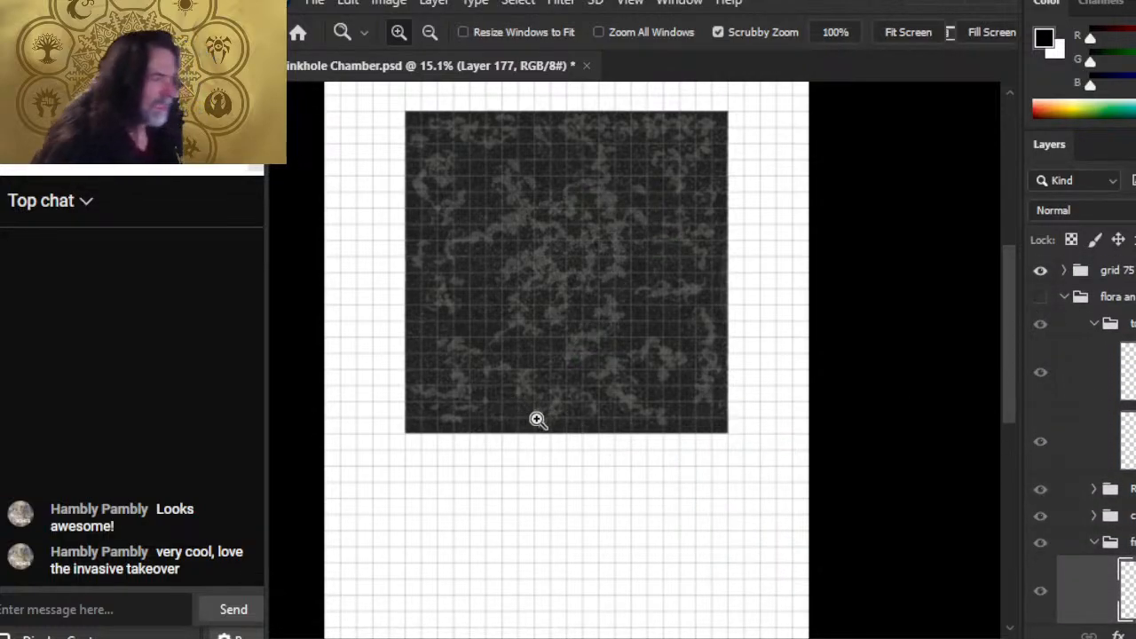
- Inspect the bare playmat ground texture up close and as a whole on the page
{"action": "left_click_drag", "start_coordinate": [558, 274], "coordinate": [668, 328]}
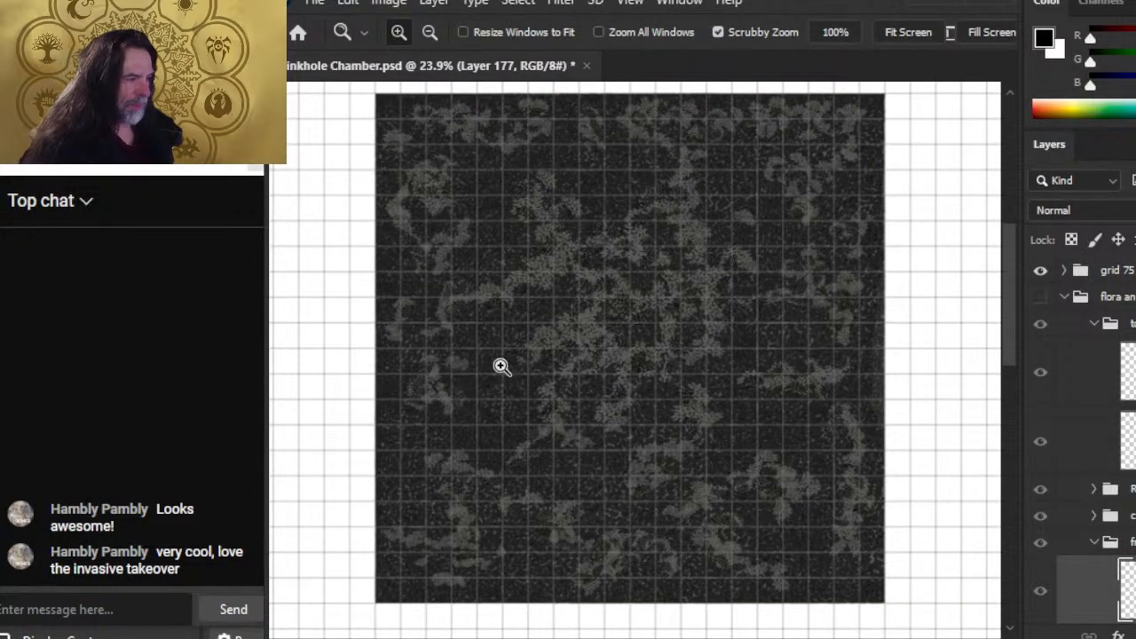
{"action": "left_click_drag", "start_coordinate": [497, 367], "coordinate": [512, 405]}
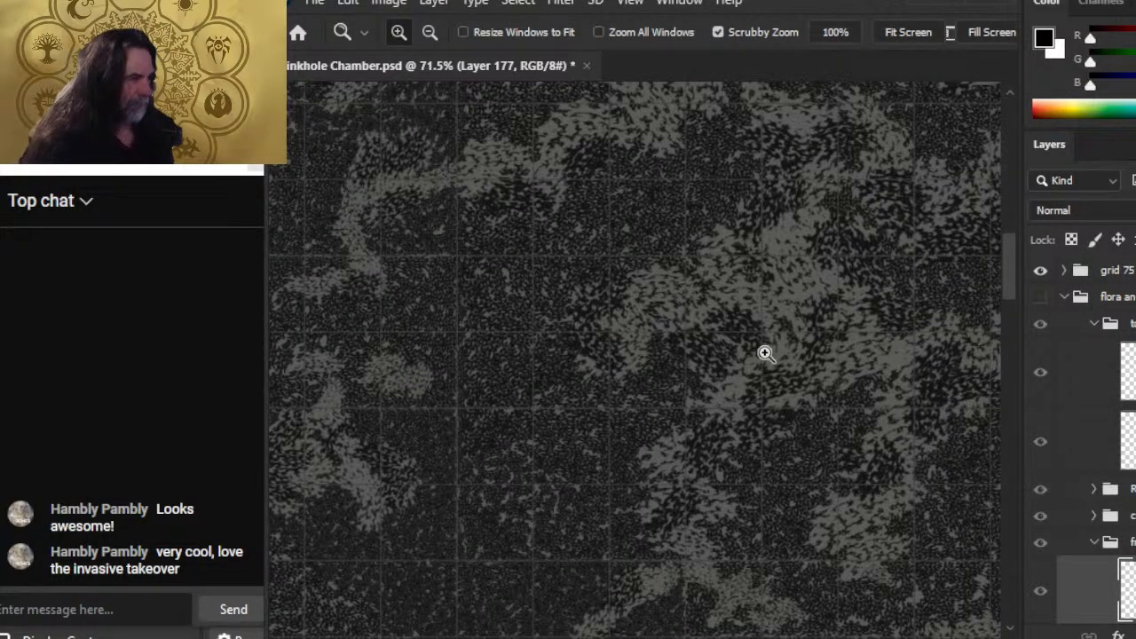
{"action": "left_click_drag", "start_coordinate": [777, 302], "coordinate": [722, 279]}
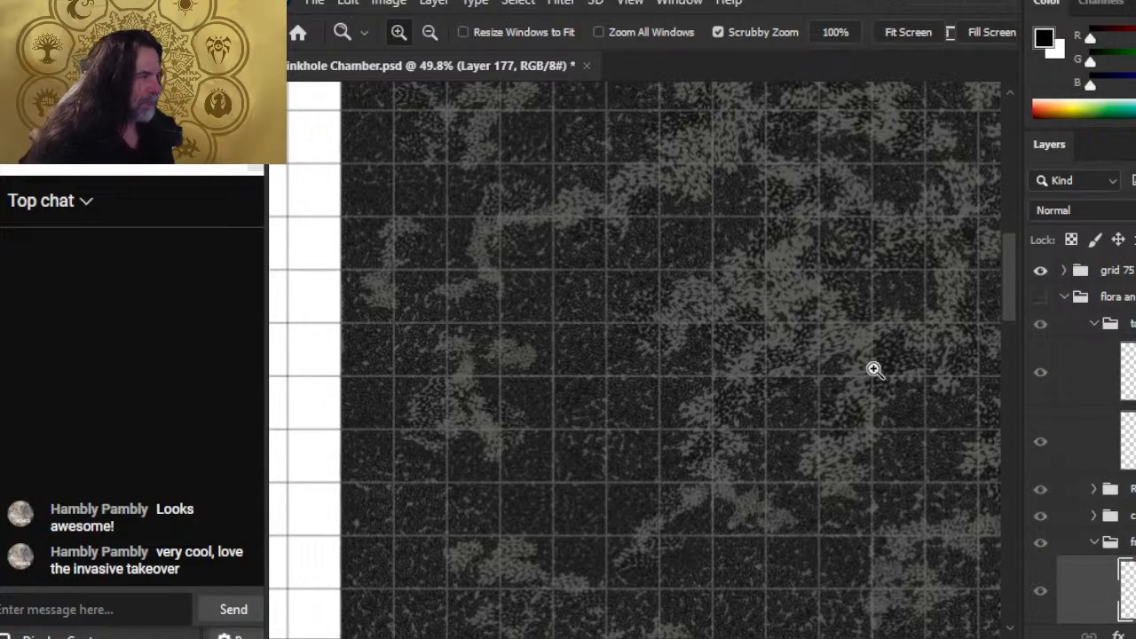
{"action": "left_click_drag", "start_coordinate": [864, 490], "coordinate": [755, 291]}
{"action": "left_click_drag", "start_coordinate": [874, 380], "coordinate": [799, 341]}
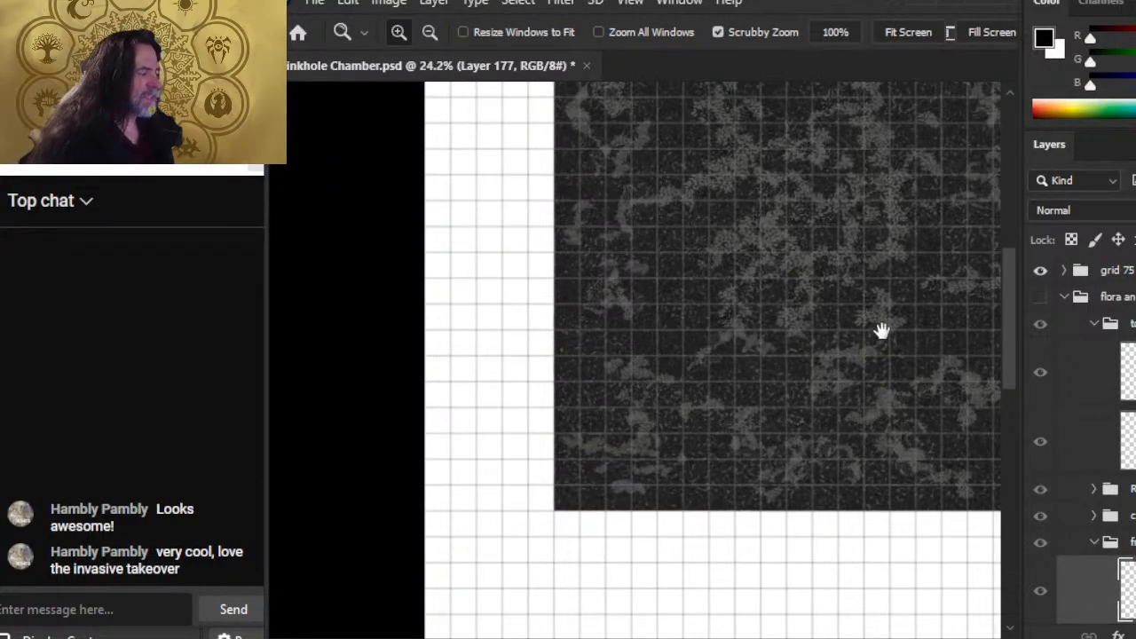
{"action": "left_click_drag", "start_coordinate": [878, 332], "coordinate": [747, 399]}
{"action": "left_click_drag", "start_coordinate": [840, 421], "coordinate": [778, 385]}
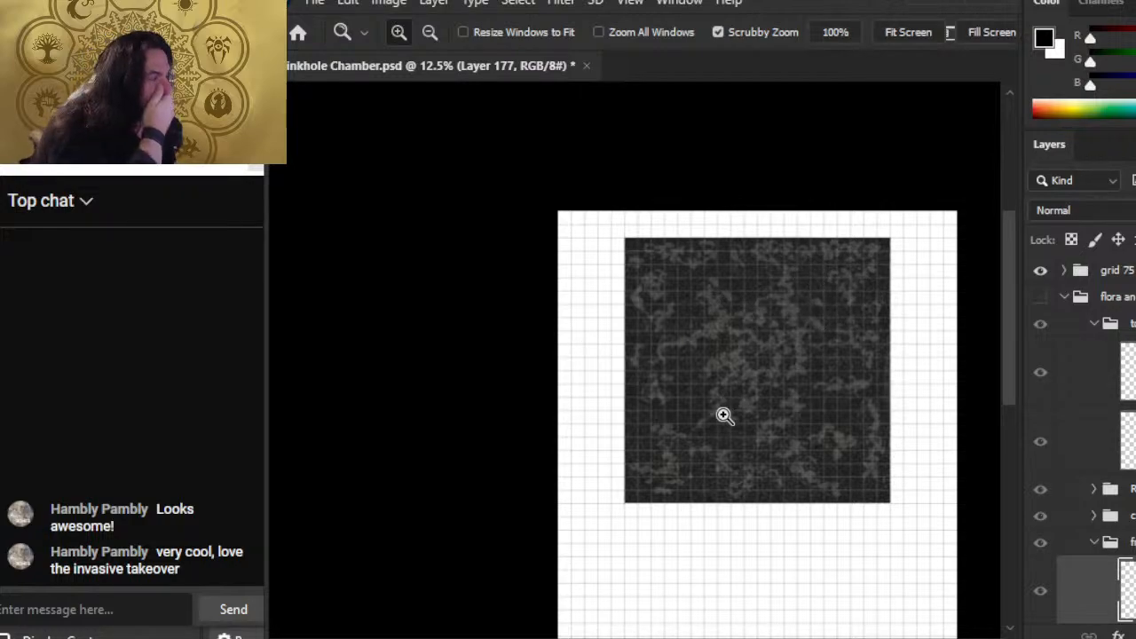
{"action": "left_click_drag", "start_coordinate": [773, 484], "coordinate": [733, 249]}
{"action": "left_click_drag", "start_coordinate": [702, 353], "coordinate": [792, 358]}
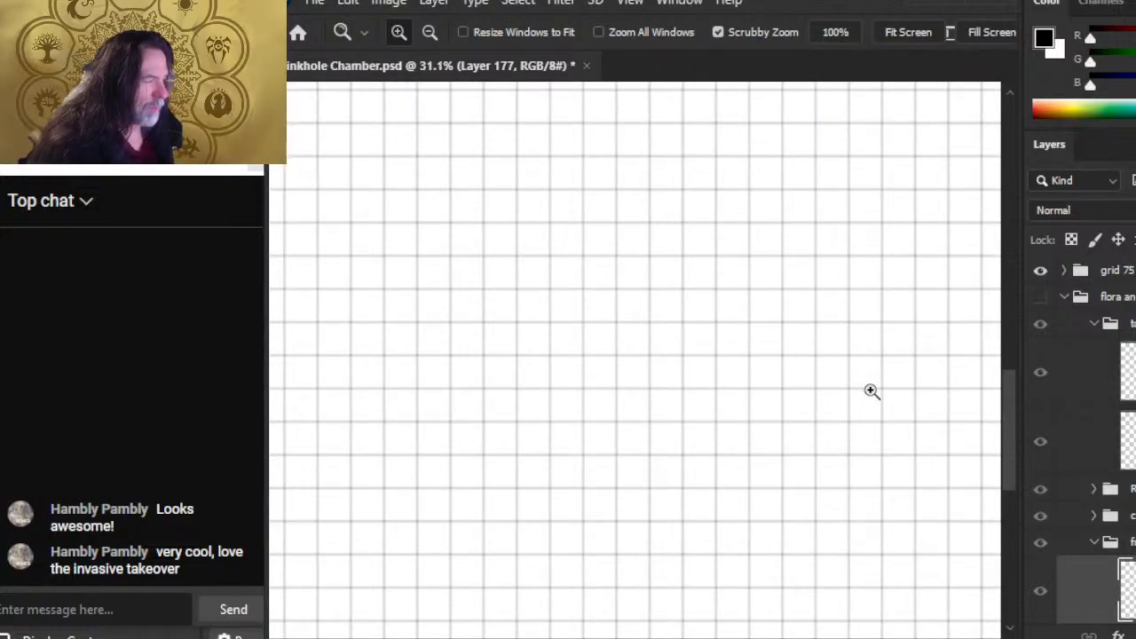
{"action": "left_click_drag", "start_coordinate": [870, 390], "coordinate": [740, 374]}
{"action": "left_click_drag", "start_coordinate": [642, 267], "coordinate": [657, 294]}
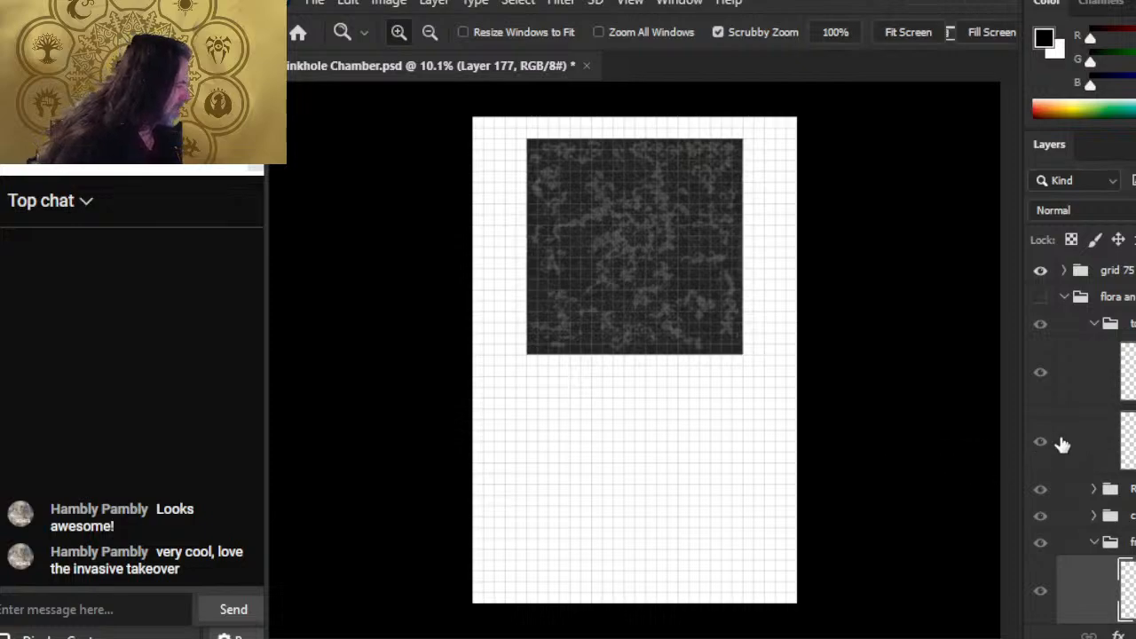
{"action": "left_click_drag", "start_coordinate": [596, 292], "coordinate": [700, 299]}
{"action": "left_click_drag", "start_coordinate": [740, 415], "coordinate": [736, 386]}
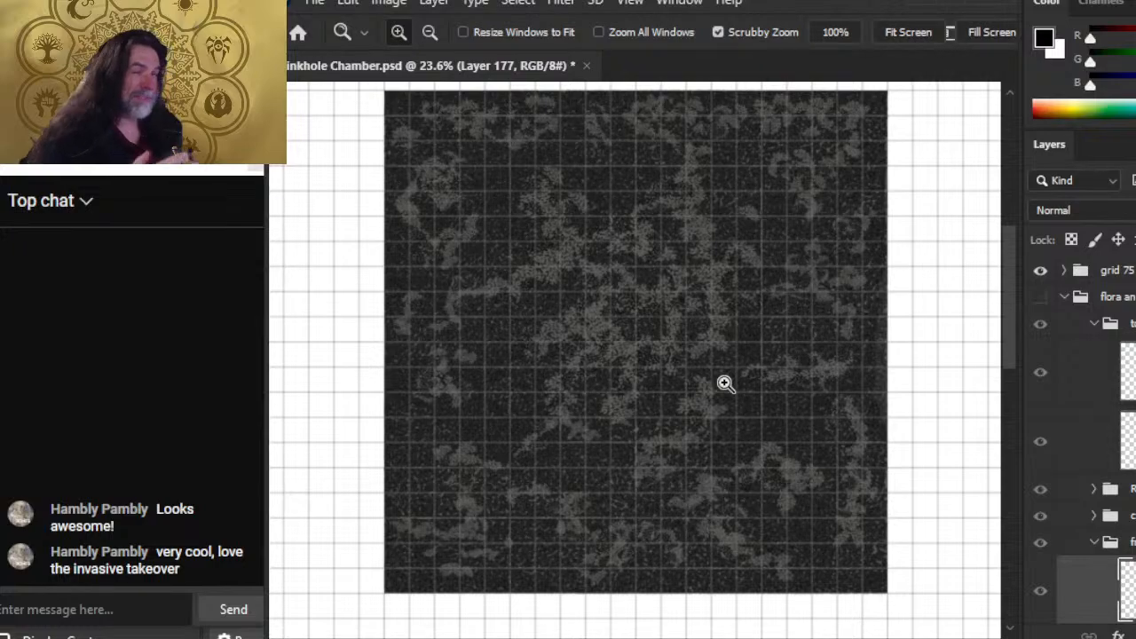
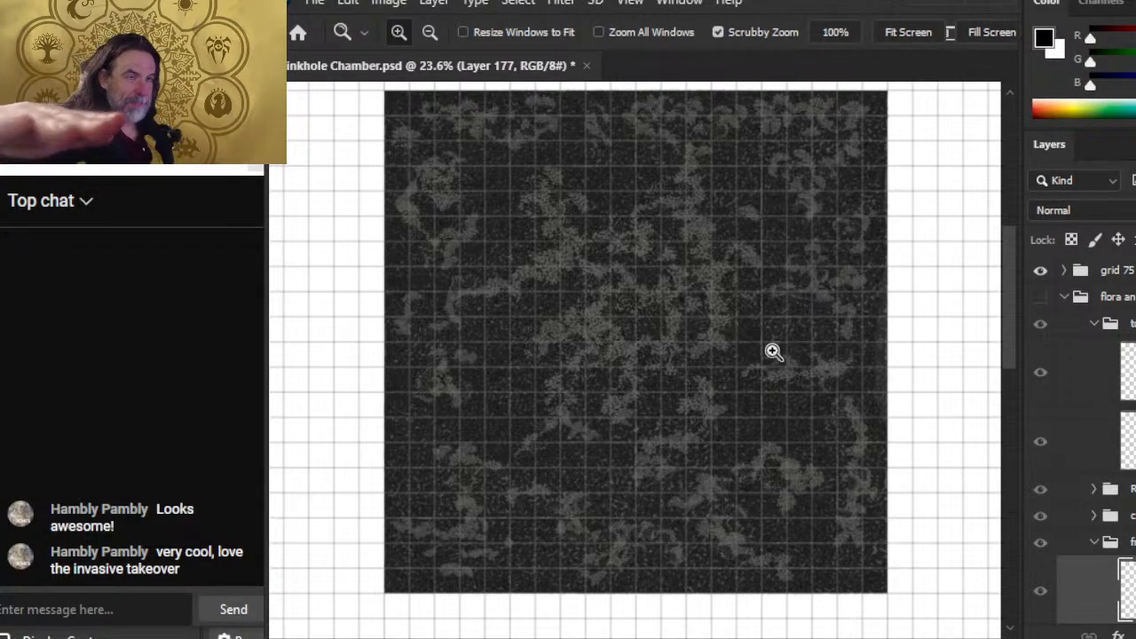
- Show the puddles group, hide the playmat group, and make the puddles group the active one
{"action": "scroll", "coordinate": [1084, 444], "scroll_direction": "down", "scroll_amount": 5}
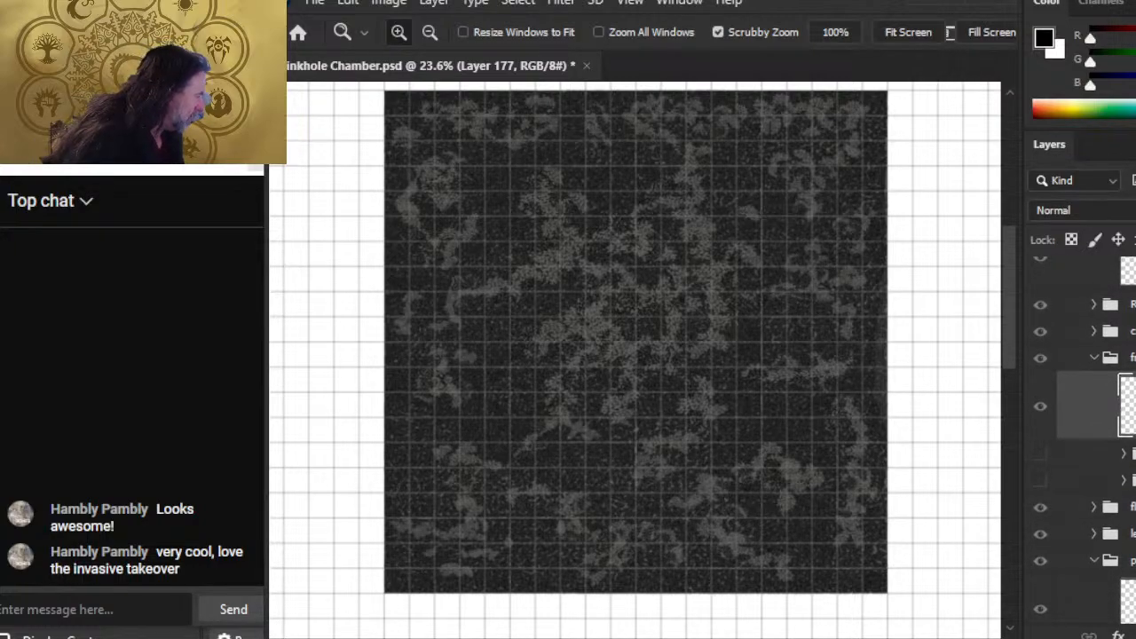
{"action": "scroll", "coordinate": [1083, 426], "scroll_direction": "down", "scroll_amount": 6}
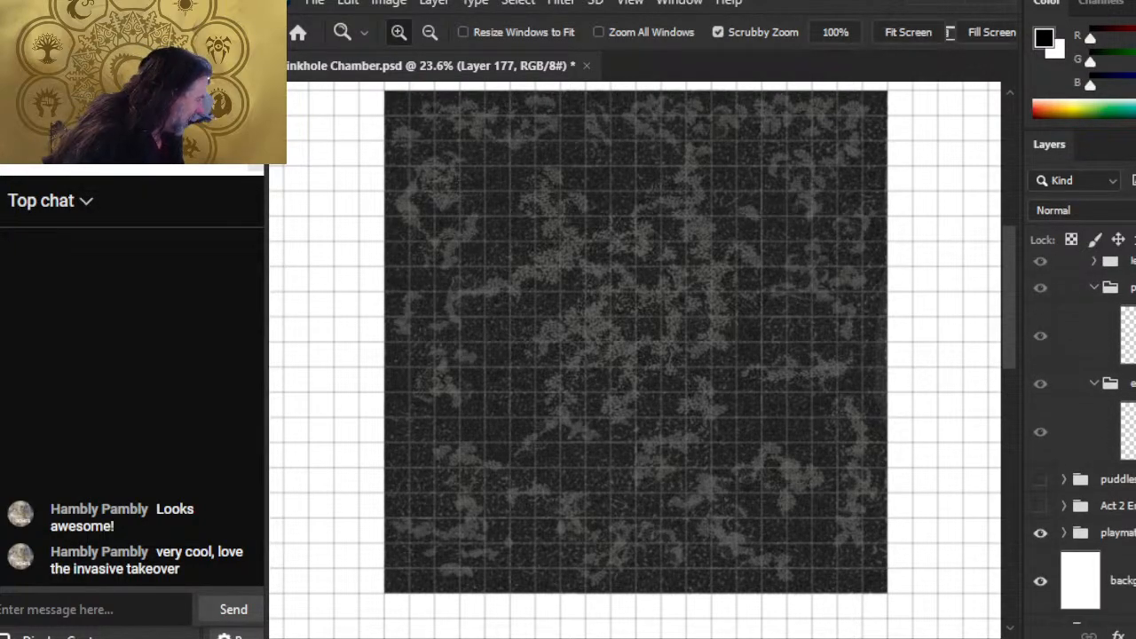
{"action": "left_click", "coordinate": [1041, 481]}
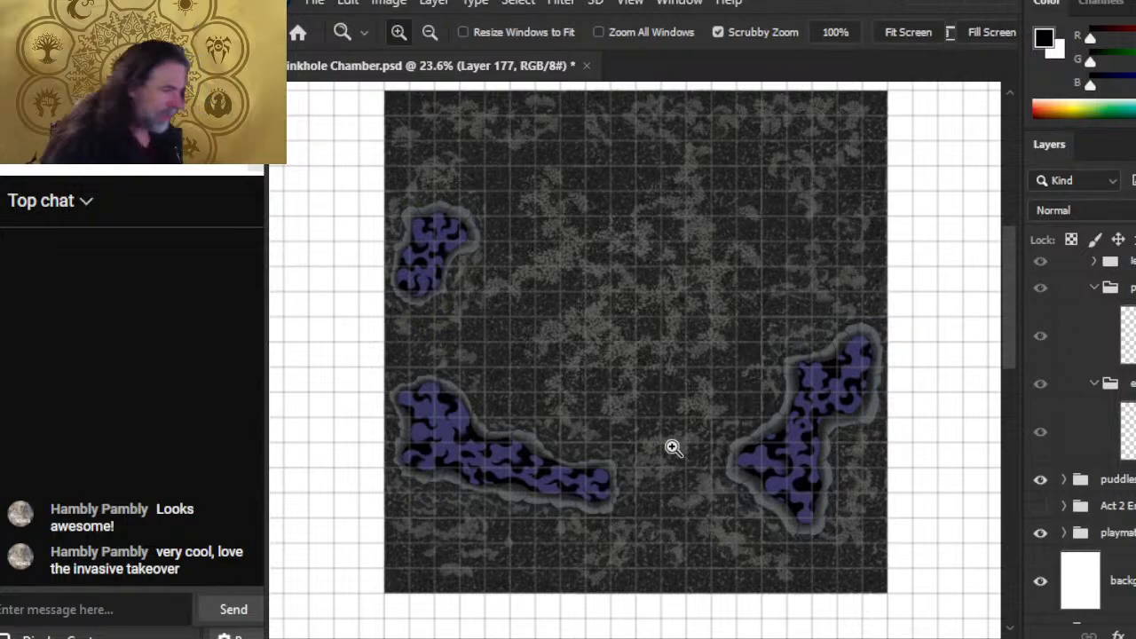
{"action": "left_click", "coordinate": [1040, 535]}
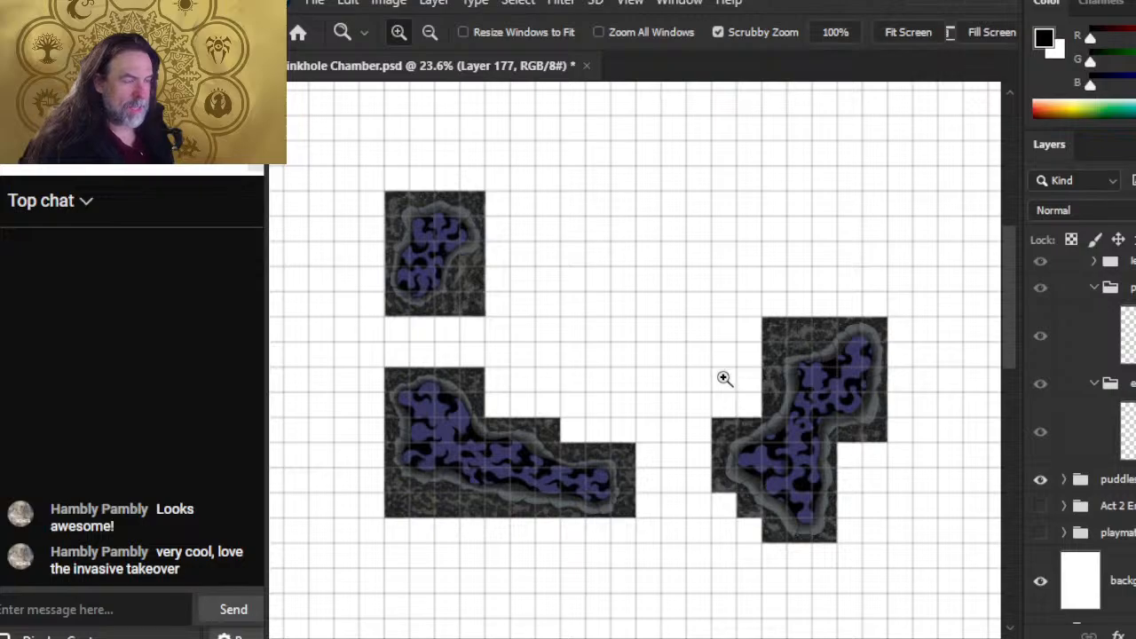
{"action": "mouse_move", "coordinate": [467, 477]}
{"action": "left_mouse_down"}
{"action": "mouse_move", "coordinate": [598, 477]}
{"action": "mouse_move", "coordinate": [477, 467]}
{"action": "left_mouse_up"}
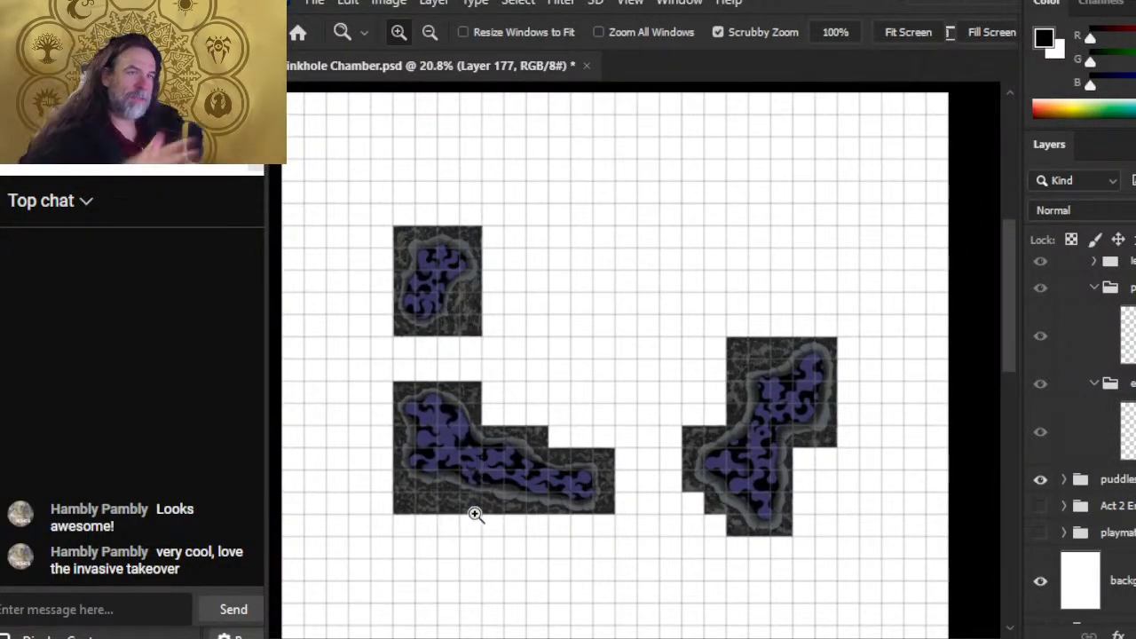
{"action": "left_click", "coordinate": [1063, 491]}
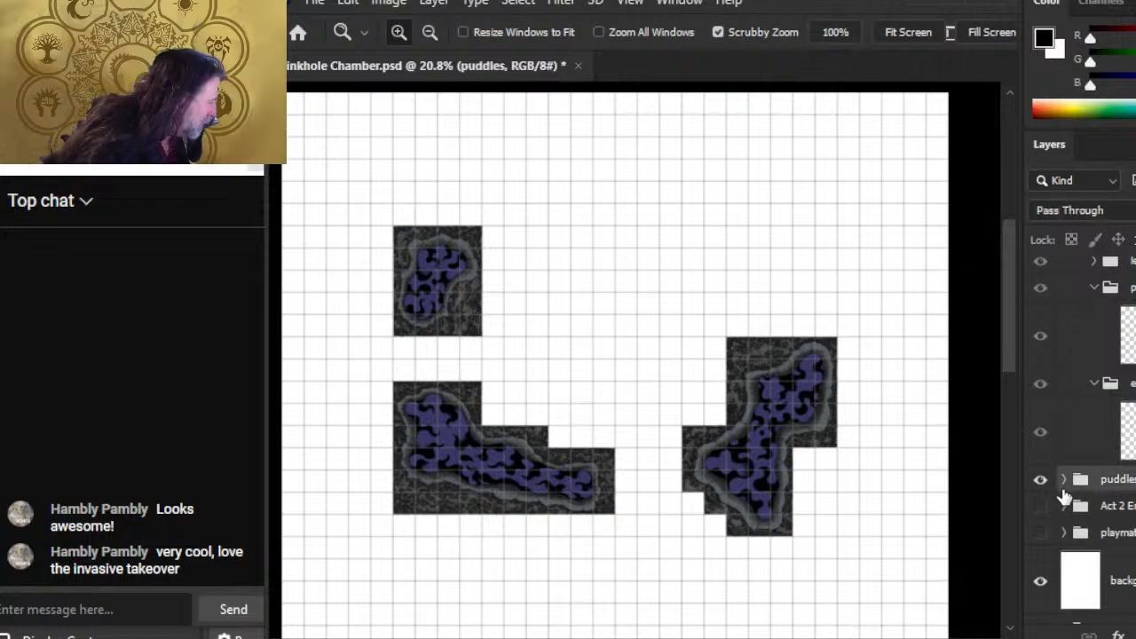
- Expand the puddles group, hide its merged puddles layer and show the nested group containing the separate puddle artwork
{"action": "left_click", "coordinate": [1065, 479]}
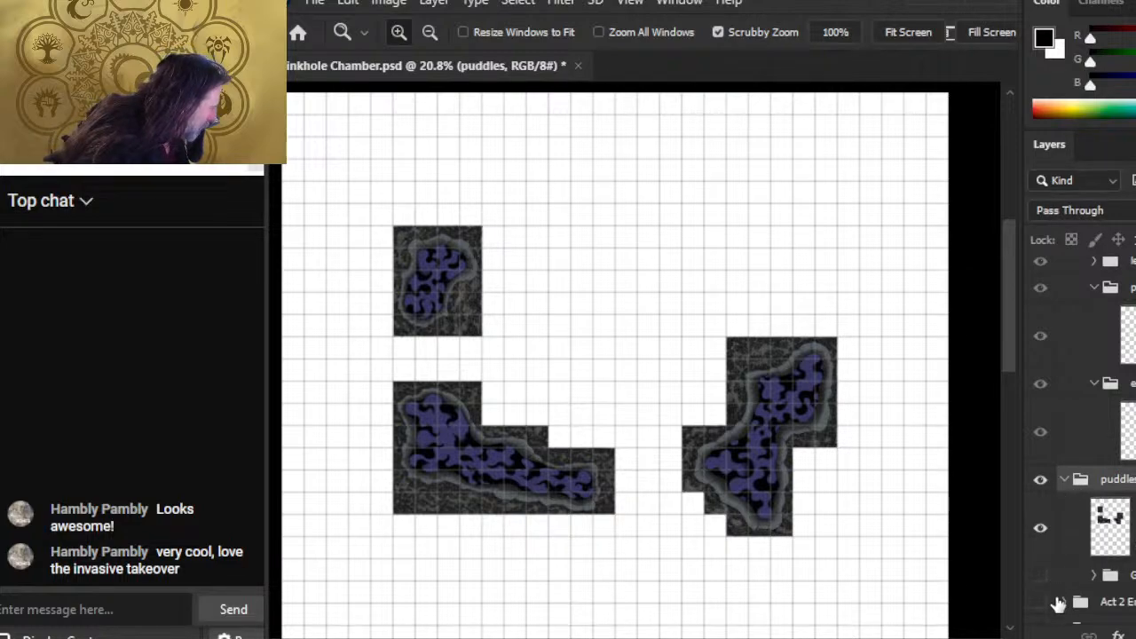
{"action": "scroll", "coordinate": [1133, 493], "scroll_direction": "down", "scroll_amount": 3}
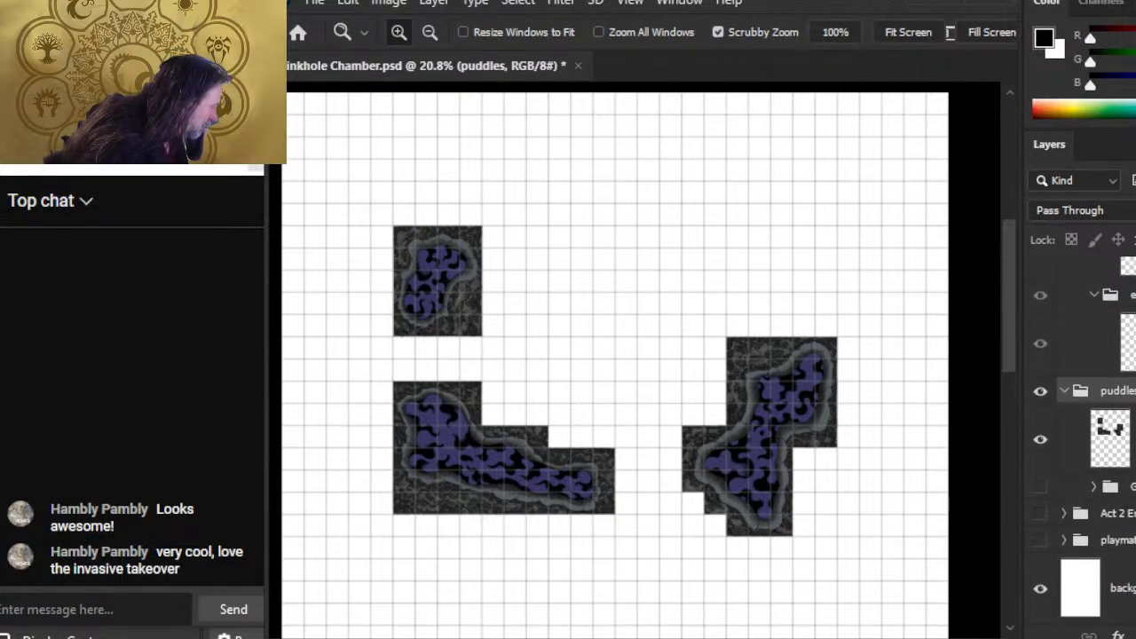
{"action": "left_click", "coordinate": [1039, 426]}
{"action": "left_click", "coordinate": [1041, 468]}
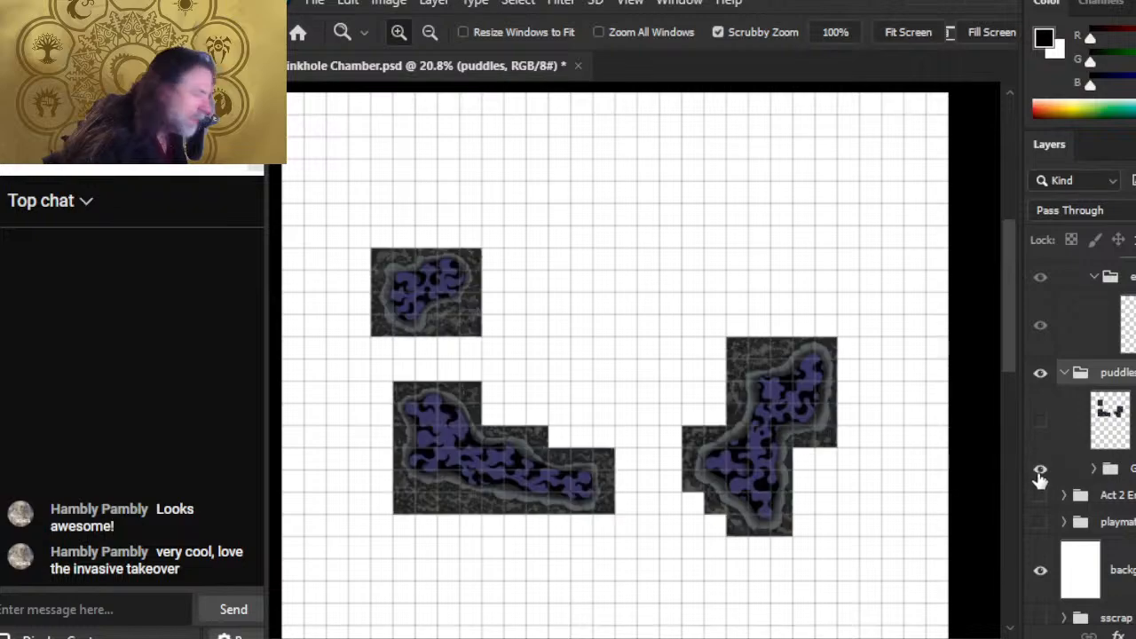
- Expand the nested puddle group and hide its colour subgroup and stone texture layer, leaving the rim line art on
{"action": "left_click", "coordinate": [1097, 471]}
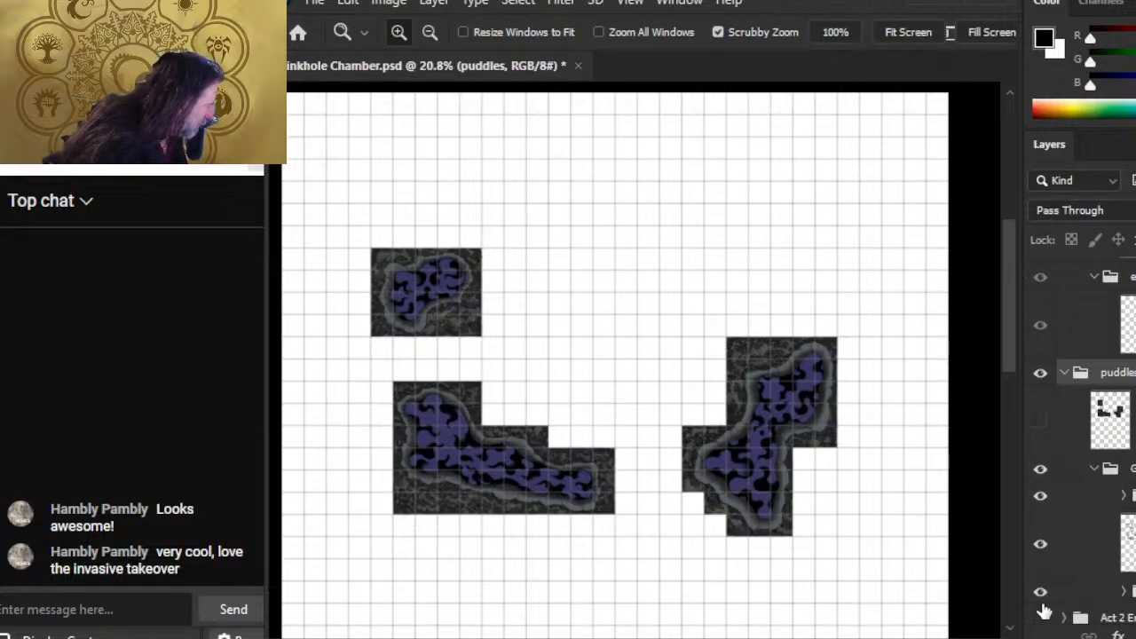
{"action": "left_click", "coordinate": [1040, 592]}
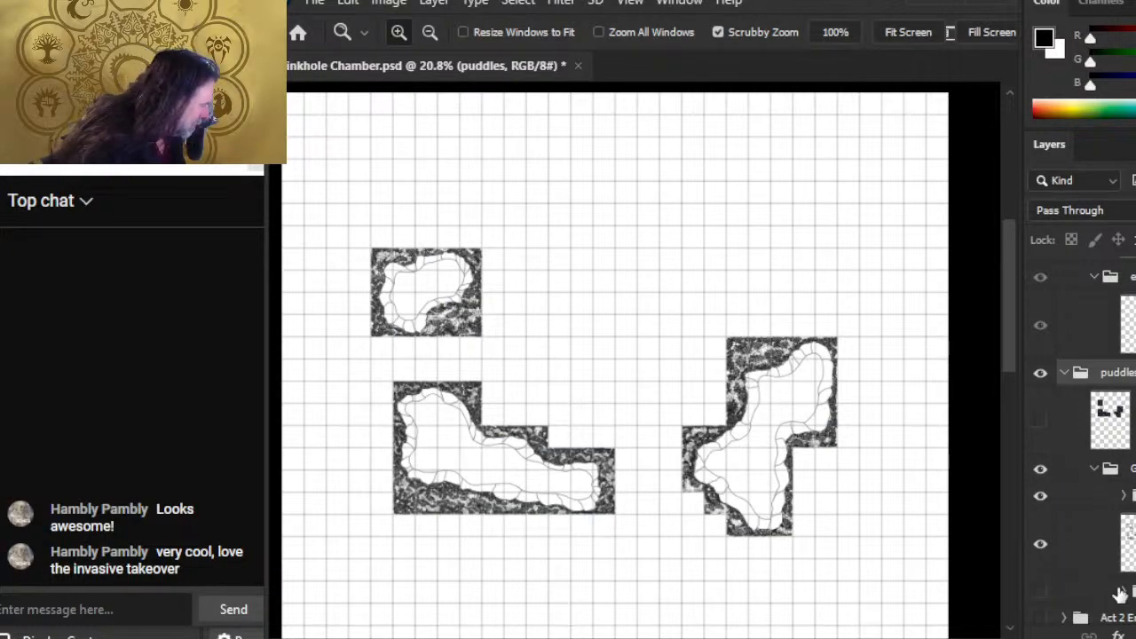
{"action": "scroll", "coordinate": [1083, 444], "scroll_direction": "down", "scroll_amount": 3}
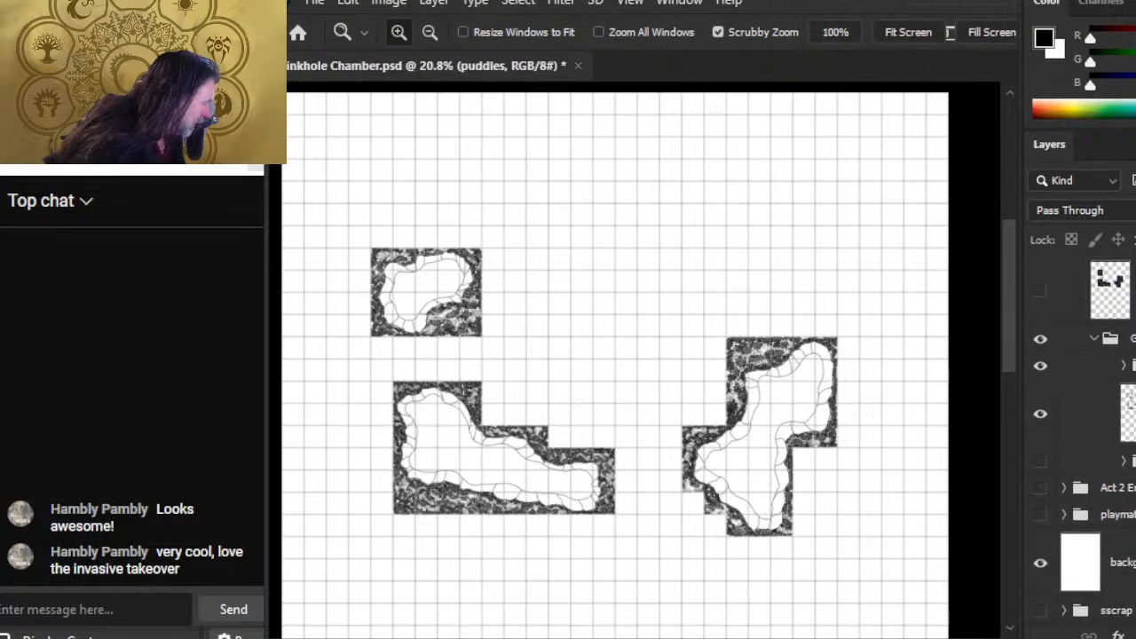
{"action": "left_click", "coordinate": [1039, 415]}
{"action": "left_click", "coordinate": [1039, 416]}
{"action": "left_click", "coordinate": [1039, 417]}
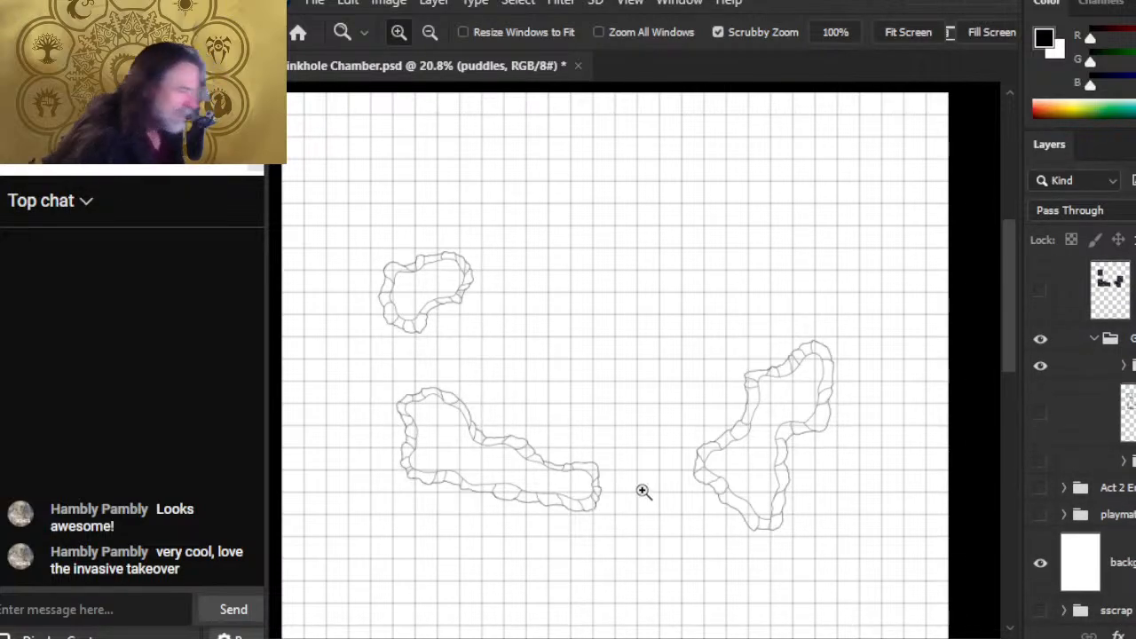
- Inspect the puddle rim line art up close and across the whole page
{"action": "left_click_drag", "start_coordinate": [406, 290], "coordinate": [502, 332]}
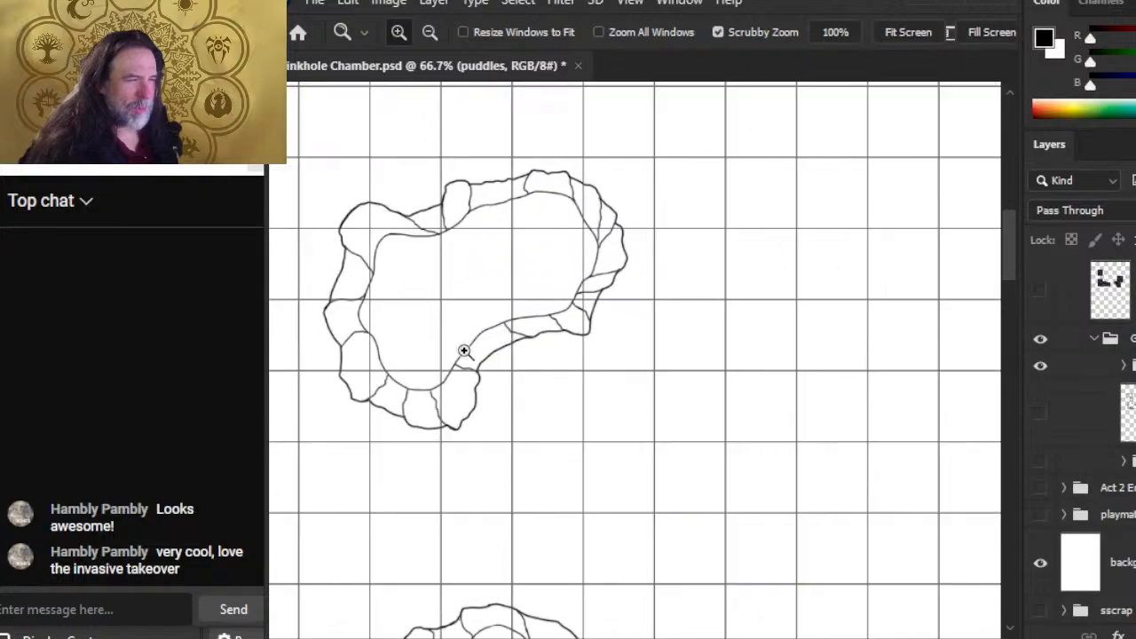
{"action": "left_click_drag", "start_coordinate": [413, 313], "coordinate": [551, 269]}
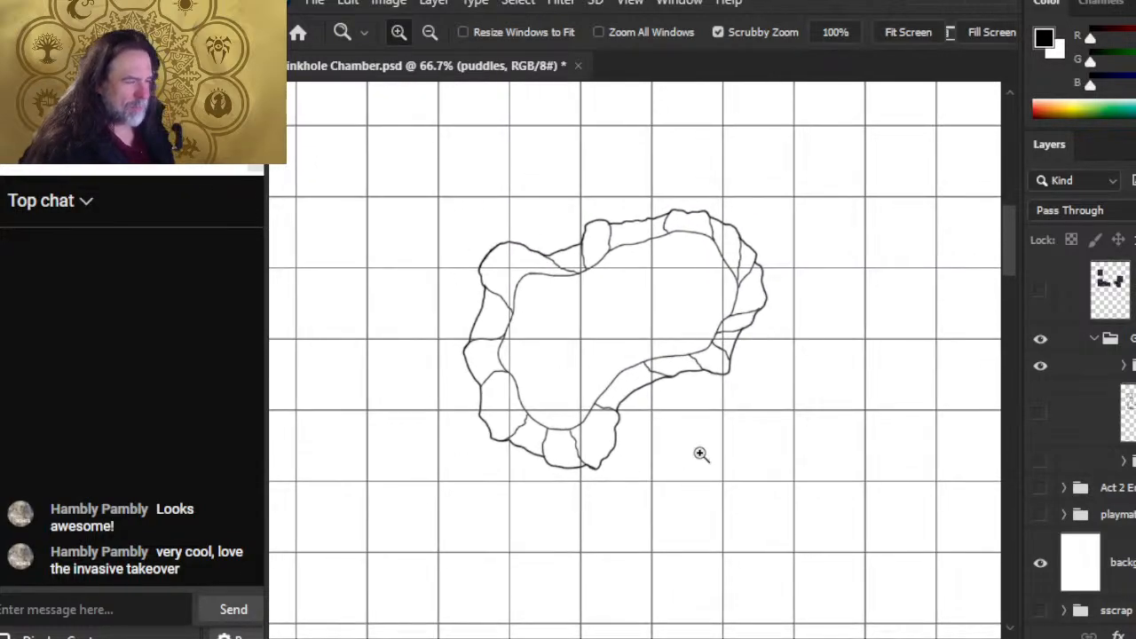
{"action": "left_click_drag", "start_coordinate": [711, 303], "coordinate": [702, 337]}
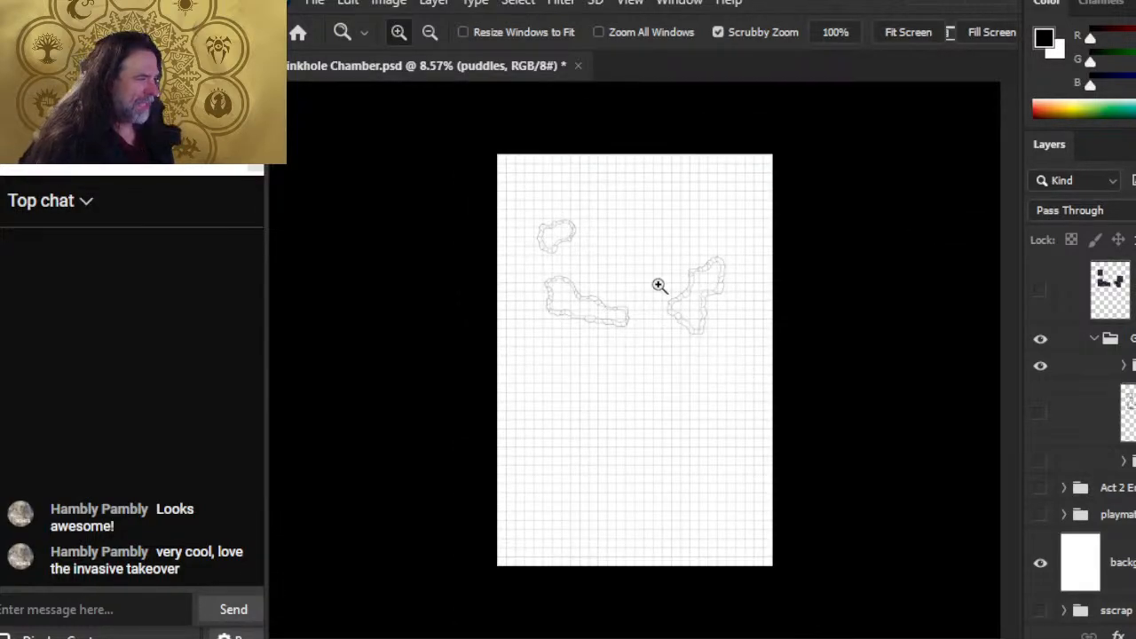
{"action": "left_click_drag", "start_coordinate": [546, 267], "coordinate": [658, 404]}
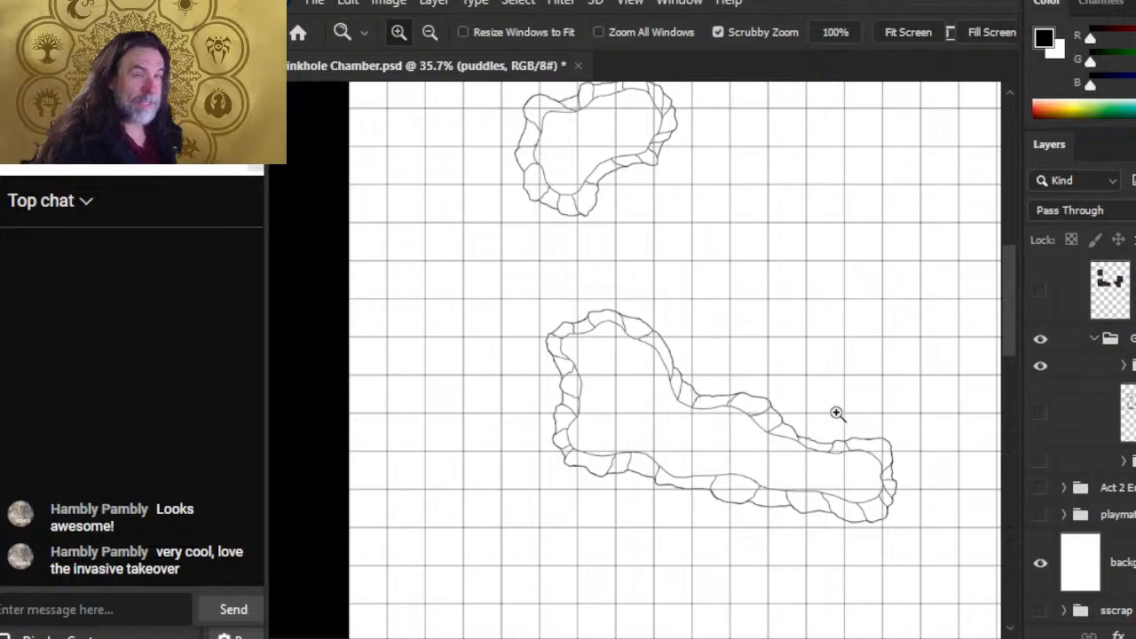
{"action": "left_click_drag", "start_coordinate": [835, 412], "coordinate": [881, 425]}
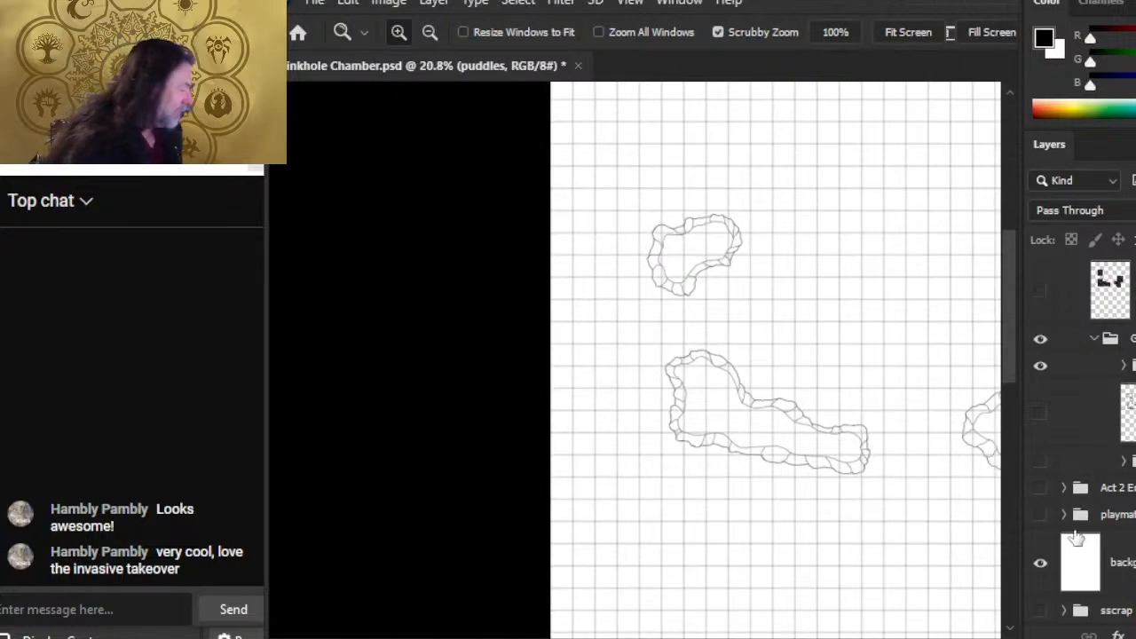
- Show the colour subgroup and stone texture layer again and collapse the nested puddle group
{"action": "left_click", "coordinate": [1041, 461]}
{"action": "left_click", "coordinate": [1039, 414]}
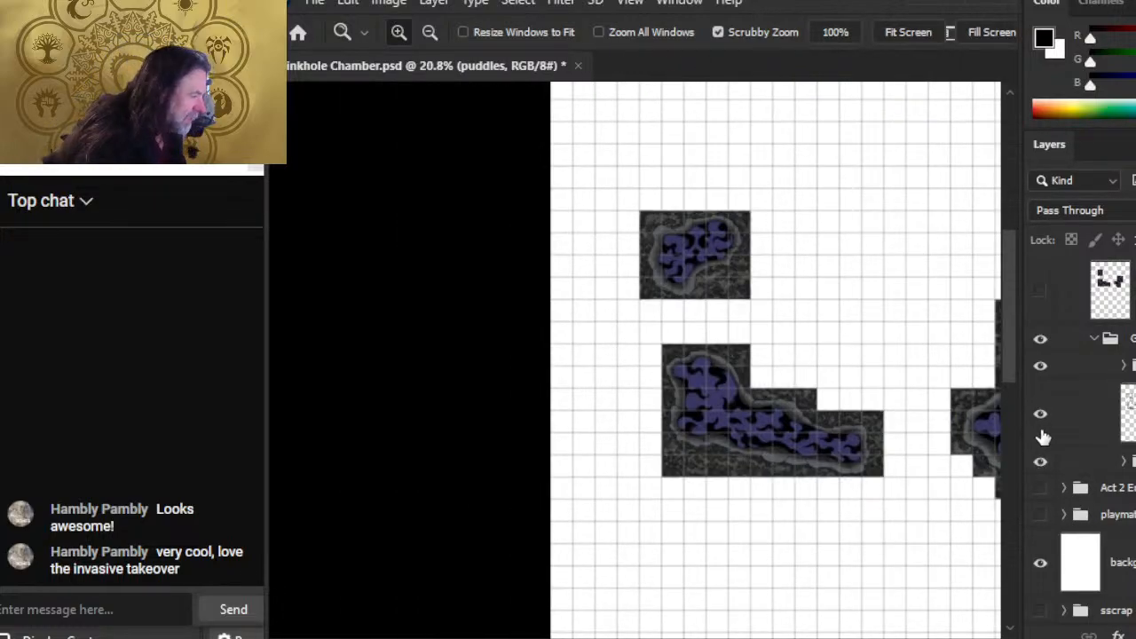
{"action": "left_click", "coordinate": [1095, 342]}
- Examine the coloured puddles one by one, checking the water pattern, stone rims and surrounding ground texture
{"action": "left_click_drag", "start_coordinate": [709, 383], "coordinate": [582, 306]}
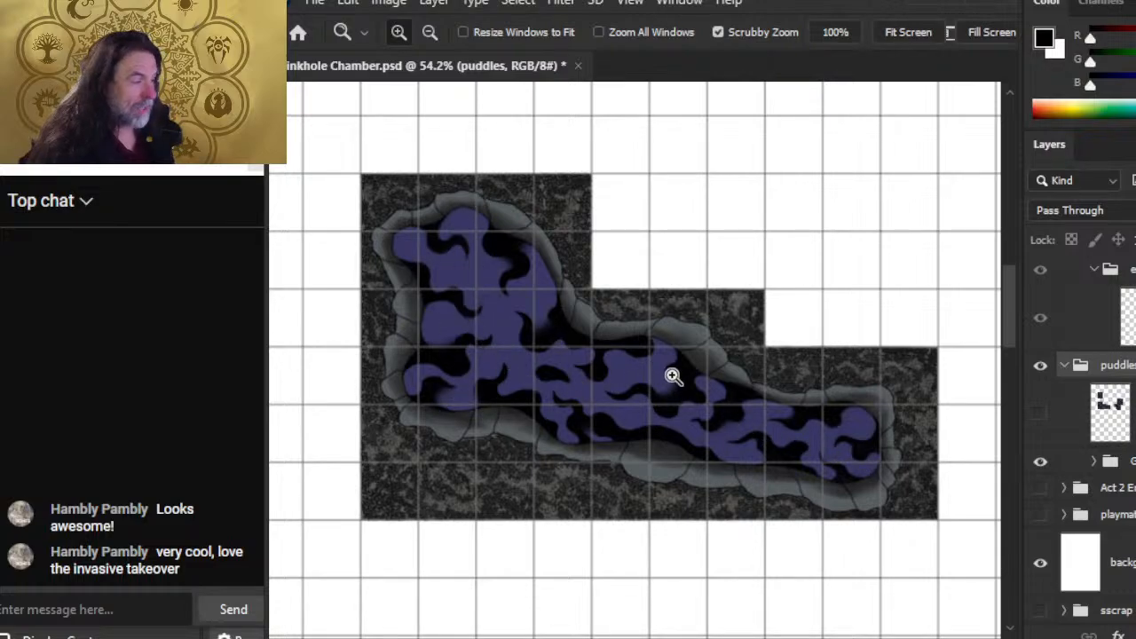
{"action": "left_click_drag", "start_coordinate": [430, 351], "coordinate": [561, 323]}
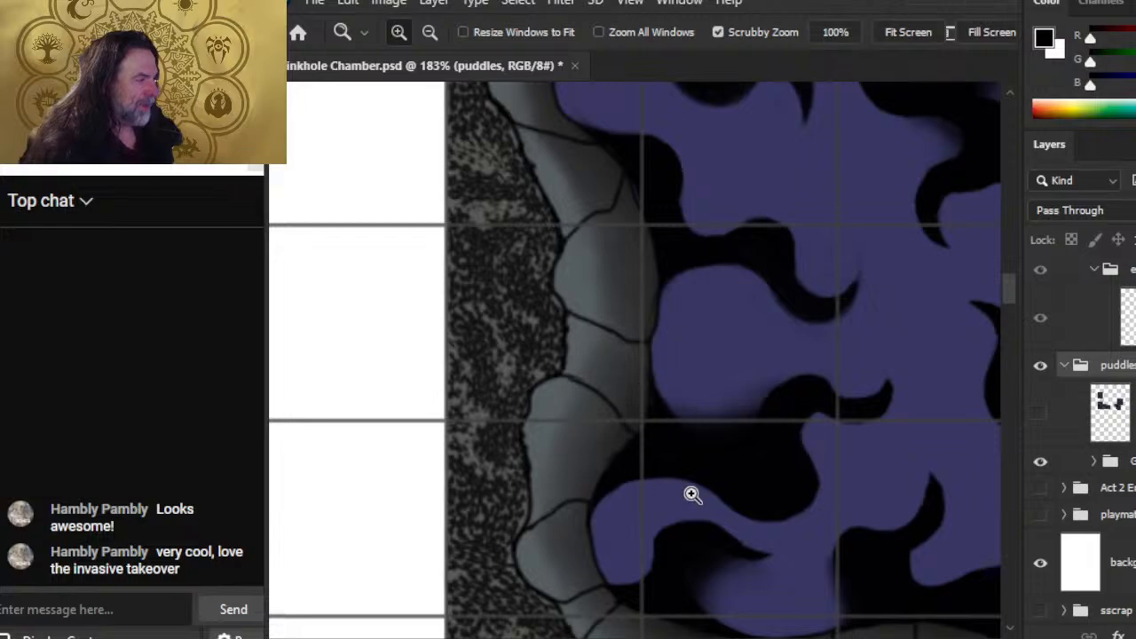
{"action": "scroll", "coordinate": [885, 462], "scroll_direction": "down", "scroll_amount": 5}
{"action": "left_click_drag", "start_coordinate": [885, 459], "coordinate": [532, 355]}
{"action": "left_click_drag", "start_coordinate": [847, 423], "coordinate": [672, 346]}
{"action": "left_click_drag", "start_coordinate": [781, 448], "coordinate": [683, 432]}
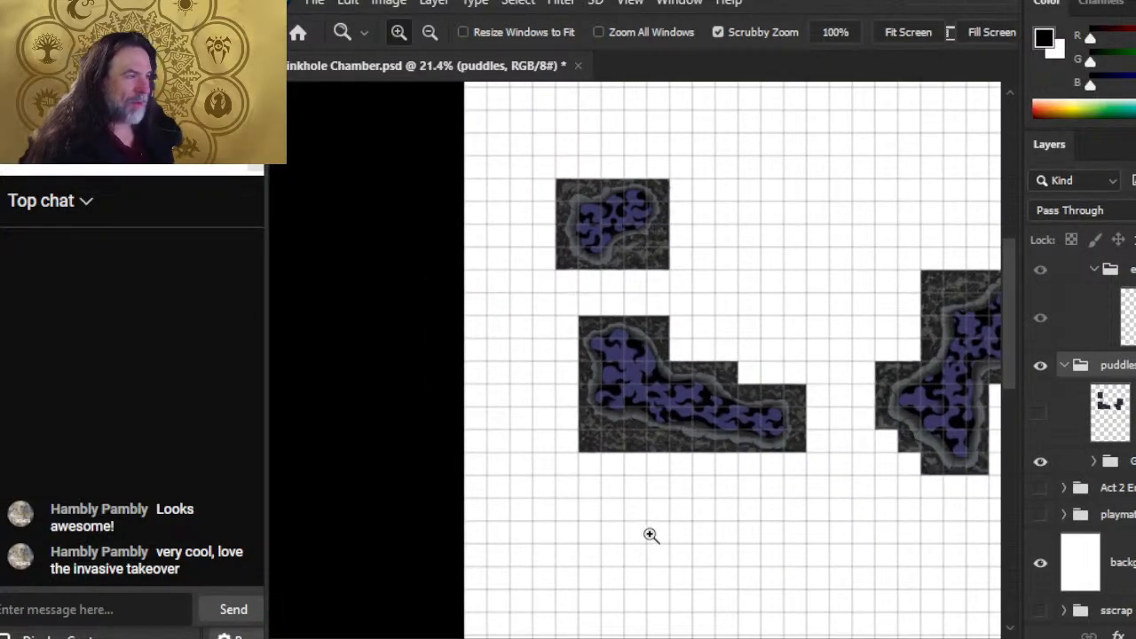
{"action": "left_click_drag", "start_coordinate": [864, 392], "coordinate": [623, 339]}
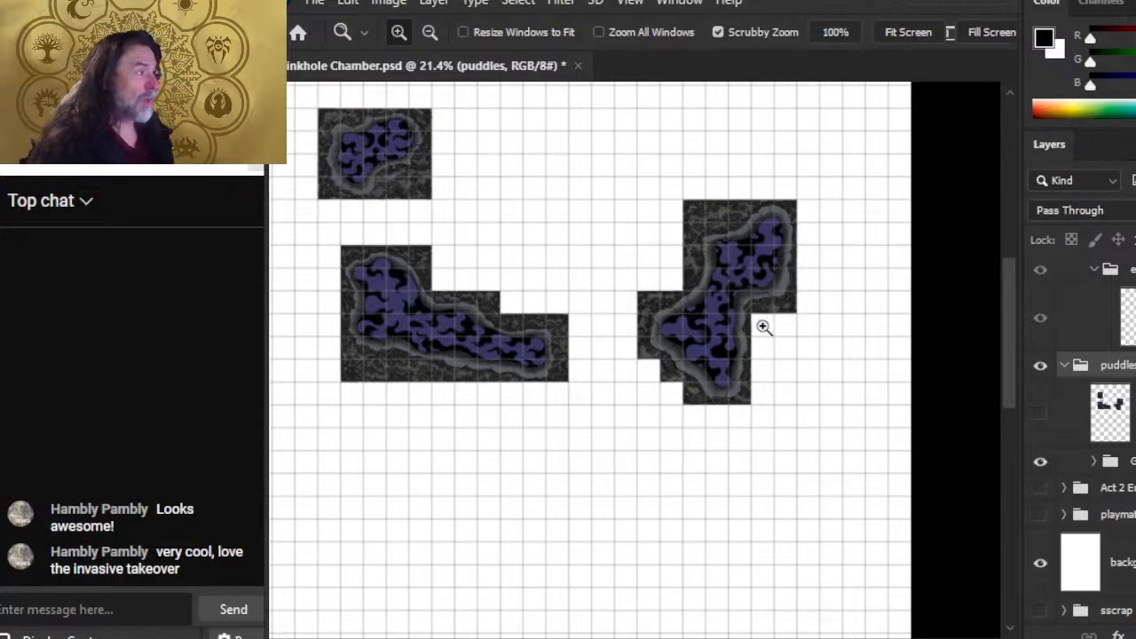
{"action": "left_click_drag", "start_coordinate": [730, 266], "coordinate": [816, 264]}
{"action": "left_click_drag", "start_coordinate": [832, 430], "coordinate": [778, 403]}
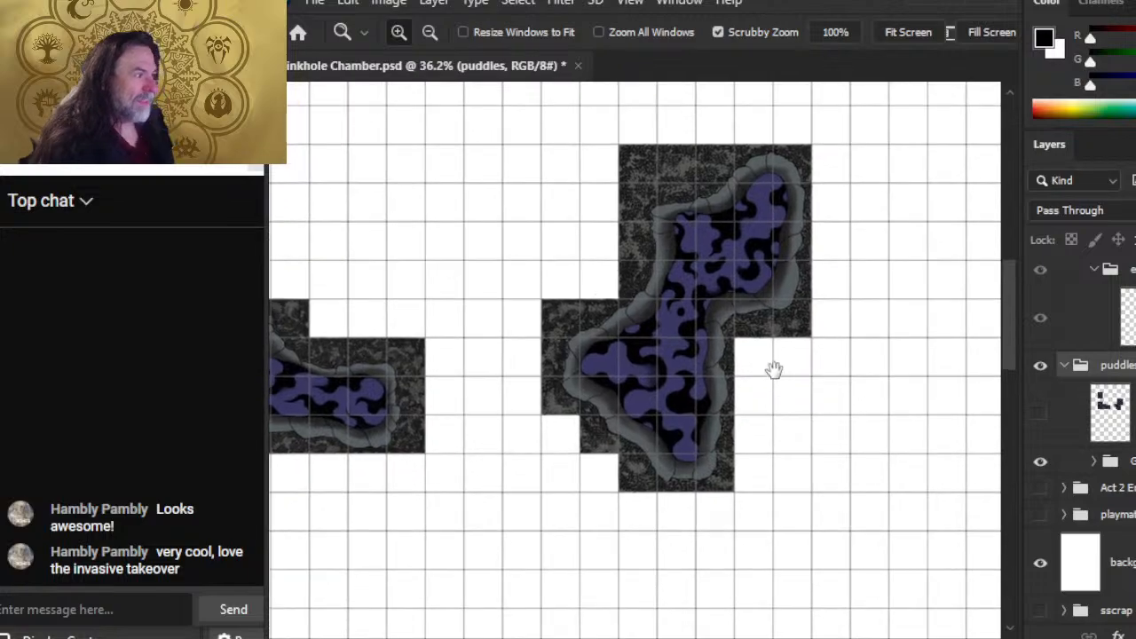
- Show the playmat and Act 2 groups, and swap the nested puddle group for the merged puddles layer
{"action": "left_click", "coordinate": [1041, 516]}
{"action": "left_click_drag", "start_coordinate": [926, 545], "coordinate": [672, 452]}
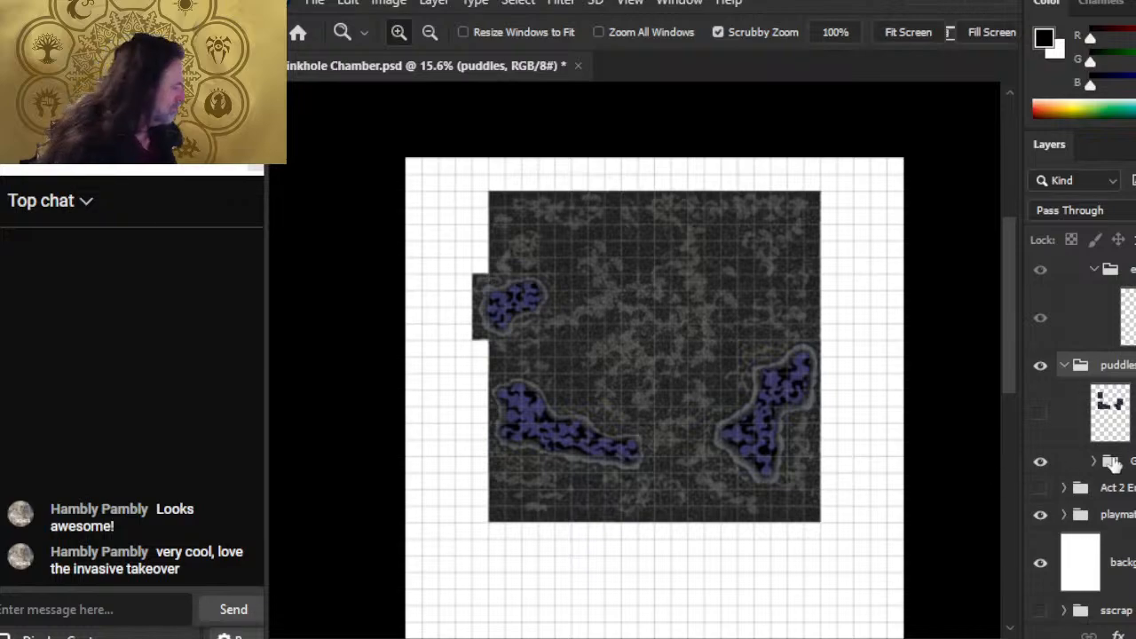
{"action": "left_click", "coordinate": [1041, 415]}
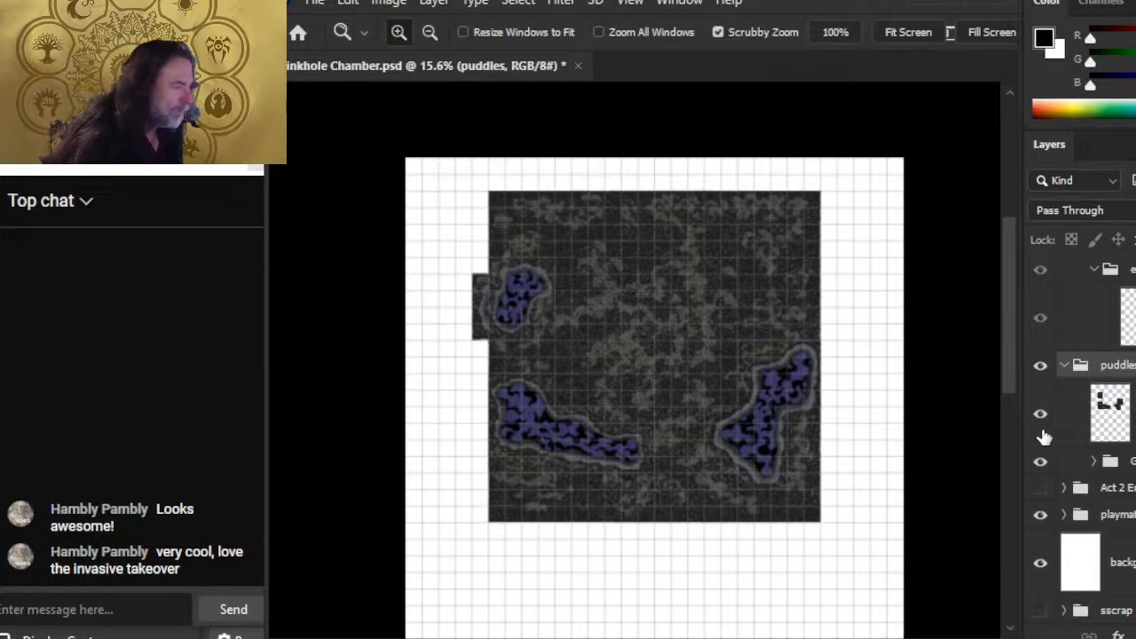
{"action": "left_click", "coordinate": [1044, 462]}
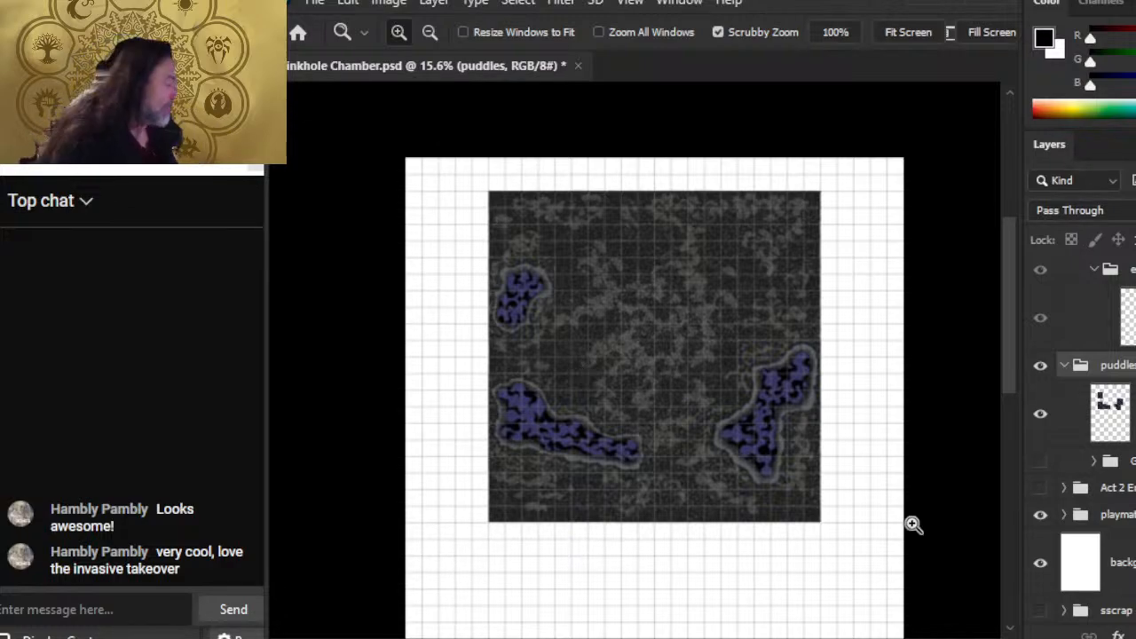
{"action": "left_click", "coordinate": [1042, 489]}
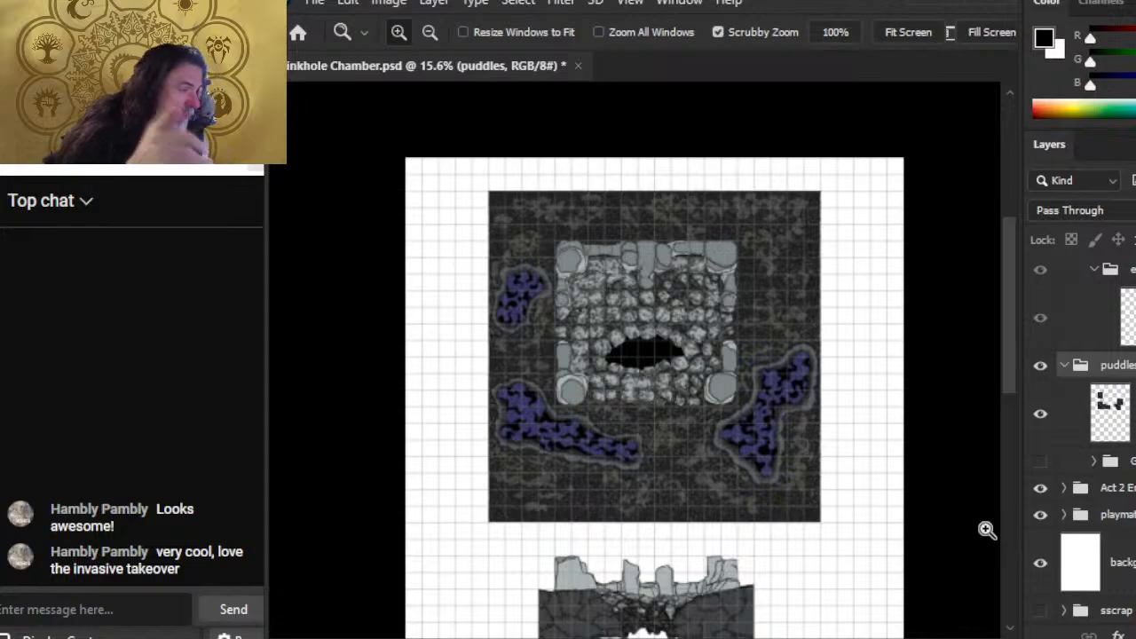
- Examine the ruined stone building around the sinkhole from above and the side-view cross-section of its walls and cavern
{"action": "left_click_drag", "start_coordinate": [625, 340], "coordinate": [734, 354]}
{"action": "left_click_drag", "start_coordinate": [806, 391], "coordinate": [706, 344]}
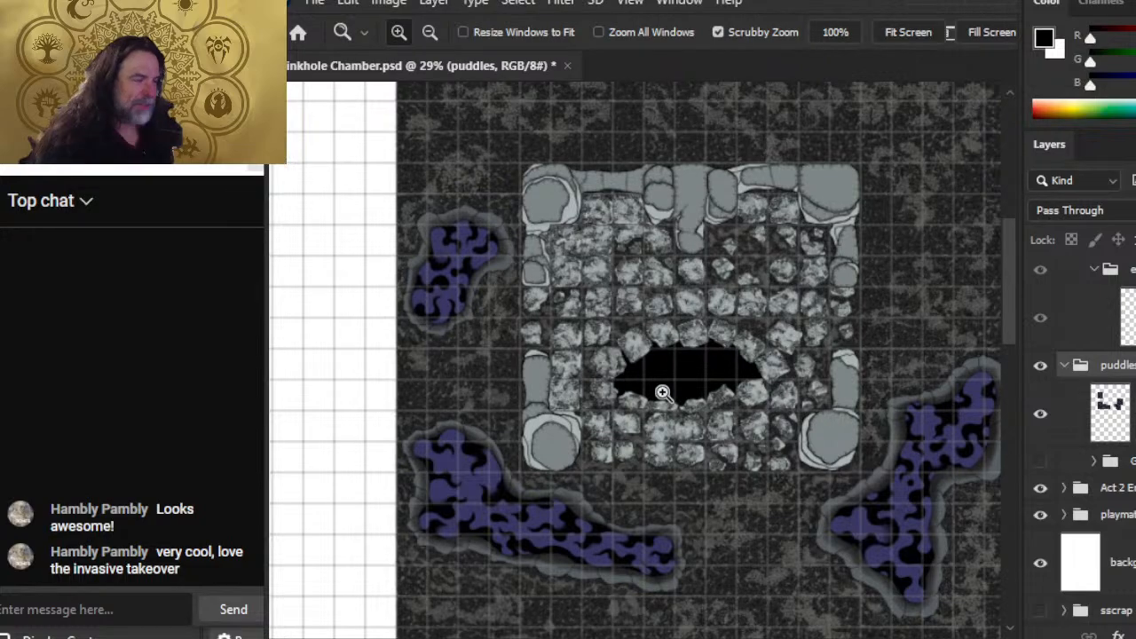
{"action": "left_click_drag", "start_coordinate": [775, 482], "coordinate": [682, 375]}
{"action": "left_click_drag", "start_coordinate": [596, 251], "coordinate": [653, 355]}
{"action": "left_click_drag", "start_coordinate": [738, 507], "coordinate": [743, 284]}
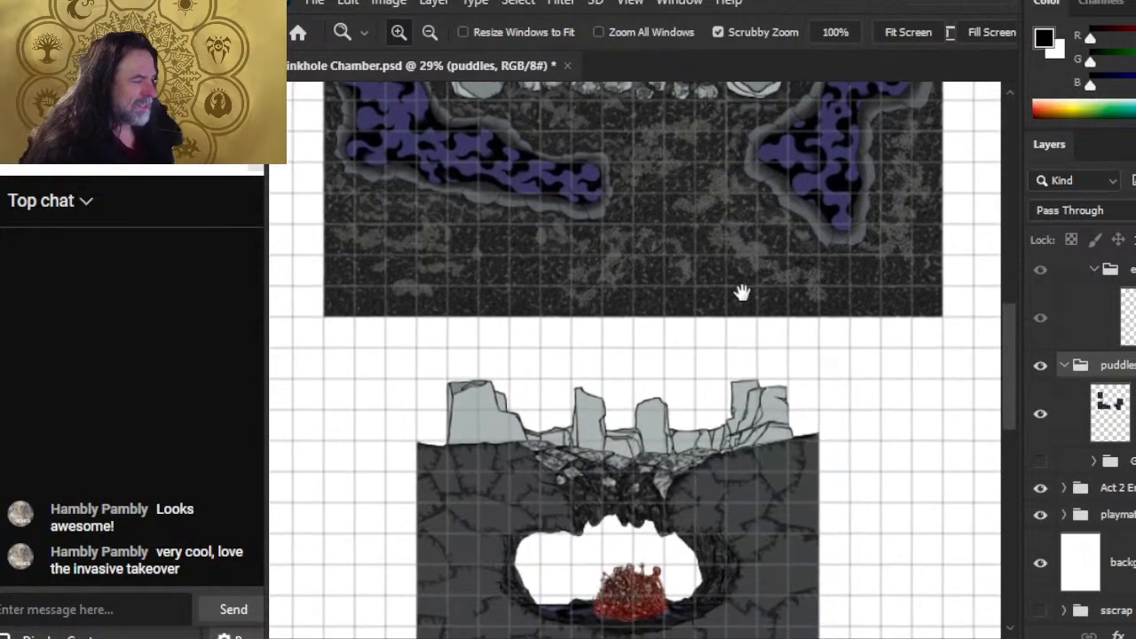
{"action": "left_click_drag", "start_coordinate": [545, 473], "coordinate": [604, 470]}
{"action": "left_click_drag", "start_coordinate": [900, 396], "coordinate": [813, 379]}
{"action": "left_click_drag", "start_coordinate": [885, 483], "coordinate": [829, 472]}
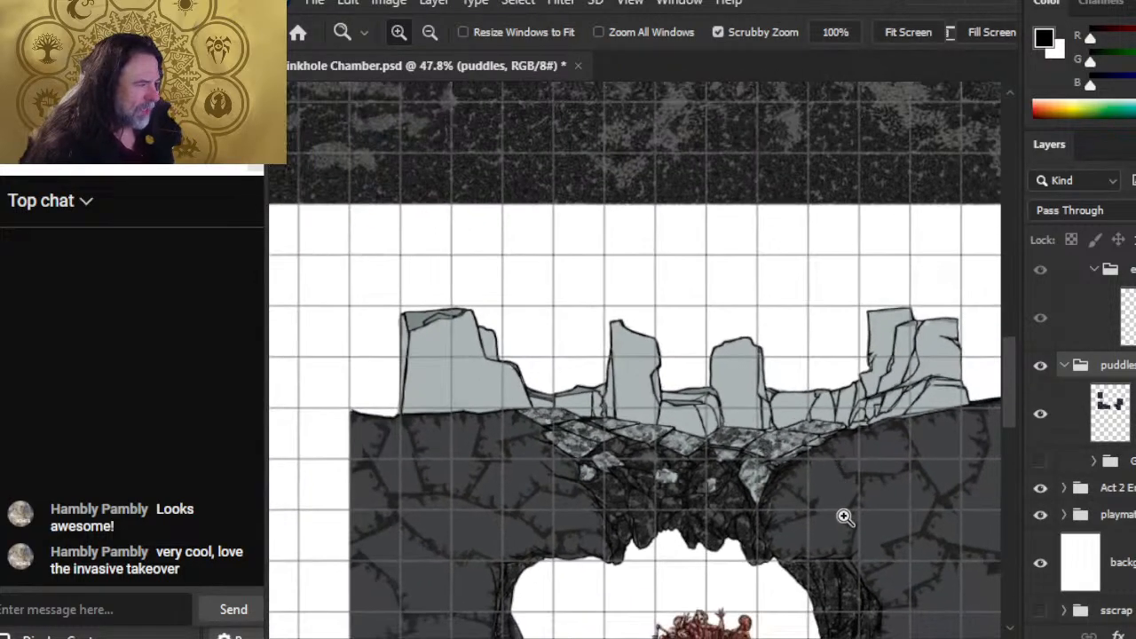
{"action": "left_click_drag", "start_coordinate": [820, 418], "coordinate": [772, 369]}
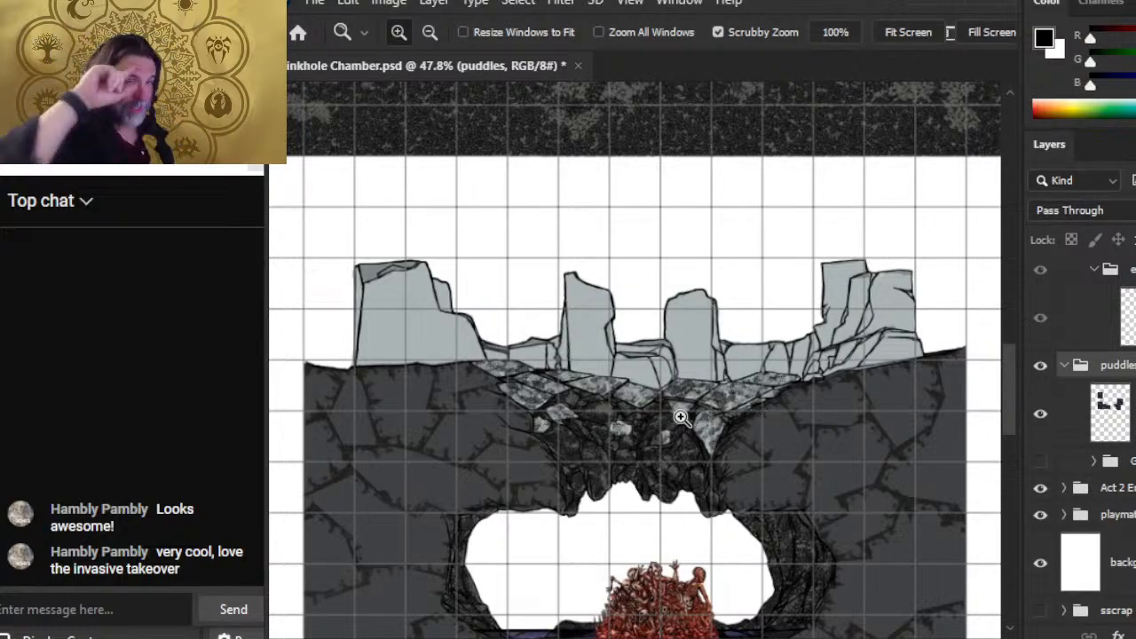
{"action": "left_click_drag", "start_coordinate": [708, 306], "coordinate": [710, 226]}
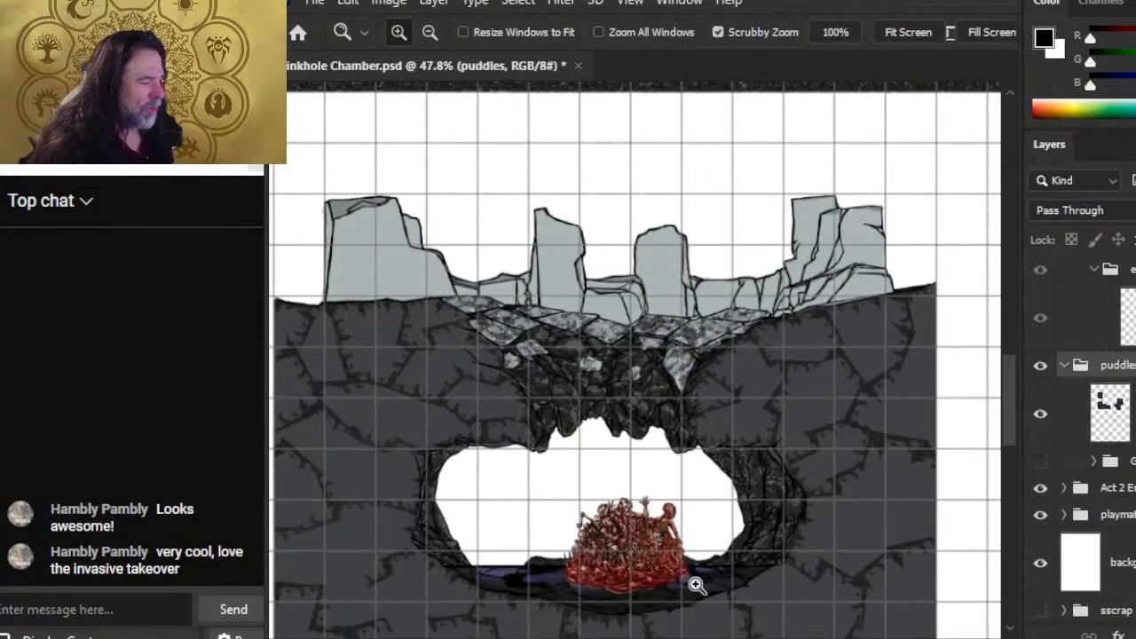
- Examine the skeletal flesh mound in the cavern, the flooded chamber's floor plan, and how they relate to the ruins above
{"action": "left_click_drag", "start_coordinate": [638, 583], "coordinate": [795, 576]}
{"action": "left_click_drag", "start_coordinate": [864, 483], "coordinate": [830, 462]}
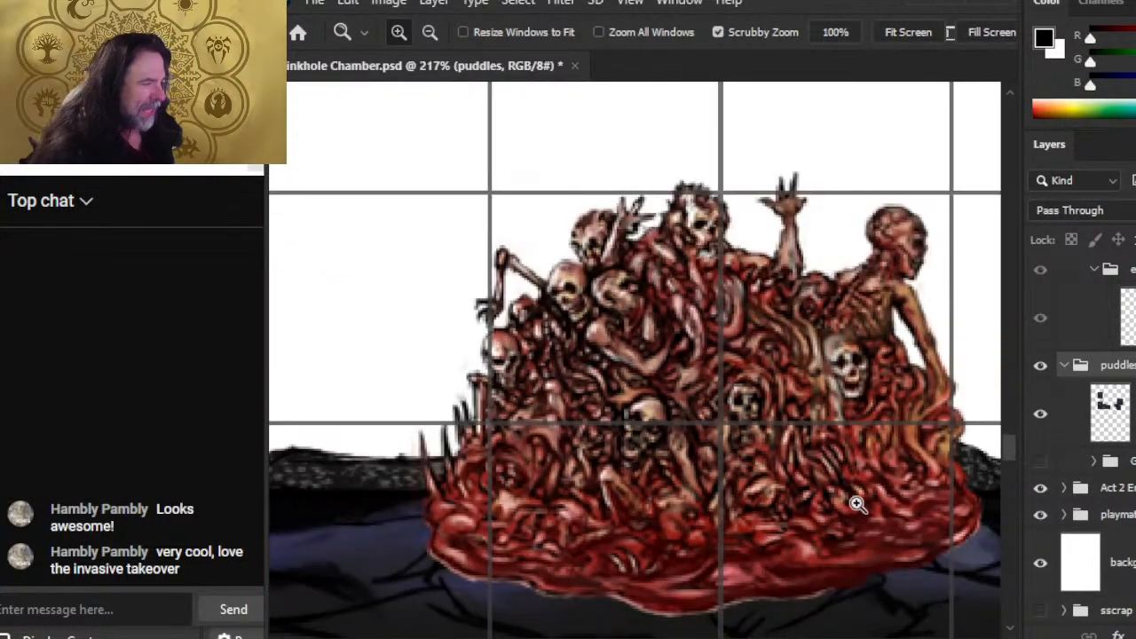
{"action": "left_click_drag", "start_coordinate": [863, 513], "coordinate": [746, 456]}
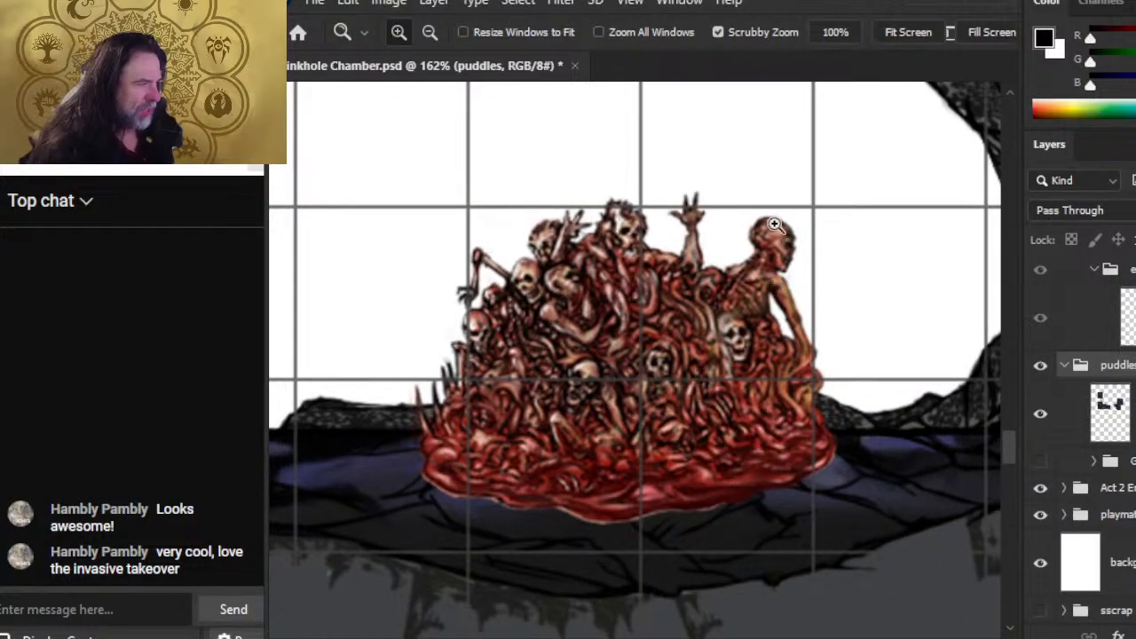
{"action": "left_click_drag", "start_coordinate": [794, 459], "coordinate": [691, 418]}
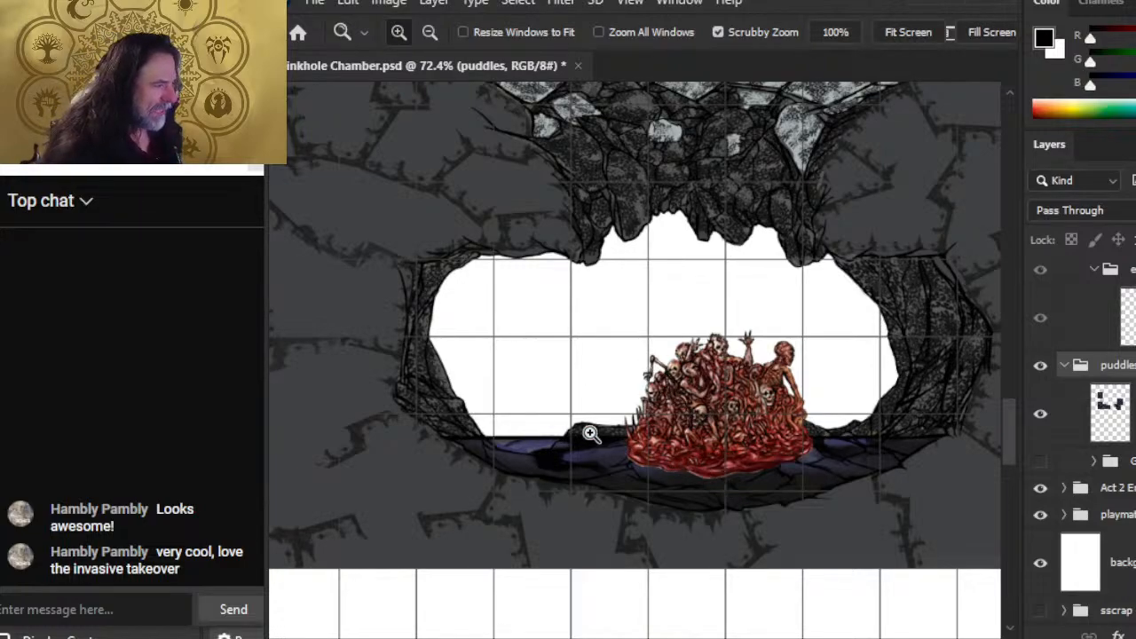
{"action": "left_click_drag", "start_coordinate": [804, 476], "coordinate": [734, 132]}
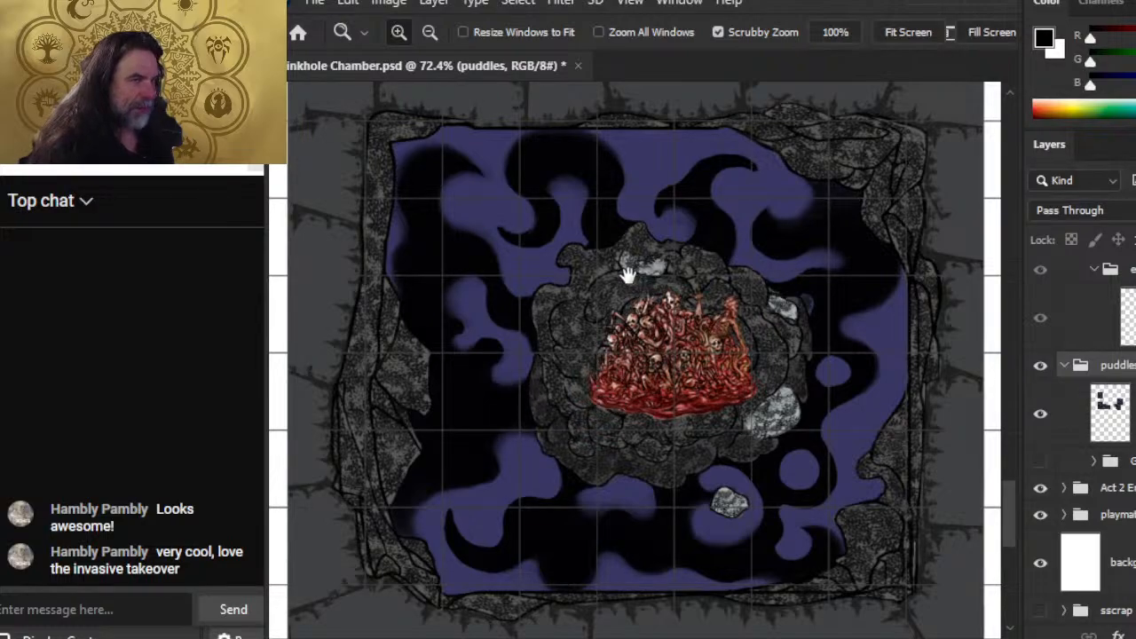
{"action": "left_click_drag", "start_coordinate": [726, 253], "coordinate": [680, 619]}
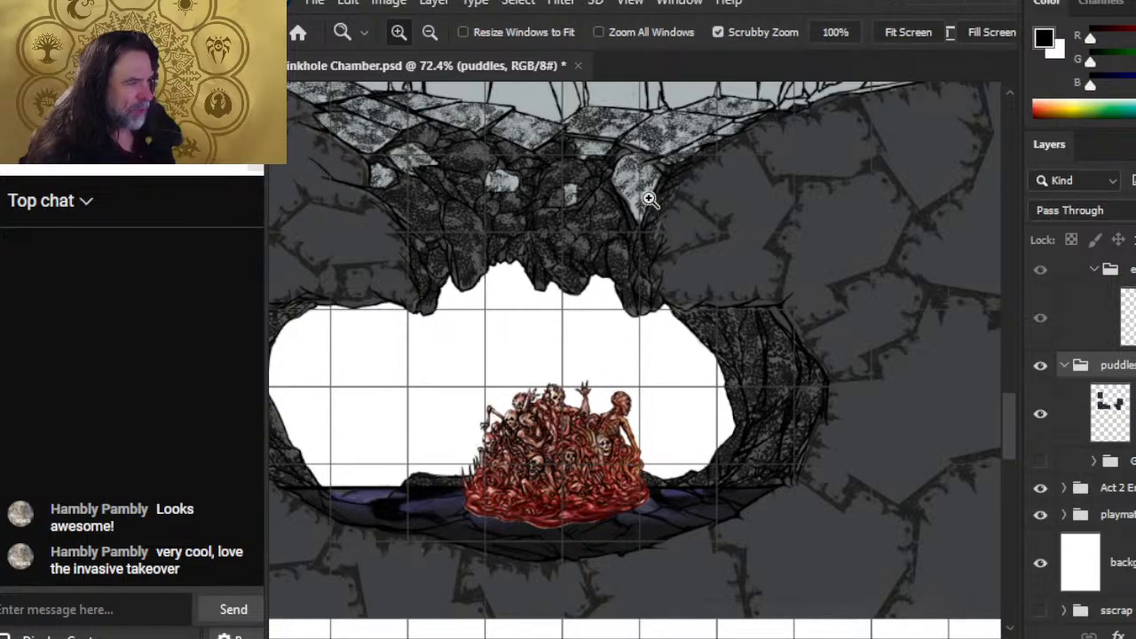
{"action": "left_click_drag", "start_coordinate": [706, 140], "coordinate": [551, 323]}
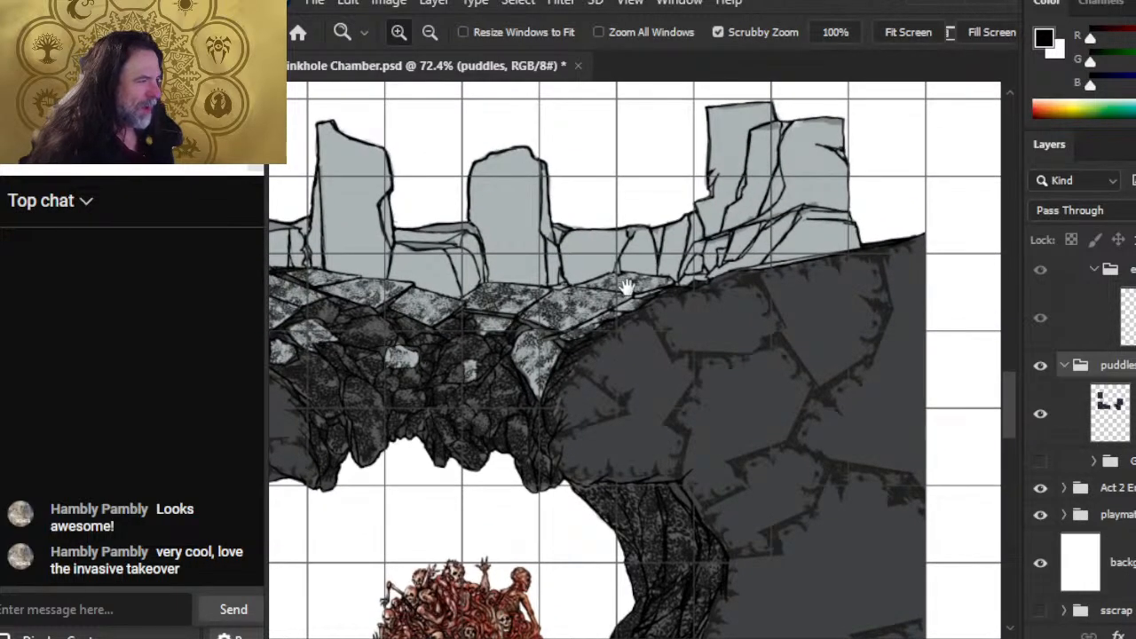
{"action": "left_click_drag", "start_coordinate": [804, 287], "coordinate": [669, 252]}
{"action": "left_click_drag", "start_coordinate": [821, 162], "coordinate": [697, 414]}
{"action": "left_click_drag", "start_coordinate": [597, 267], "coordinate": [674, 297]}
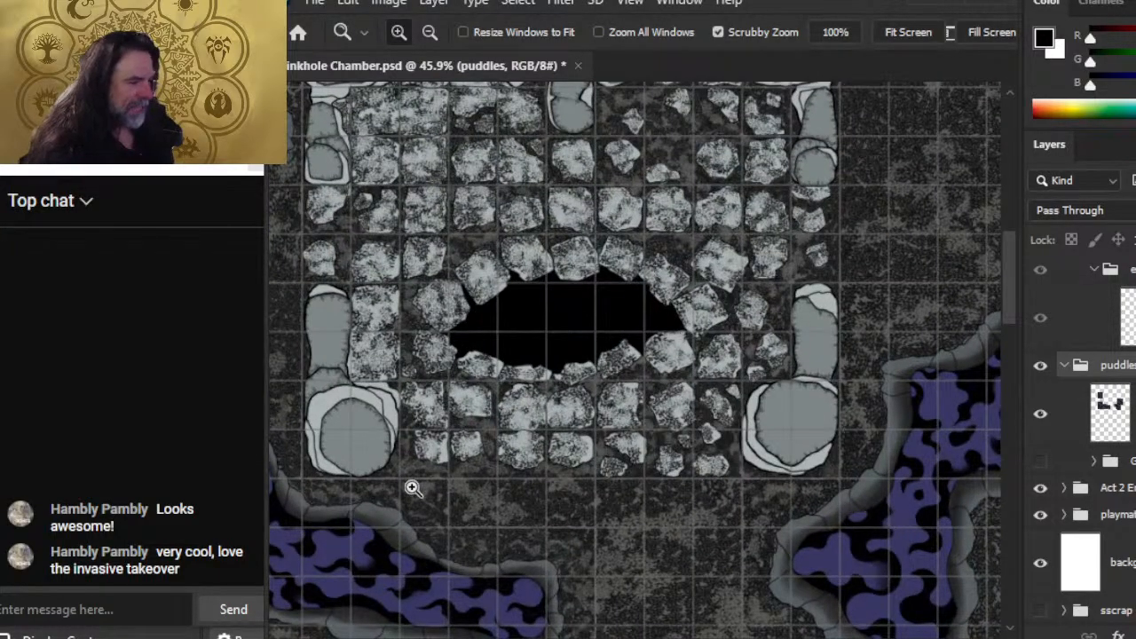
{"action": "left_click_drag", "start_coordinate": [757, 461], "coordinate": [698, 246]}
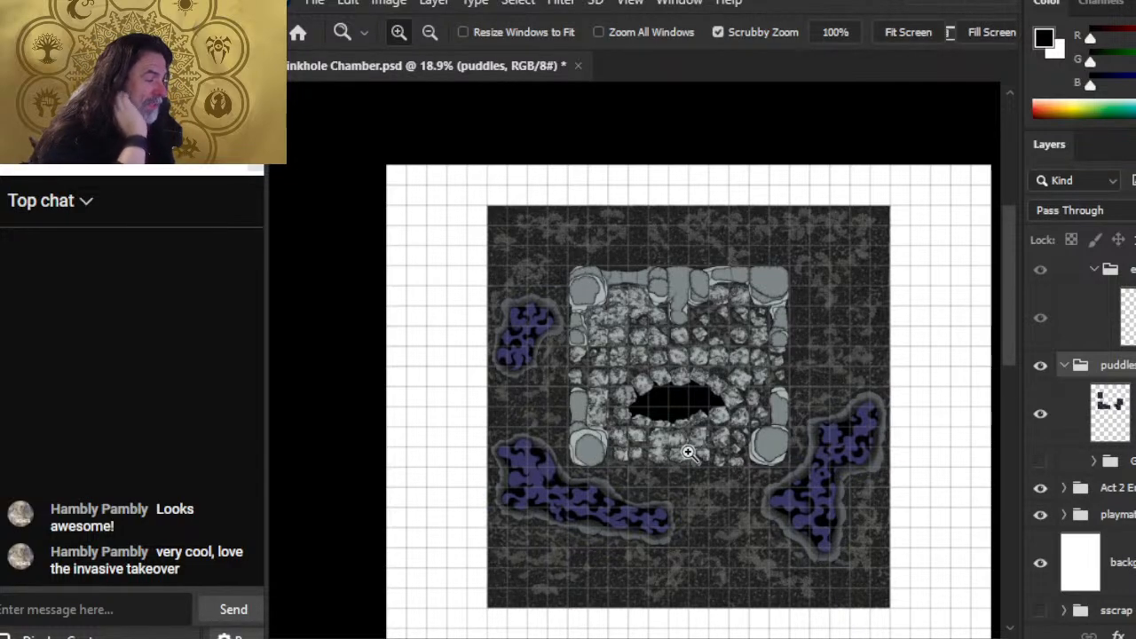
- Examine how the puddles and sinkhole seen from above relate to the side-view cross-section of the ruins and cavern
{"action": "left_click_drag", "start_coordinate": [763, 518], "coordinate": [730, 174]}
{"action": "left_click_drag", "start_coordinate": [748, 436], "coordinate": [705, 294]}
{"action": "left_click_drag", "start_coordinate": [665, 203], "coordinate": [638, 556]}
{"action": "left_click_drag", "start_coordinate": [542, 252], "coordinate": [553, 269]}
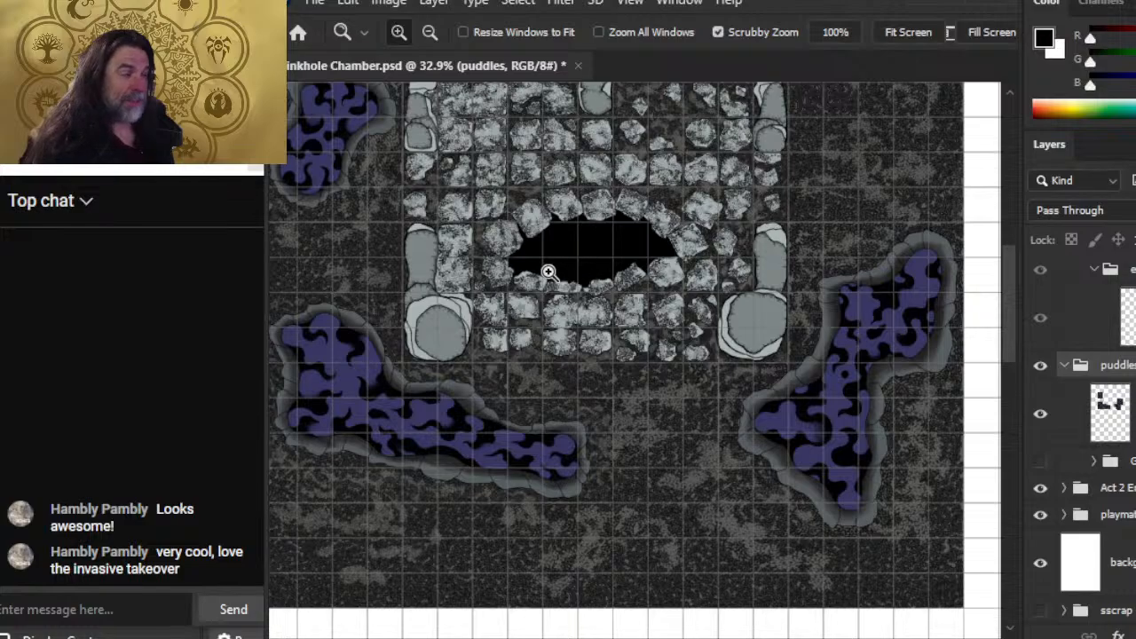
{"action": "left_click_drag", "start_coordinate": [684, 497], "coordinate": [657, 90]}
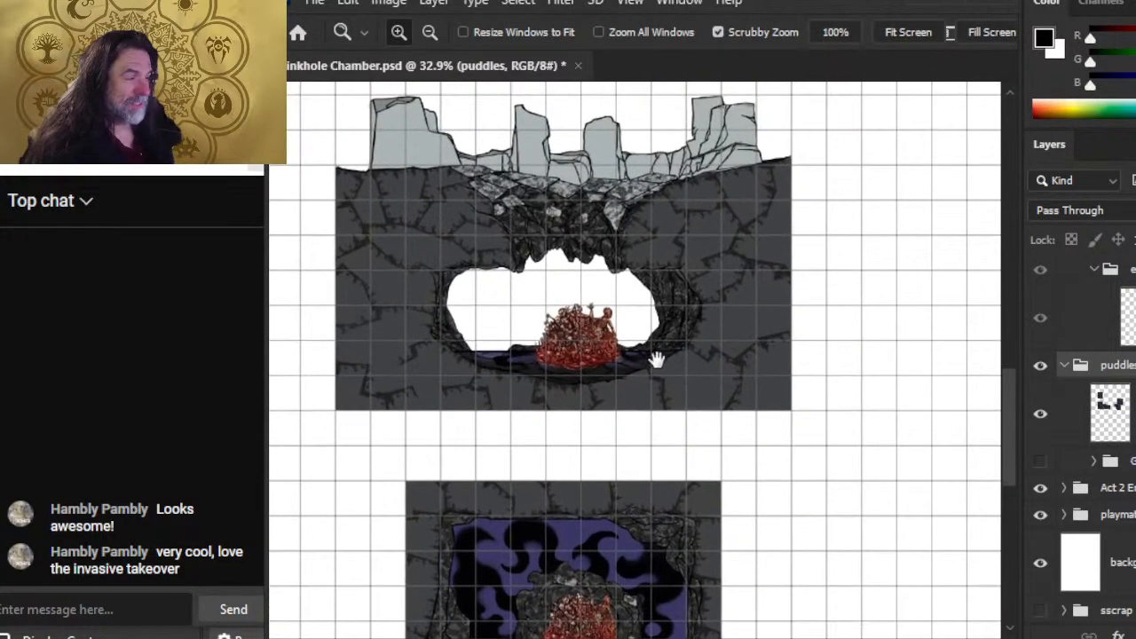
{"action": "left_click_drag", "start_coordinate": [575, 342], "coordinate": [597, 405]}
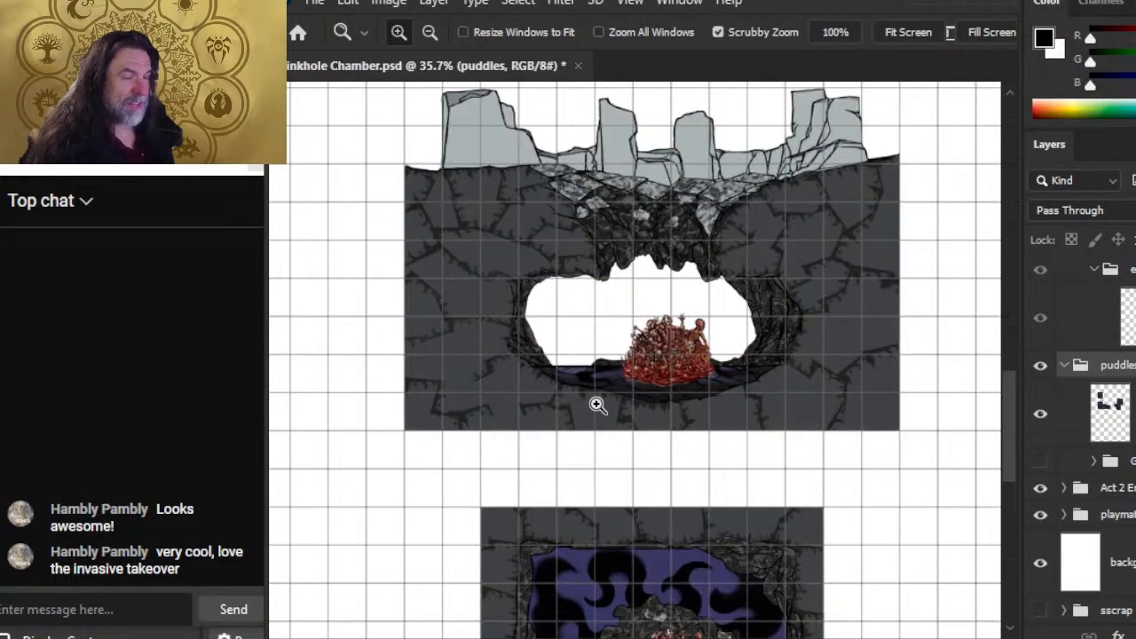
{"action": "scroll", "coordinate": [724, 214], "scroll_direction": "up", "scroll_amount": 10}
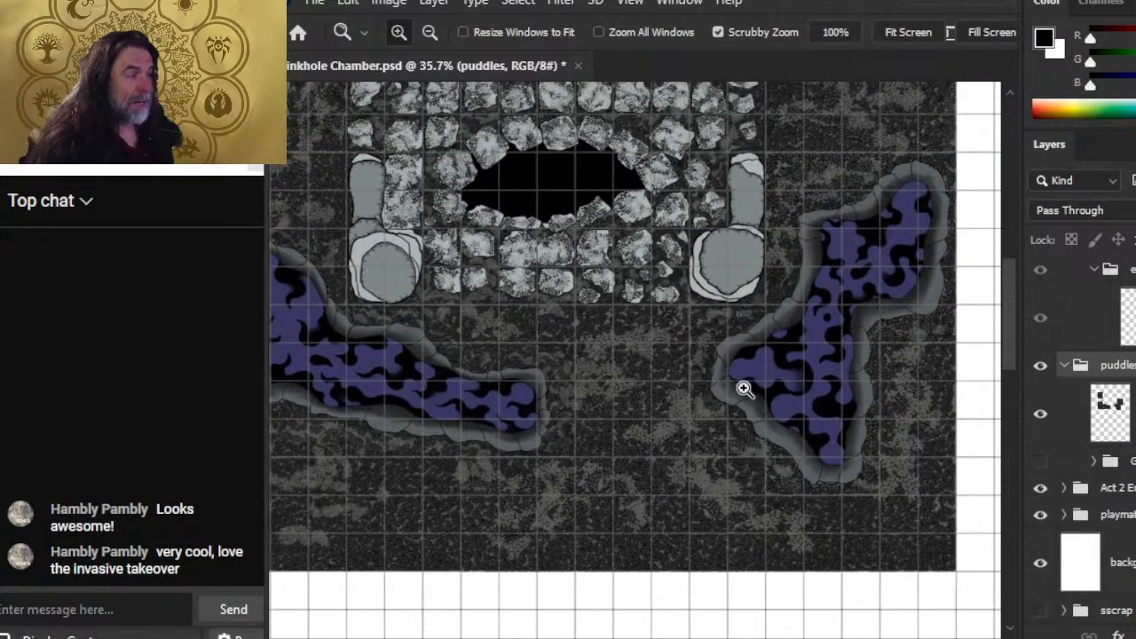
- Examine the skeletal flesh mound up close within the cavern cross-section and compare its position with the sinkhole above
{"action": "left_click_drag", "start_coordinate": [744, 388], "coordinate": [634, 257]}
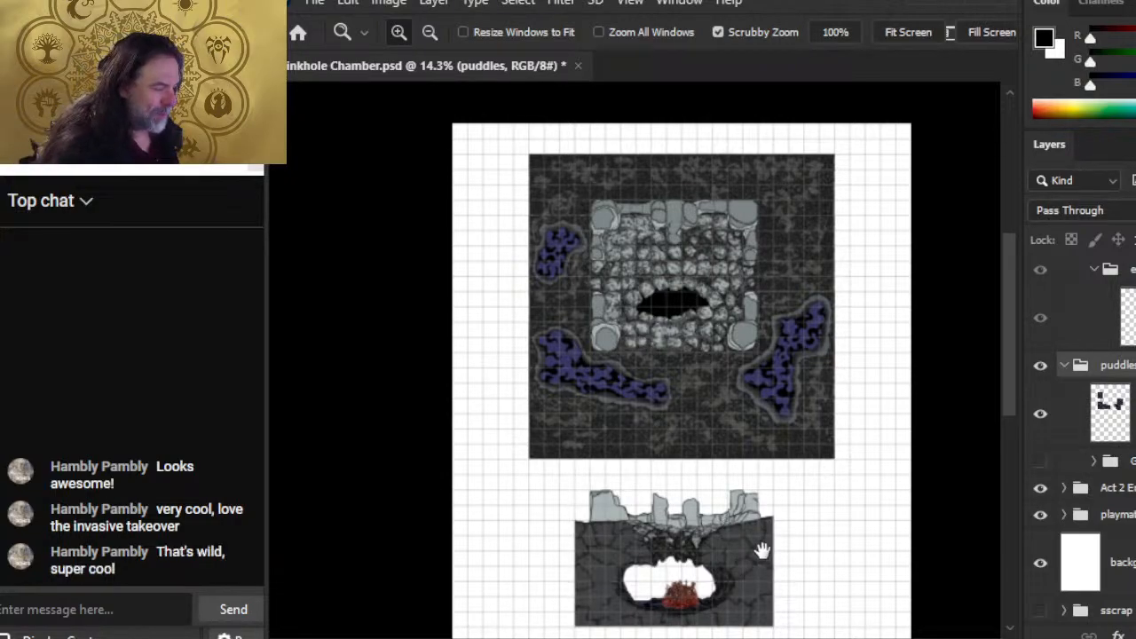
{"action": "left_click_drag", "start_coordinate": [761, 551], "coordinate": [682, 405]}
{"action": "left_click_drag", "start_coordinate": [601, 443], "coordinate": [729, 481]}
{"action": "left_click_drag", "start_coordinate": [629, 469], "coordinate": [642, 489]}
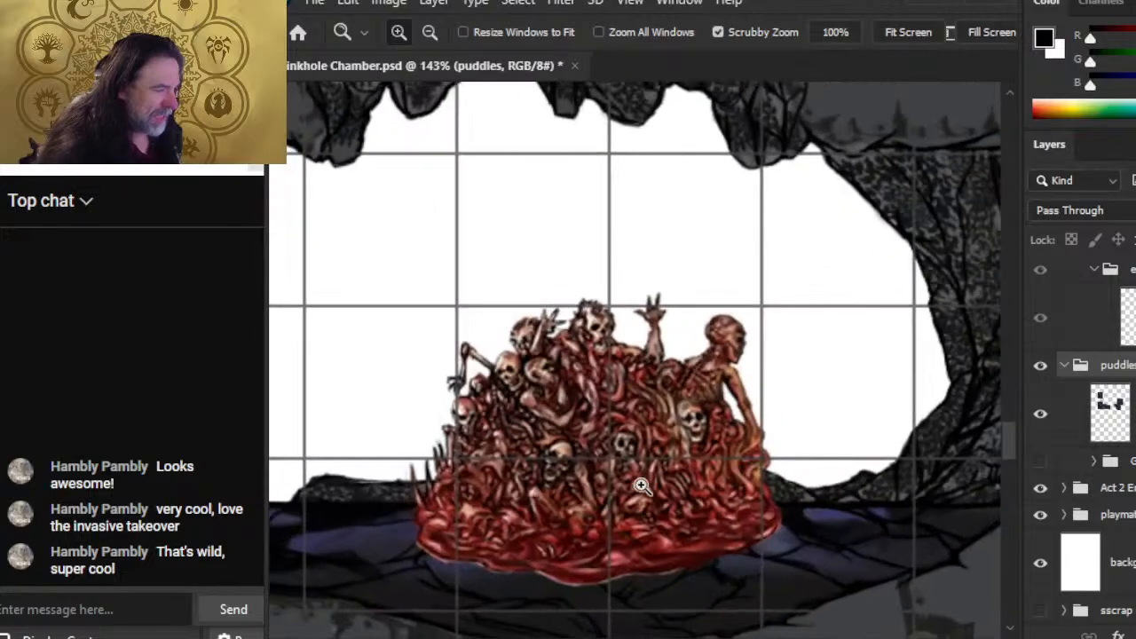
{"action": "left_click_drag", "start_coordinate": [751, 475], "coordinate": [715, 453]}
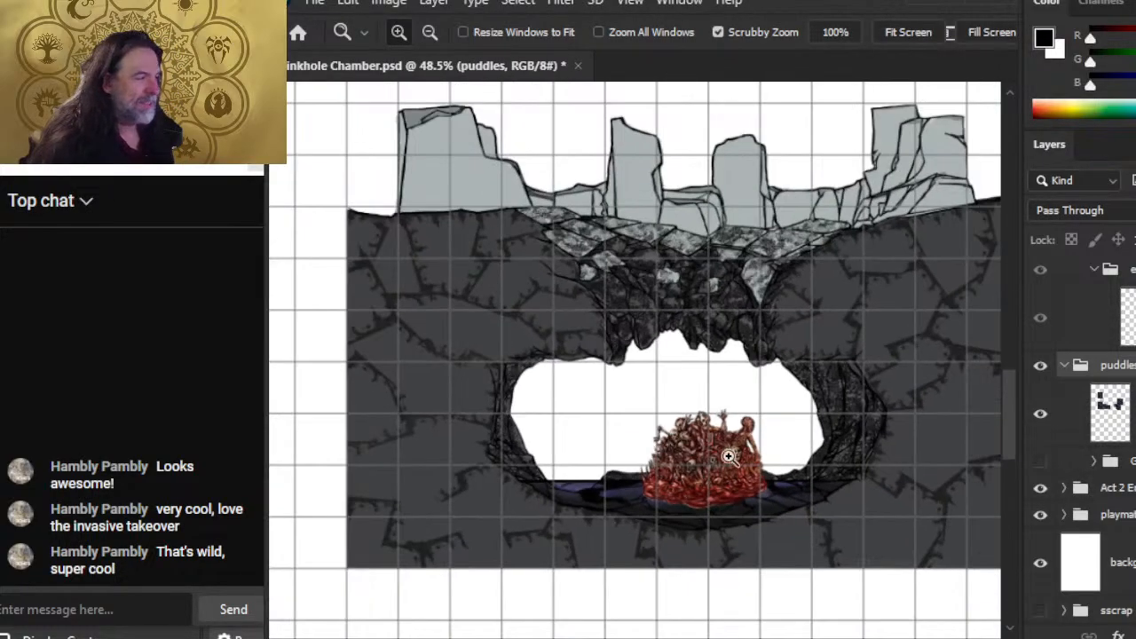
{"action": "scroll", "coordinate": [792, 578], "scroll_direction": "up", "scroll_amount": 10}
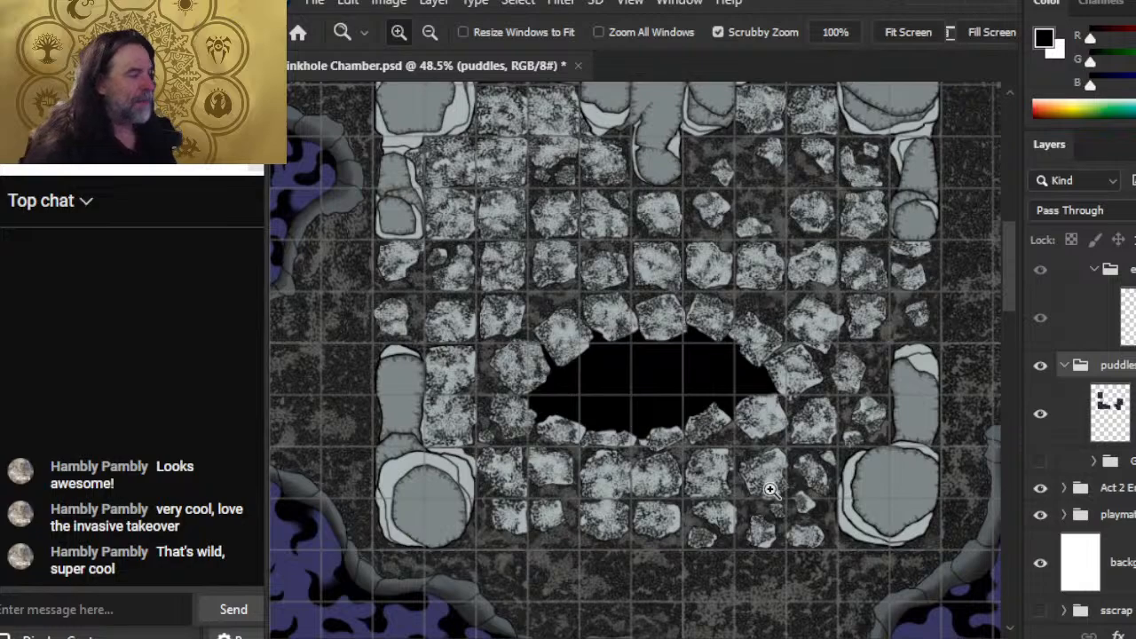
- Trace the sinkhole through the cavern cross-section to the flooded chamber's floor plan and back up to the ruins
{"action": "left_click_drag", "start_coordinate": [738, 553], "coordinate": [690, 178]}
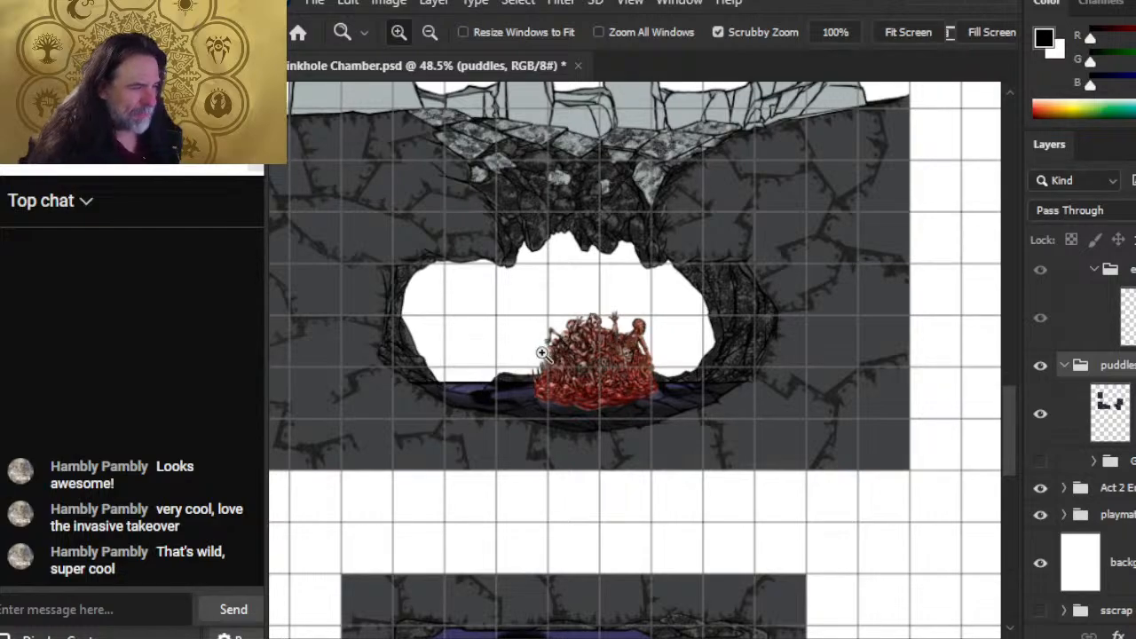
{"action": "left_click_drag", "start_coordinate": [743, 482], "coordinate": [710, 190]}
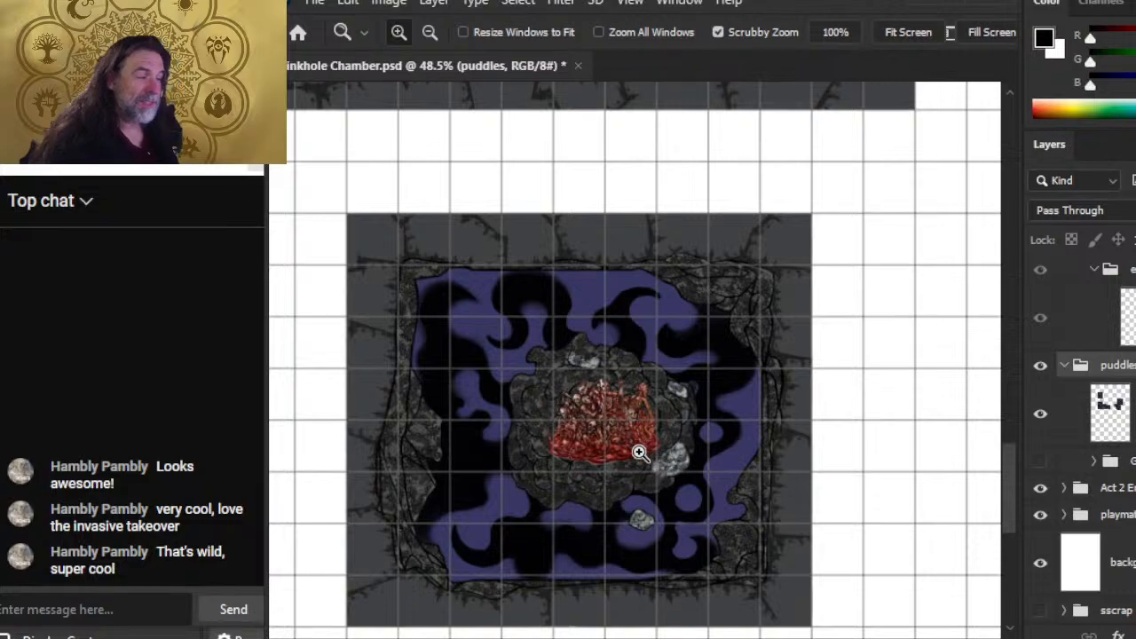
{"action": "left_click_drag", "start_coordinate": [689, 342], "coordinate": [618, 333]}
{"action": "left_click_drag", "start_coordinate": [677, 282], "coordinate": [647, 589]}
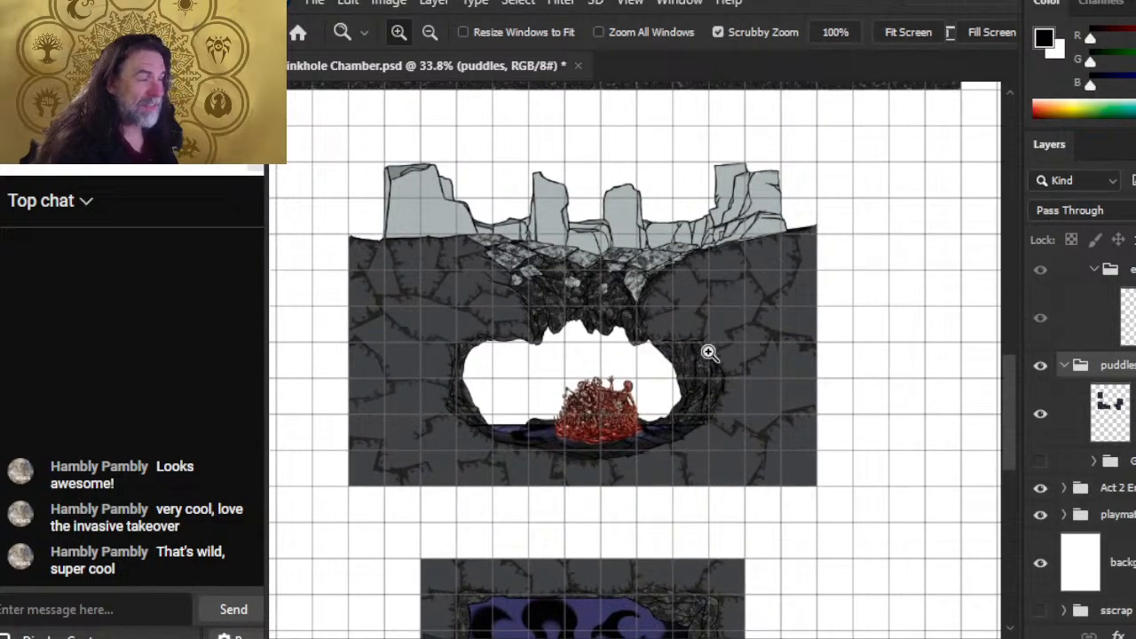
{"action": "left_click_drag", "start_coordinate": [717, 346], "coordinate": [604, 342]}
{"action": "left_click_drag", "start_coordinate": [719, 191], "coordinate": [655, 461]}
{"action": "left_click_drag", "start_coordinate": [568, 294], "coordinate": [694, 321]}
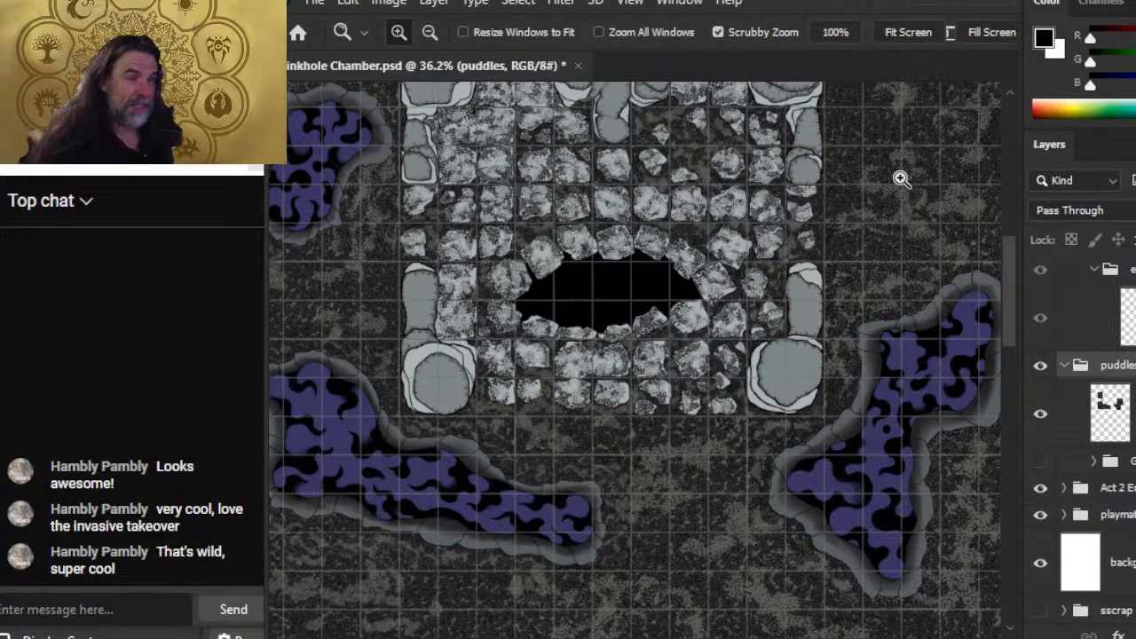
- Open the recent file Act 2 Region 2 - Cemetery Color.jpg
{"action": "left_click", "coordinate": [315, 3]}
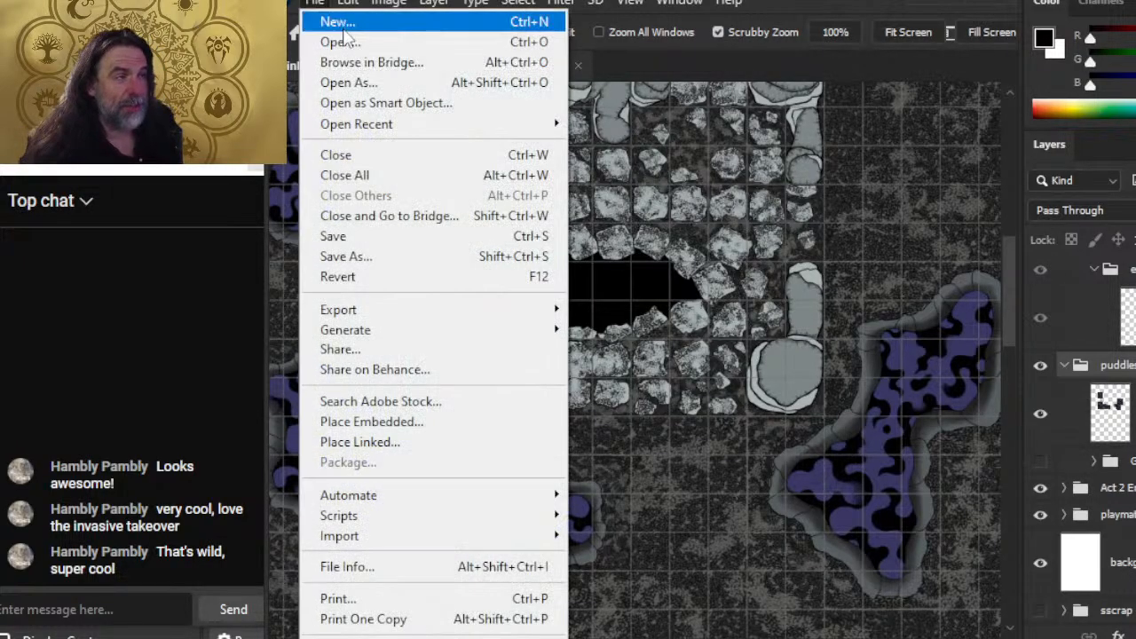
{"action": "mouse_move", "coordinate": [377, 126]}
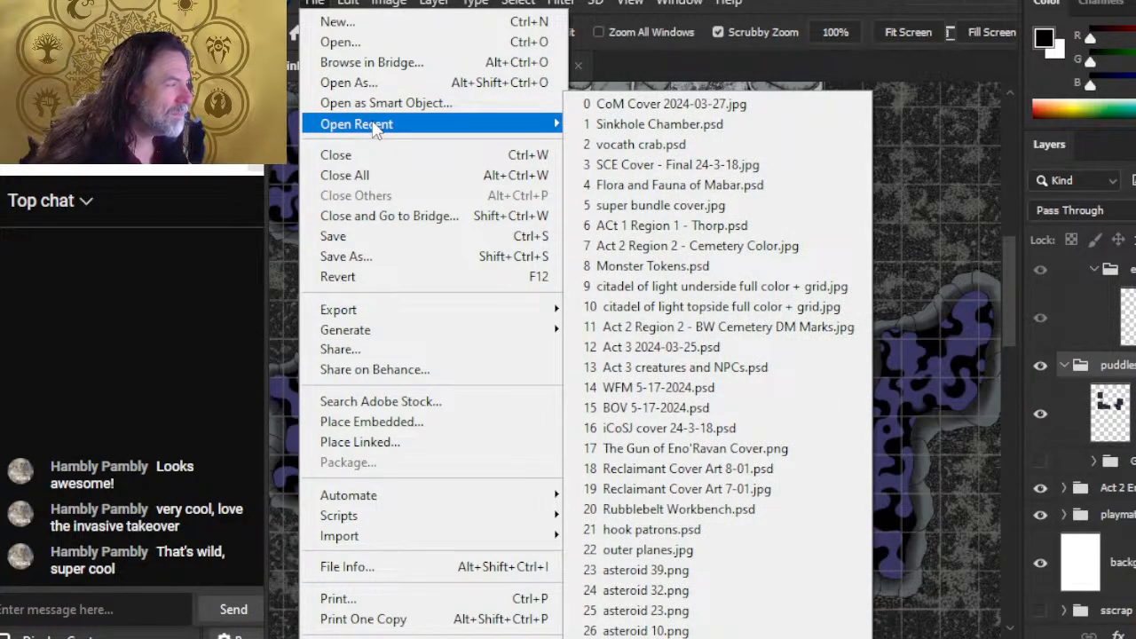
{"action": "left_click", "coordinate": [667, 243]}
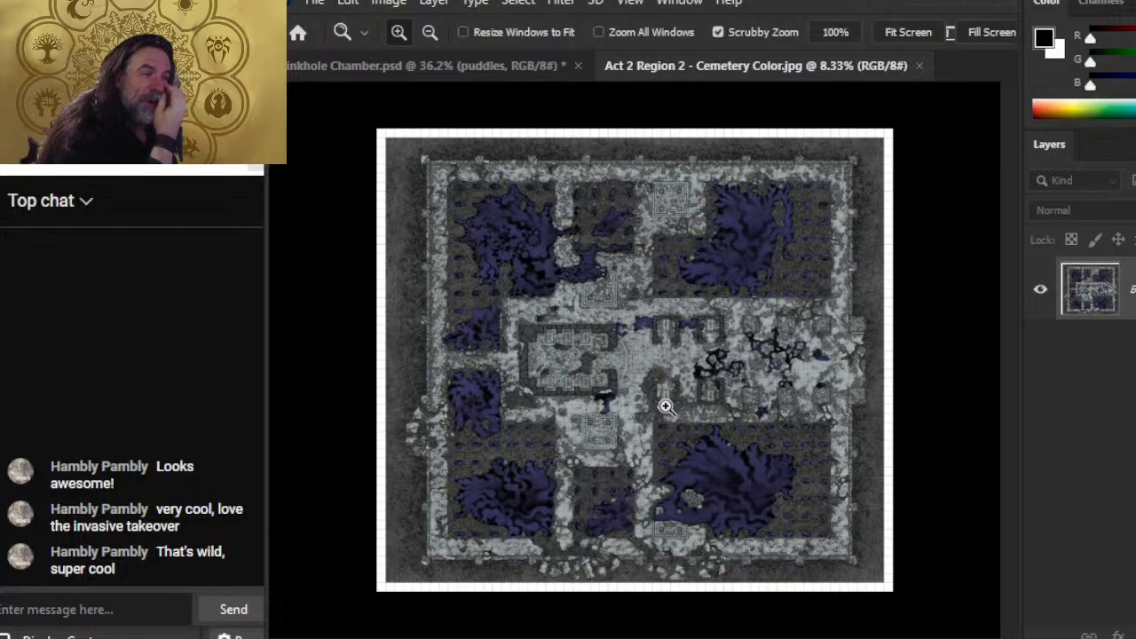
- Examine the cemetery's central mausoleum and the southern pool with its partly submerged stone platform and rubble island
{"action": "key", "text": "ctrl+plus"}
{"action": "left_click_drag", "start_coordinate": [594, 317], "coordinate": [671, 341]}
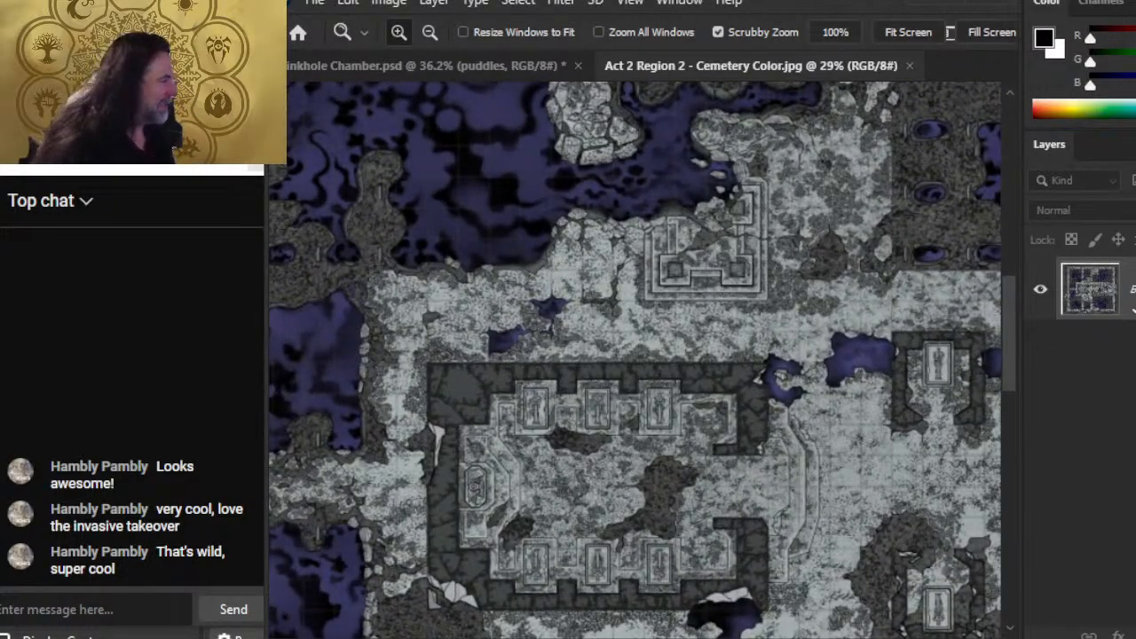
{"action": "left_click_drag", "start_coordinate": [781, 515], "coordinate": [540, 169]}
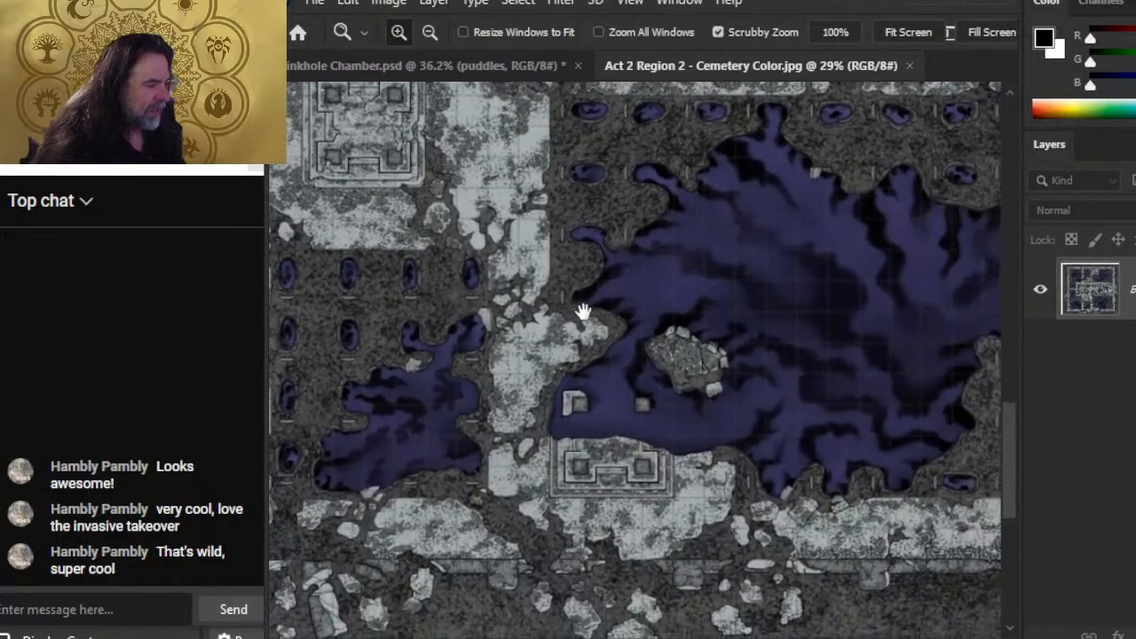
{"action": "left_click_drag", "start_coordinate": [583, 312], "coordinate": [557, 303]}
{"action": "left_click_drag", "start_coordinate": [837, 331], "coordinate": [644, 276]}
{"action": "left_click_drag", "start_coordinate": [446, 307], "coordinate": [731, 363]}
{"action": "left_click_drag", "start_coordinate": [721, 419], "coordinate": [840, 426]}
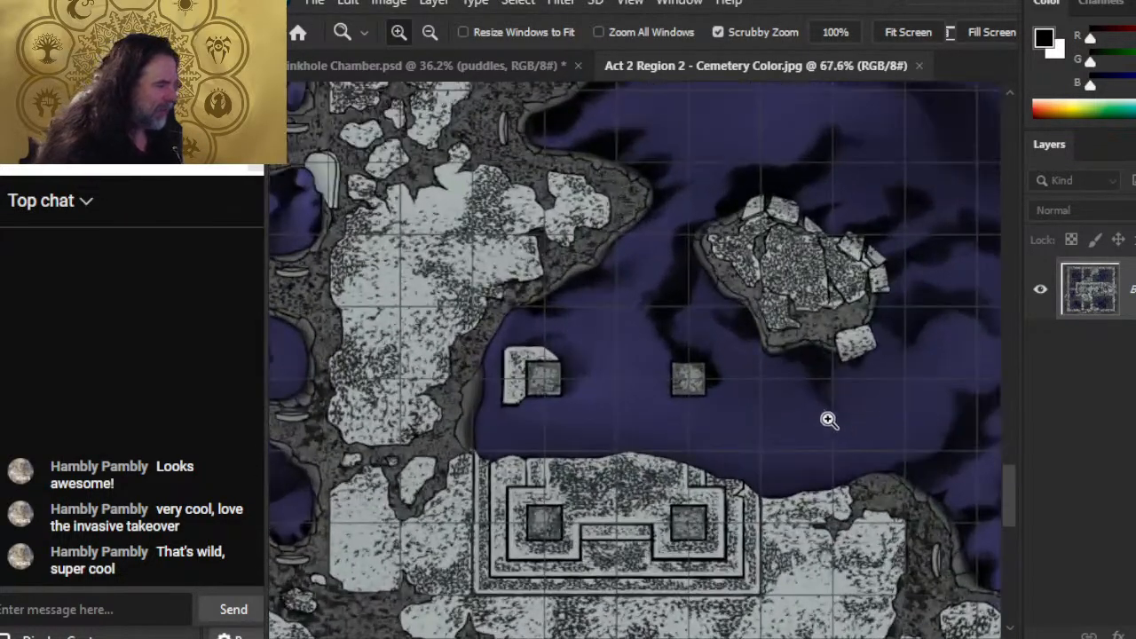
- Examine the pool's southern shoreline up close, checking the stone rim, headstones, fallen slabs and stray water colour
{"action": "left_click_drag", "start_coordinate": [868, 348], "coordinate": [749, 375]}
{"action": "left_click_drag", "start_coordinate": [706, 301], "coordinate": [806, 371]}
{"action": "left_click_drag", "start_coordinate": [789, 459], "coordinate": [701, 198]}
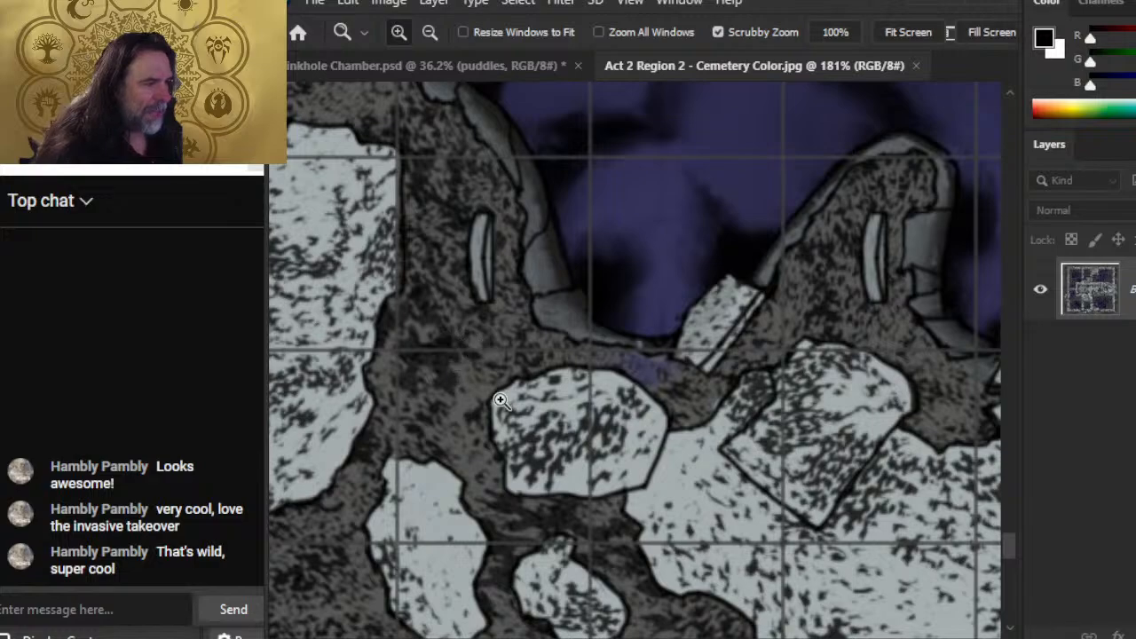
{"action": "left_click_drag", "start_coordinate": [611, 364], "coordinate": [582, 388]}
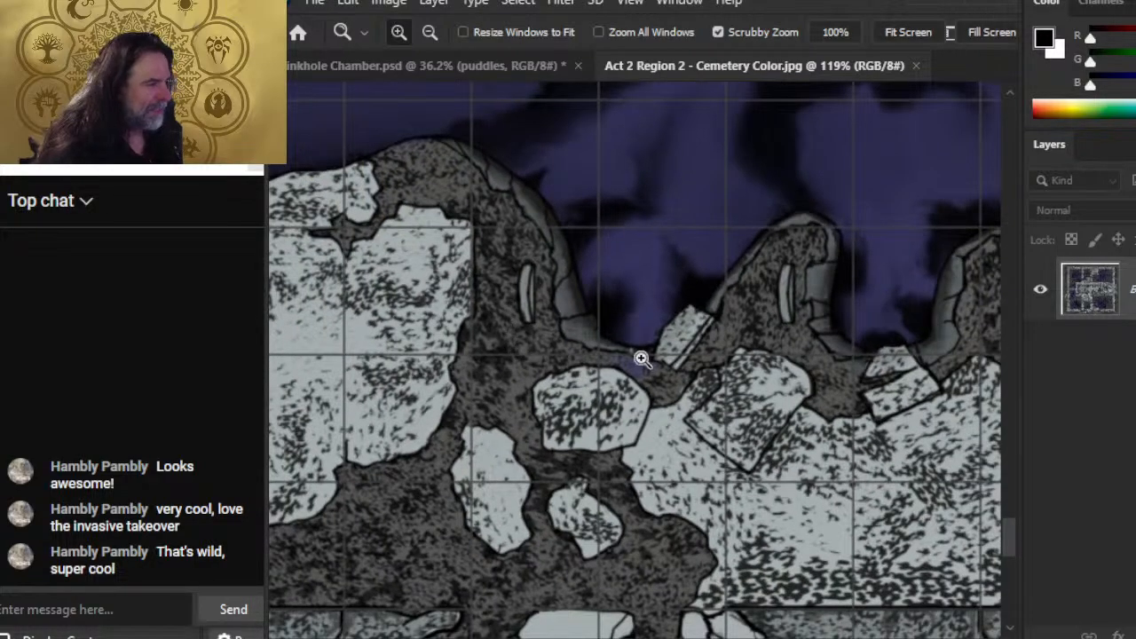
{"action": "left_click", "coordinate": [586, 302]}
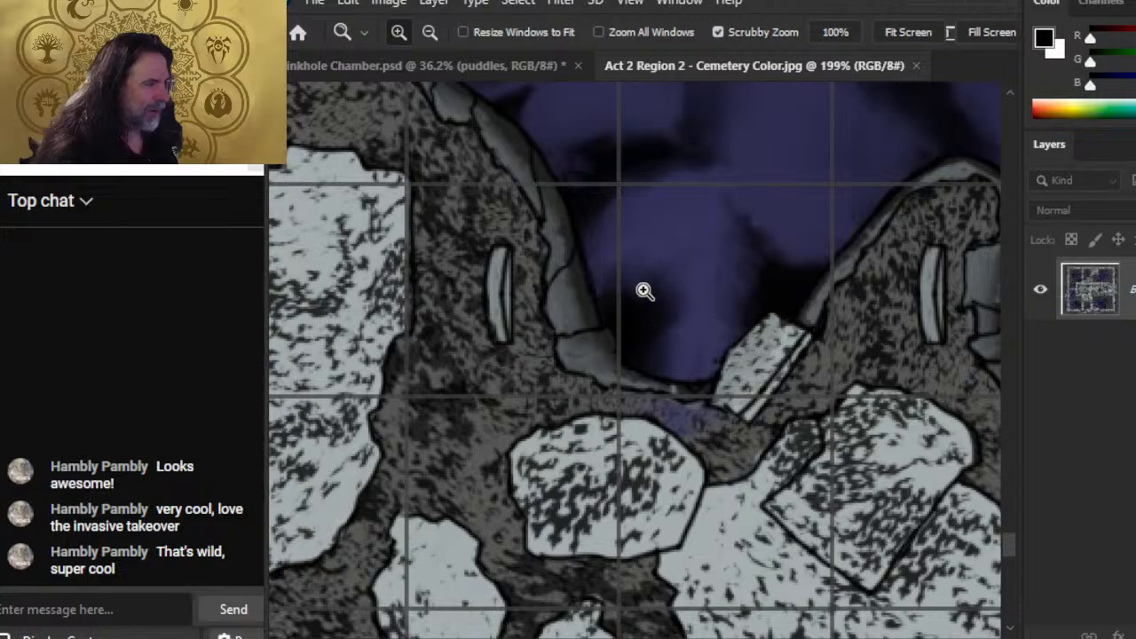
{"action": "left_click_drag", "start_coordinate": [715, 333], "coordinate": [578, 305]}
{"action": "left_click_drag", "start_coordinate": [494, 328], "coordinate": [680, 370]}
- Examine the swirling water pattern of the large pool in the cemetery's southwest corner
{"action": "left_click_drag", "start_coordinate": [836, 453], "coordinate": [709, 304]}
{"action": "left_click_drag", "start_coordinate": [788, 530], "coordinate": [717, 358]}
{"action": "left_click_drag", "start_coordinate": [832, 435], "coordinate": [597, 331]}
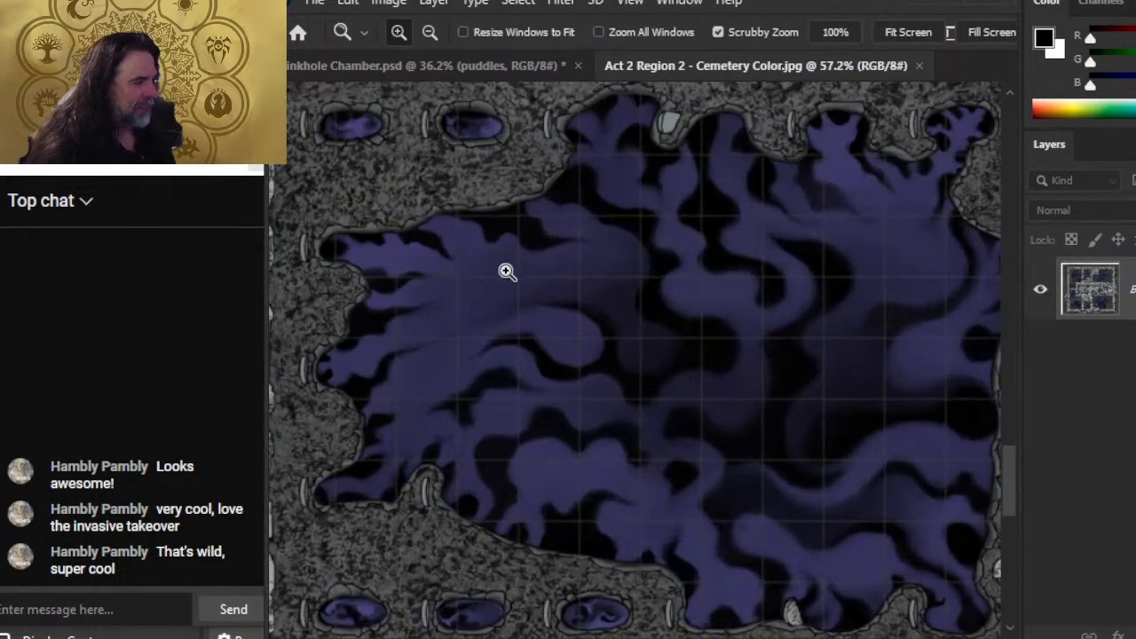
{"action": "left_click_drag", "start_coordinate": [794, 426], "coordinate": [695, 370]}
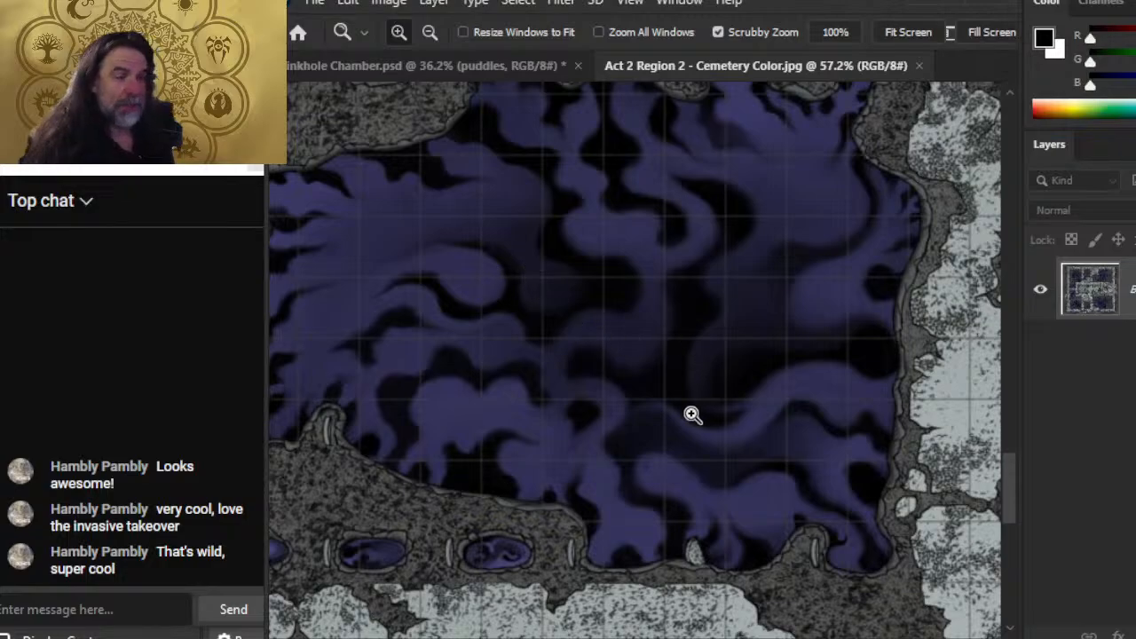
- Compare the cemetery pool with the puddles in Sinkhole Chamber.psd and return to the cemetery map
{"action": "left_click", "coordinate": [484, 65]}
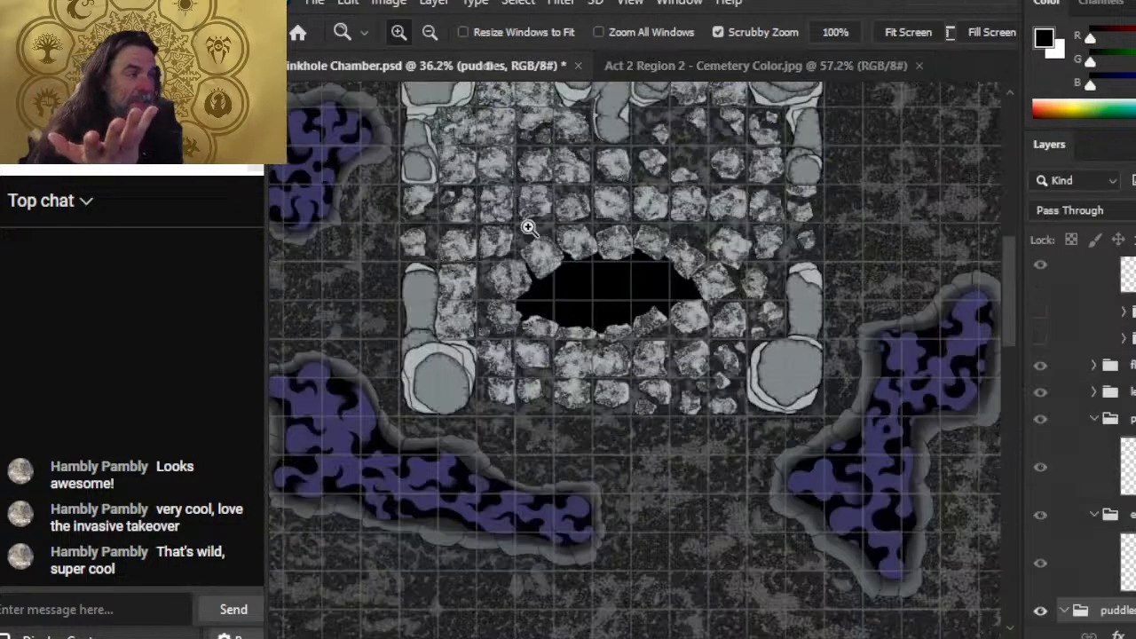
{"action": "scroll", "coordinate": [644, 469], "scroll_direction": "down", "scroll_amount": 5}
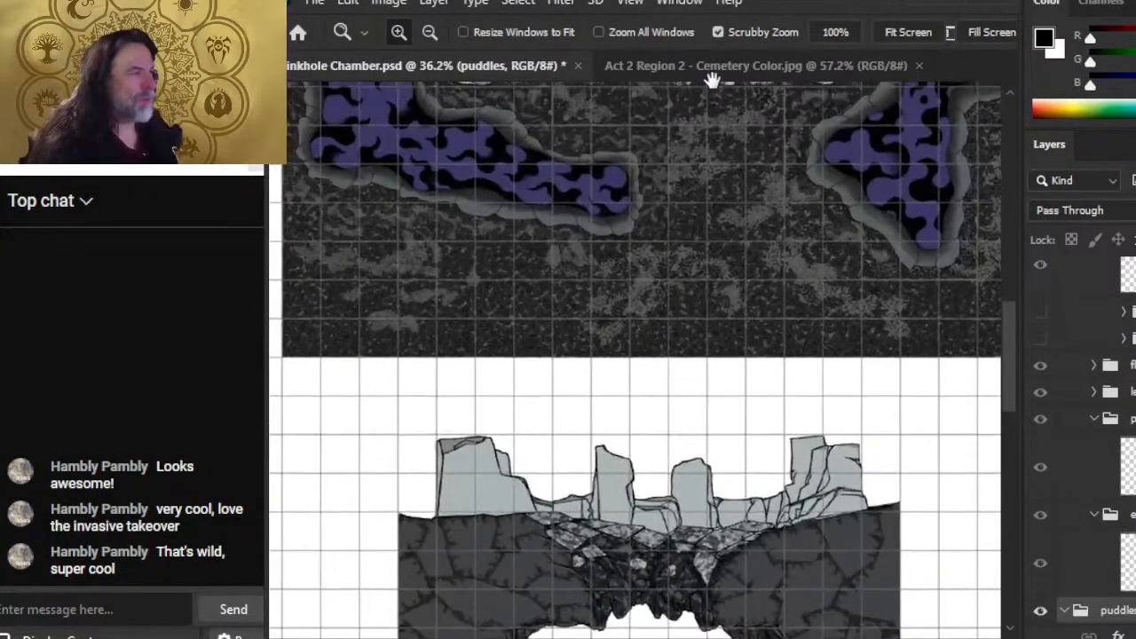
{"action": "left_click", "coordinate": [713, 69]}
- Examine the southwest pool's rim around the headstones up close and the blended dark swirls across its water
{"action": "left_click_drag", "start_coordinate": [725, 384], "coordinate": [656, 379]}
{"action": "left_click_drag", "start_coordinate": [847, 482], "coordinate": [587, 356]}
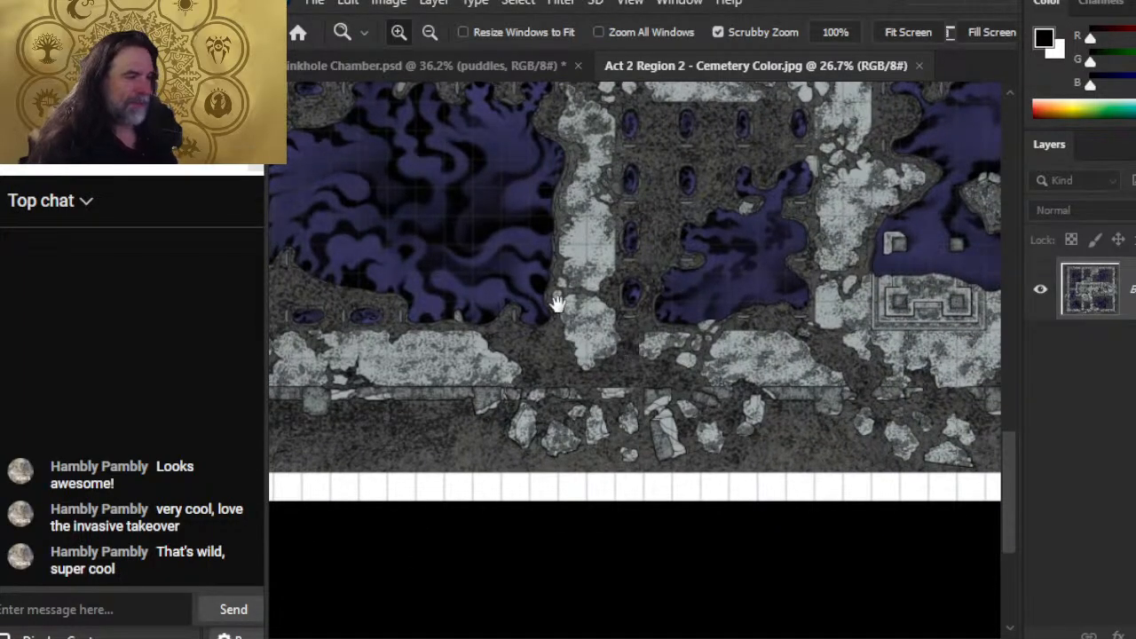
{"action": "left_click_drag", "start_coordinate": [535, 373], "coordinate": [590, 441]}
{"action": "left_click_drag", "start_coordinate": [548, 352], "coordinate": [630, 381]}
{"action": "left_click_drag", "start_coordinate": [576, 274], "coordinate": [585, 482]}
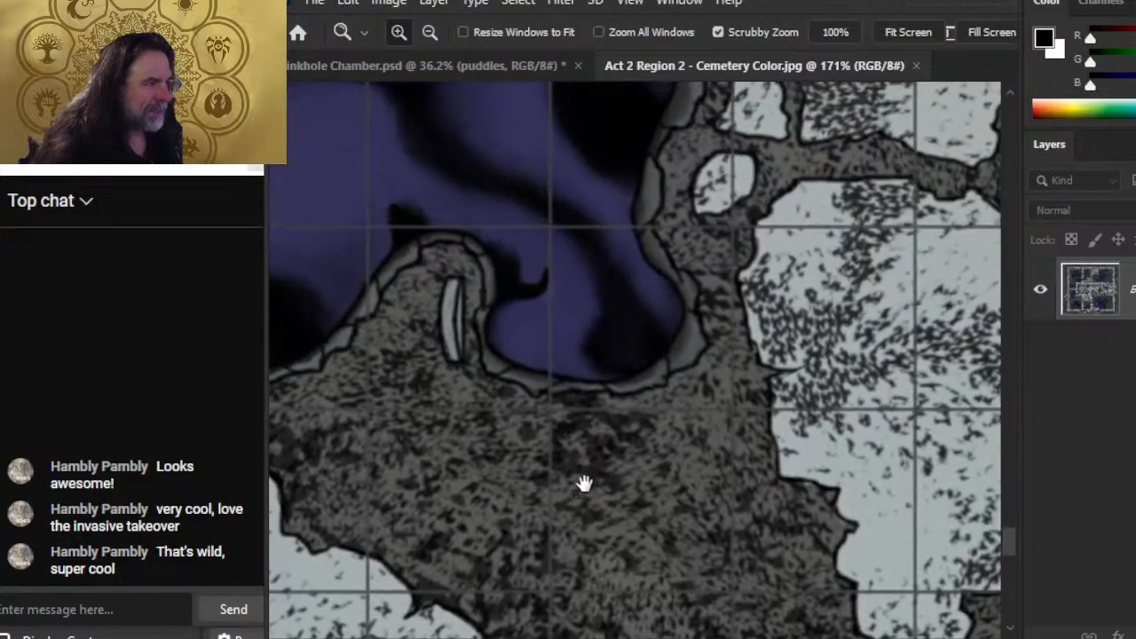
{"action": "left_click_drag", "start_coordinate": [639, 459], "coordinate": [705, 496]}
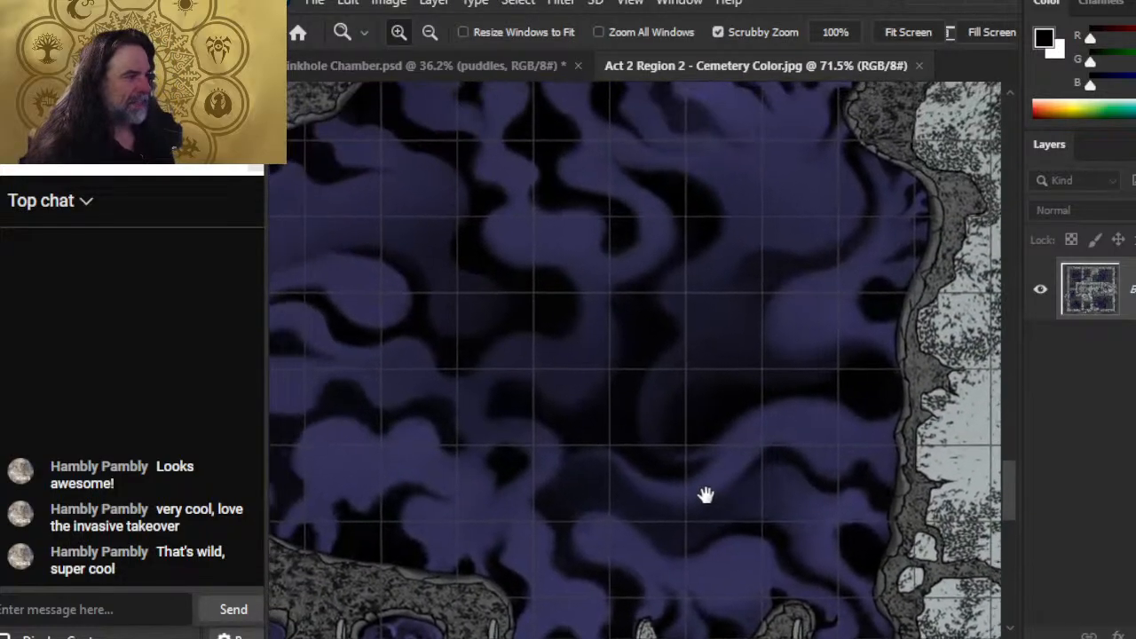
{"action": "left_click_drag", "start_coordinate": [540, 328], "coordinate": [466, 327]}
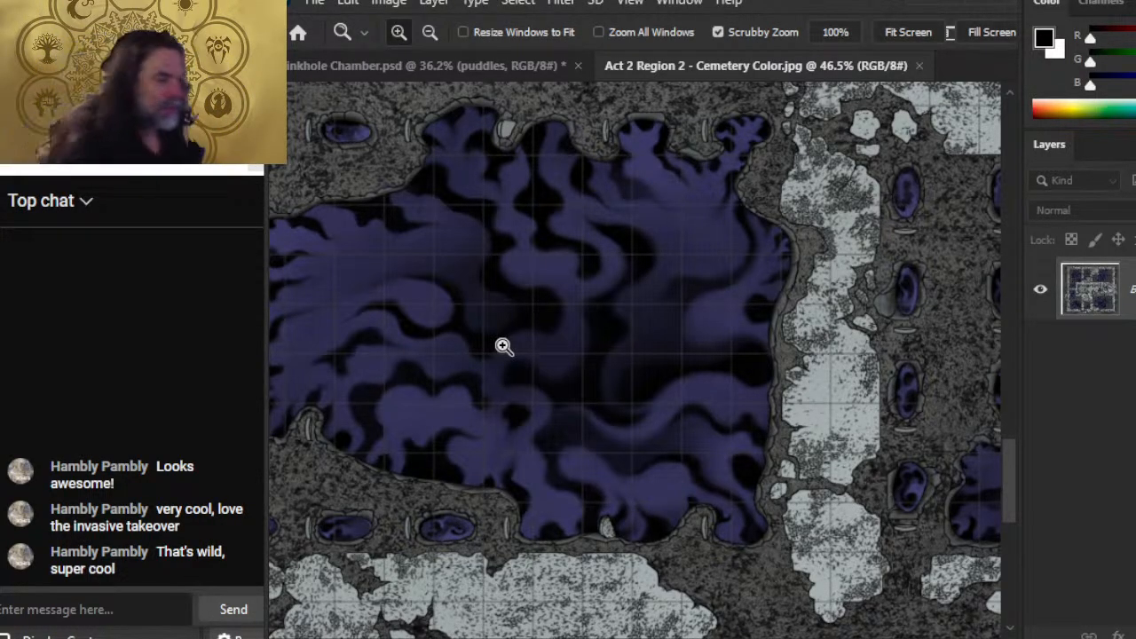
- Survey the cemetery's northern pools, flooded graves and broken paving around the mausoleum
{"action": "scroll", "coordinate": [702, 480], "scroll_direction": "down", "scroll_amount": 3}
{"action": "left_click_drag", "start_coordinate": [714, 494], "coordinate": [412, 399]}
{"action": "left_click_drag", "start_coordinate": [737, 278], "coordinate": [629, 617]}
{"action": "left_click_drag", "start_coordinate": [698, 259], "coordinate": [667, 471]}
{"action": "left_click_drag", "start_coordinate": [486, 384], "coordinate": [701, 304]}
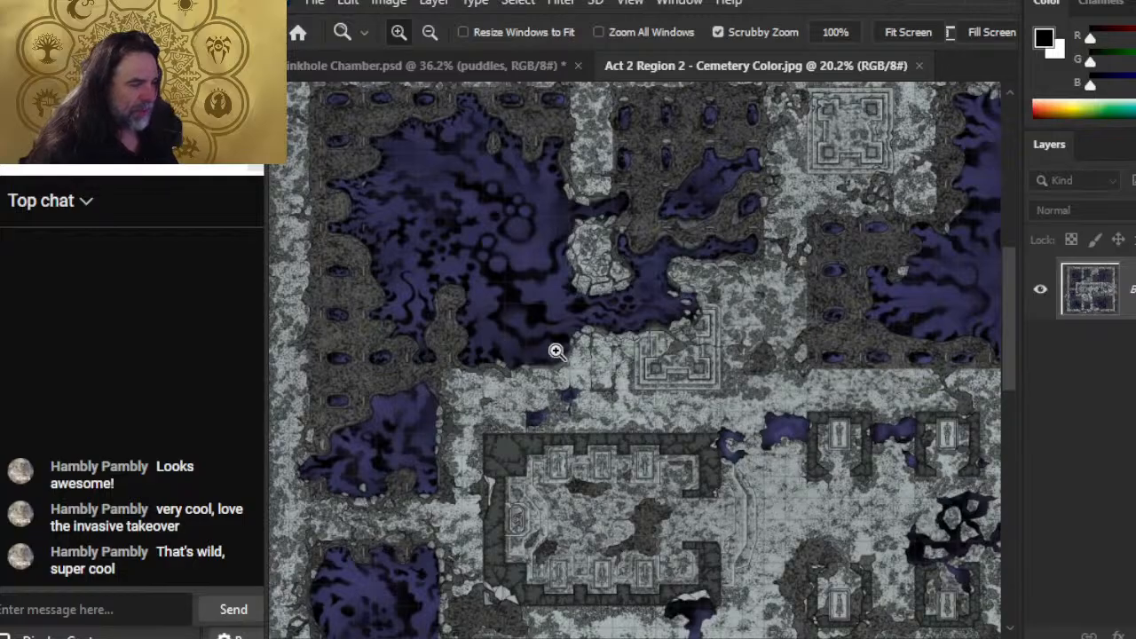
- Examine the mausoleum's interior, including the carved tombs along its walls and the octagonal sarcophagus at its western end
{"action": "left_click_drag", "start_coordinate": [665, 505], "coordinate": [815, 387]}
{"action": "left_click_drag", "start_coordinate": [815, 387], "coordinate": [698, 396]}
{"action": "left_click_drag", "start_coordinate": [822, 423], "coordinate": [715, 406]}
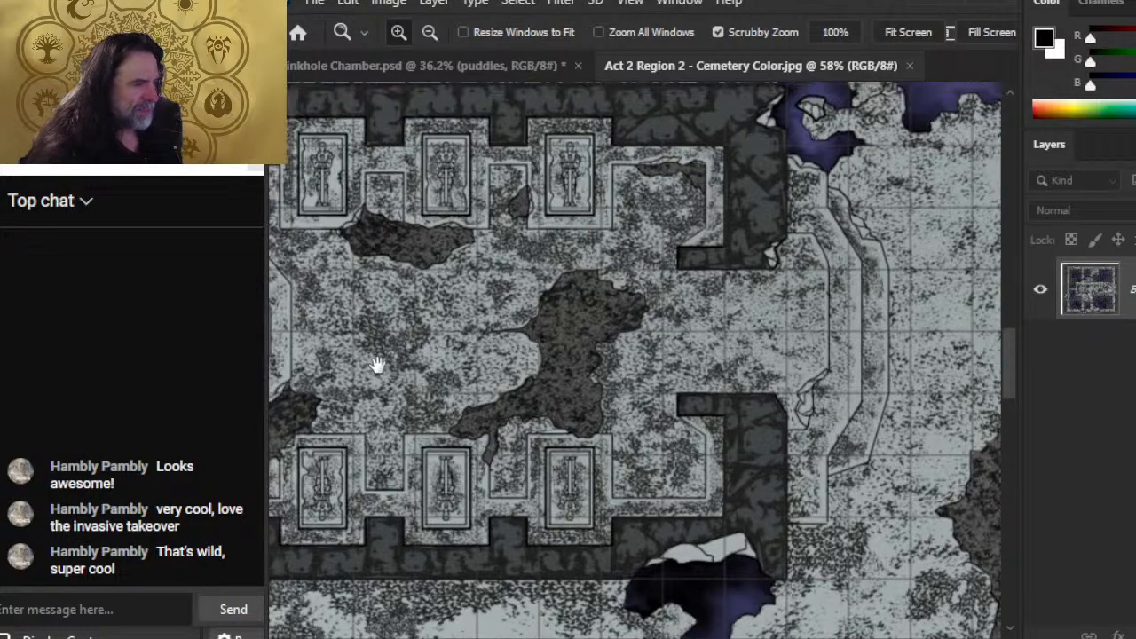
{"action": "left_click_drag", "start_coordinate": [376, 368], "coordinate": [713, 525]}
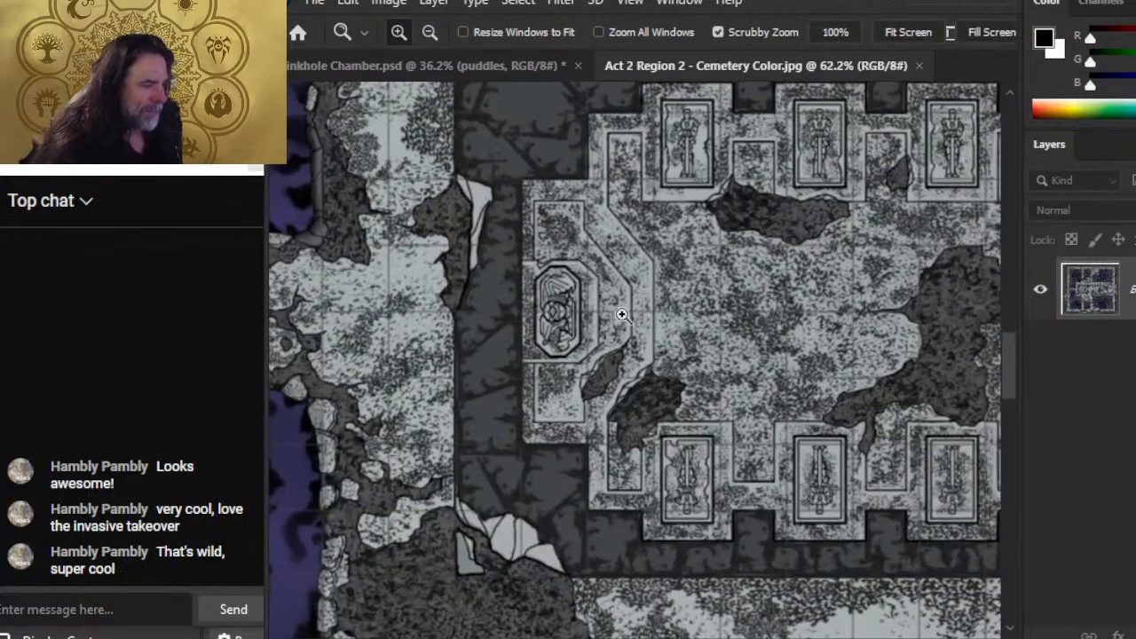
{"action": "left_click_drag", "start_coordinate": [535, 325], "coordinate": [570, 308]}
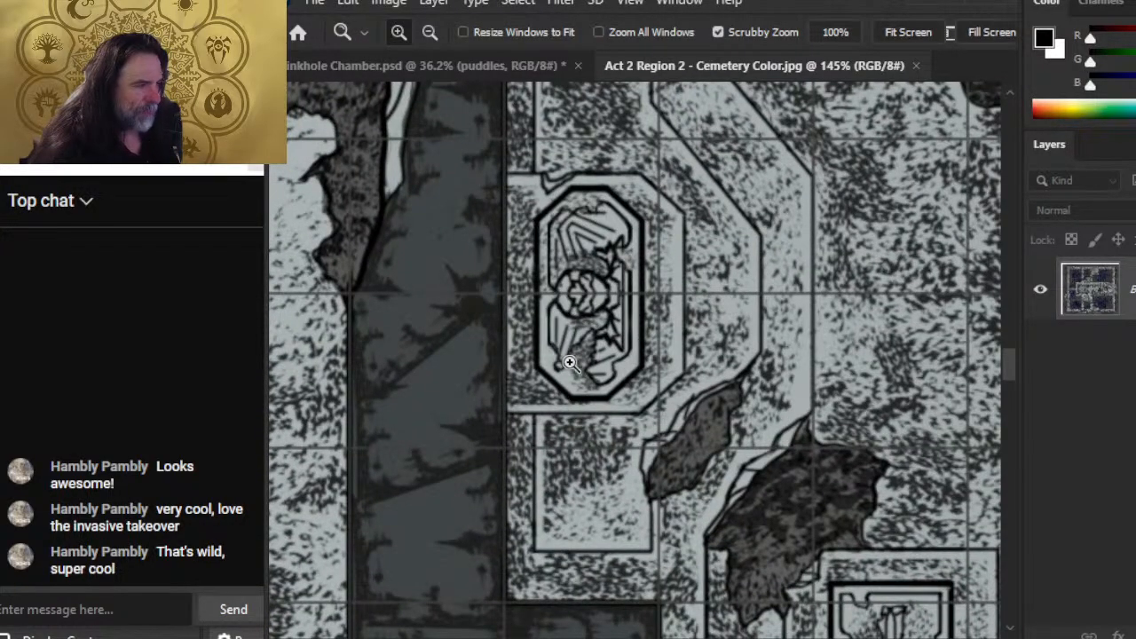
{"action": "left_click_drag", "start_coordinate": [896, 531], "coordinate": [543, 253]}
{"action": "left_click_drag", "start_coordinate": [839, 445], "coordinate": [517, 405]}
- Survey the pools and grave plots around the mausoleum and review the building's complete floor plan
{"action": "left_click_drag", "start_coordinate": [900, 428], "coordinate": [756, 622]}
{"action": "left_click_drag", "start_coordinate": [593, 146], "coordinate": [646, 559]}
{"action": "left_click_drag", "start_coordinate": [406, 302], "coordinate": [693, 164]}
{"action": "left_click_drag", "start_coordinate": [764, 403], "coordinate": [699, 383]}
{"action": "left_click_drag", "start_coordinate": [837, 442], "coordinate": [684, 274]}
{"action": "left_click_drag", "start_coordinate": [721, 363], "coordinate": [507, 456]}
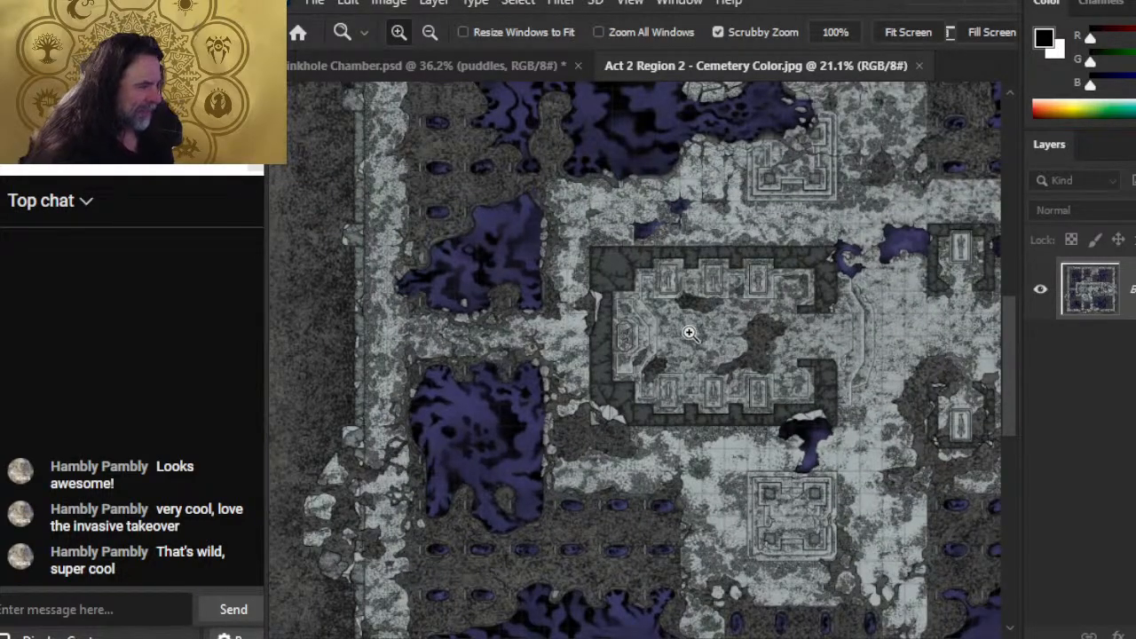
{"action": "left_click_drag", "start_coordinate": [769, 331], "coordinate": [590, 332]}
{"action": "left_click_drag", "start_coordinate": [487, 301], "coordinate": [600, 356]}
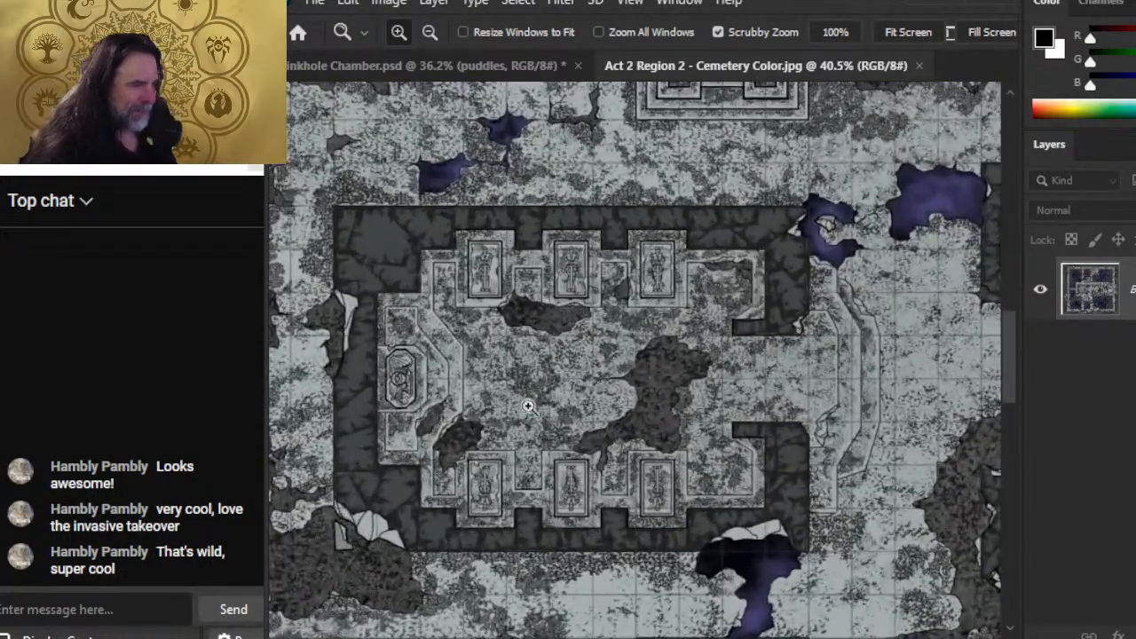
- Examine the octagonal sarcophagus inside the mausoleum and the collapsed square ruin north of the building up close
{"action": "left_click_drag", "start_coordinate": [480, 386], "coordinate": [563, 394]}
{"action": "left_click_drag", "start_coordinate": [322, 390], "coordinate": [463, 305]}
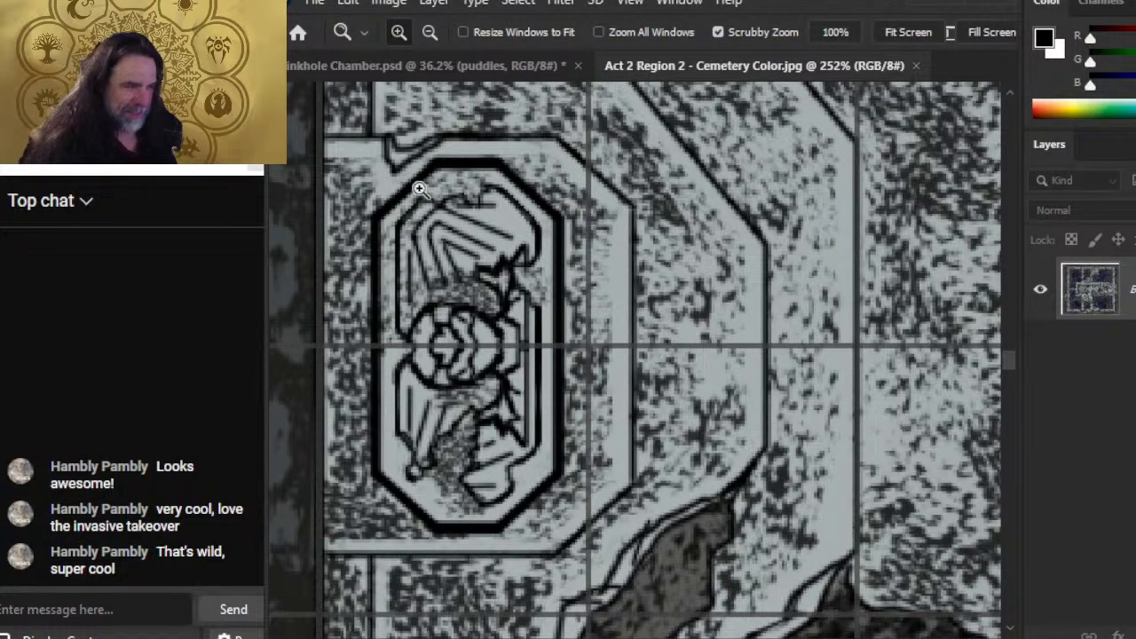
{"action": "left_click_drag", "start_coordinate": [748, 379], "coordinate": [564, 366]}
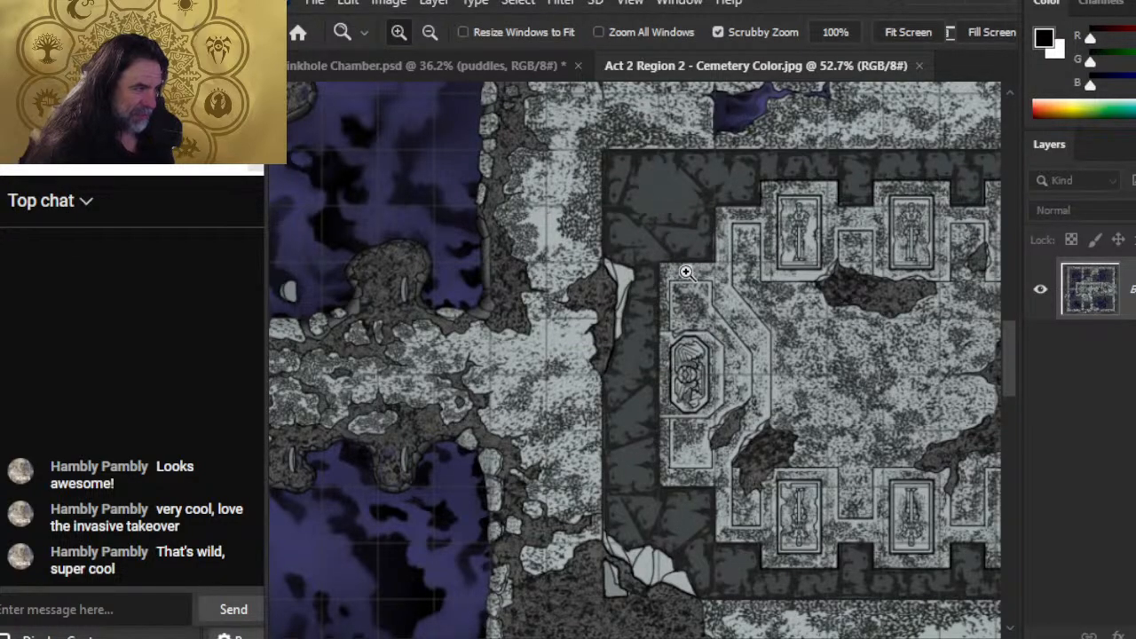
{"action": "left_click_drag", "start_coordinate": [786, 357], "coordinate": [486, 602]}
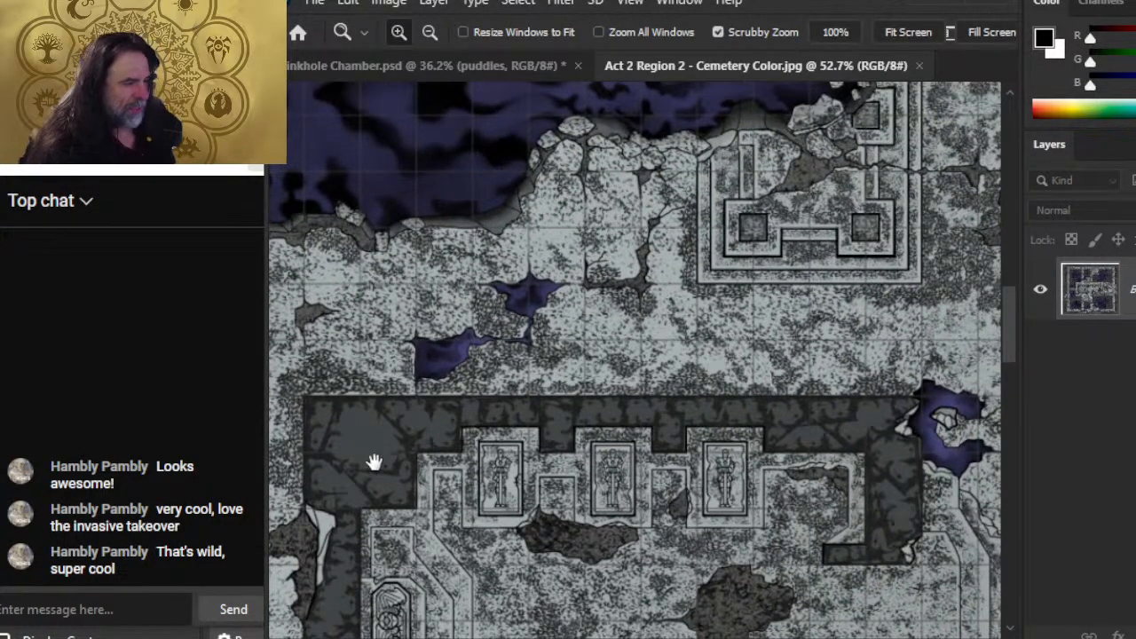
{"action": "left_click_drag", "start_coordinate": [821, 187], "coordinate": [924, 211]}
{"action": "left_click_drag", "start_coordinate": [863, 219], "coordinate": [688, 364]}
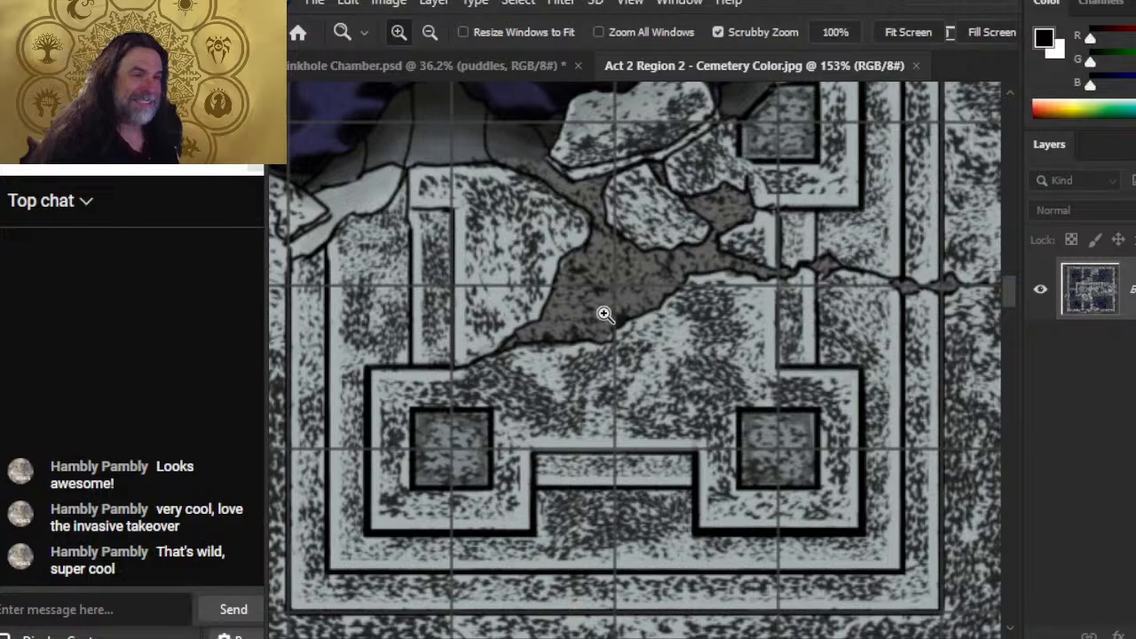
{"action": "left_click_drag", "start_coordinate": [756, 418], "coordinate": [578, 396]}
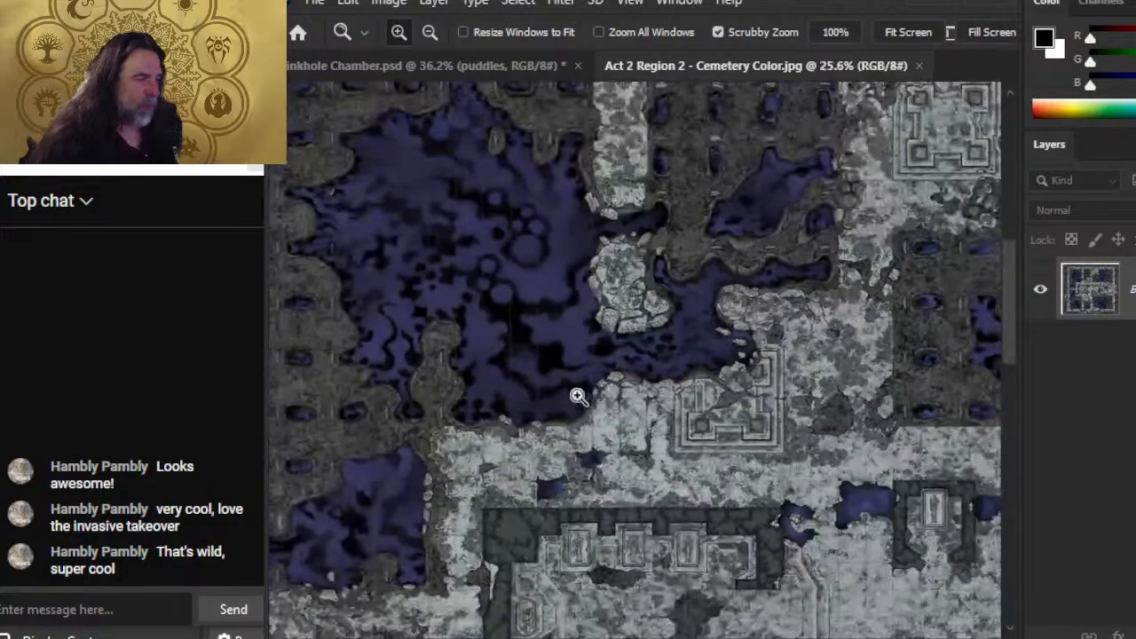
- Review the mausoleum's carved tombs and broken floor together with the pools and small crypts surrounding the building
{"action": "left_click_drag", "start_coordinate": [708, 570], "coordinate": [726, 307]}
{"action": "left_click_drag", "start_coordinate": [604, 364], "coordinate": [714, 377]}
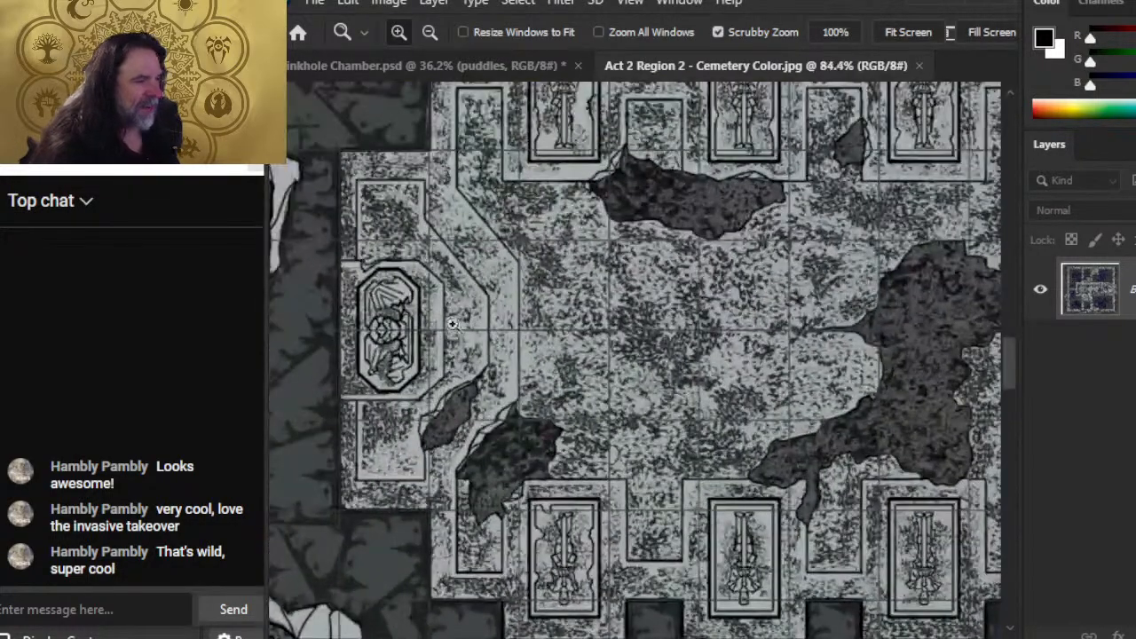
{"action": "left_click_drag", "start_coordinate": [759, 344], "coordinate": [701, 348]}
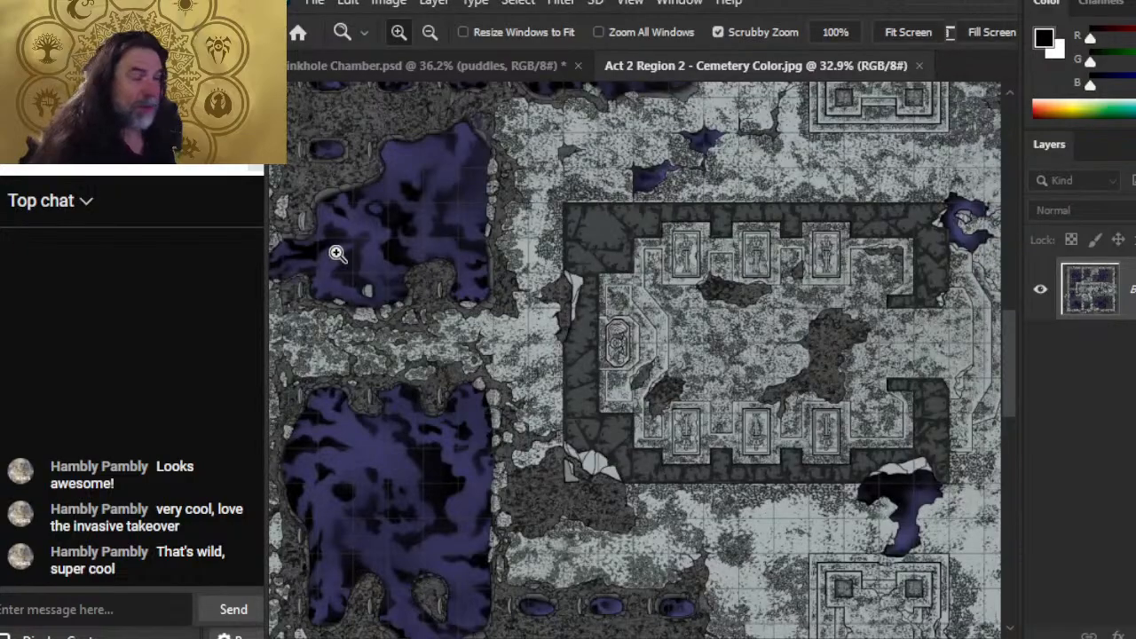
{"action": "left_click_drag", "start_coordinate": [801, 449], "coordinate": [431, 528]}
{"action": "left_click_drag", "start_coordinate": [384, 198], "coordinate": [460, 302]}
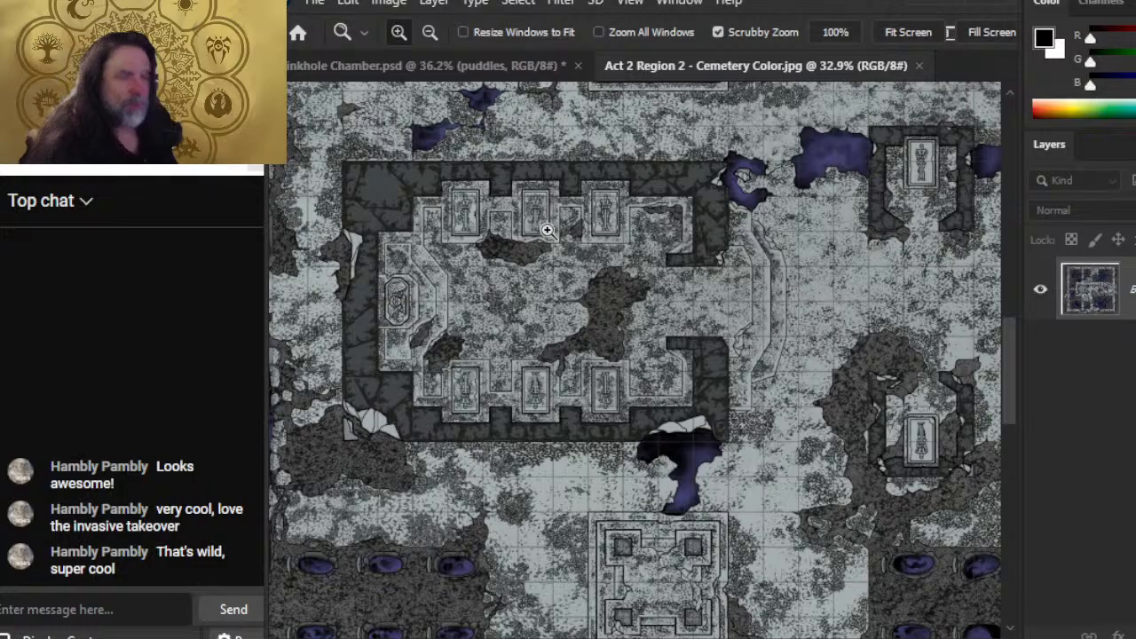
{"action": "left_click_drag", "start_coordinate": [786, 173], "coordinate": [702, 488]}
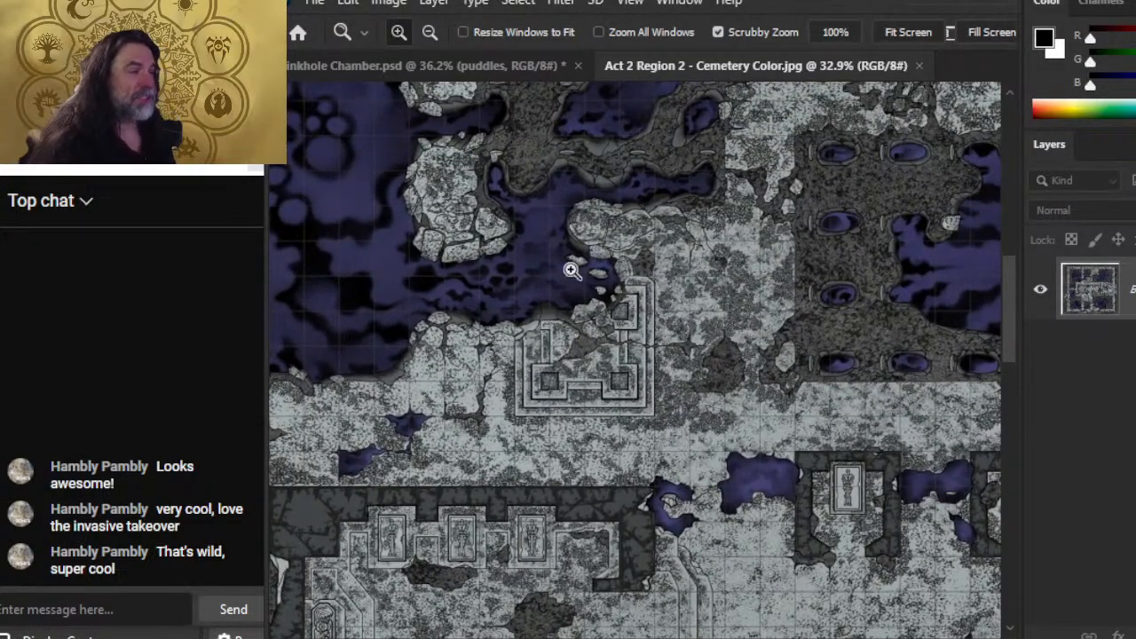
- Survey the collapsed ruin's crumbling edge, the cracked paving around it and the neighbouring northern pools
{"action": "left_click", "coordinate": [596, 428]}
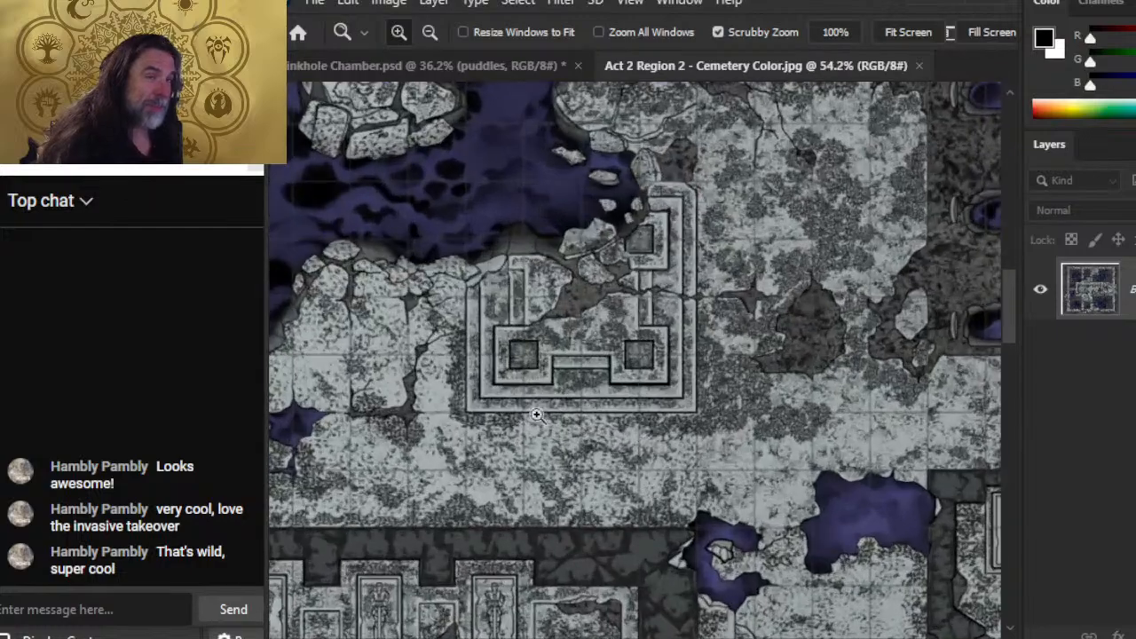
{"action": "left_click_drag", "start_coordinate": [806, 316], "coordinate": [500, 626]}
{"action": "left_click_drag", "start_coordinate": [847, 282], "coordinate": [730, 531]}
{"action": "left_click_drag", "start_coordinate": [493, 439], "coordinate": [577, 390]}
{"action": "left_click_drag", "start_coordinate": [856, 184], "coordinate": [663, 489]}
{"action": "left_click_drag", "start_coordinate": [701, 442], "coordinate": [550, 433]}
{"action": "left_click_drag", "start_coordinate": [597, 532], "coordinate": [781, 193]}
{"action": "left_click_drag", "start_coordinate": [437, 545], "coordinate": [527, 494]}
{"action": "left_click_drag", "start_coordinate": [658, 428], "coordinate": [587, 459]}
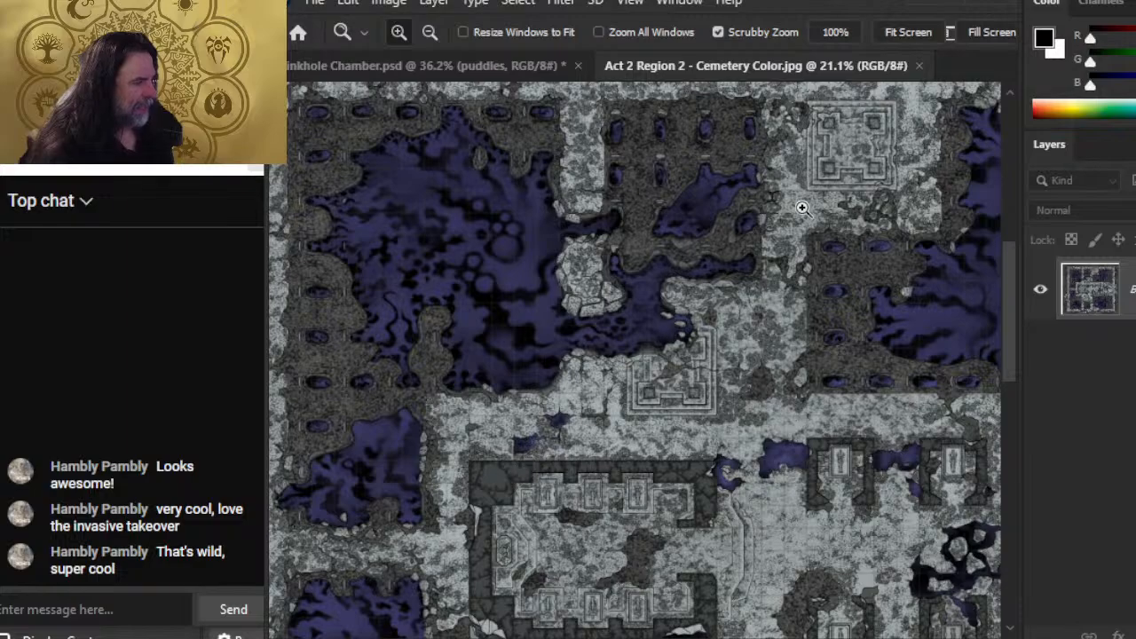
- Compare the square pillared platforms north and south of the mausoleum up close, including their cracked edges and corner pillars
{"action": "left_click_drag", "start_coordinate": [850, 155], "coordinate": [737, 330]}
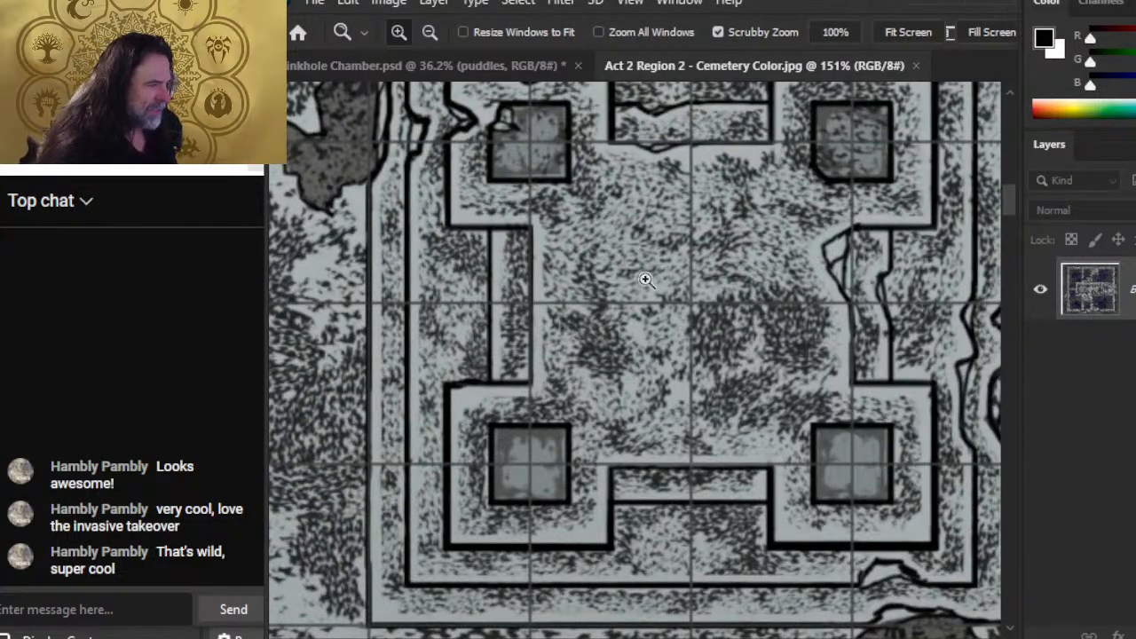
{"action": "left_click_drag", "start_coordinate": [825, 407], "coordinate": [764, 411]}
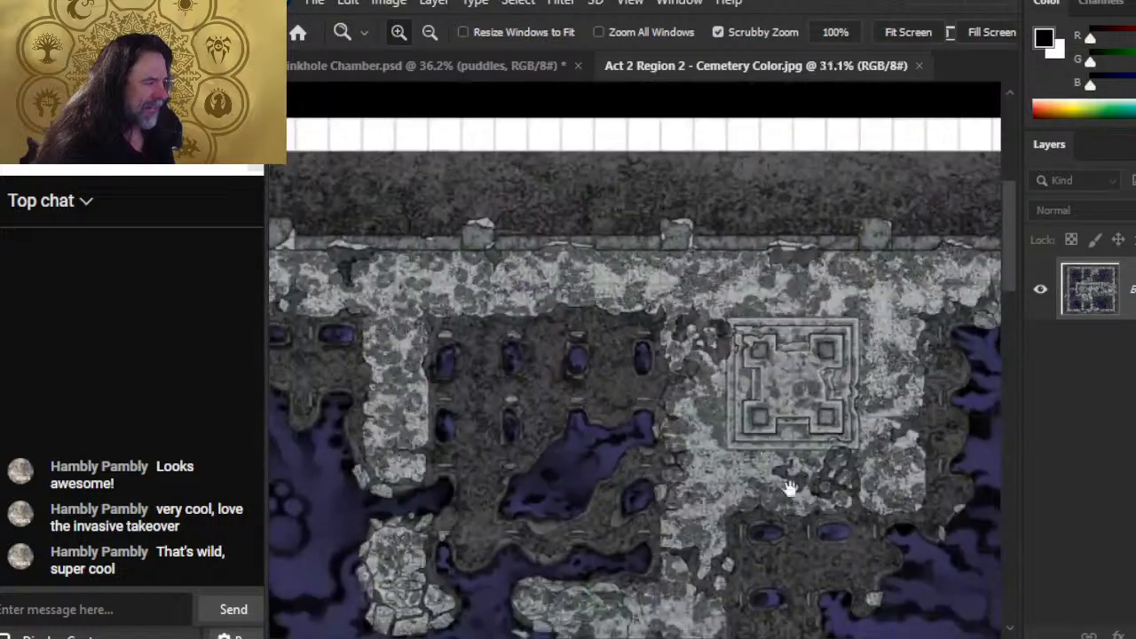
{"action": "left_click_drag", "start_coordinate": [774, 474], "coordinate": [716, 221]}
{"action": "left_click_drag", "start_coordinate": [569, 311], "coordinate": [840, 249]}
{"action": "left_click_drag", "start_coordinate": [627, 352], "coordinate": [723, 350]}
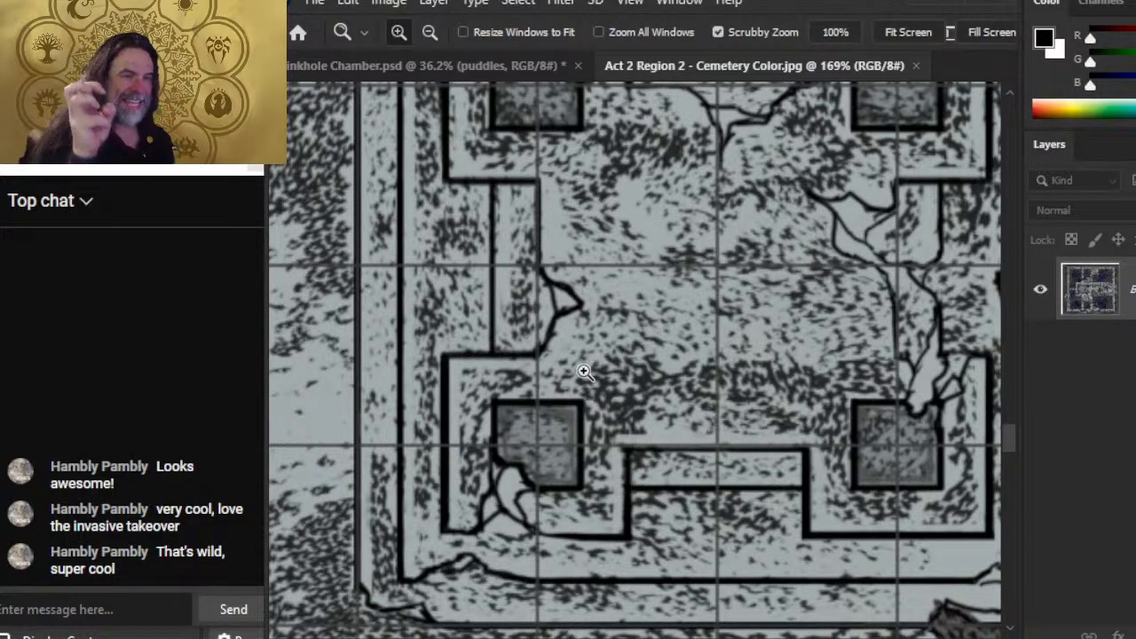
{"action": "left_click_drag", "start_coordinate": [754, 347], "coordinate": [667, 345]}
{"action": "left_click_drag", "start_coordinate": [789, 274], "coordinate": [560, 599]}
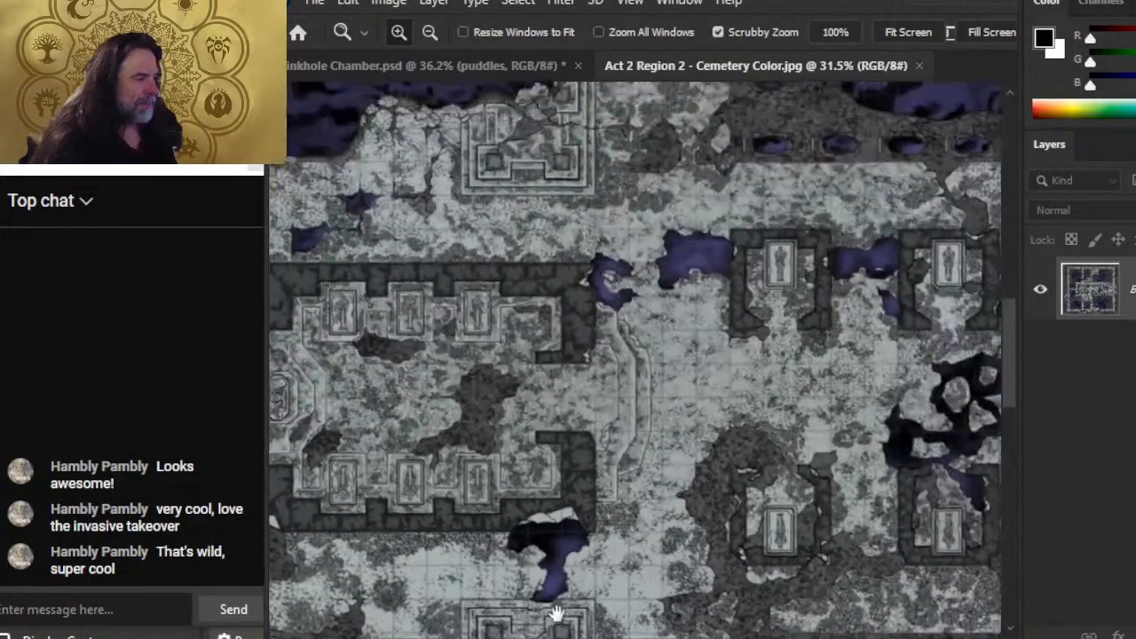
{"action": "left_click_drag", "start_coordinate": [596, 476], "coordinate": [538, 634]}
{"action": "left_click_drag", "start_coordinate": [641, 228], "coordinate": [612, 493]}
{"action": "left_click_drag", "start_coordinate": [745, 193], "coordinate": [848, 222]}
{"action": "left_click_drag", "start_coordinate": [781, 208], "coordinate": [722, 285]}
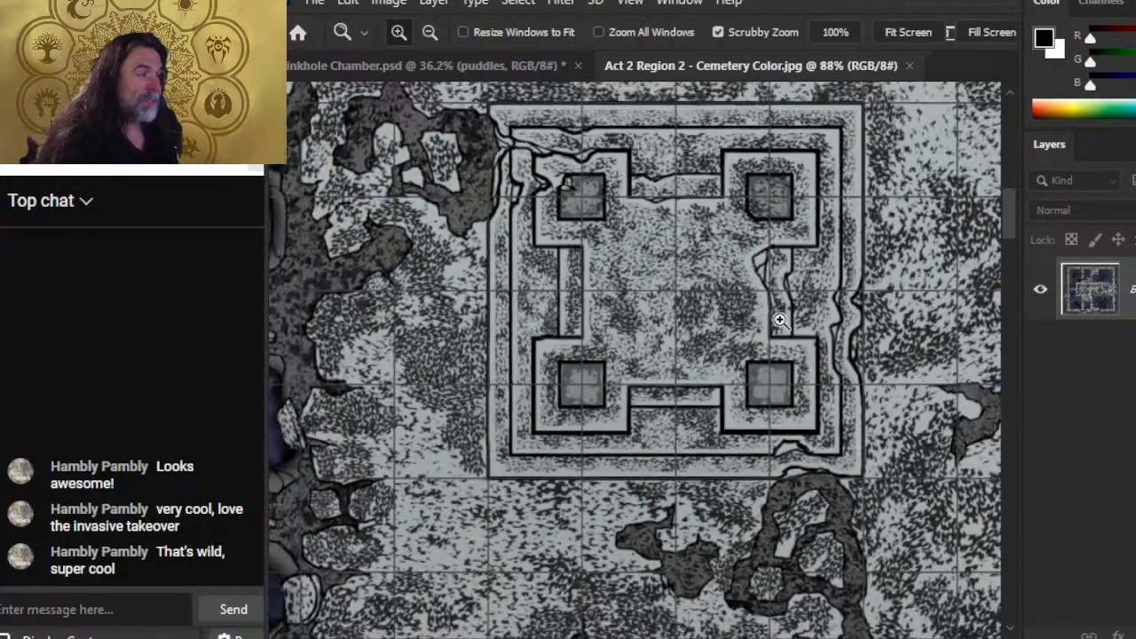
{"action": "left_click_drag", "start_coordinate": [802, 309], "coordinate": [784, 316]}
- Survey the cemetery from the northern platform down to the flooded platform and rubble along the southern wall
{"action": "left_click_drag", "start_coordinate": [803, 484], "coordinate": [649, 499]}
{"action": "left_click_drag", "start_coordinate": [654, 534], "coordinate": [671, 129]}
{"action": "left_click_drag", "start_coordinate": [631, 193], "coordinate": [517, 399]}
{"action": "left_click_drag", "start_coordinate": [639, 261], "coordinate": [561, 399]}
{"action": "left_click_drag", "start_coordinate": [583, 355], "coordinate": [685, 377]}
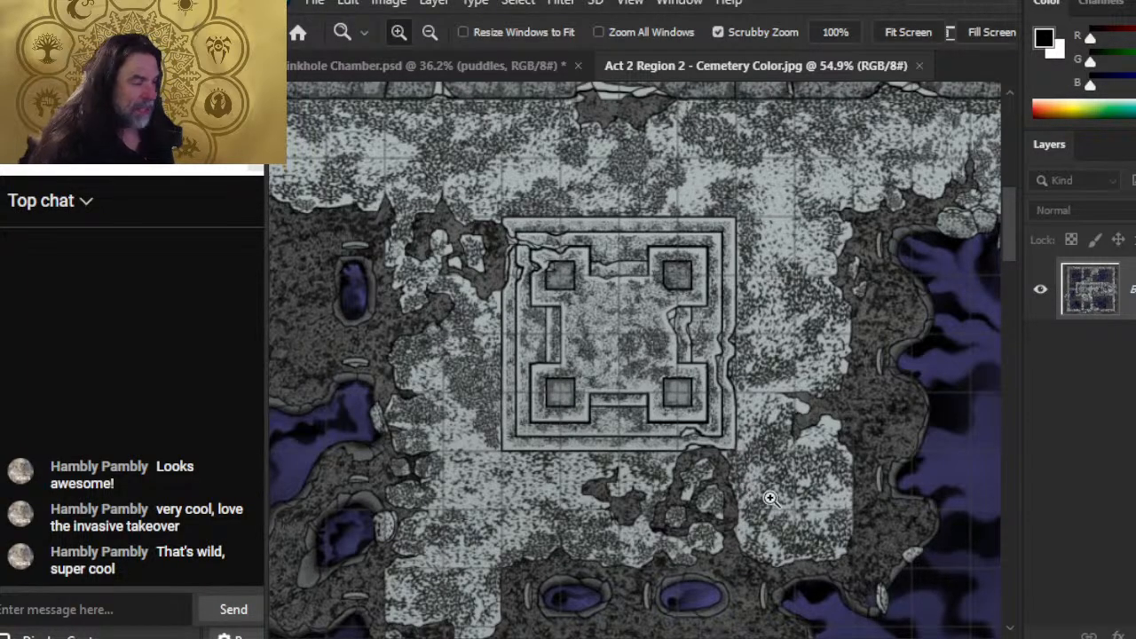
{"action": "left_click_drag", "start_coordinate": [772, 500], "coordinate": [677, 494]}
{"action": "left_click_drag", "start_coordinate": [755, 545], "coordinate": [742, 201]}
{"action": "left_click_drag", "start_coordinate": [705, 591], "coordinate": [693, 213]}
{"action": "left_click_drag", "start_coordinate": [489, 534], "coordinate": [588, 244]}
{"action": "left_click_drag", "start_coordinate": [725, 458], "coordinate": [672, 583]}
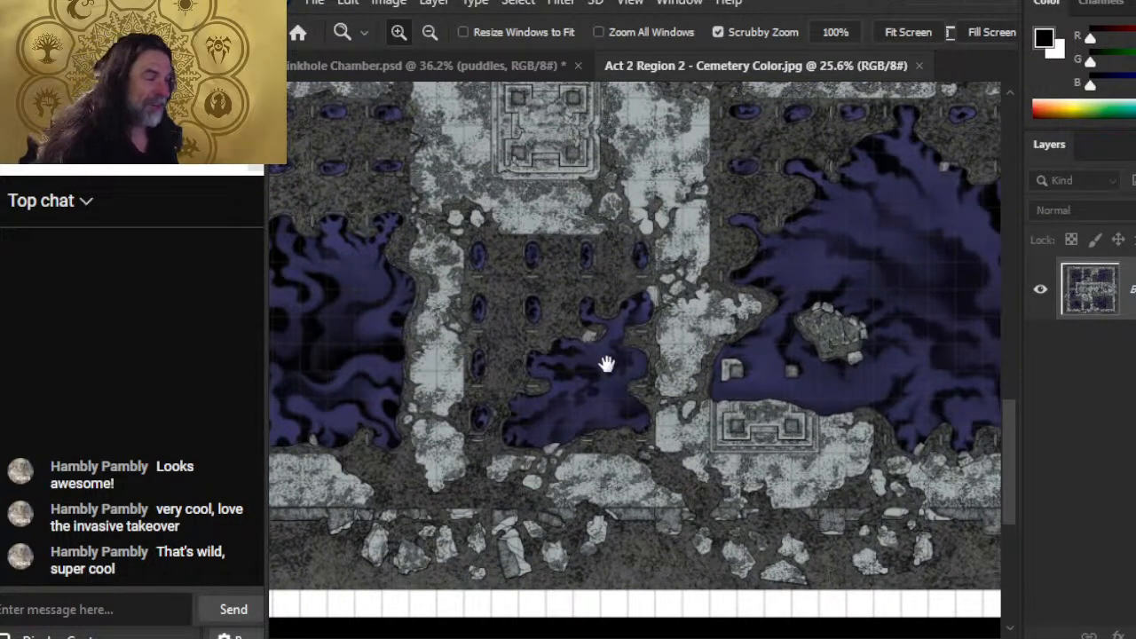
- Review the southern and northern platforms once more and view the cemetery map as a whole
{"action": "left_click_drag", "start_coordinate": [717, 191], "coordinate": [707, 327]}
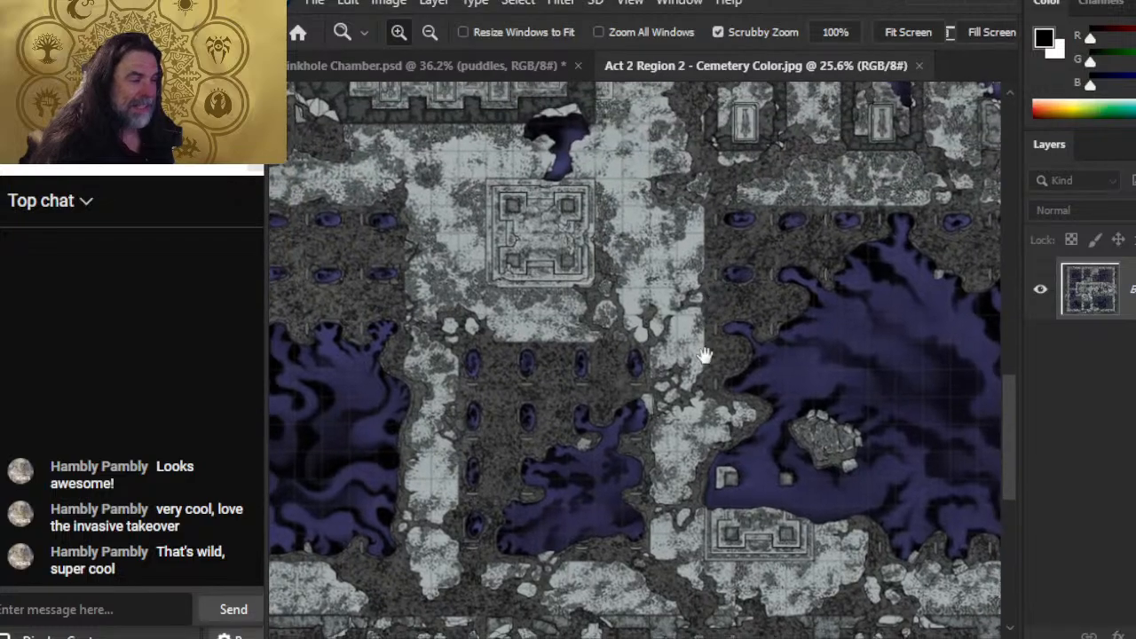
{"action": "left_click_drag", "start_coordinate": [781, 185], "coordinate": [741, 525]}
{"action": "left_click_drag", "start_coordinate": [741, 232], "coordinate": [681, 447]}
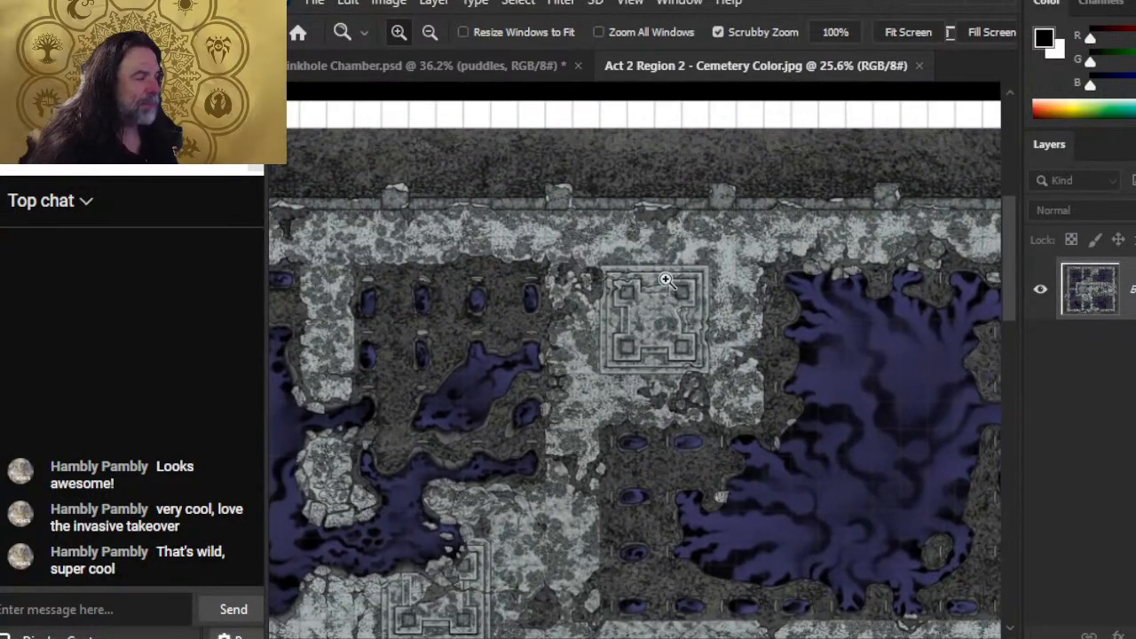
{"action": "left_click_drag", "start_coordinate": [665, 279], "coordinate": [717, 448]}
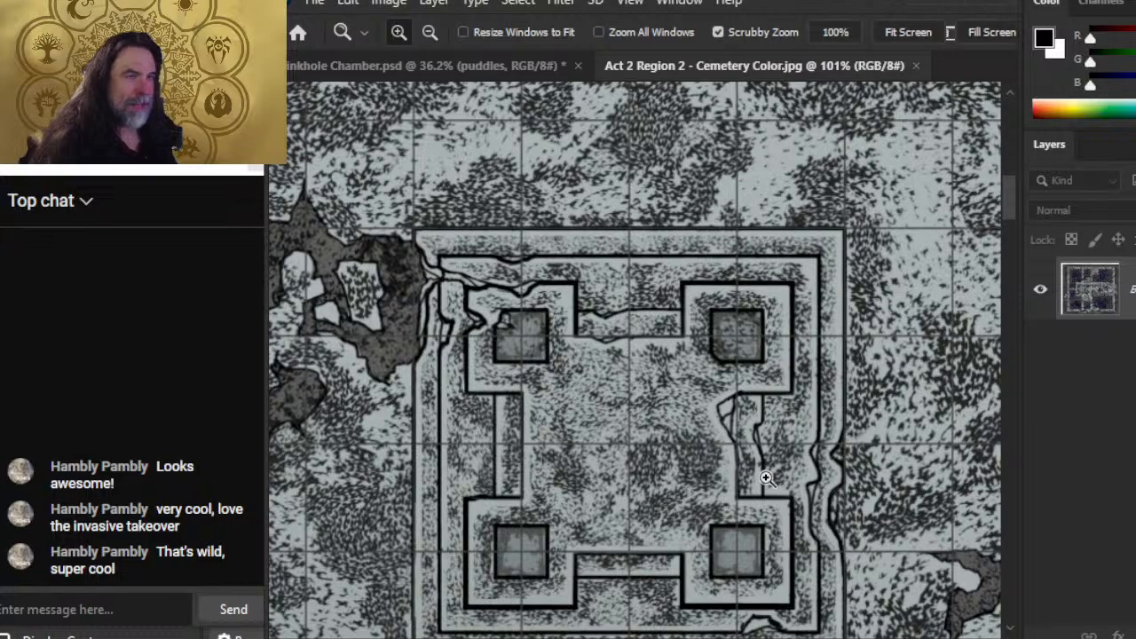
{"action": "left_click_drag", "start_coordinate": [781, 481], "coordinate": [695, 240]}
{"action": "left_click_drag", "start_coordinate": [759, 411], "coordinate": [642, 346]}
{"action": "left_click_drag", "start_coordinate": [739, 466], "coordinate": [658, 362]}
{"action": "left_click_drag", "start_coordinate": [720, 389], "coordinate": [595, 341]}
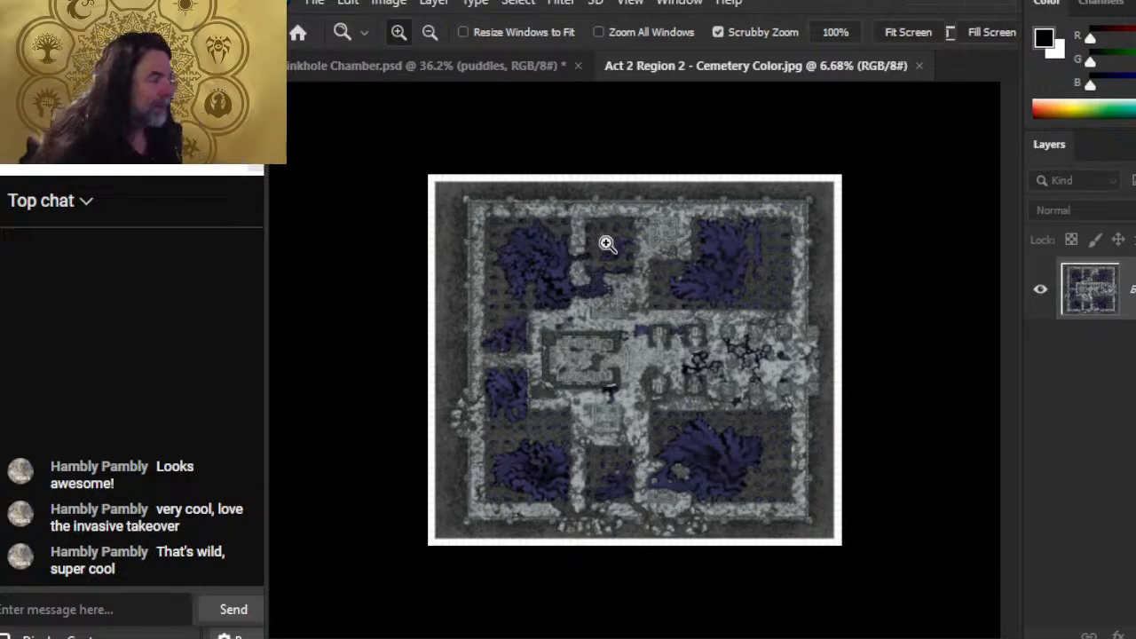
- Examine the water-filled open graves and their headstones in the southwest plots up close
{"action": "left_click", "coordinate": [588, 368]}
{"action": "left_click_drag", "start_coordinate": [400, 439], "coordinate": [508, 468]}
{"action": "left_click_drag", "start_coordinate": [783, 547], "coordinate": [662, 266]}
{"action": "left_click_drag", "start_coordinate": [573, 345], "coordinate": [673, 386]}
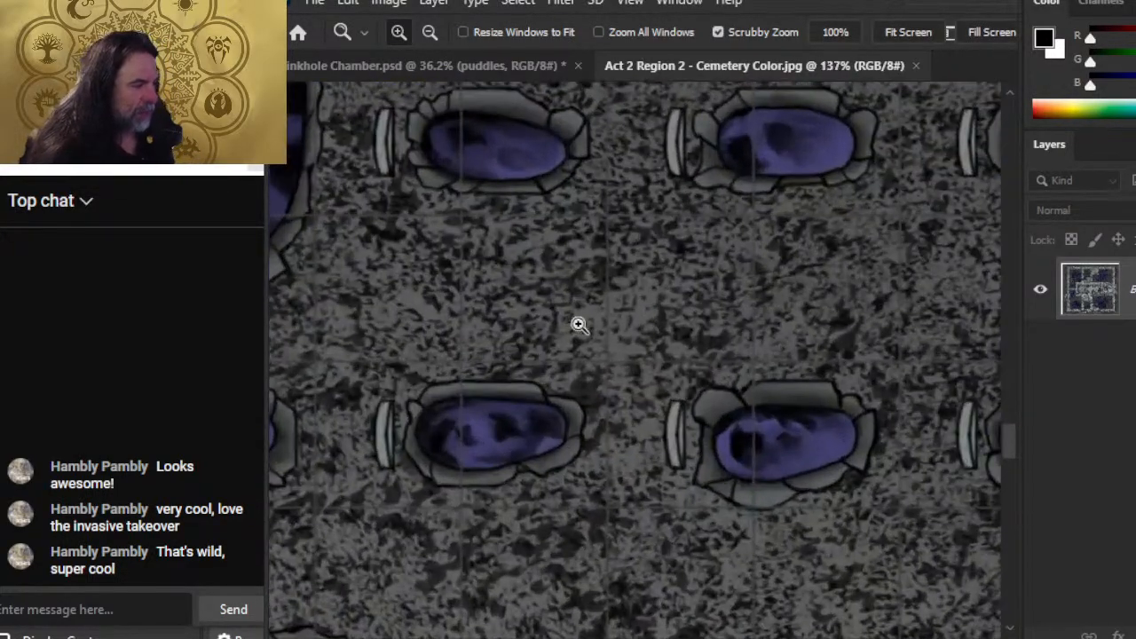
{"action": "left_click_drag", "start_coordinate": [835, 434], "coordinate": [695, 401]}
{"action": "mouse_move", "coordinate": [878, 494]}
{"action": "left_mouse_down"}
{"action": "mouse_move", "coordinate": [562, 340]}
{"action": "mouse_move", "coordinate": [500, 287]}
{"action": "left_mouse_up"}
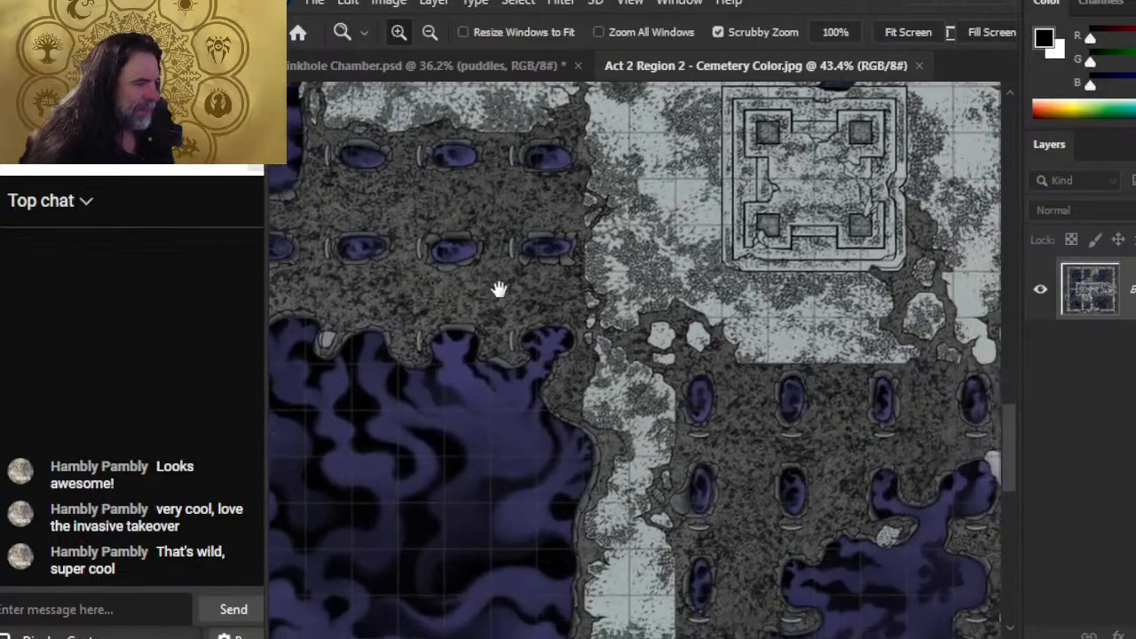
- Survey the cemetery's overall layout, from the northern pools past the crypts to the southern pools
{"action": "mouse_move", "coordinate": [820, 373]}
{"action": "left_mouse_down"}
{"action": "mouse_move", "coordinate": [566, 446]}
{"action": "mouse_move", "coordinate": [532, 553]}
{"action": "mouse_move", "coordinate": [459, 603]}
{"action": "left_mouse_up"}
{"action": "mouse_move", "coordinate": [764, 266]}
{"action": "left_mouse_down"}
{"action": "mouse_move", "coordinate": [533, 382]}
{"action": "mouse_move", "coordinate": [518, 396]}
{"action": "mouse_move", "coordinate": [497, 480]}
{"action": "left_mouse_up"}
{"action": "left_click_drag", "start_coordinate": [752, 387], "coordinate": [613, 394]}
{"action": "left_click_drag", "start_coordinate": [793, 353], "coordinate": [767, 368]}
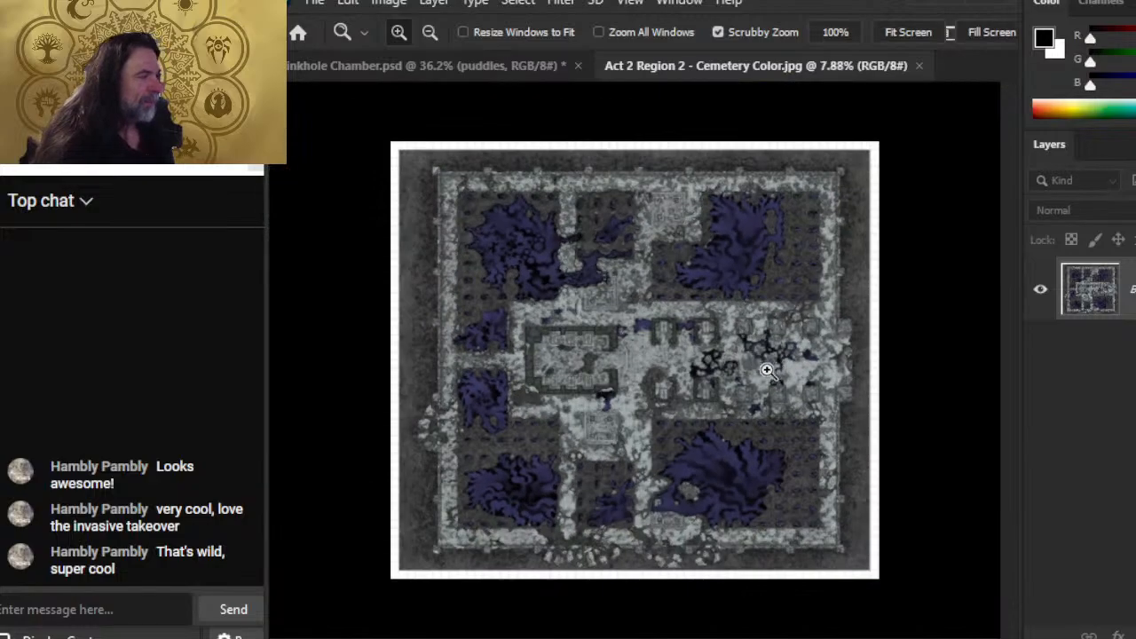
{"action": "left_click_drag", "start_coordinate": [617, 325], "coordinate": [673, 301]}
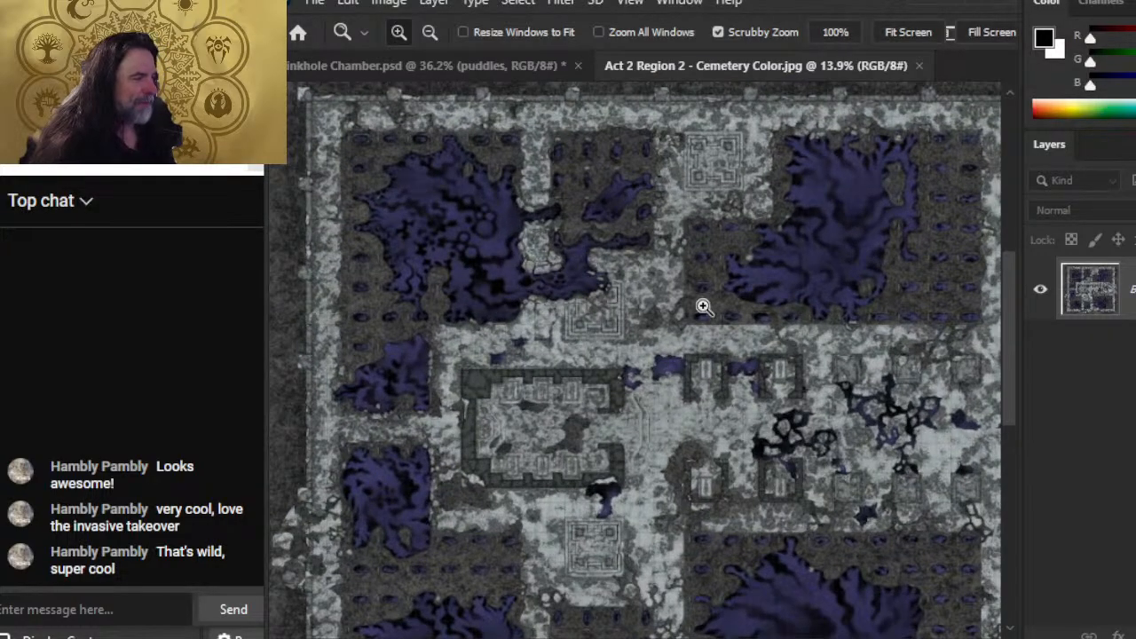
{"action": "left_click_drag", "start_coordinate": [820, 594], "coordinate": [582, 371]}
{"action": "left_click_drag", "start_coordinate": [582, 419], "coordinate": [855, 427]}
{"action": "left_click_drag", "start_coordinate": [509, 483], "coordinate": [613, 284]}
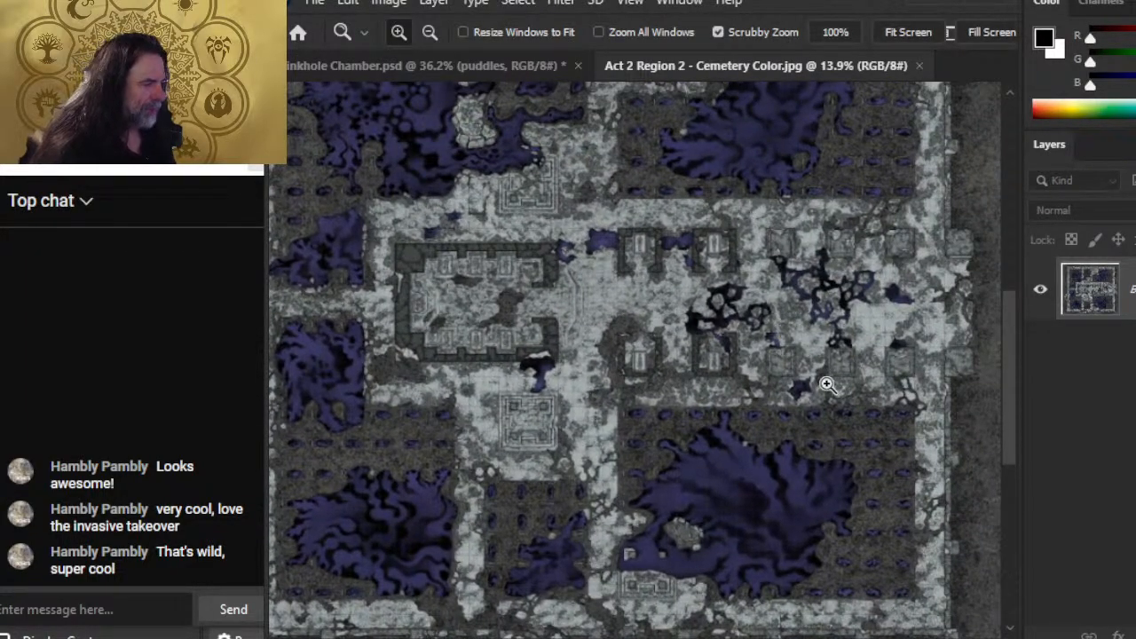
{"action": "left_click_drag", "start_coordinate": [827, 384], "coordinate": [766, 396]}
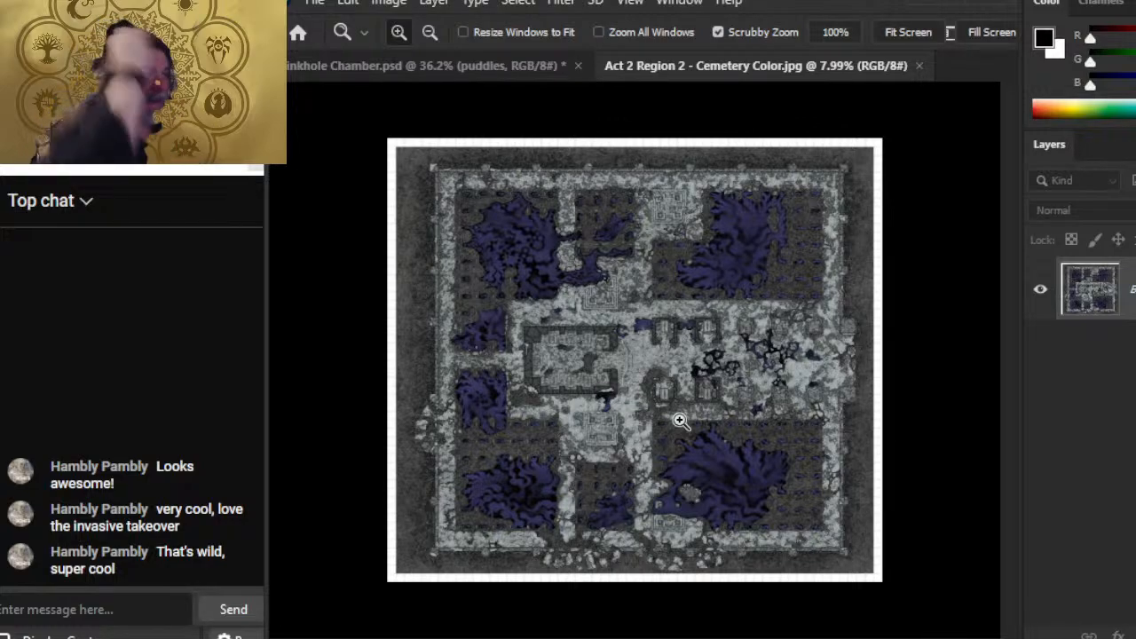
- Close the Act 2 Region 2 - Cemetery Color.jpg map and bring the Sinkhole Chamber's southeastern puddle into view
{"action": "left_click", "coordinate": [920, 65]}
{"action": "left_click_drag", "start_coordinate": [869, 524], "coordinate": [644, 222]}
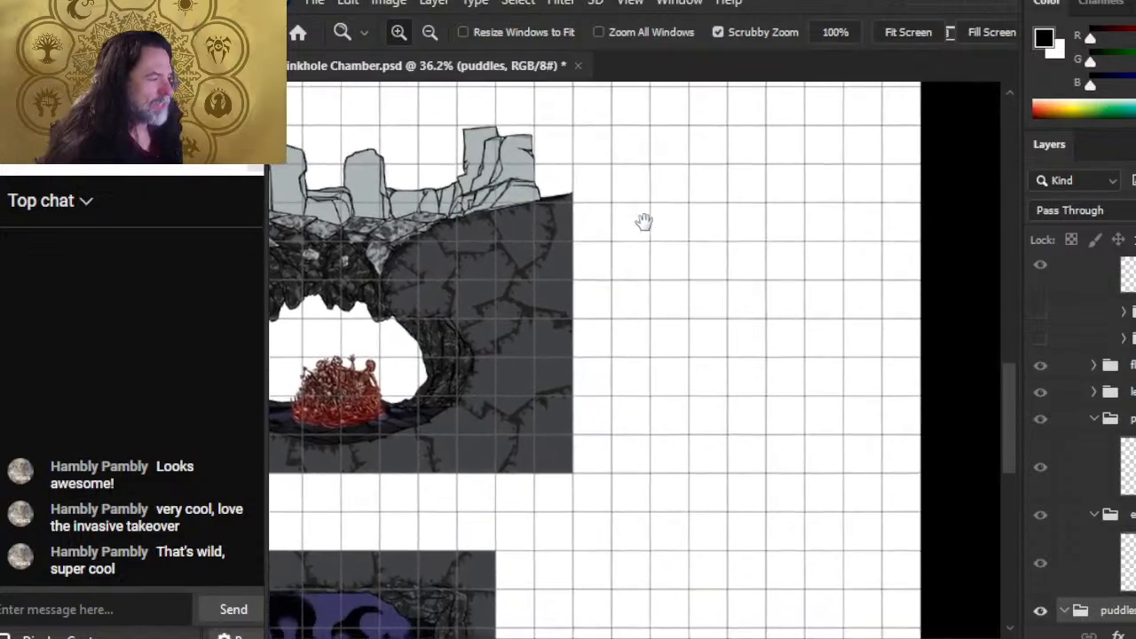
{"action": "left_click_drag", "start_coordinate": [506, 464], "coordinate": [692, 568]}
{"action": "left_click_drag", "start_coordinate": [771, 357], "coordinate": [821, 279]}
{"action": "scroll", "coordinate": [1085, 430], "scroll_direction": "down", "scroll_amount": 2}
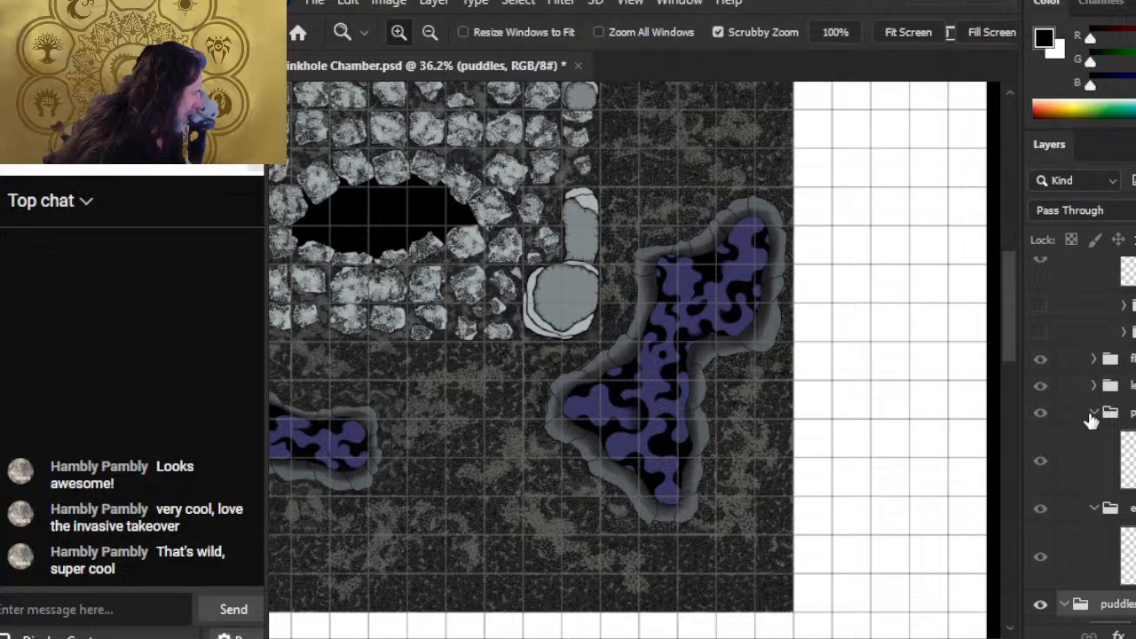
- Collapse the puddles layer group, expand the Act 2 group and select and open its topside subgroup
{"action": "scroll", "coordinate": [1085, 444], "scroll_direction": "down", "scroll_amount": 5}
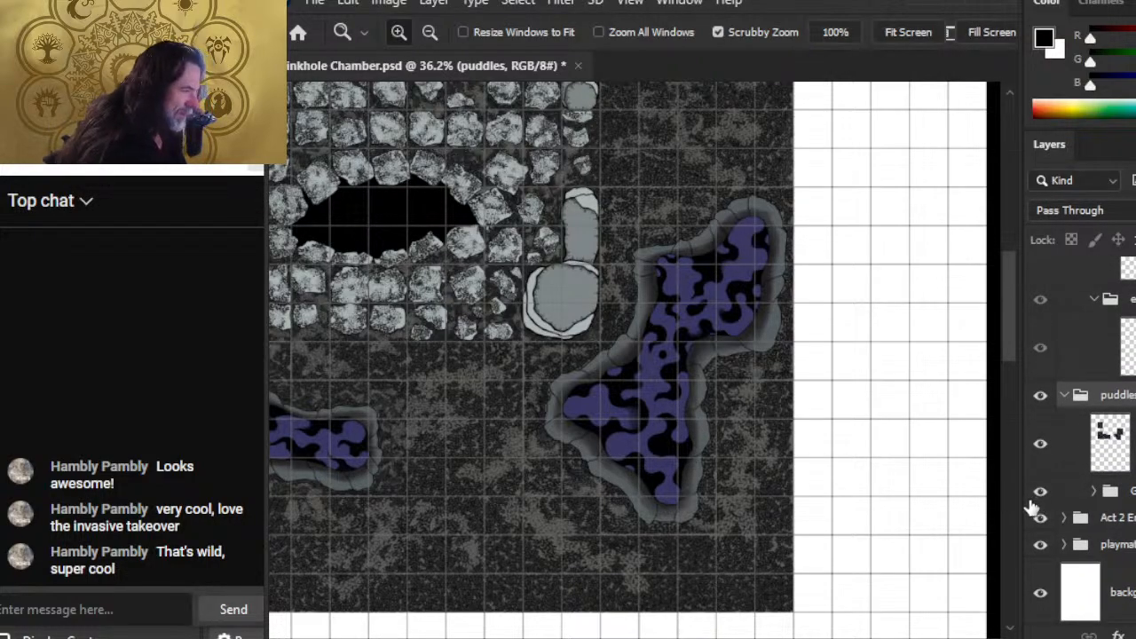
{"action": "scroll", "coordinate": [878, 477], "scroll_direction": "down", "scroll_amount": 4}
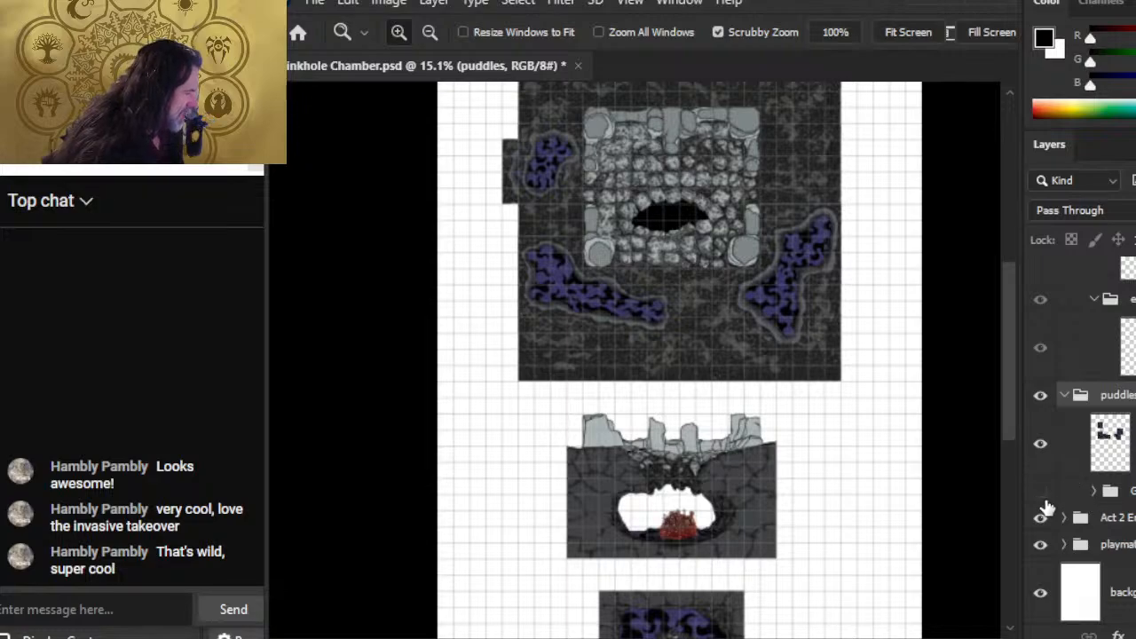
{"action": "left_click", "coordinate": [1065, 396]}
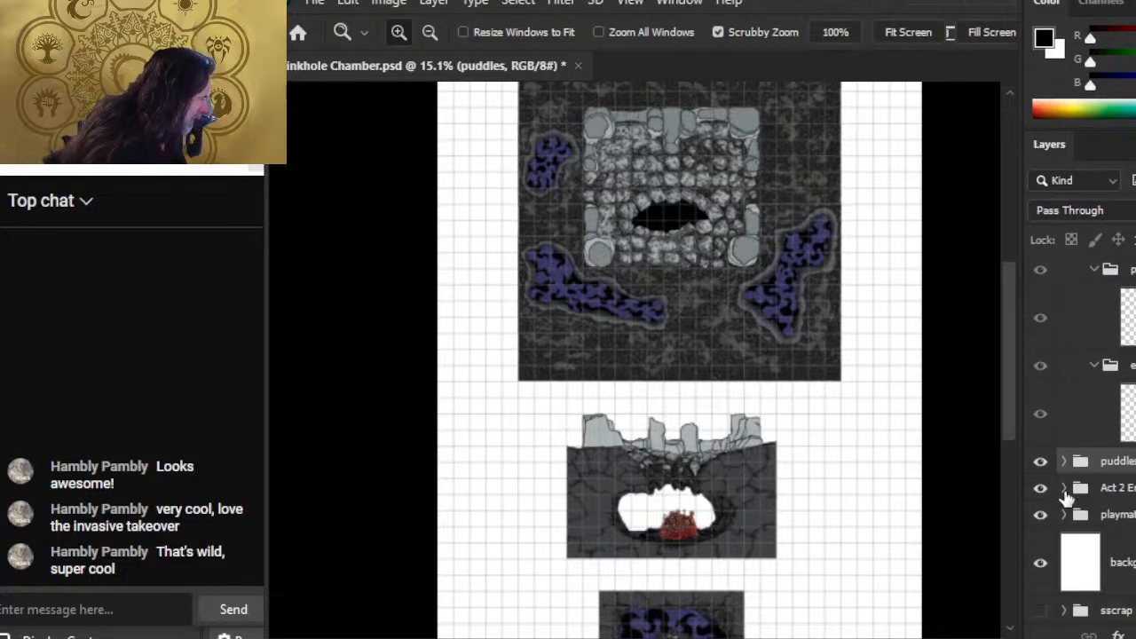
{"action": "left_click", "coordinate": [1065, 488]}
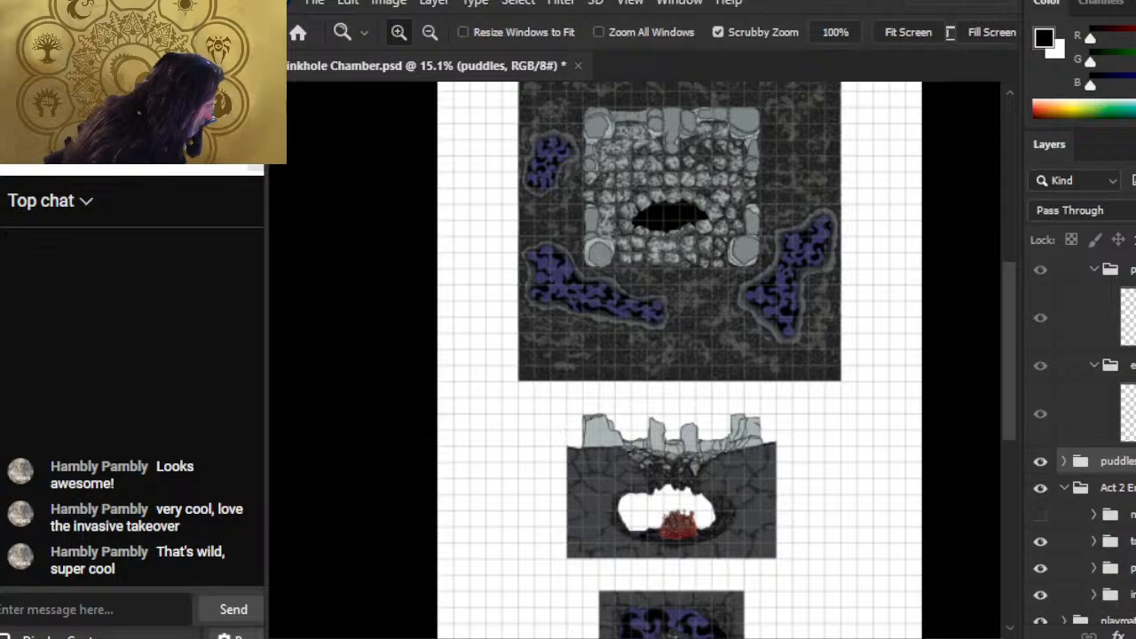
{"action": "left_click", "coordinate": [1090, 543]}
{"action": "left_click", "coordinate": [1094, 542]}
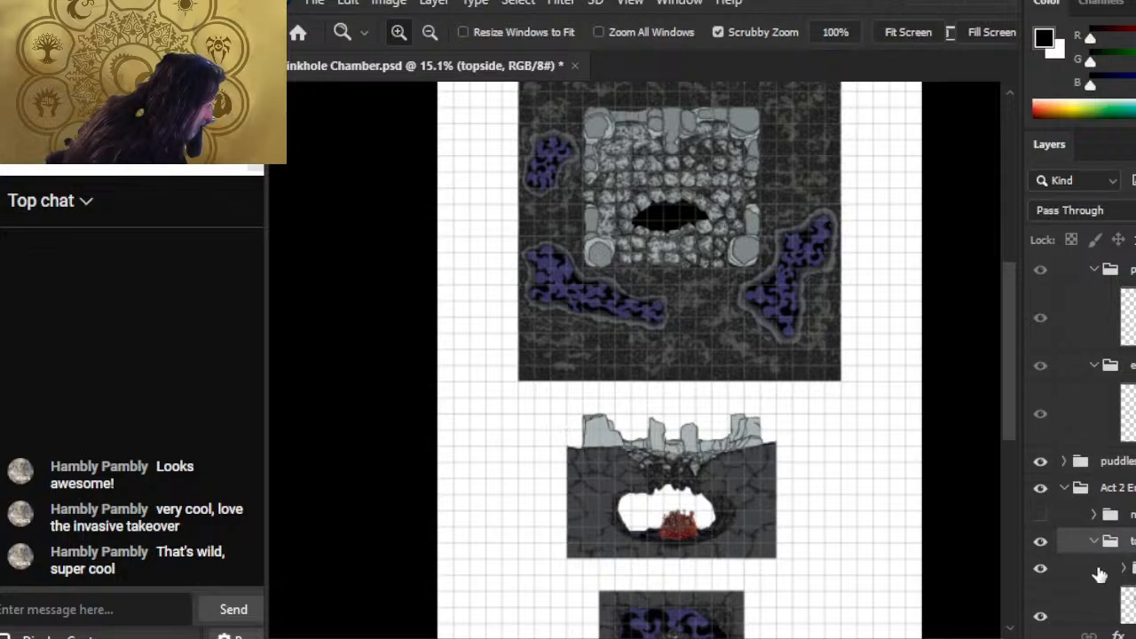
- Hide the playmat group and the topside colour group to examine the ruin's line art and stippling around the sinkhole
{"action": "scroll", "coordinate": [1083, 444], "scroll_direction": "down", "scroll_amount": 5}
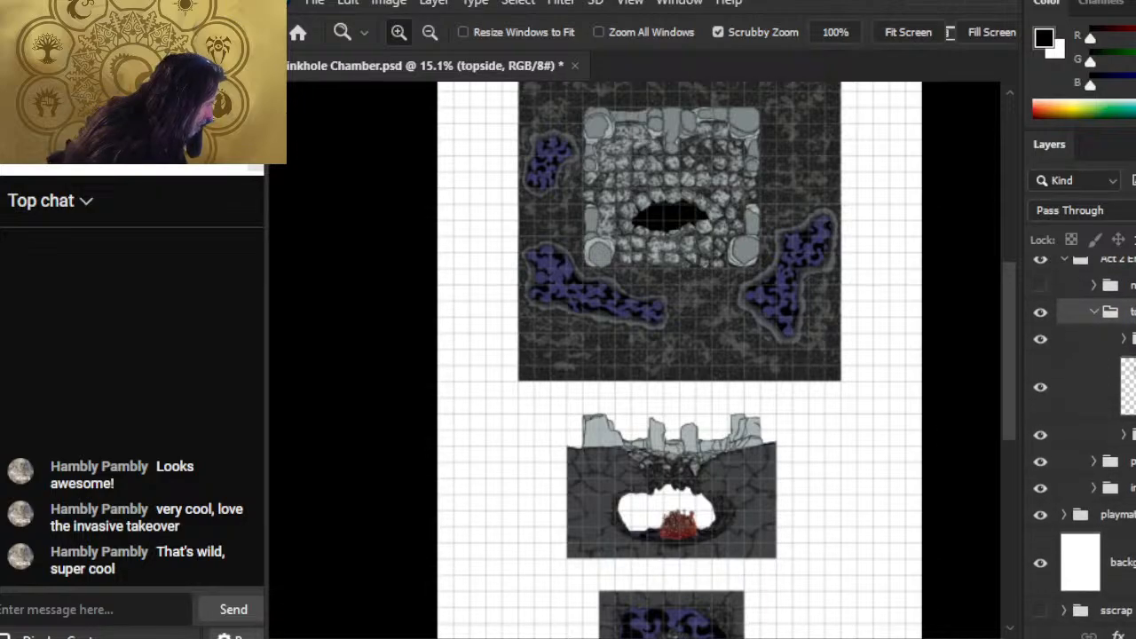
{"action": "left_click", "coordinate": [1042, 516]}
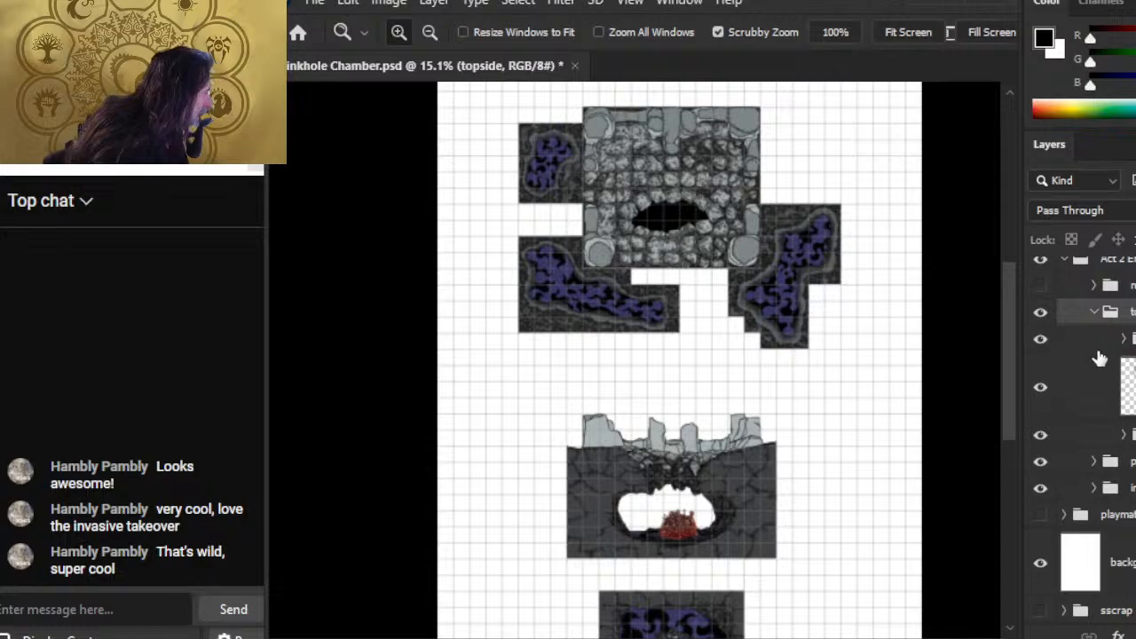
{"action": "left_click", "coordinate": [1042, 437]}
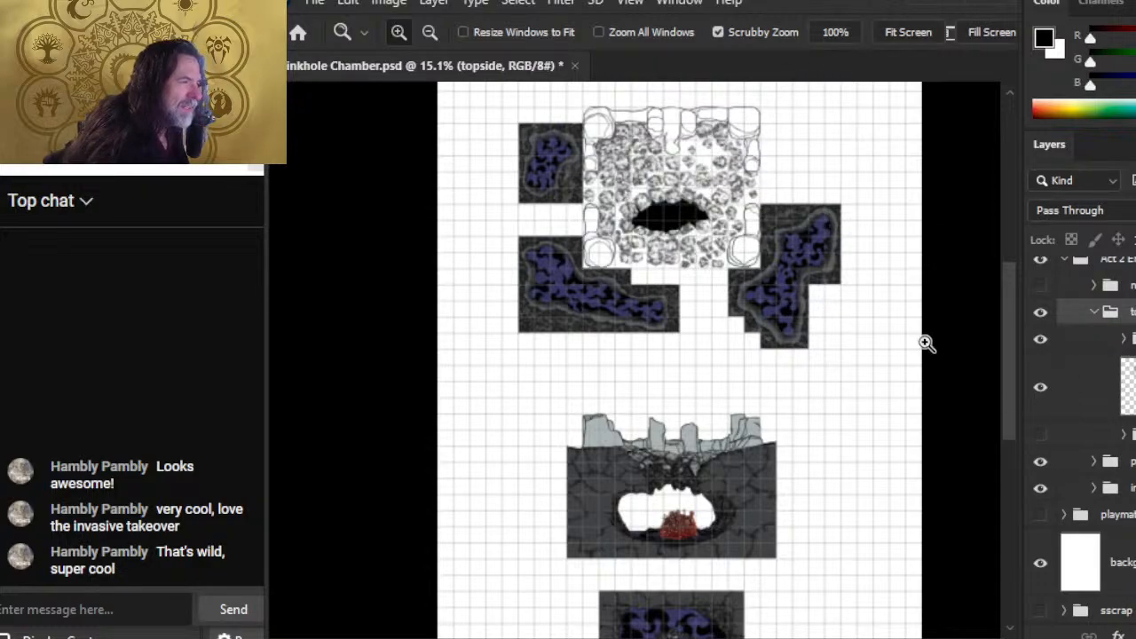
{"action": "left_click_drag", "start_coordinate": [725, 176], "coordinate": [859, 231]}
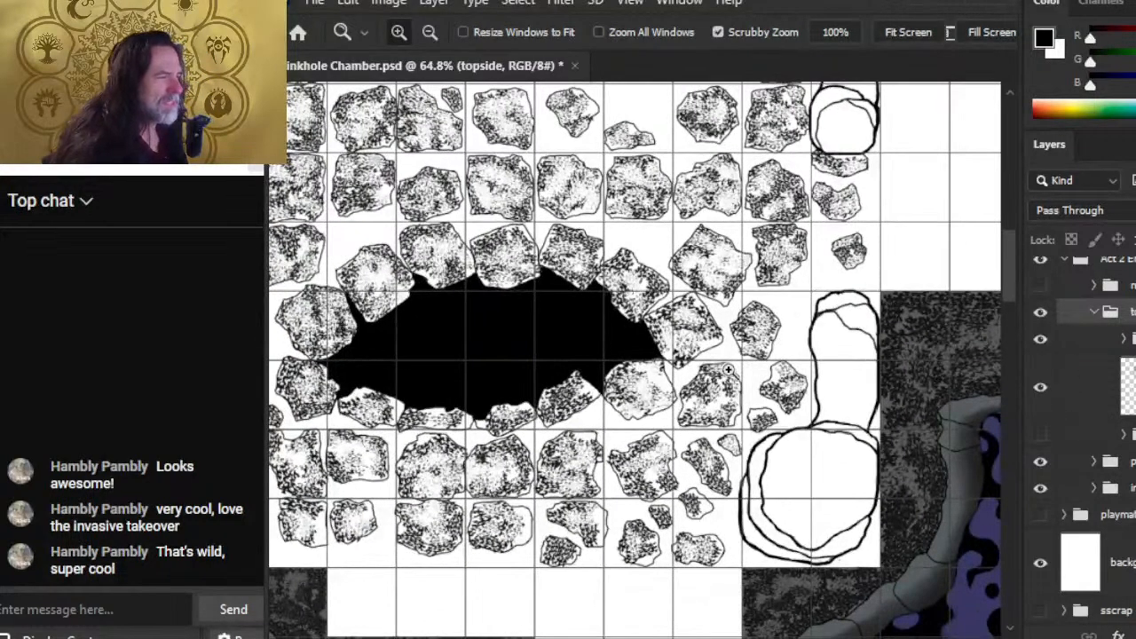
- Hide the stippled shading layer and examine the bare outlines of the paving stones and pillars around the sinkhole
{"action": "left_click", "coordinate": [1042, 388]}
{"action": "left_click_drag", "start_coordinate": [617, 356], "coordinate": [761, 447]}
{"action": "left_click_drag", "start_coordinate": [761, 447], "coordinate": [697, 339]}
{"action": "left_click_drag", "start_coordinate": [420, 381], "coordinate": [453, 342]}
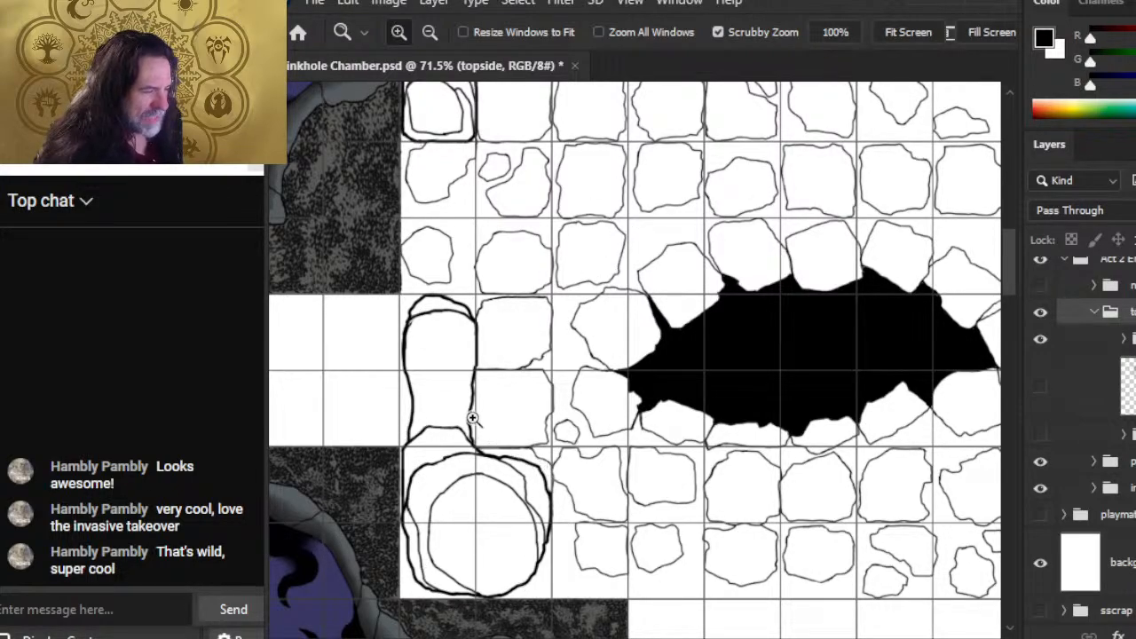
{"action": "left_click_drag", "start_coordinate": [761, 296], "coordinate": [576, 409]}
- Compare the flat stone colours with the shaded version by restoring the topside colour group, the stippling layer and the playmat group
{"action": "left_click", "coordinate": [1040, 434]}
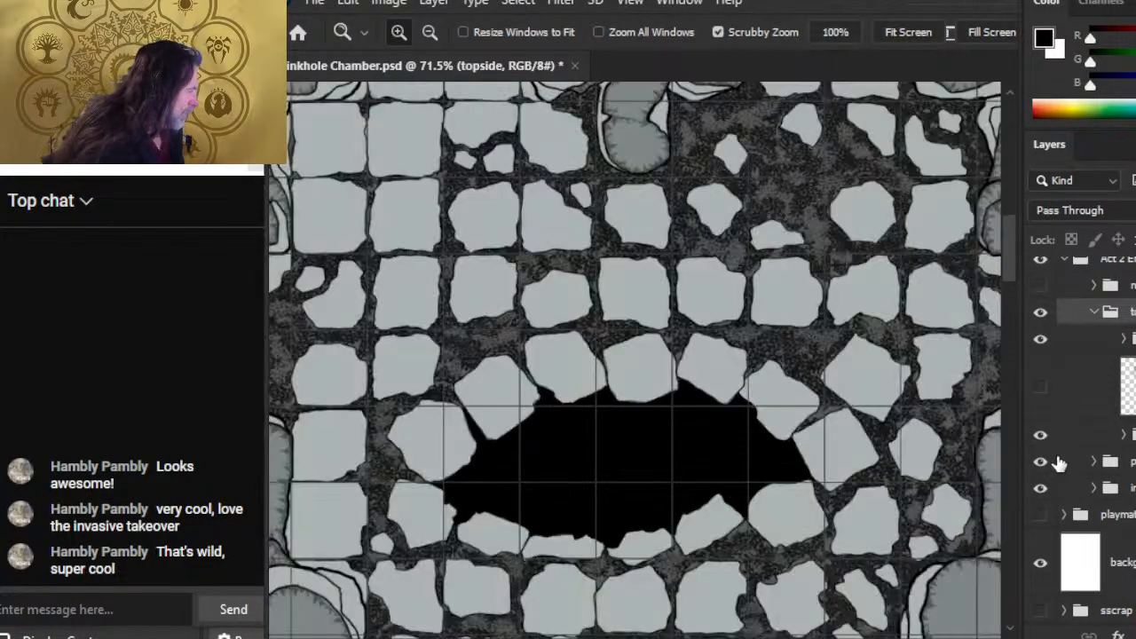
{"action": "left_click", "coordinate": [1040, 387]}
{"action": "left_click_drag", "start_coordinate": [904, 437], "coordinate": [794, 438]}
{"action": "left_click_drag", "start_coordinate": [932, 482], "coordinate": [711, 316]}
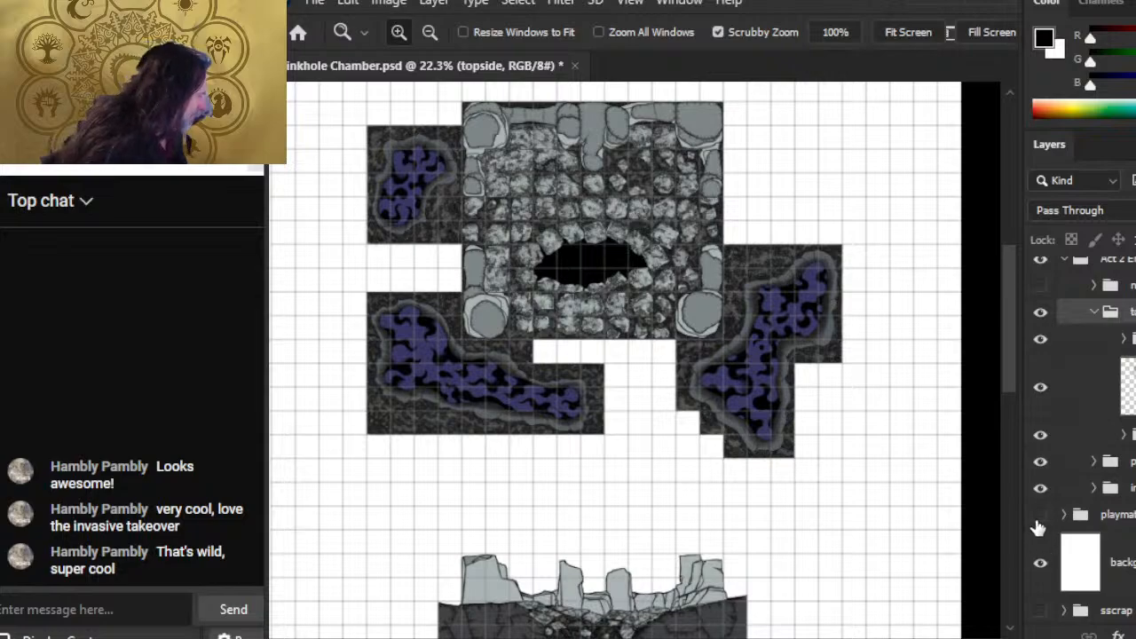
{"action": "left_click", "coordinate": [1040, 515]}
- Select Layer 177 inside the flora group and make the whole flora group visible over the map
{"action": "scroll", "coordinate": [1065, 434], "scroll_direction": "up", "scroll_amount": 5}
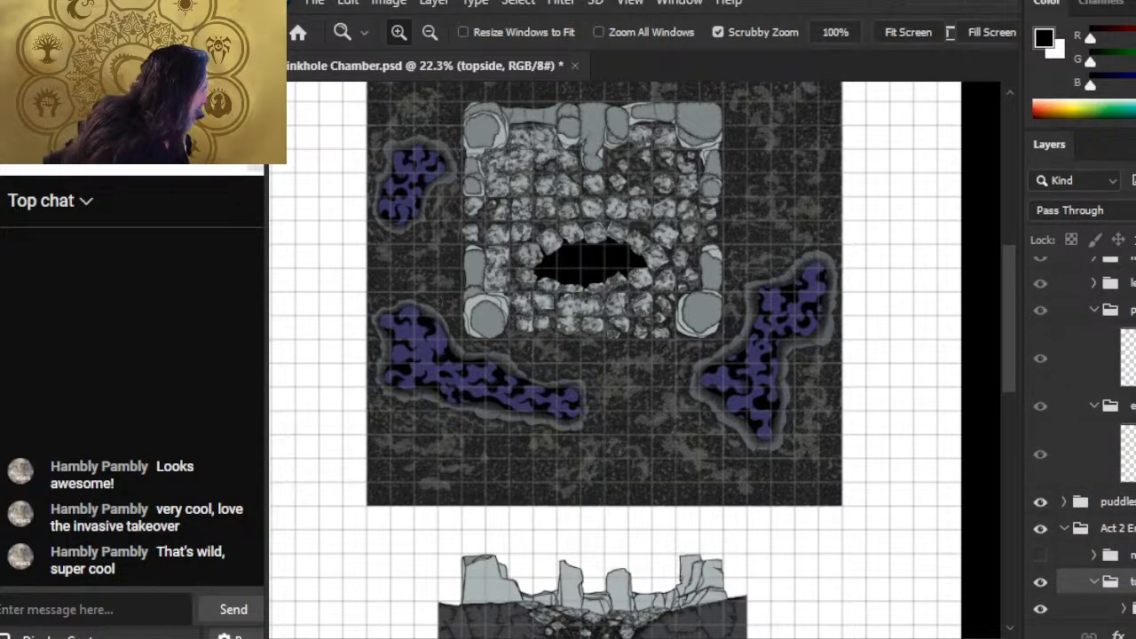
{"action": "scroll", "coordinate": [1106, 377], "scroll_direction": "up", "scroll_amount": 3}
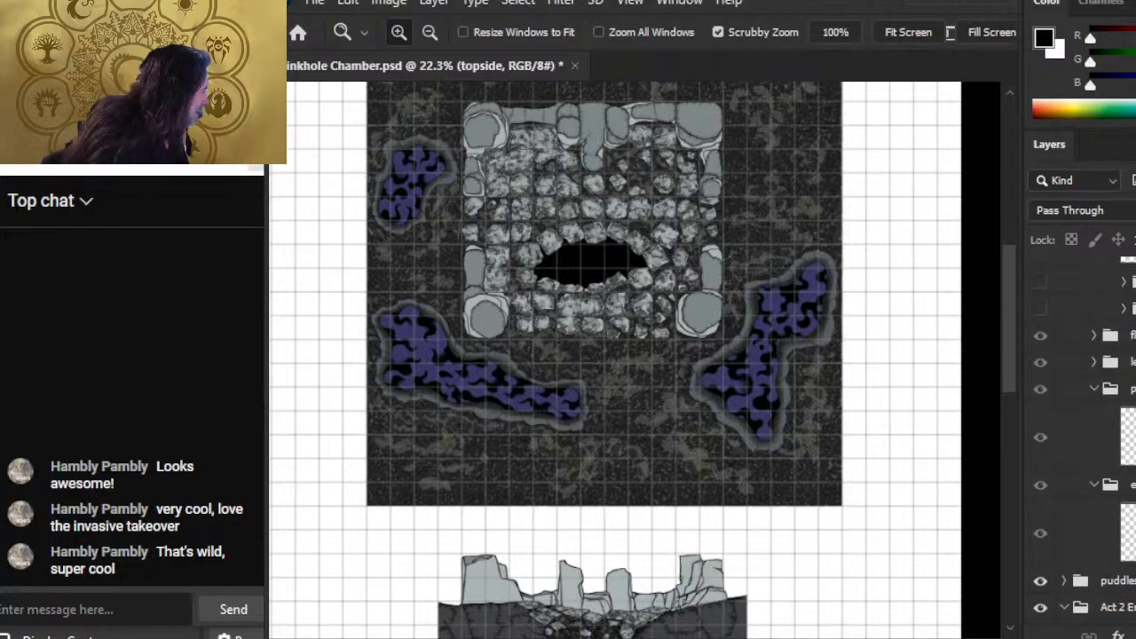
{"action": "scroll", "coordinate": [1065, 391], "scroll_direction": "up", "scroll_amount": 5}
{"action": "left_click", "coordinate": [1044, 394]}
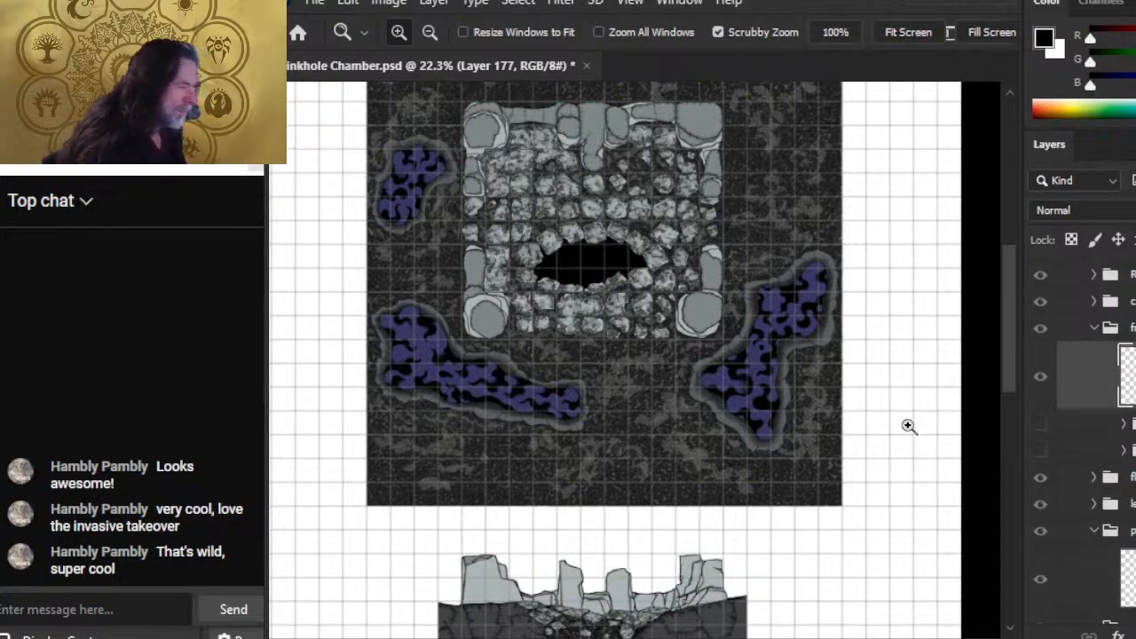
{"action": "left_click_drag", "start_coordinate": [932, 414], "coordinate": [692, 317]}
{"action": "scroll", "coordinate": [1083, 444], "scroll_direction": "up", "scroll_amount": 8}
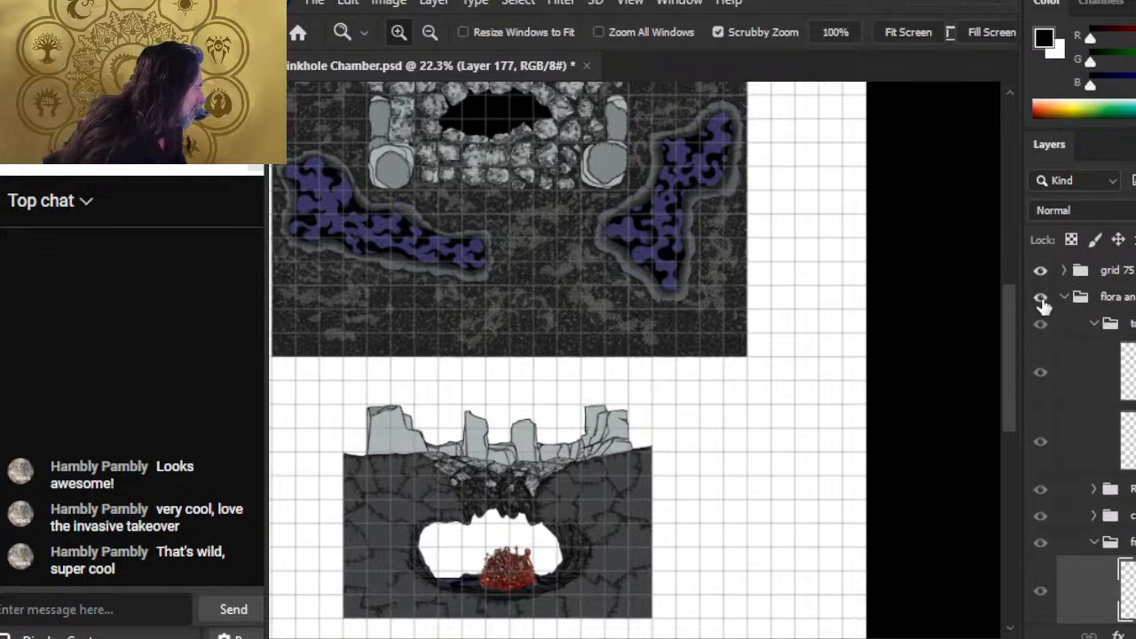
{"action": "left_click", "coordinate": [1041, 298]}
{"action": "scroll", "coordinate": [1063, 437], "scroll_direction": "down", "scroll_amount": 8}
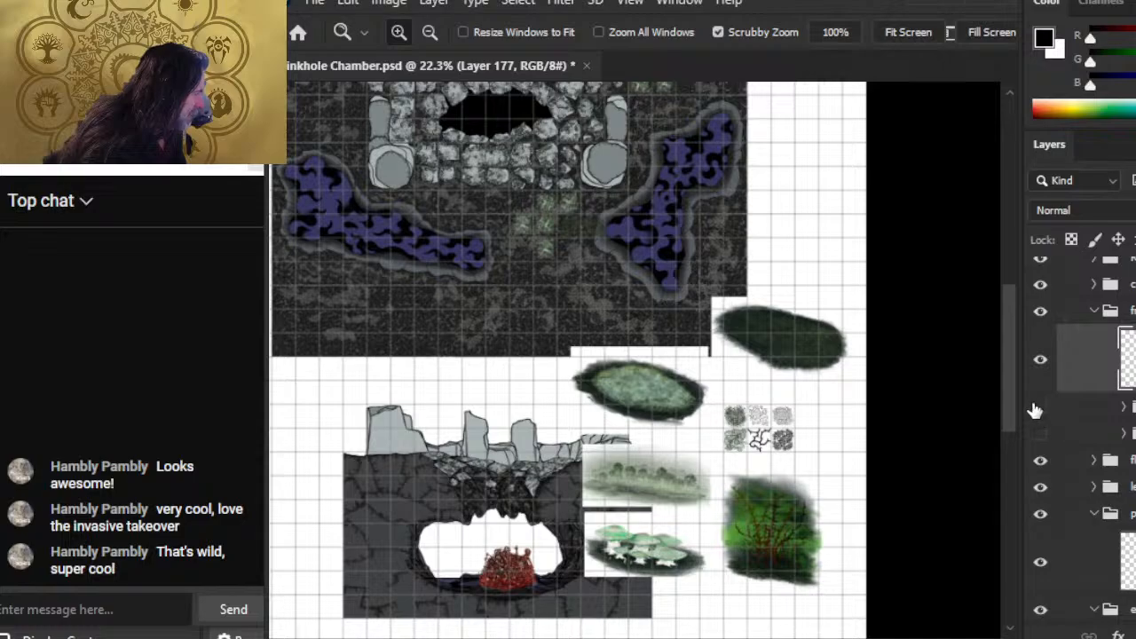
- Show the hidden subgroup below Layer 177 and examine the thorny vine swatch up close, sampling its line and grey shading tones
{"action": "left_click_drag", "start_coordinate": [765, 429], "coordinate": [808, 451]}
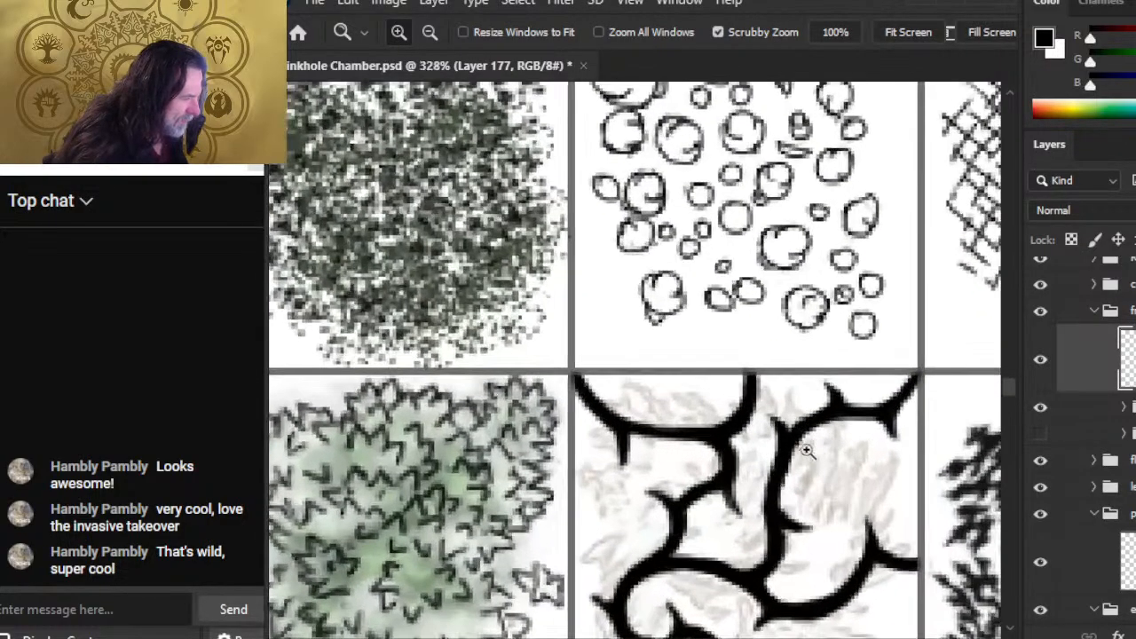
{"action": "left_click", "coordinate": [1041, 434]}
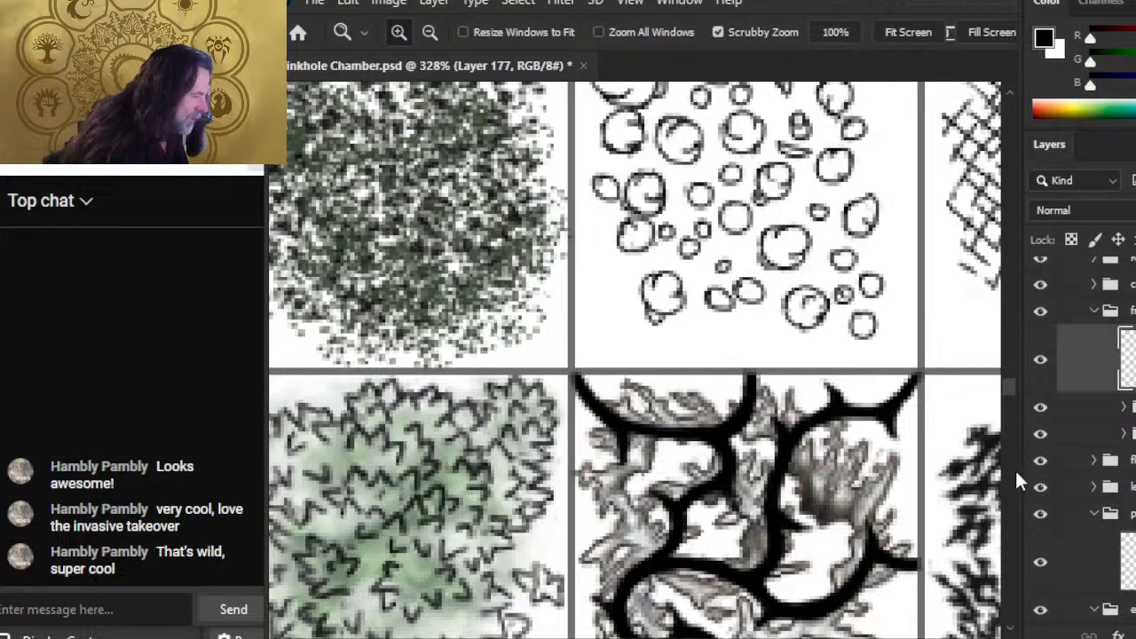
{"action": "mouse_move", "coordinate": [850, 532]}
{"action": "left_mouse_down"}
{"action": "mouse_move", "coordinate": [778, 432]}
{"action": "mouse_move", "coordinate": [814, 392]}
{"action": "mouse_move", "coordinate": [833, 394]}
{"action": "left_mouse_up"}
{"action": "left_click", "coordinate": [788, 409], "text": "alt"}
{"action": "key", "text": "x"}
{"action": "left_click", "coordinate": [720, 440], "text": "alt"}
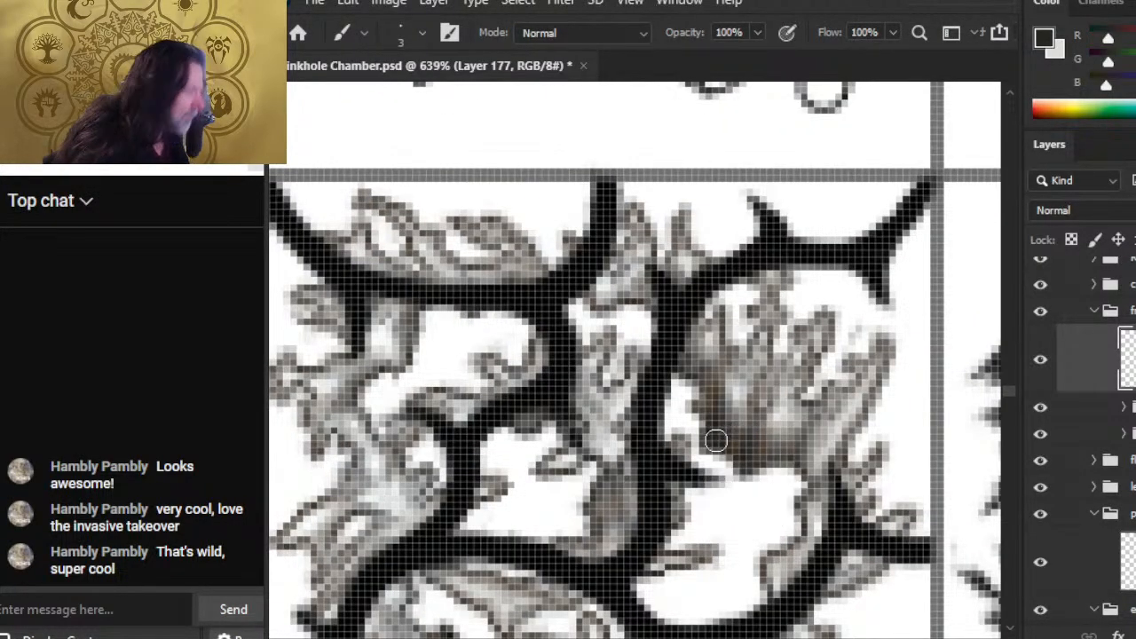
{"action": "left_click_drag", "start_coordinate": [780, 348], "coordinate": [812, 432]}
{"action": "left_click_drag", "start_coordinate": [787, 561], "coordinate": [831, 283]}
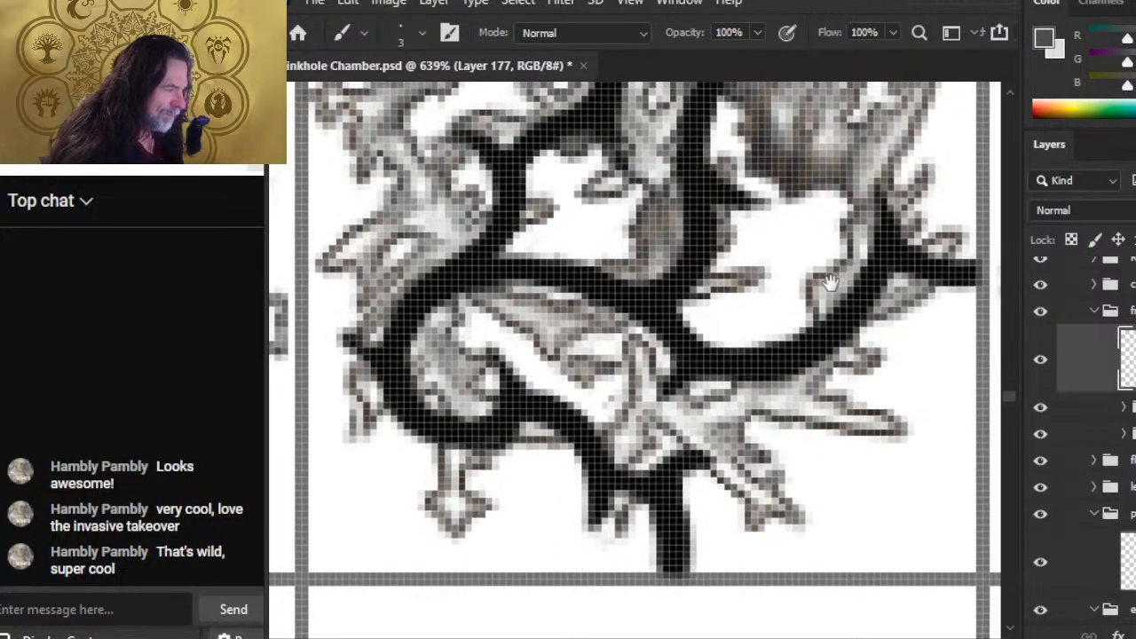
- Hide Layer 177, expand the subgroup beneath it and hide its shading layer, sampling the dark brown of the leaf base
{"action": "left_click", "coordinate": [1043, 363]}
{"action": "left_click", "coordinate": [1124, 408]}
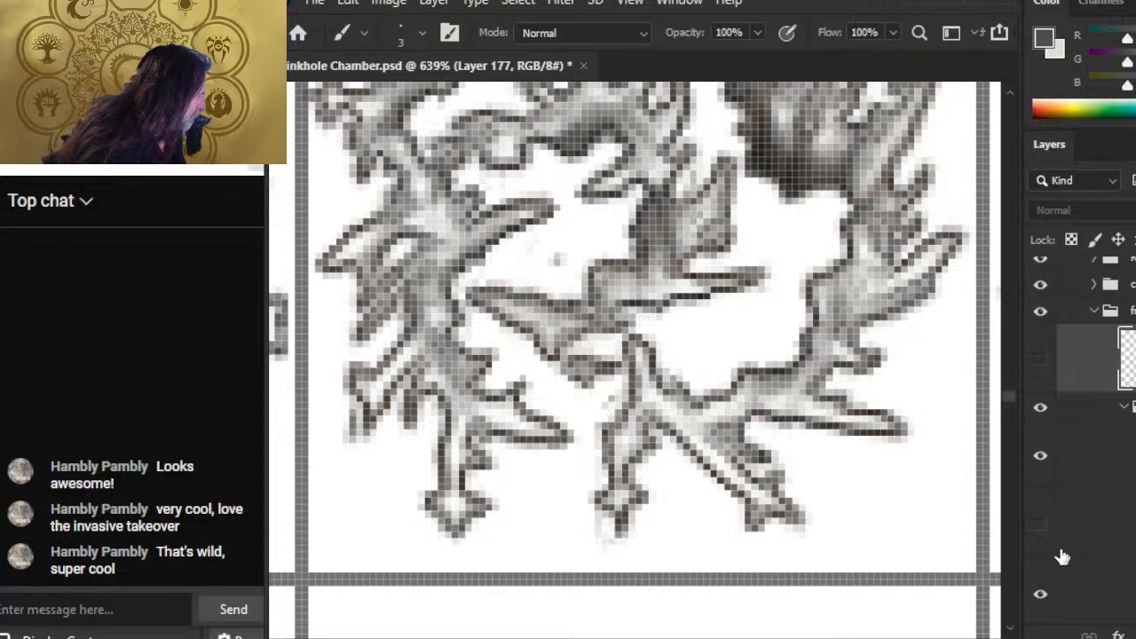
{"action": "left_click", "coordinate": [1041, 530]}
{"action": "left_click", "coordinate": [1043, 458]}
{"action": "left_click", "coordinate": [1043, 533]}
{"action": "left_click", "coordinate": [1041, 531]}
{"action": "left_click", "coordinate": [856, 288], "text": "alt"}
{"action": "left_click_drag", "start_coordinate": [851, 297], "coordinate": [840, 308]}
- Toggle the expanded subgroup and its base colour layer for comparison, and sample a reddish brown as the foreground colour
{"action": "scroll", "coordinate": [1083, 444], "scroll_direction": "down", "scroll_amount": 5}
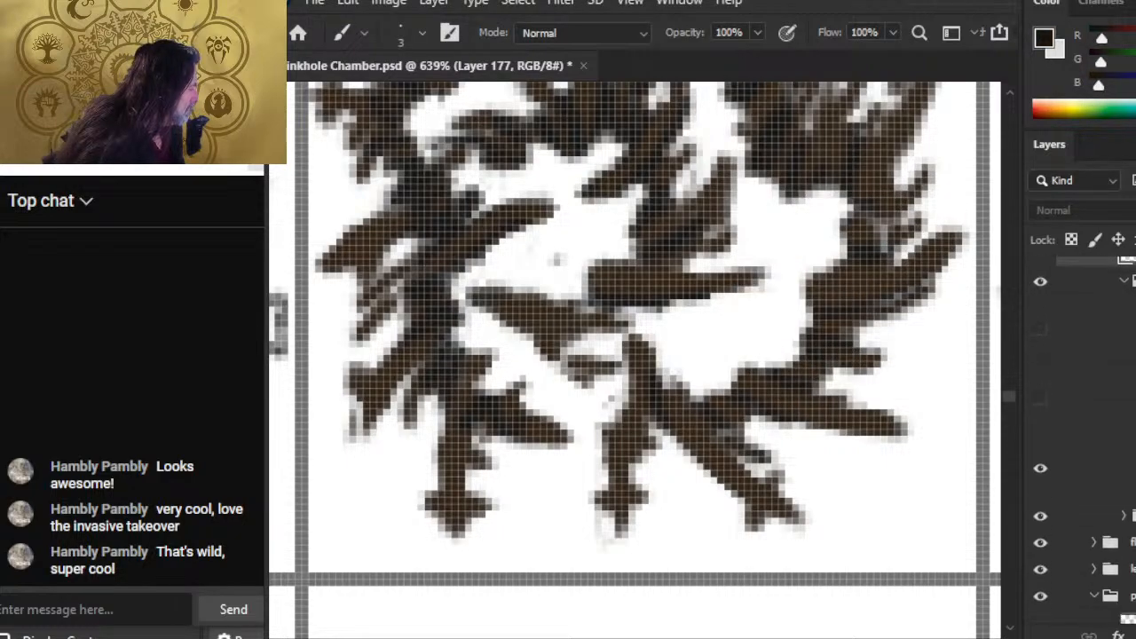
{"action": "left_click", "coordinate": [1044, 464]}
{"action": "left_click", "coordinate": [1045, 465]}
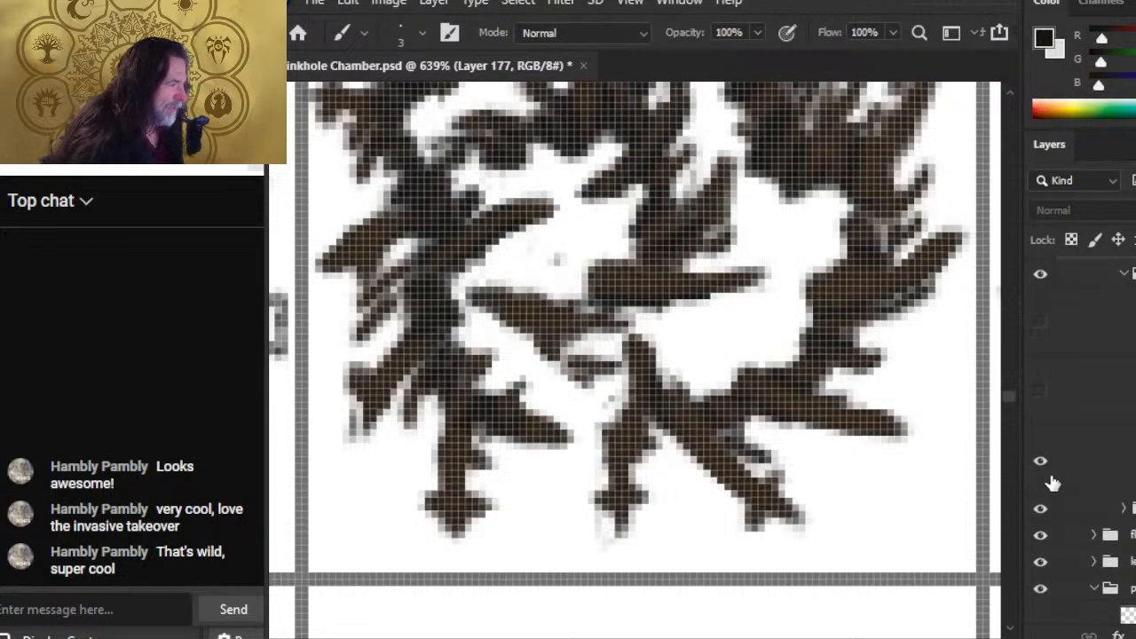
{"action": "scroll", "coordinate": [1049, 426], "scroll_direction": "up", "scroll_amount": 3}
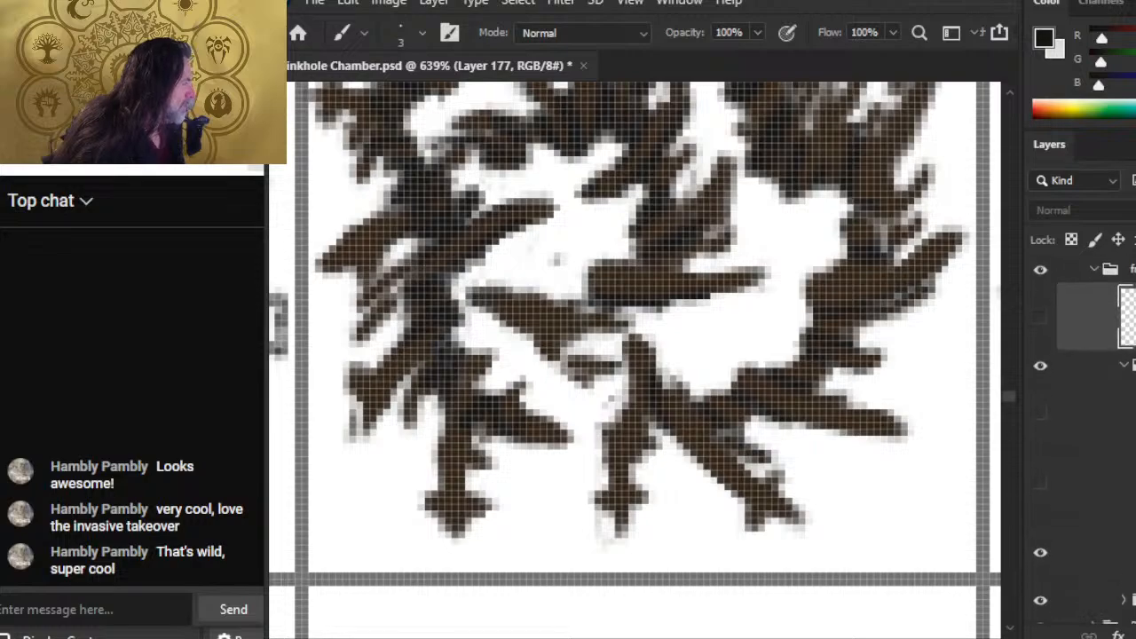
{"action": "left_click", "coordinate": [1037, 357]}
{"action": "left_click", "coordinate": [1035, 361]}
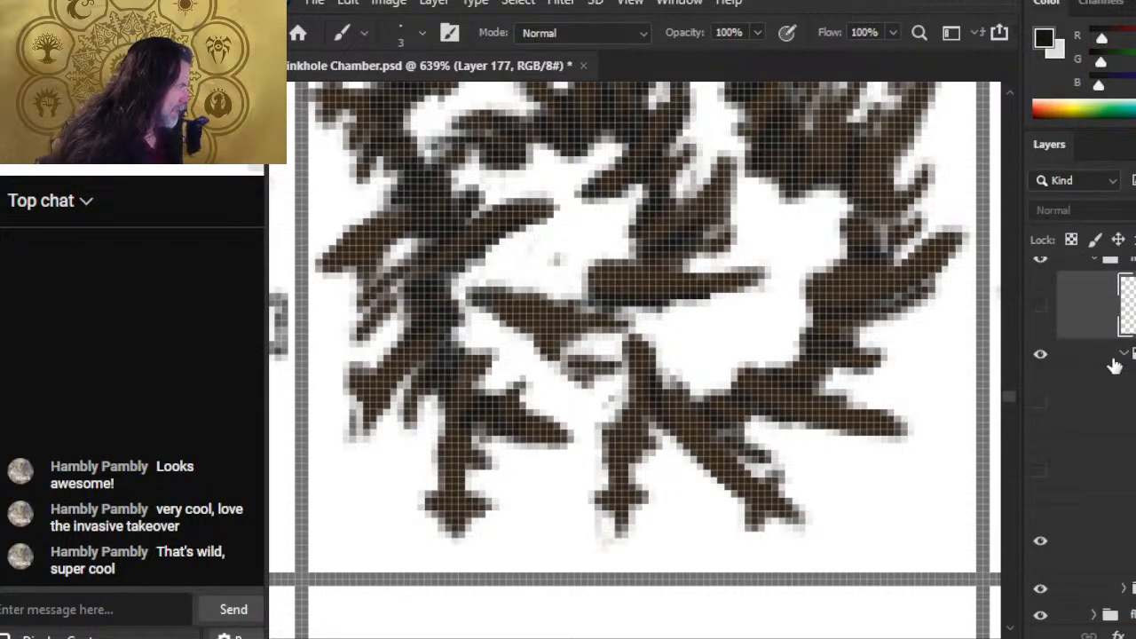
{"action": "left_click", "coordinate": [1045, 358]}
{"action": "left_click", "coordinate": [1047, 360]}
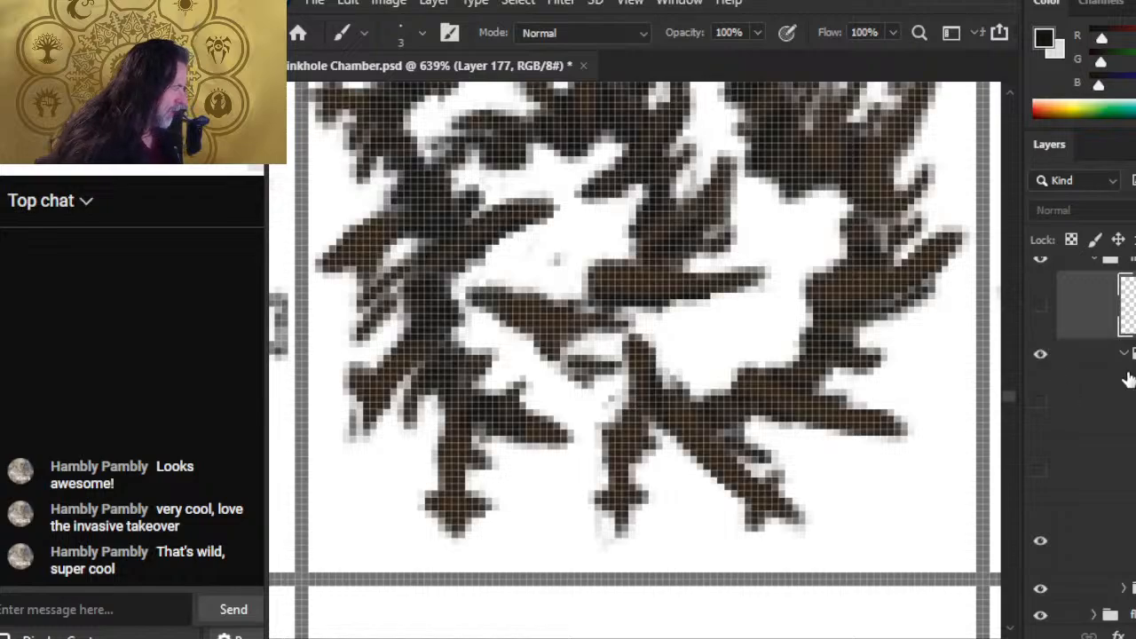
{"action": "left_click", "coordinate": [870, 253], "text": "alt"}
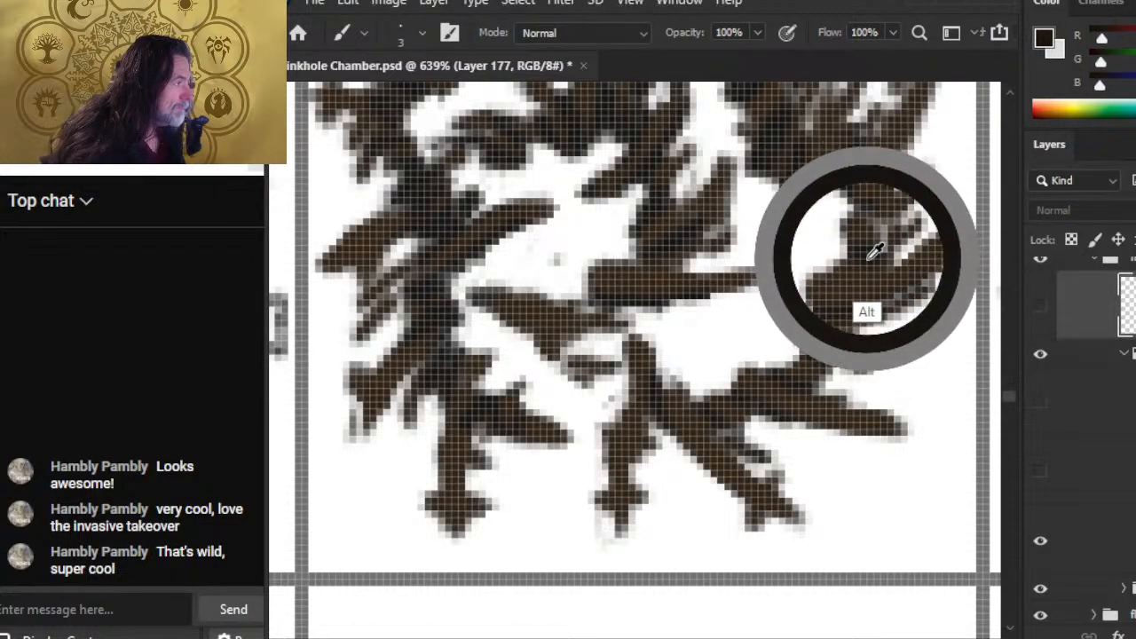
{"action": "left_click", "coordinate": [852, 302], "text": "alt"}
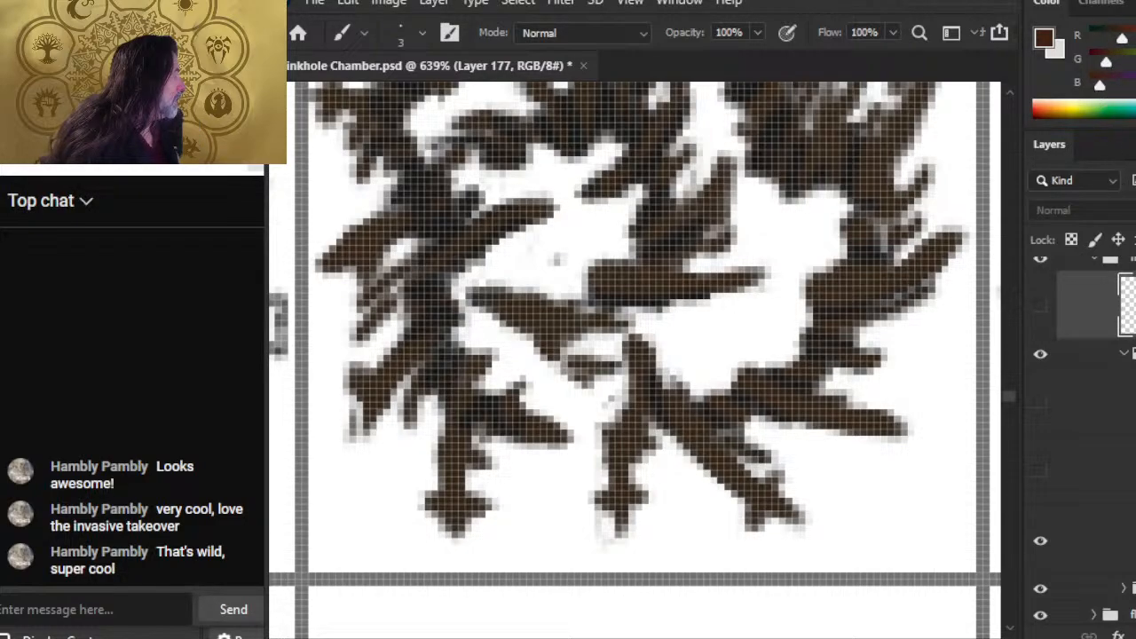
- Collapse the expanded subgroup, hide both leaf subgroups and show Layer 177's black vine lines again
{"action": "left_click", "coordinate": [1125, 354]}
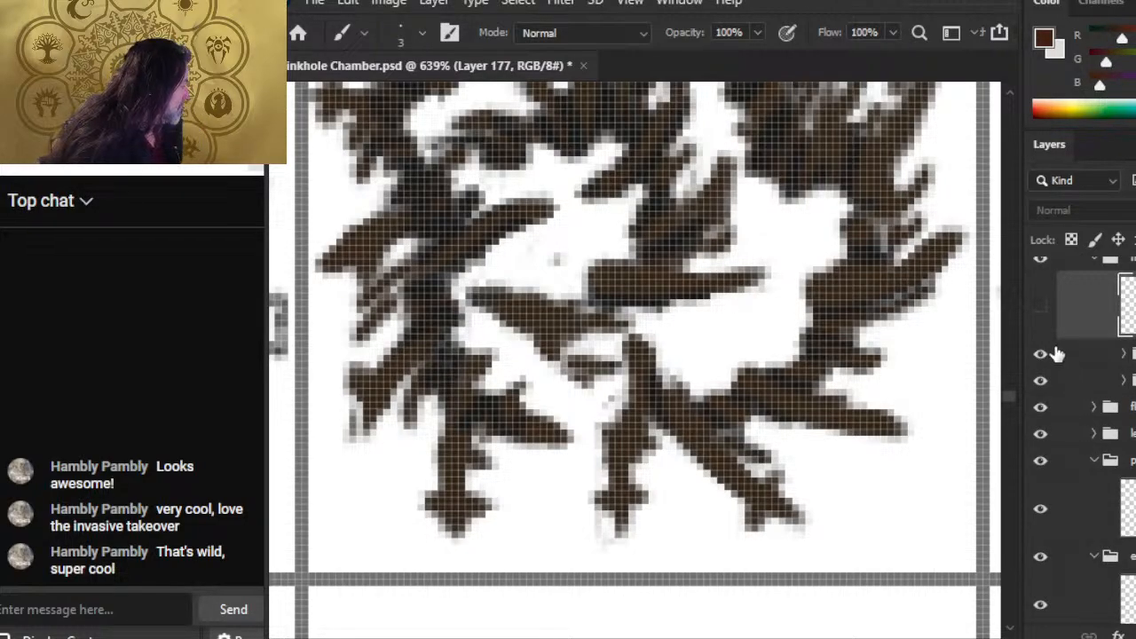
{"action": "left_click", "coordinate": [1038, 389]}
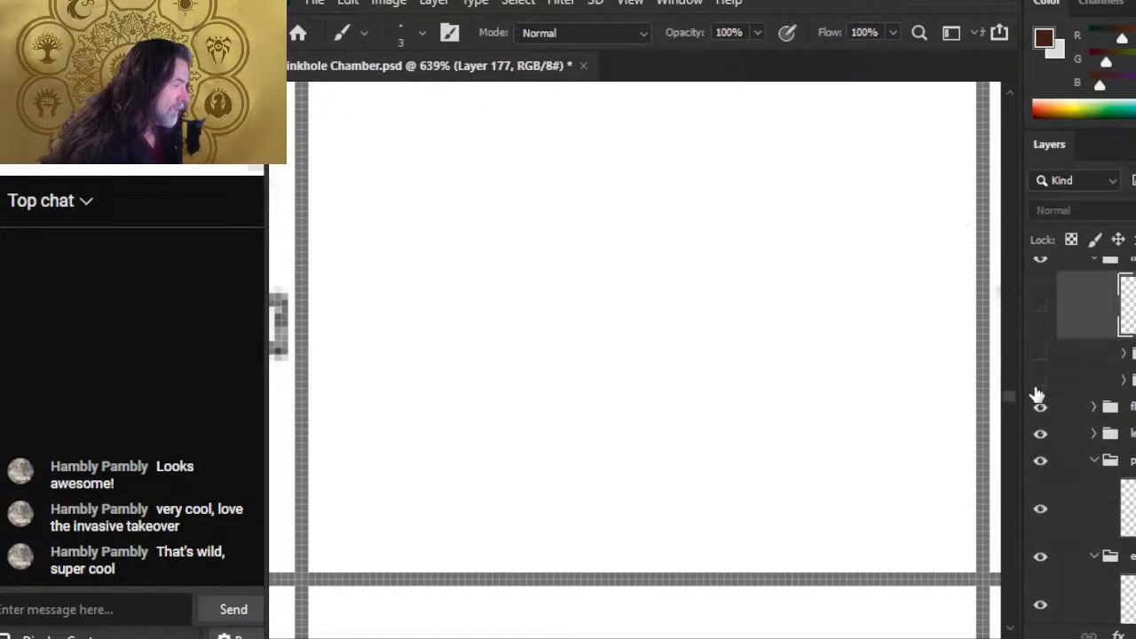
{"action": "left_click", "coordinate": [1039, 311]}
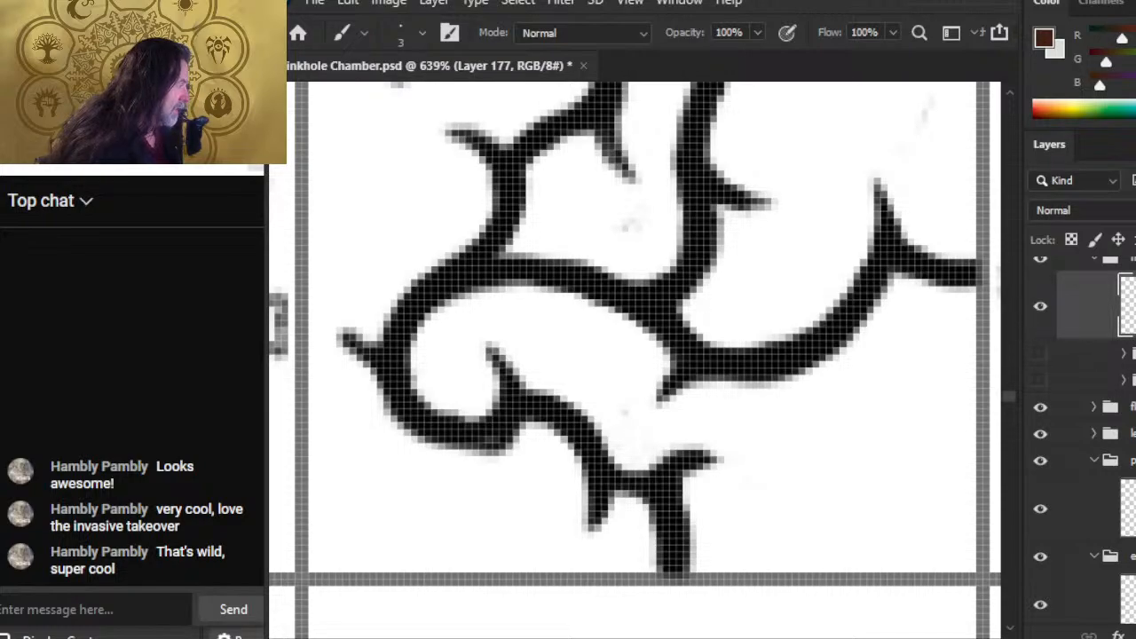
- Put Layer 177 into a new group named "line" and select the layer inside it
{"action": "key", "text": "ctrl+g"}
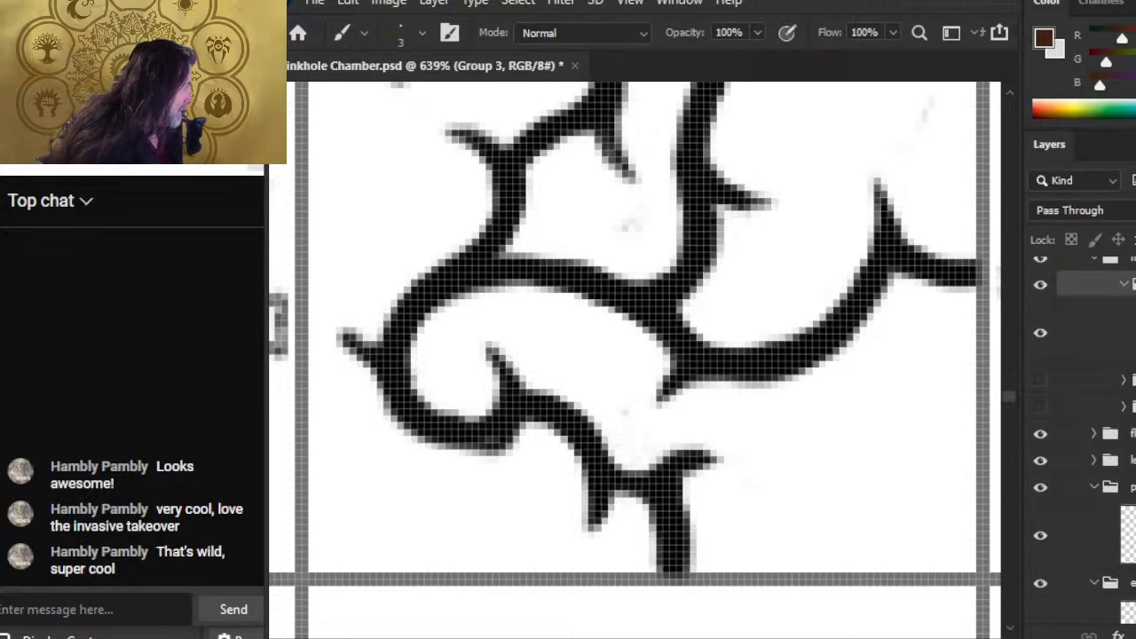
{"action": "key", "text": "Return"}
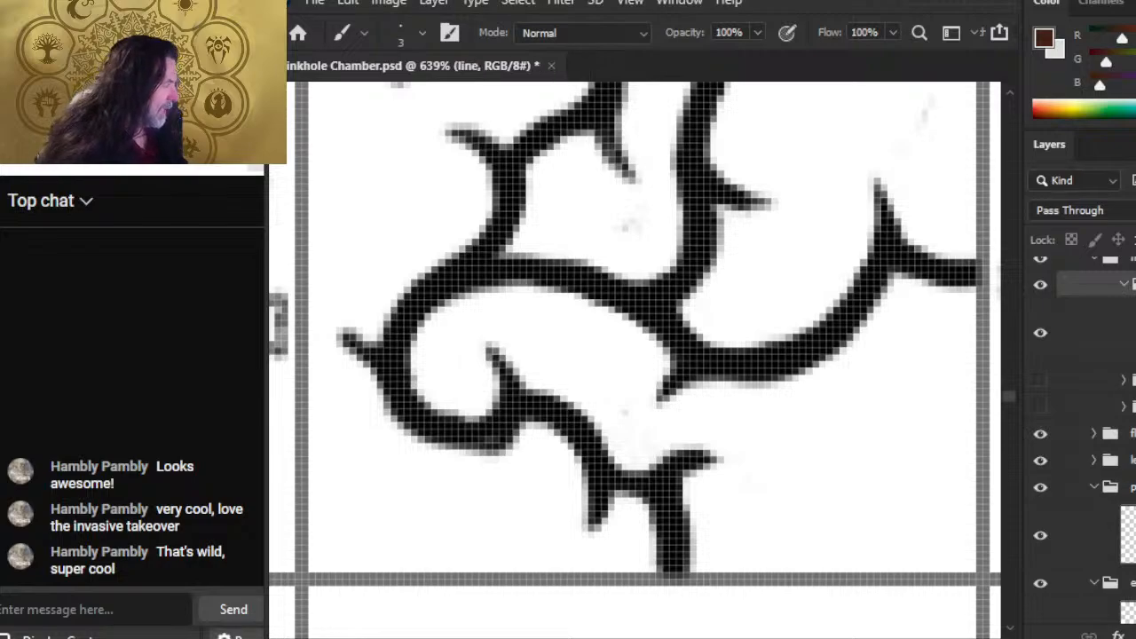
{"action": "left_click", "coordinate": [1085, 304]}
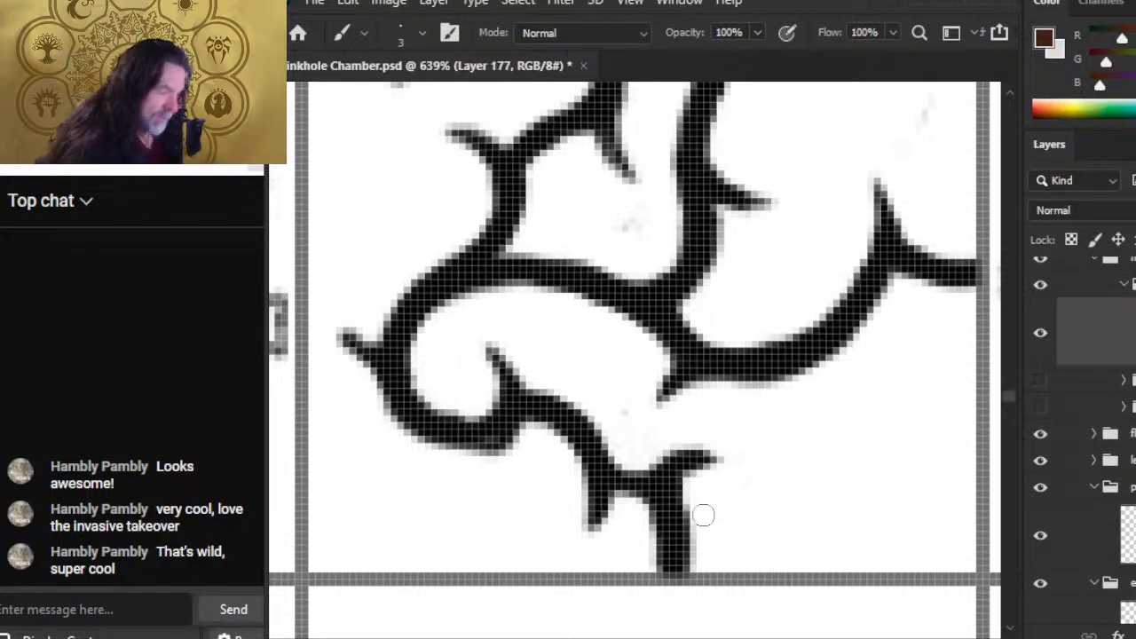
- Thin the left side of the black vine stem at the swatch's lower edge with the Eraser and review the whole tile
{"action": "key", "text": "e"}
{"action": "left_click_drag", "start_coordinate": [638, 515], "coordinate": [664, 573]}
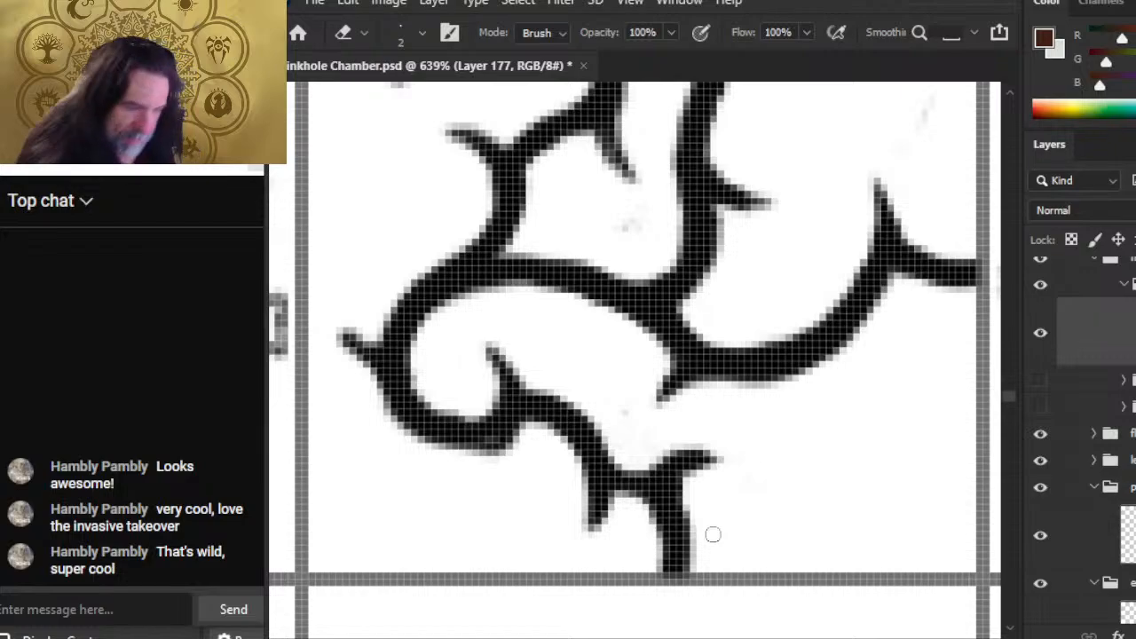
{"action": "key", "text": "z"}
{"action": "left_click_drag", "start_coordinate": [669, 409], "coordinate": [568, 407]}
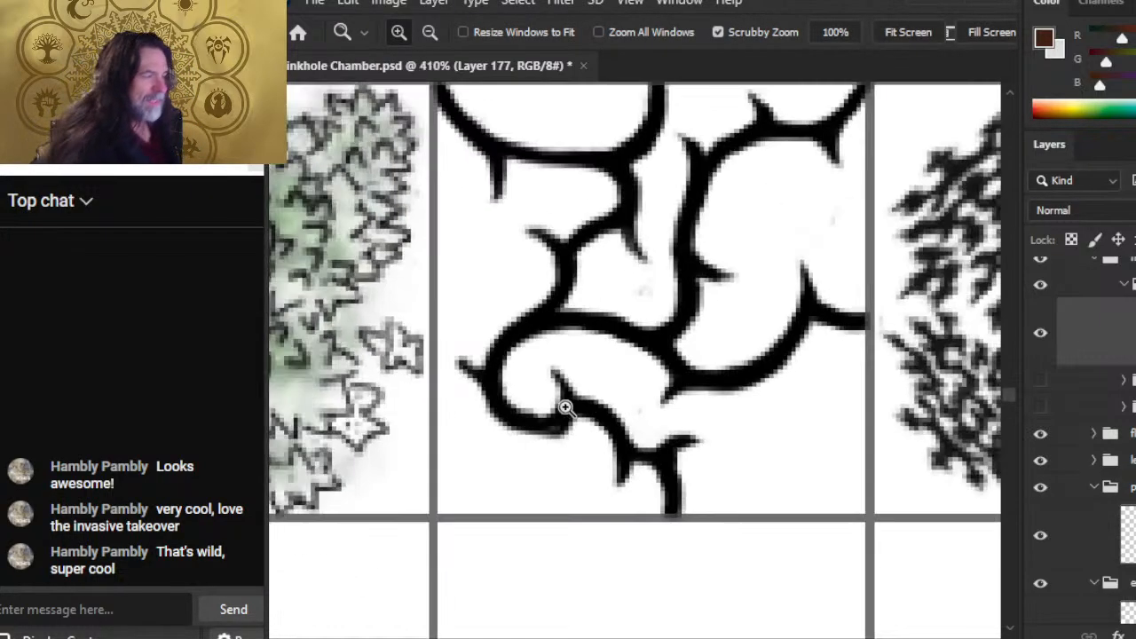
{"action": "mouse_move", "coordinate": [757, 347]}
{"action": "left_mouse_down"}
{"action": "mouse_move", "coordinate": [700, 482]}
{"action": "mouse_move", "coordinate": [666, 414]}
{"action": "left_mouse_up"}
{"action": "left_click_drag", "start_coordinate": [787, 488], "coordinate": [738, 541]}
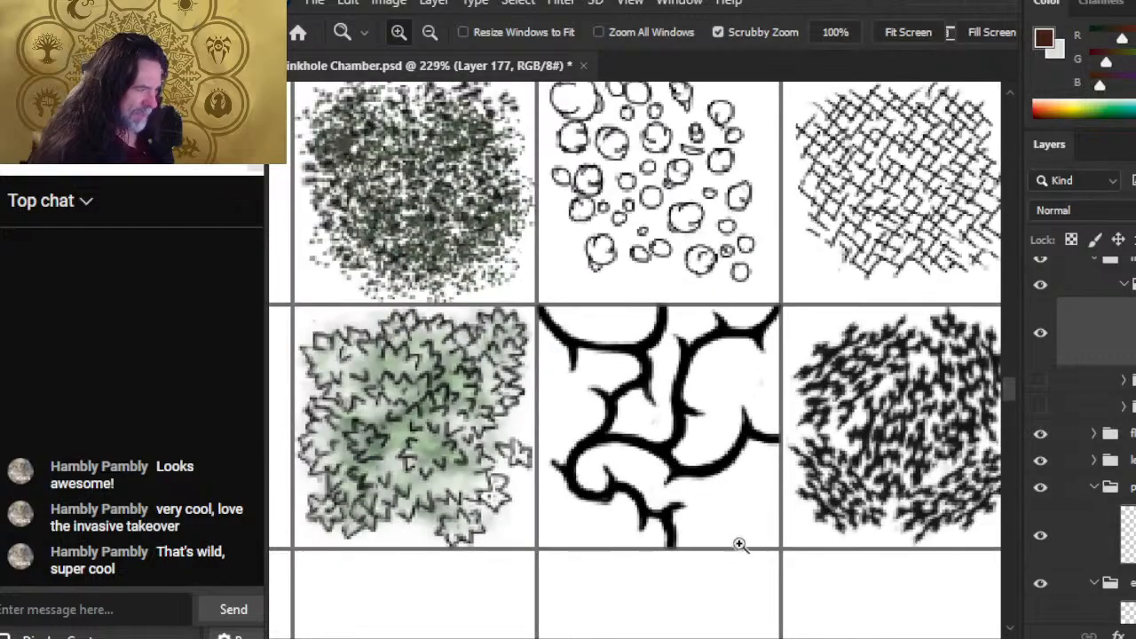
- Examine the black vine lines near the swatch's right edge up close, along with the neighbouring flora swatches
{"action": "left_click_drag", "start_coordinate": [779, 383], "coordinate": [799, 406]}
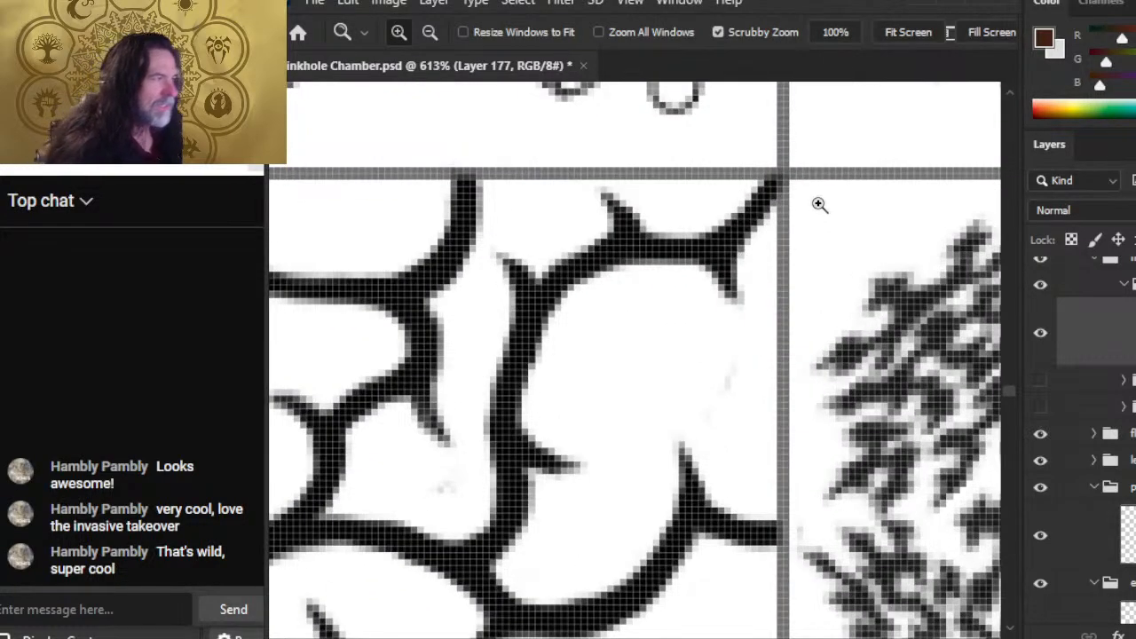
{"action": "key", "text": "r"}
{"action": "key", "text": "bracketleft"}
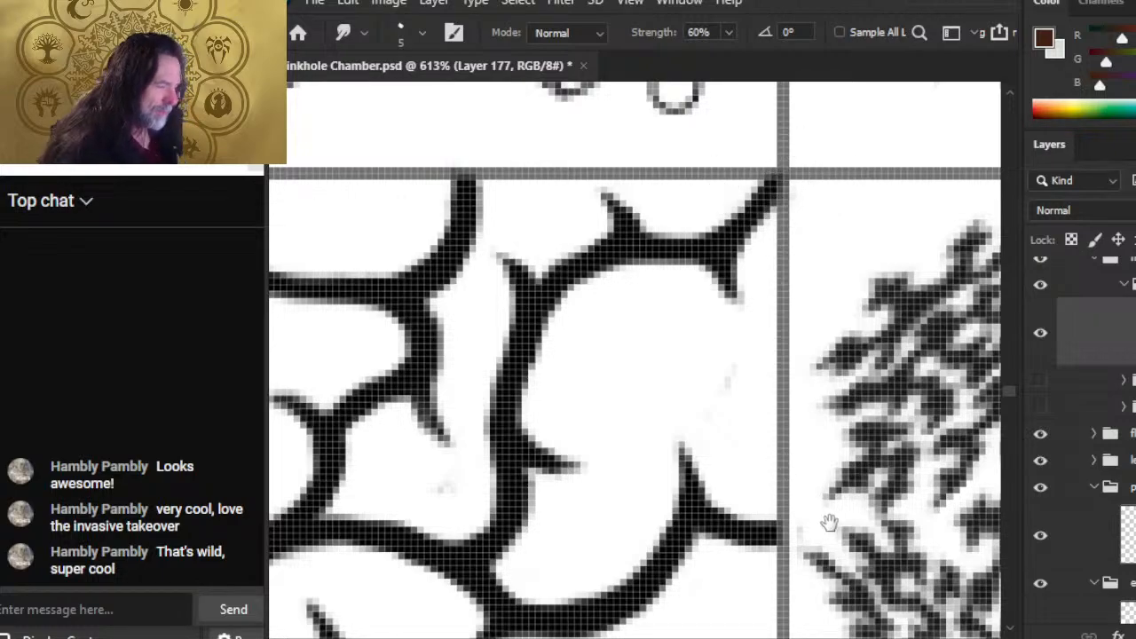
{"action": "left_click_drag", "start_coordinate": [824, 525], "coordinate": [769, 330]}
{"action": "key", "text": "e"}
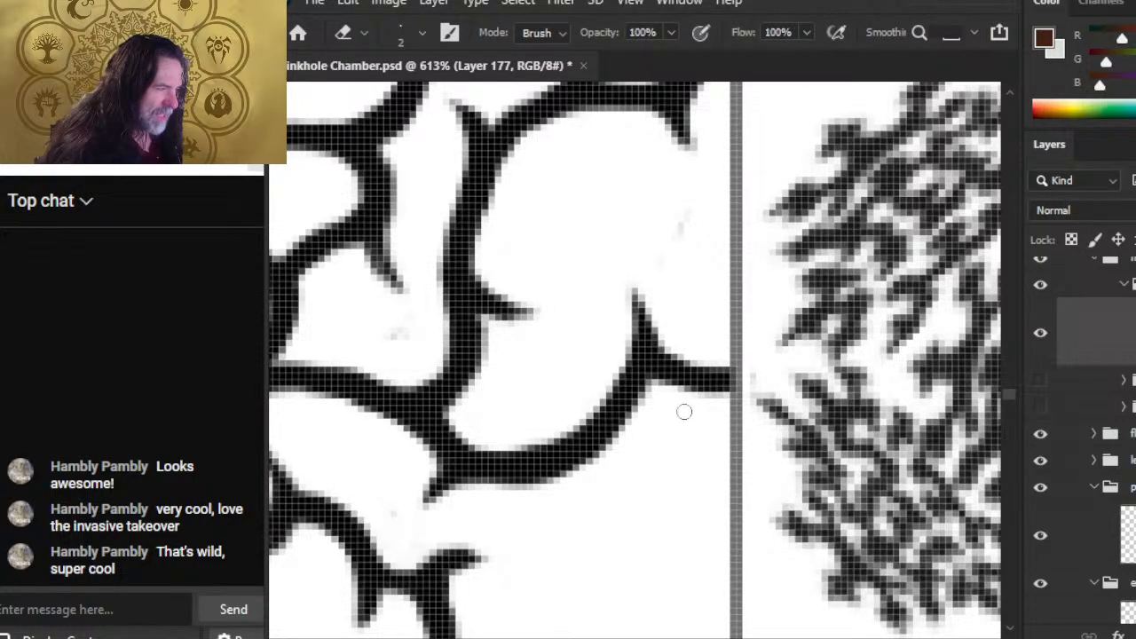
{"action": "key", "text": "ctrl+space"}
{"action": "left_click_drag", "start_coordinate": [810, 453], "coordinate": [761, 452]}
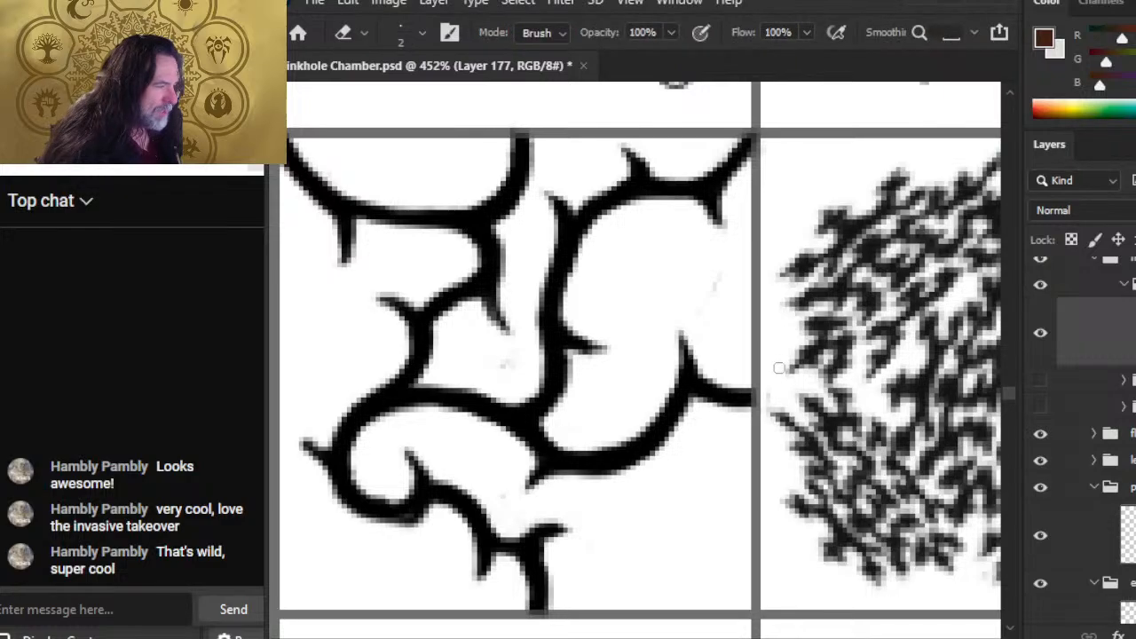
{"action": "key", "text": "ctrl+space"}
{"action": "mouse_move", "coordinate": [840, 507]}
{"action": "left_mouse_down"}
{"action": "mouse_move", "coordinate": [772, 489]}
{"action": "mouse_move", "coordinate": [720, 501]}
{"action": "left_mouse_up"}
{"action": "mouse_move", "coordinate": [705, 462]}
{"action": "left_mouse_down"}
{"action": "mouse_move", "coordinate": [636, 394]}
{"action": "mouse_move", "coordinate": [617, 393]}
{"action": "left_mouse_up"}
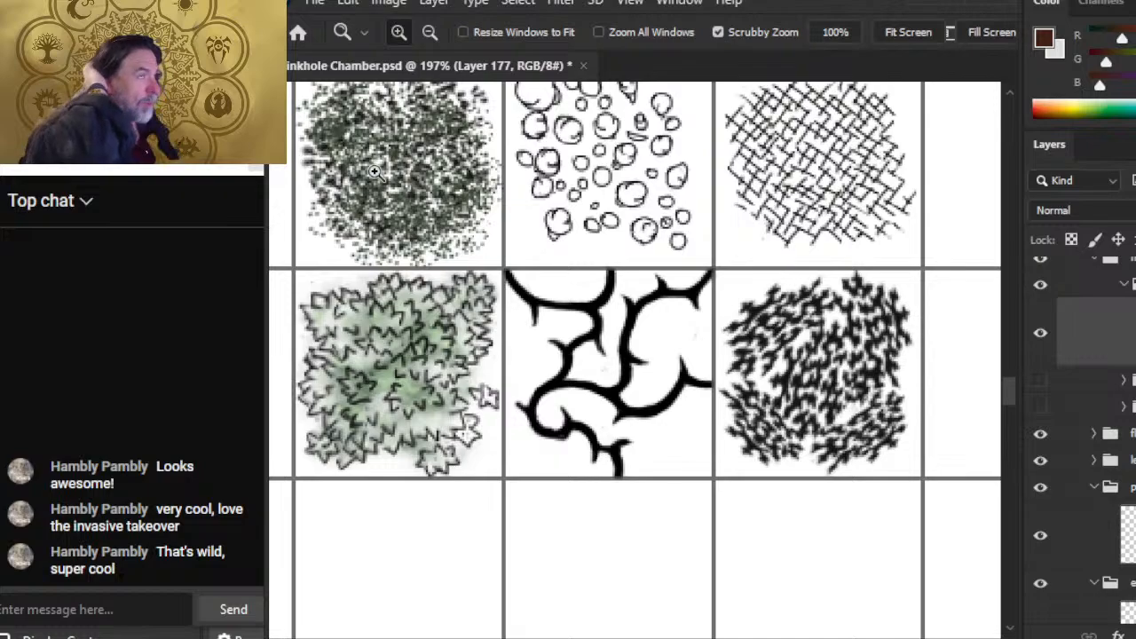
- Open the recent file CoM Cover 2024-03-27.jpg, examine the cover art up close and close the file
{"action": "left_click", "coordinate": [318, 5]}
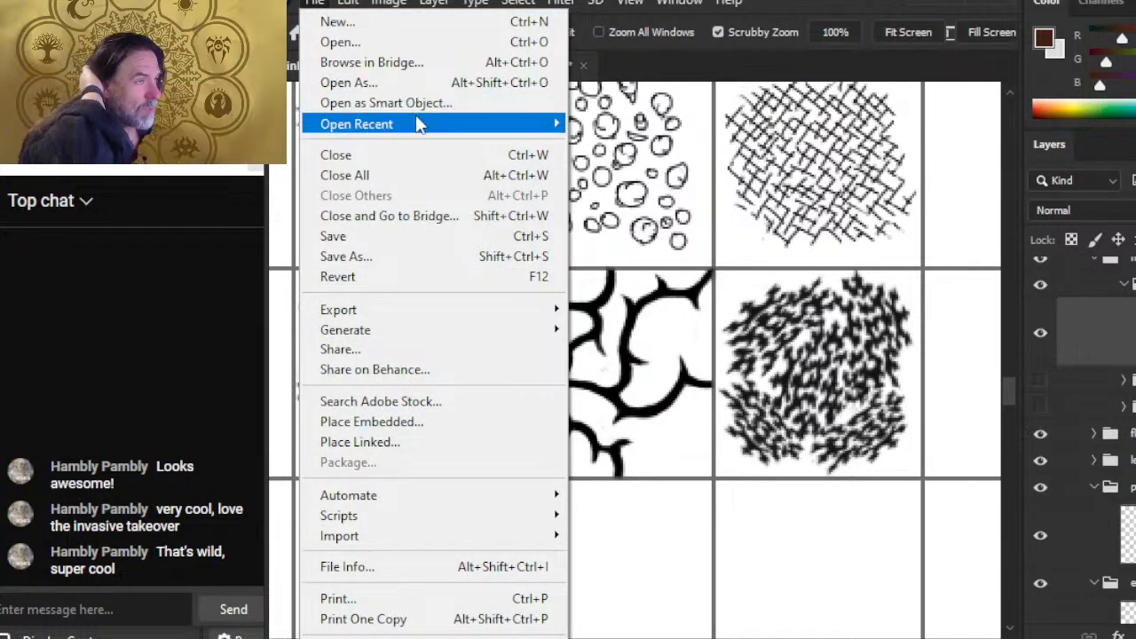
{"action": "mouse_move", "coordinate": [419, 126]}
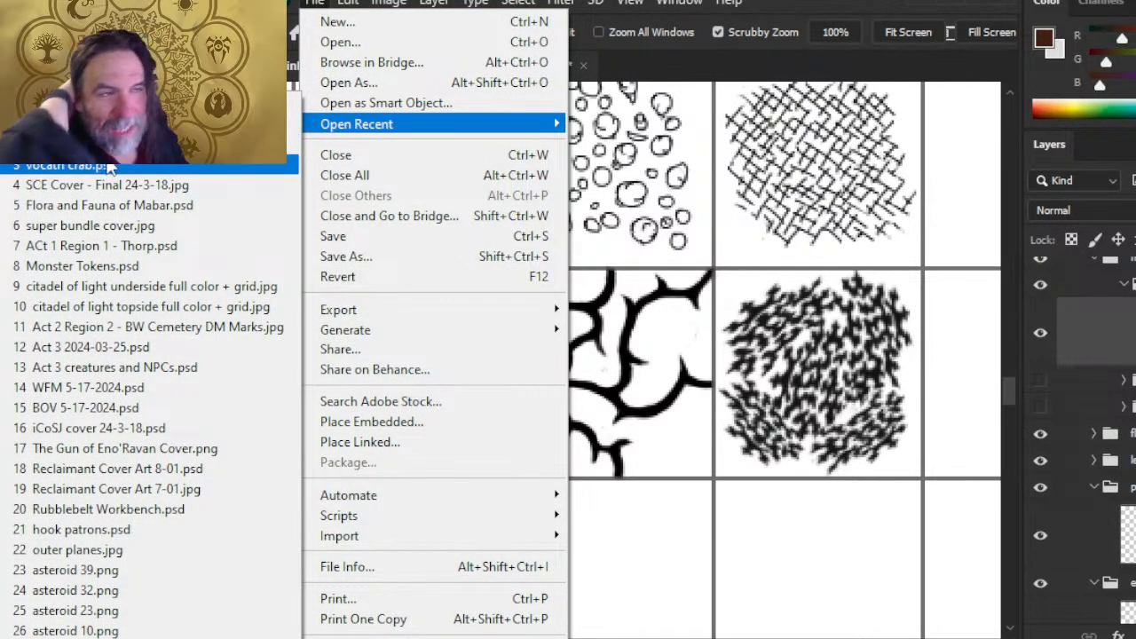
{"action": "left_click", "coordinate": [142, 125]}
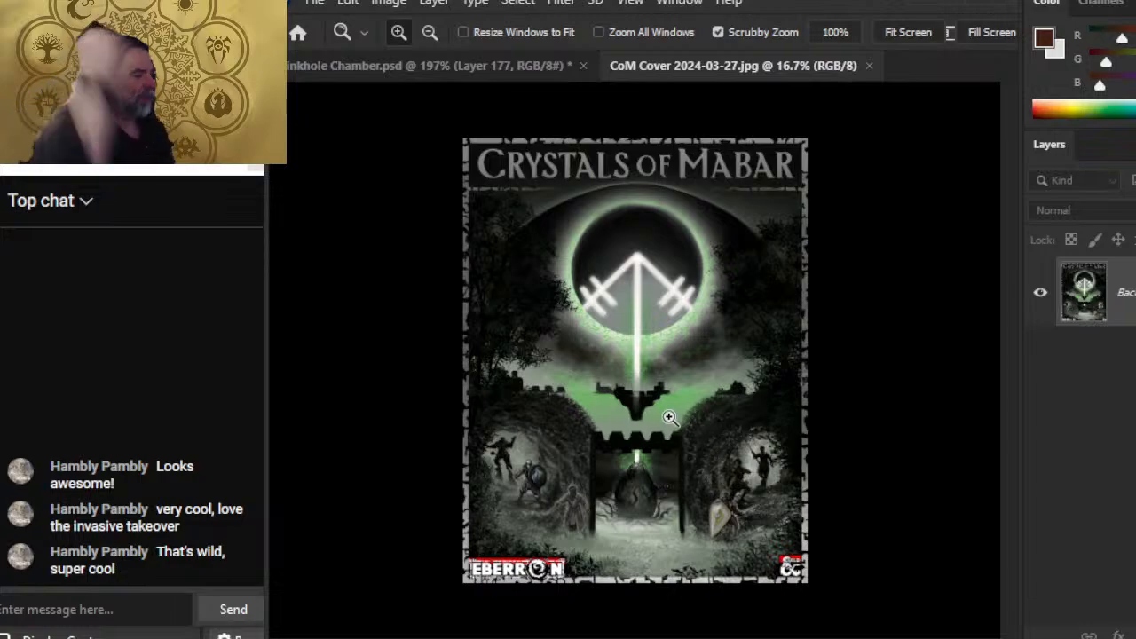
{"action": "left_click_drag", "start_coordinate": [636, 447], "coordinate": [835, 218]}
{"action": "left_click_drag", "start_coordinate": [901, 533], "coordinate": [553, 499]}
{"action": "left_click_drag", "start_coordinate": [737, 240], "coordinate": [854, 399]}
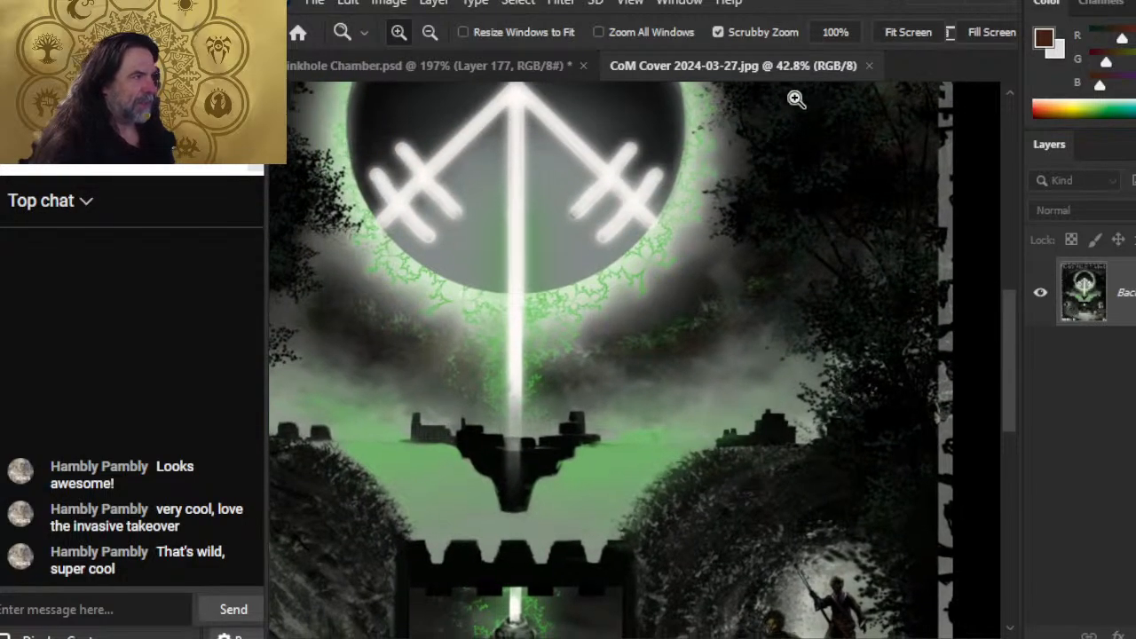
{"action": "left_click", "coordinate": [870, 66]}
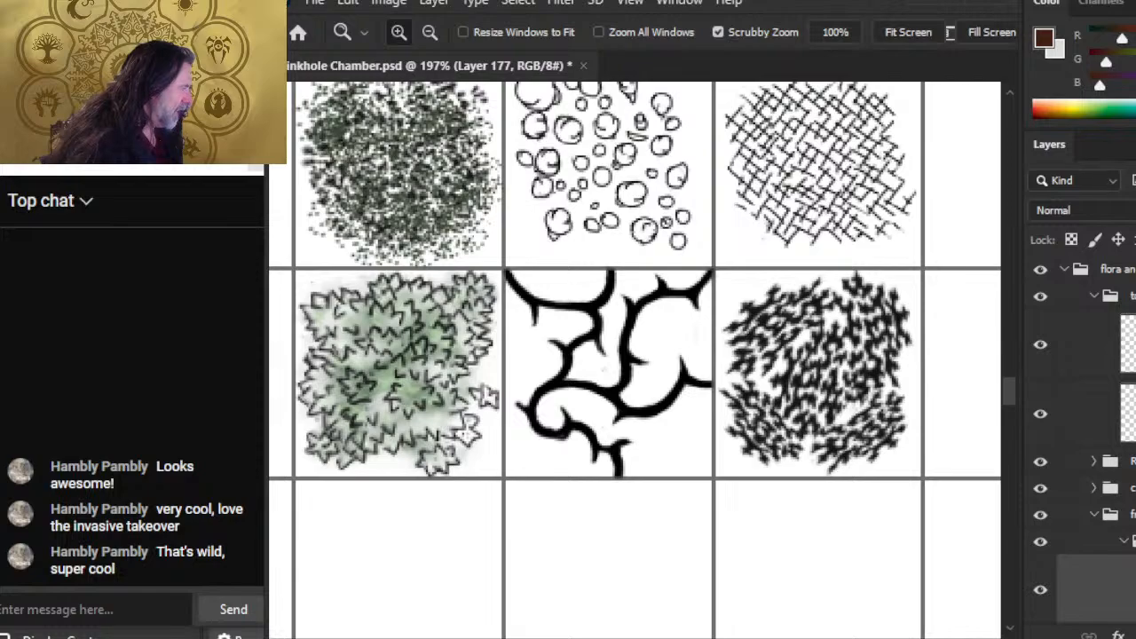
- Collapse the "line" group and add a new empty layer above it
{"action": "scroll", "coordinate": [1083, 444], "scroll_direction": "down", "scroll_amount": 4}
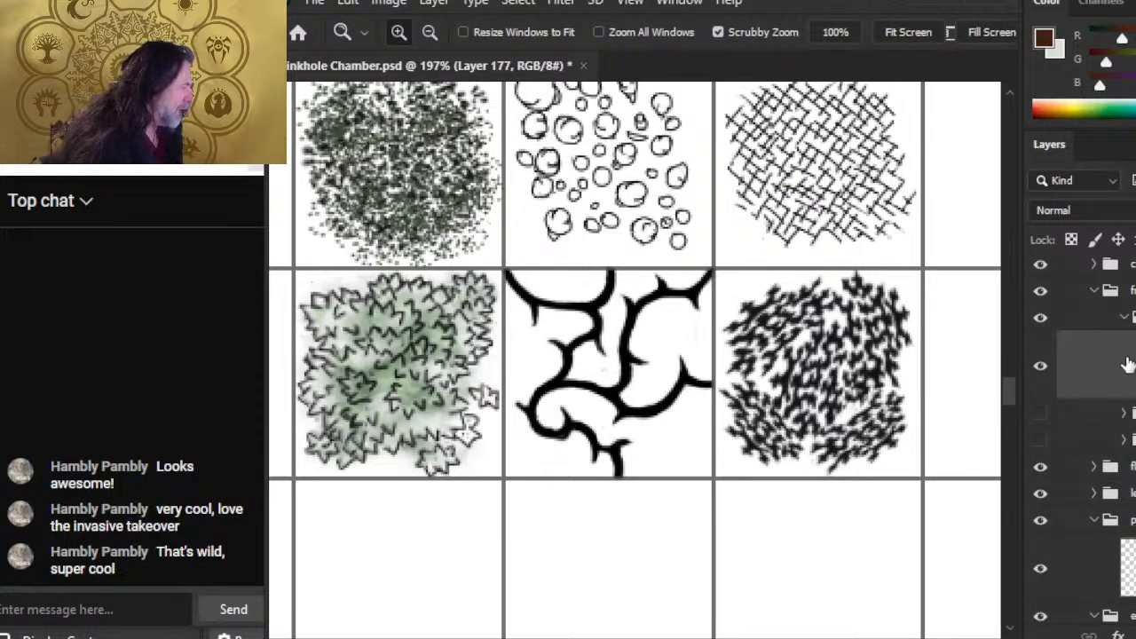
{"action": "left_click", "coordinate": [1124, 318]}
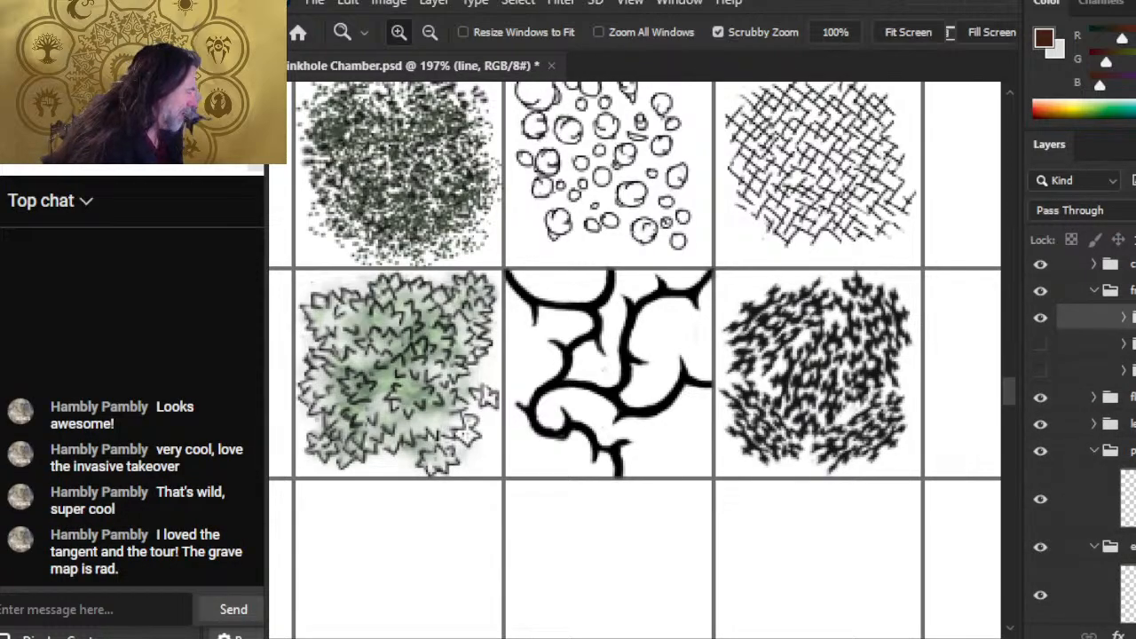
{"action": "key", "text": "ctrl+alt+shift+n"}
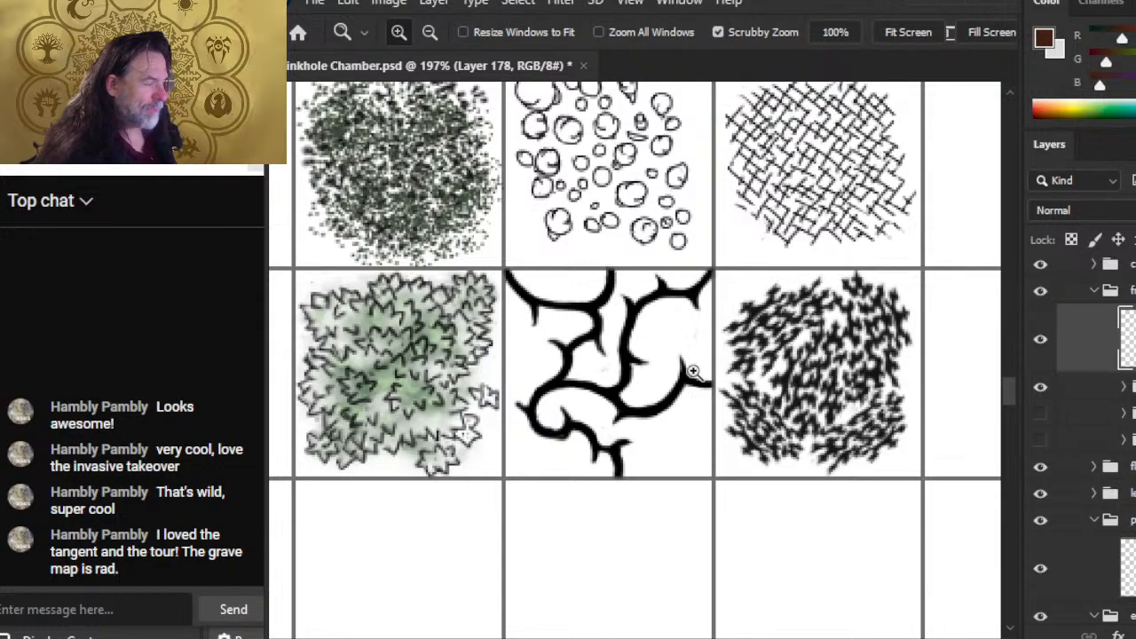
- Expand the "line" group and load the outline of its vine layer as a selection
{"action": "left_click_drag", "start_coordinate": [582, 311], "coordinate": [646, 321]}
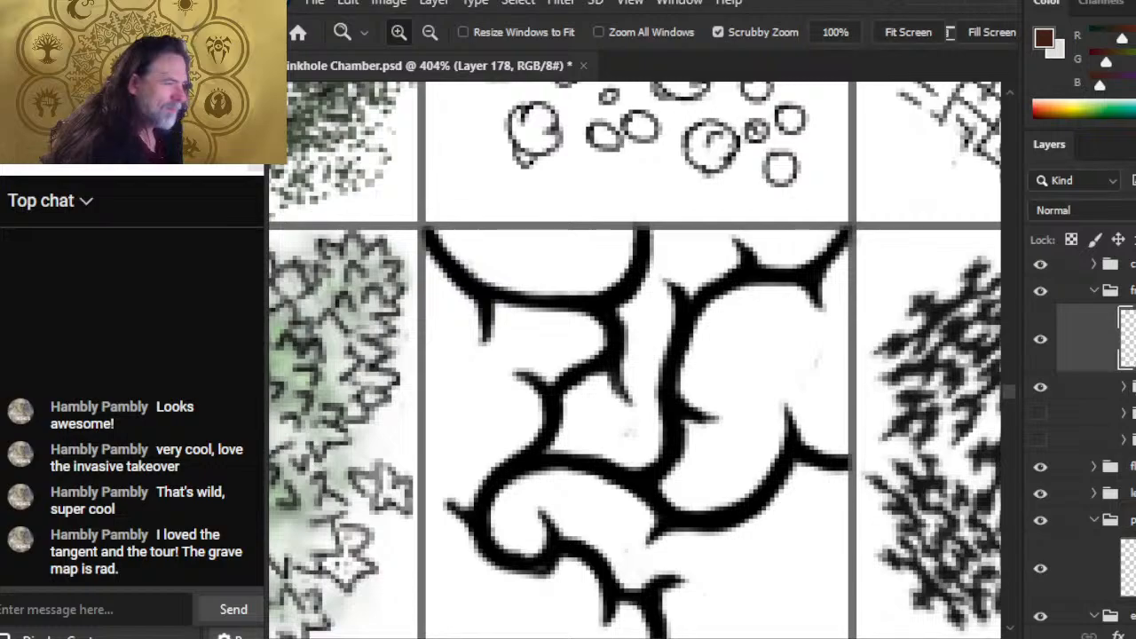
{"action": "left_click", "coordinate": [1129, 391]}
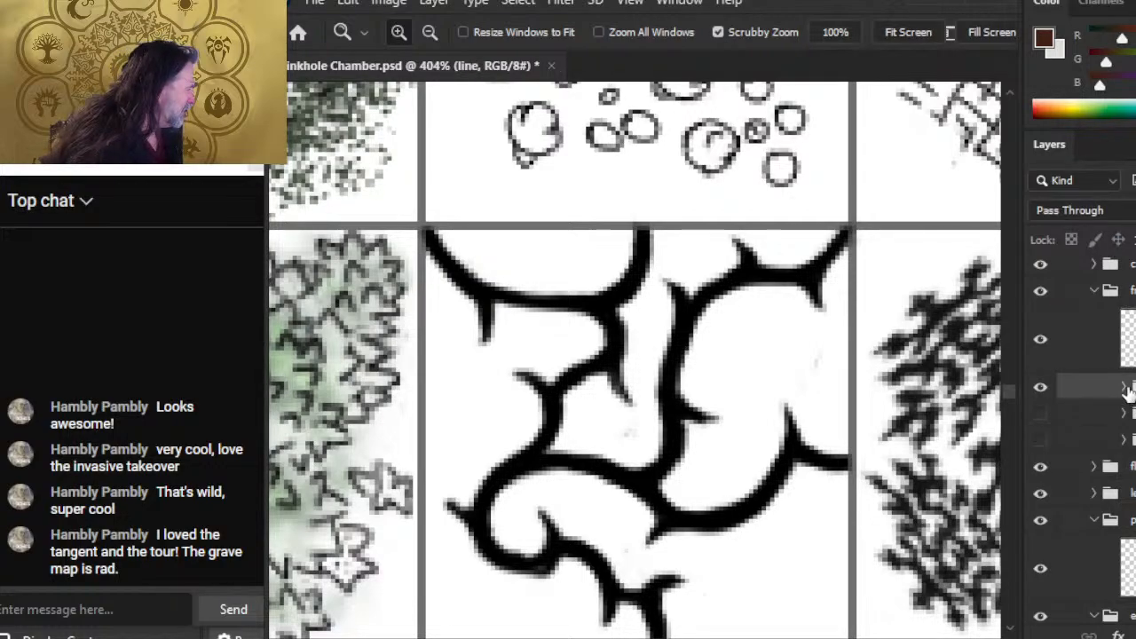
{"action": "left_click", "coordinate": [1125, 389]}
{"action": "left_click", "coordinate": [1135, 435], "text": "ctrl"}
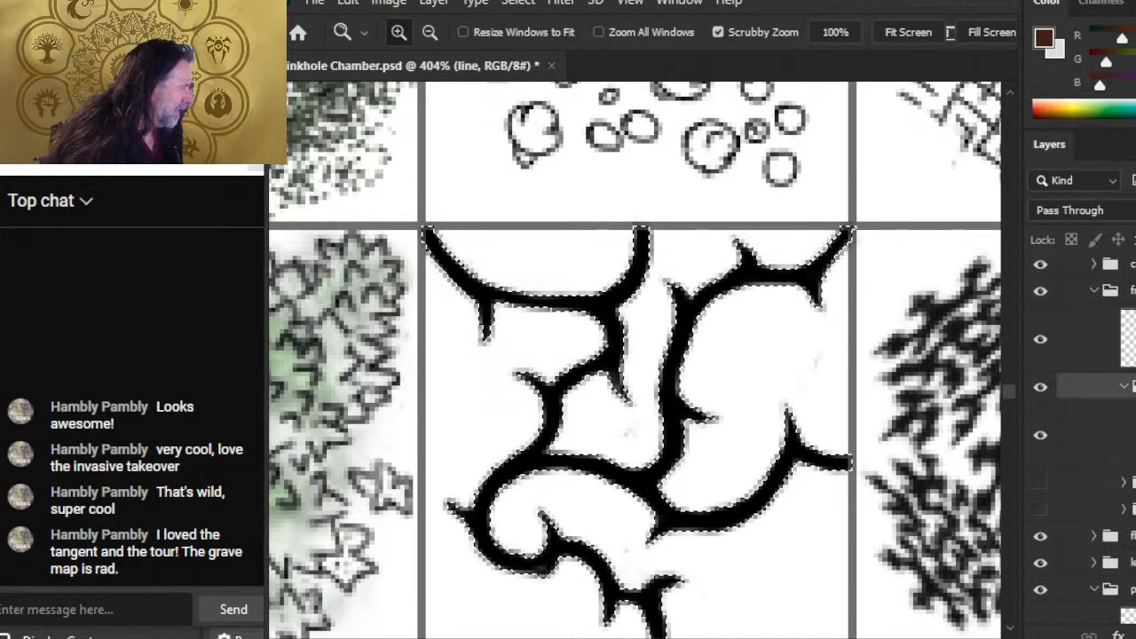
- Paint the whole selected branching root pattern dark brown on Layer 178, using a size 35 brush
{"action": "left_click", "coordinate": [1088, 342]}
{"action": "key", "text": "b"}
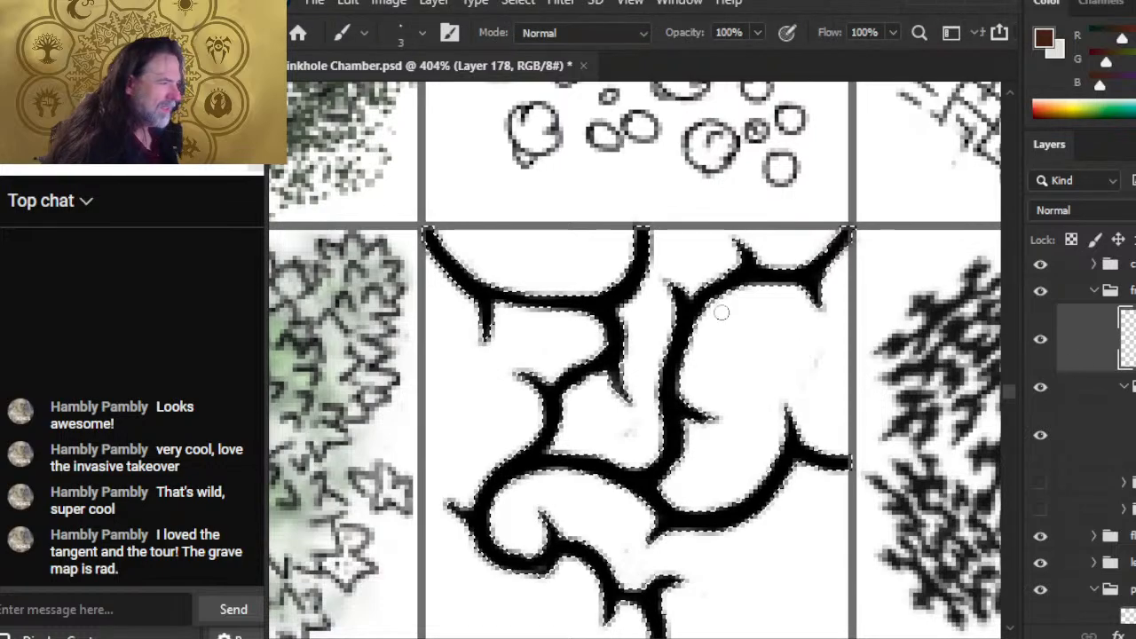
{"action": "key", "text": "bracketright"}
{"action": "key", "text": "bracketright"}
{"action": "key", "text": "bracketright"}
{"action": "key", "text": "bracketright"}
{"action": "key", "text": "bracketright"}
{"action": "key", "text": "bracketright"}
{"action": "key", "text": "bracketright"}
{"action": "key", "text": "bracketright"}
{"action": "key", "text": "bracketright"}
{"action": "key", "text": "bracketright"}
{"action": "key", "text": "bracketright"}
{"action": "key", "text": "bracketright"}
{"action": "mouse_move", "coordinate": [863, 237]}
{"action": "left_mouse_down"}
{"action": "mouse_move", "coordinate": [684, 484]}
{"action": "mouse_move", "coordinate": [470, 277]}
{"action": "left_mouse_up"}
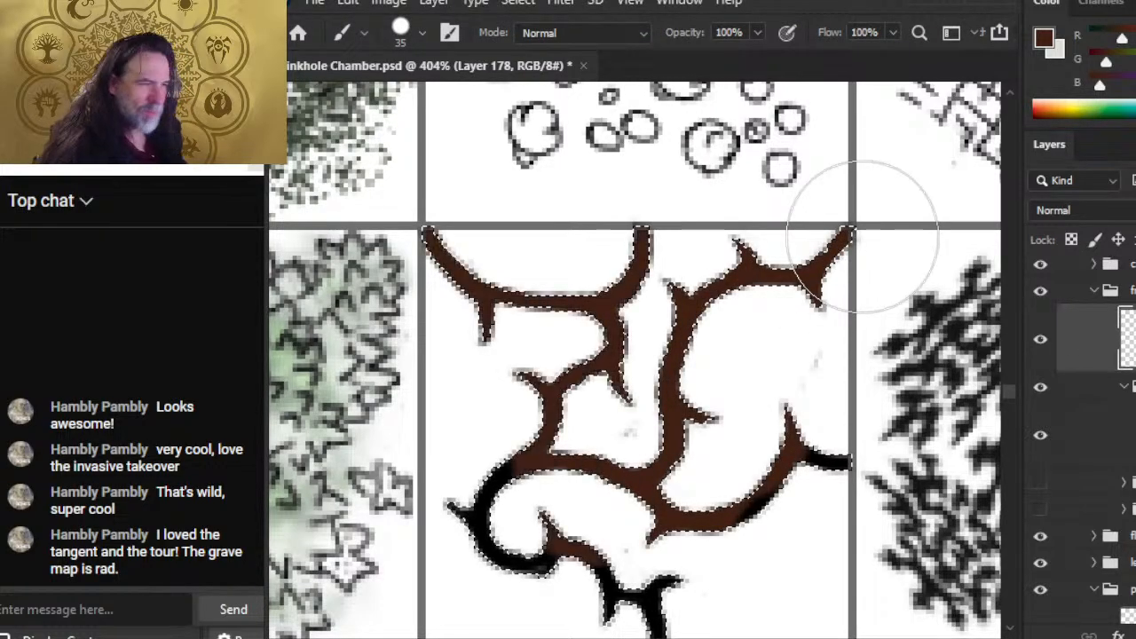
{"action": "mouse_move", "coordinate": [725, 517]}
{"action": "left_mouse_down"}
{"action": "mouse_move", "coordinate": [764, 299]}
{"action": "mouse_move", "coordinate": [702, 399]}
{"action": "left_mouse_up"}
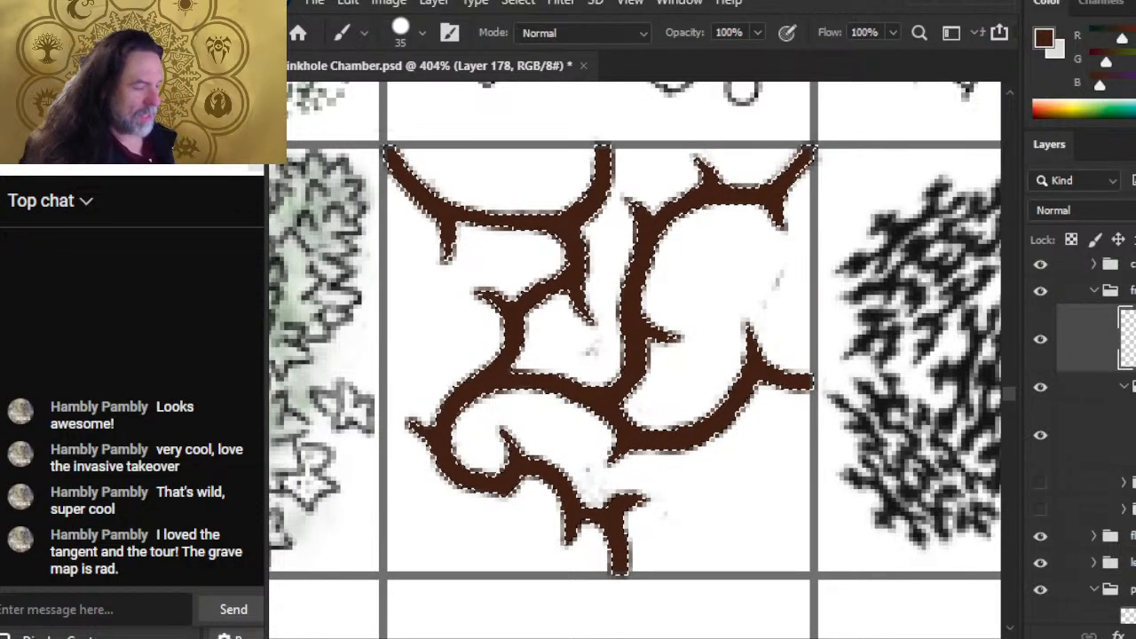
- Switch to the Chrome window with the Eberron Art Stream ep 266 YouTube page and expand the video description
{"action": "key", "text": "alt+Tab"}
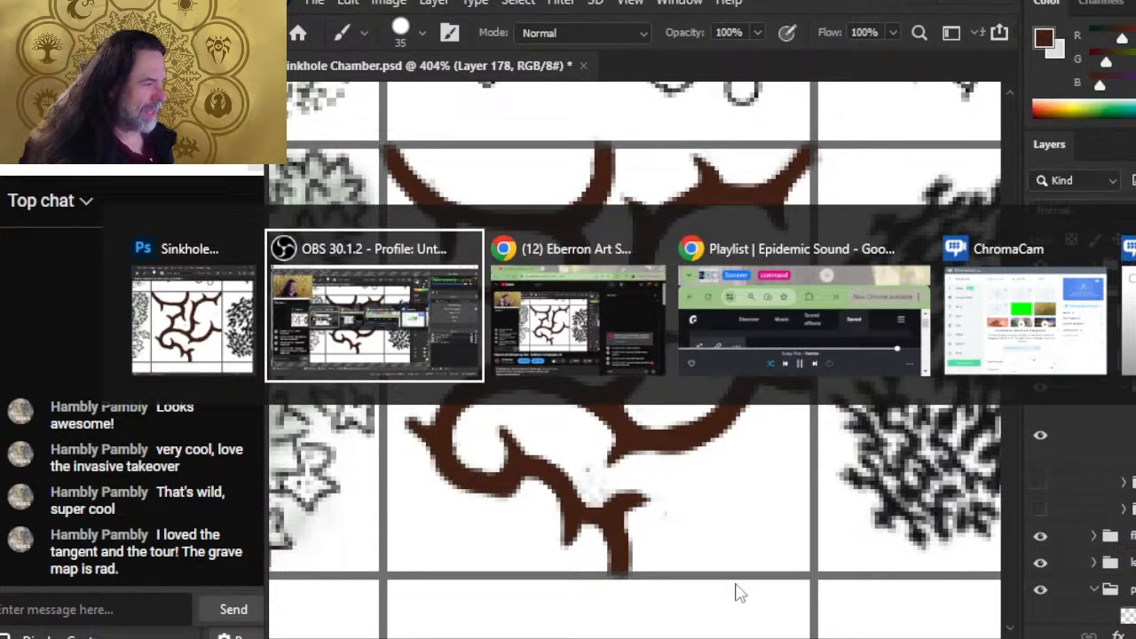
{"action": "key", "text": "alt+Tab"}
{"action": "scroll", "coordinate": [452, 384], "scroll_direction": "down", "scroll_amount": 4}
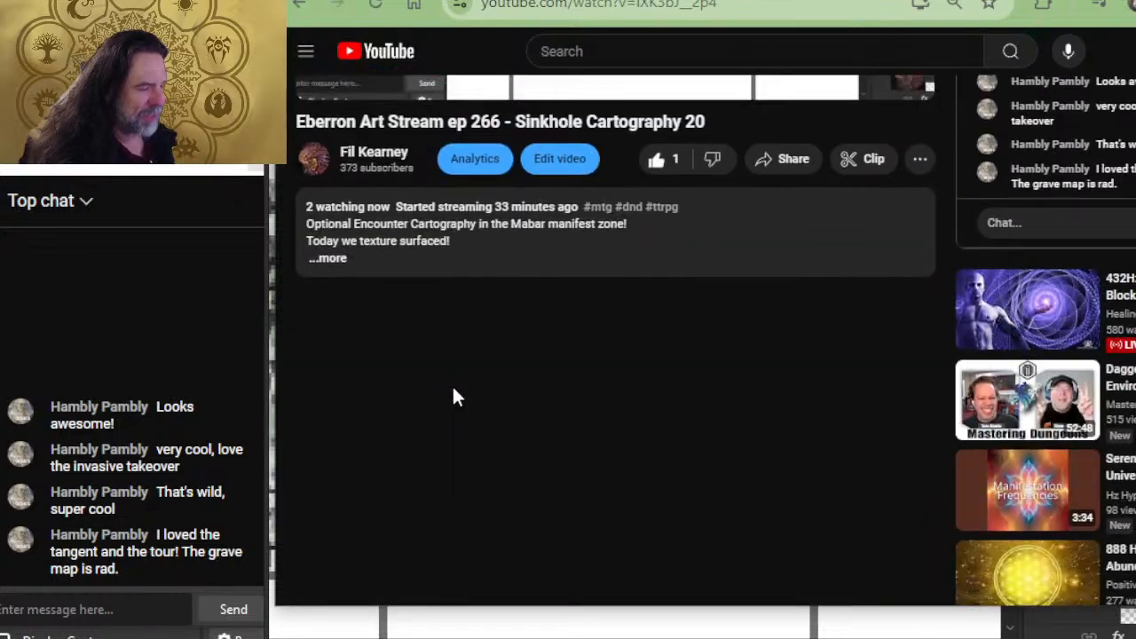
{"action": "left_click", "coordinate": [335, 260]}
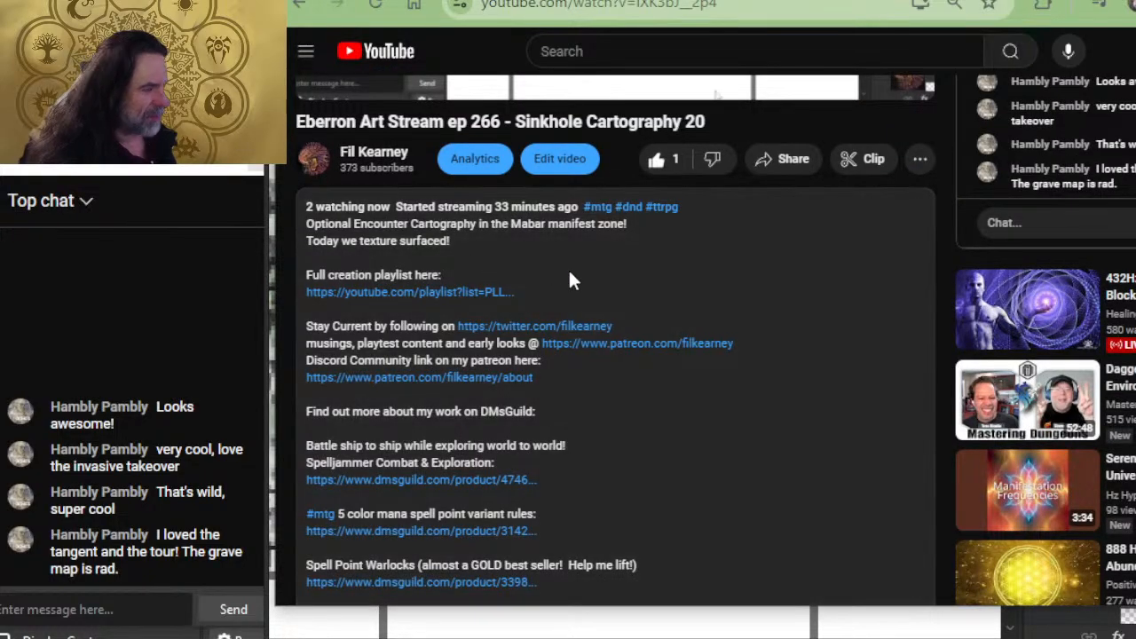
{"action": "scroll", "coordinate": [473, 364], "scroll_direction": "down", "scroll_amount": 2}
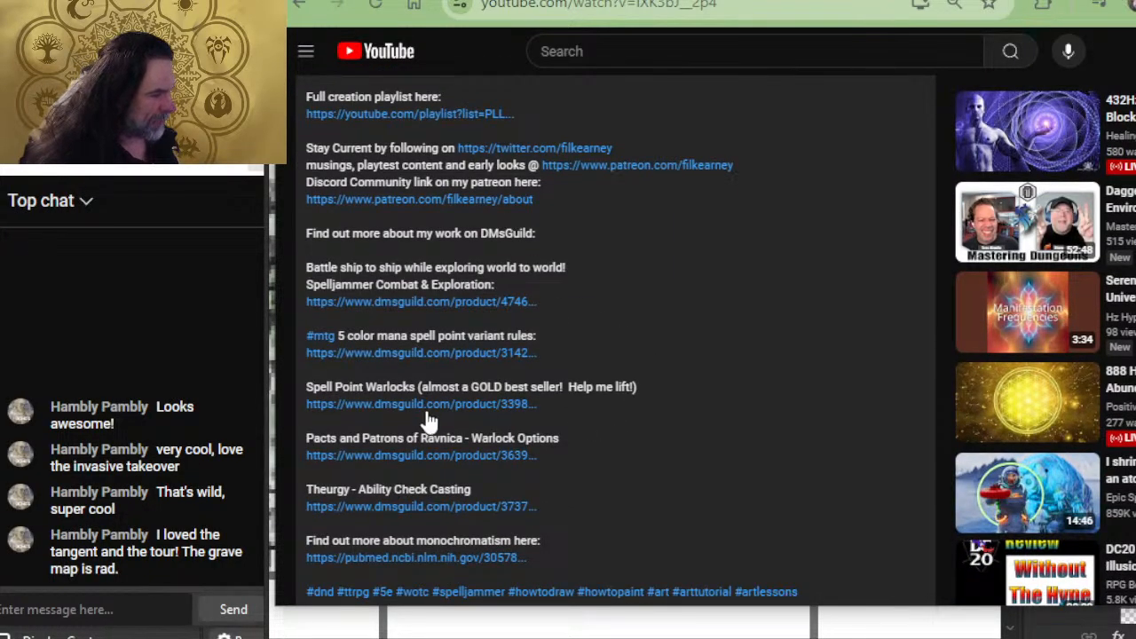
- Open the Spelljammer Combat & Exploration product page from the description and display its full-size preview
{"action": "left_click", "coordinate": [399, 303]}
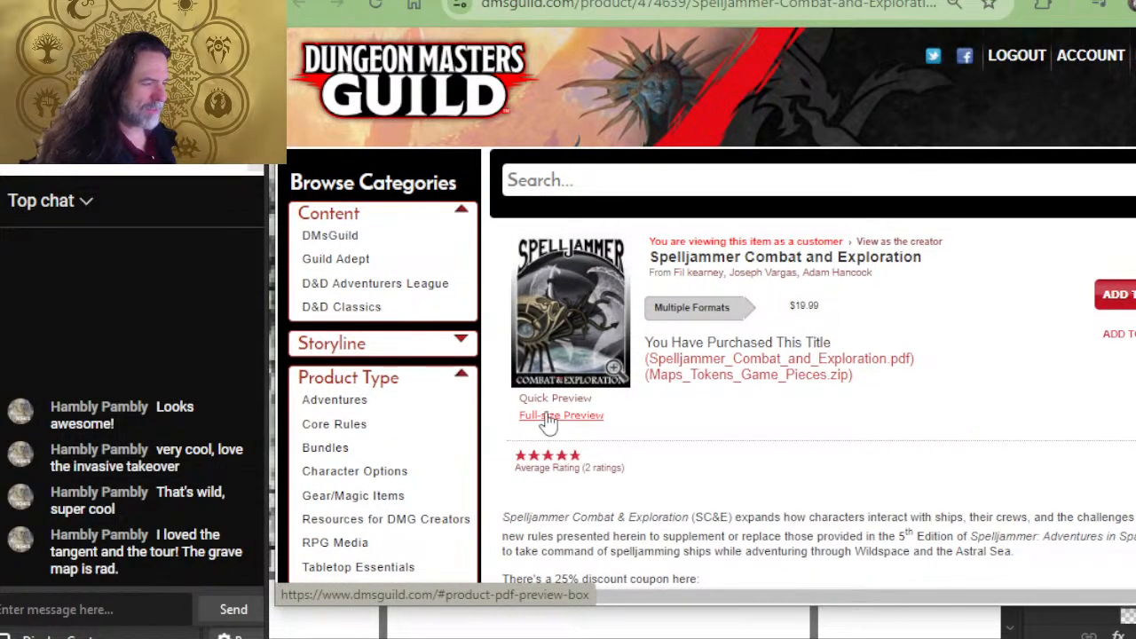
{"action": "left_click", "coordinate": [547, 416]}
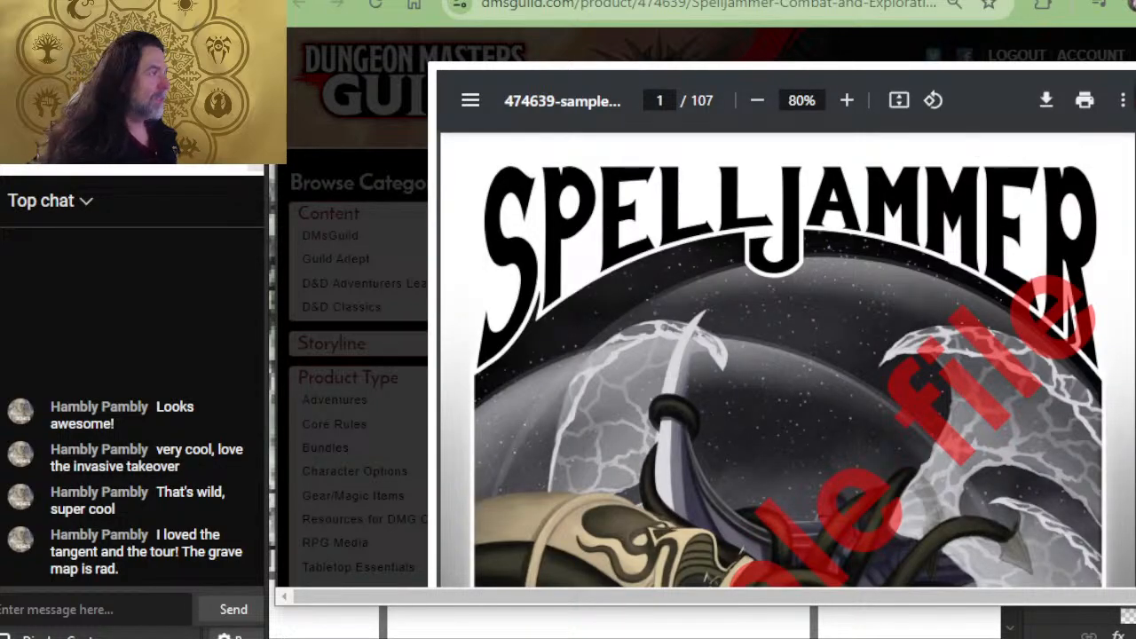
{"action": "scroll", "coordinate": [710, 311], "scroll_direction": "down", "scroll_amount": 2}
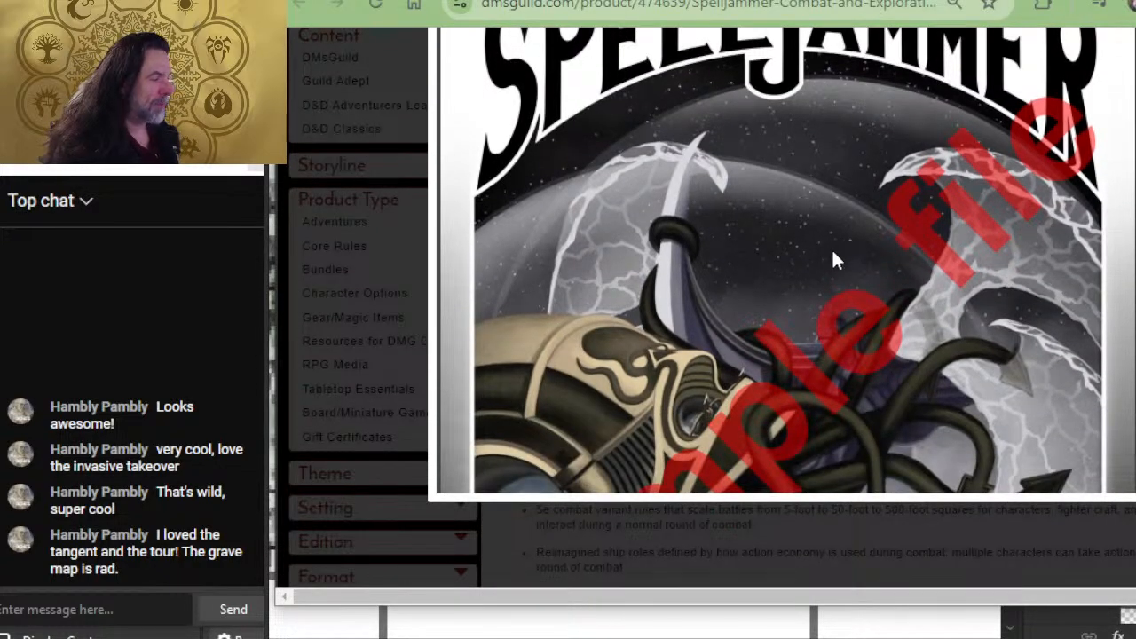
- Look through the preview from the cover over the maps and tokens page to the Equipment and Ships chapter's orrery and fresh air necklace entries
{"action": "scroll", "coordinate": [764, 195], "scroll_direction": "down", "scroll_amount": 9}
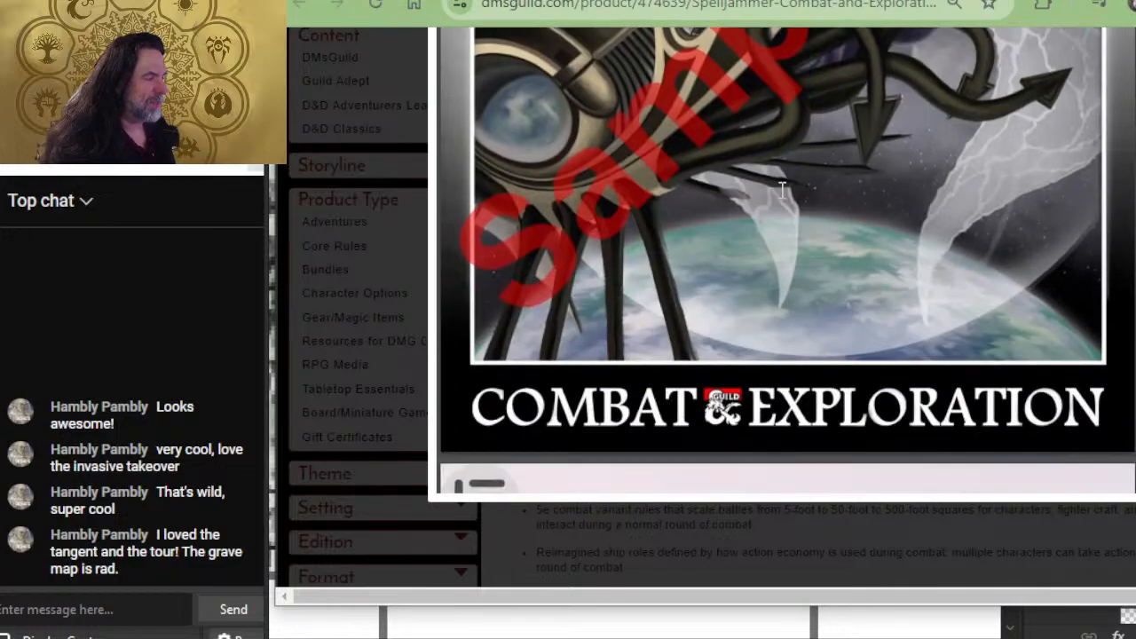
{"action": "scroll", "coordinate": [782, 190], "scroll_direction": "down", "scroll_amount": 5}
{"action": "scroll", "coordinate": [783, 191], "scroll_direction": "down", "scroll_amount": 10}
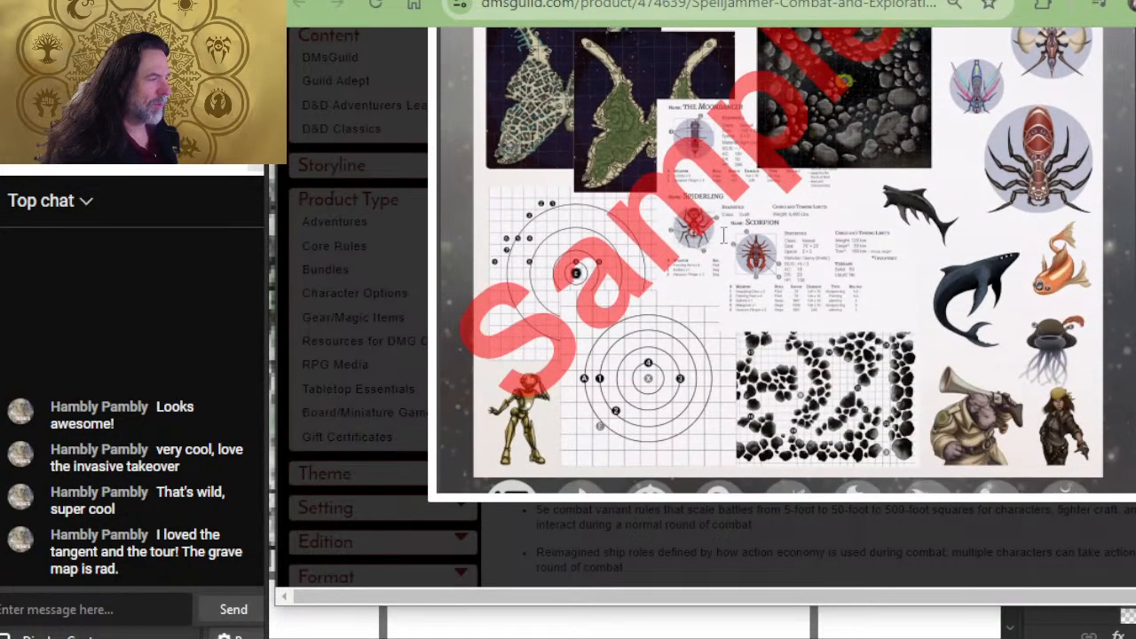
{"action": "scroll", "coordinate": [950, 280], "scroll_direction": "up", "scroll_amount": 4}
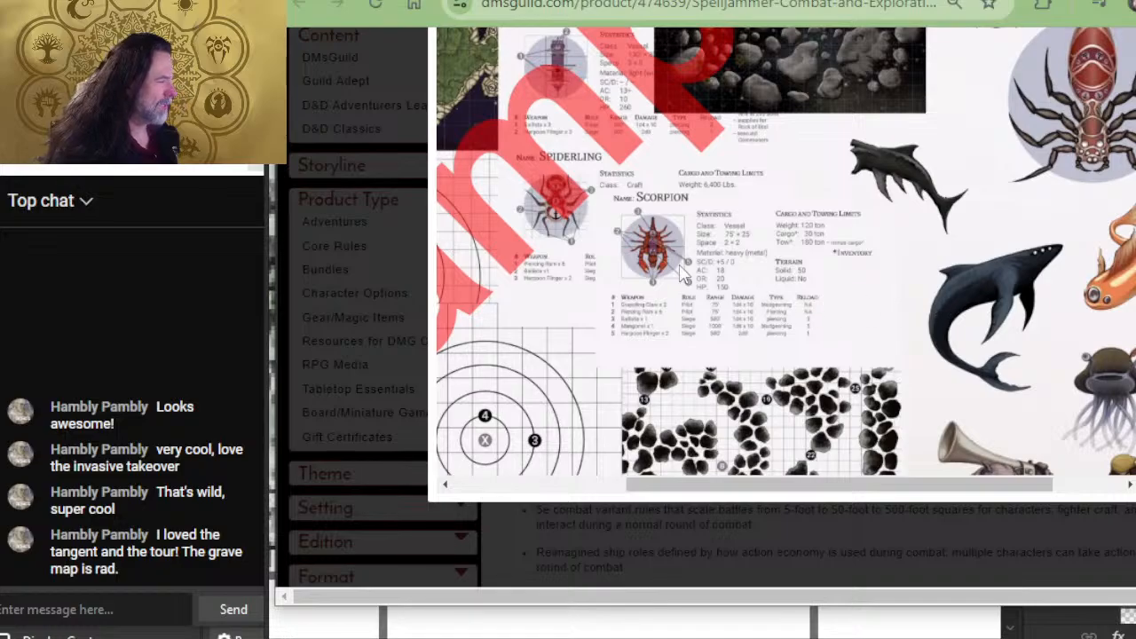
{"action": "scroll", "coordinate": [664, 286], "scroll_direction": "down", "scroll_amount": 4}
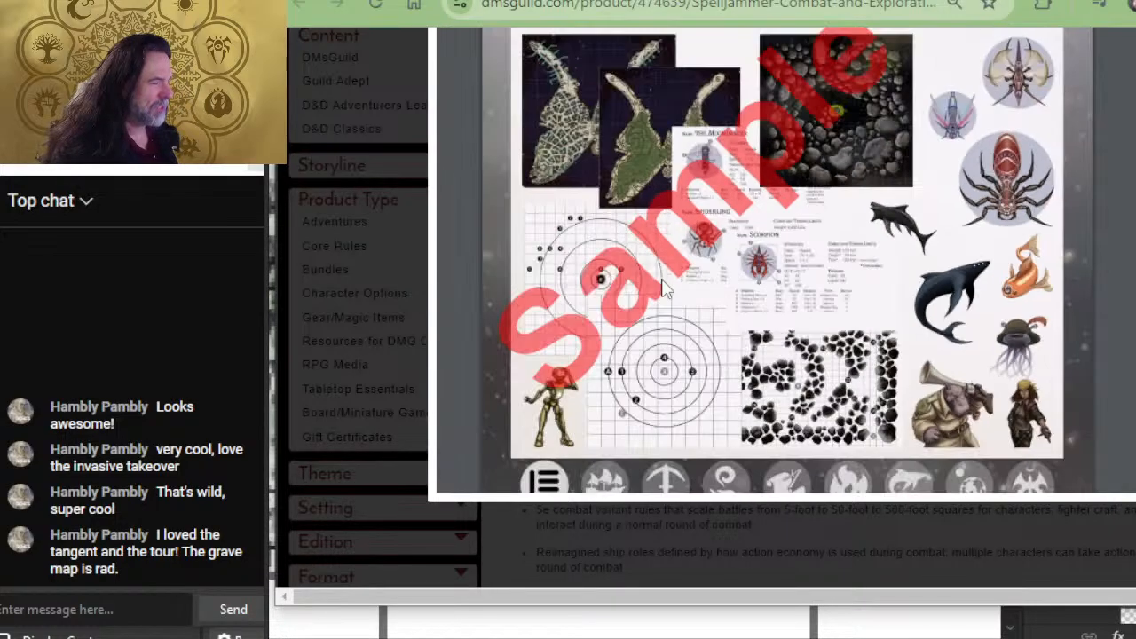
{"action": "scroll", "coordinate": [715, 311], "scroll_direction": "down", "scroll_amount": 5}
{"action": "scroll", "coordinate": [967, 364], "scroll_direction": "up", "scroll_amount": 4}
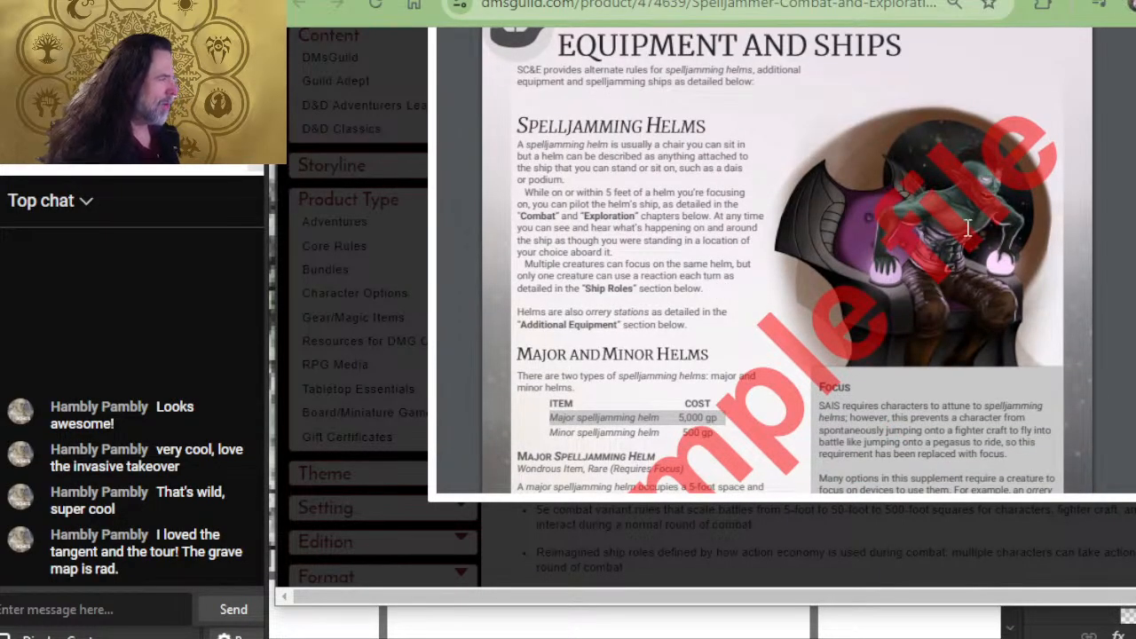
{"action": "scroll", "coordinate": [724, 266], "scroll_direction": "down", "scroll_amount": 10}
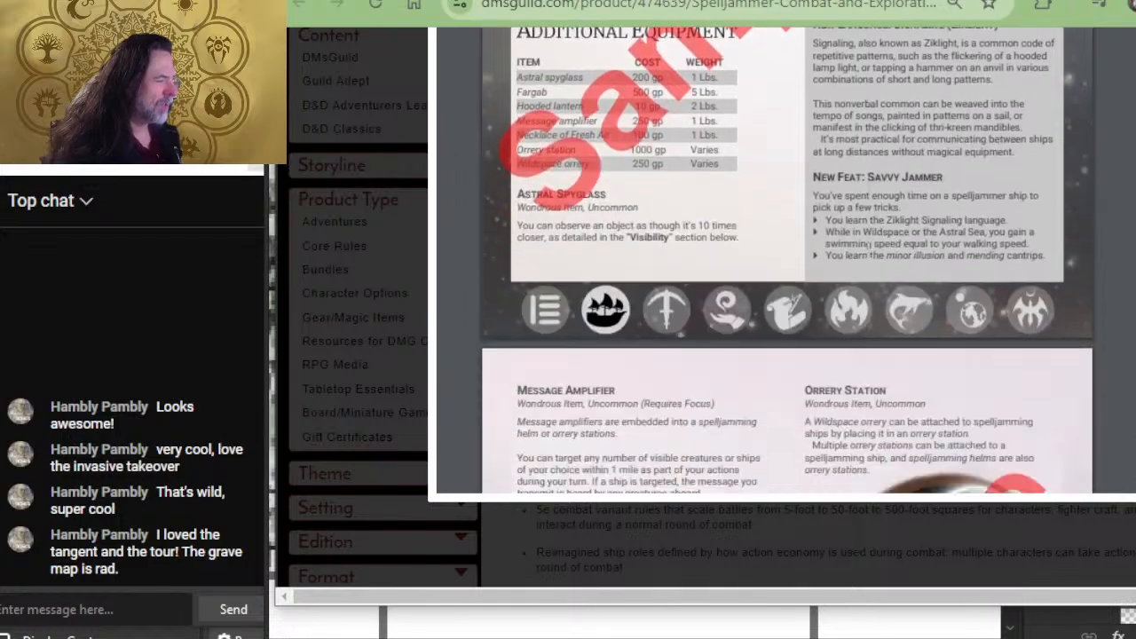
{"action": "scroll", "coordinate": [724, 271], "scroll_direction": "down", "scroll_amount": 4}
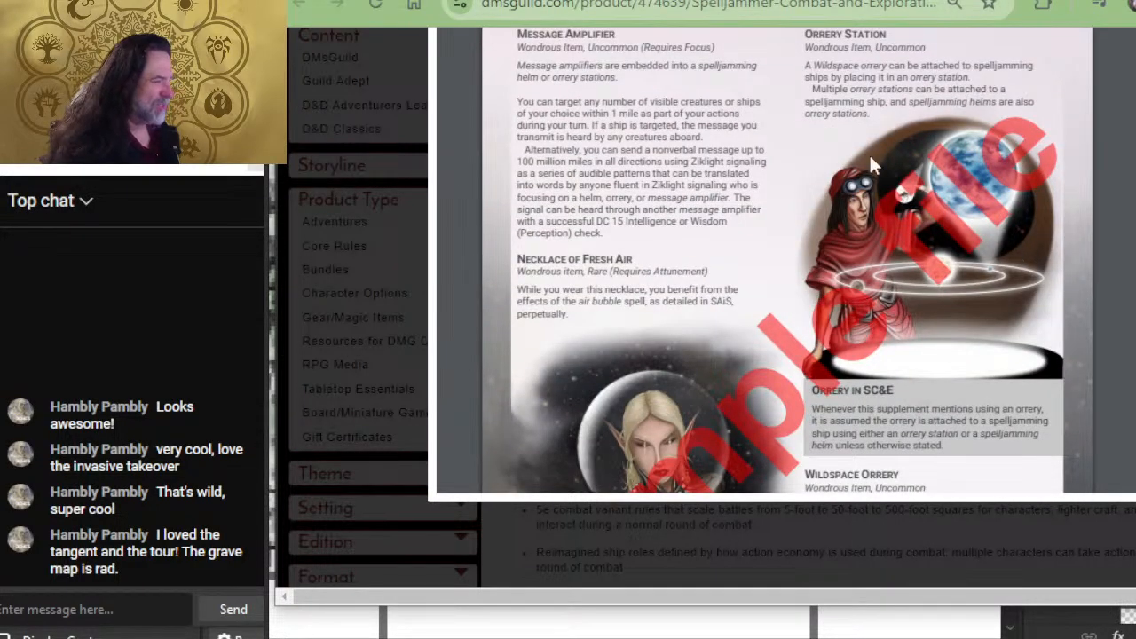
{"action": "scroll", "coordinate": [881, 180], "scroll_direction": "down", "scroll_amount": 1}
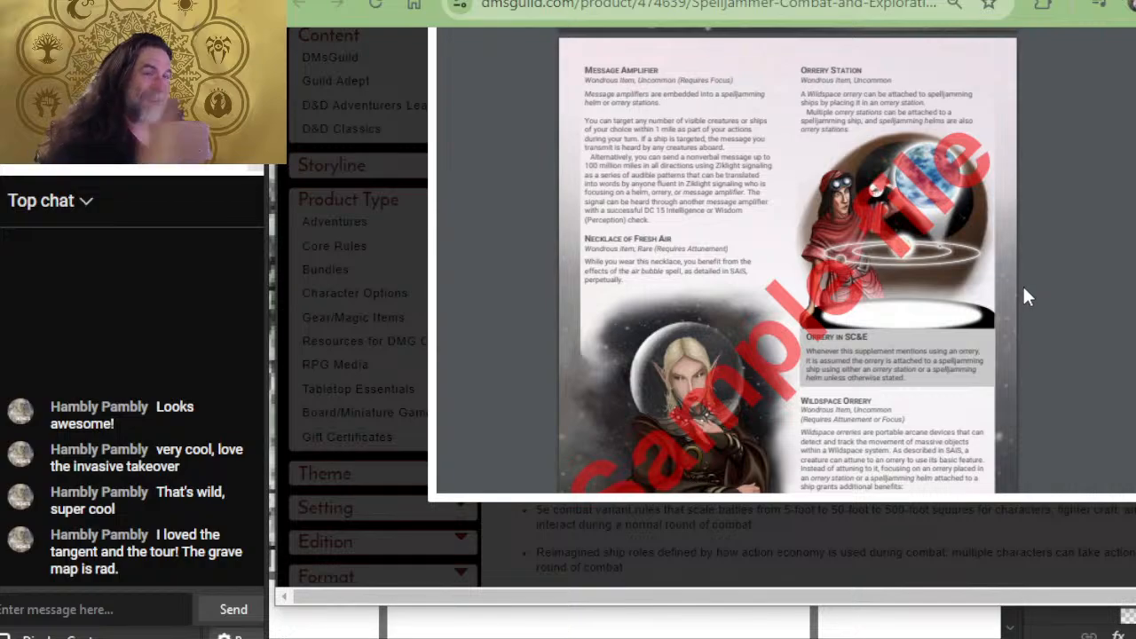
{"action": "scroll", "coordinate": [917, 302], "scroll_direction": "down", "scroll_amount": 2}
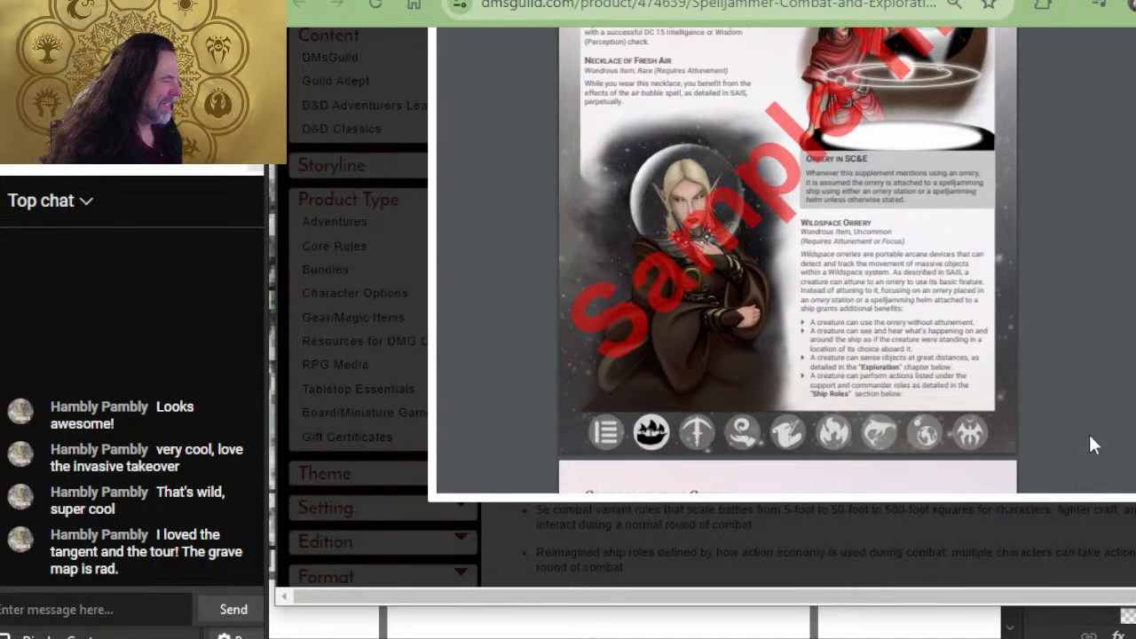
- Jump to Appendix 2, Converting Light of Xaryxis, and examine the Moondancer's ship, weapon and crew entries in Chapter 1
{"action": "left_click", "coordinate": [970, 432]}
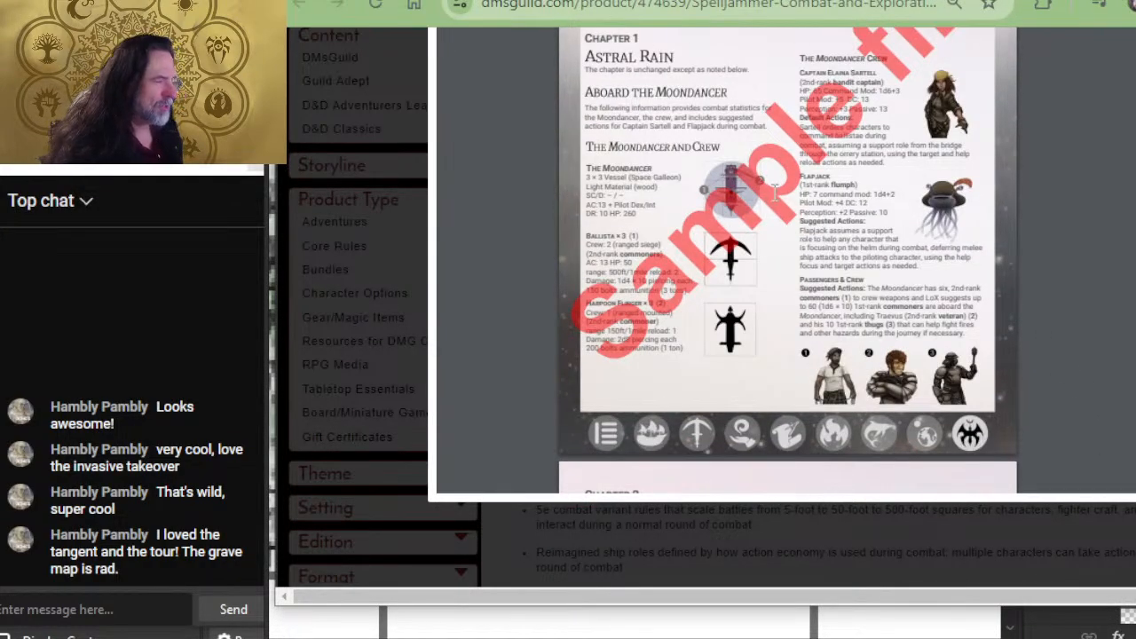
{"action": "scroll", "coordinate": [947, 115], "scroll_direction": "up", "scroll_amount": 4}
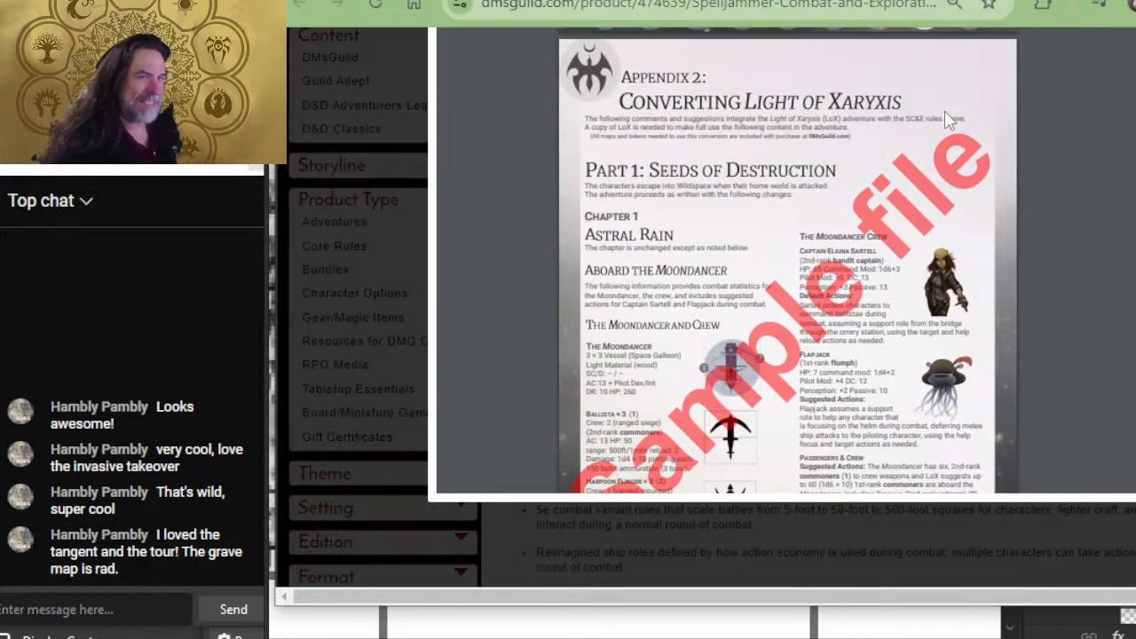
{"action": "scroll", "coordinate": [932, 178], "scroll_direction": "down", "scroll_amount": 2}
{"action": "left_click", "coordinate": [934, 240]}
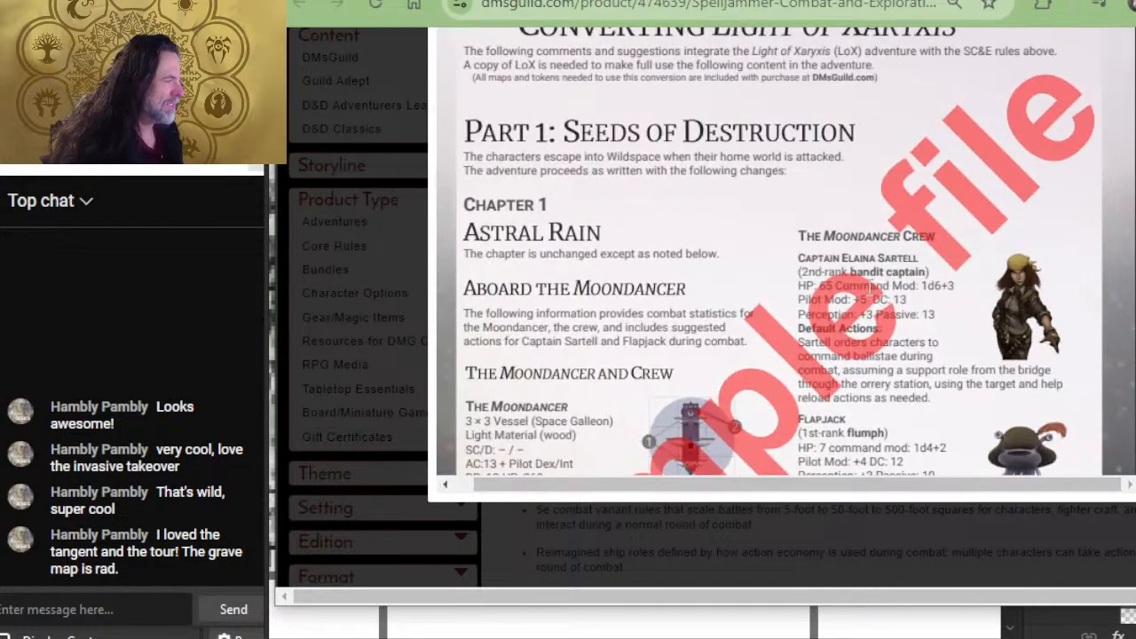
{"action": "scroll", "coordinate": [870, 284], "scroll_direction": "down", "scroll_amount": 3}
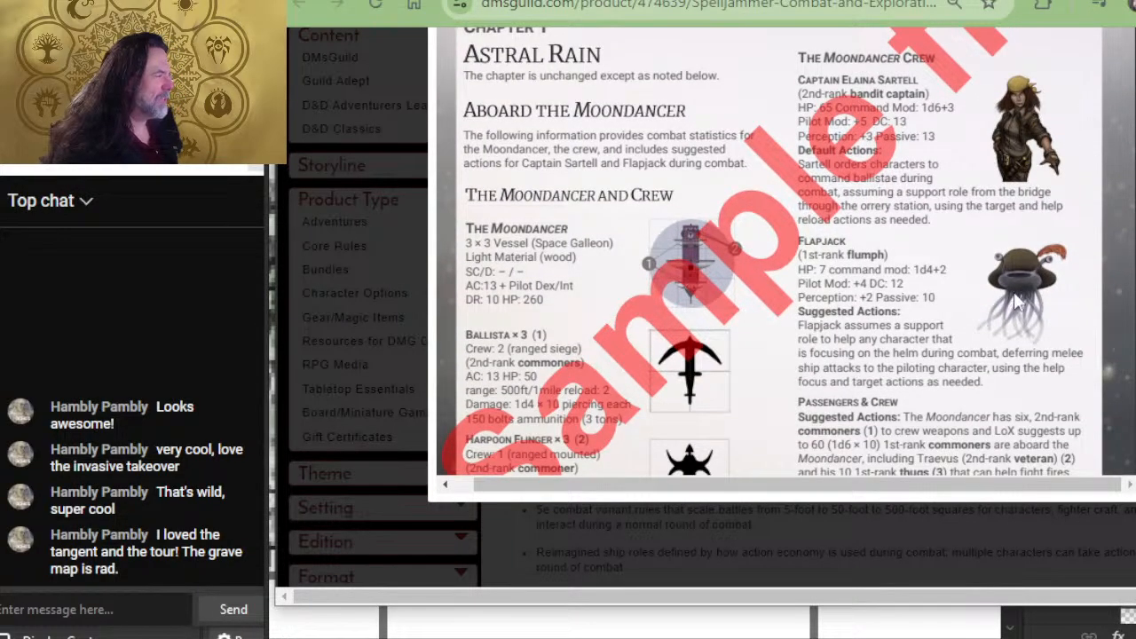
{"action": "scroll", "coordinate": [976, 286], "scroll_direction": "down", "scroll_amount": 2}
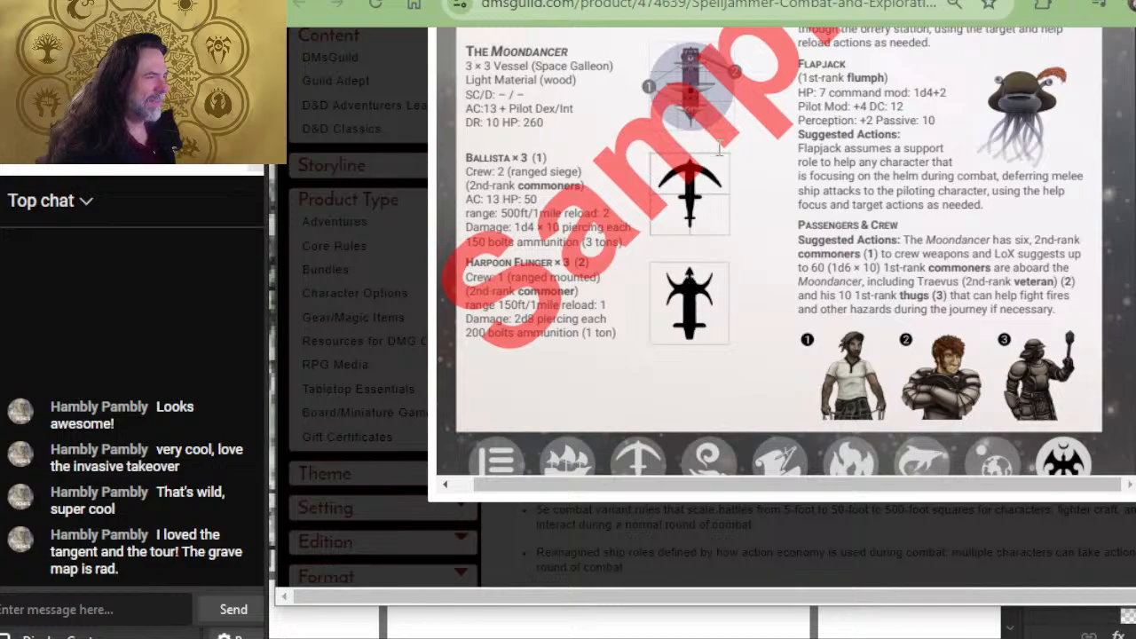
{"action": "scroll", "coordinate": [799, 222], "scroll_direction": "down", "scroll_amount": 4}
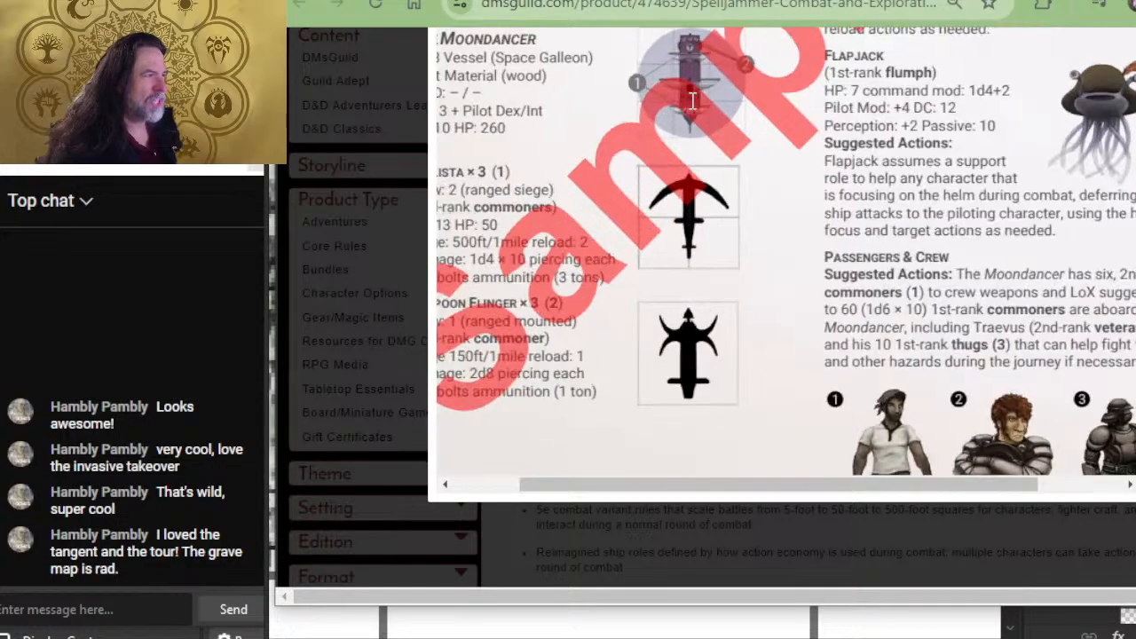
- Examine the Attack of the Star Moth chapter with the Dark Star's statistics and crew, continuing to the start of Chapter 3
{"action": "scroll", "coordinate": [873, 268], "scroll_direction": "down", "scroll_amount": 2}
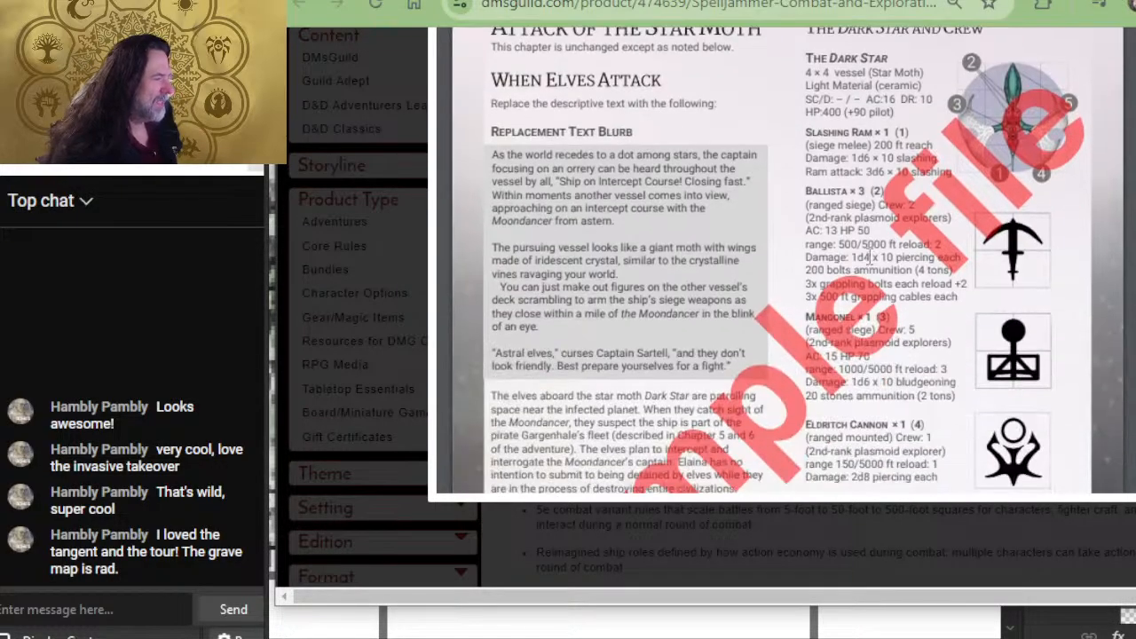
{"action": "scroll", "coordinate": [977, 197], "scroll_direction": "down", "scroll_amount": 8}
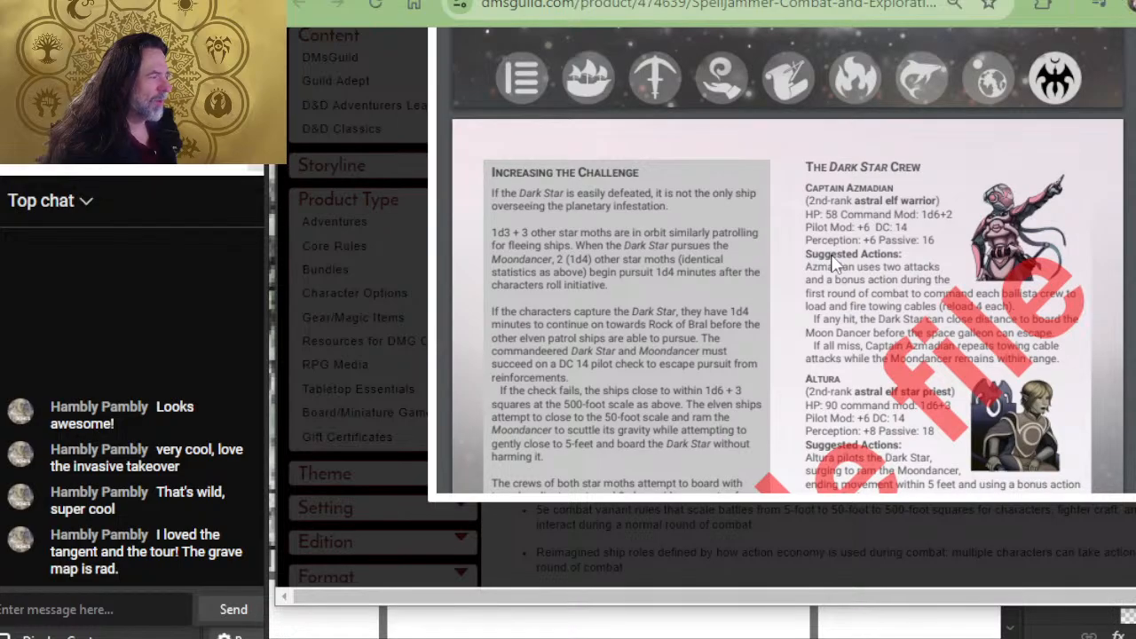
{"action": "scroll", "coordinate": [834, 262], "scroll_direction": "down", "scroll_amount": 4}
{"action": "scroll", "coordinate": [982, 202], "scroll_direction": "down", "scroll_amount": 10}
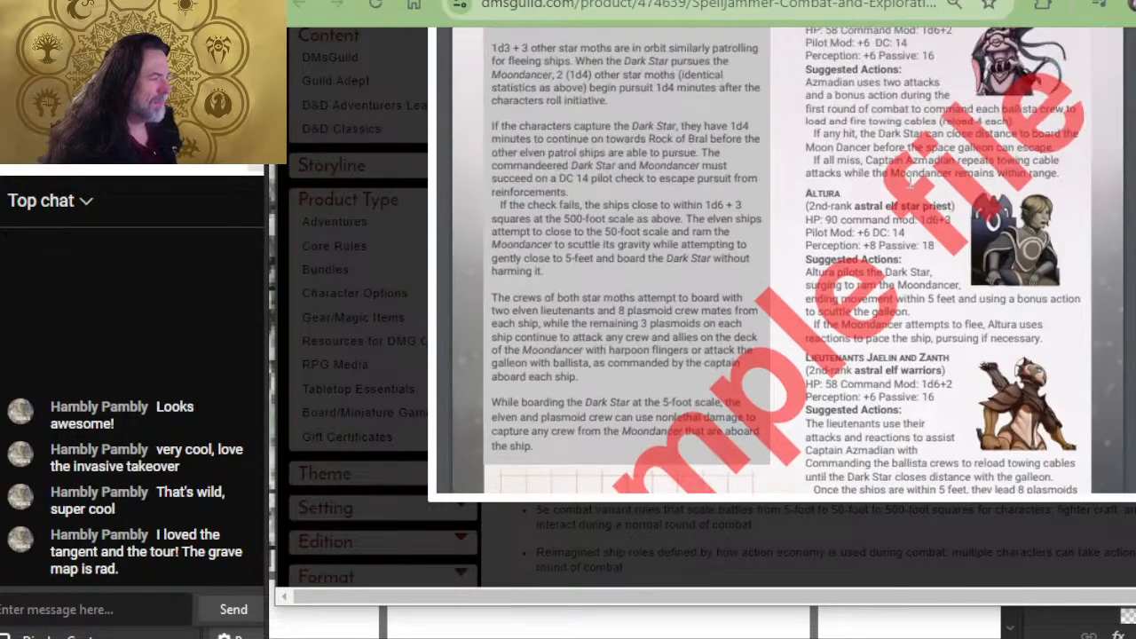
{"action": "scroll", "coordinate": [850, 245], "scroll_direction": "down", "scroll_amount": 10}
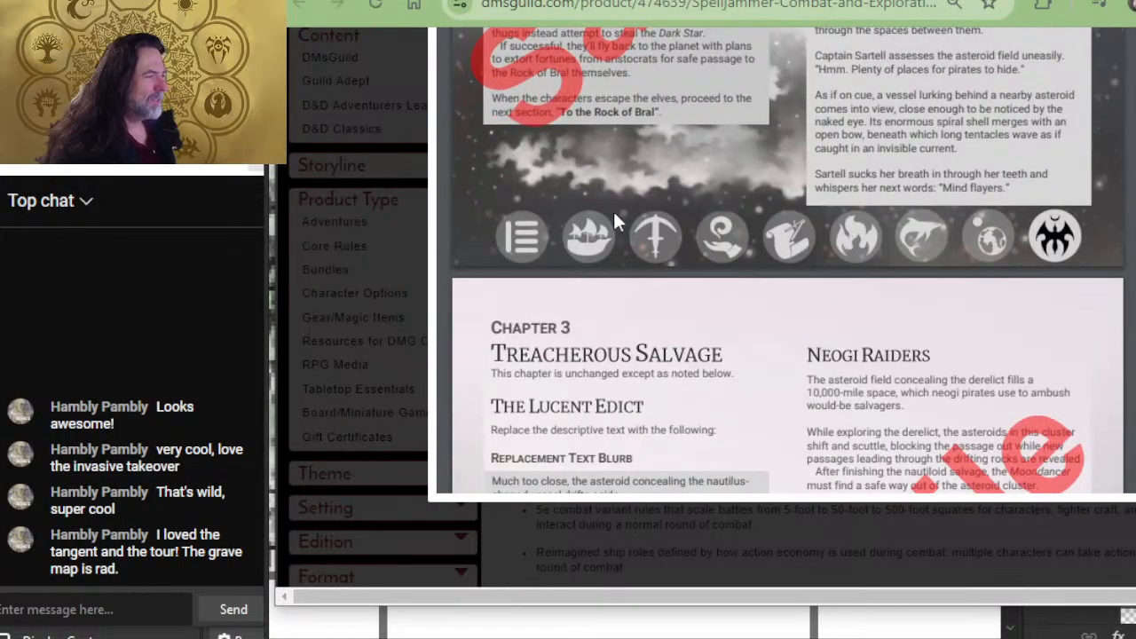
- Examine Chapter 4's asteroid cluster map and spiderling entries, and go back through Chapter 3 to the Mind Flayers section
{"action": "scroll", "coordinate": [786, 240], "scroll_direction": "down", "scroll_amount": 2}
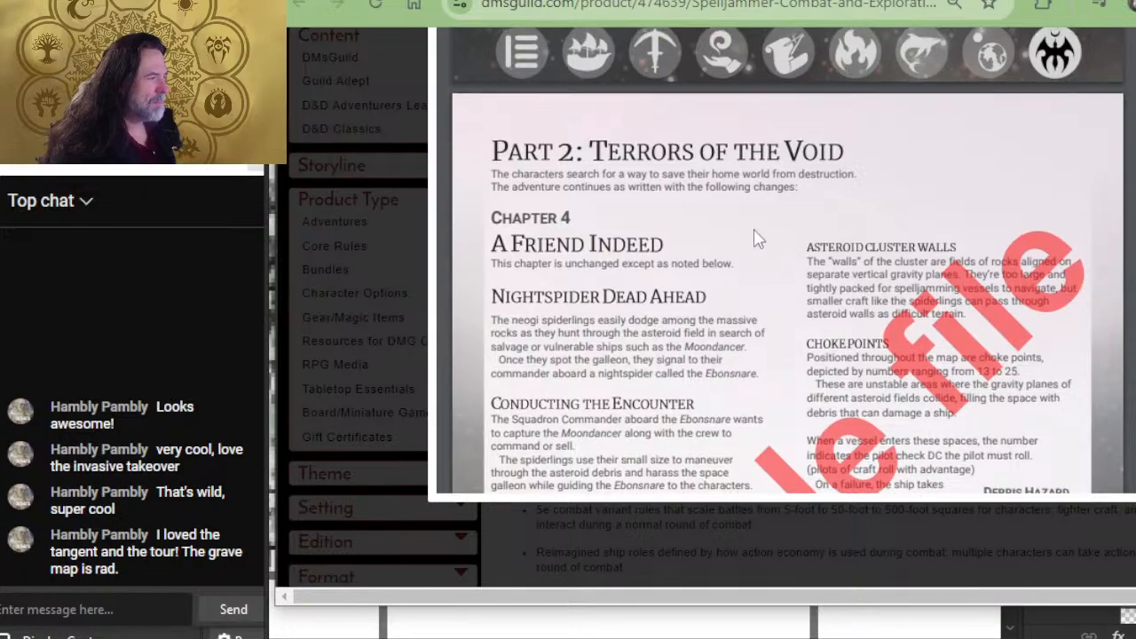
{"action": "scroll", "coordinate": [755, 236], "scroll_direction": "up", "scroll_amount": 5}
{"action": "scroll", "coordinate": [754, 236], "scroll_direction": "down", "scroll_amount": 8}
{"action": "scroll", "coordinate": [899, 293], "scroll_direction": "down", "scroll_amount": 6}
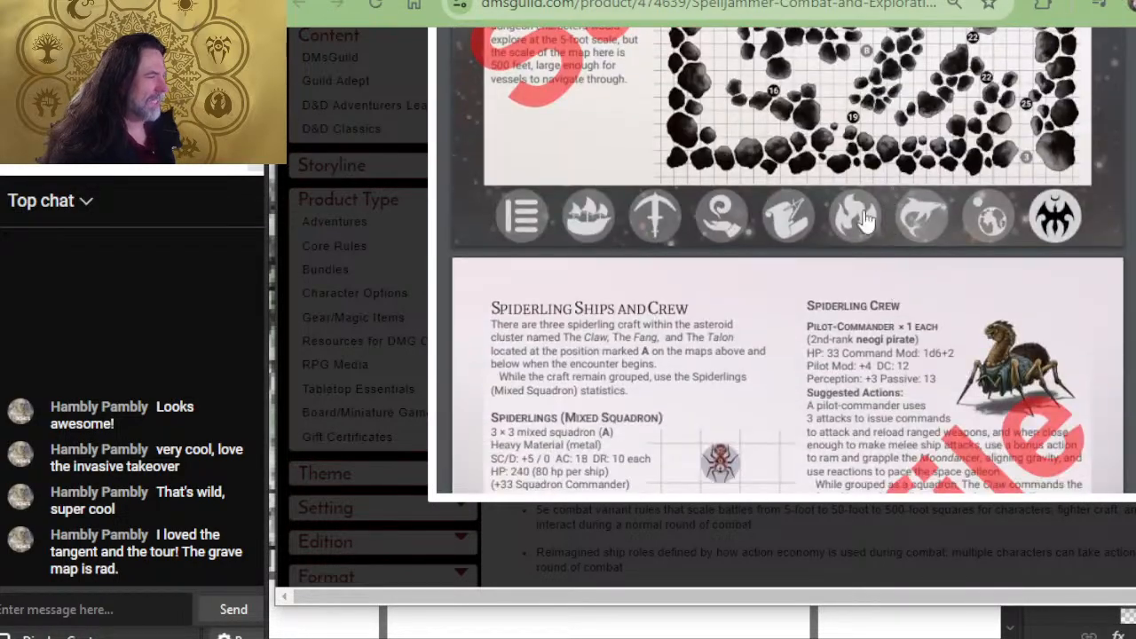
{"action": "scroll", "coordinate": [737, 245], "scroll_direction": "down", "scroll_amount": 2}
{"action": "scroll", "coordinate": [736, 243], "scroll_direction": "down", "scroll_amount": 3}
{"action": "scroll", "coordinate": [763, 257], "scroll_direction": "up", "scroll_amount": 8}
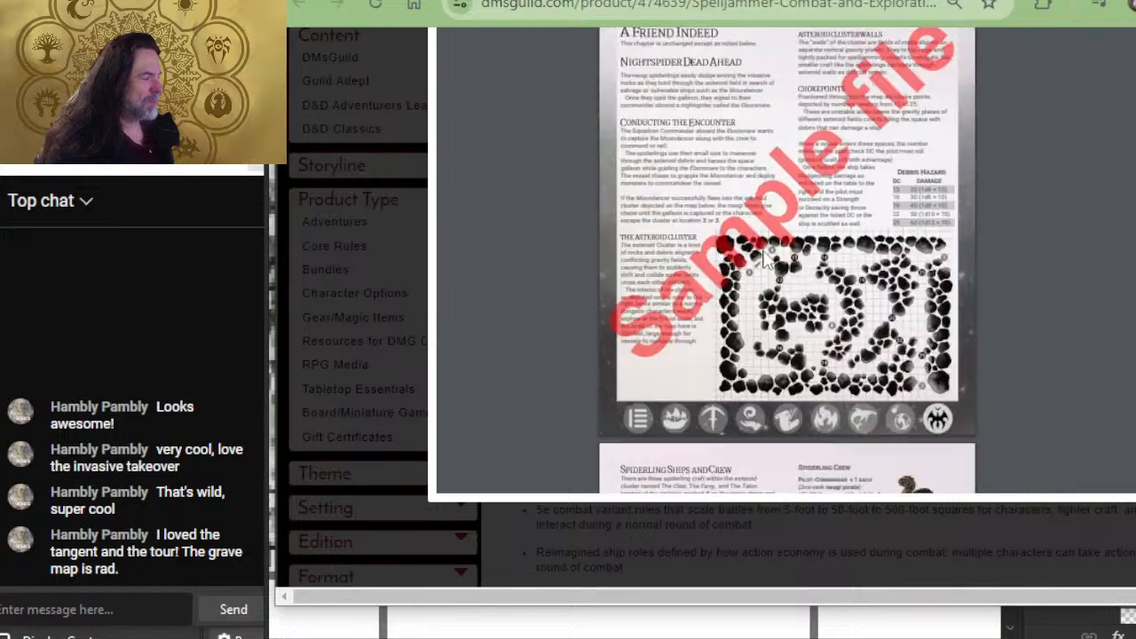
{"action": "scroll", "coordinate": [767, 259], "scroll_direction": "up", "scroll_amount": 2}
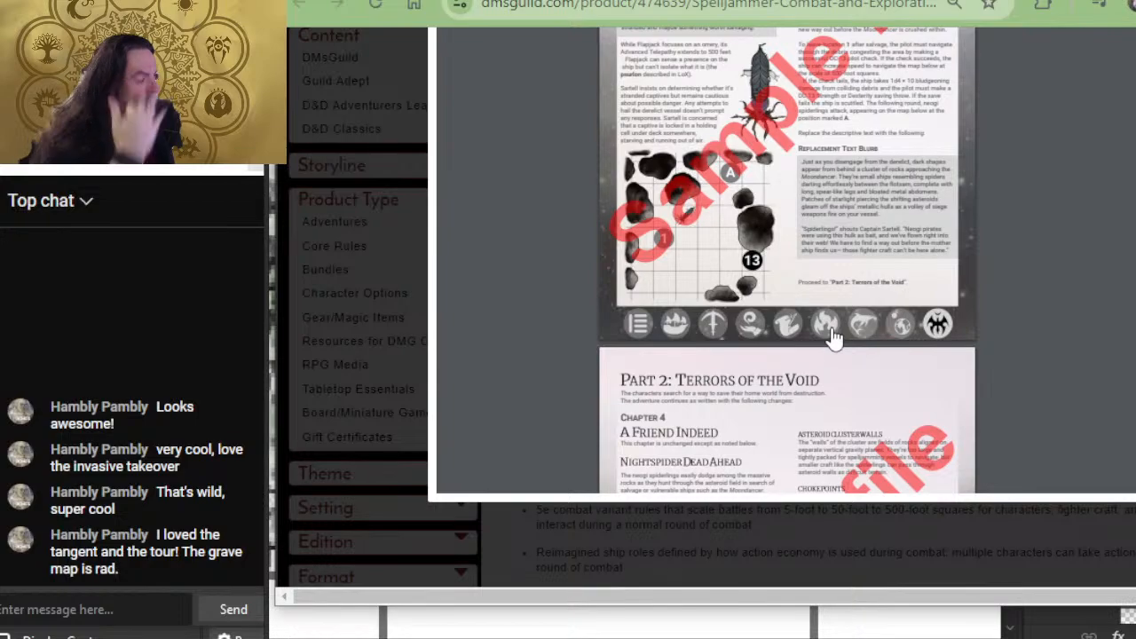
{"action": "scroll", "coordinate": [833, 336], "scroll_direction": "up", "scroll_amount": 8}
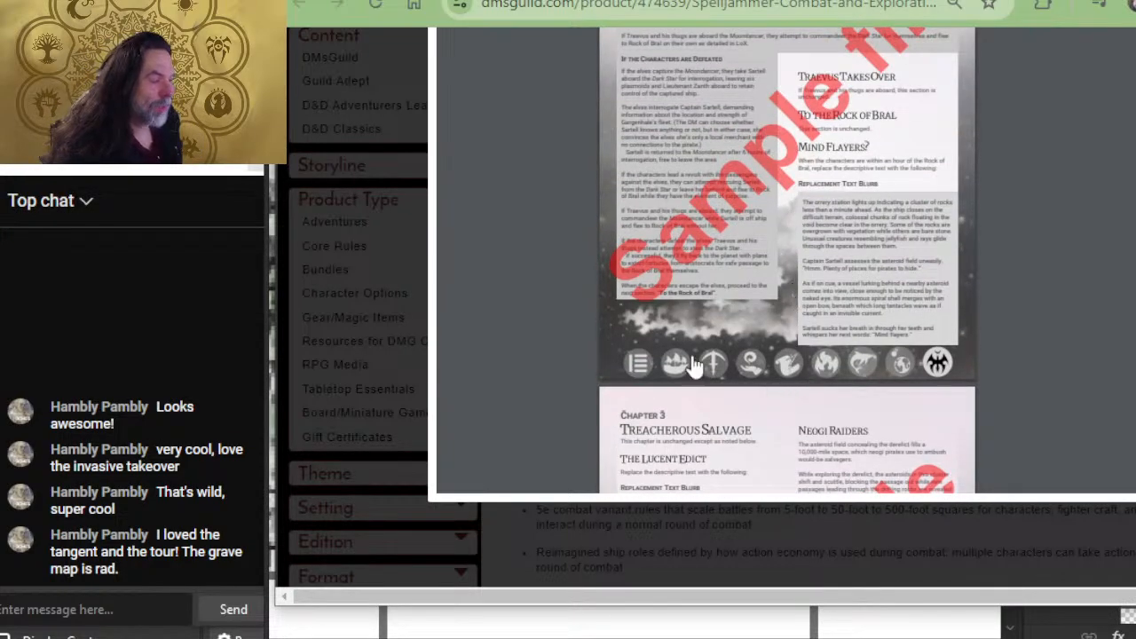
{"action": "scroll", "coordinate": [697, 368], "scroll_direction": "up", "scroll_amount": 5}
{"action": "scroll", "coordinate": [688, 325], "scroll_direction": "left", "scroll_amount": 1}
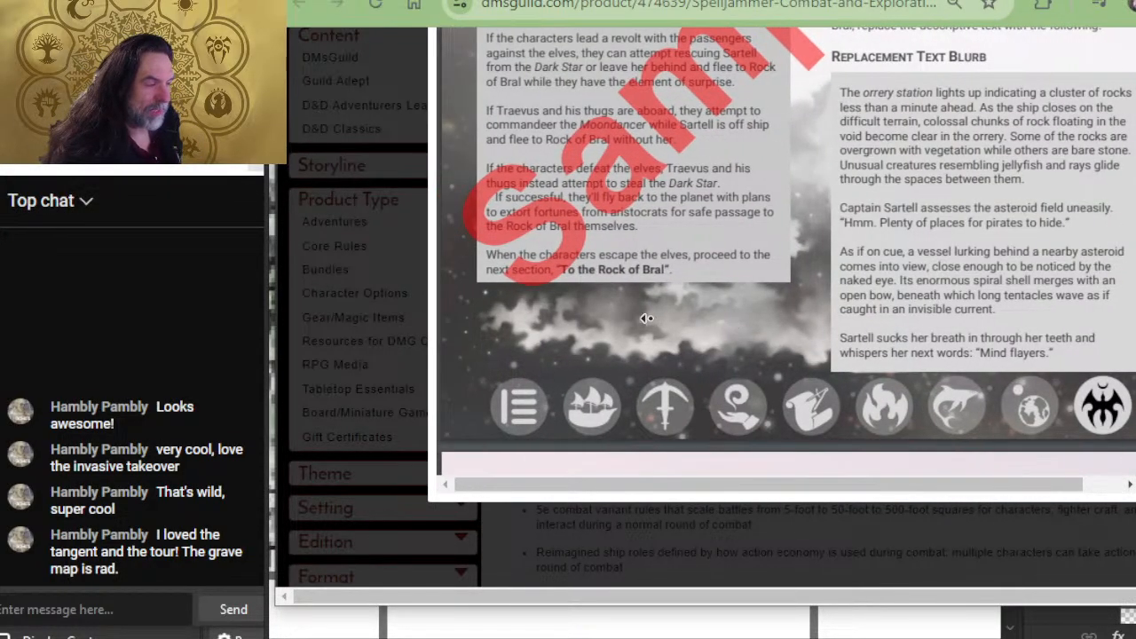
- Go back through the preview's Mind Flayers and If the Characters Are Defeated sections to the Conducting the Encounter section
{"action": "scroll", "coordinate": [789, 250], "scroll_direction": "up", "scroll_amount": 4}
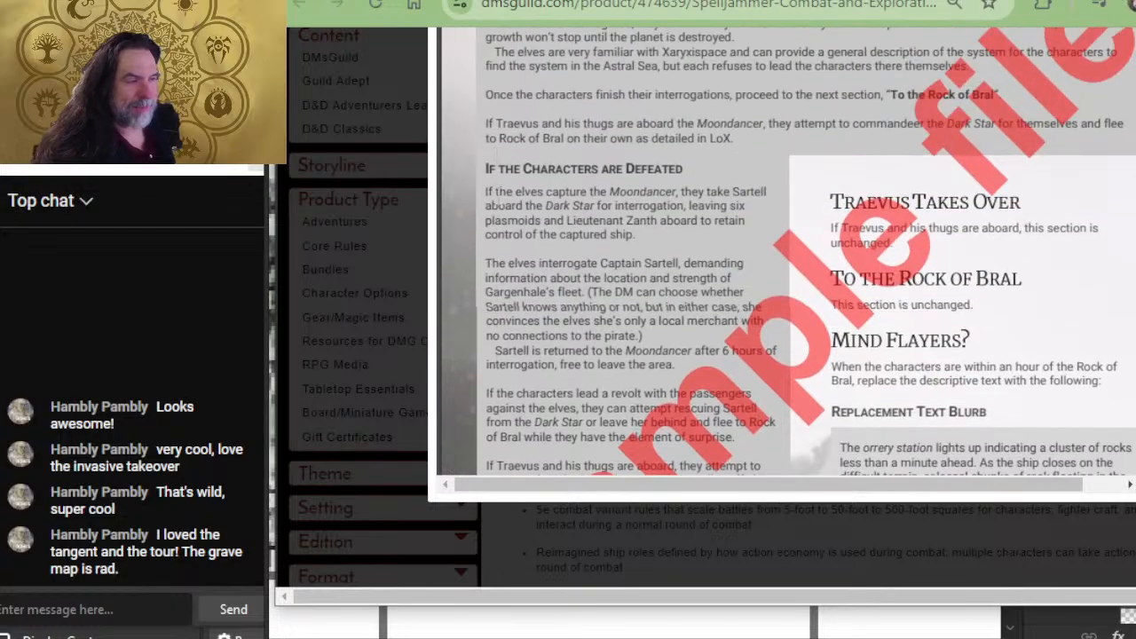
{"action": "scroll", "coordinate": [515, 280], "scroll_direction": "down", "scroll_amount": 4}
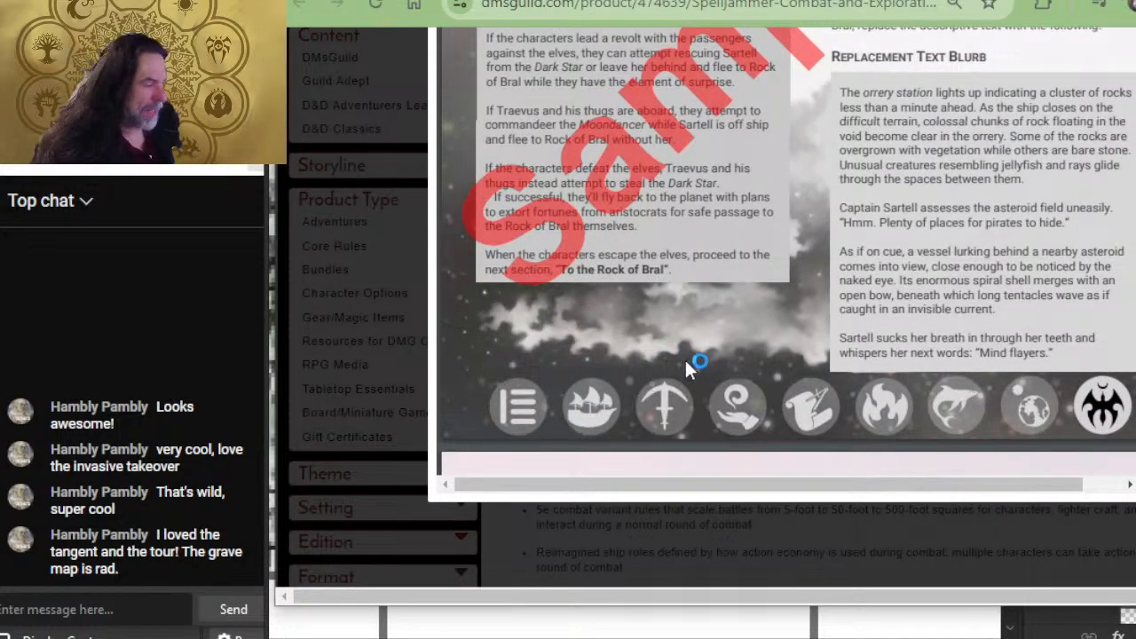
{"action": "scroll", "coordinate": [948, 308], "scroll_direction": "up", "scroll_amount": 10}
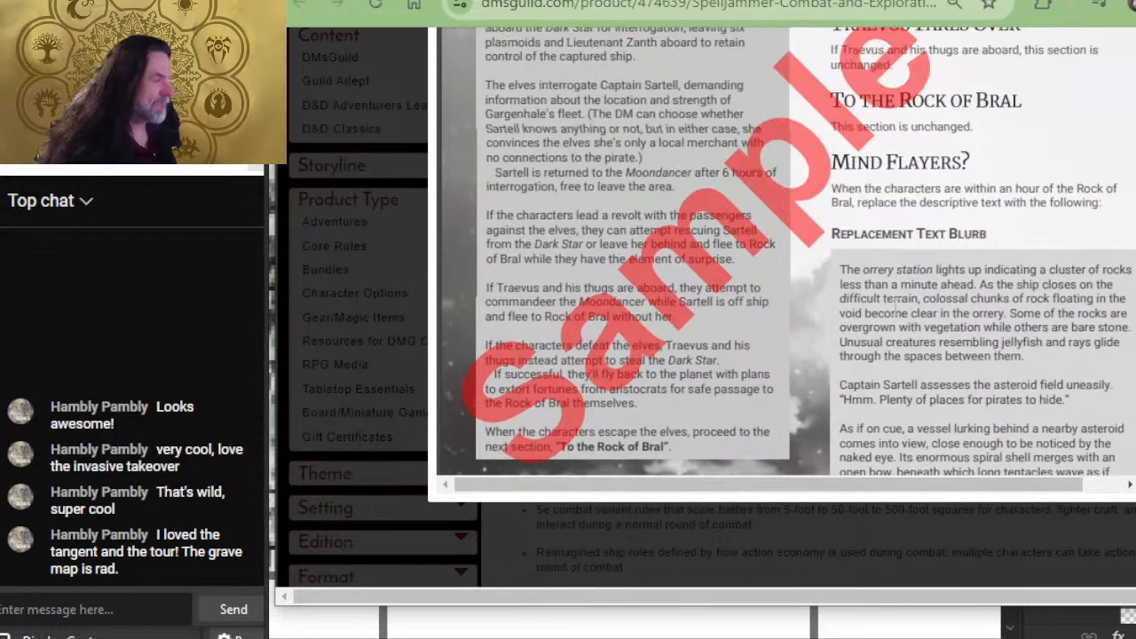
{"action": "scroll", "coordinate": [817, 230], "scroll_direction": "up", "scroll_amount": 8}
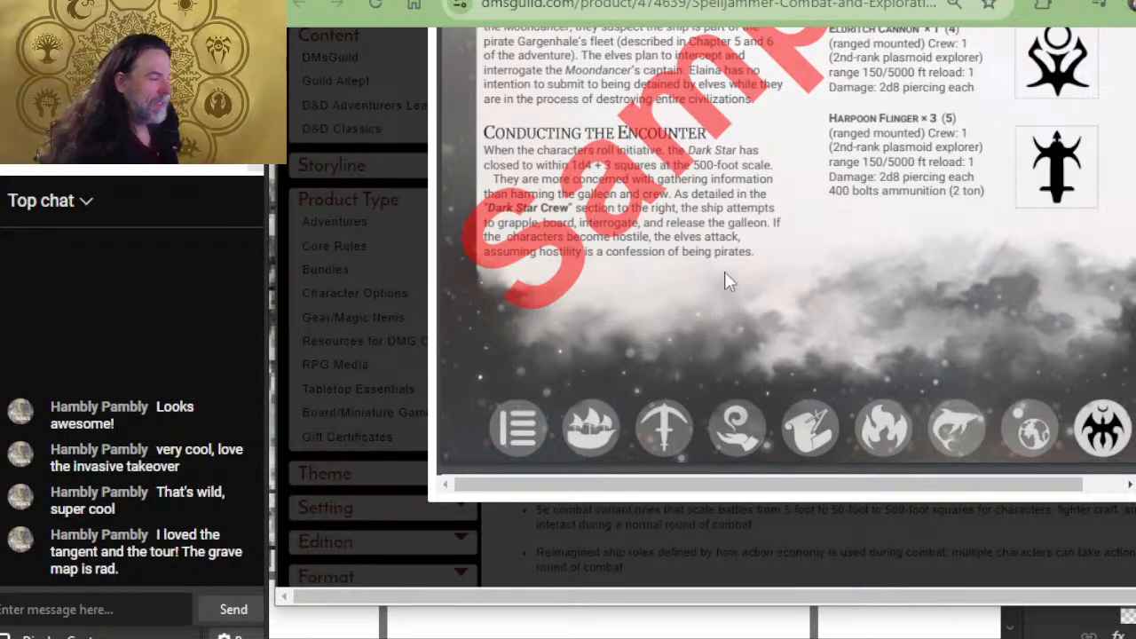
{"action": "scroll", "coordinate": [737, 266], "scroll_direction": "down", "scroll_amount": 3}
{"action": "scroll", "coordinate": [888, 266], "scroll_direction": "up", "scroll_amount": 5}
{"action": "scroll", "coordinate": [858, 266], "scroll_direction": "down", "scroll_amount": 2}
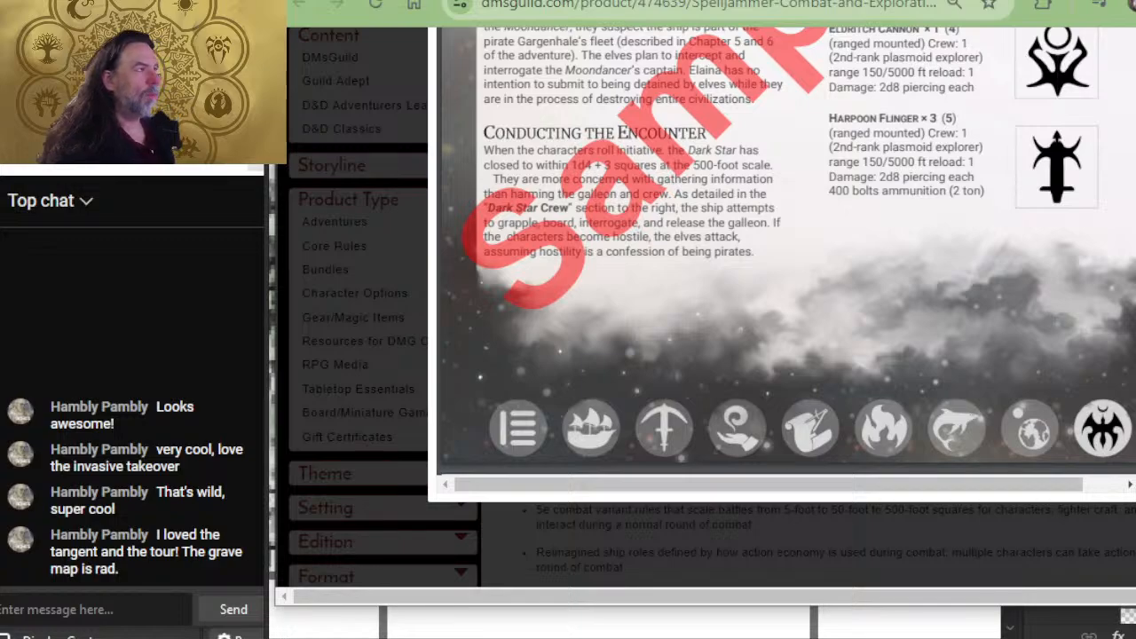
- Close the supplement's page, switch back to the Sinkhole Chamber file in Photoshop and deselect the brown roots
{"action": "key", "text": "ctrl+w"}
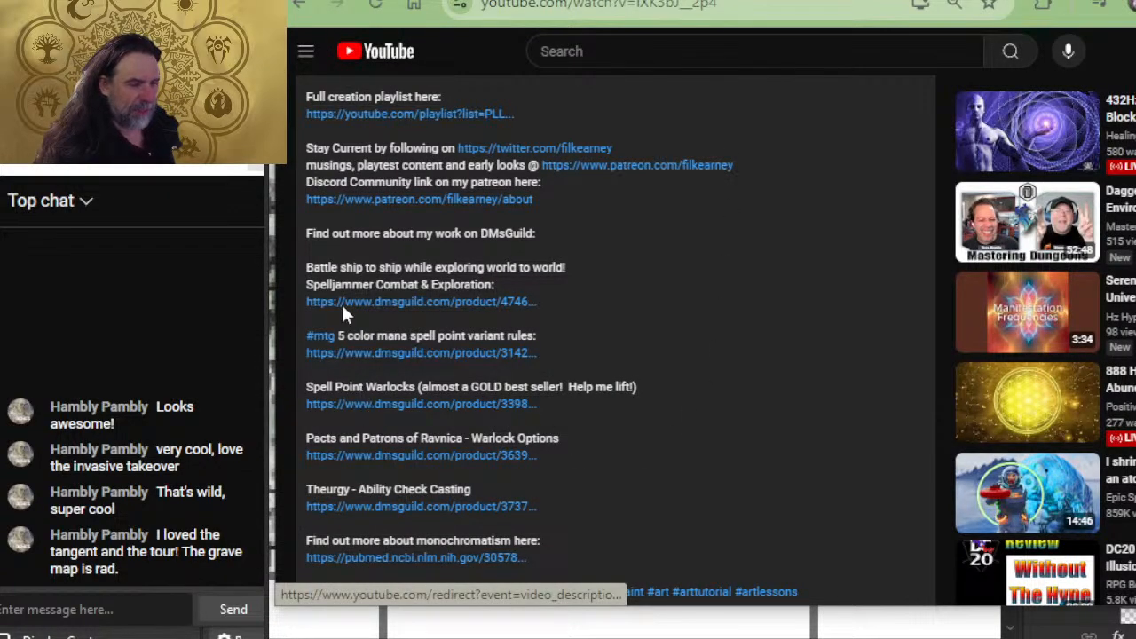
{"action": "key", "text": "alt+Tab"}
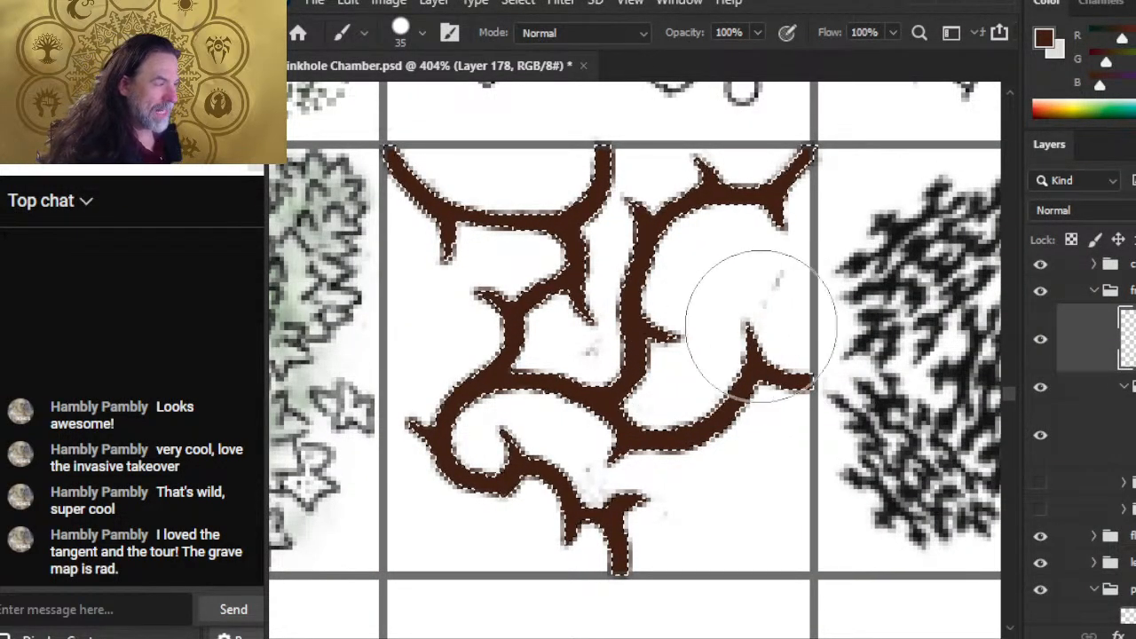
{"action": "key", "text": "ctrl+d"}
{"action": "key", "text": "l"}
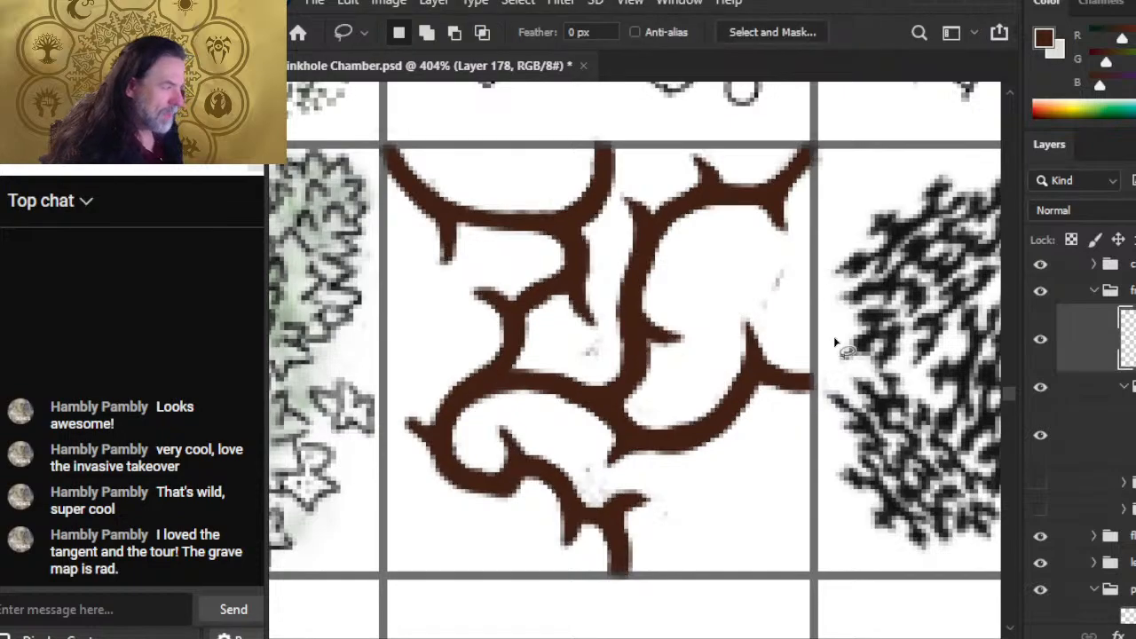
- Erase the stray specks around the roots on Layer 178 and Layer 177, enlarging the eraser to 5 px
{"action": "key", "text": "e"}
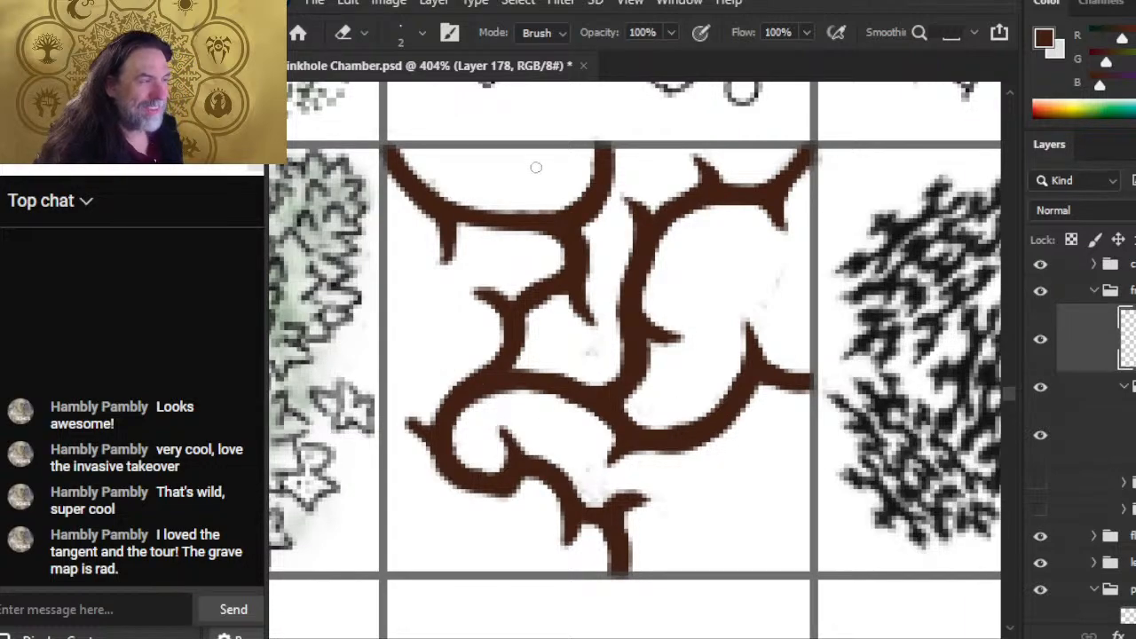
{"action": "left_click", "coordinate": [1084, 439]}
{"action": "key", "text": "bracketright"}
{"action": "key", "text": "bracketright"}
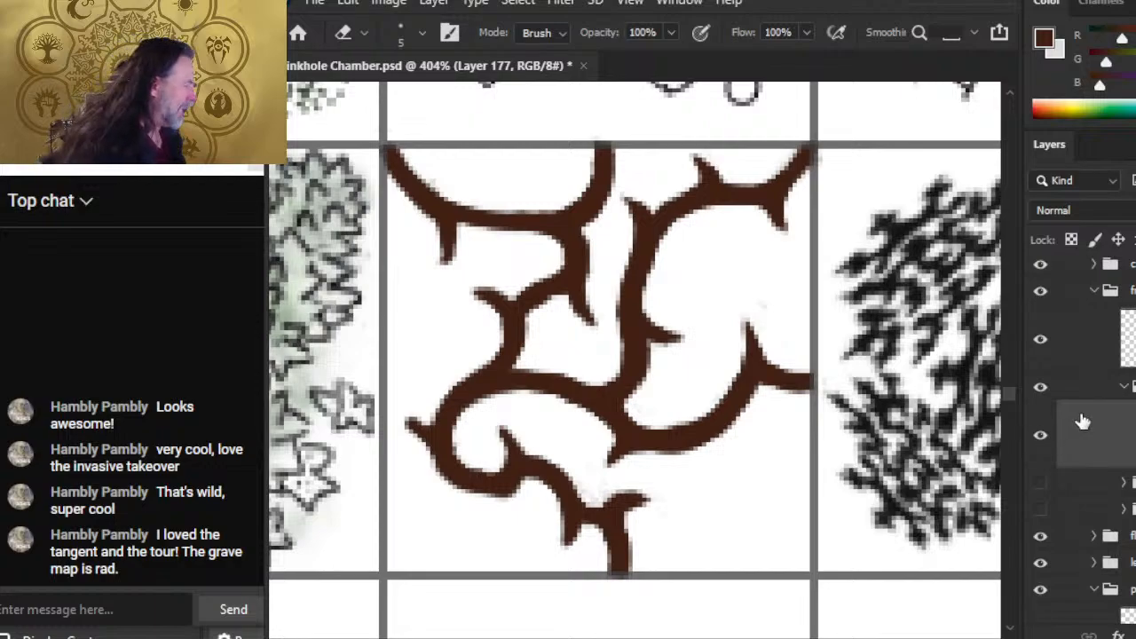
- Put the brown root layer, Layer 178, into a new group named color and add an empty layer above it
{"action": "left_click", "coordinate": [1092, 346]}
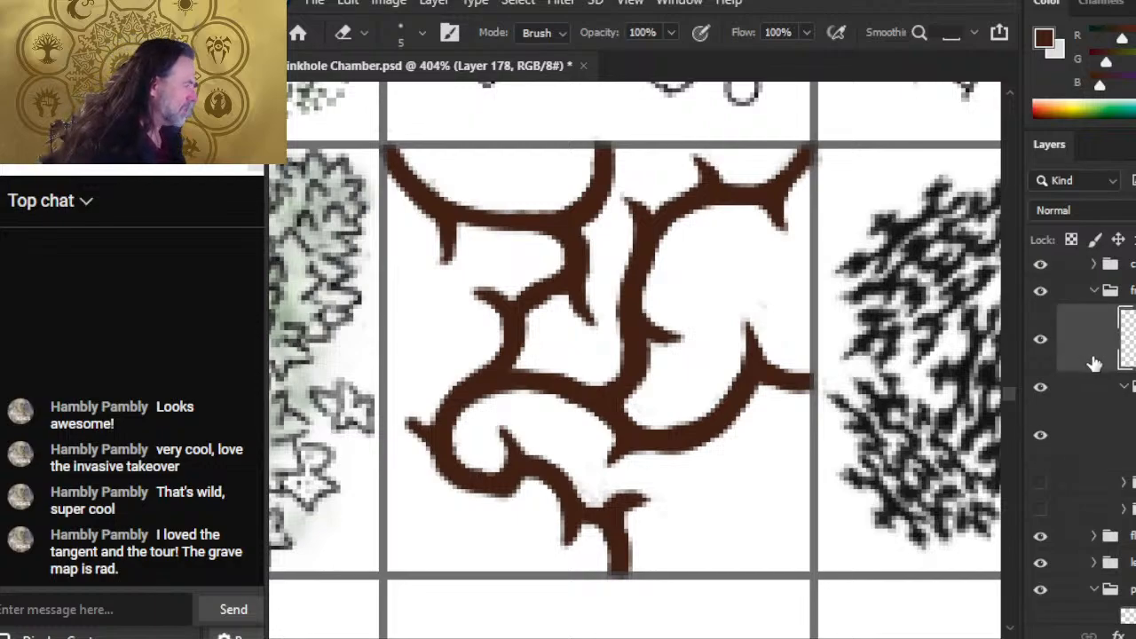
{"action": "left_click", "coordinate": [1124, 388]}
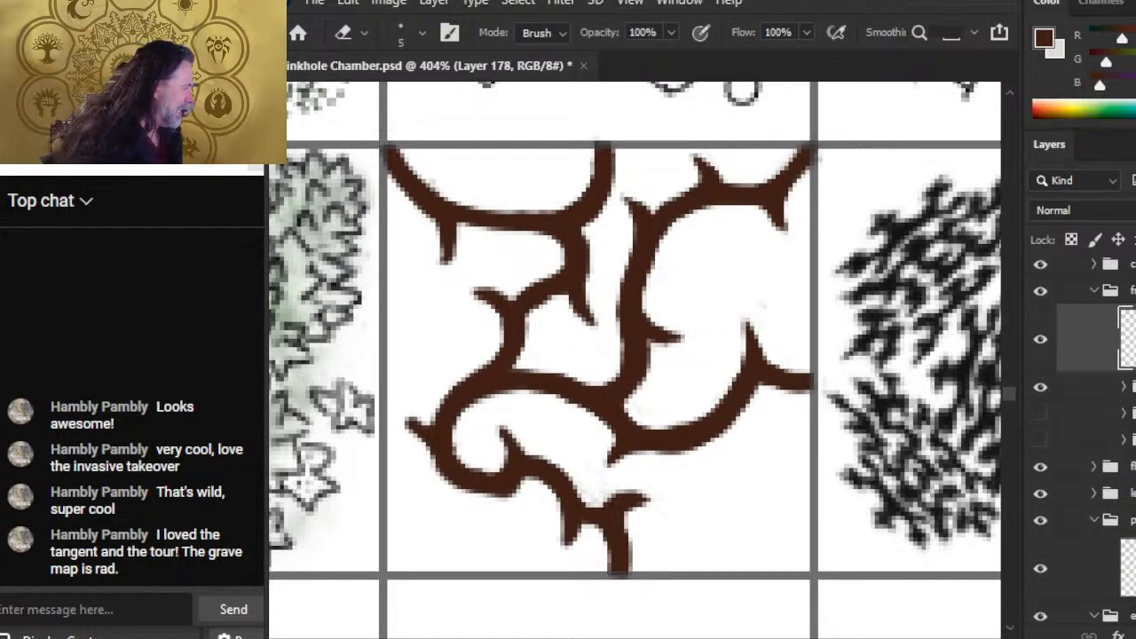
{"action": "key", "text": "ctrl+g"}
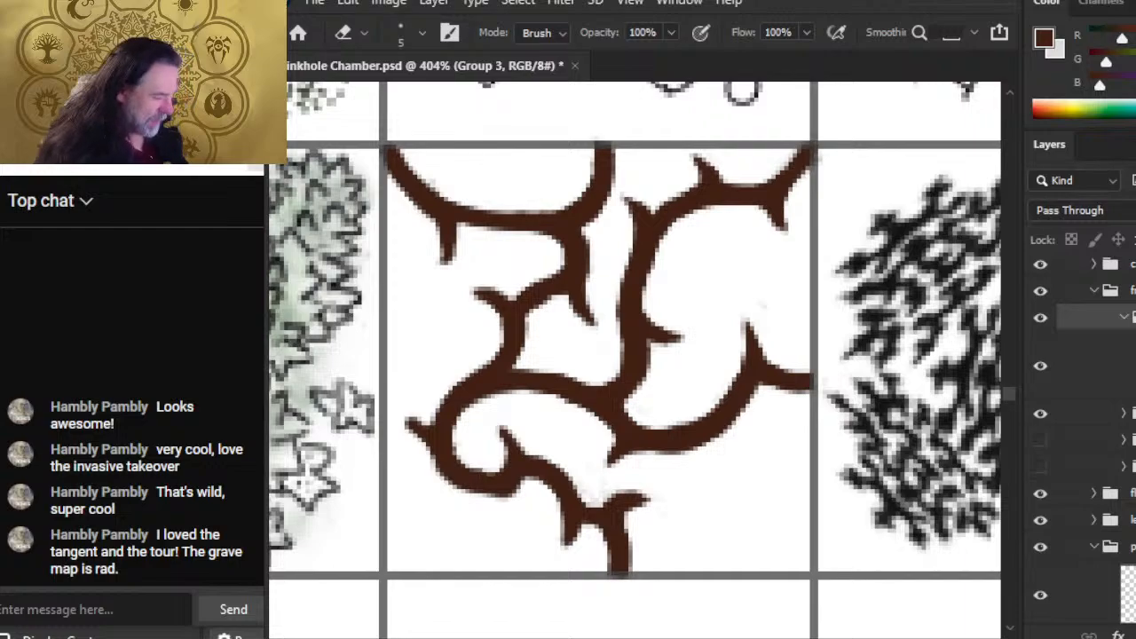
{"action": "key", "text": "Return"}
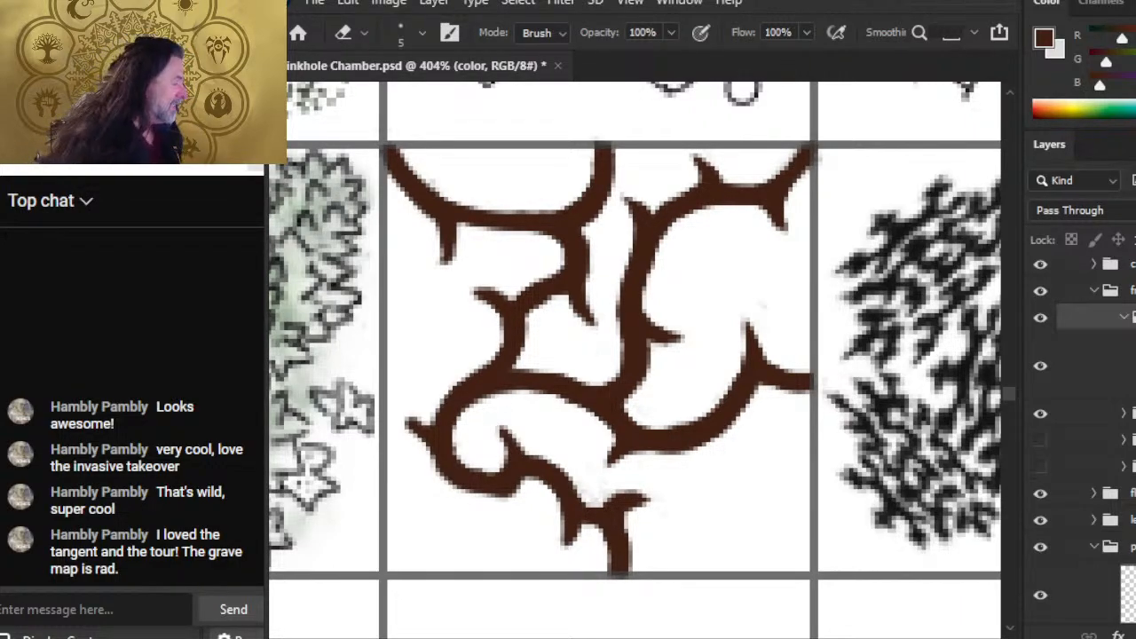
{"action": "left_click", "coordinate": [1127, 366]}
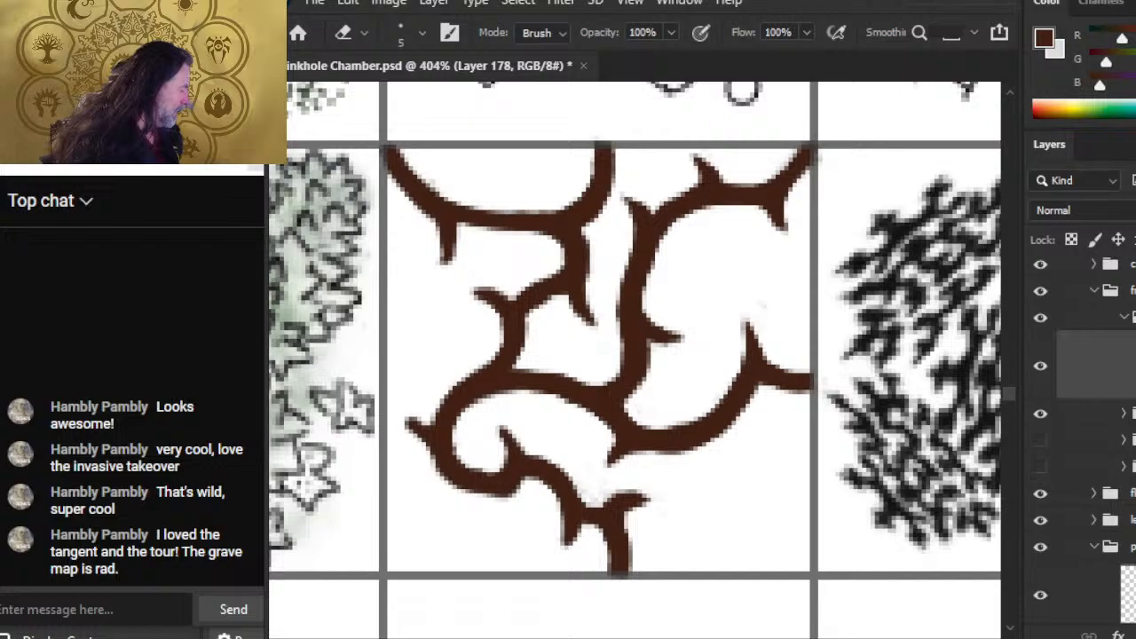
{"action": "key", "text": "ctrl+shift+alt+n"}
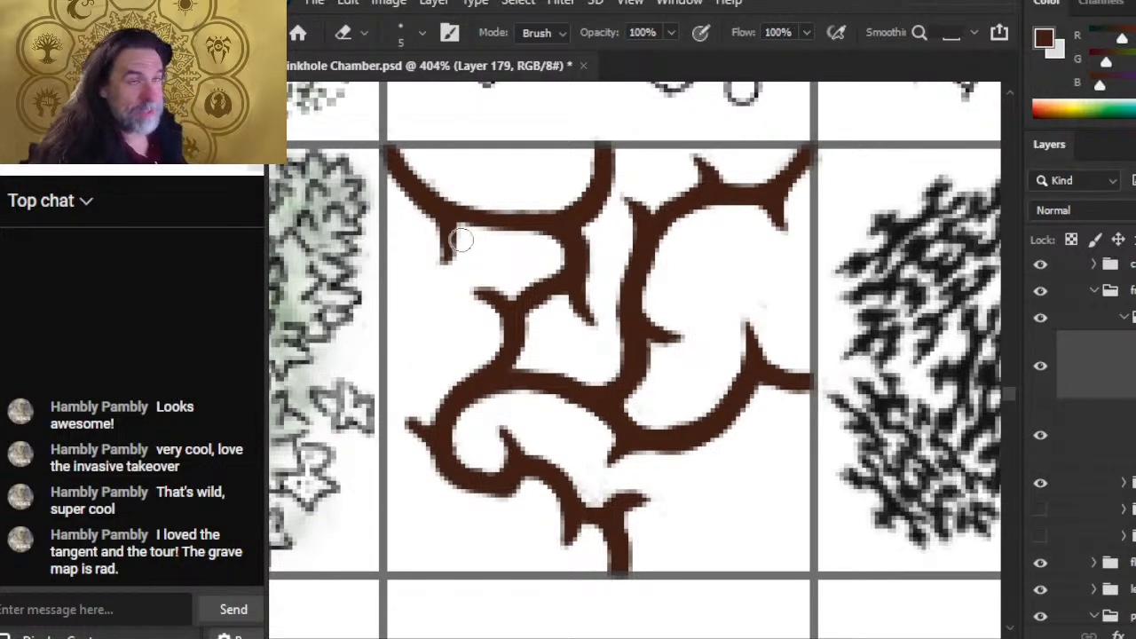
- Paint a light grey highlight on the upper-left root end with a 2 px brush and smudge it along the root at 60% strength
{"action": "key", "text": "b"}
{"action": "key", "text": "["}
{"action": "key", "text": "["}
{"action": "key", "text": "["}
{"action": "key", "text": "["}
{"action": "key", "text": "["}
{"action": "key", "text": "["}
{"action": "key", "text": "["}
{"action": "key", "text": "["}
{"action": "key", "text": "["}
{"action": "key", "text": "["}
{"action": "key", "text": "["}
{"action": "key", "text": "["}
{"action": "key", "text": "["}
{"action": "key", "text": "["}
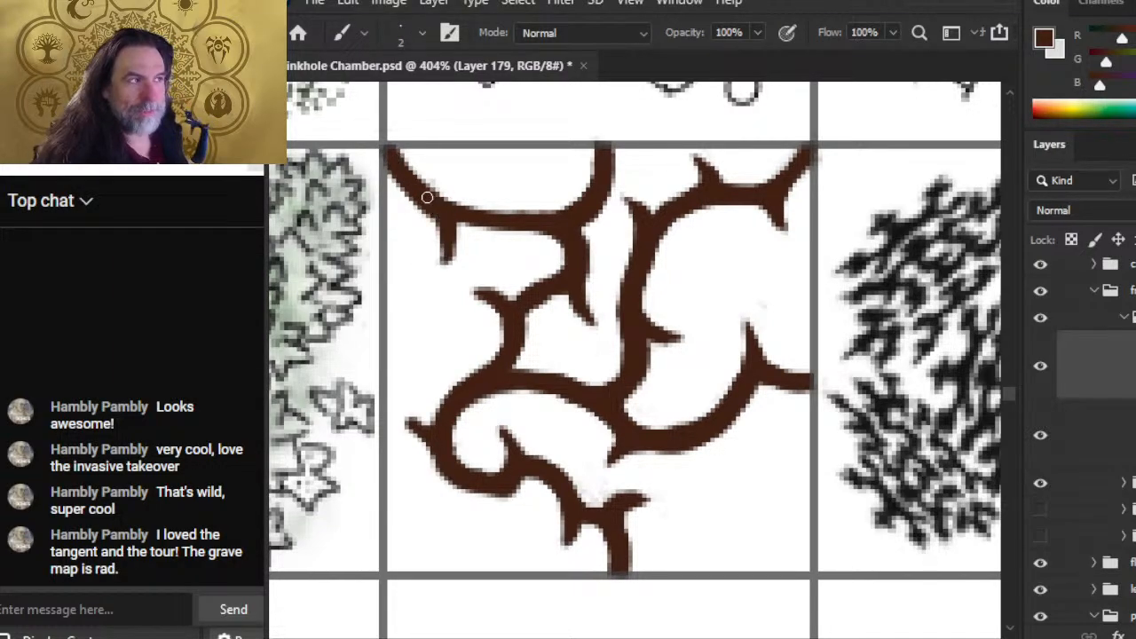
{"action": "key", "text": "x"}
{"action": "left_click_drag", "start_coordinate": [397, 160], "coordinate": [422, 200]}
{"action": "key", "text": "r"}
{"action": "left_click_drag", "start_coordinate": [389, 158], "coordinate": [403, 186]}
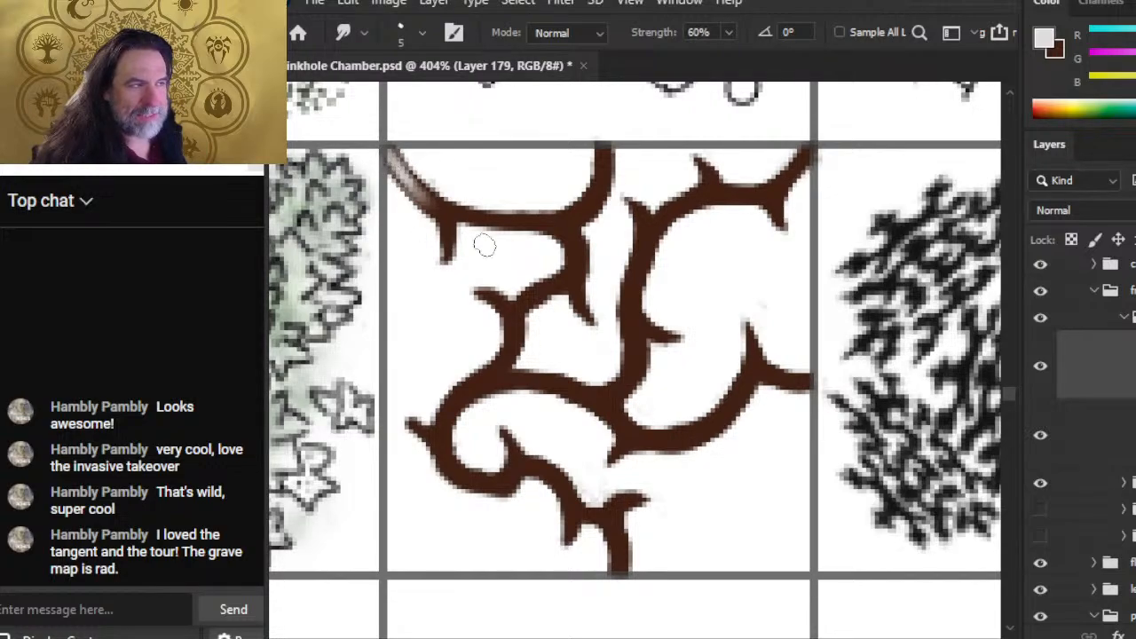
- Highlight the top-middle root end in light grey and smudge the highlights along the curved root joining it to the upper-left end
{"action": "key", "text": "b"}
{"action": "key", "text": "r"}
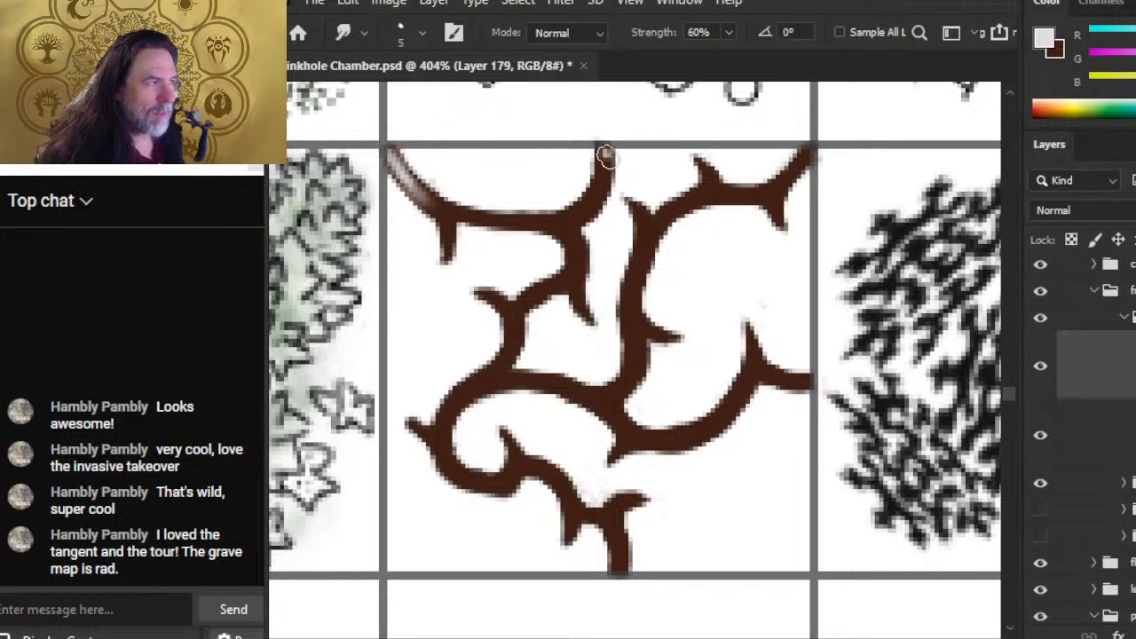
{"action": "key", "text": "b"}
{"action": "key", "text": "r"}
{"action": "mouse_move", "coordinate": [605, 158]}
{"action": "left_mouse_down"}
{"action": "mouse_move", "coordinate": [613, 203]}
{"action": "mouse_move", "coordinate": [611, 185]}
{"action": "mouse_move", "coordinate": [600, 188]}
{"action": "mouse_move", "coordinate": [583, 211]}
{"action": "left_mouse_up"}
{"action": "left_click_drag", "start_coordinate": [605, 173], "coordinate": [592, 205]}
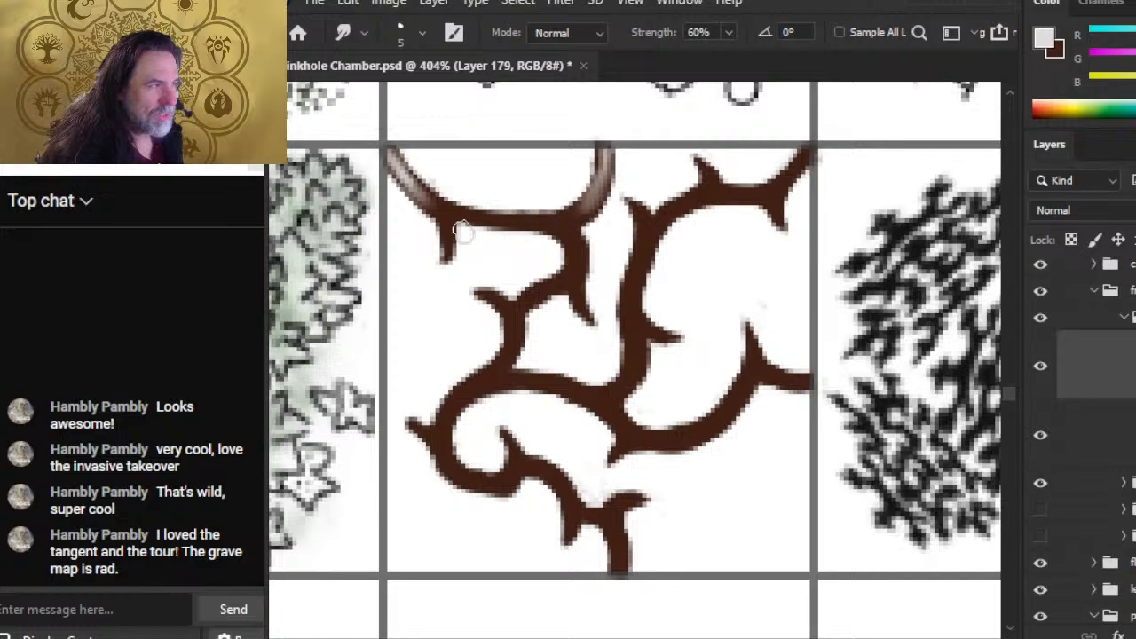
{"action": "mouse_move", "coordinate": [405, 197]}
{"action": "left_mouse_down"}
{"action": "mouse_move", "coordinate": [411, 187]}
{"action": "mouse_move", "coordinate": [440, 221]}
{"action": "left_mouse_up"}
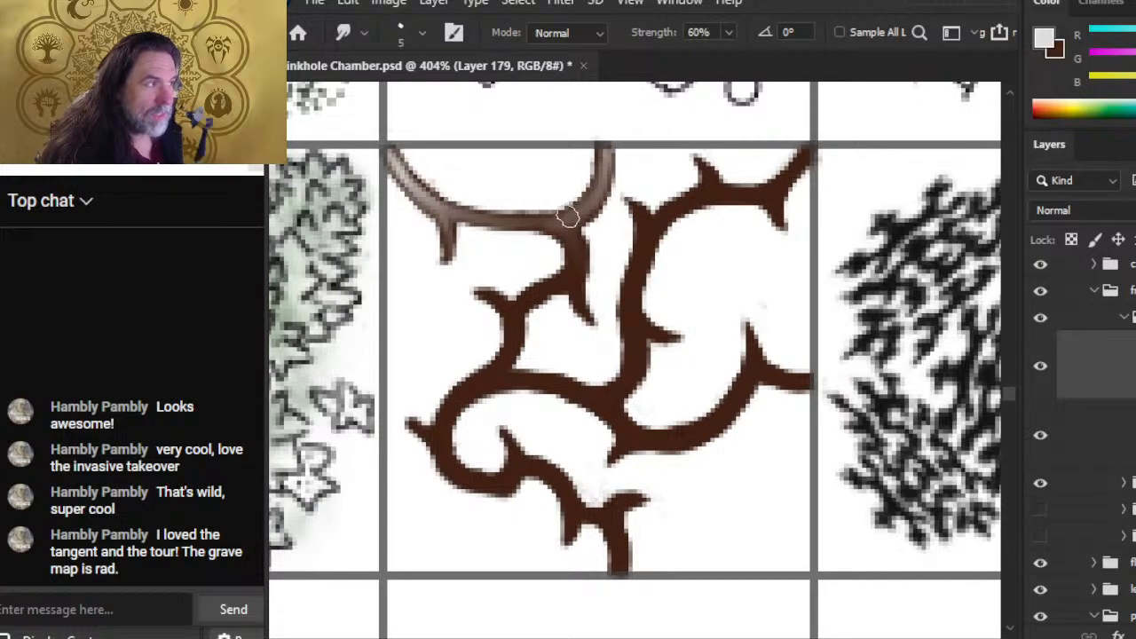
- Smudge the highlight from the curved root down into the branch below its junction, undoing the unwanted last stroke
{"action": "key", "text": "e"}
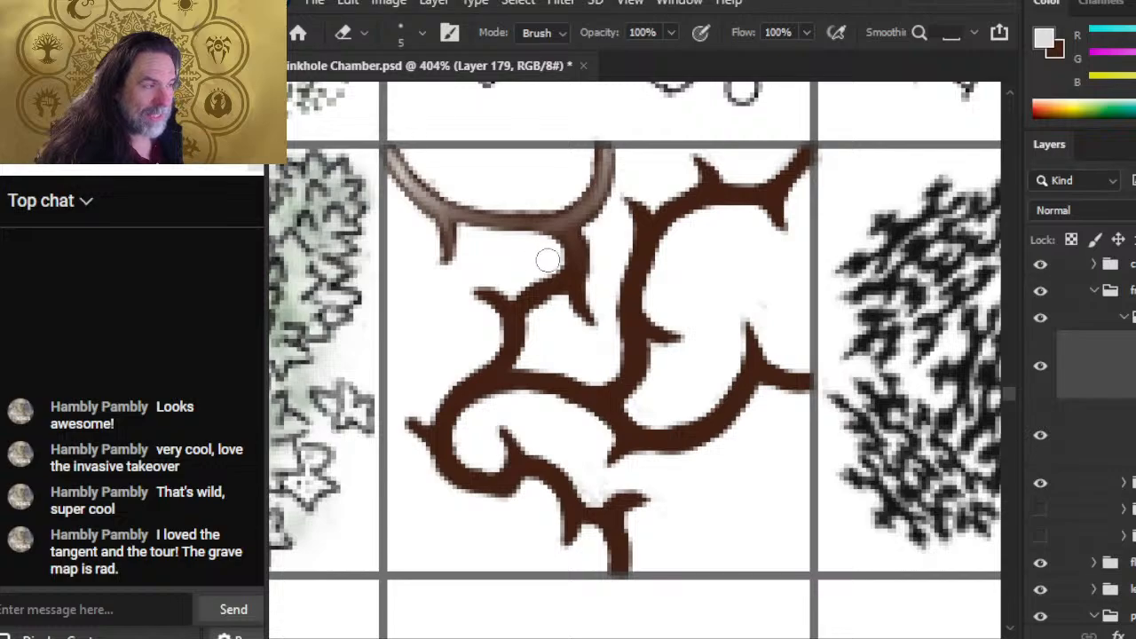
{"action": "key", "text": "r"}
{"action": "left_click_drag", "start_coordinate": [563, 231], "coordinate": [572, 281]}
{"action": "key", "text": "e"}
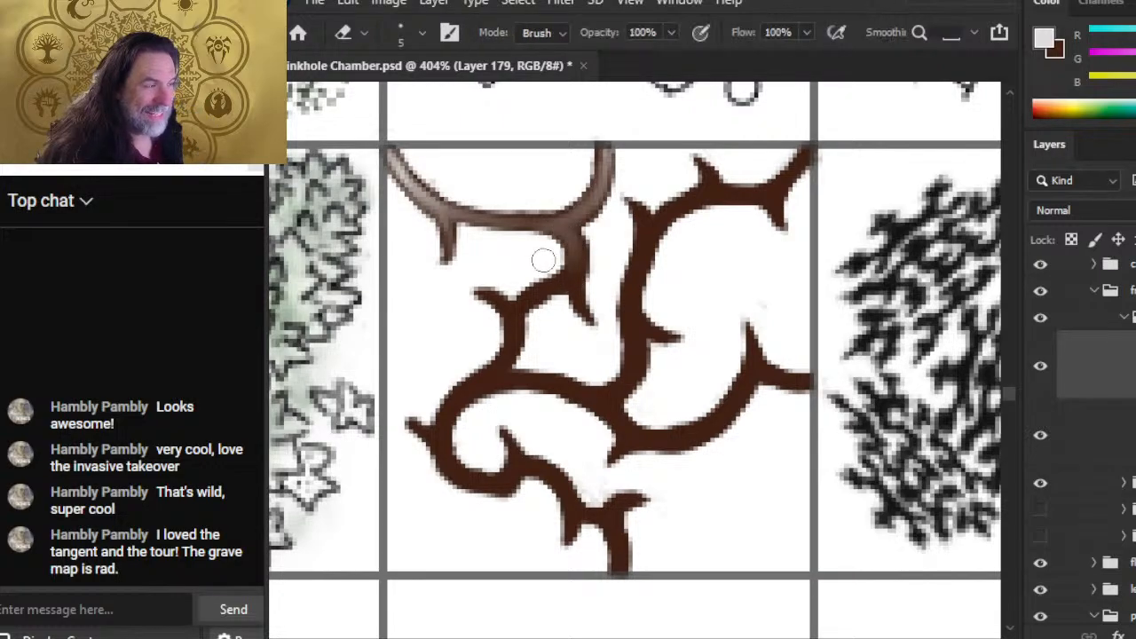
{"action": "key", "text": "r"}
{"action": "left_click_drag", "start_coordinate": [576, 259], "coordinate": [586, 317]}
{"action": "key", "text": "ctrl+z"}
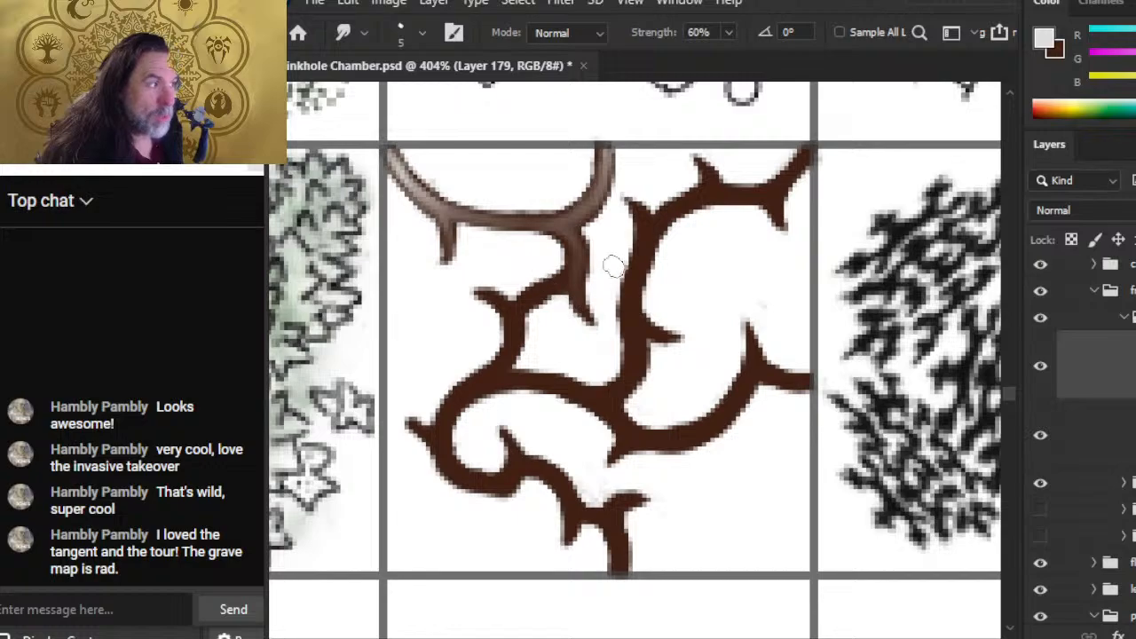
- Paint a light grey highlight on the root end at the tile's lower edge and smudge it up into the fork
{"action": "key", "text": "b"}
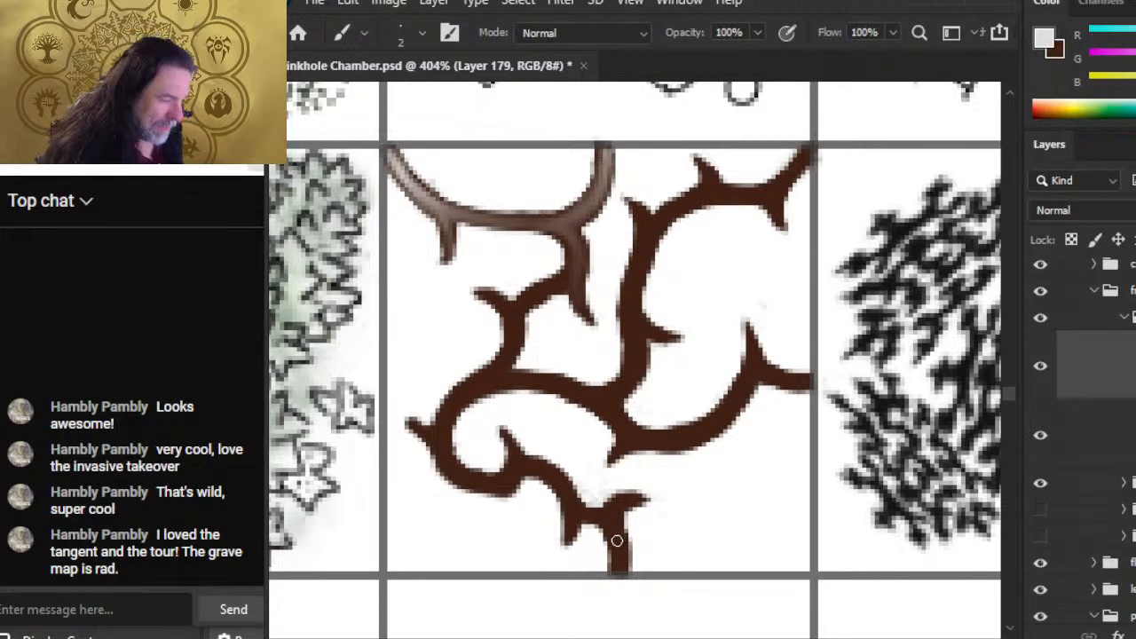
{"action": "left_click_drag", "start_coordinate": [622, 557], "coordinate": [623, 576]}
{"action": "mouse_move", "coordinate": [621, 566]}
{"action": "left_mouse_down"}
{"action": "mouse_move", "coordinate": [617, 535]}
{"action": "mouse_move", "coordinate": [630, 509]}
{"action": "mouse_move", "coordinate": [617, 511]}
{"action": "mouse_move", "coordinate": [654, 517]}
{"action": "mouse_move", "coordinate": [611, 527]}
{"action": "left_mouse_up"}
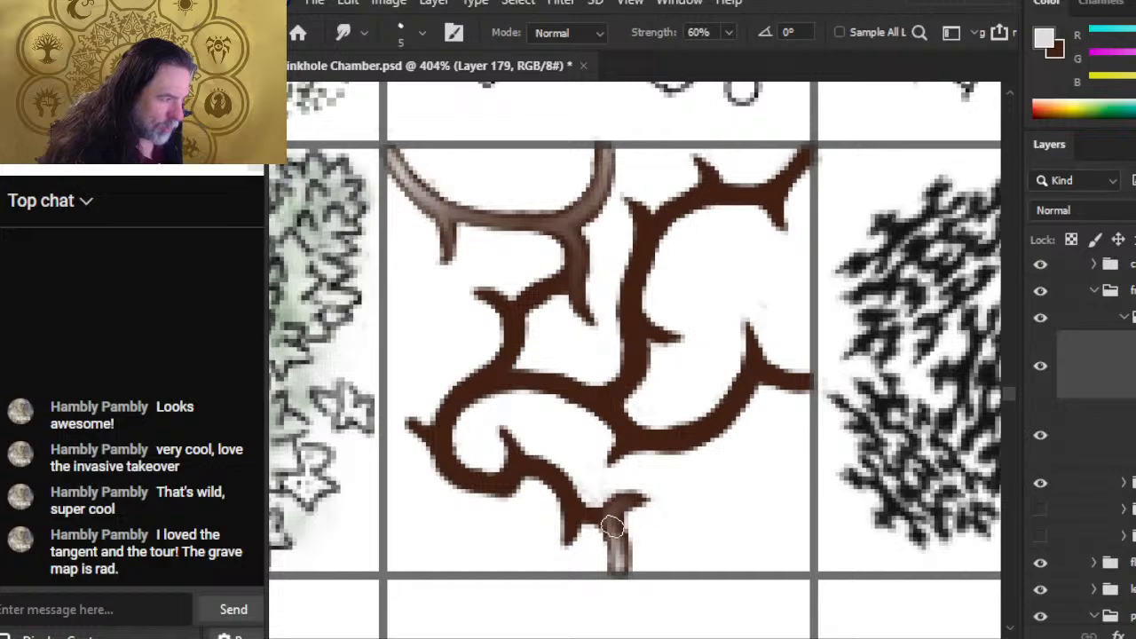
{"action": "left_click_drag", "start_coordinate": [619, 488], "coordinate": [639, 499]}
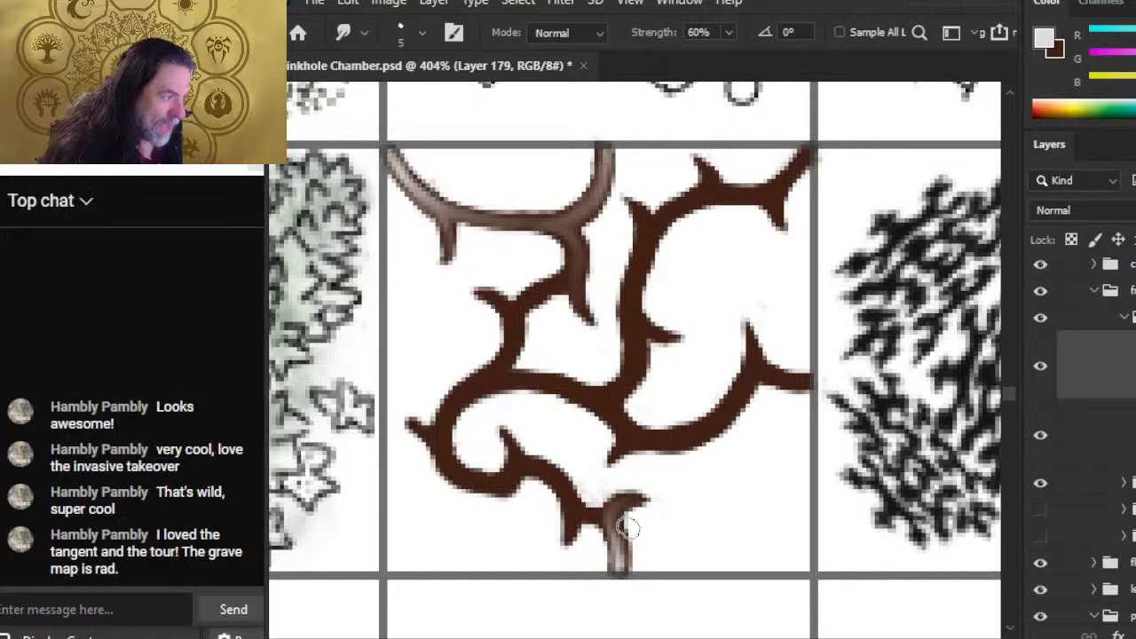
- Reduce the Smudge tool to 3 px, then highlight the root end at the tile's right edge and smudge it toward the thorn
{"action": "key", "text": "bracketleft"}
{"action": "key", "text": "bracketleft"}
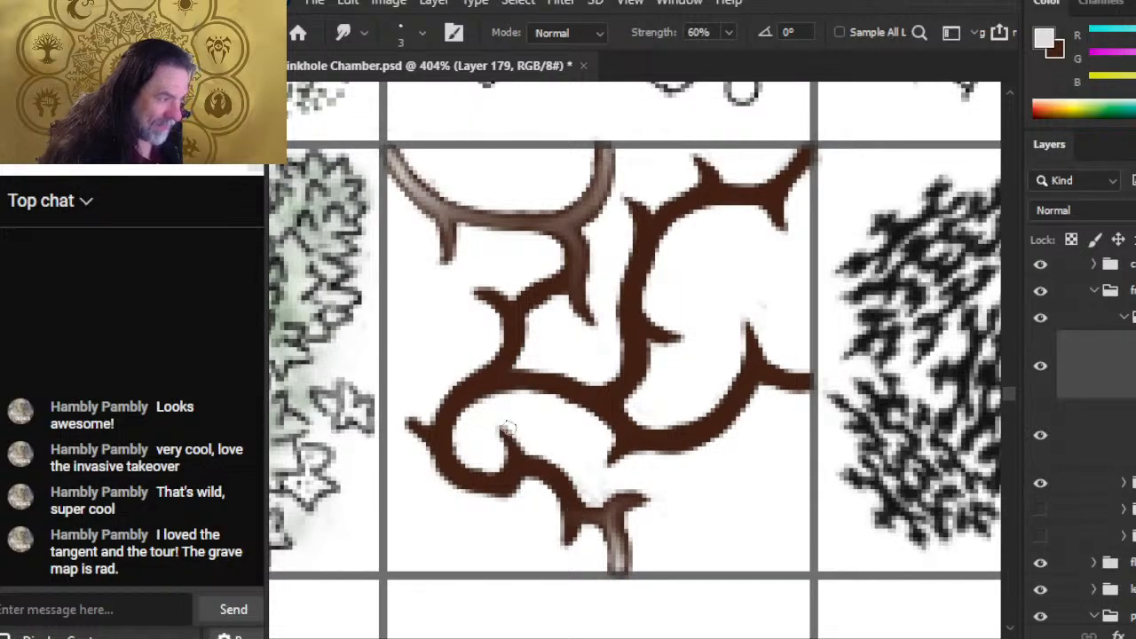
{"action": "key", "text": "b"}
{"action": "key", "text": "r"}
{"action": "mouse_move", "coordinate": [809, 382]}
{"action": "left_mouse_down"}
{"action": "mouse_move", "coordinate": [768, 372]}
{"action": "mouse_move", "coordinate": [793, 397]}
{"action": "mouse_move", "coordinate": [781, 381]}
{"action": "mouse_move", "coordinate": [797, 380]}
{"action": "mouse_move", "coordinate": [779, 383]}
{"action": "mouse_move", "coordinate": [761, 357]}
{"action": "mouse_move", "coordinate": [761, 372]}
{"action": "mouse_move", "coordinate": [771, 351]}
{"action": "mouse_move", "coordinate": [783, 392]}
{"action": "mouse_move", "coordinate": [754, 381]}
{"action": "mouse_move", "coordinate": [776, 404]}
{"action": "mouse_move", "coordinate": [796, 398]}
{"action": "mouse_move", "coordinate": [753, 380]}
{"action": "left_mouse_up"}
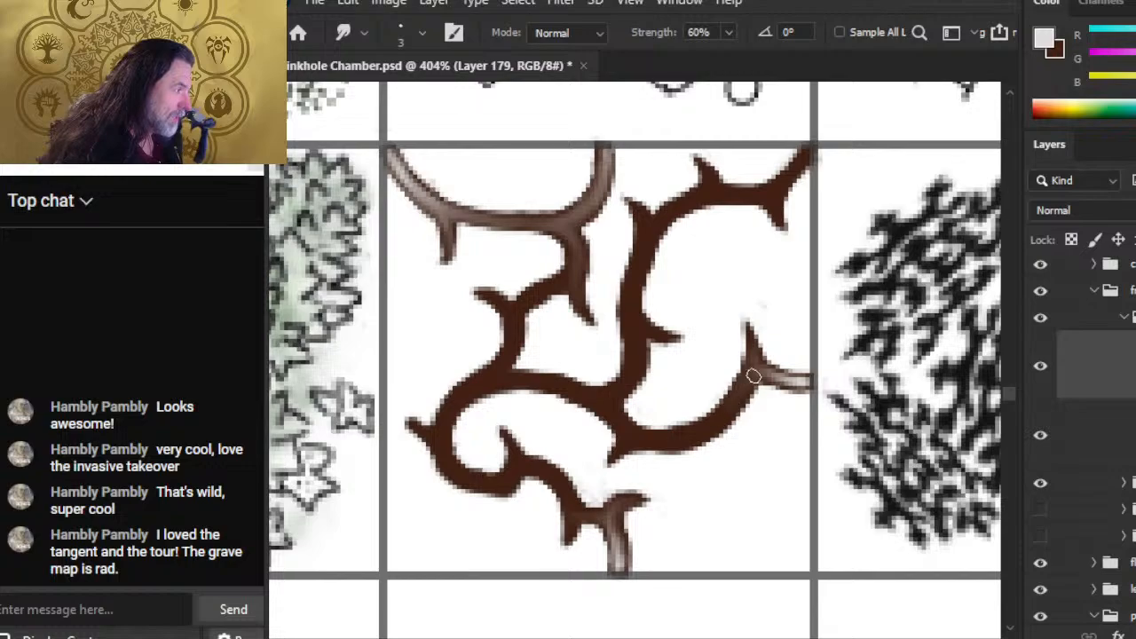
- Paint a light highlight at the central root junction and smudge it outward into the adjoining branches
{"action": "key", "text": "b"}
{"action": "key", "text": "r"}
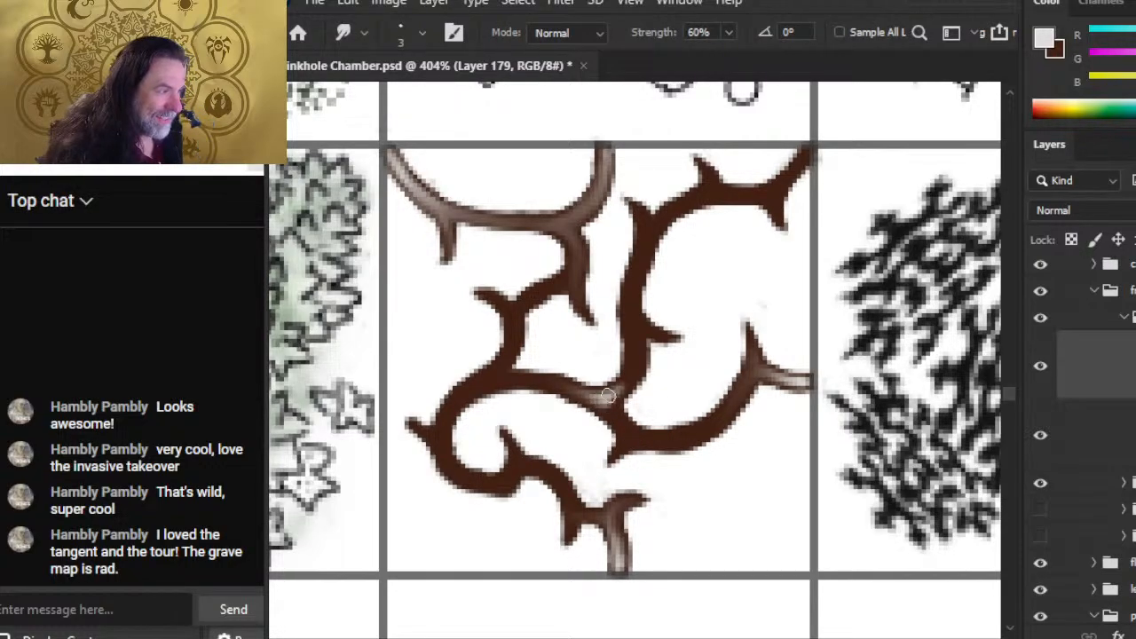
{"action": "left_click_drag", "start_coordinate": [606, 399], "coordinate": [619, 435]}
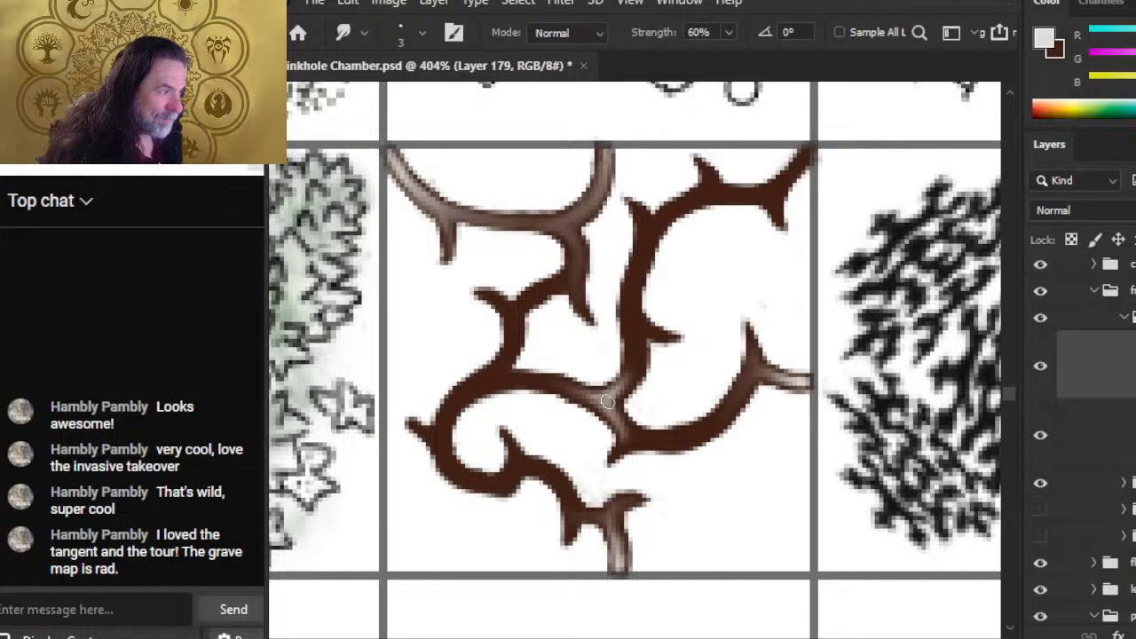
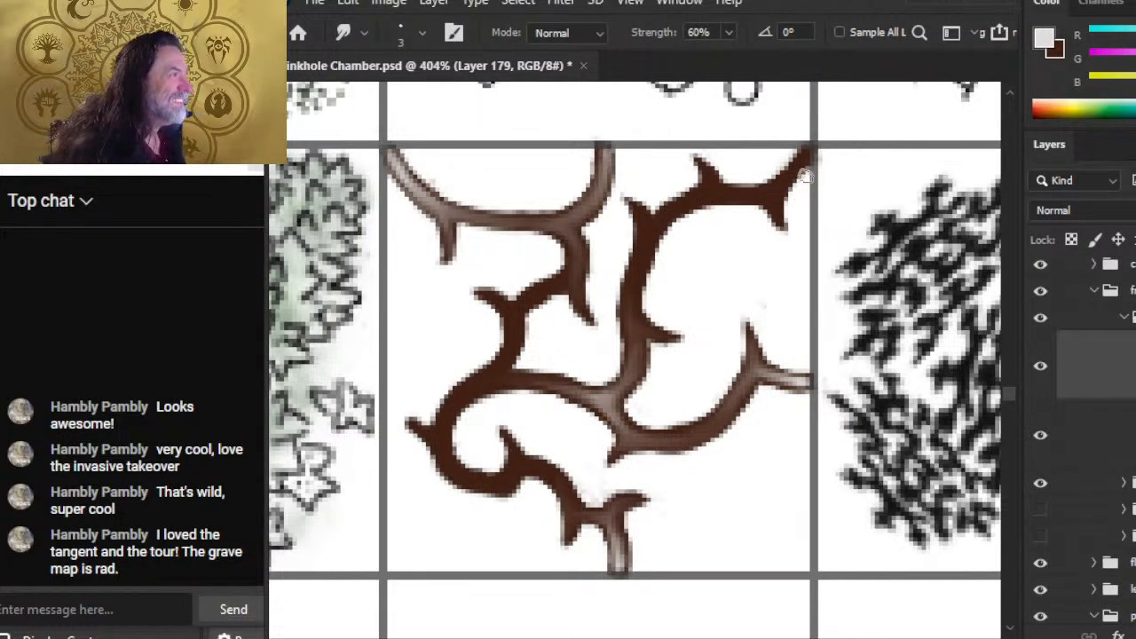
- Paint a light grey highlight on the root end in the tile's upper-right corner and smudge it along the branch
{"action": "key", "text": "b"}
{"action": "left_click_drag", "start_coordinate": [810, 154], "coordinate": [778, 203]}
{"action": "key", "text": "r"}
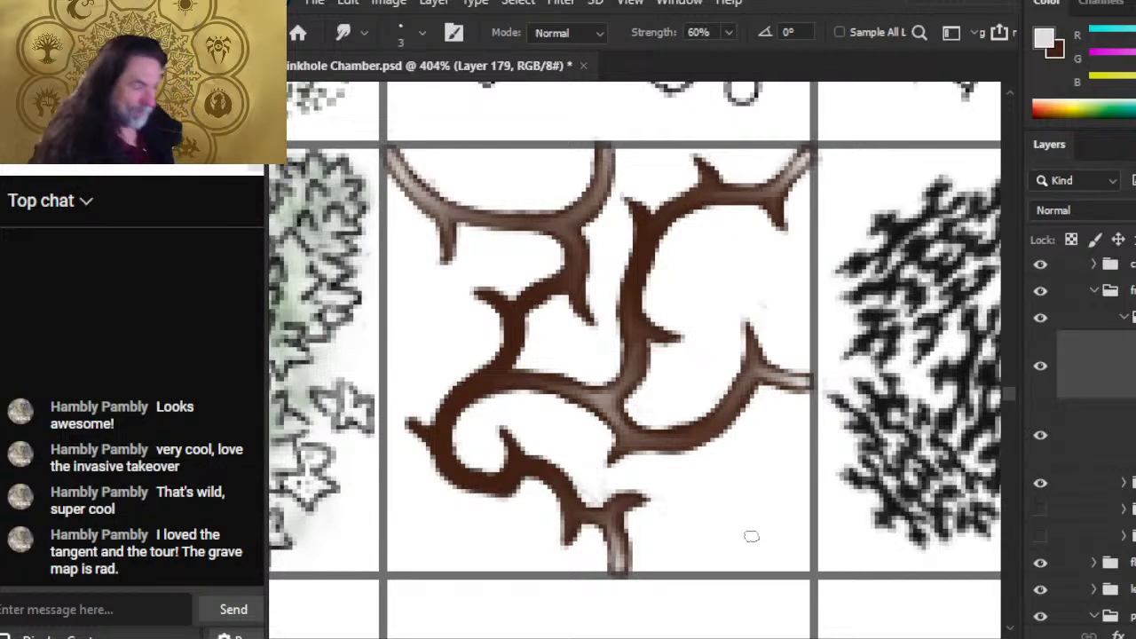
{"action": "key", "text": "z"}
{"action": "left_click_drag", "start_coordinate": [714, 389], "coordinate": [636, 394]}
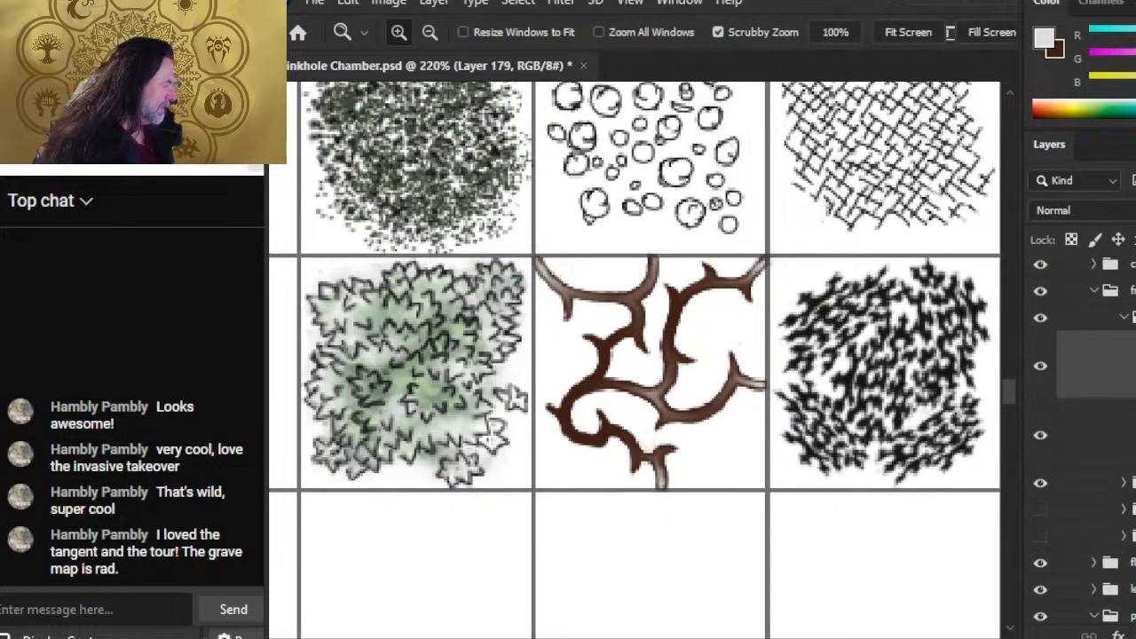
{"action": "left_click_drag", "start_coordinate": [806, 428], "coordinate": [726, 416]}
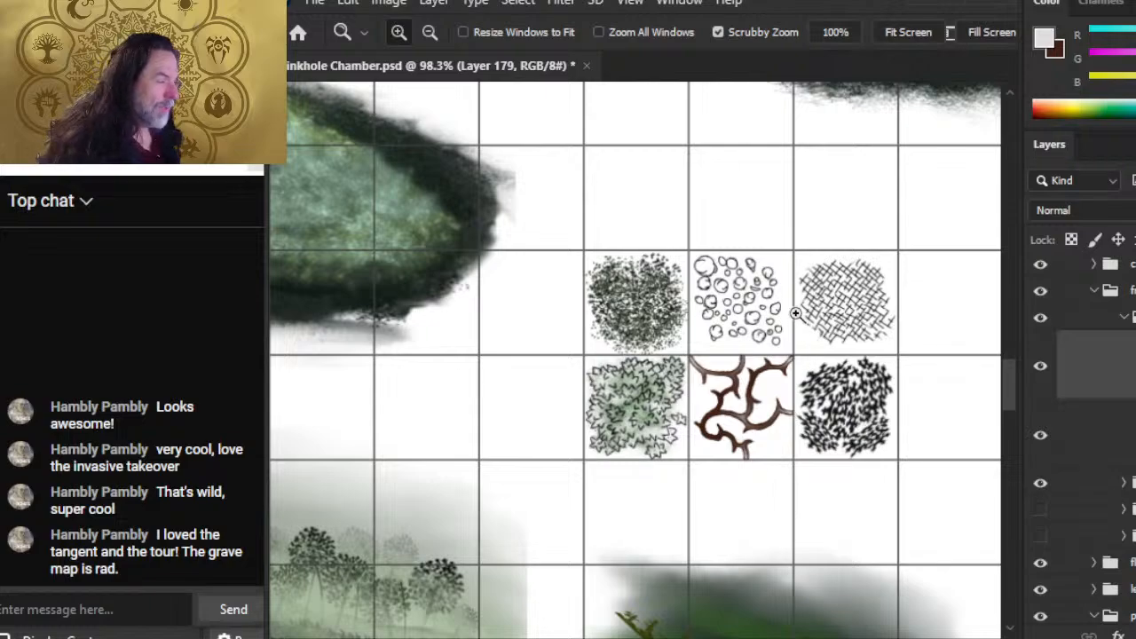
- Collapse the root layer groups, then duplicate the freic ivy group as freic ivy copy and merge the copy into one layer
{"action": "left_click_drag", "start_coordinate": [737, 395], "coordinate": [763, 448]}
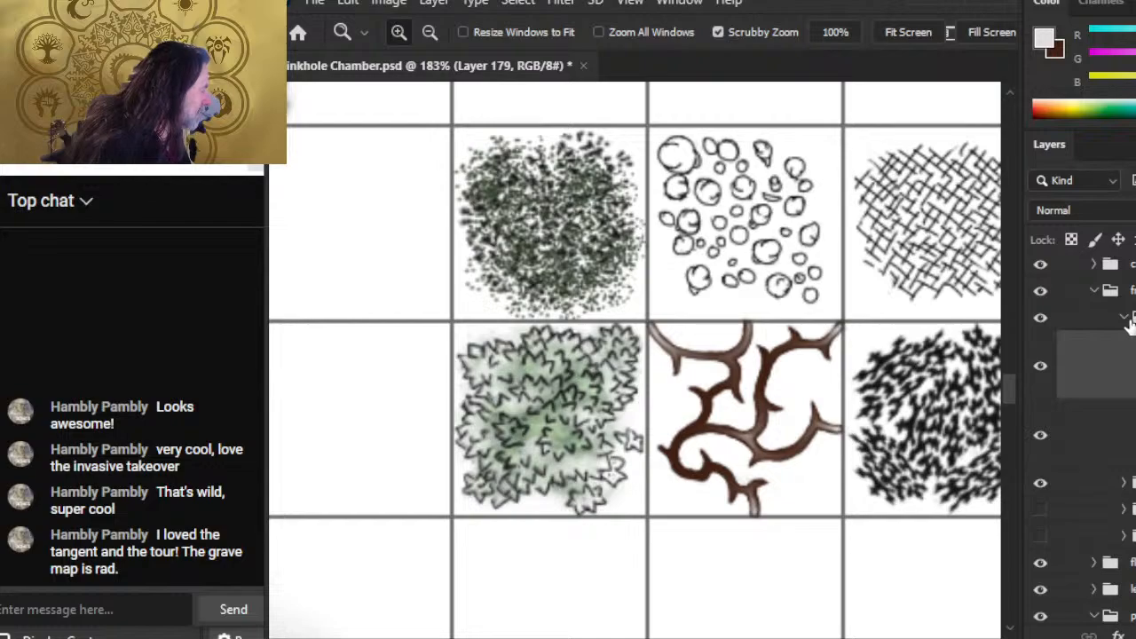
{"action": "left_click", "coordinate": [1126, 318]}
{"action": "left_click", "coordinate": [1094, 292]}
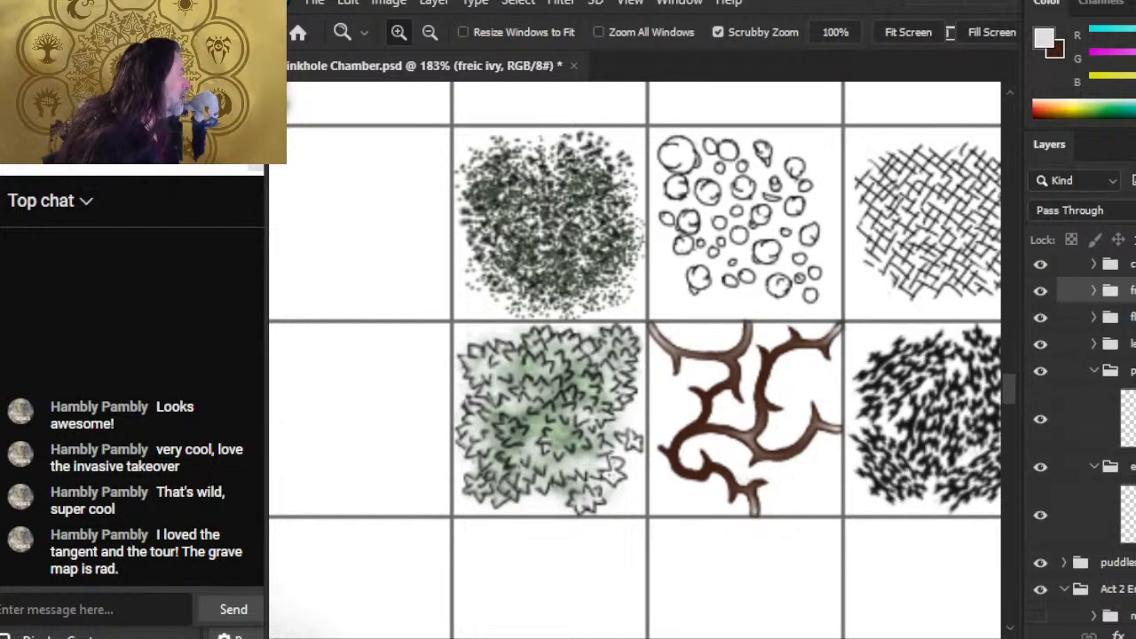
{"action": "key", "text": "ctrl+alt+j"}
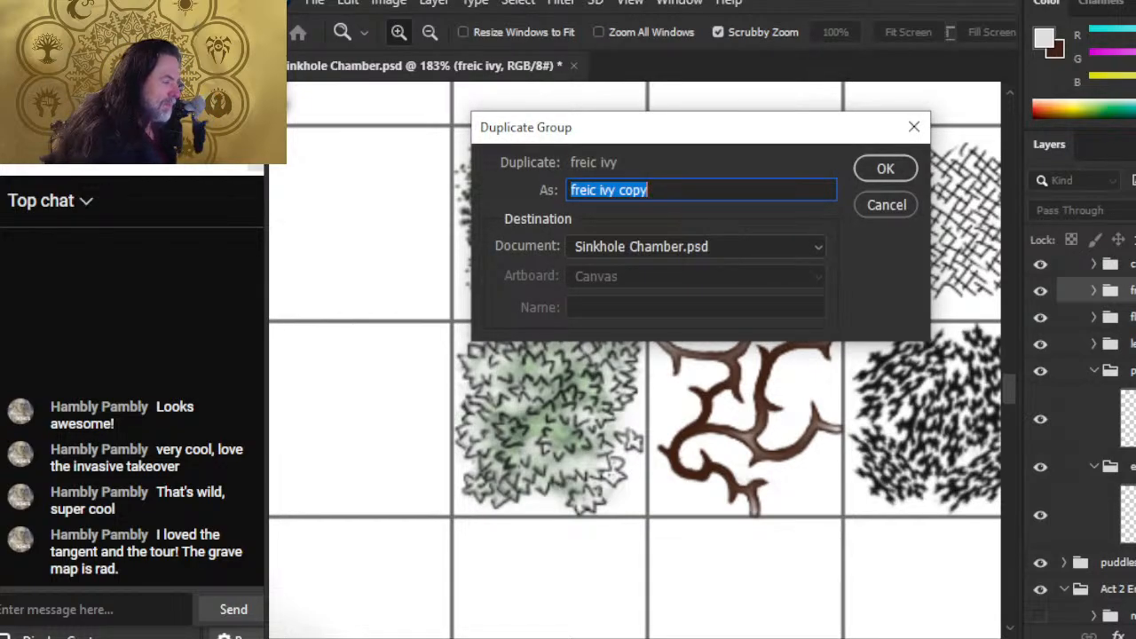
{"action": "key", "text": "Return"}
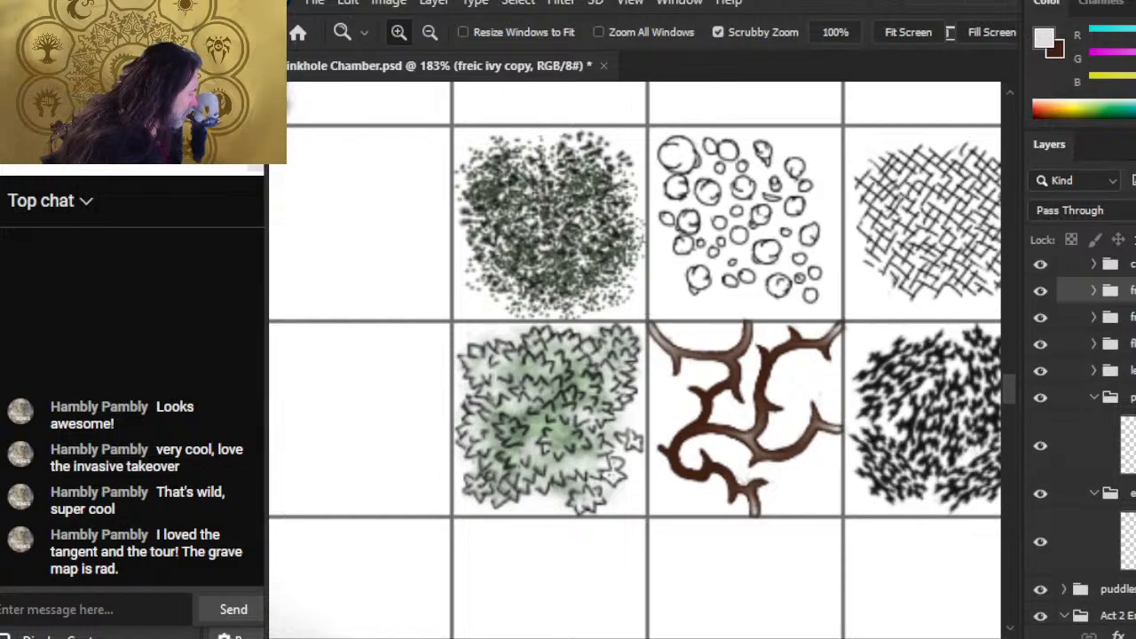
{"action": "key", "text": "ctrl+e"}
{"action": "left_click_drag", "start_coordinate": [781, 239], "coordinate": [853, 406]}
{"action": "left_click_drag", "start_coordinate": [854, 406], "coordinate": [755, 362]}
{"action": "left_click_drag", "start_coordinate": [771, 249], "coordinate": [915, 450]}
{"action": "left_click_drag", "start_coordinate": [787, 213], "coordinate": [882, 470]}
{"action": "left_click_drag", "start_coordinate": [735, 322], "coordinate": [771, 367]}
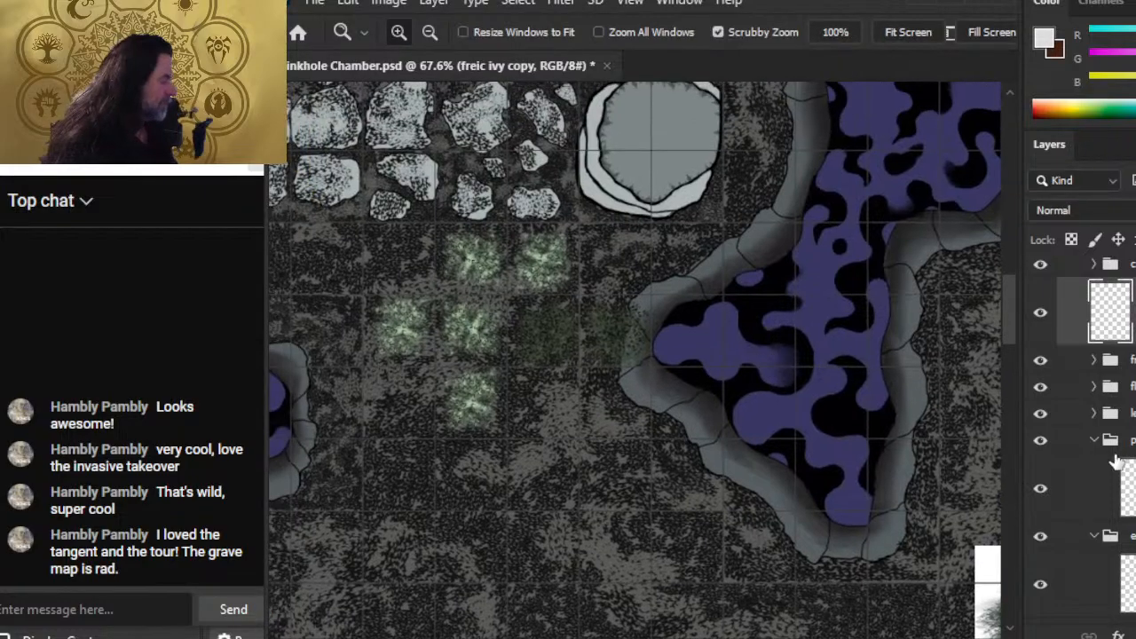
{"action": "left_click", "coordinate": [1069, 488]}
{"action": "key", "text": "v"}
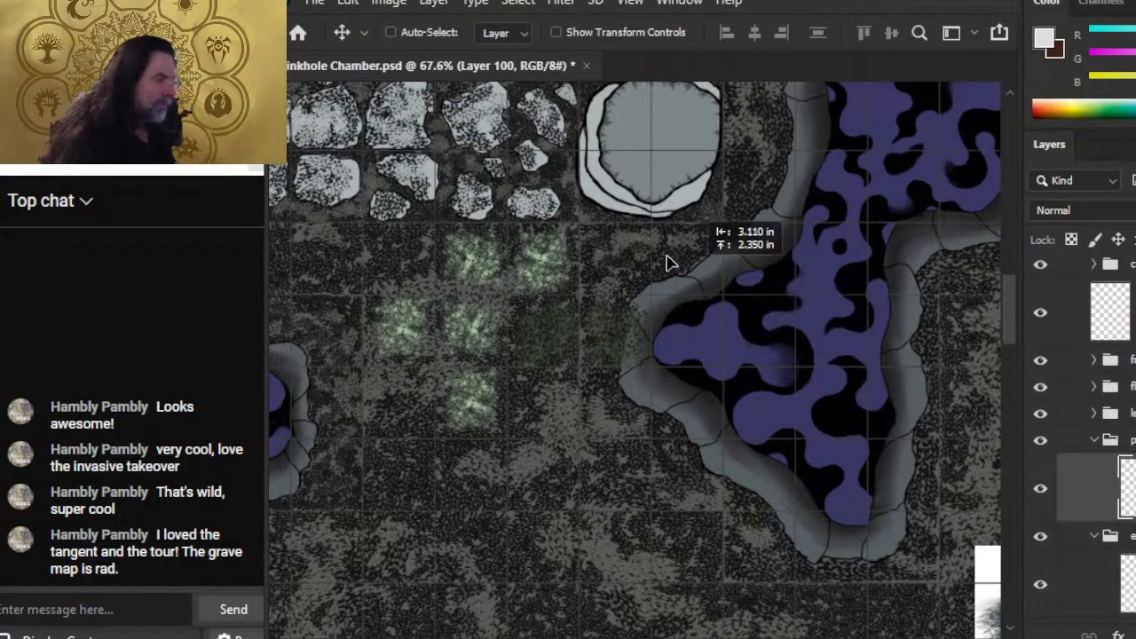
{"action": "left_click_drag", "start_coordinate": [769, 428], "coordinate": [790, 487]}
{"action": "key", "text": "ctrl+z"}
{"action": "key", "text": "ctrl+z"}
{"action": "key", "text": "ctrl+z"}
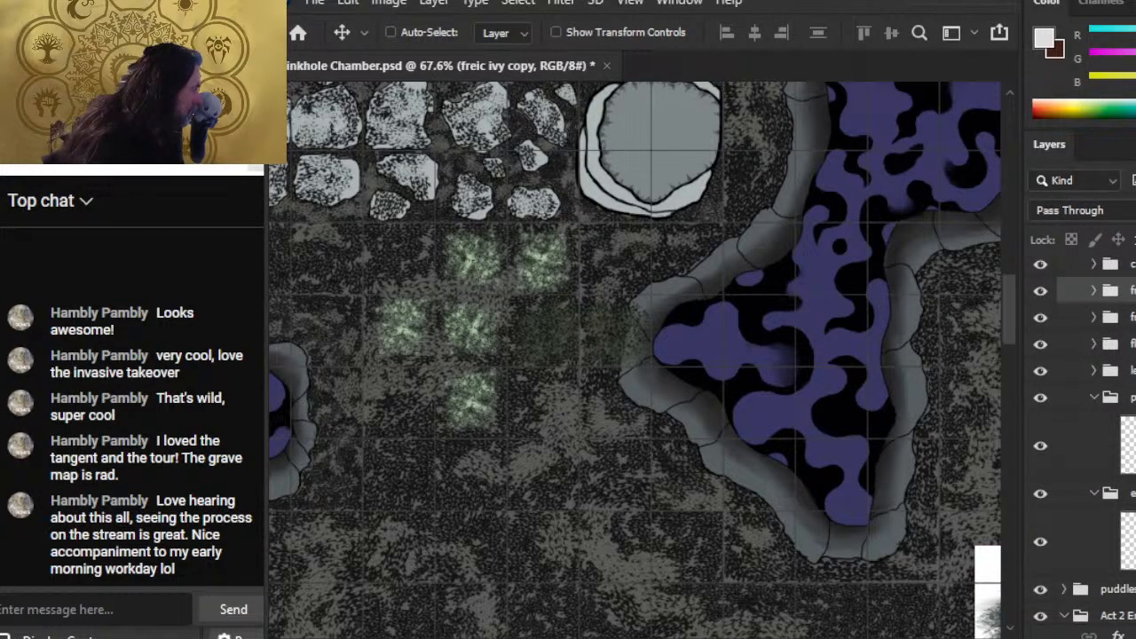
- Merge the restored freic ivy copy group again and move its root texture onto the map square below the round stone pillar
{"action": "key", "text": "ctrl+e"}
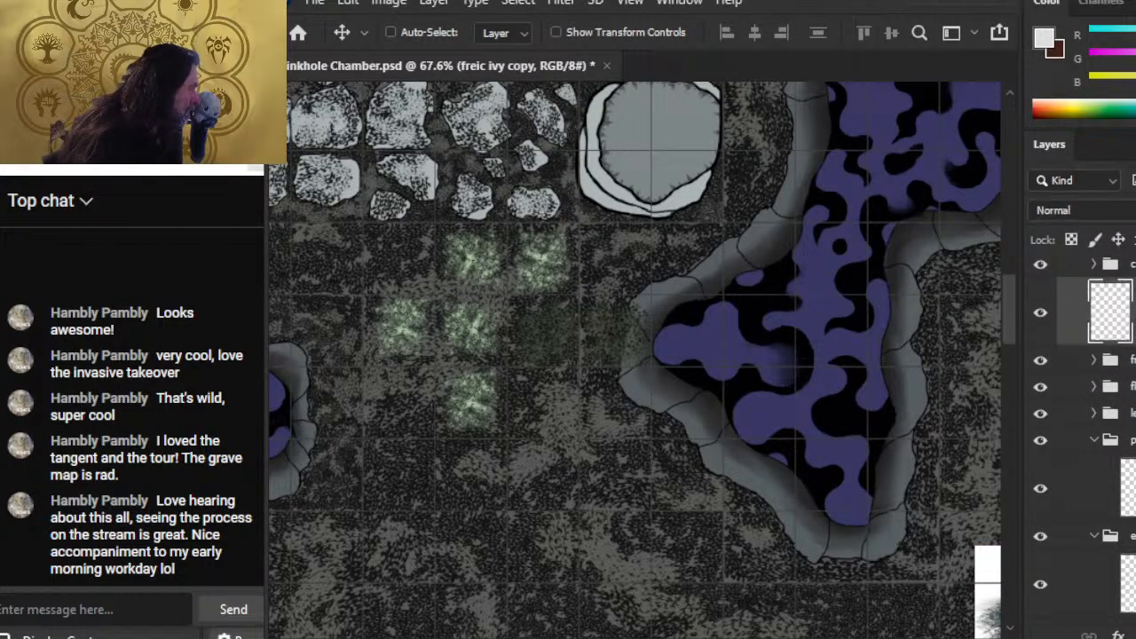
{"action": "left_click", "coordinate": [1044, 315]}
{"action": "key", "text": "ctrl+space"}
{"action": "left_click_drag", "start_coordinate": [919, 485], "coordinate": [769, 427]}
{"action": "left_click_drag", "start_coordinate": [879, 475], "coordinate": [805, 353]}
{"action": "left_click", "coordinate": [1040, 313]}
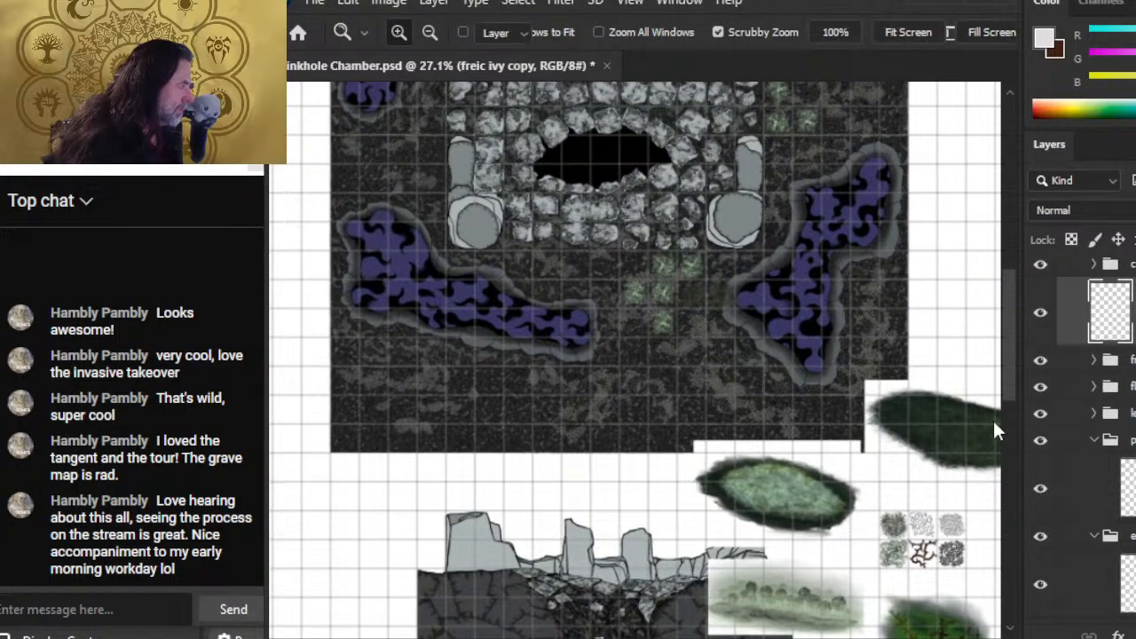
{"action": "left_click_drag", "start_coordinate": [849, 530], "coordinate": [706, 324]}
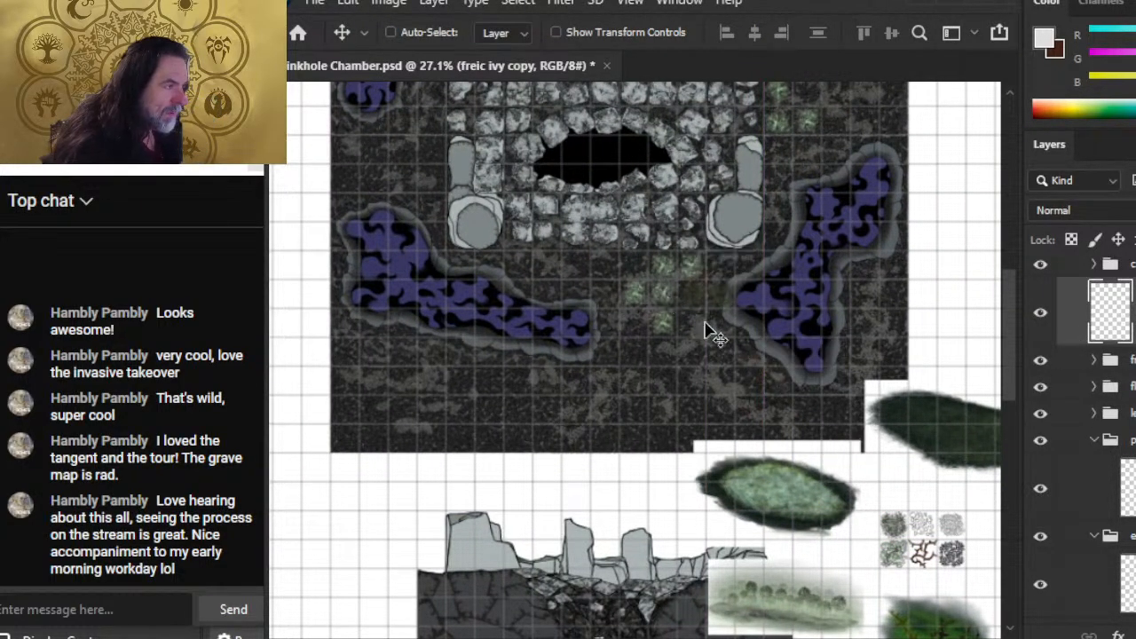
{"action": "mouse_move", "coordinate": [761, 357]}
{"action": "left_mouse_down"}
{"action": "mouse_move", "coordinate": [752, 368]}
{"action": "mouse_move", "coordinate": [778, 358]}
{"action": "mouse_move", "coordinate": [778, 347]}
{"action": "left_mouse_up"}
{"action": "key", "text": "ctrl+space"}
{"action": "left_click_drag", "start_coordinate": [730, 248], "coordinate": [806, 390]}
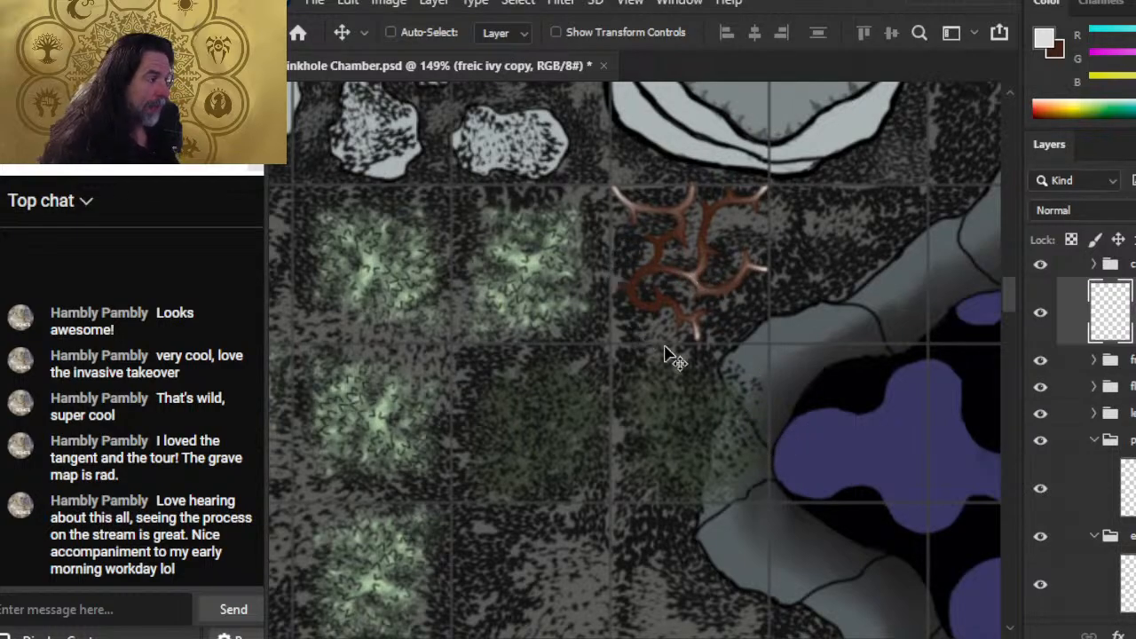
- Nudge the root texture up so it fits the grid square between the leafy patches and the pool's rim
{"action": "left_click_drag", "start_coordinate": [831, 343], "coordinate": [756, 422]}
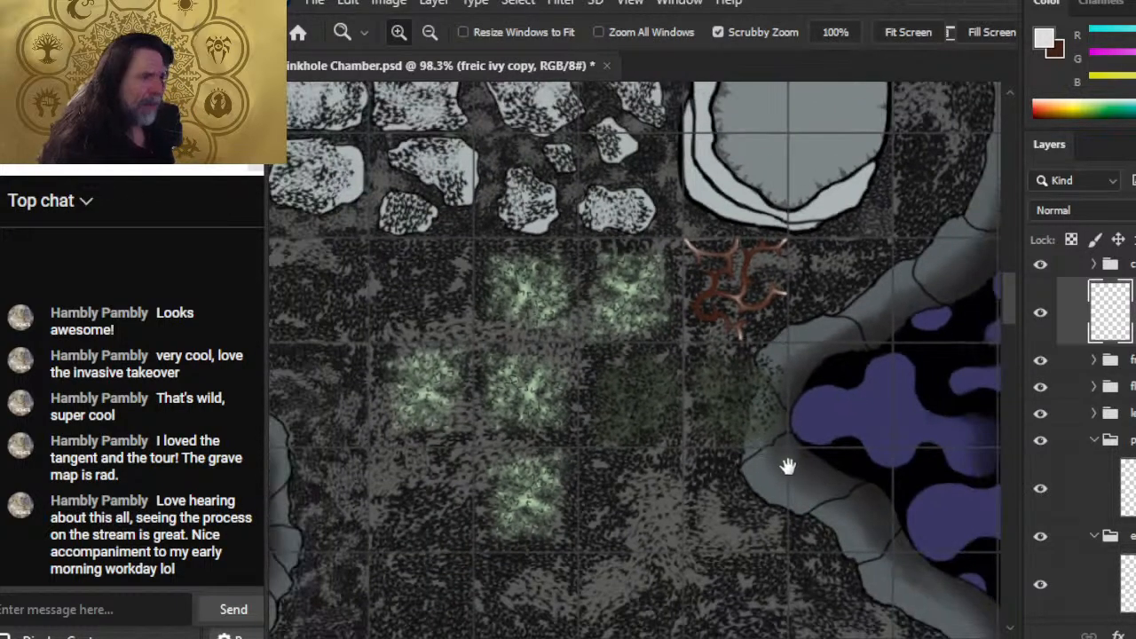
{"action": "left_click_drag", "start_coordinate": [840, 372], "coordinate": [742, 369]}
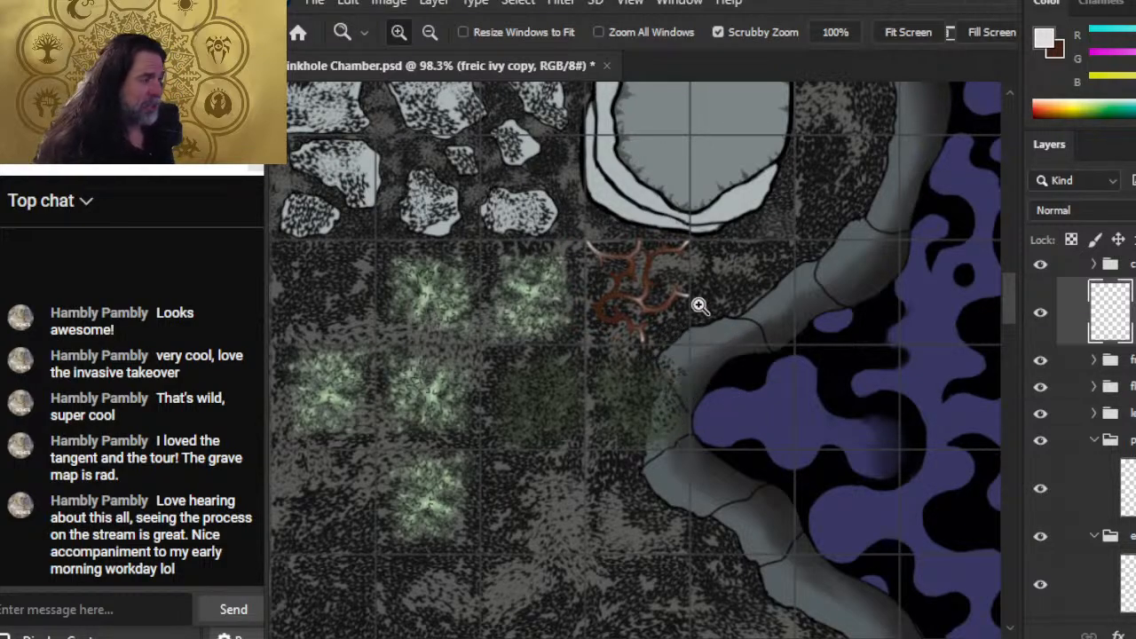
{"action": "left_click_drag", "start_coordinate": [705, 311], "coordinate": [730, 343]}
{"action": "key", "text": "Up"}
{"action": "key", "text": "Up"}
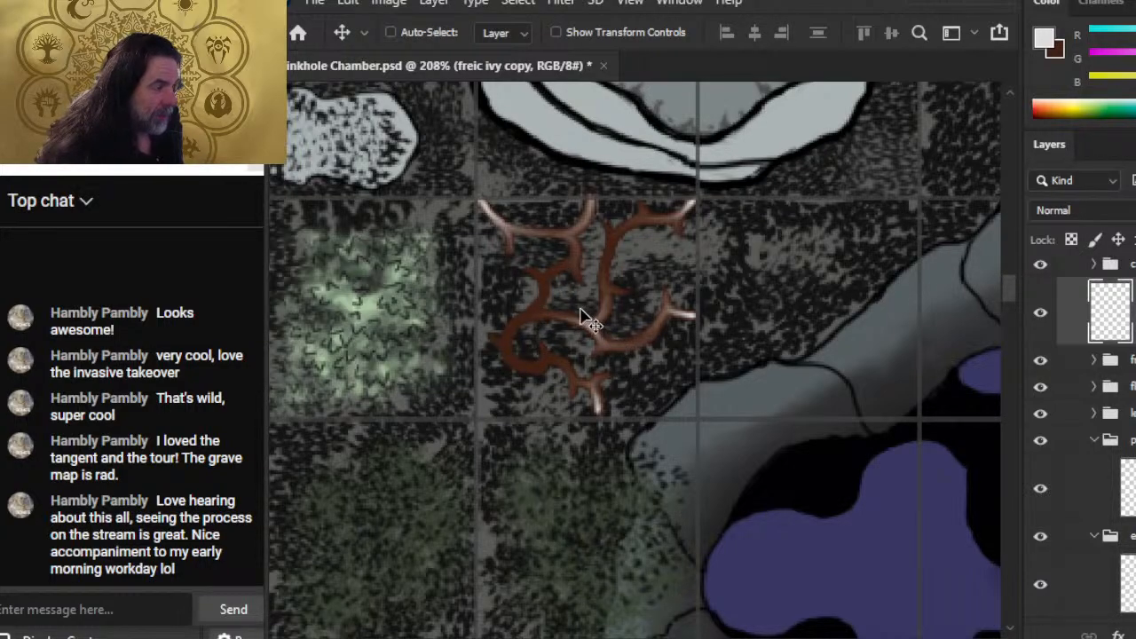
- Preview the root texture against the map at several zoom levels and delete the merged test copy
{"action": "key", "text": "z"}
{"action": "left_click_drag", "start_coordinate": [795, 412], "coordinate": [742, 413]}
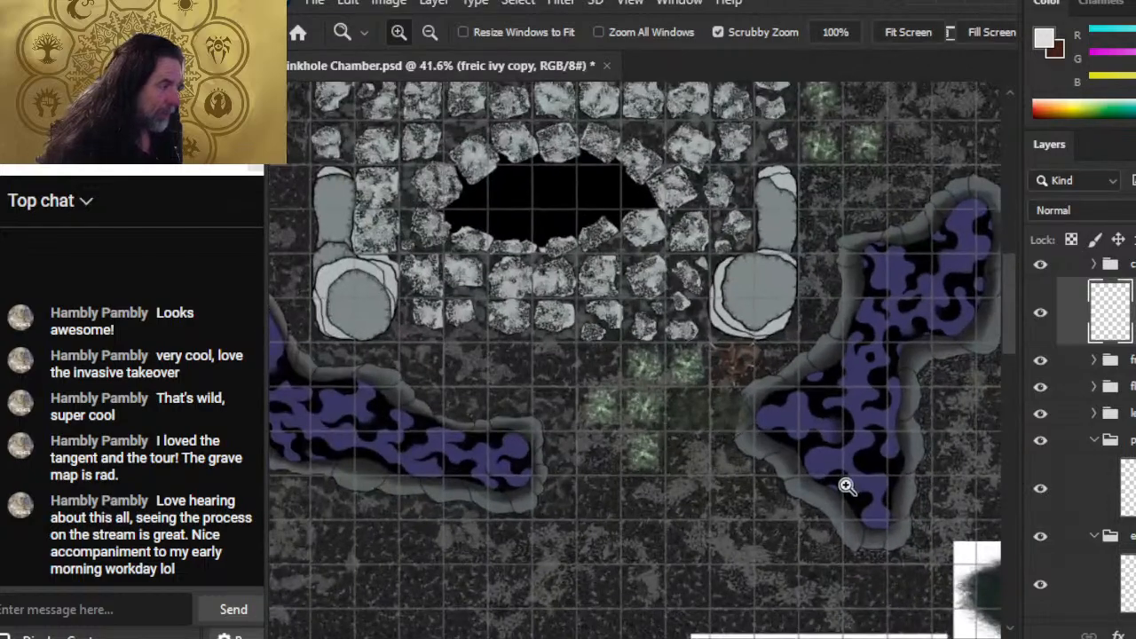
{"action": "left_click_drag", "start_coordinate": [857, 485], "coordinate": [737, 383]}
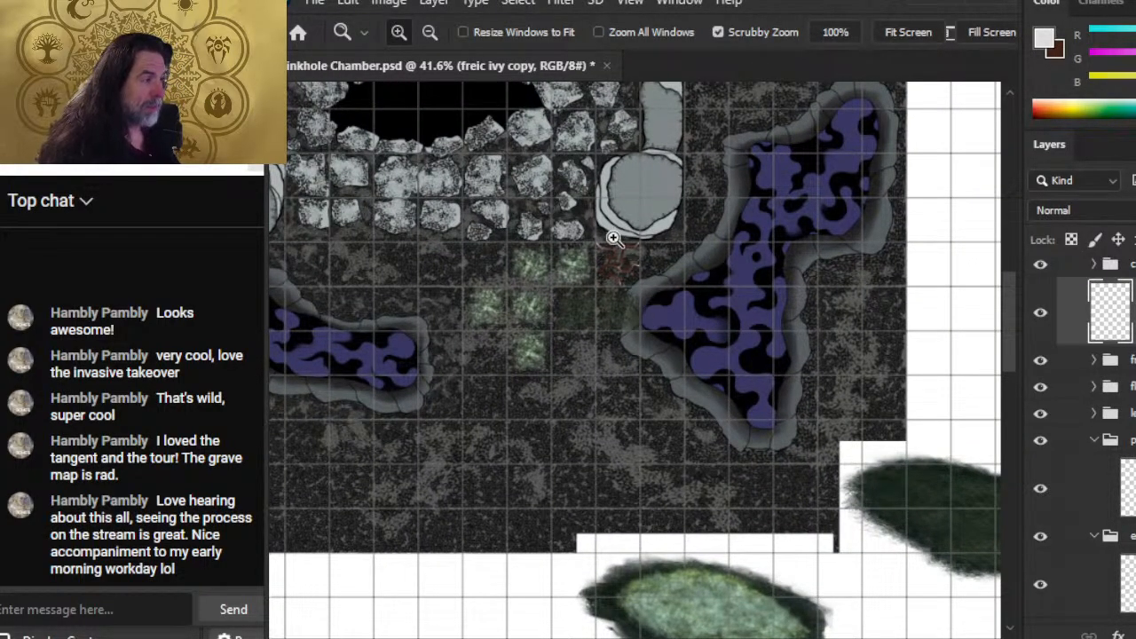
{"action": "left_click_drag", "start_coordinate": [613, 237], "coordinate": [680, 266]}
{"action": "left_click_drag", "start_coordinate": [634, 296], "coordinate": [687, 320]}
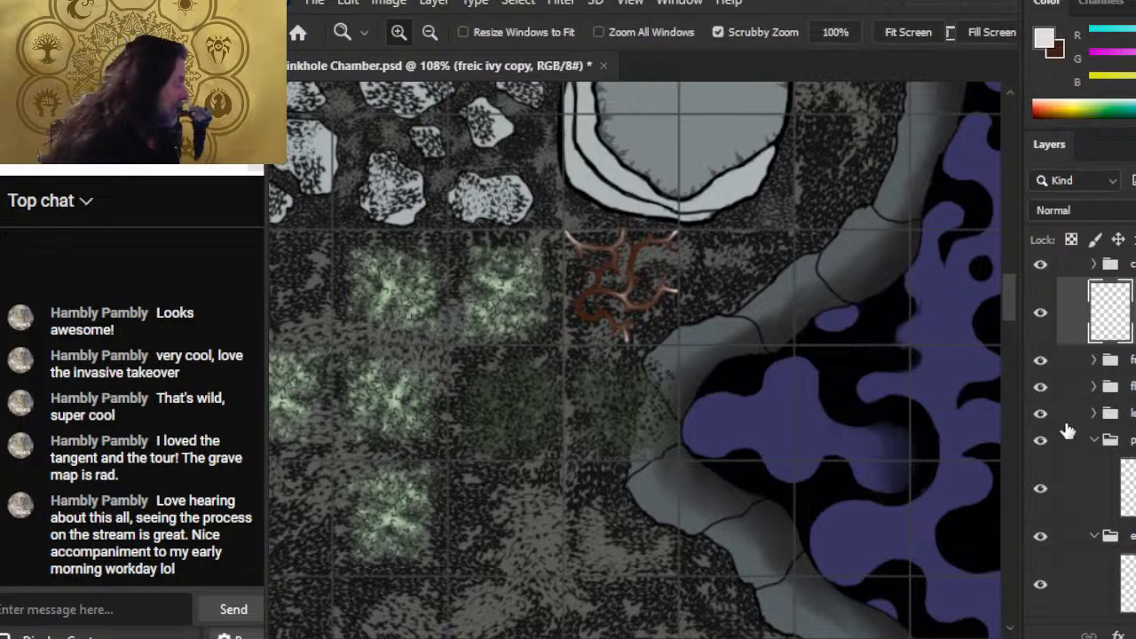
{"action": "key", "text": "Delete"}
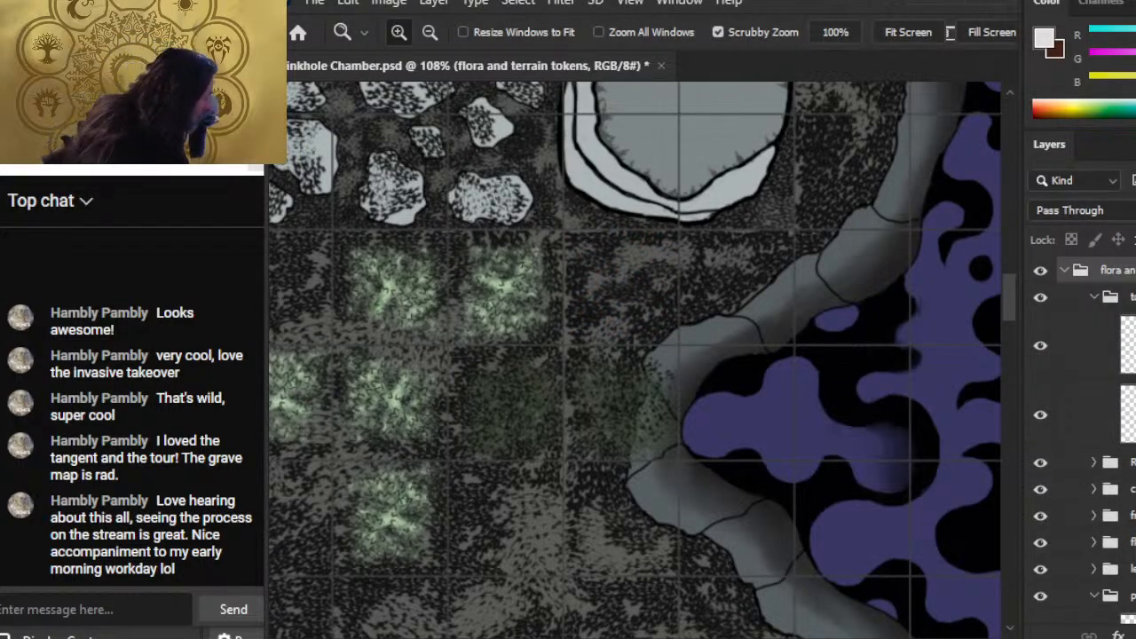
- Return to the root texture tile and add a new layer inside the tokens group
{"action": "left_click", "coordinate": [1094, 516]}
{"action": "left_click", "coordinate": [1124, 543]}
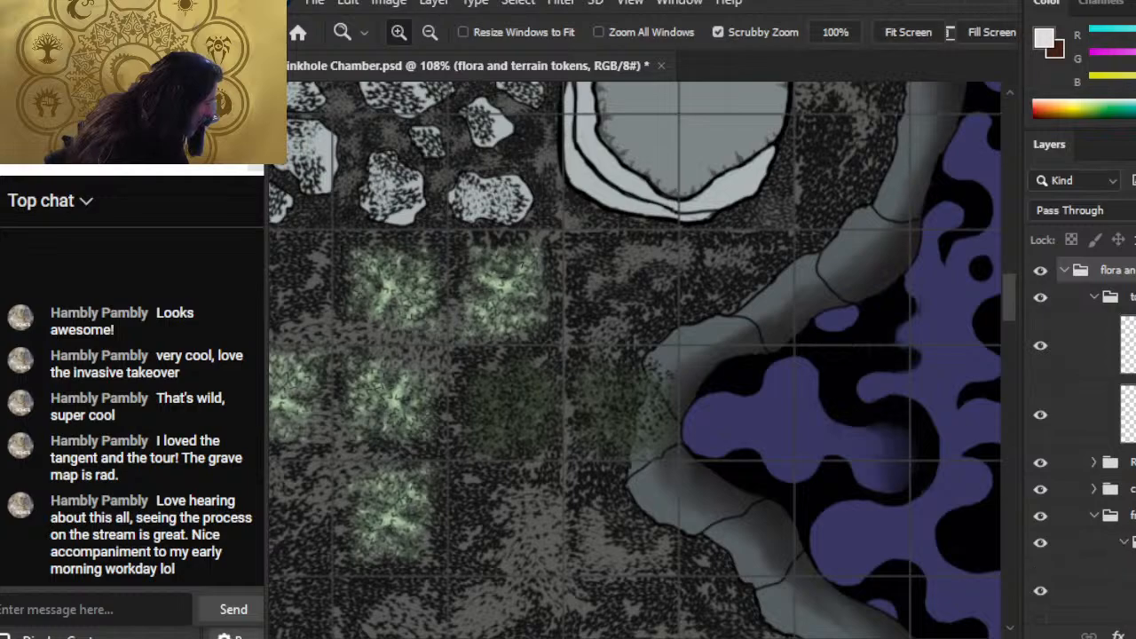
{"action": "left_click", "coordinate": [1129, 589]}
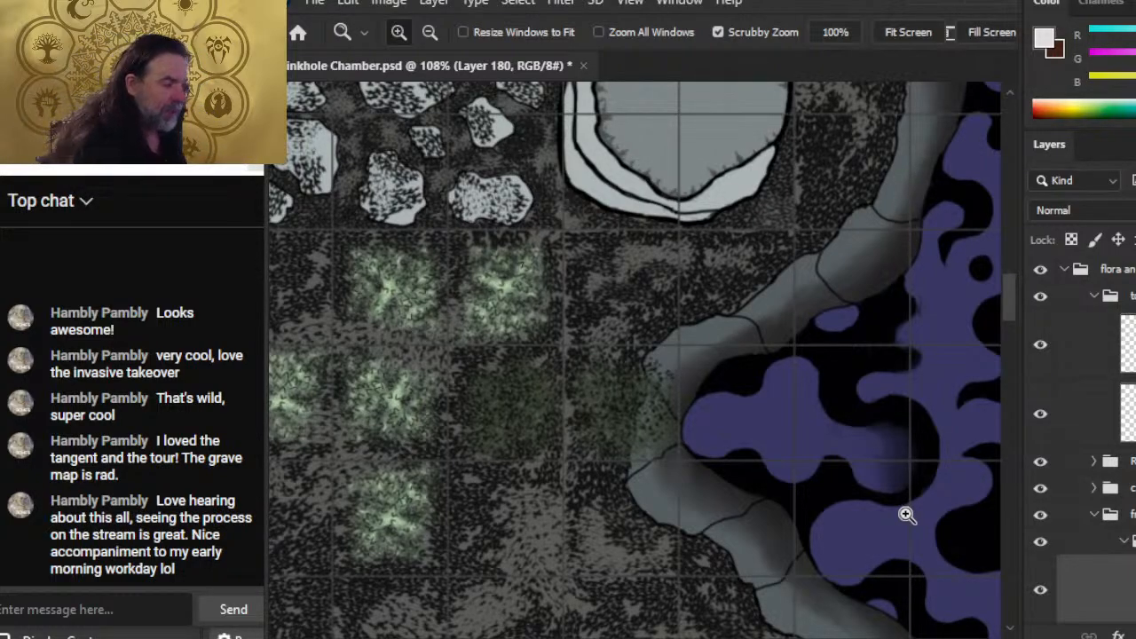
{"action": "left_click_drag", "start_coordinate": [838, 428], "coordinate": [672, 419]}
{"action": "left_click_drag", "start_coordinate": [837, 489], "coordinate": [535, 252]}
{"action": "left_click_drag", "start_coordinate": [620, 402], "coordinate": [723, 455]}
{"action": "left_click", "coordinate": [1126, 343]}
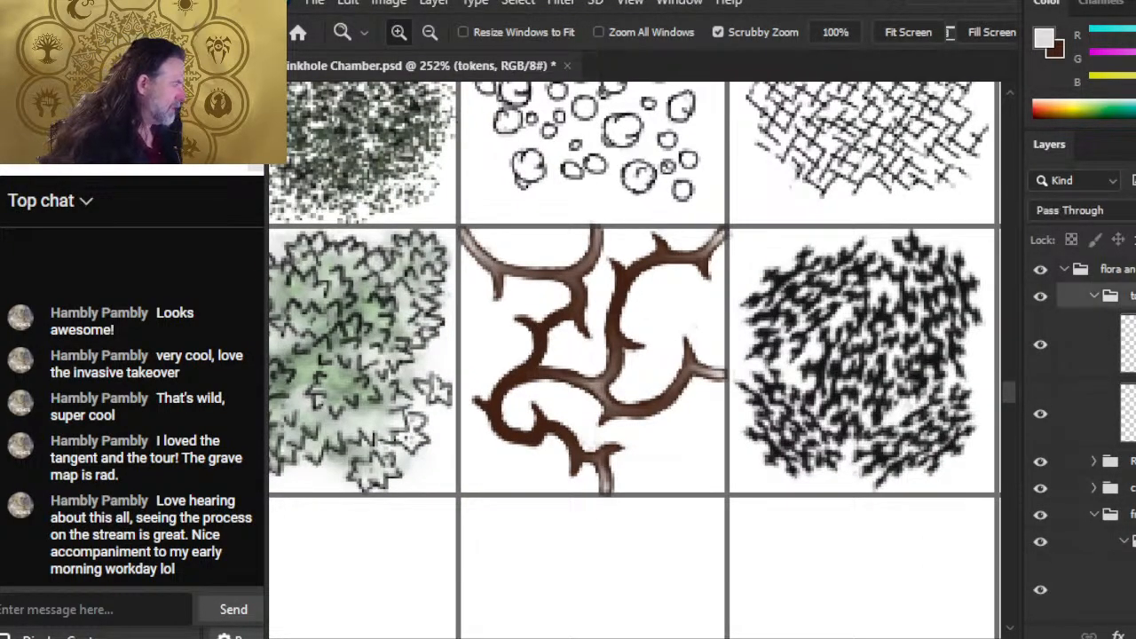
{"action": "left_click", "coordinate": [1135, 636]}
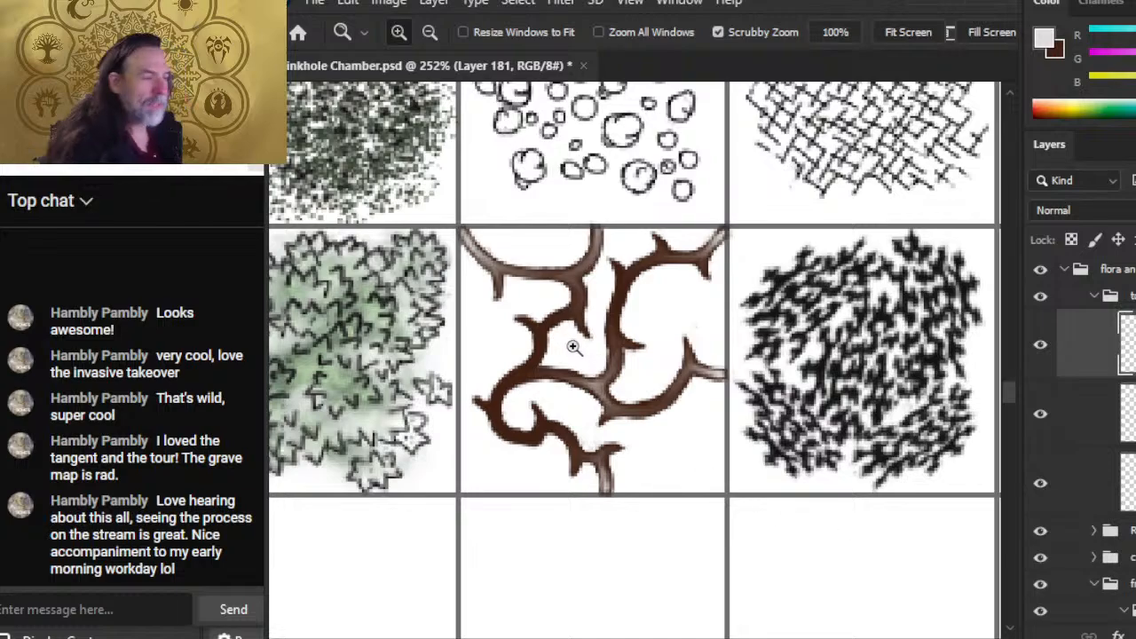
- Dab light grey 2 px highlight spots along the roots on the left bends, lower curl, central branch and lower fork
{"action": "left_click_drag", "start_coordinate": [575, 347], "coordinate": [614, 341]}
{"action": "key", "text": "b"}
{"action": "left_click_drag", "start_coordinate": [551, 300], "coordinate": [542, 307]}
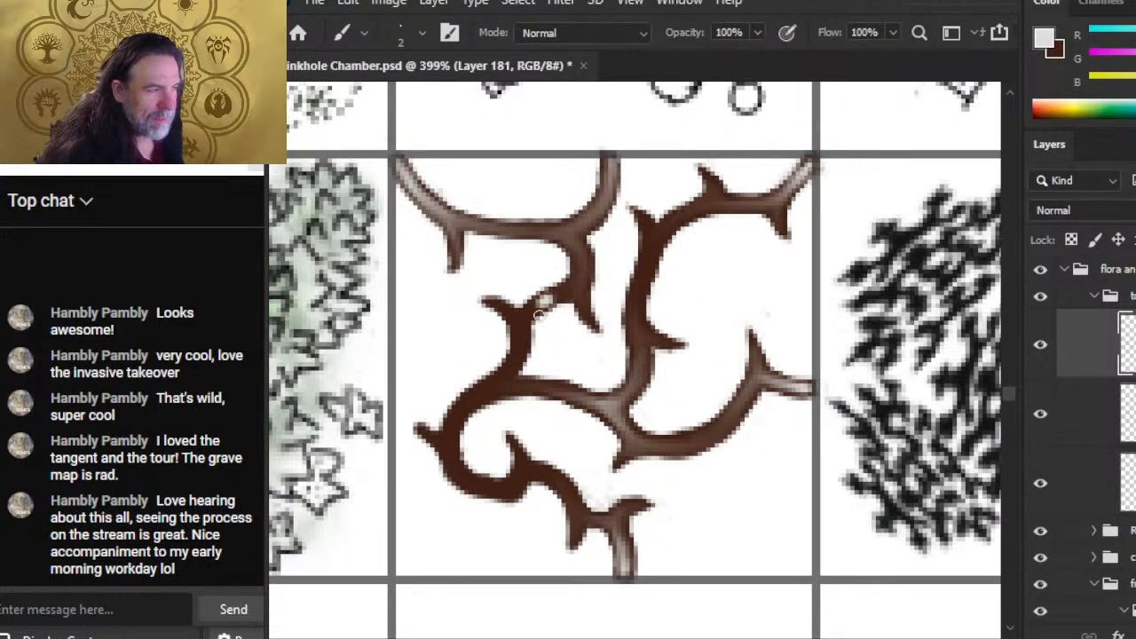
{"action": "left_click_drag", "start_coordinate": [478, 402], "coordinate": [474, 405]}
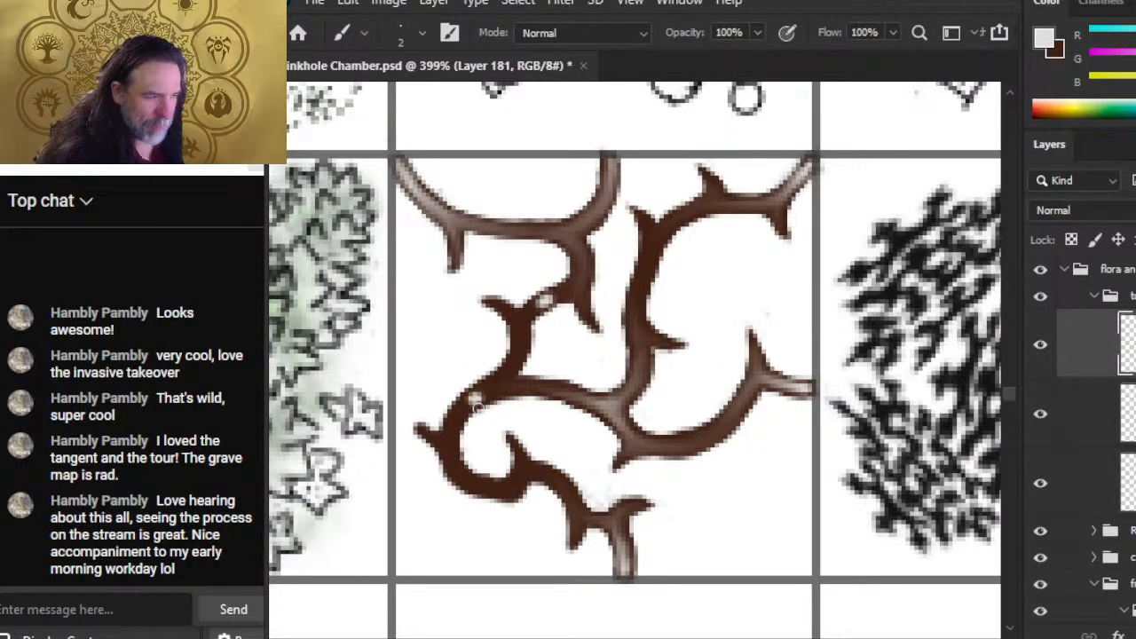
{"action": "left_click", "coordinate": [508, 488]}
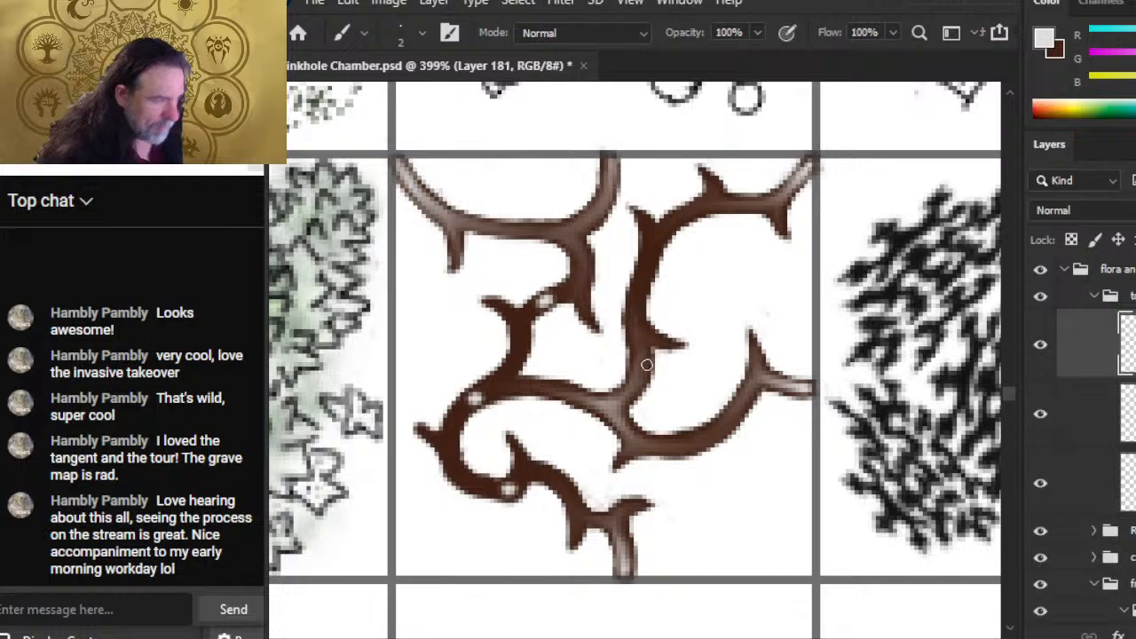
{"action": "left_click", "coordinate": [641, 339]}
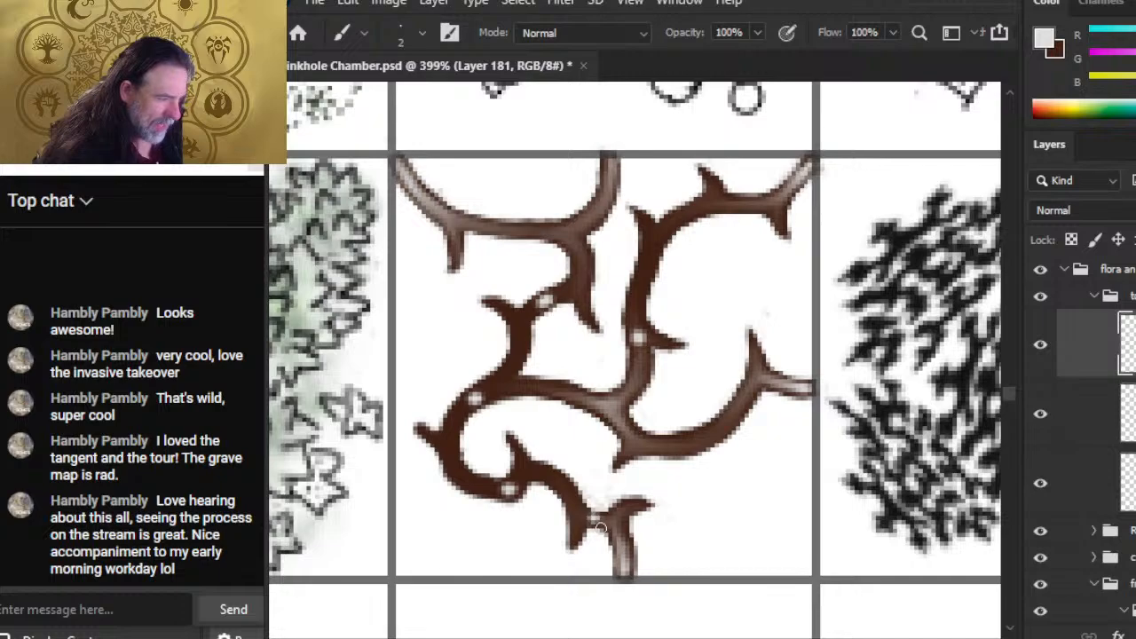
{"action": "key", "text": "e"}
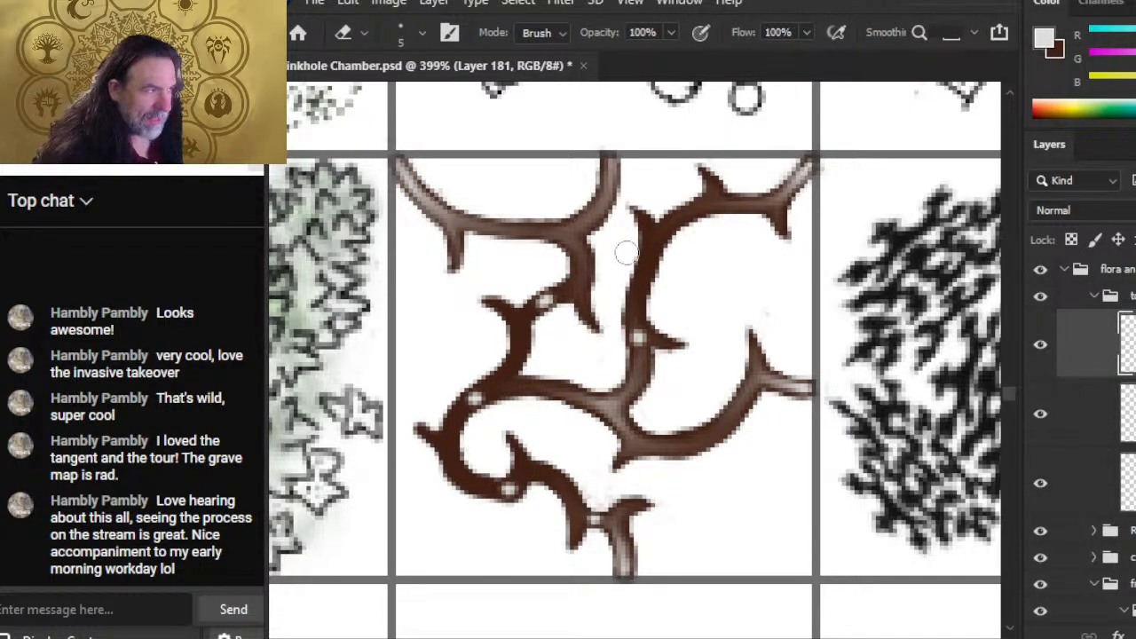
- Paint light highlights on the left branch's thorn and the upper-left branch's hanging thorn, smudging each with the 3 px Smudge tool
{"action": "key", "text": "b"}
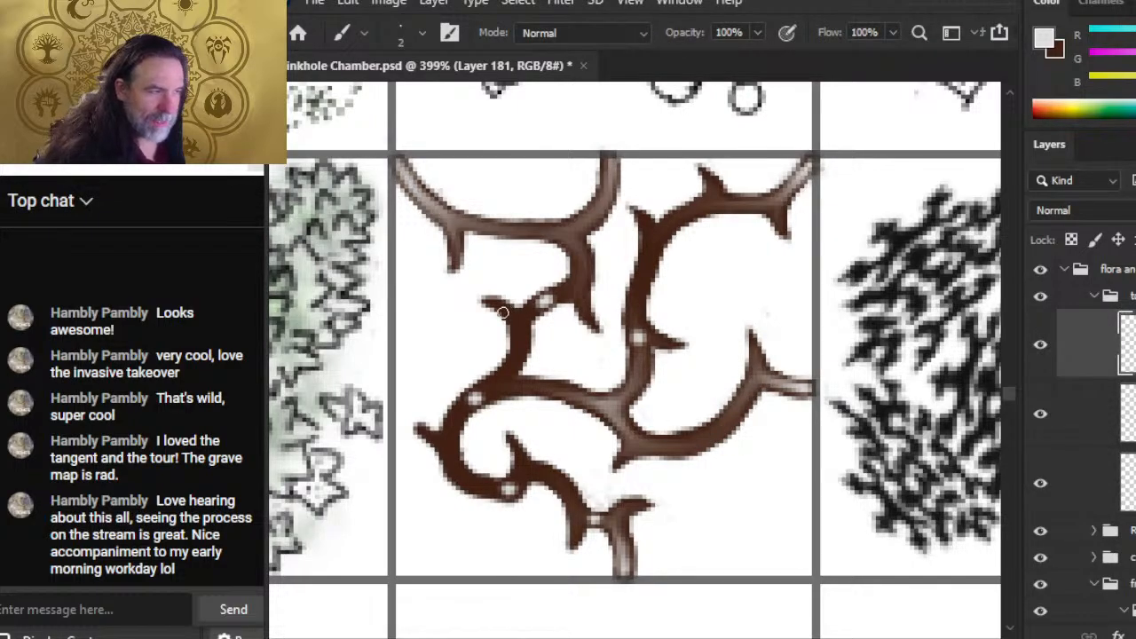
{"action": "key", "text": "r"}
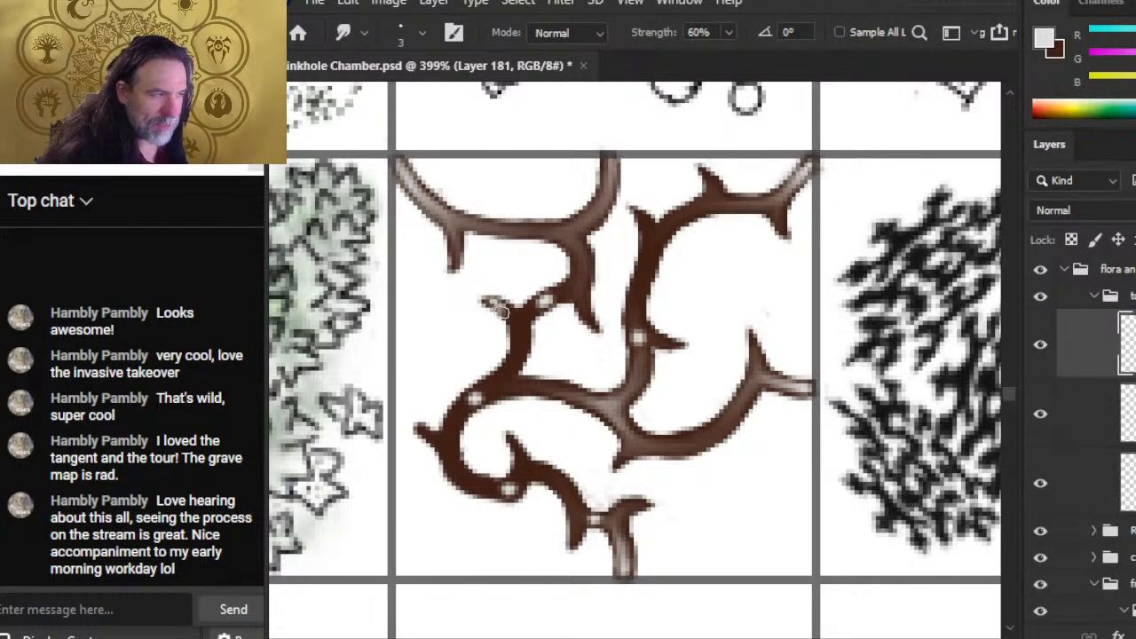
{"action": "mouse_move", "coordinate": [491, 308]}
{"action": "left_mouse_down"}
{"action": "mouse_move", "coordinate": [511, 322]}
{"action": "mouse_move", "coordinate": [498, 315]}
{"action": "left_mouse_up"}
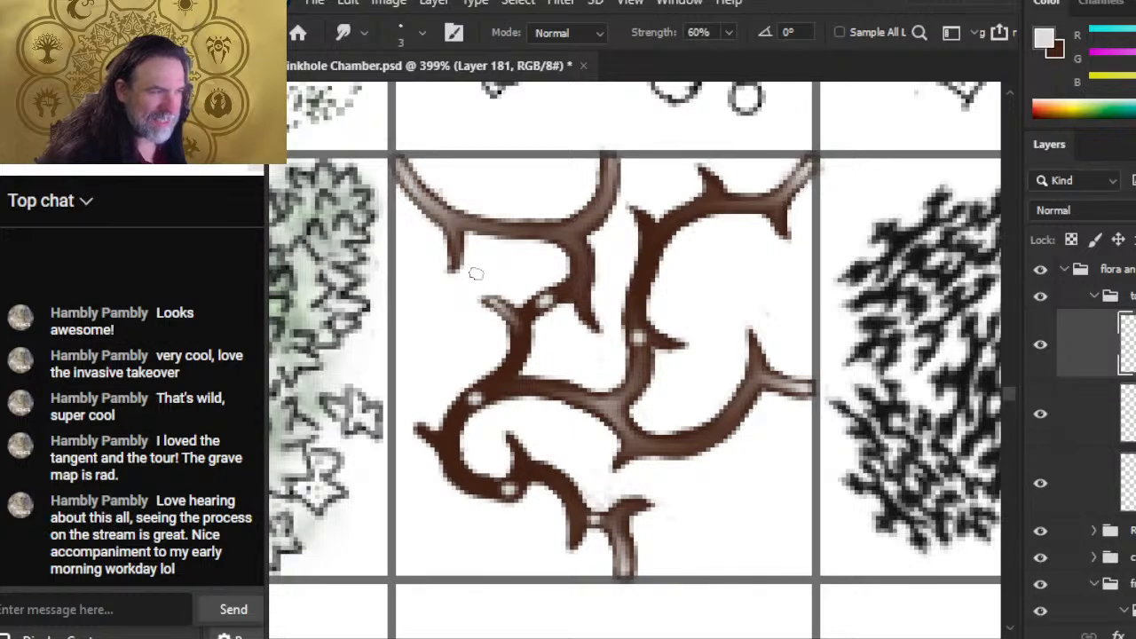
{"action": "key", "text": "b"}
{"action": "key", "text": "r"}
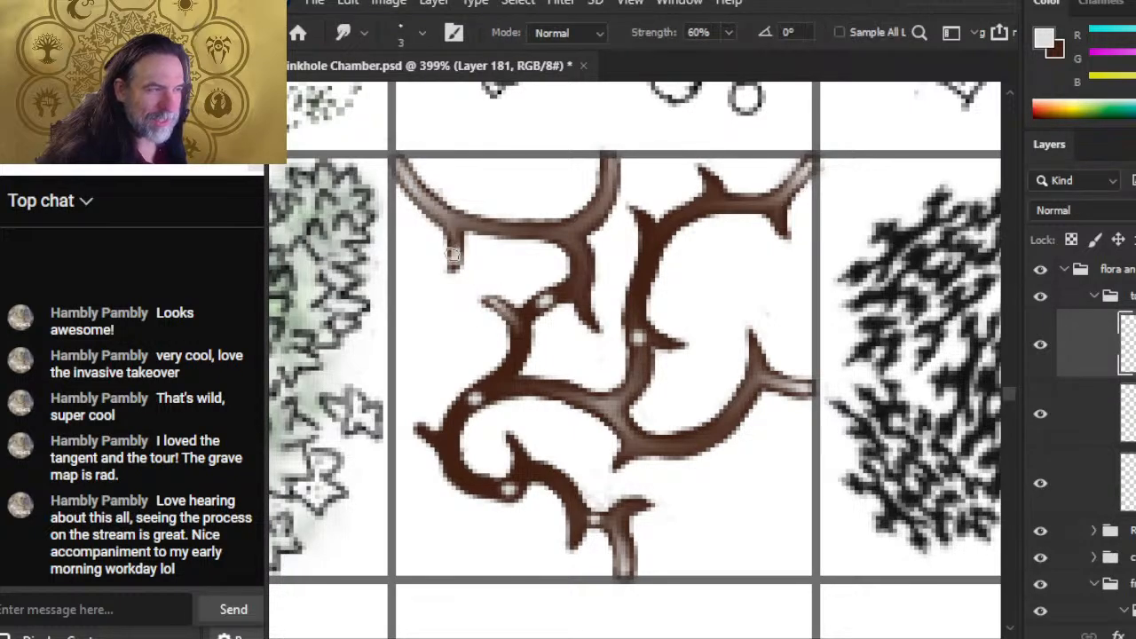
{"action": "left_click_drag", "start_coordinate": [453, 252], "coordinate": [459, 270]}
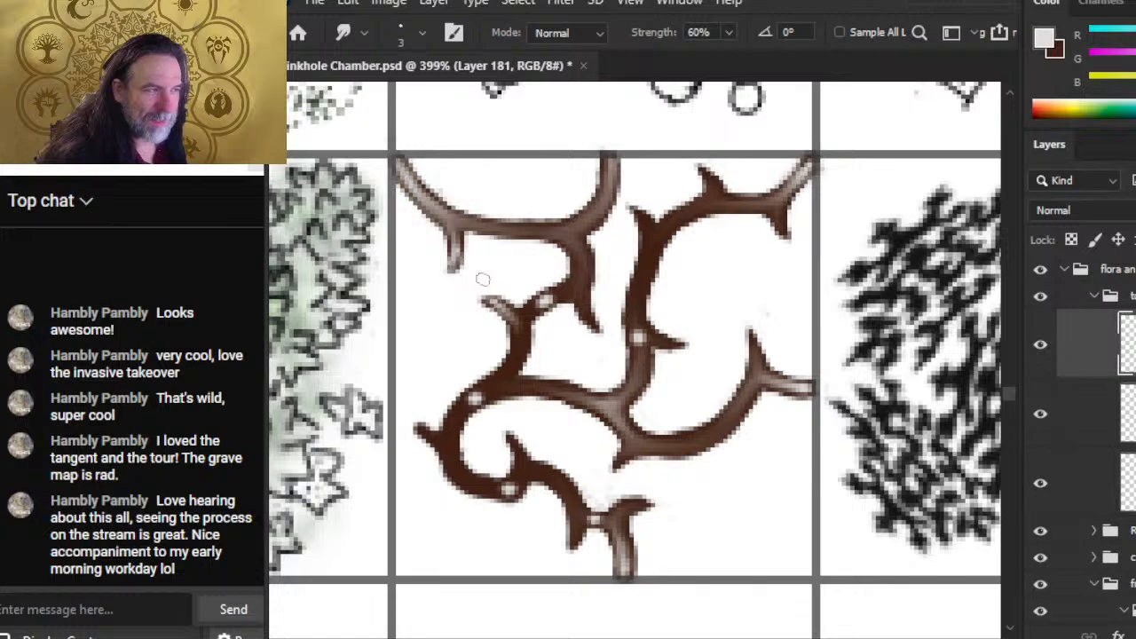
- Highlight and smudge the thorn below the upper junction and the central branch's side thorn, blending the spot at its base
{"action": "key", "text": "b"}
{"action": "key", "text": "r"}
{"action": "left_click_drag", "start_coordinate": [593, 325], "coordinate": [581, 287]}
{"action": "key", "text": "b"}
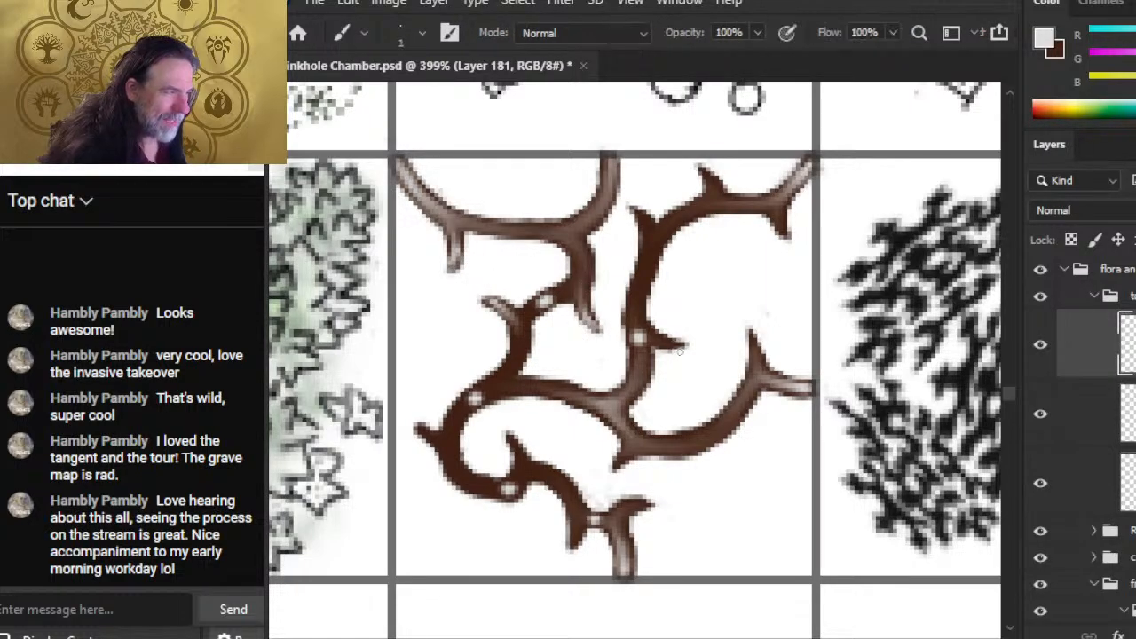
{"action": "key", "text": "r"}
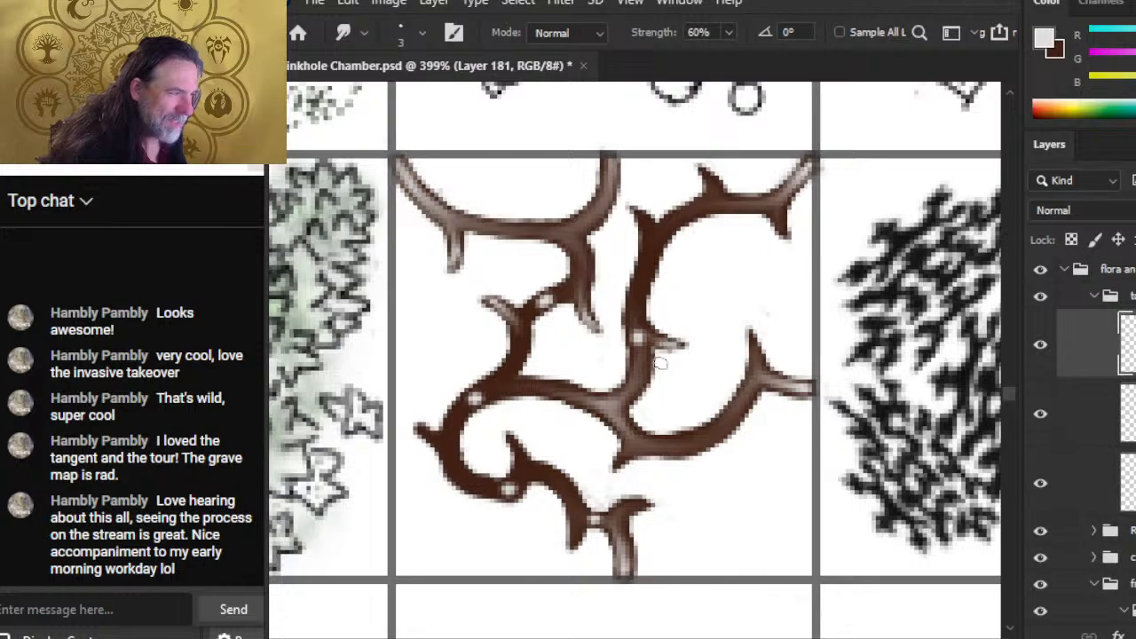
{"action": "mouse_move", "coordinate": [640, 337]}
{"action": "left_mouse_down"}
{"action": "mouse_move", "coordinate": [660, 339]}
{"action": "mouse_move", "coordinate": [640, 321]}
{"action": "left_mouse_up"}
{"action": "key", "text": "b"}
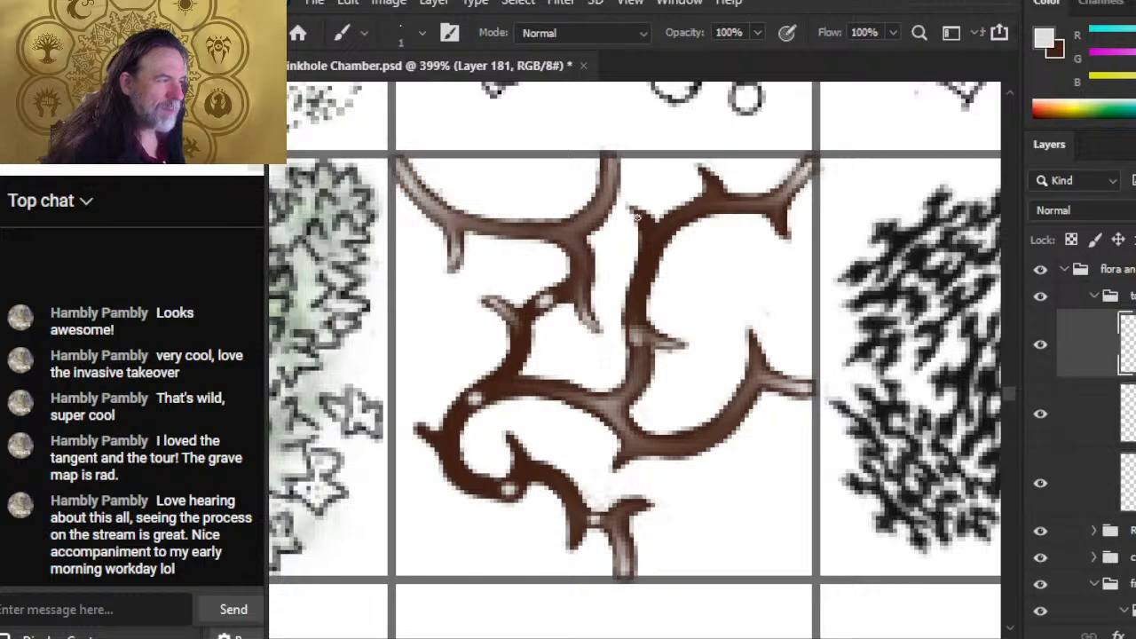
- Smudge the highlight on the thorn atop the central branch, then highlight and smudge the upward thorn on the upper-right branch
{"action": "key", "text": "r"}
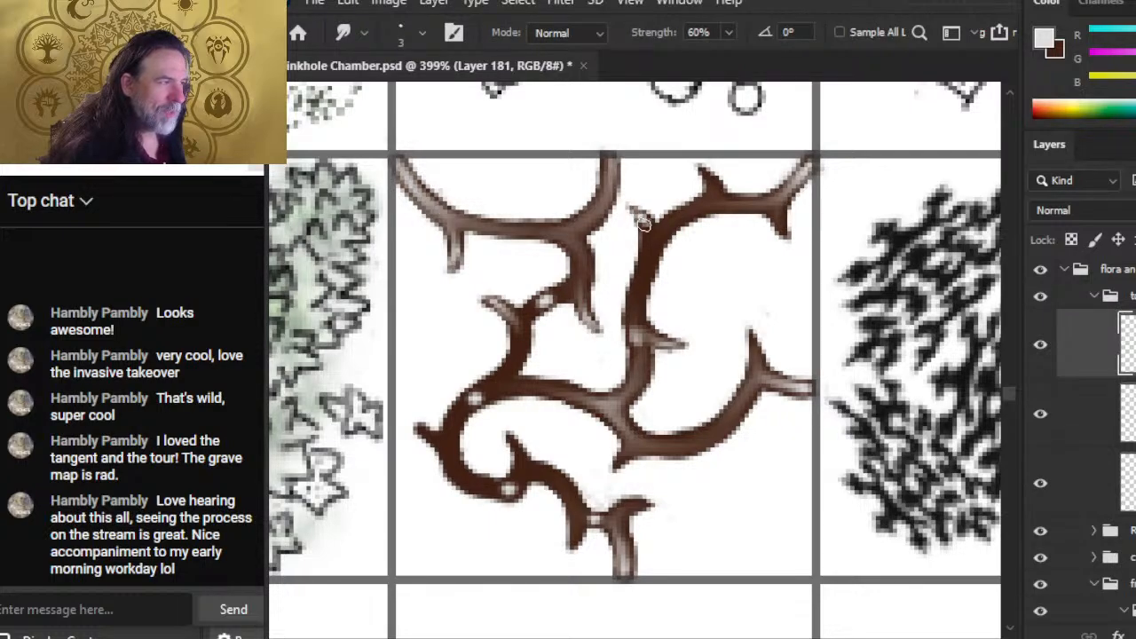
{"action": "mouse_move", "coordinate": [645, 222]}
{"action": "left_mouse_down"}
{"action": "mouse_move", "coordinate": [651, 247]}
{"action": "mouse_move", "coordinate": [638, 244]}
{"action": "mouse_move", "coordinate": [653, 253]}
{"action": "left_mouse_up"}
{"action": "key", "text": "b"}
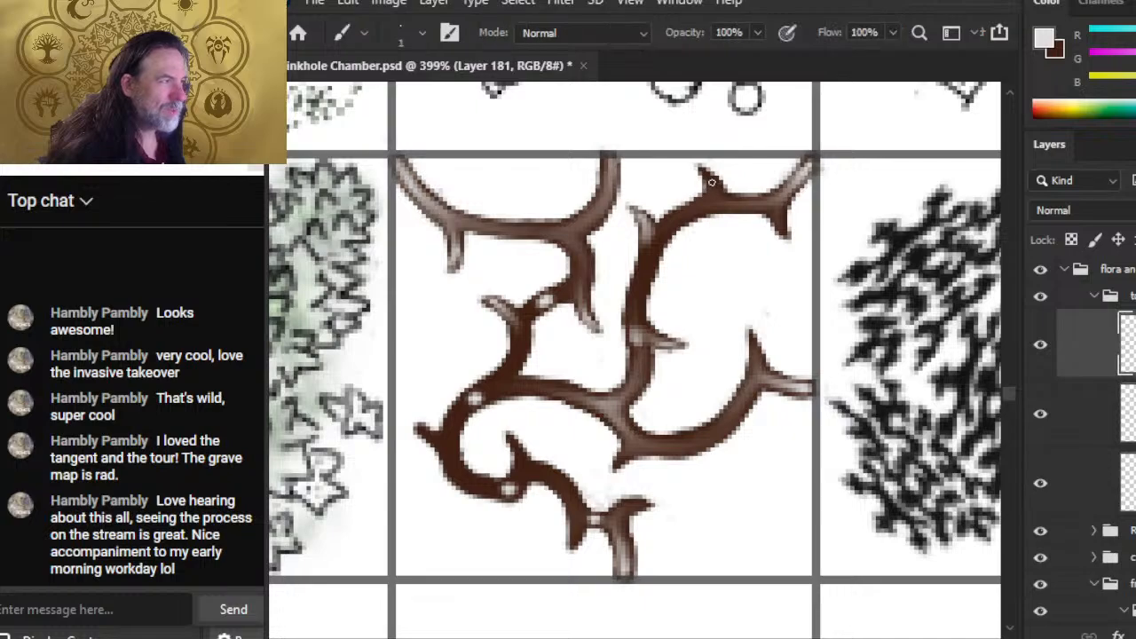
{"action": "key", "text": "r"}
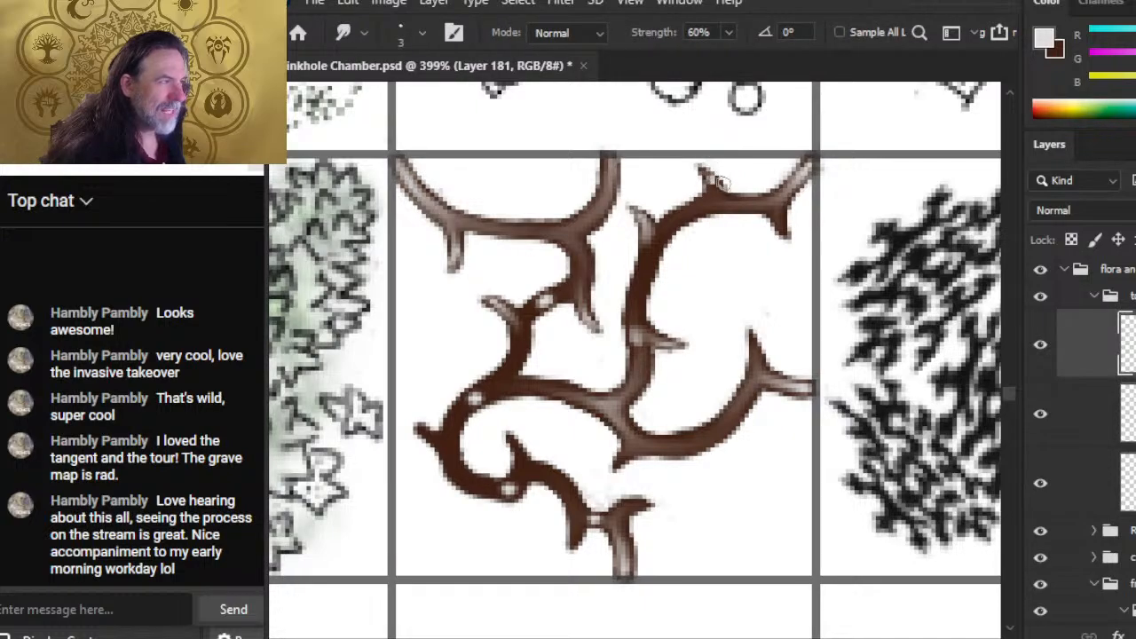
{"action": "key", "text": "b"}
{"action": "key", "text": "r"}
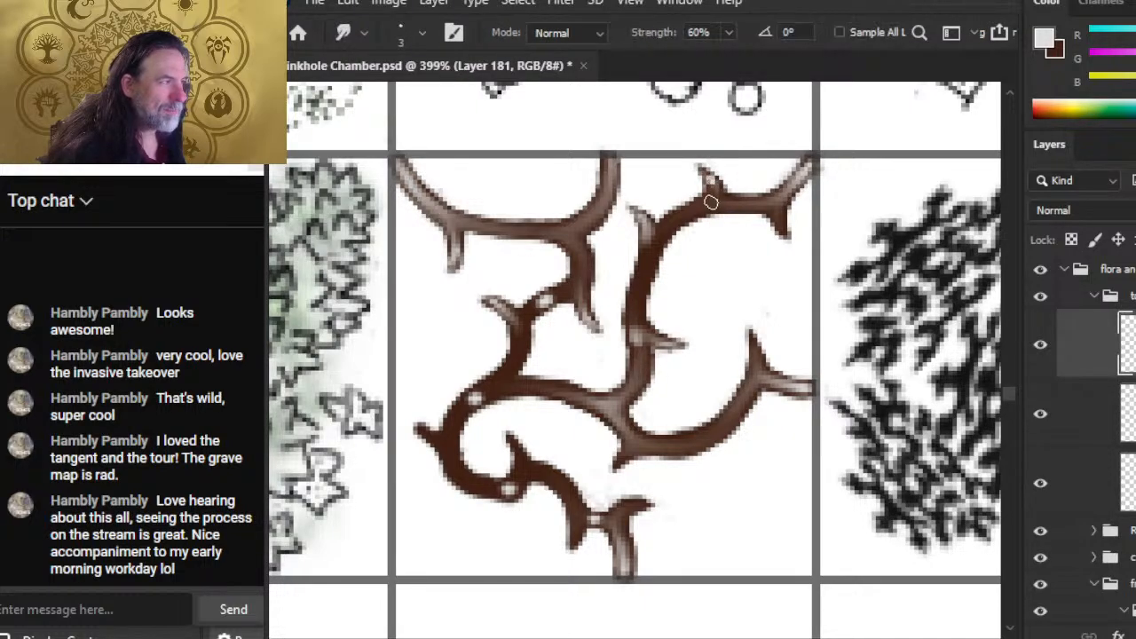
{"action": "left_click_drag", "start_coordinate": [713, 189], "coordinate": [705, 178]}
- Paint and smudge a light highlight on the upper-right branch's hanging thorn, and rework the highlight on its upward thorn
{"action": "key", "text": "b"}
{"action": "key", "text": "r"}
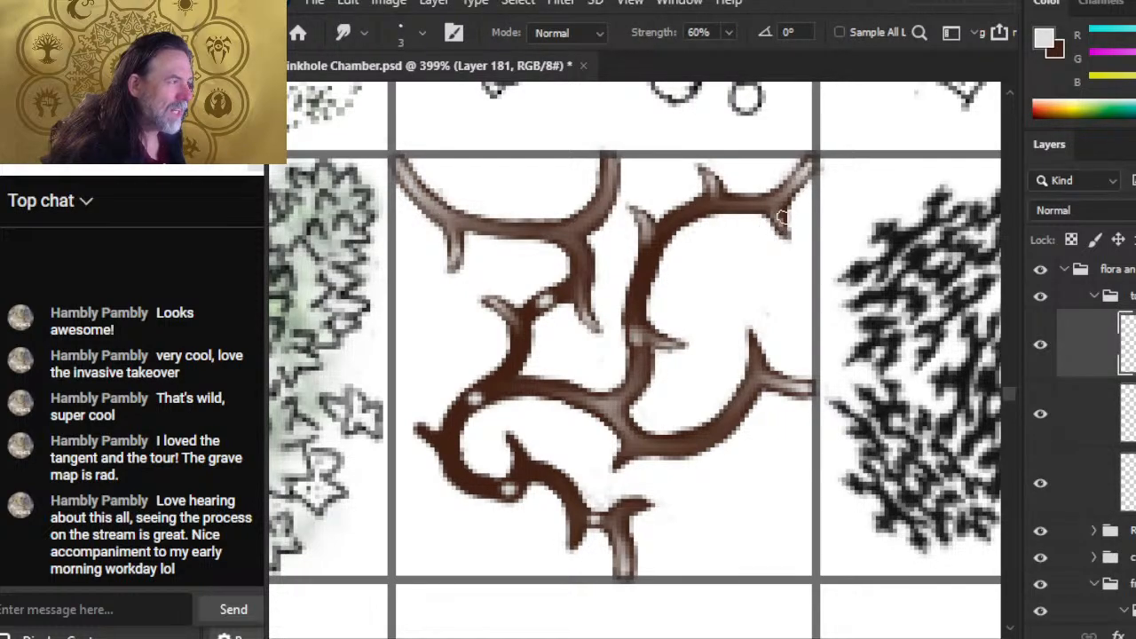
{"action": "key", "text": "b"}
{"action": "left_click", "coordinate": [715, 185]}
{"action": "key", "text": "r"}
{"action": "left_click_drag", "start_coordinate": [715, 189], "coordinate": [705, 173]}
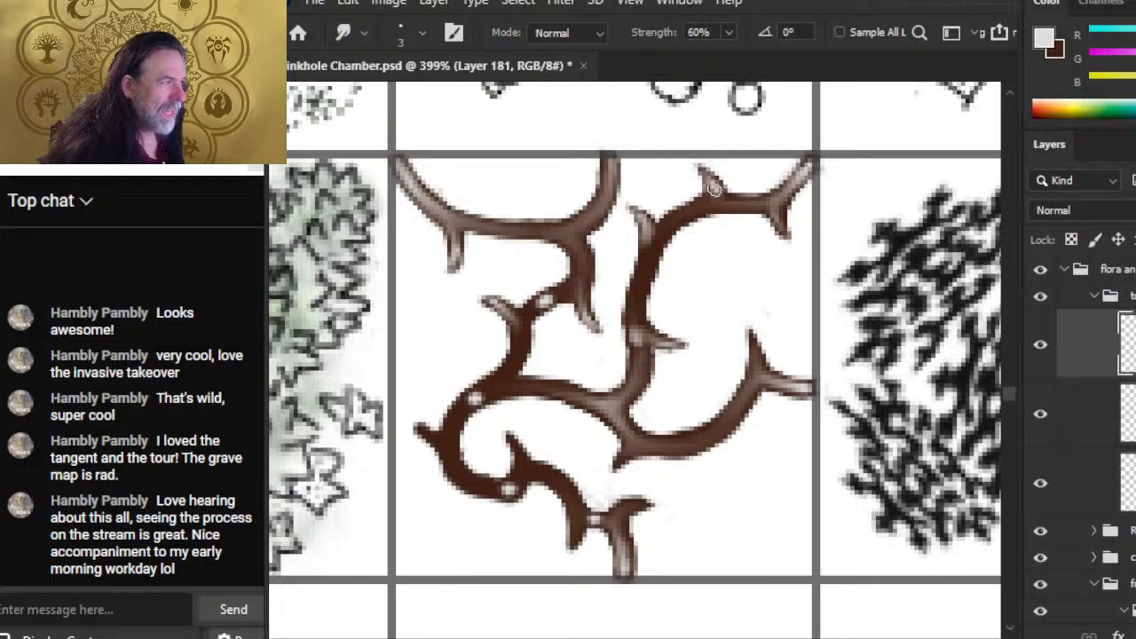
{"action": "key", "text": "b"}
{"action": "left_click_drag", "start_coordinate": [779, 217], "coordinate": [790, 231]}
{"action": "key", "text": "r"}
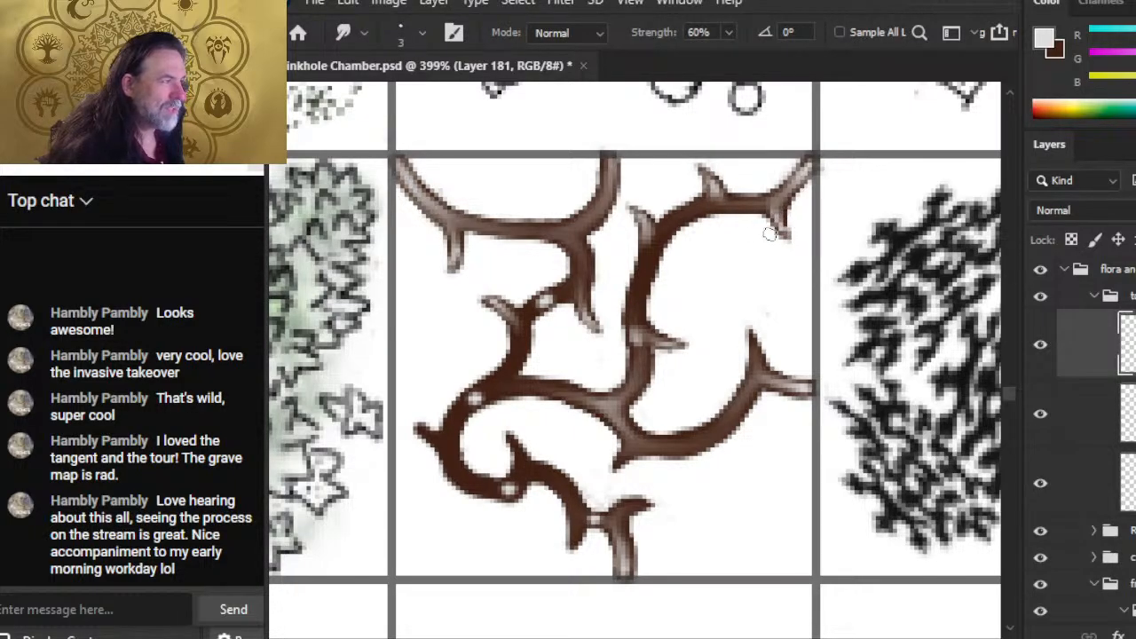
- Touch up and smudge the highlights on the thorn below the upper junction and the left branch's thorn
{"action": "key", "text": "b"}
{"action": "left_click_drag", "start_coordinate": [575, 308], "coordinate": [584, 312]}
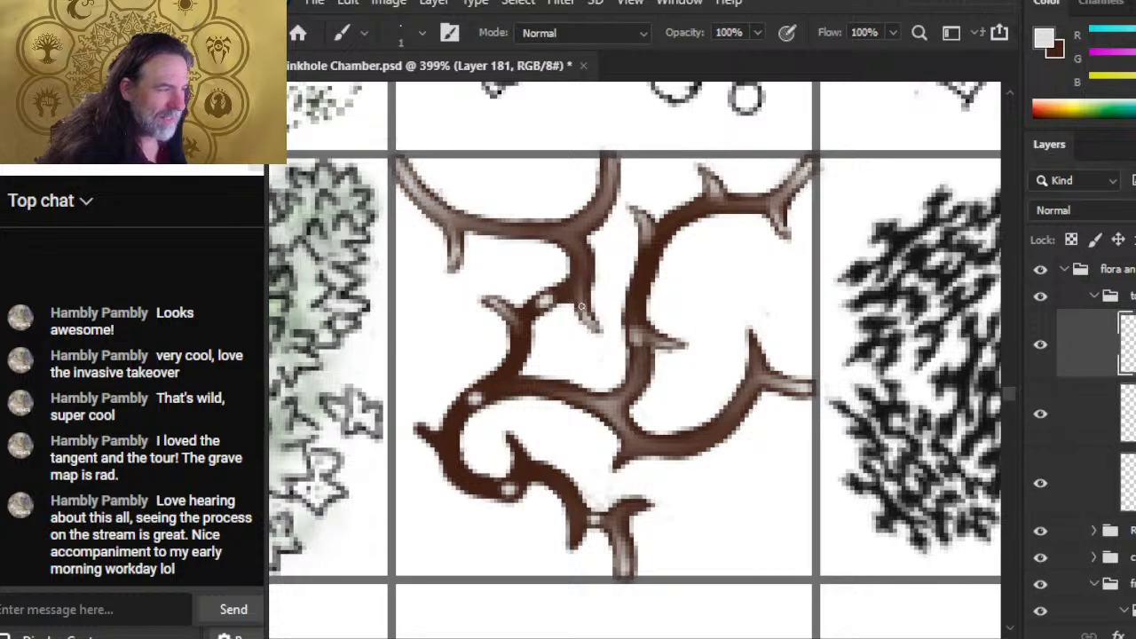
{"action": "key", "text": "r"}
{"action": "key", "text": "b"}
{"action": "key", "text": "r"}
{"action": "mouse_move", "coordinate": [500, 311]}
{"action": "left_mouse_down"}
{"action": "mouse_move", "coordinate": [488, 300]}
{"action": "mouse_move", "coordinate": [519, 324]}
{"action": "left_mouse_up"}
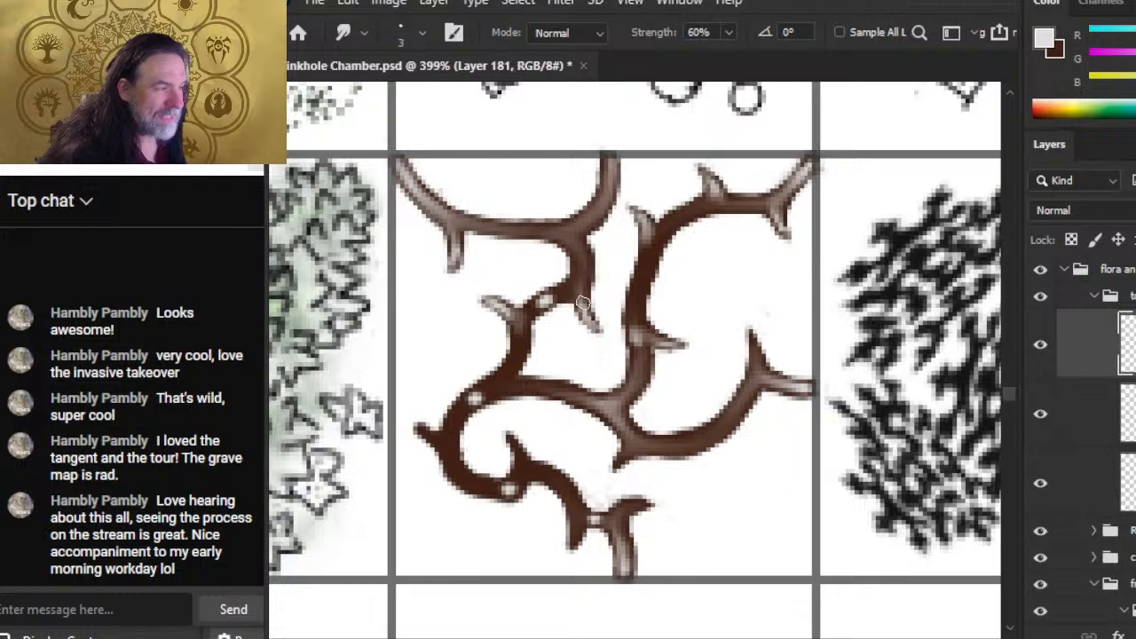
- Paint a 1 px light highlight on the far-left thorn and smudge it into the root
{"action": "key", "text": "b"}
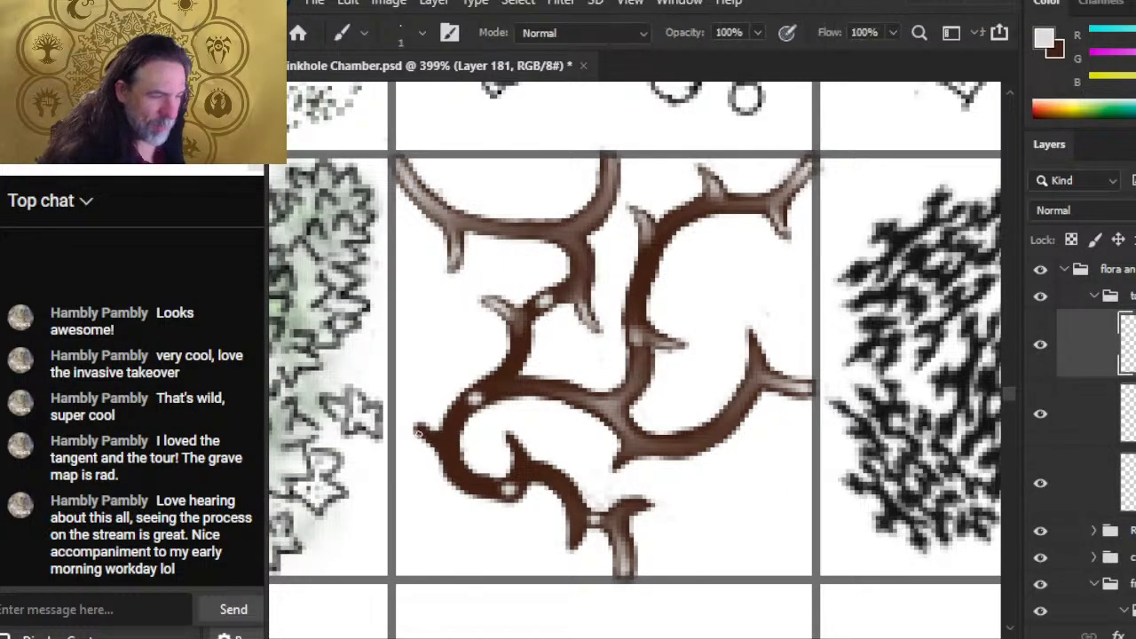
{"action": "key", "text": "r"}
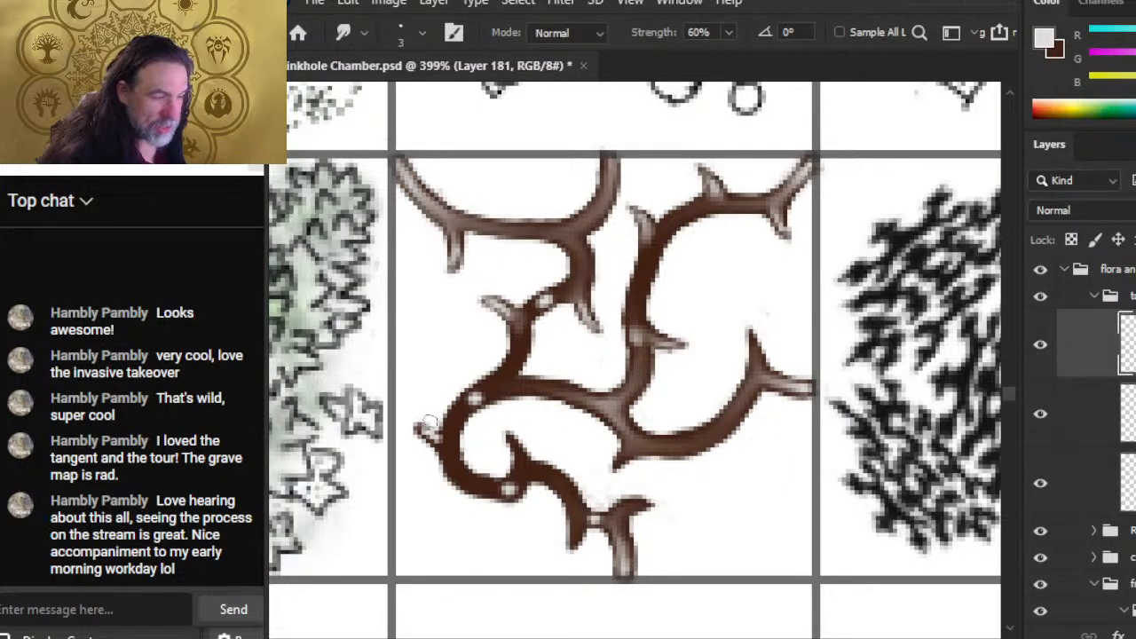
{"action": "key", "text": "b"}
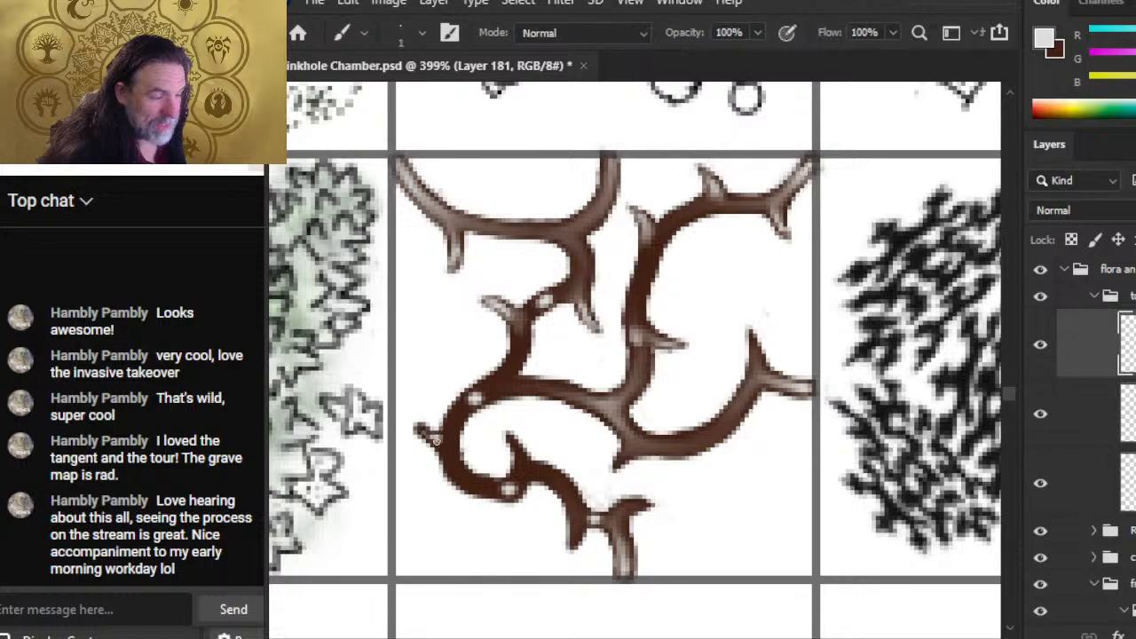
{"action": "left_click_drag", "start_coordinate": [429, 435], "coordinate": [441, 438]}
{"action": "key", "text": "e"}
{"action": "key", "text": "r"}
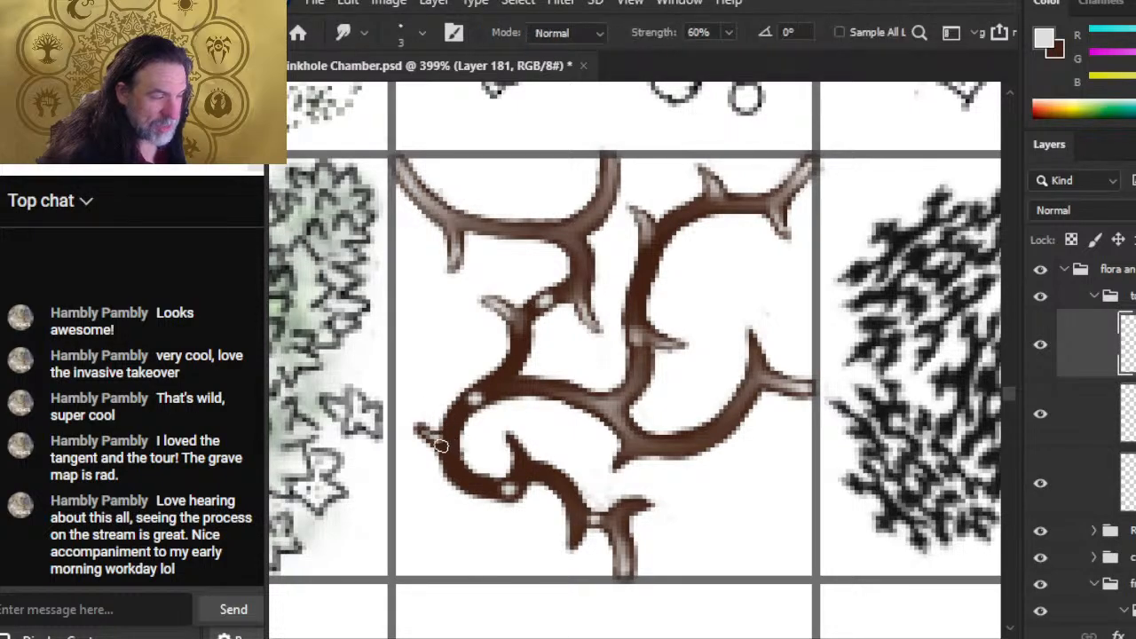
- Compare the roots with the floret and highlight layers hidden and shown, and return to Layer 181
{"action": "left_click", "coordinate": [1074, 413]}
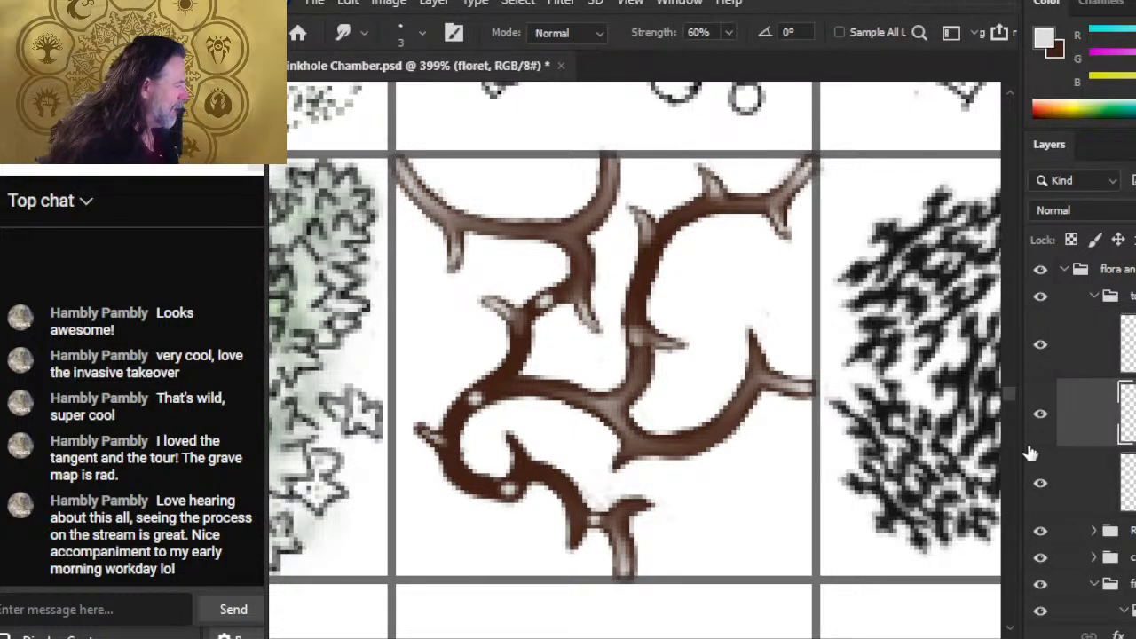
{"action": "key", "text": "e"}
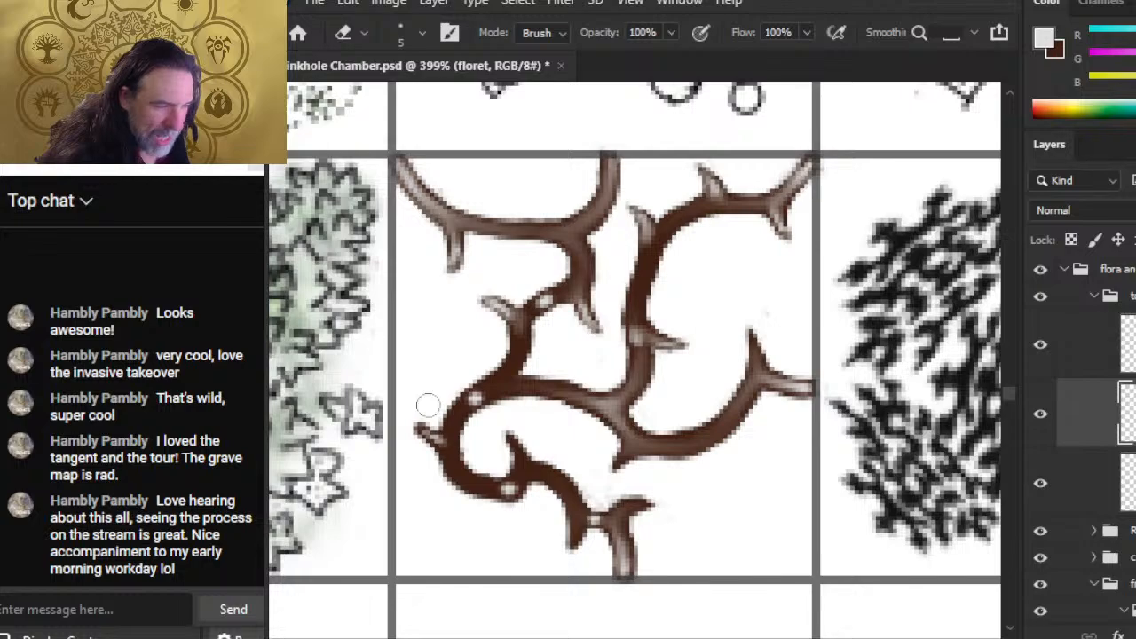
{"action": "left_click", "coordinate": [1124, 501]}
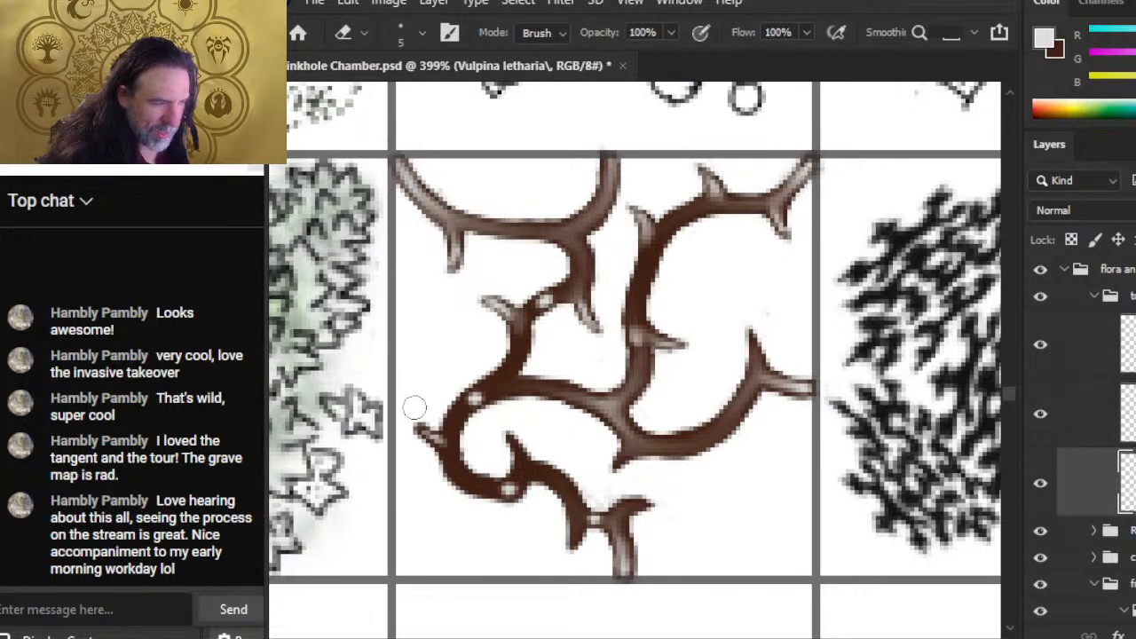
{"action": "left_click", "coordinate": [1126, 419]}
{"action": "left_click", "coordinate": [1040, 421]}
{"action": "left_click", "coordinate": [1043, 419]}
{"action": "left_click", "coordinate": [1041, 346]}
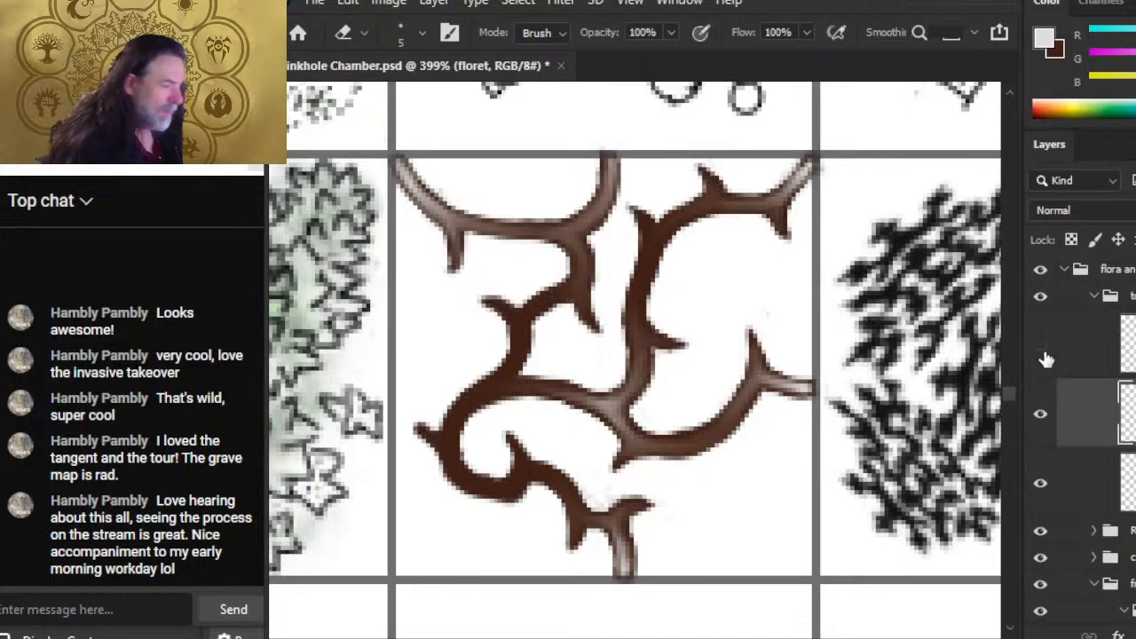
{"action": "left_click", "coordinate": [1040, 345]}
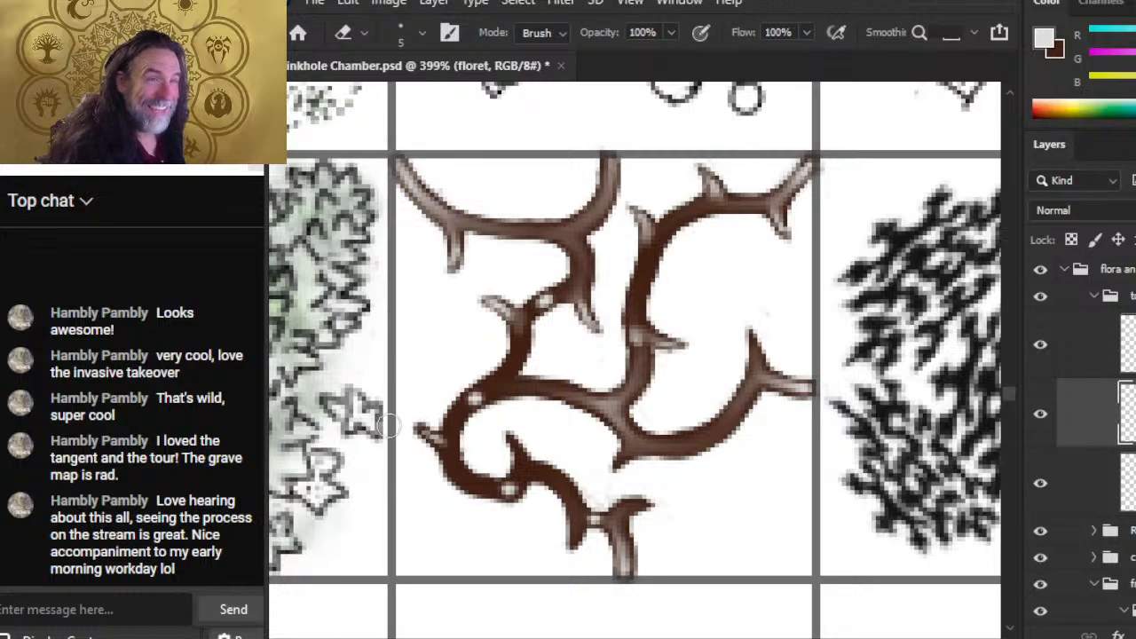
{"action": "left_click", "coordinate": [1043, 348]}
{"action": "left_click", "coordinate": [1042, 349]}
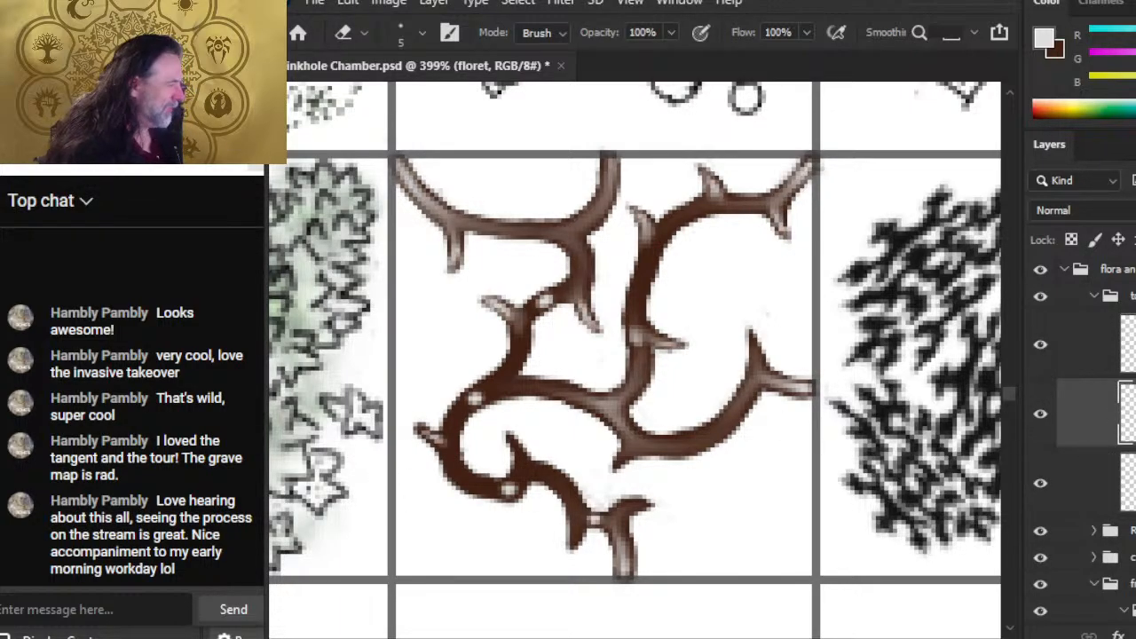
{"action": "left_click", "coordinate": [1127, 351]}
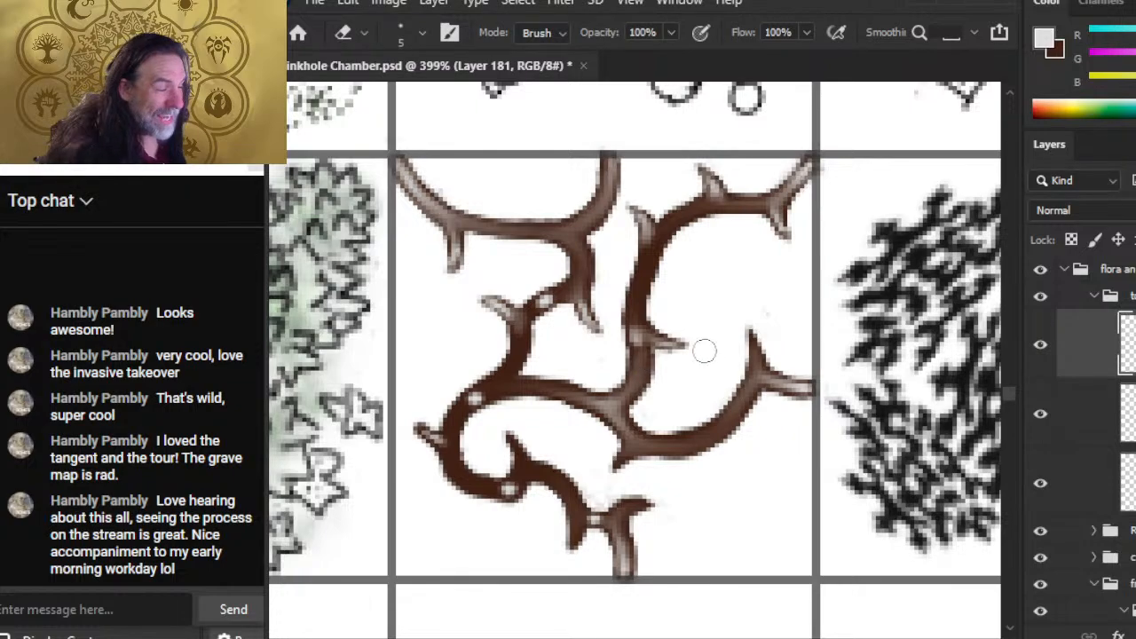
- Refine the highlights at the bases of the left, upper-junction and central-branch top thorns by painting and smudging
{"action": "key", "text": "b"}
{"action": "key", "text": "r"}
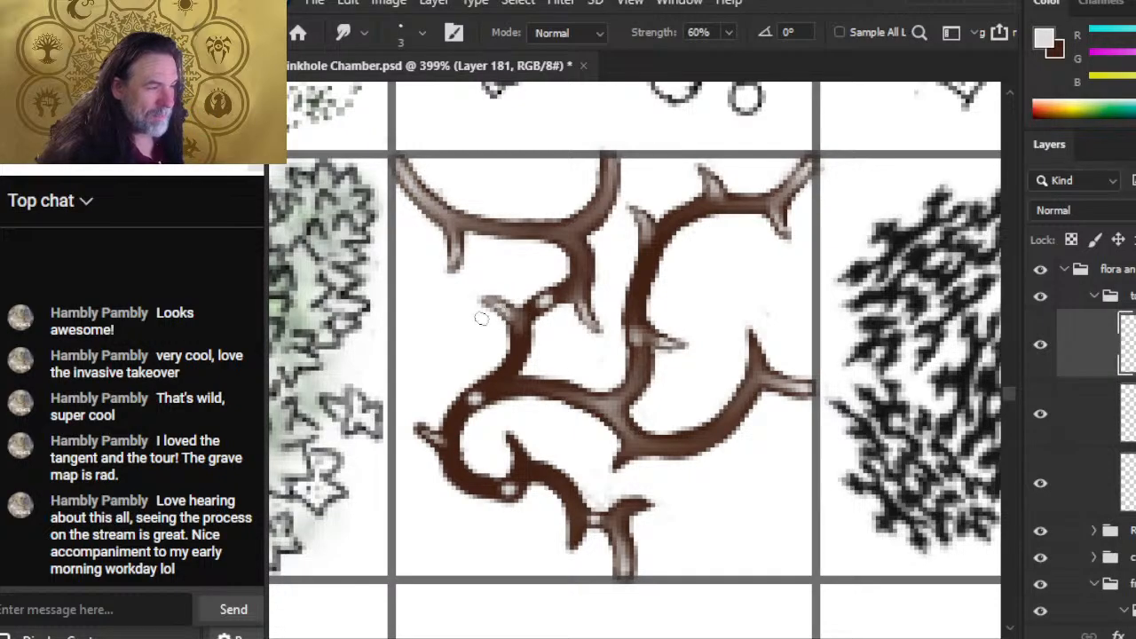
{"action": "key", "text": "b"}
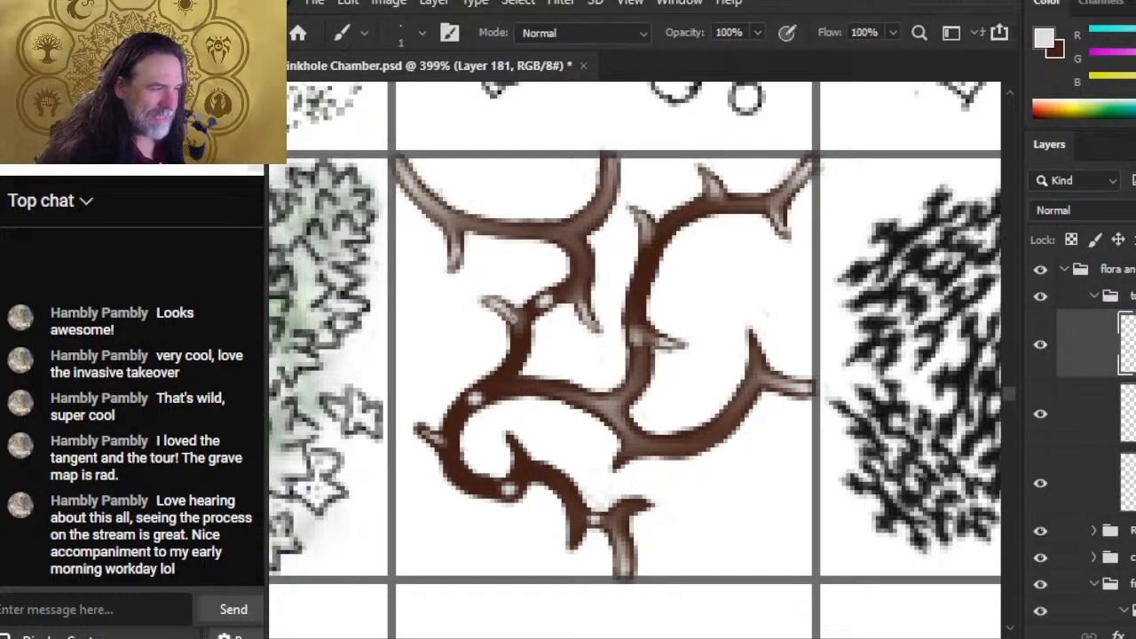
{"action": "key", "text": "r"}
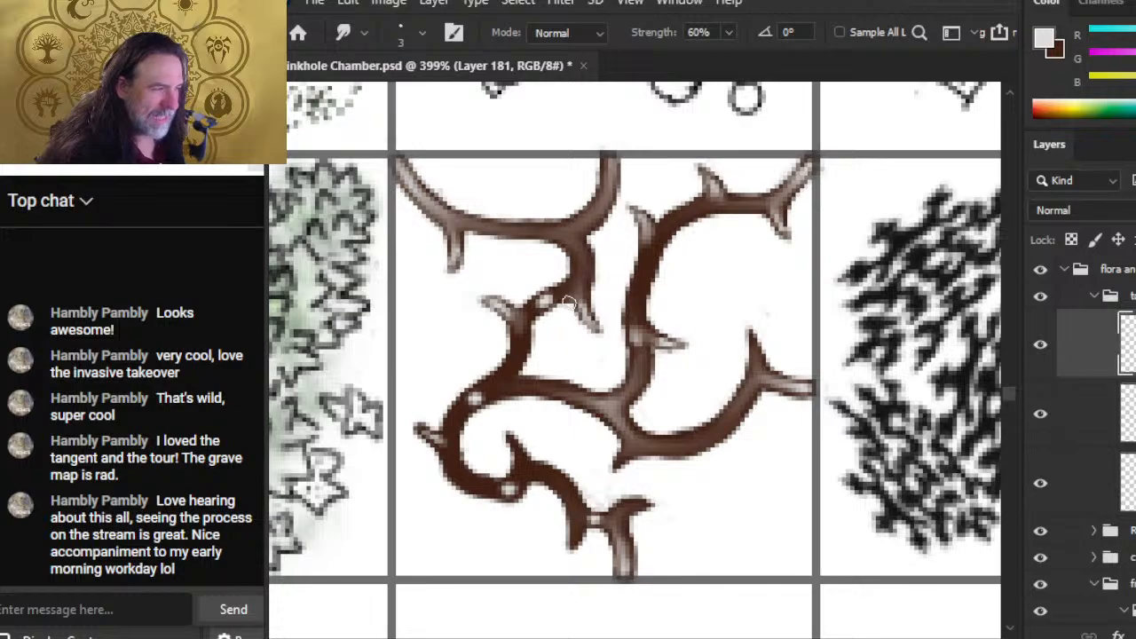
{"action": "left_click_drag", "start_coordinate": [583, 291], "coordinate": [585, 307]}
{"action": "key", "text": "b"}
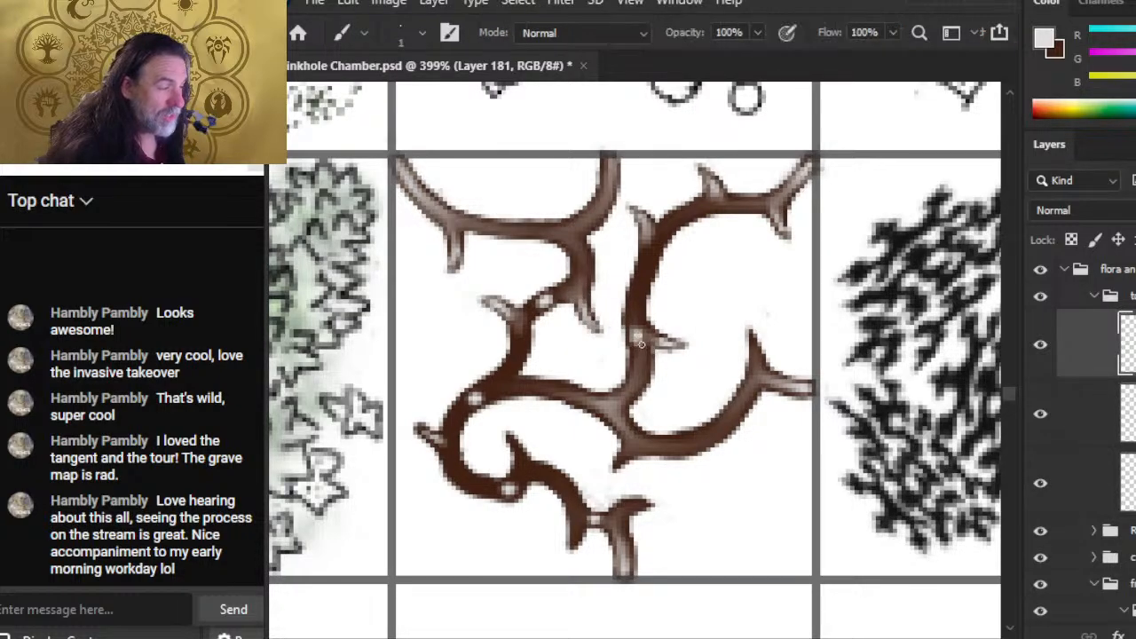
{"action": "key", "text": "r"}
{"action": "mouse_move", "coordinate": [643, 233]}
{"action": "left_mouse_down"}
{"action": "mouse_move", "coordinate": [647, 256]}
{"action": "mouse_move", "coordinate": [652, 243]}
{"action": "left_mouse_up"}
- Strengthen the highlight at the base of the upper-right branch's upward thorn and smudge it
{"action": "key", "text": "b"}
{"action": "mouse_move", "coordinate": [710, 186]}
{"action": "left_mouse_down"}
{"action": "mouse_move", "coordinate": [715, 199]}
{"action": "mouse_move", "coordinate": [701, 201]}
{"action": "left_mouse_up"}
{"action": "key", "text": "r"}
{"action": "key", "text": "b"}
{"action": "key", "text": "r"}
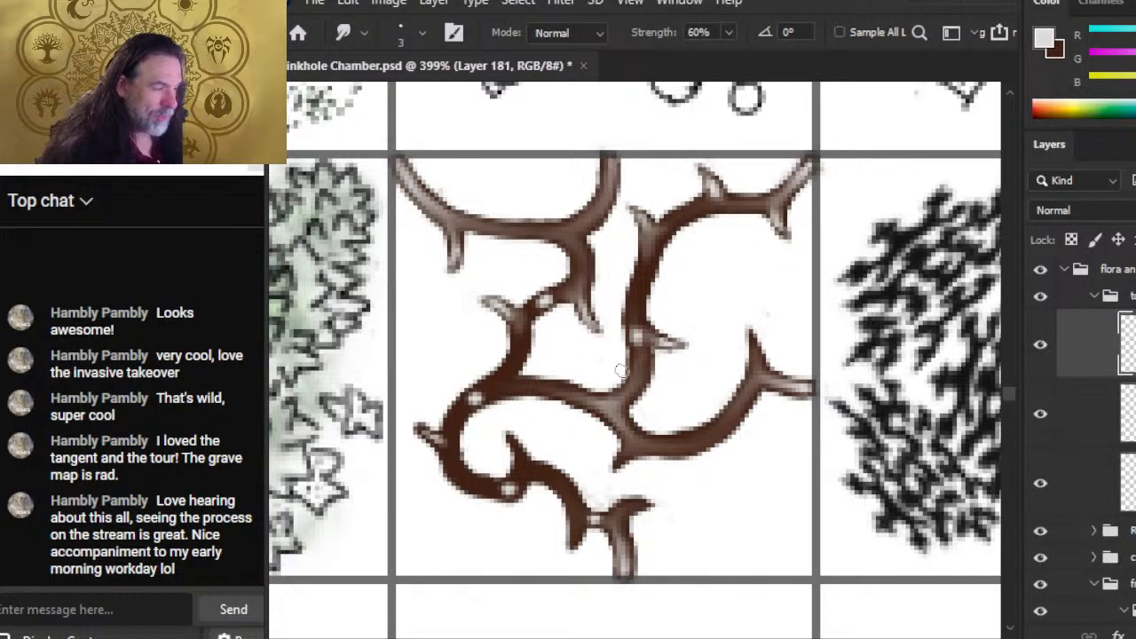
- Dab a light spot where the central branches meet, and smudge the highlights on the central side thorn and the left-hand thorns
{"action": "key", "text": "b"}
{"action": "left_click_drag", "start_coordinate": [610, 405], "coordinate": [616, 412]}
{"action": "key", "text": "b"}
{"action": "key", "text": "r"}
{"action": "mouse_move", "coordinate": [658, 339]}
{"action": "left_mouse_down"}
{"action": "mouse_move", "coordinate": [646, 343]}
{"action": "mouse_move", "coordinate": [646, 330]}
{"action": "left_mouse_up"}
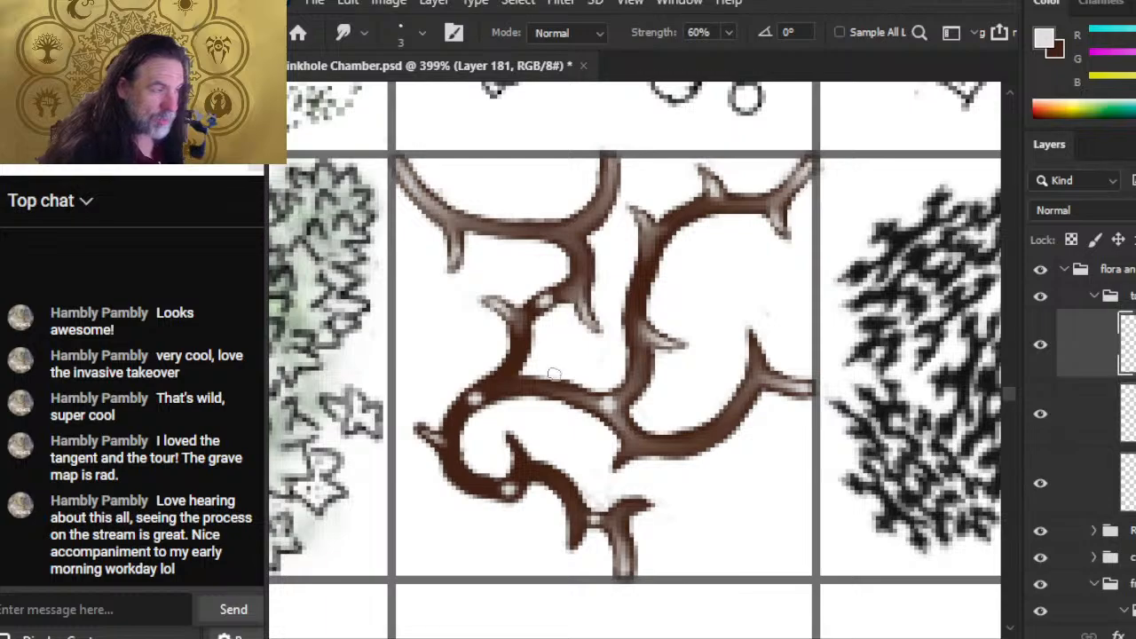
{"action": "mouse_move", "coordinate": [454, 278]}
{"action": "left_mouse_down"}
{"action": "mouse_move", "coordinate": [469, 248]}
{"action": "mouse_move", "coordinate": [465, 259]}
{"action": "mouse_move", "coordinate": [442, 230]}
{"action": "mouse_move", "coordinate": [444, 273]}
{"action": "left_mouse_up"}
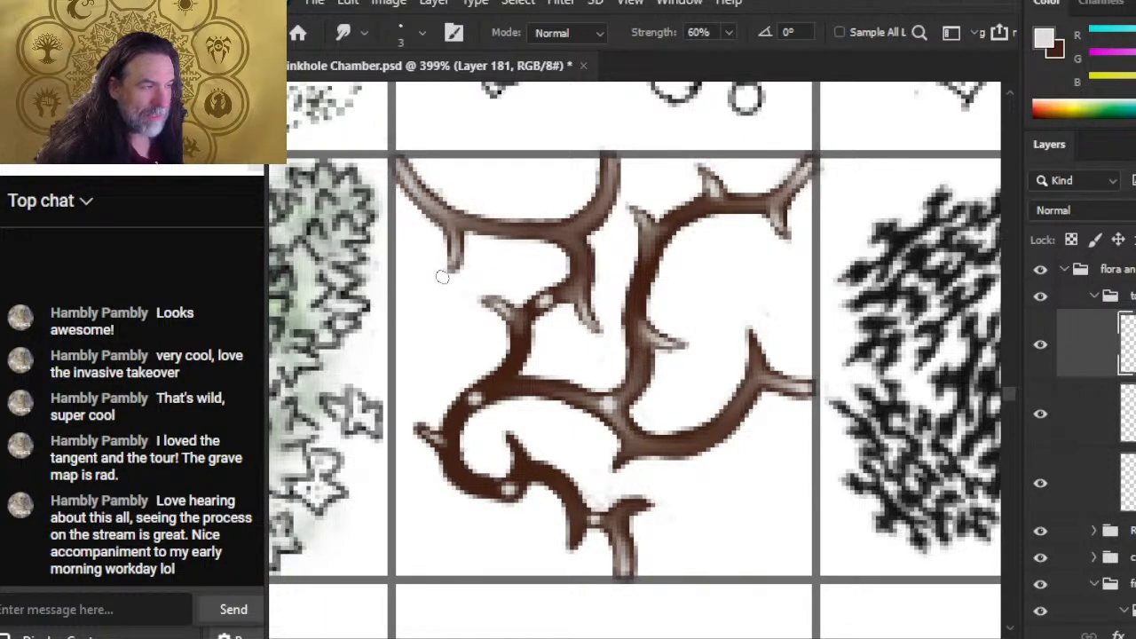
{"action": "left_click_drag", "start_coordinate": [426, 431], "coordinate": [455, 454]}
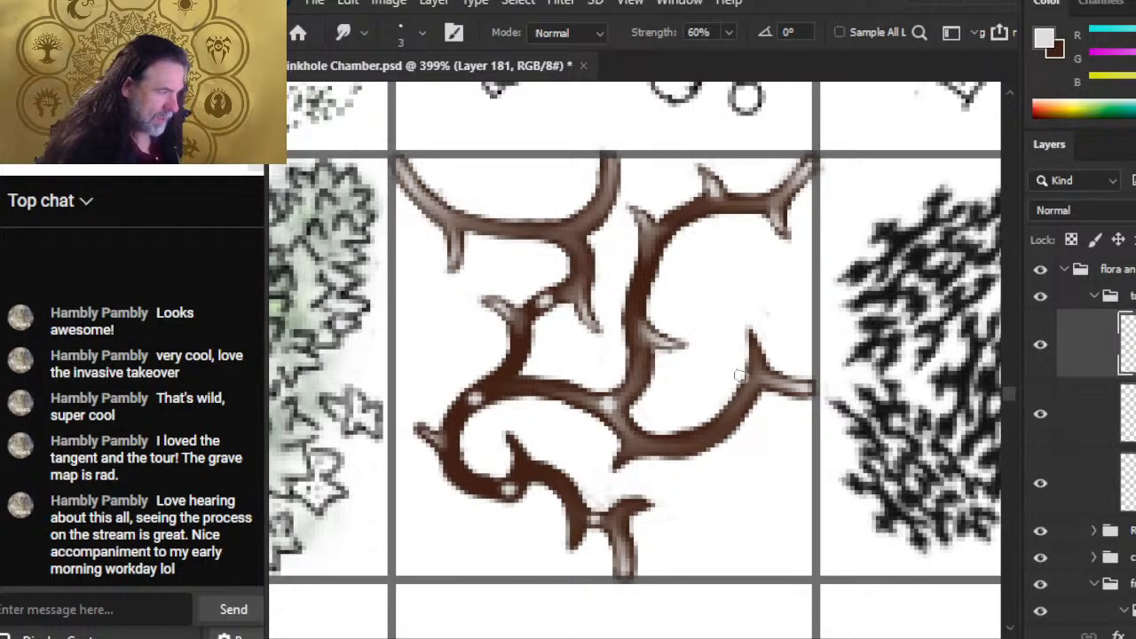
- Highlight and smudge the right branch's upward thorn, and touch up the upper-right branch's hanging thorn
{"action": "key", "text": "b"}
{"action": "key", "text": "r"}
{"action": "left_click_drag", "start_coordinate": [760, 357], "coordinate": [750, 344]}
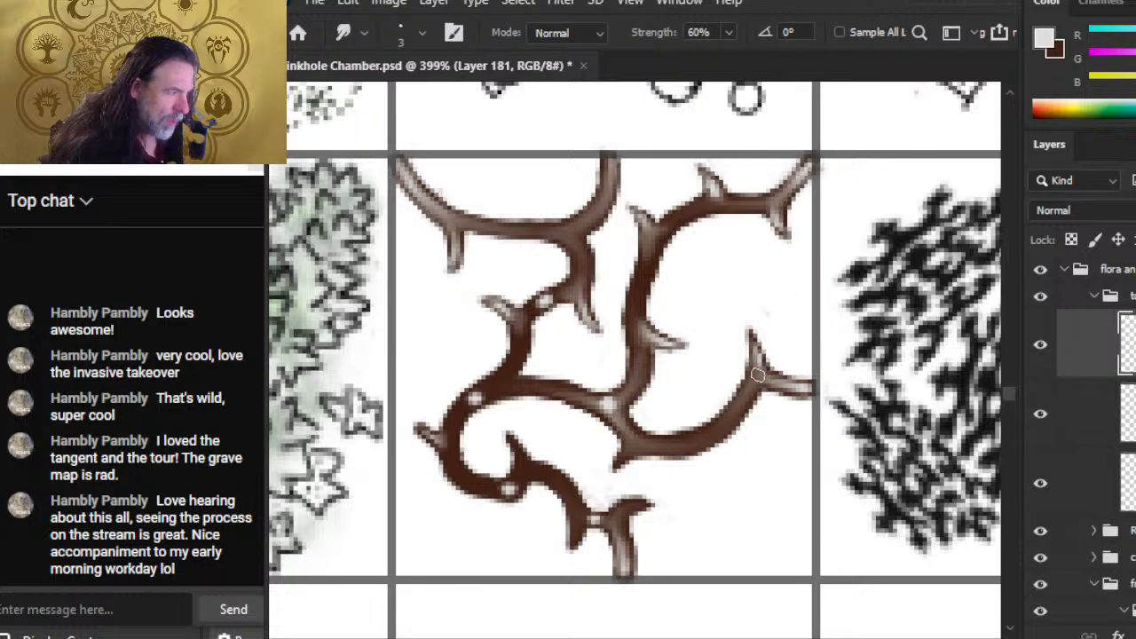
{"action": "key", "text": "b"}
{"action": "left_click_drag", "start_coordinate": [776, 213], "coordinate": [787, 242]}
{"action": "key", "text": "e"}
{"action": "key", "text": "b"}
{"action": "key", "text": "r"}
- Paint a light highlight on the small thorn below the central junction and smudge it
{"action": "key", "text": "b"}
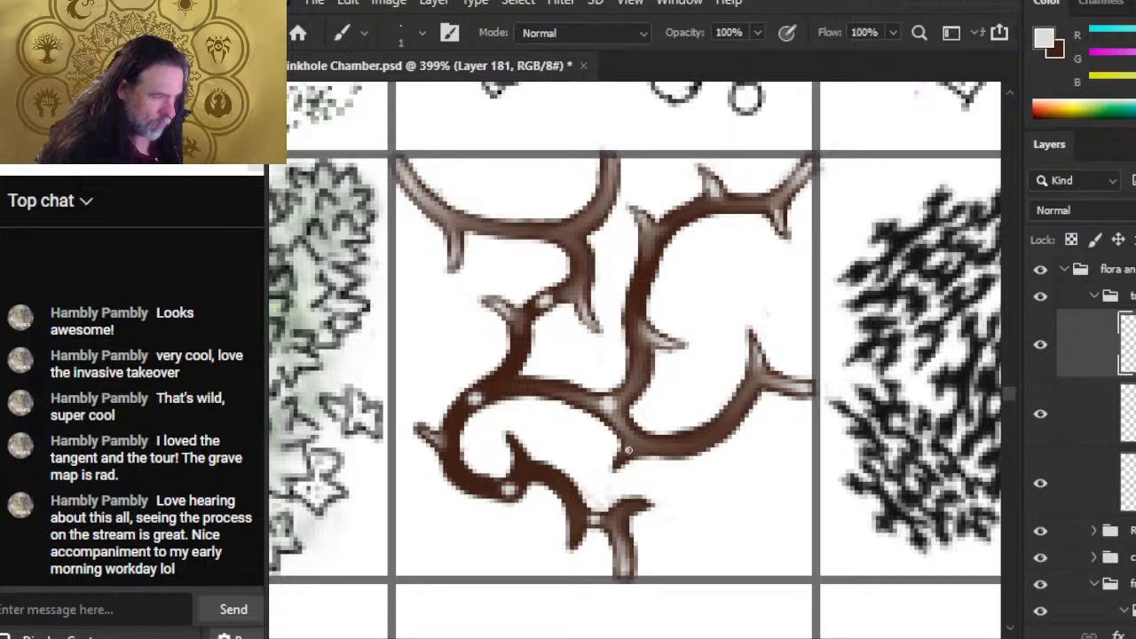
{"action": "key", "text": "r"}
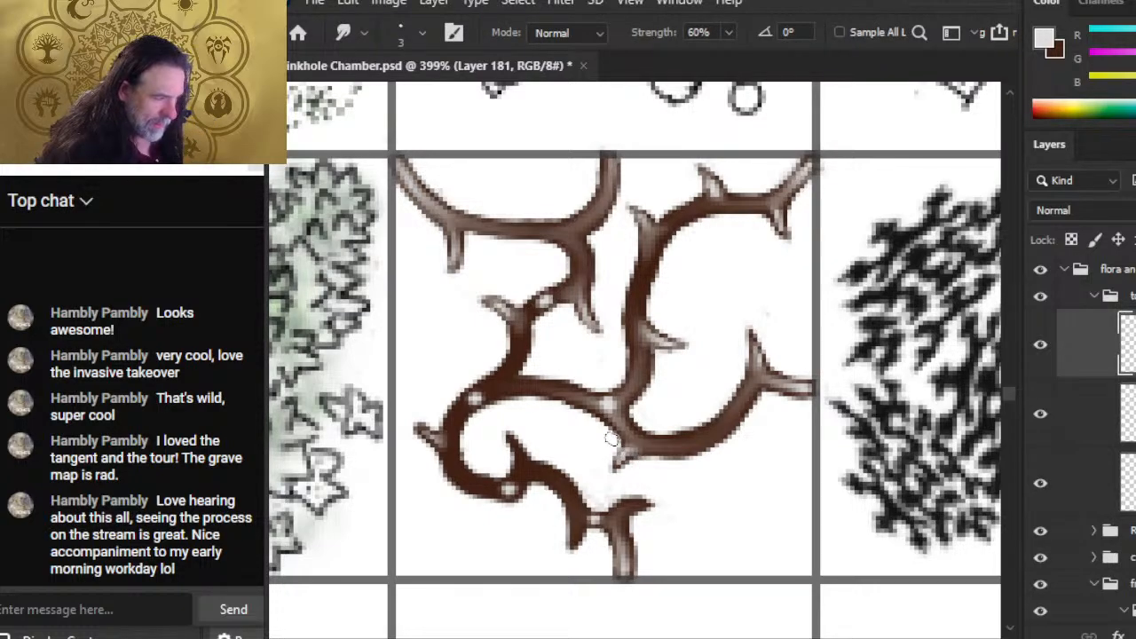
{"action": "key", "text": "b"}
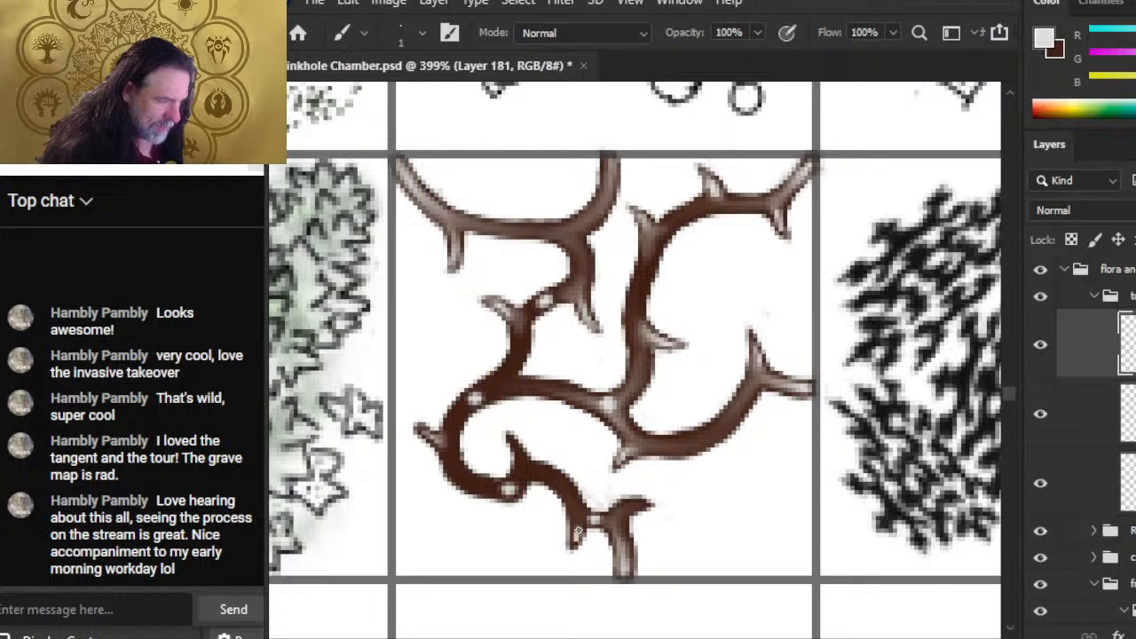
- Erase the light spot on the lower fork, and paint and smudge a highlight on its downward thorn
{"action": "key", "text": "e"}
{"action": "left_click", "coordinate": [596, 519]}
{"action": "key", "text": "b"}
{"action": "key", "text": "r"}
{"action": "mouse_move", "coordinate": [578, 533]}
{"action": "left_mouse_down"}
{"action": "mouse_move", "coordinate": [576, 520]}
{"action": "mouse_move", "coordinate": [575, 544]}
{"action": "left_mouse_up"}
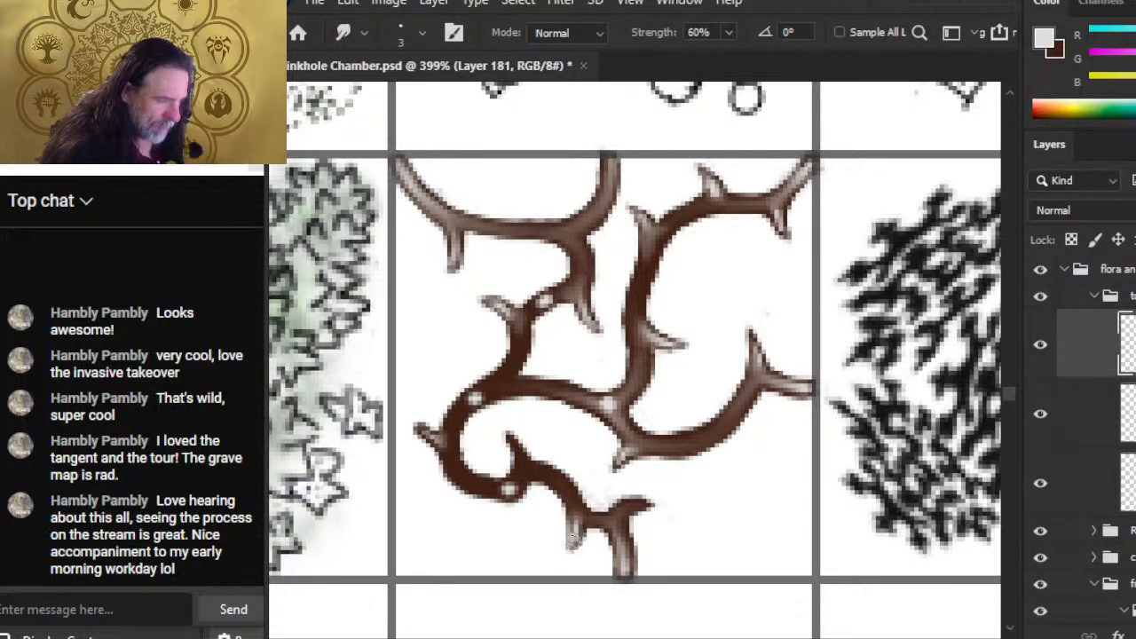
- Paint and smudge light highlights on the bottom fork's right-hand tip and the lower-left curl's upward thorn
{"action": "key", "text": "b"}
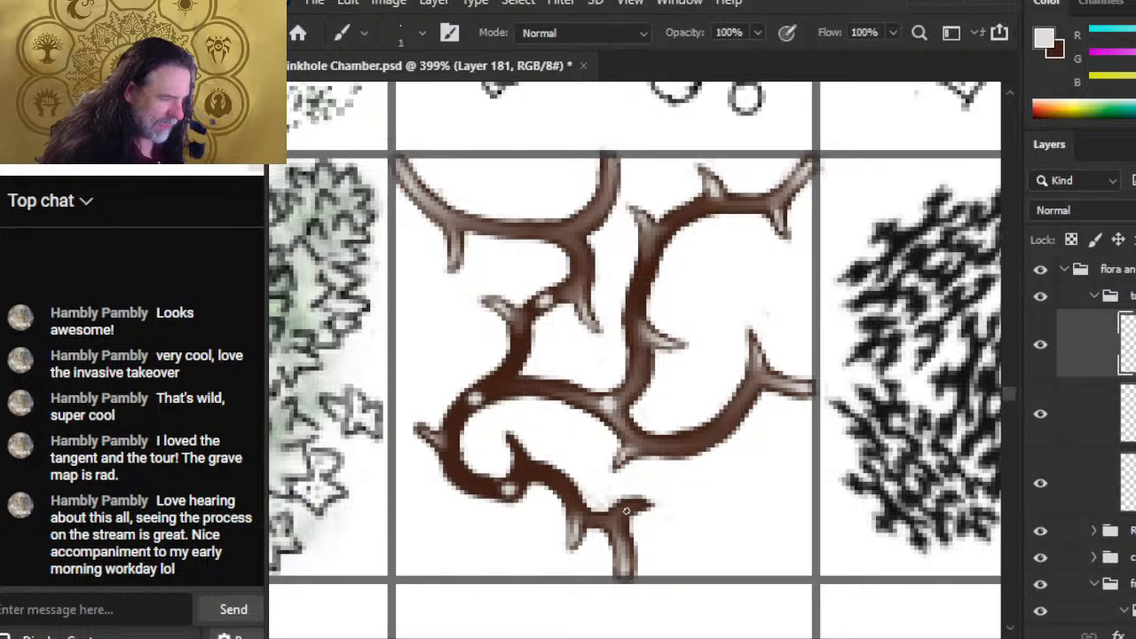
{"action": "key", "text": "r"}
{"action": "left_click_drag", "start_coordinate": [641, 506], "coordinate": [623, 518]}
{"action": "key", "text": "b"}
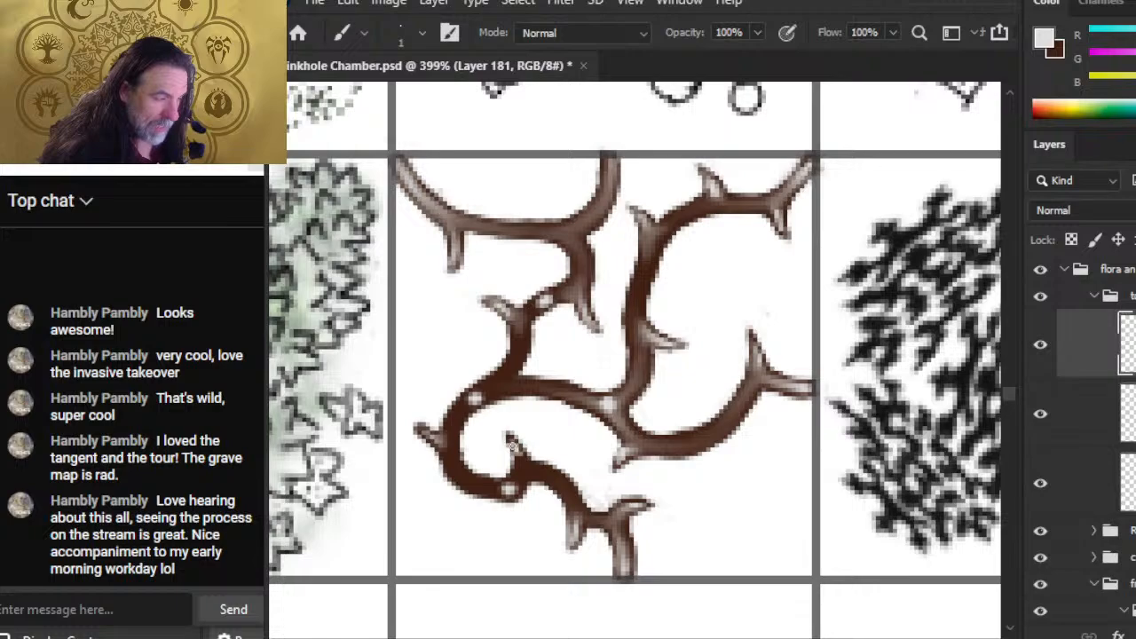
{"action": "key", "text": "r"}
{"action": "mouse_move", "coordinate": [510, 446]}
{"action": "left_mouse_down"}
{"action": "mouse_move", "coordinate": [518, 471]}
{"action": "mouse_move", "coordinate": [522, 452]}
{"action": "mouse_move", "coordinate": [529, 471]}
{"action": "mouse_move", "coordinate": [526, 462]}
{"action": "left_mouse_up"}
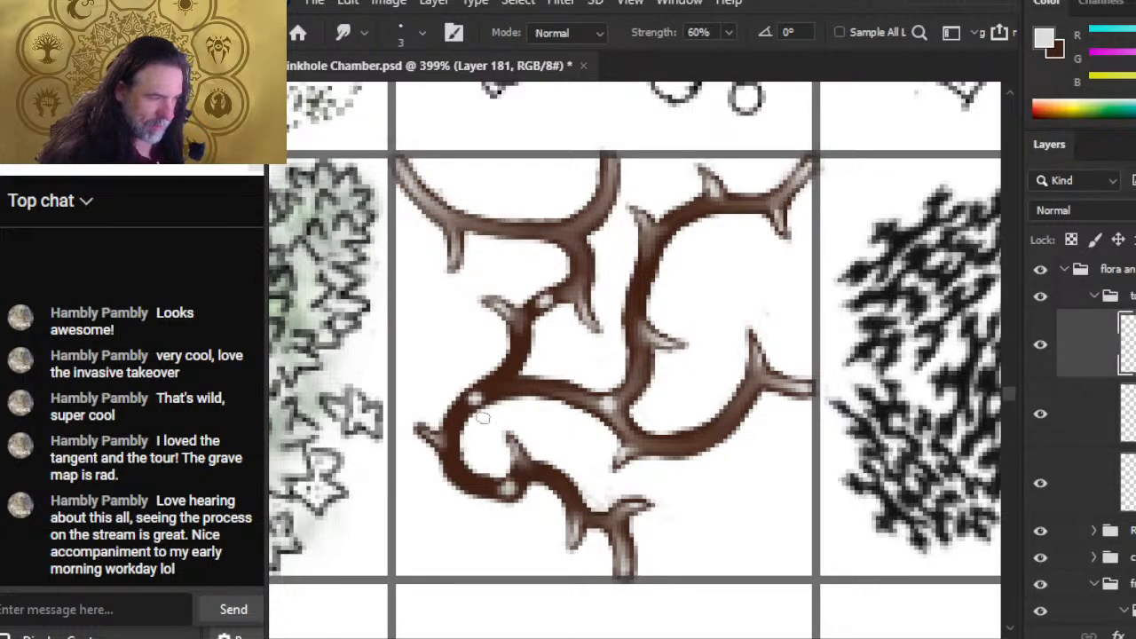
- Touch up and smudge the highlights on the left-central thorn, the upper-left hanging thorn and the upper-right branch's thorns
{"action": "key", "text": "b"}
{"action": "key", "text": "r"}
{"action": "mouse_move", "coordinate": [492, 303]}
{"action": "left_mouse_down"}
{"action": "mouse_move", "coordinate": [507, 317]}
{"action": "mouse_move", "coordinate": [510, 300]}
{"action": "mouse_move", "coordinate": [525, 336]}
{"action": "left_mouse_up"}
{"action": "key", "text": "b"}
{"action": "key", "text": "r"}
{"action": "mouse_move", "coordinate": [456, 238]}
{"action": "left_mouse_down"}
{"action": "mouse_move", "coordinate": [456, 258]}
{"action": "mouse_move", "coordinate": [452, 227]}
{"action": "mouse_move", "coordinate": [460, 240]}
{"action": "left_mouse_up"}
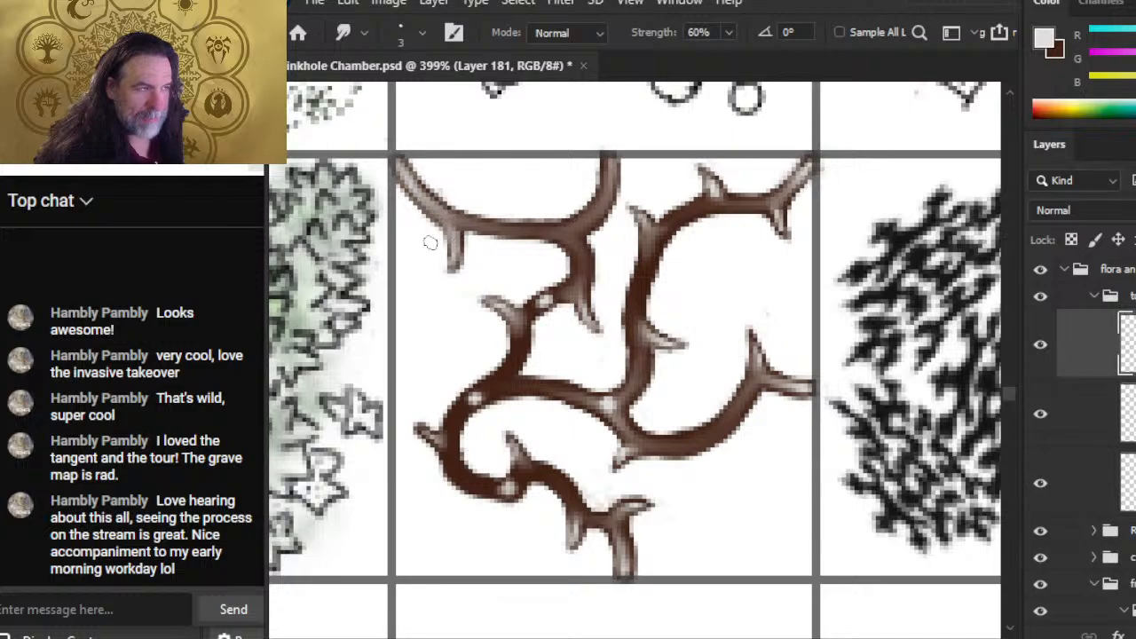
{"action": "key", "text": "b"}
{"action": "key", "text": "r"}
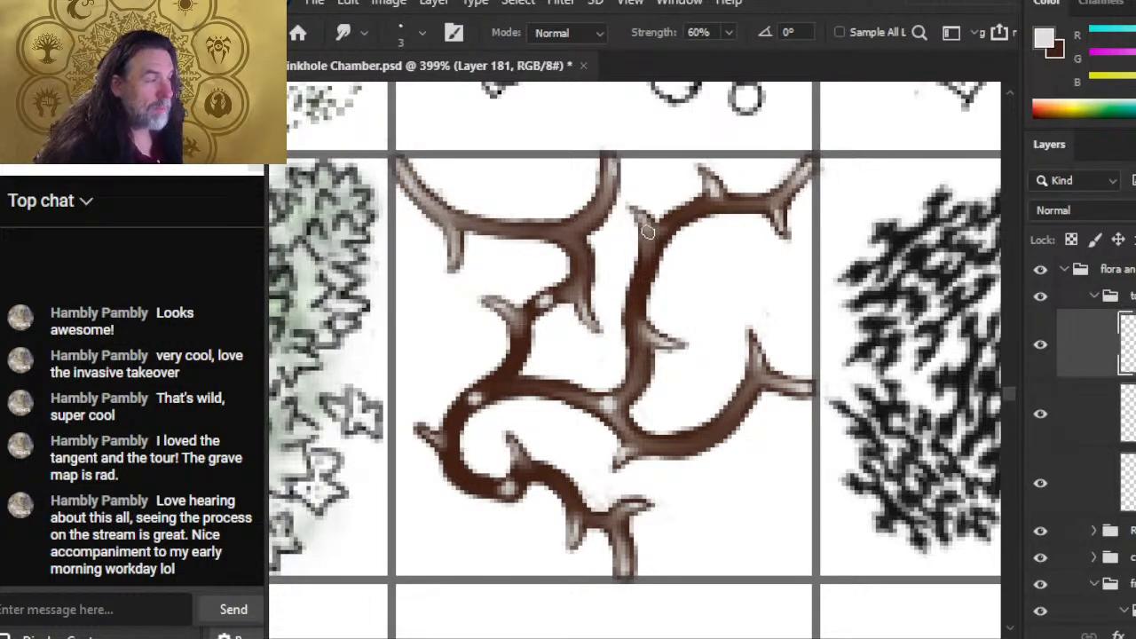
{"action": "left_click_drag", "start_coordinate": [711, 197], "coordinate": [781, 210]}
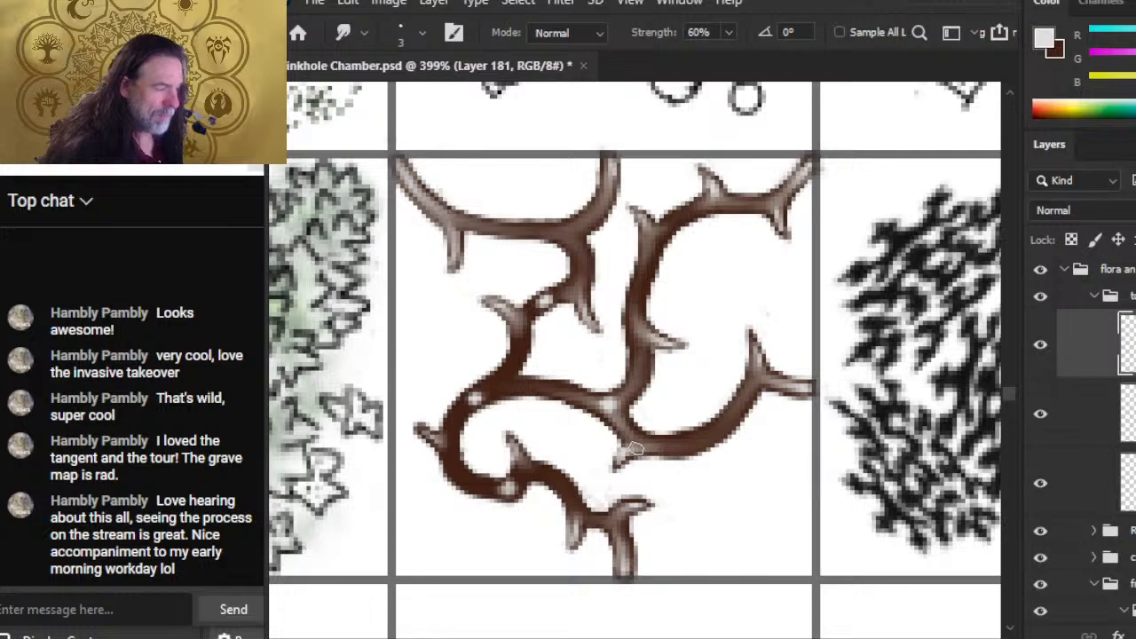
- Erase the highlight on the lower-left curl's upward thorn, then repaint and smudge it into the branch
{"action": "key", "text": "b"}
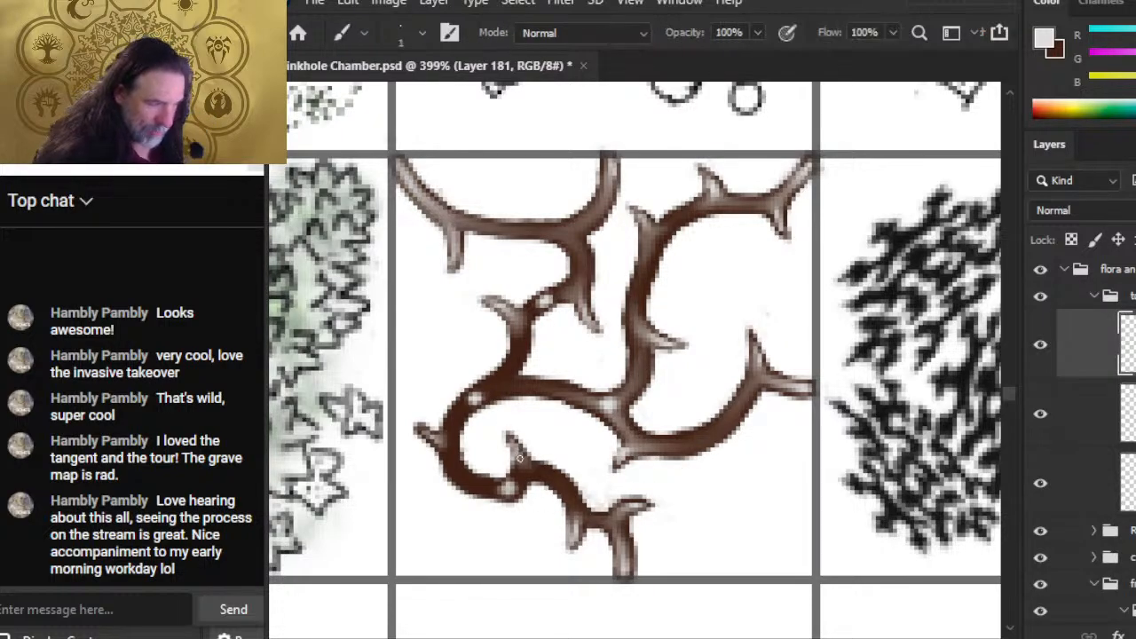
{"action": "key", "text": "r"}
{"action": "key", "text": "b"}
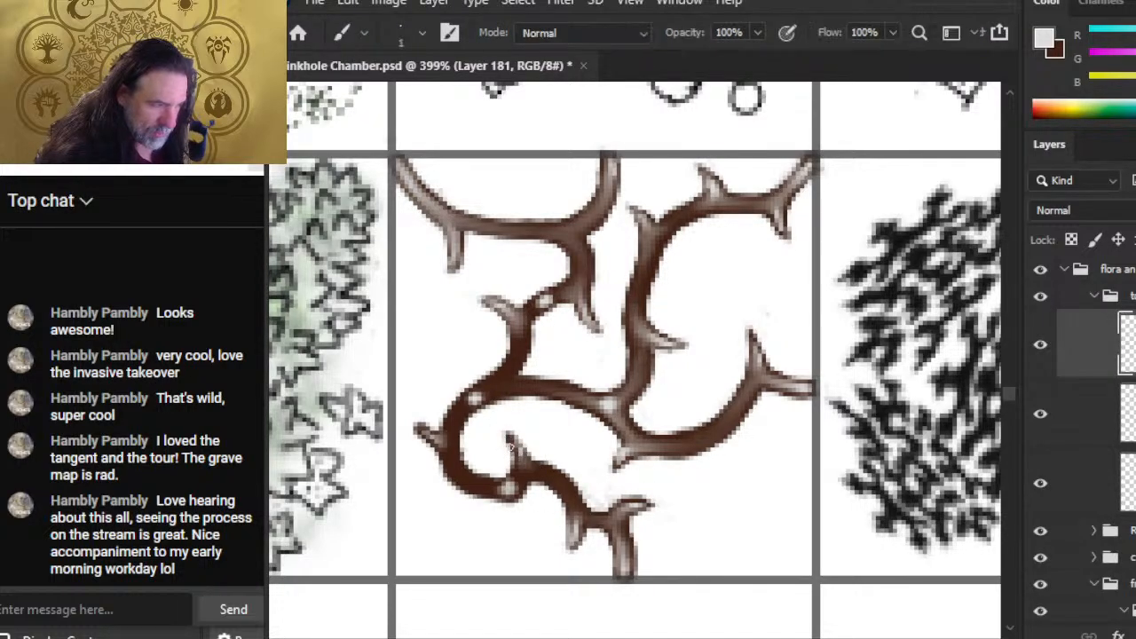
{"action": "key", "text": "e"}
{"action": "left_click_drag", "start_coordinate": [536, 443], "coordinate": [492, 434]}
{"action": "key", "text": "b"}
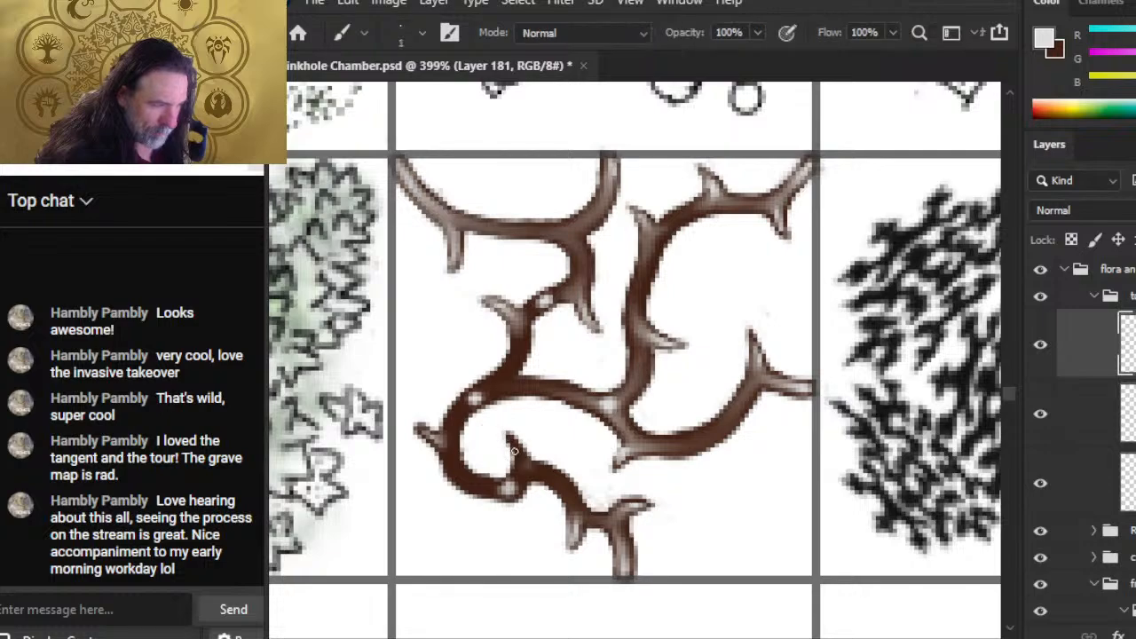
{"action": "key", "text": "r"}
{"action": "left_click_drag", "start_coordinate": [521, 453], "coordinate": [523, 469]}
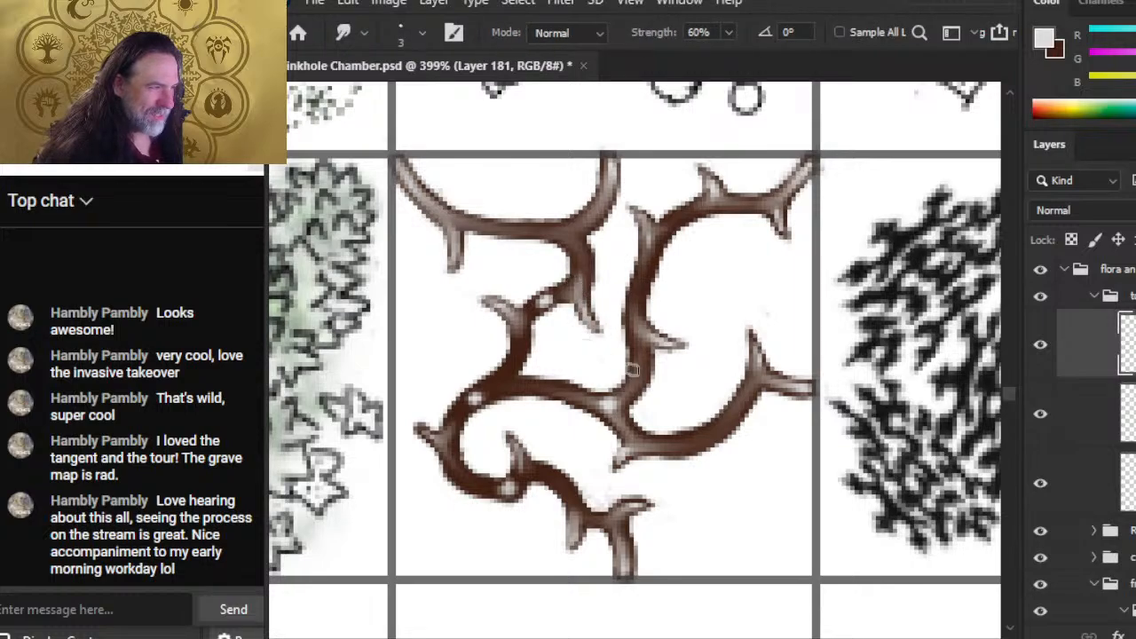
- Dab light on the small thorn below the central junction, and repaint and smudge the lower fork's downward thorn
{"action": "key", "text": "b"}
{"action": "left_click", "coordinate": [634, 449]}
{"action": "key", "text": "r"}
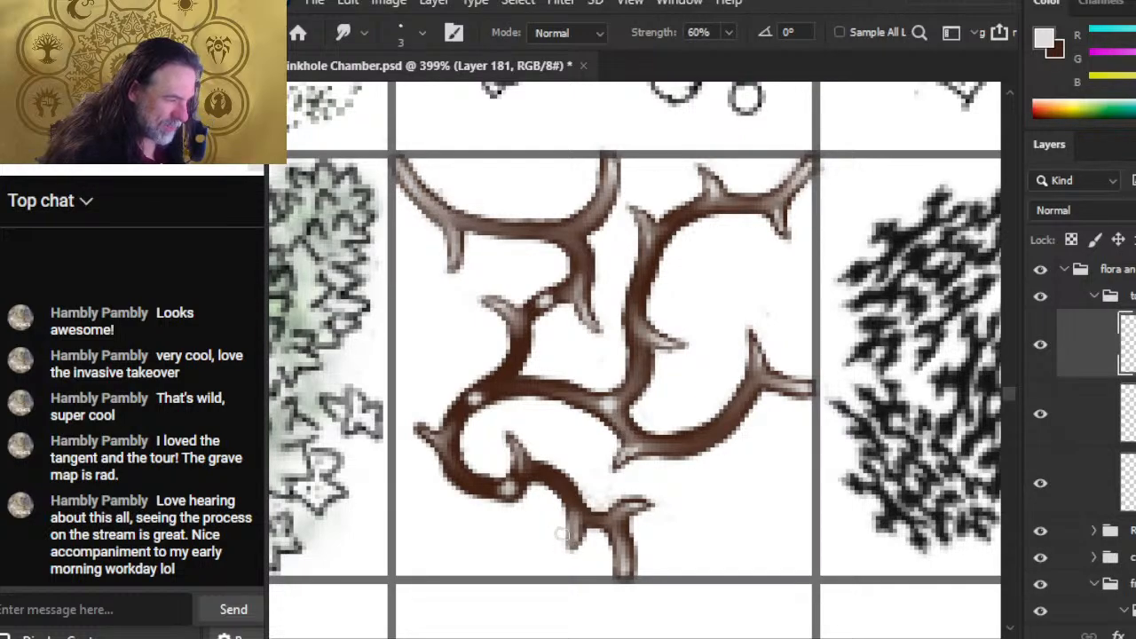
{"action": "key", "text": "b"}
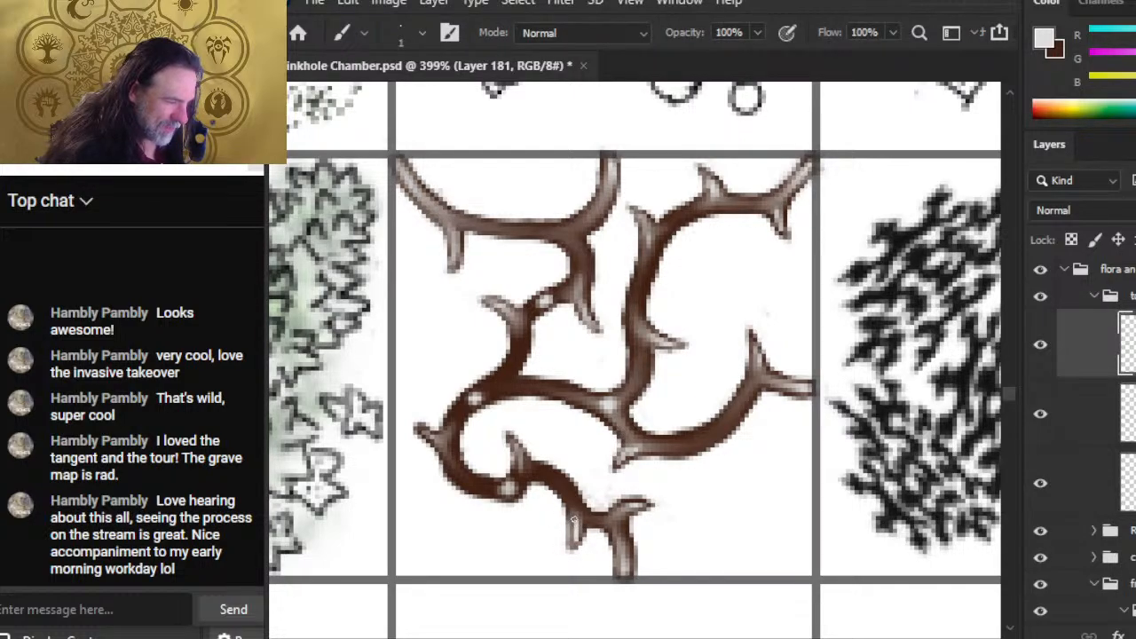
{"action": "key", "text": "r"}
{"action": "left_click_drag", "start_coordinate": [574, 524], "coordinate": [566, 492]}
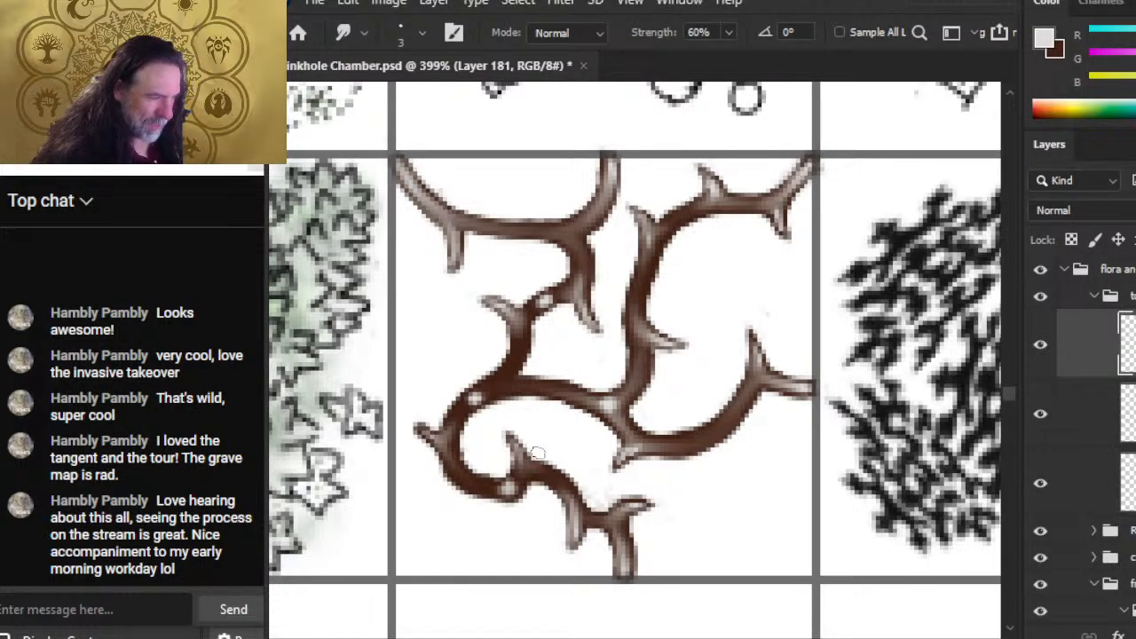
- Dab a light highlight on the junction where the upper-left branches meet and smudge it
{"action": "key", "text": "z"}
{"action": "mouse_move", "coordinate": [700, 351]}
{"action": "left_mouse_down"}
{"action": "mouse_move", "coordinate": [627, 324]}
{"action": "mouse_move", "coordinate": [597, 365]}
{"action": "left_mouse_up"}
{"action": "left_click_drag", "start_coordinate": [635, 303], "coordinate": [657, 306]}
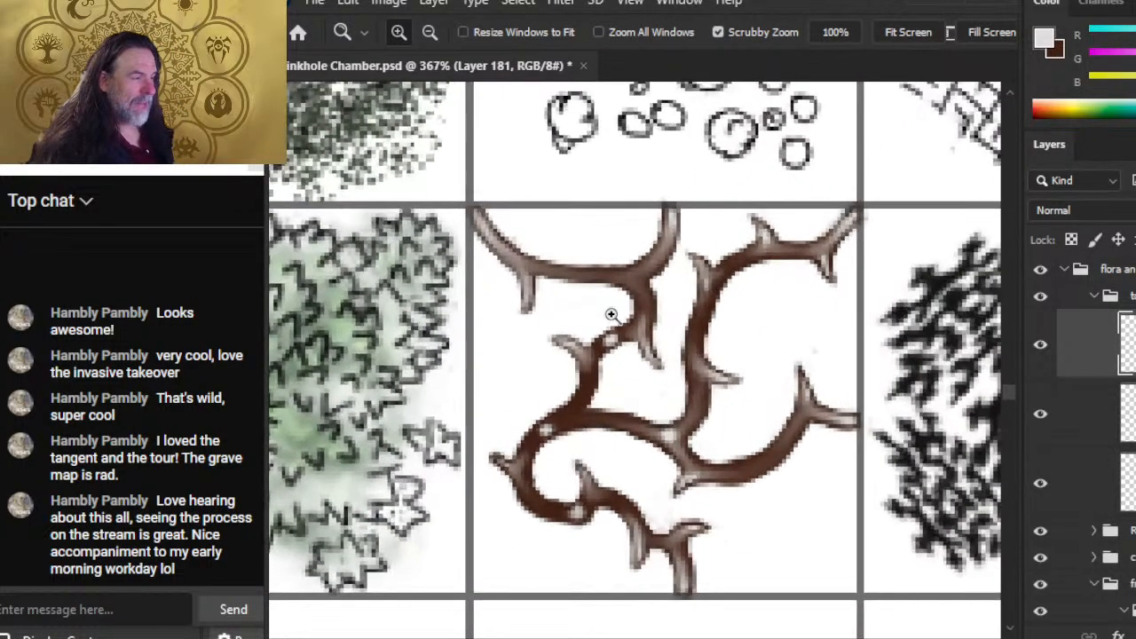
{"action": "key", "text": "b"}
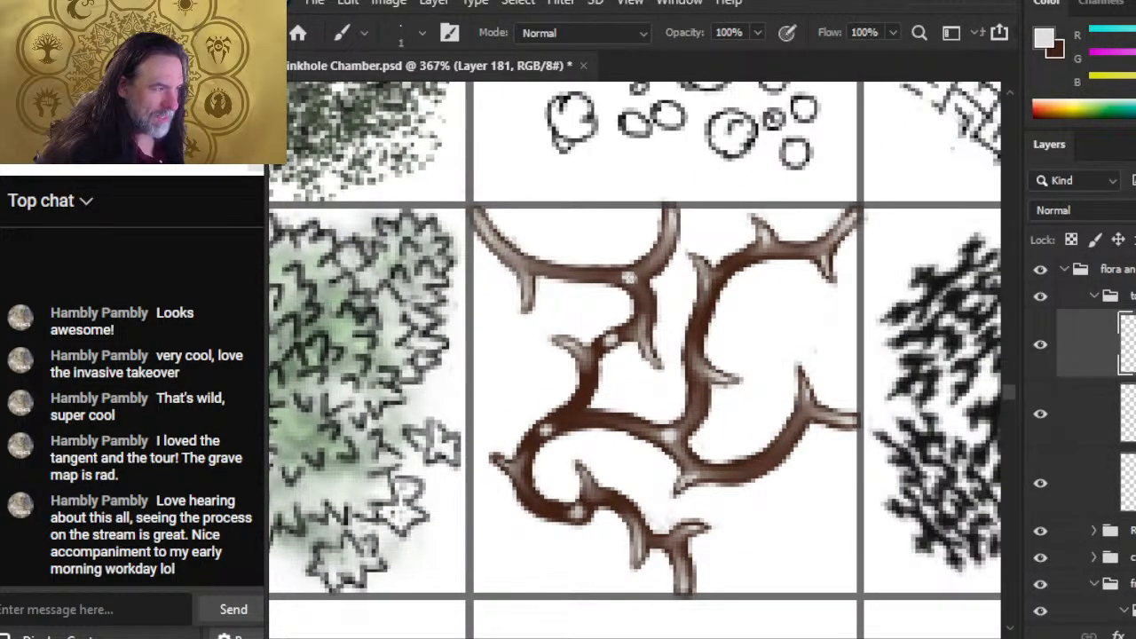
{"action": "key", "text": "r"}
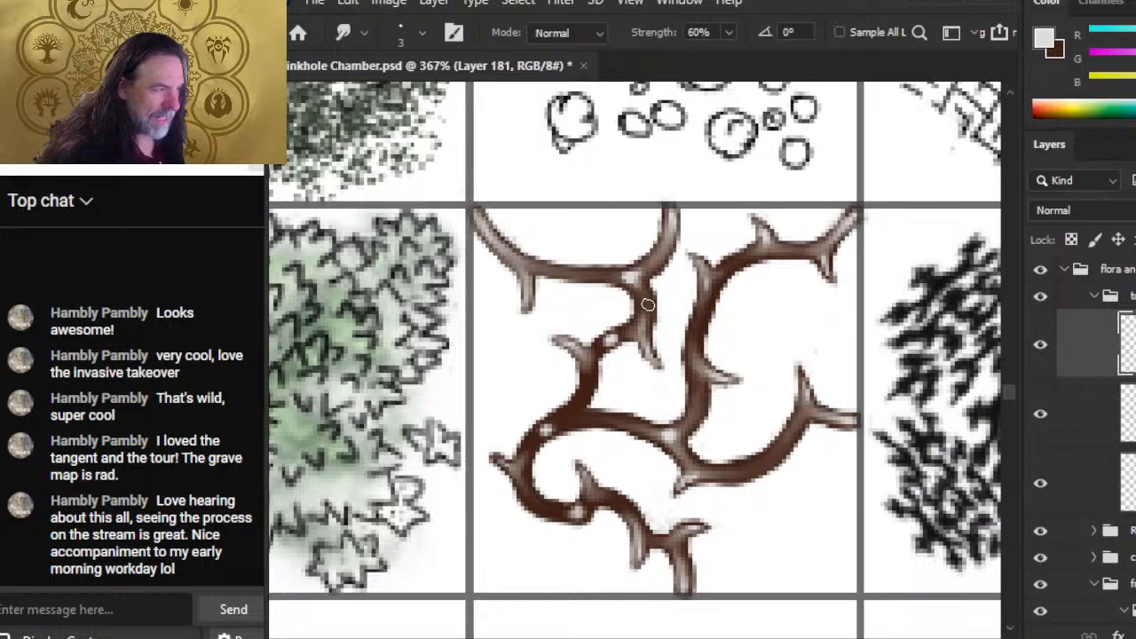
{"action": "key", "text": "b"}
{"action": "key", "text": "r"}
- Erase the light spot on the left curve, and paint and smudge a new one on the fork just above it
{"action": "key", "text": "e"}
{"action": "key", "text": "b"}
{"action": "left_click_drag", "start_coordinate": [577, 415], "coordinate": [575, 417]}
{"action": "key", "text": "r"}
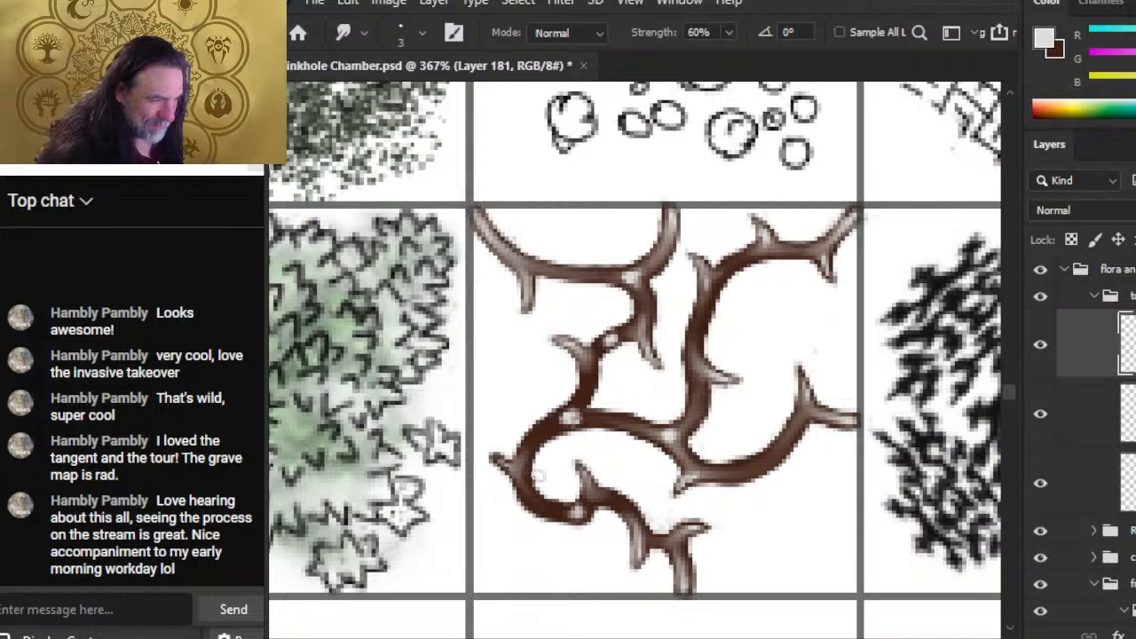
{"action": "mouse_move", "coordinate": [575, 413]}
{"action": "left_mouse_down"}
{"action": "mouse_move", "coordinate": [590, 418]}
{"action": "mouse_move", "coordinate": [564, 427]}
{"action": "left_mouse_up"}
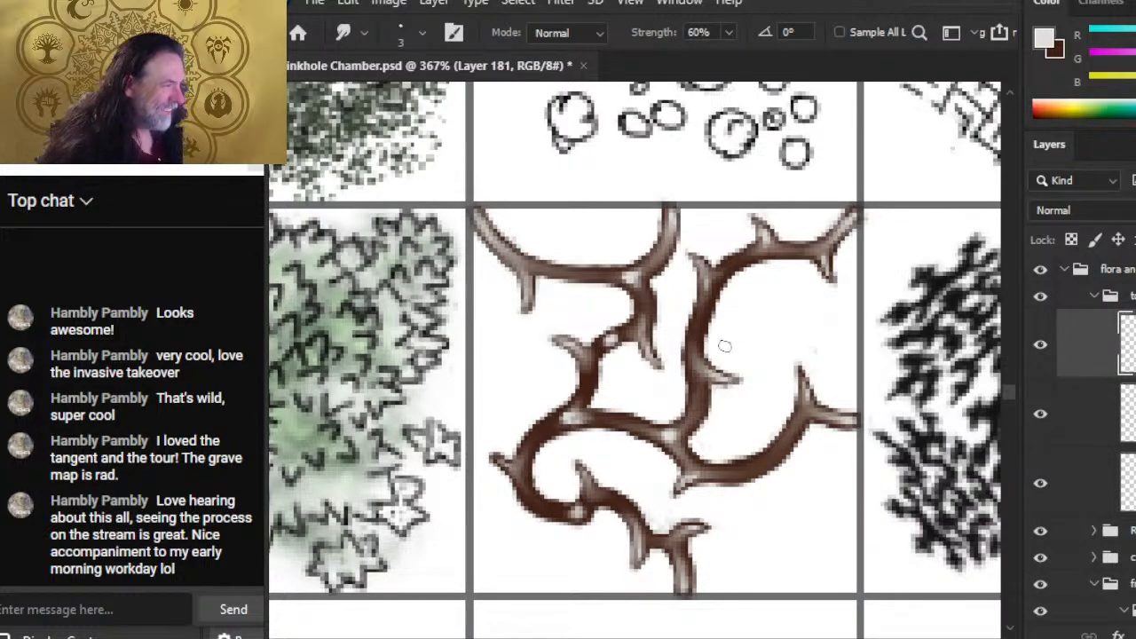
- Add a new layer, and paint and smudge a light highlight along the upper-right branch and down its vertical stem
{"action": "key", "text": "b"}
{"action": "key", "text": "z"}
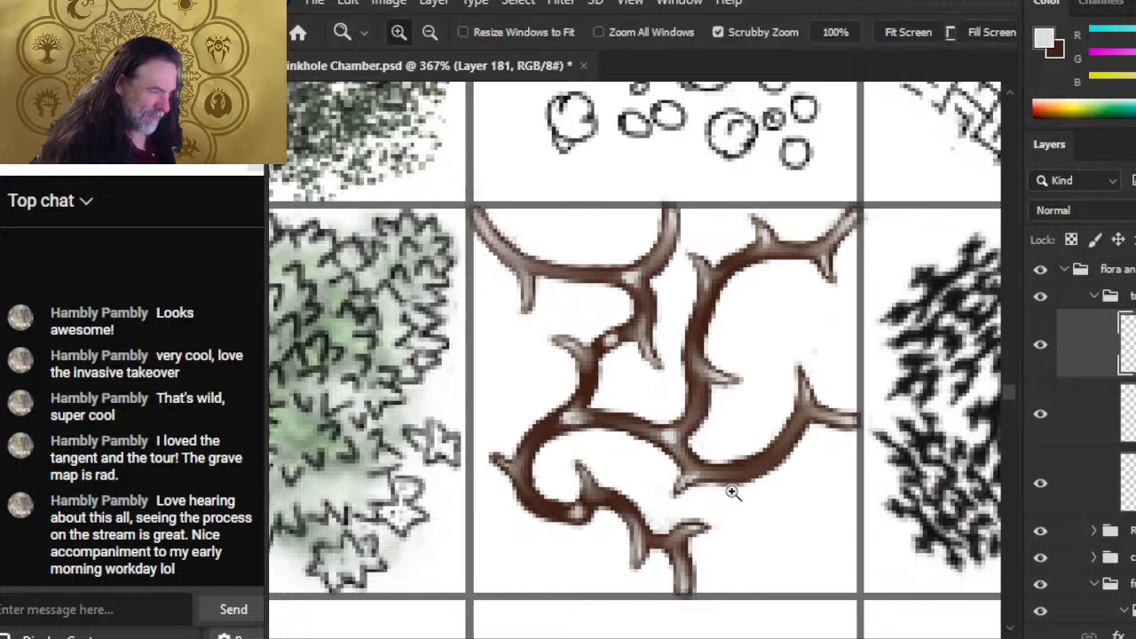
{"action": "left_click_drag", "start_coordinate": [728, 488], "coordinate": [684, 536]}
{"action": "left_click_drag", "start_coordinate": [711, 451], "coordinate": [732, 444]}
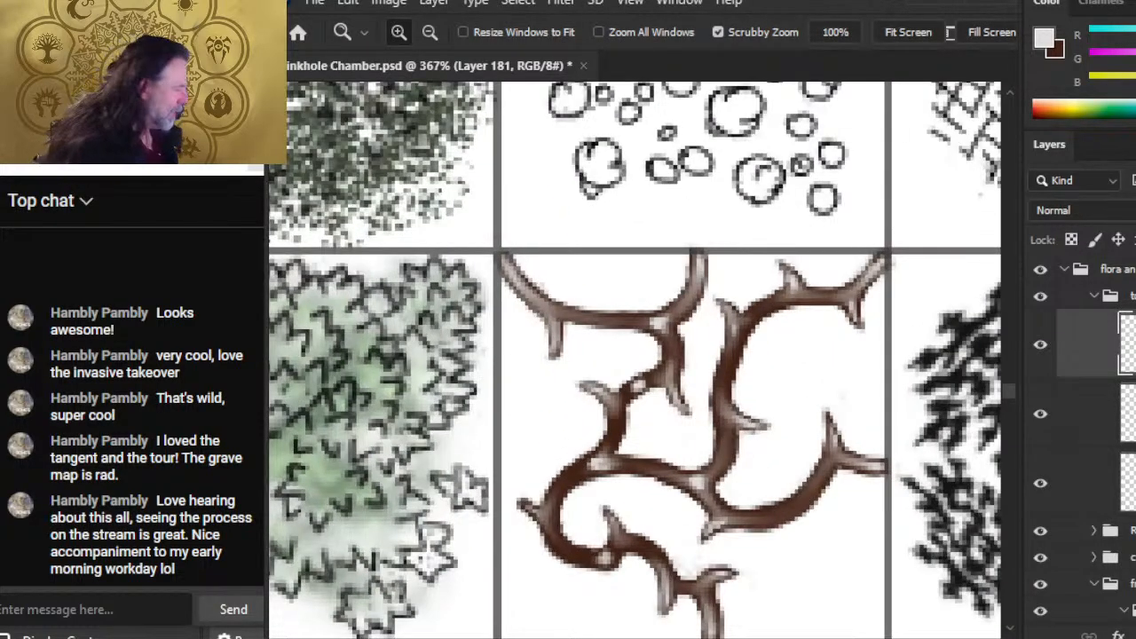
{"action": "key", "text": "ctrl+alt+shift+n"}
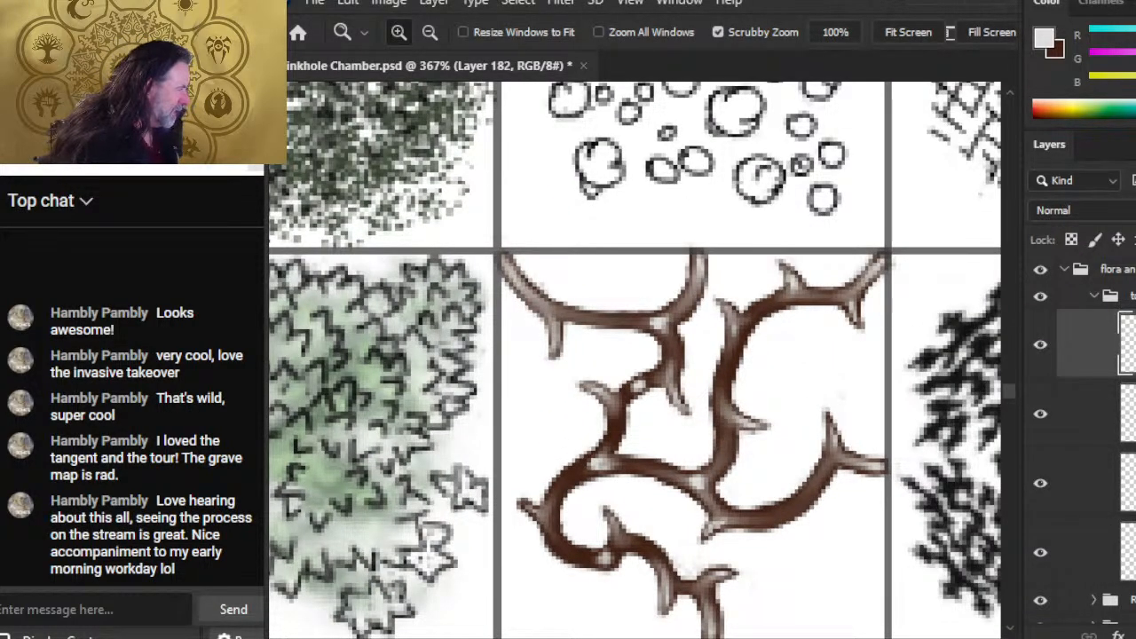
{"action": "key", "text": "b"}
{"action": "left_click_drag", "start_coordinate": [785, 302], "coordinate": [751, 327]}
{"action": "mouse_move", "coordinate": [758, 315]}
{"action": "left_mouse_down"}
{"action": "mouse_move", "coordinate": [791, 297]}
{"action": "mouse_move", "coordinate": [840, 294]}
{"action": "mouse_move", "coordinate": [736, 343]}
{"action": "mouse_move", "coordinate": [729, 365]}
{"action": "left_mouse_up"}
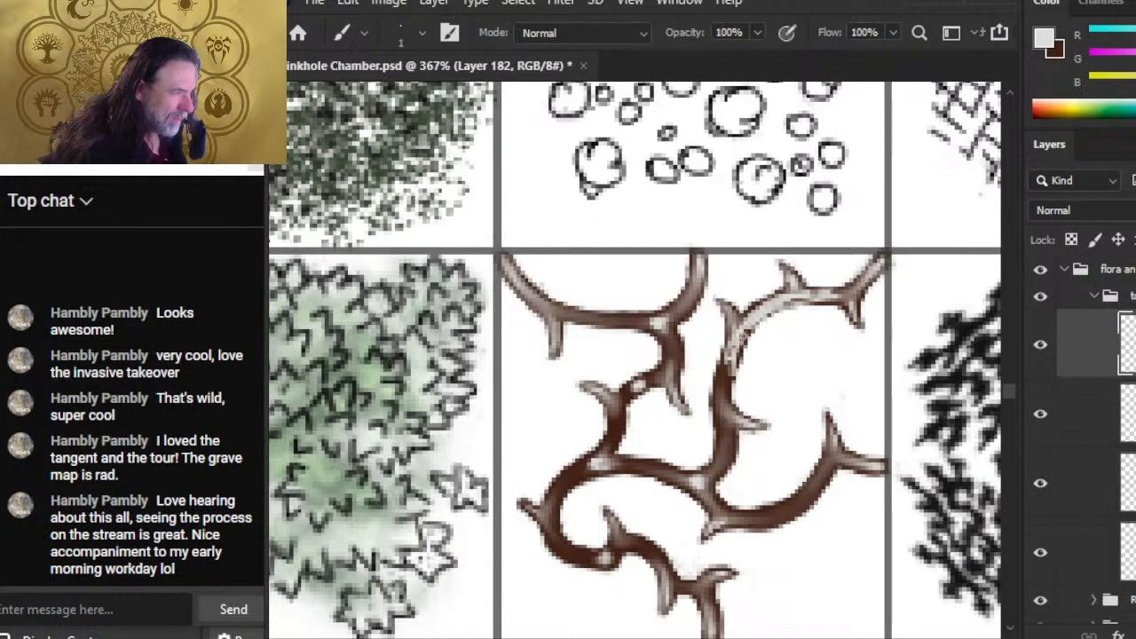
{"action": "key", "text": "r"}
{"action": "mouse_move", "coordinate": [779, 320]}
{"action": "left_mouse_down"}
{"action": "mouse_move", "coordinate": [745, 346]}
{"action": "mouse_move", "coordinate": [747, 326]}
{"action": "mouse_move", "coordinate": [735, 358]}
{"action": "mouse_move", "coordinate": [758, 327]}
{"action": "mouse_move", "coordinate": [800, 305]}
{"action": "mouse_move", "coordinate": [749, 399]}
{"action": "mouse_move", "coordinate": [759, 367]}
{"action": "mouse_move", "coordinate": [737, 399]}
{"action": "left_mouse_up"}
- Paint and smudge highlights along the base of the right vertical stem and the curved lower-right branch
{"action": "key", "text": "b"}
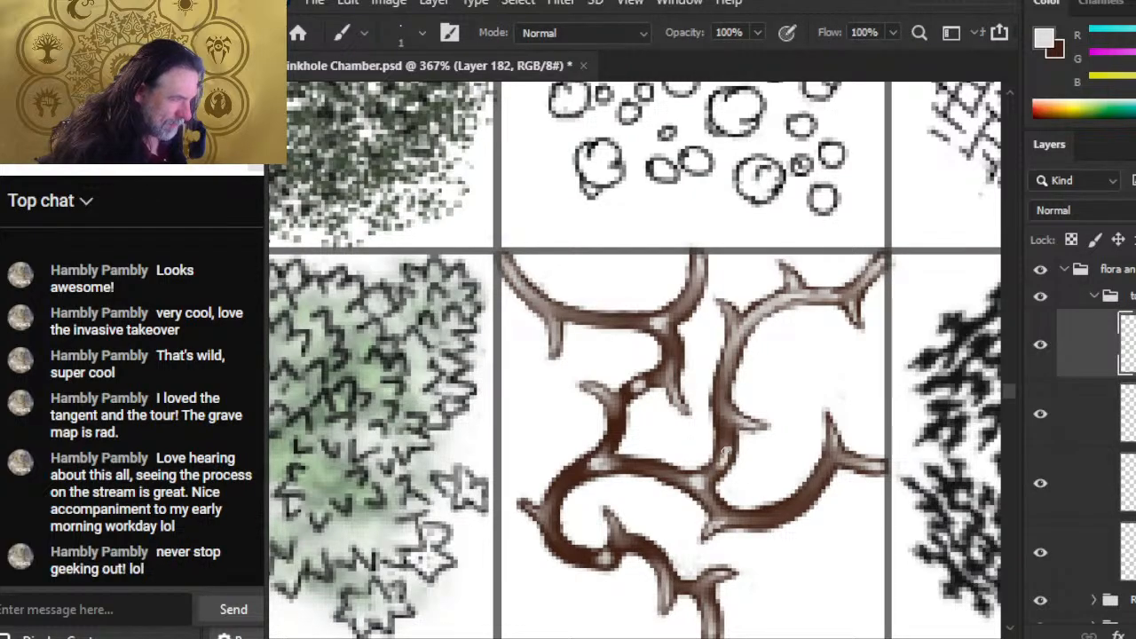
{"action": "key", "text": "r"}
{"action": "key", "text": "b"}
{"action": "mouse_move", "coordinate": [737, 516]}
{"action": "left_mouse_down"}
{"action": "mouse_move", "coordinate": [792, 509]}
{"action": "mouse_move", "coordinate": [813, 490]}
{"action": "mouse_move", "coordinate": [797, 513]}
{"action": "mouse_move", "coordinate": [825, 481]}
{"action": "left_mouse_up"}
{"action": "key", "text": "r"}
{"action": "key", "text": "b"}
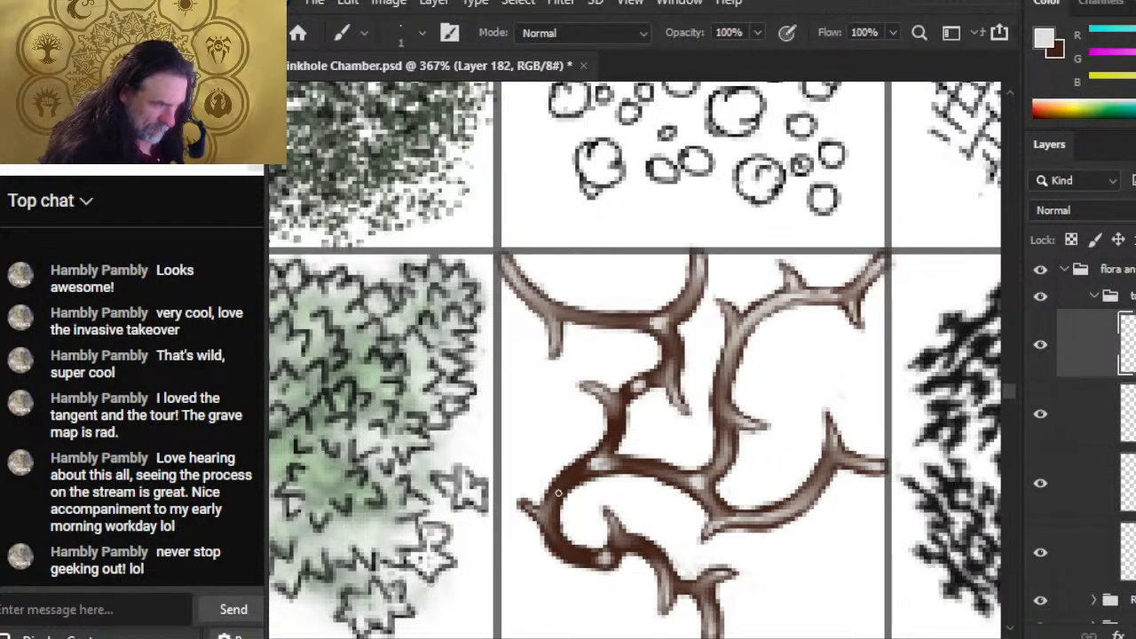
- Paint and smudge highlights along the left curve and the central horizontal branch
{"action": "key", "text": "r"}
{"action": "mouse_move", "coordinate": [568, 485]}
{"action": "left_mouse_down"}
{"action": "mouse_move", "coordinate": [553, 508]}
{"action": "mouse_move", "coordinate": [556, 536]}
{"action": "mouse_move", "coordinate": [548, 515]}
{"action": "mouse_move", "coordinate": [560, 520]}
{"action": "mouse_move", "coordinate": [576, 486]}
{"action": "mouse_move", "coordinate": [611, 490]}
{"action": "left_mouse_up"}
{"action": "key", "text": "b"}
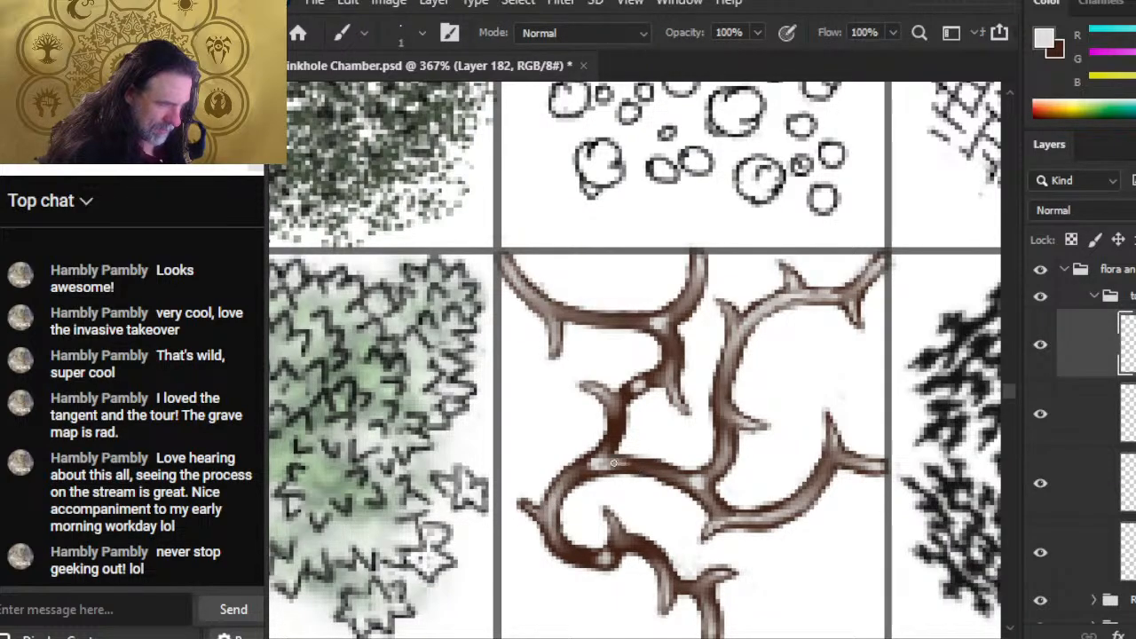
{"action": "key", "text": "r"}
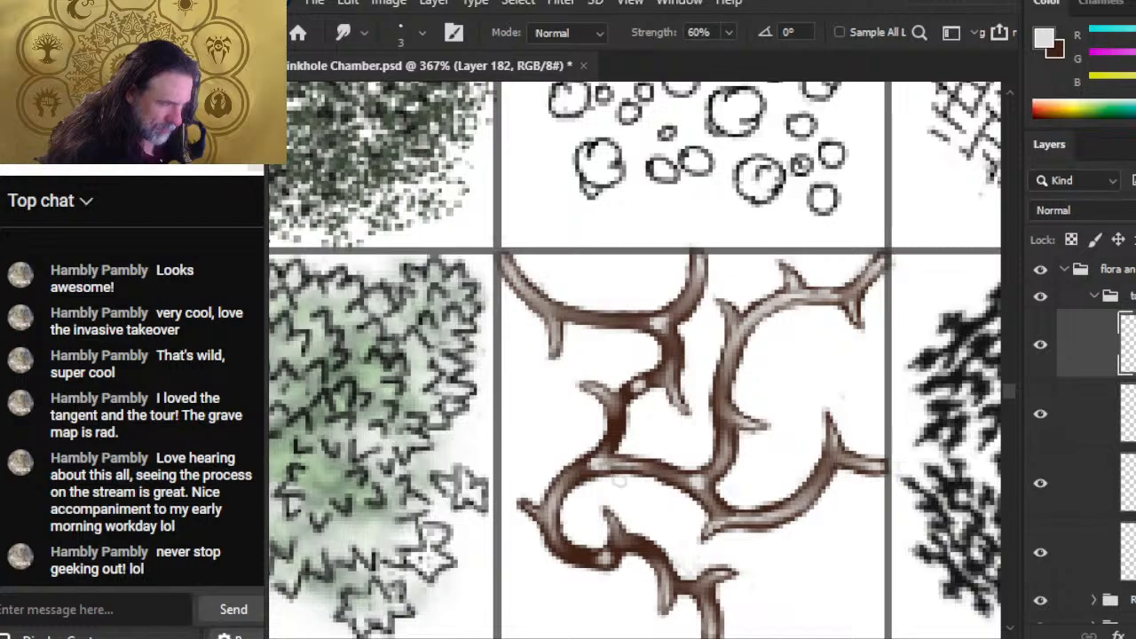
{"action": "key", "text": "b"}
{"action": "key", "text": "r"}
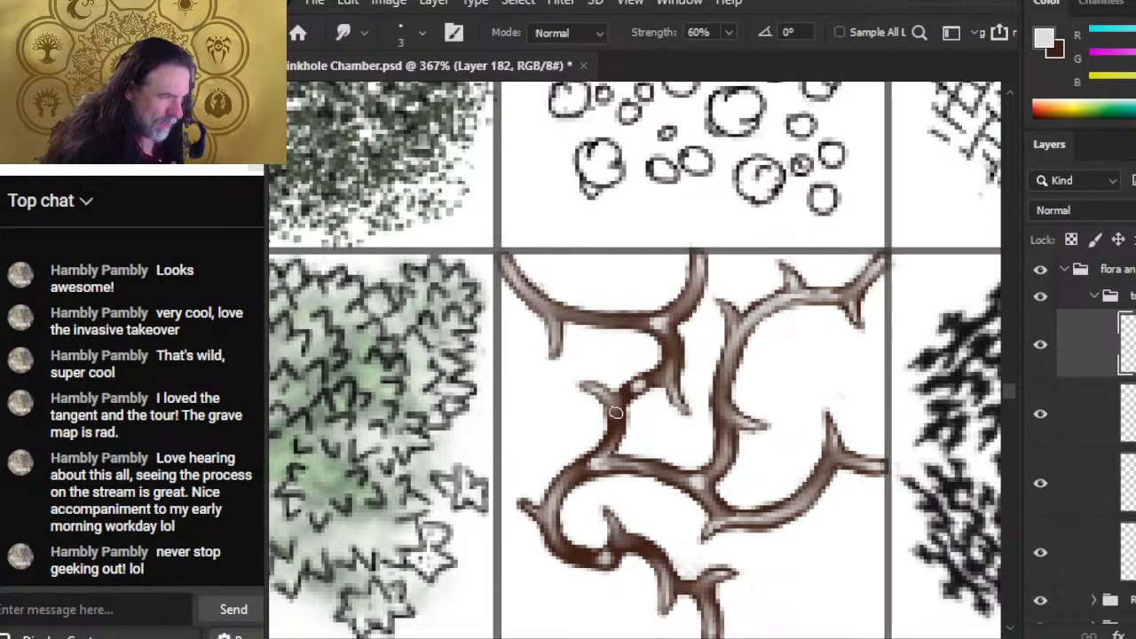
- Highlight and smudge the left-central stem and the upper-left branch down to its hanging thorn
{"action": "key", "text": "b"}
{"action": "key", "text": "r"}
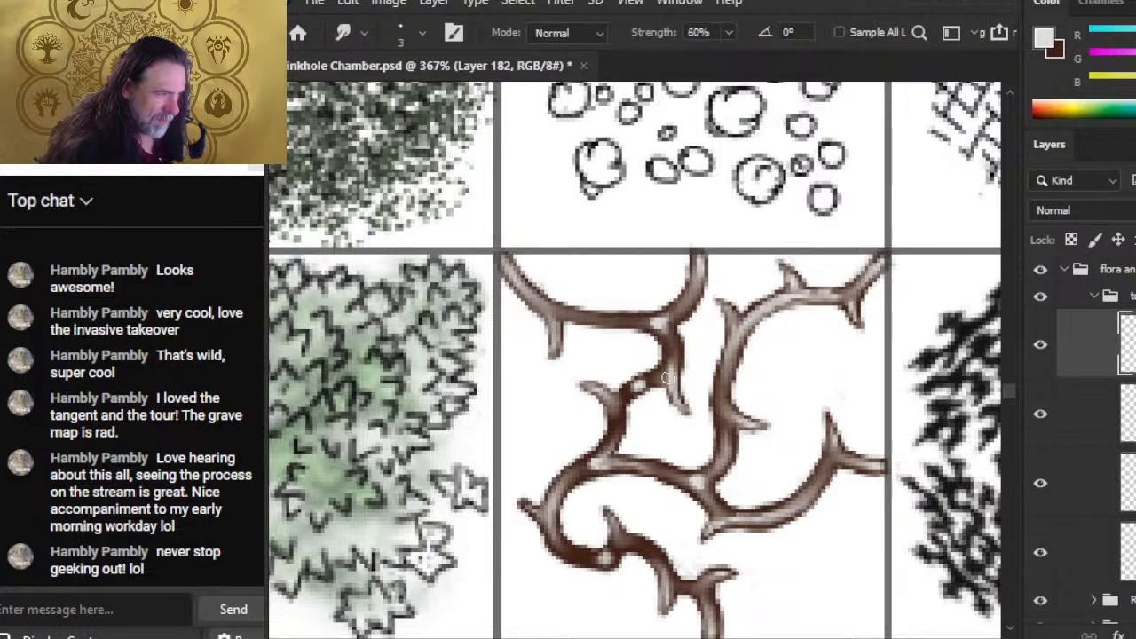
{"action": "key", "text": "b"}
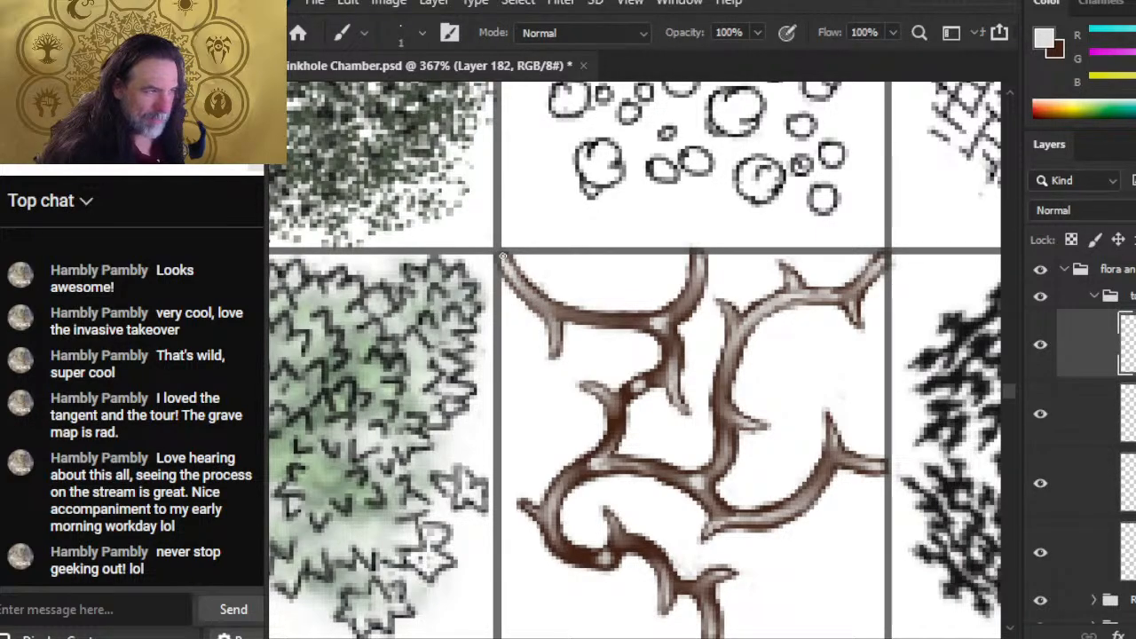
{"action": "key", "text": "r"}
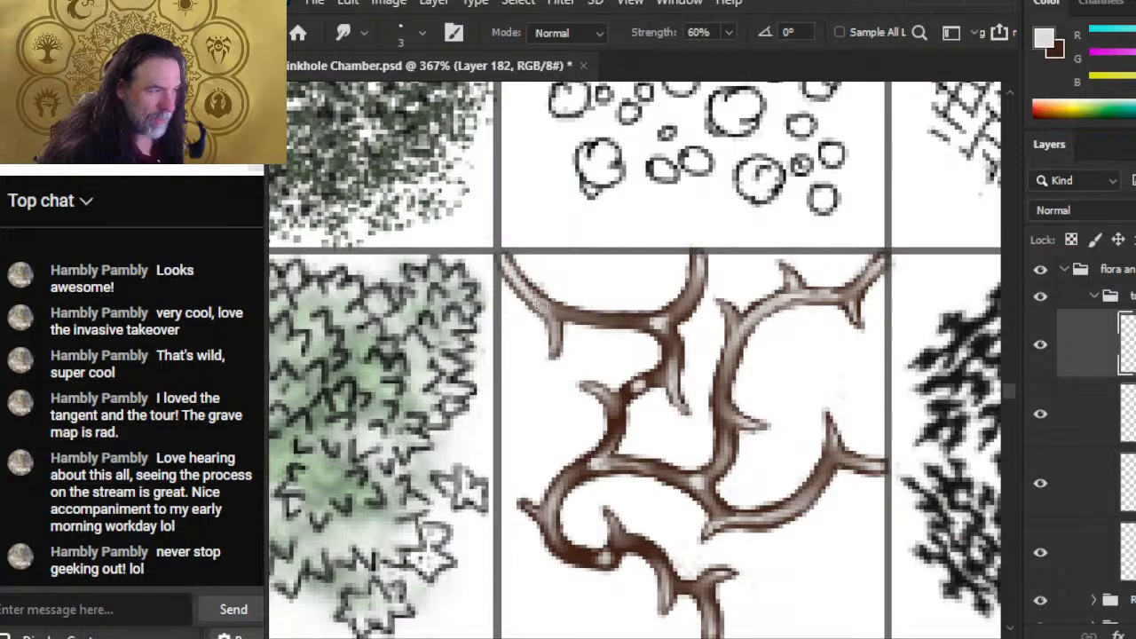
{"action": "key", "text": "b"}
{"action": "key", "text": "r"}
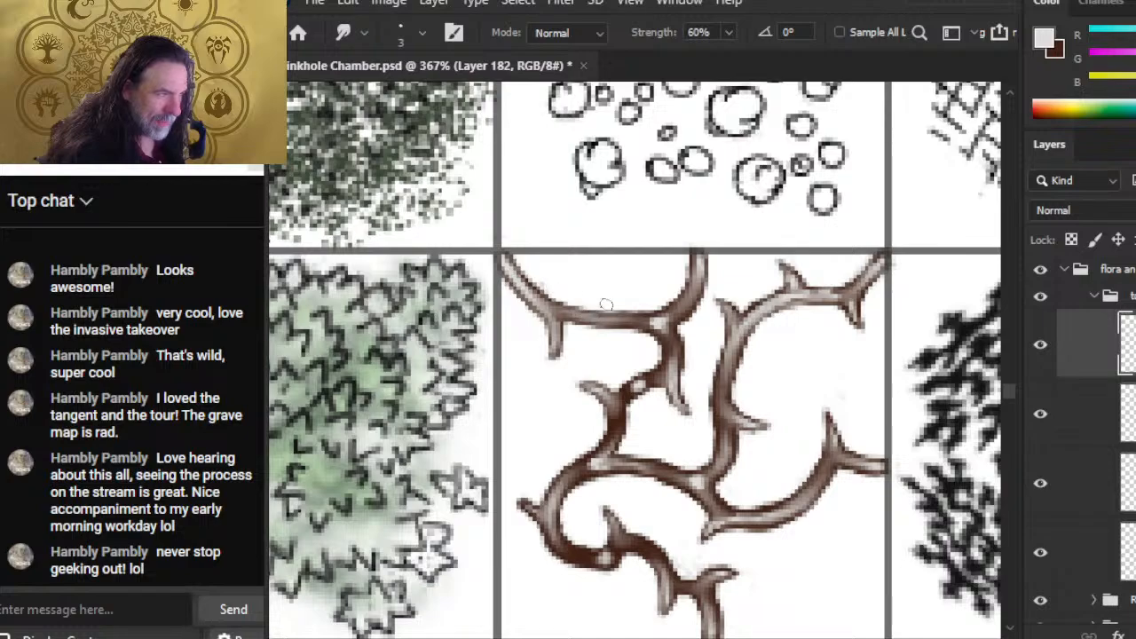
- Strengthen the smudged highlight on the left-central stem, and highlight the short stem below the upper junction
{"action": "key", "text": "b"}
{"action": "key", "text": "r"}
{"action": "left_click_drag", "start_coordinate": [616, 418], "coordinate": [621, 432]}
{"action": "key", "text": "b"}
{"action": "left_click_drag", "start_coordinate": [673, 346], "coordinate": [668, 383]}
{"action": "key", "text": "r"}
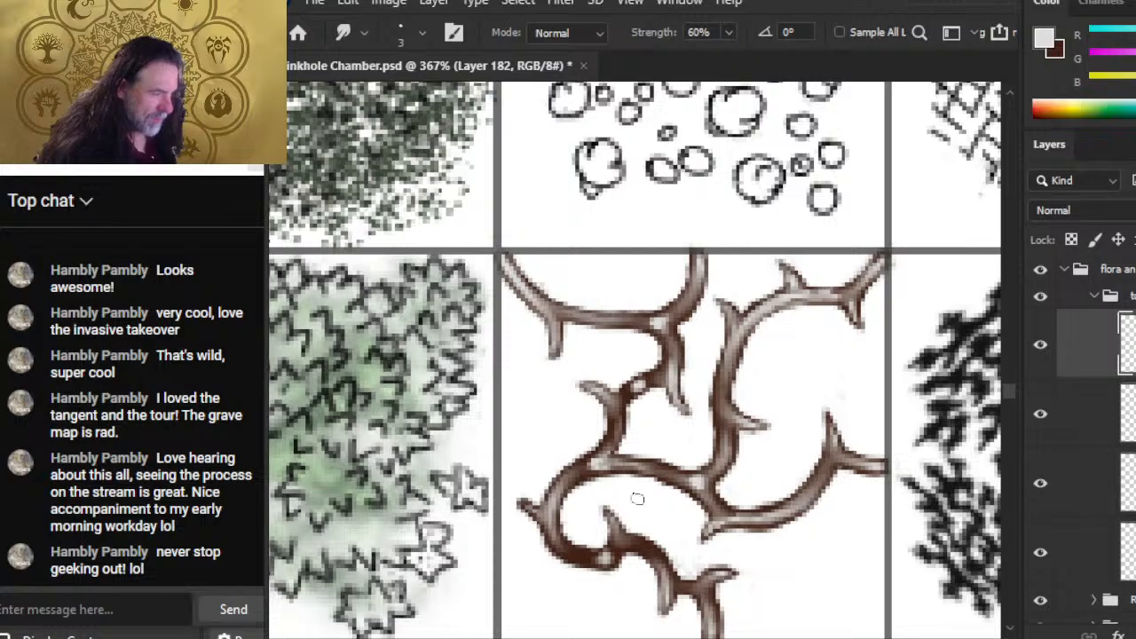
- Paint and smudge a light highlight around the lower-left curl and along the branch leading to the bottom fork
{"action": "key", "text": "b"}
{"action": "mouse_move", "coordinate": [545, 508]}
{"action": "left_mouse_down"}
{"action": "mouse_move", "coordinate": [558, 546]}
{"action": "mouse_move", "coordinate": [552, 532]}
{"action": "mouse_move", "coordinate": [611, 555]}
{"action": "mouse_move", "coordinate": [624, 545]}
{"action": "mouse_move", "coordinate": [599, 538]}
{"action": "mouse_move", "coordinate": [625, 542]}
{"action": "mouse_move", "coordinate": [611, 551]}
{"action": "mouse_move", "coordinate": [645, 557]}
{"action": "left_mouse_up"}
{"action": "key", "text": "r"}
{"action": "key", "text": "b"}
{"action": "key", "text": "r"}
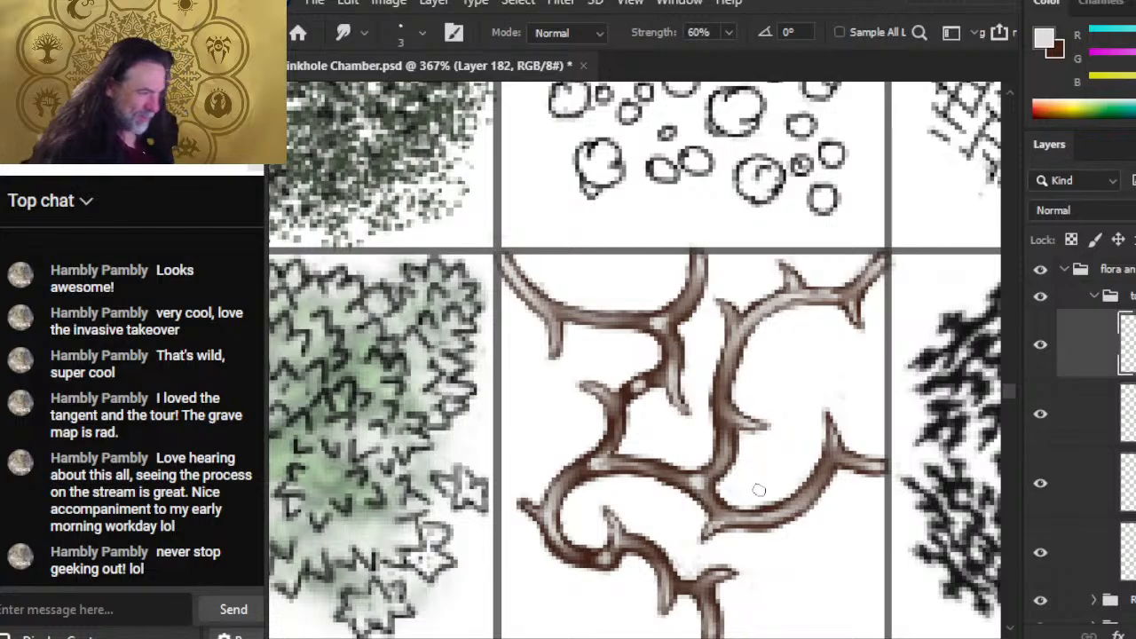
{"action": "key", "text": "z"}
{"action": "scroll", "coordinate": [791, 476], "scroll_direction": "down", "scroll_amount": 2}
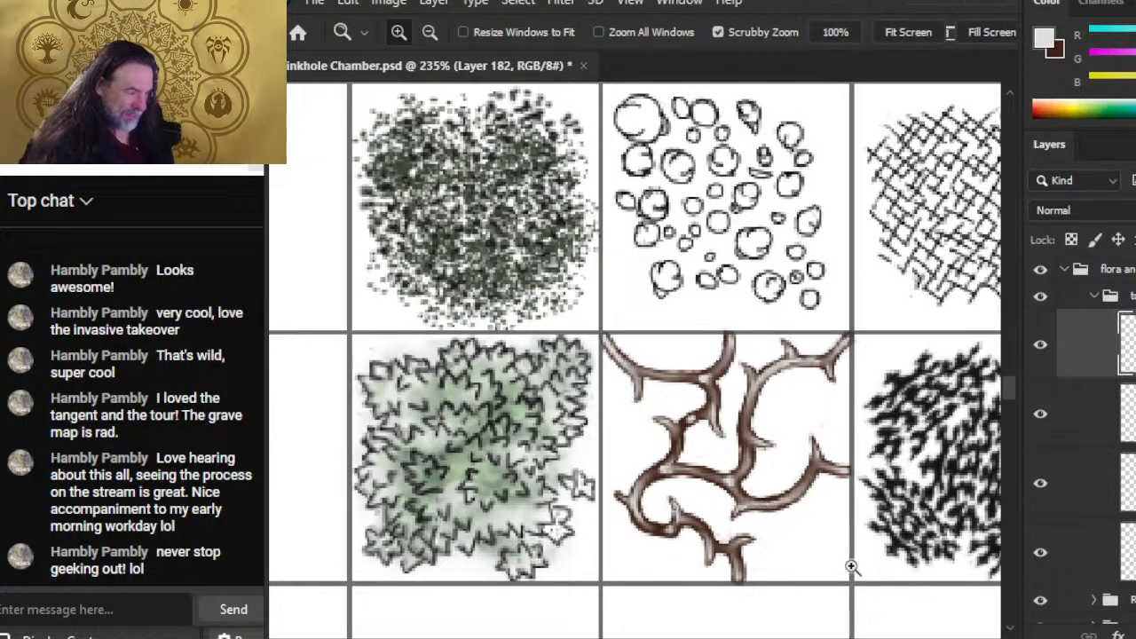
{"action": "scroll", "coordinate": [888, 538], "scroll_direction": "down", "scroll_amount": 1}
{"action": "left_click_drag", "start_coordinate": [833, 517], "coordinate": [711, 413]}
{"action": "scroll", "coordinate": [635, 364], "scroll_direction": "up", "scroll_amount": 2}
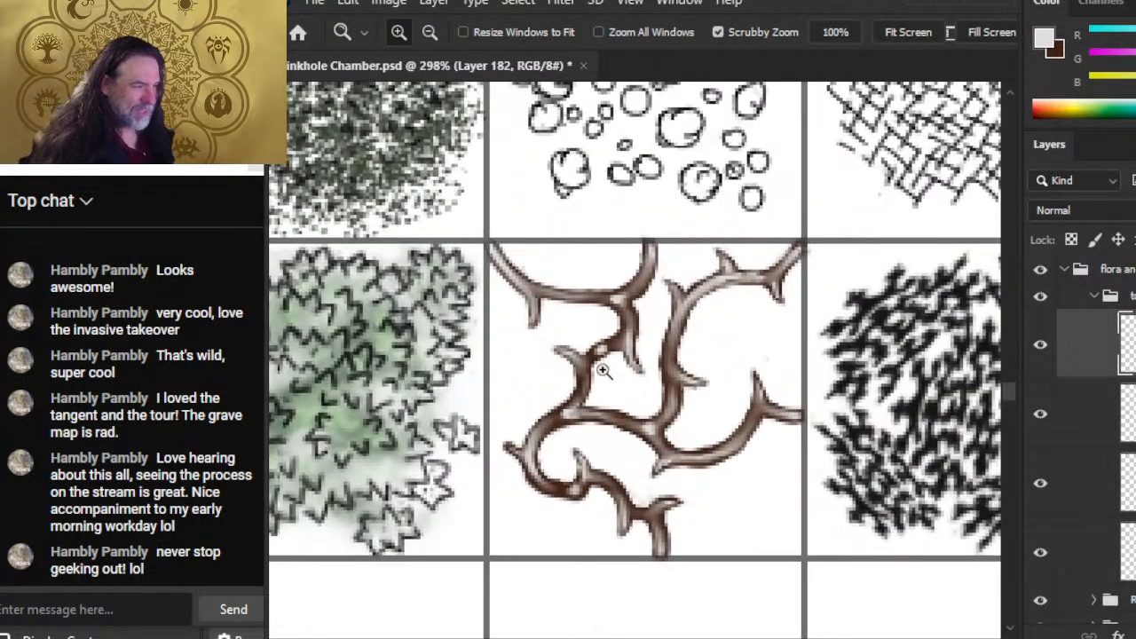
- Erase the stray highlight on the short stem below the upper junction, and repaint and smudge it on Layer 181
{"action": "key", "text": "e"}
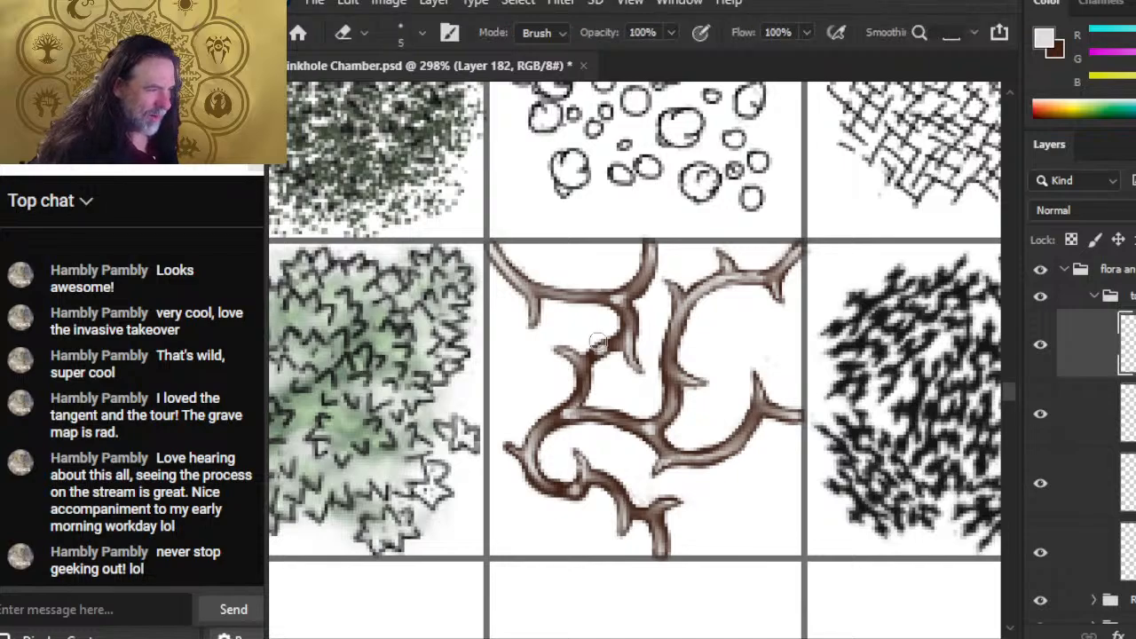
{"action": "left_click", "coordinate": [1092, 426]}
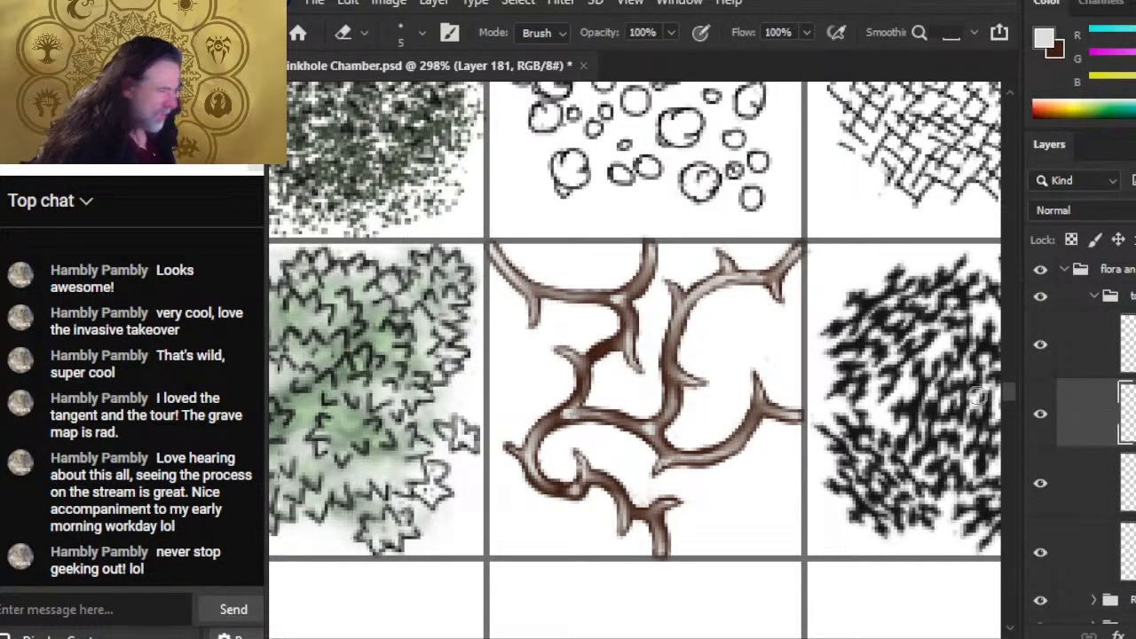
{"action": "key", "text": "b"}
{"action": "key", "text": "r"}
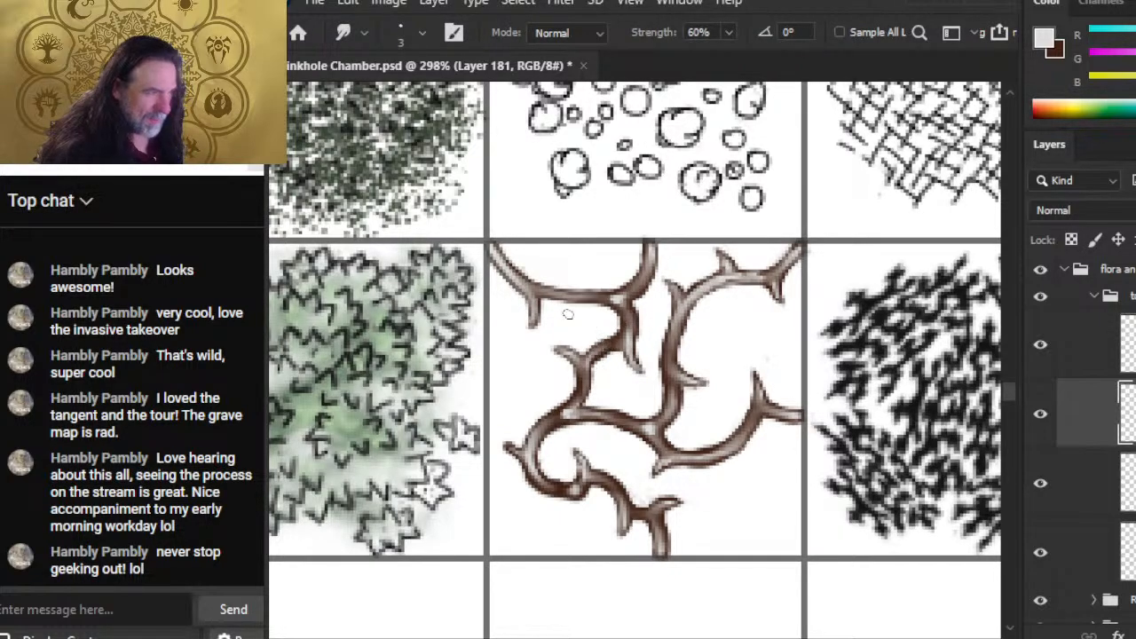
- Touch up the smudged highlights at the base of the central stem and on the left-central stem
{"action": "key", "text": "z"}
{"action": "left_click_drag", "start_coordinate": [725, 400], "coordinate": [640, 412]}
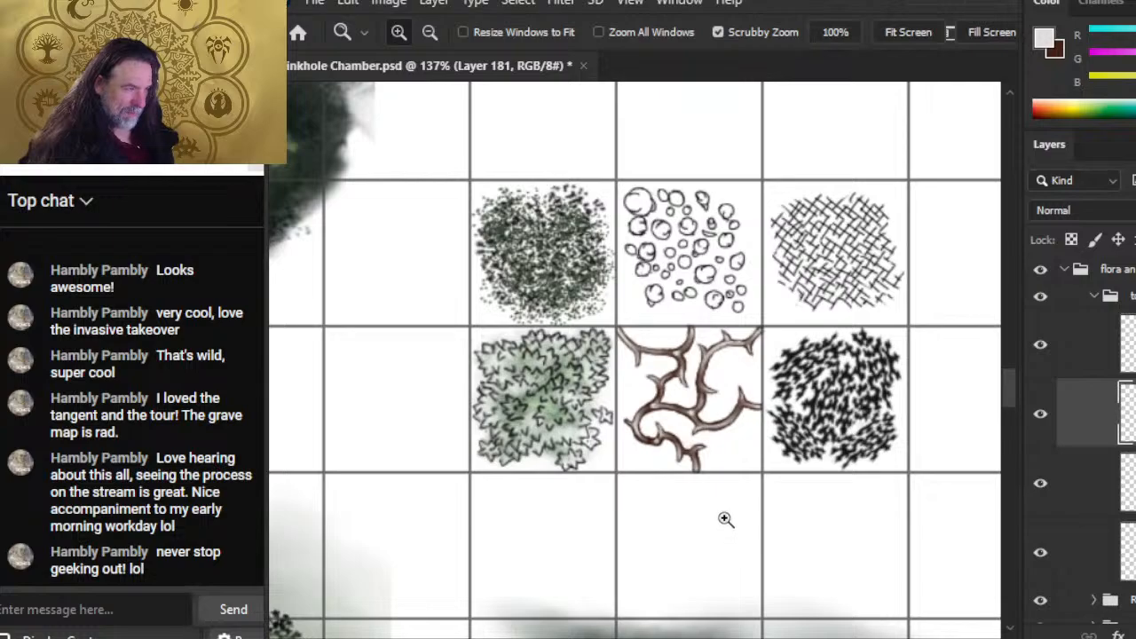
{"action": "left_click_drag", "start_coordinate": [735, 391], "coordinate": [735, 393]}
{"action": "key", "text": "b"}
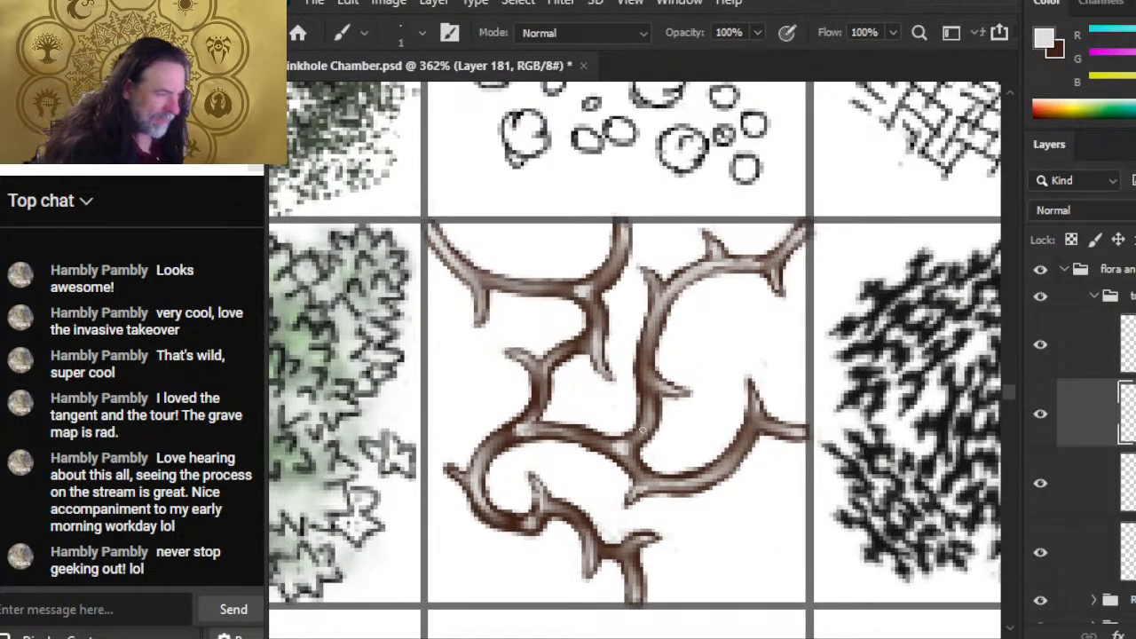
{"action": "key", "text": "r"}
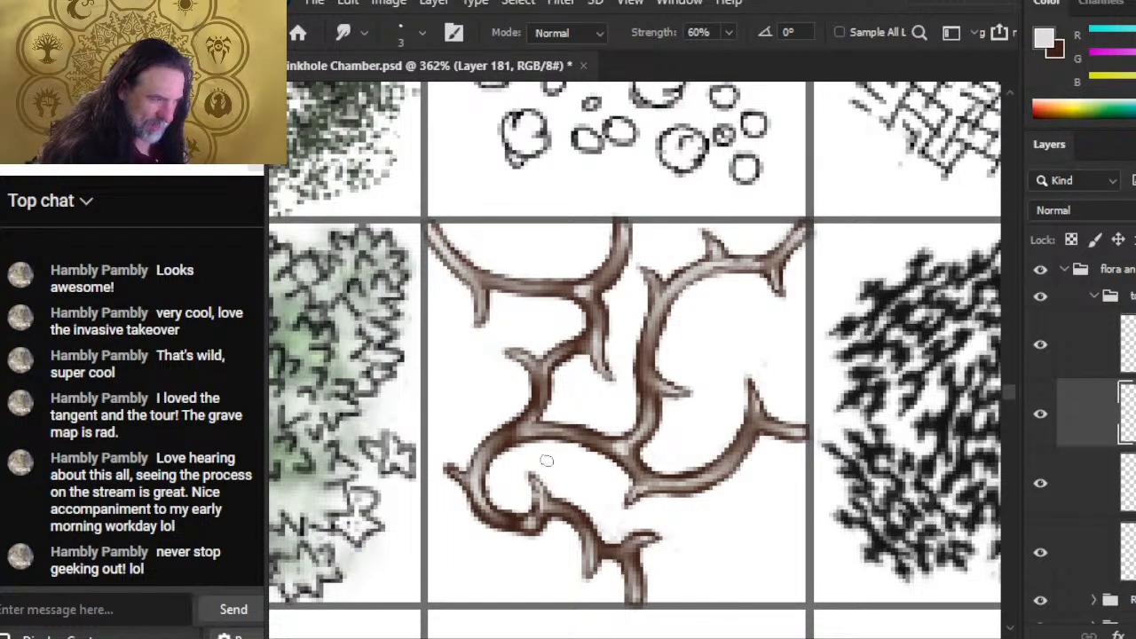
{"action": "key", "text": "b"}
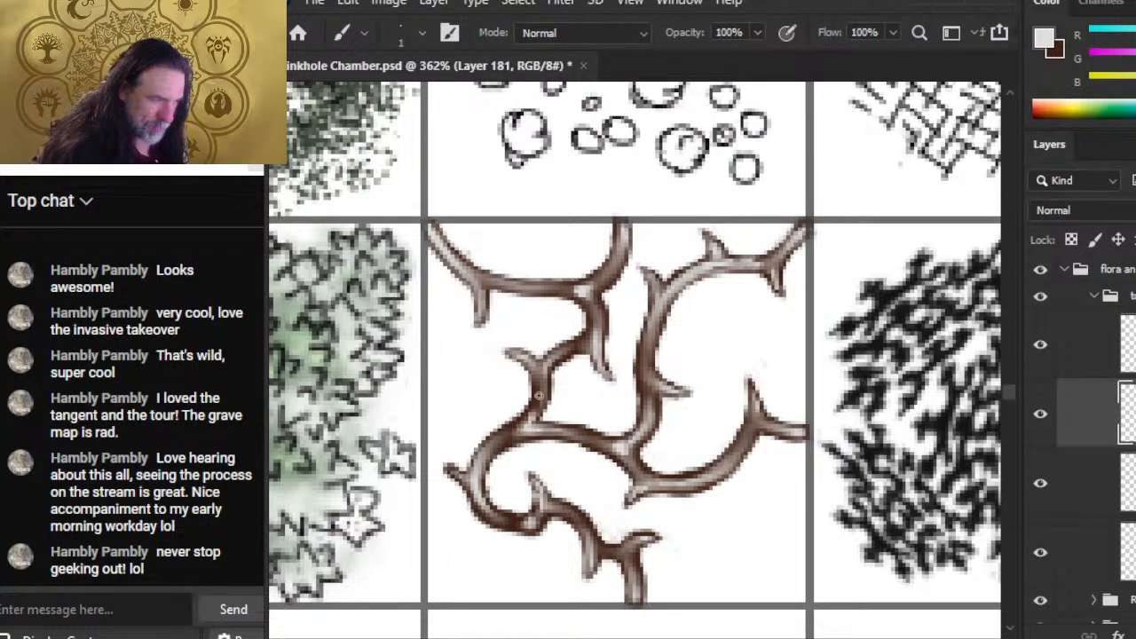
{"action": "key", "text": "r"}
{"action": "key", "text": "b"}
{"action": "key", "text": "r"}
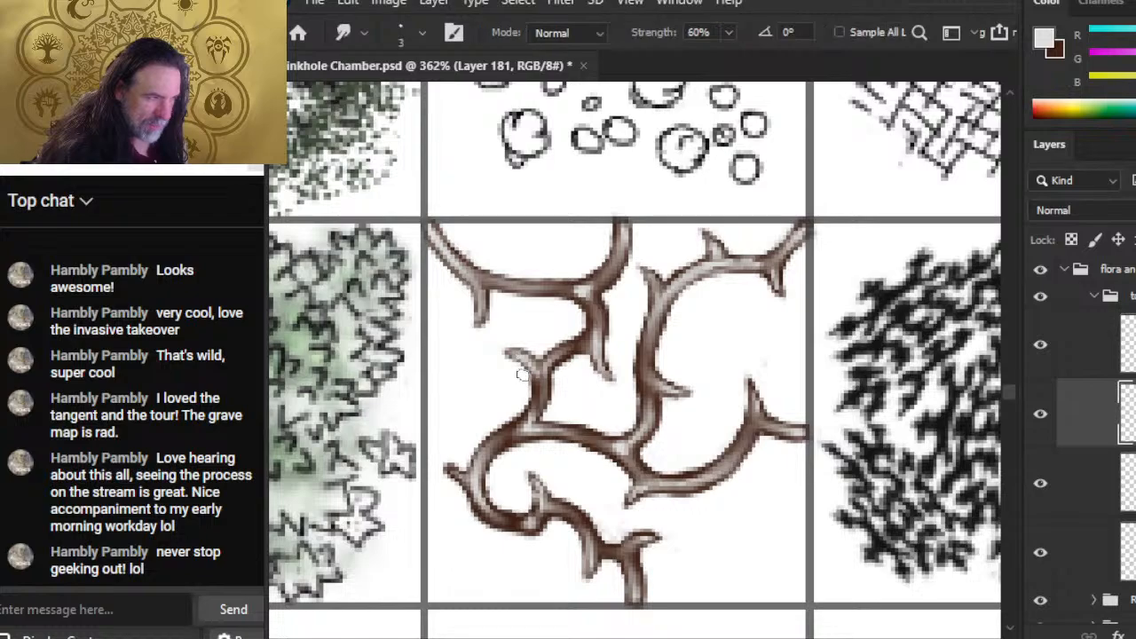
- Paint and smudge highlights on the left-central thorn, the hanging thorn and the upper part of the central stem
{"action": "key", "text": "b"}
{"action": "key", "text": "r"}
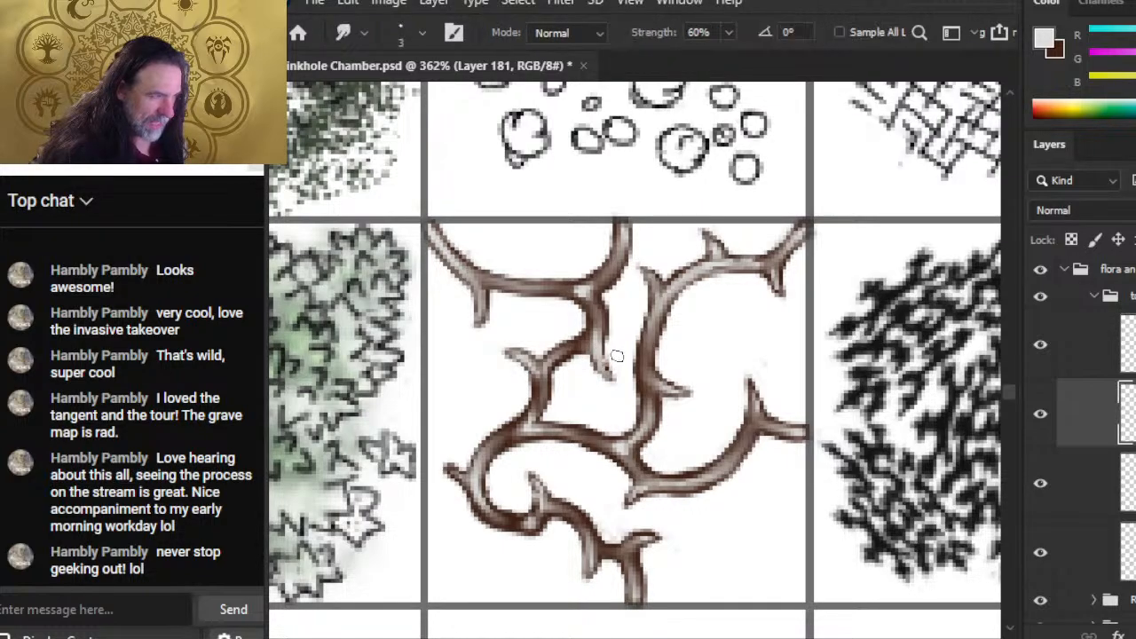
{"action": "key", "text": "b"}
{"action": "key", "text": "r"}
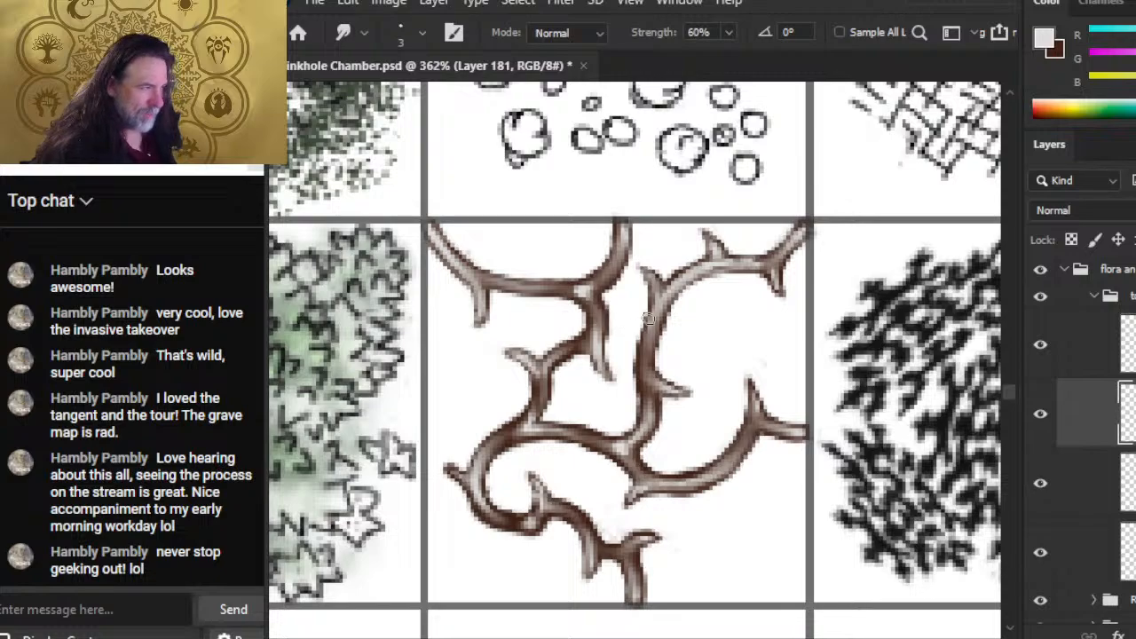
{"action": "key", "text": "b"}
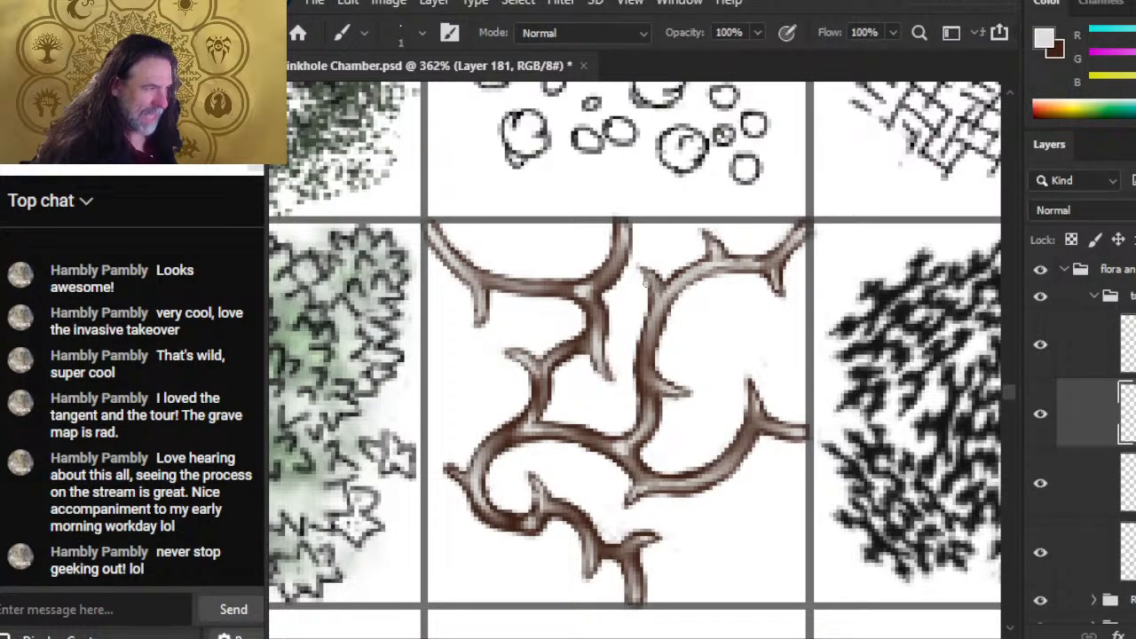
{"action": "key", "text": "r"}
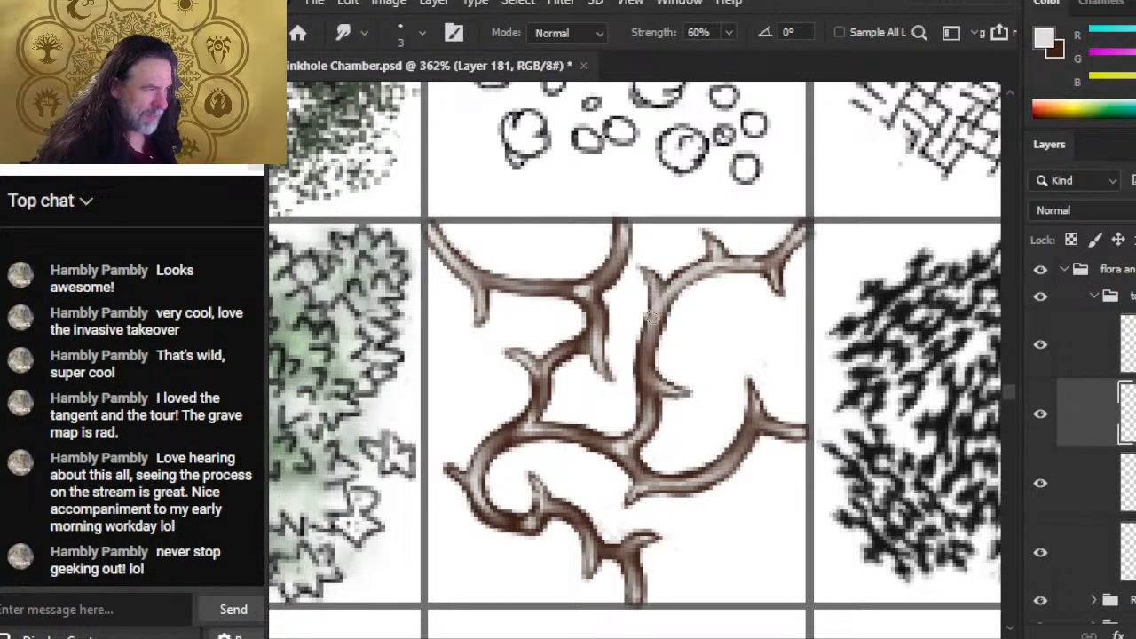
- Highlight and smudge the branch ends at the top edge and upper-right corner of the root texture's square
{"action": "key", "text": "b"}
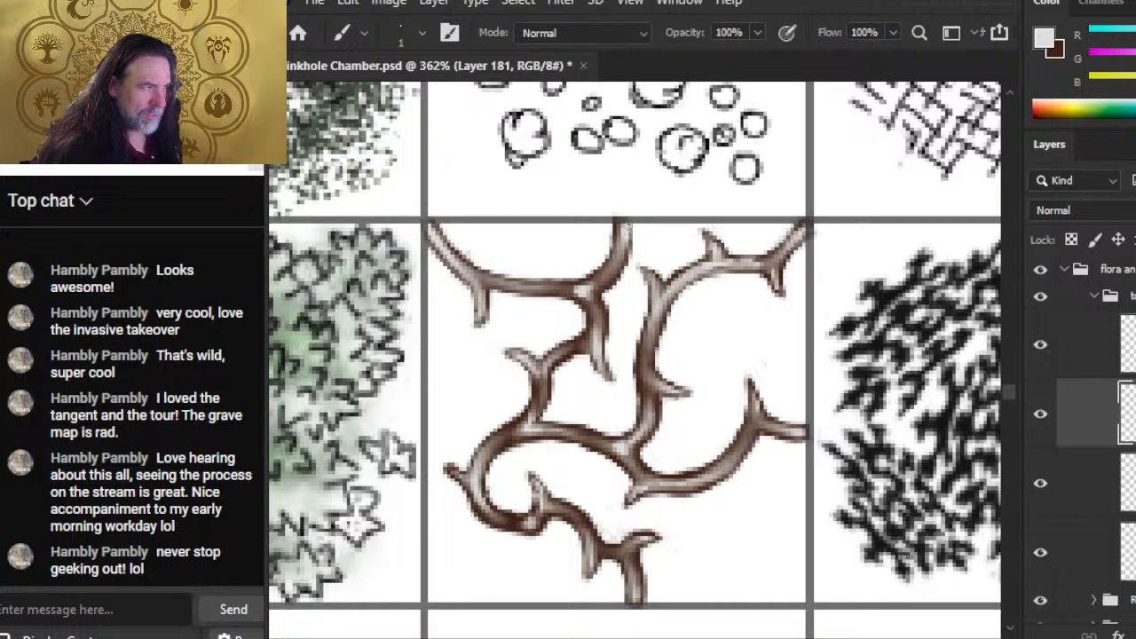
{"action": "key", "text": "r"}
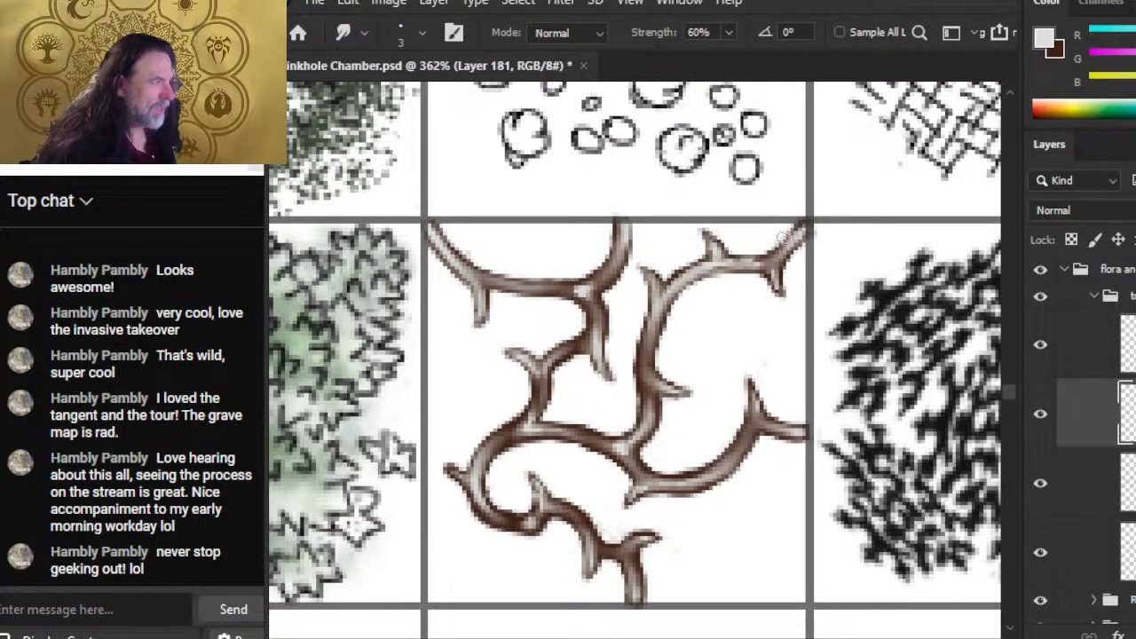
{"action": "key", "text": "b"}
{"action": "key", "text": "r"}
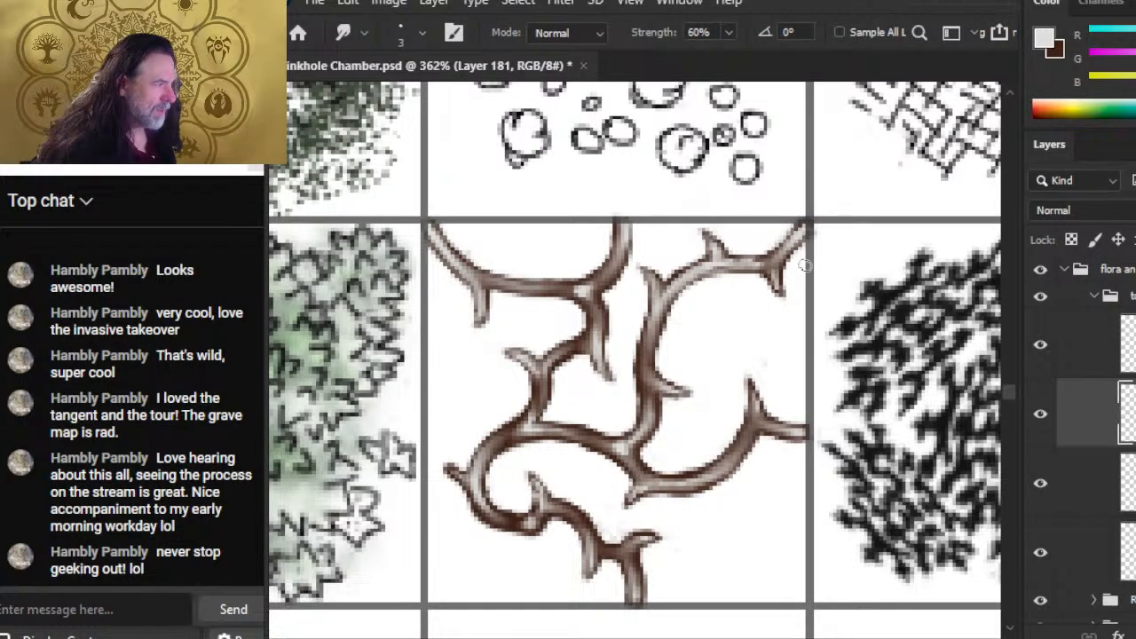
- Paint and smudge highlights on the right-hand branch end and around the bottom fork
{"action": "key", "text": "b"}
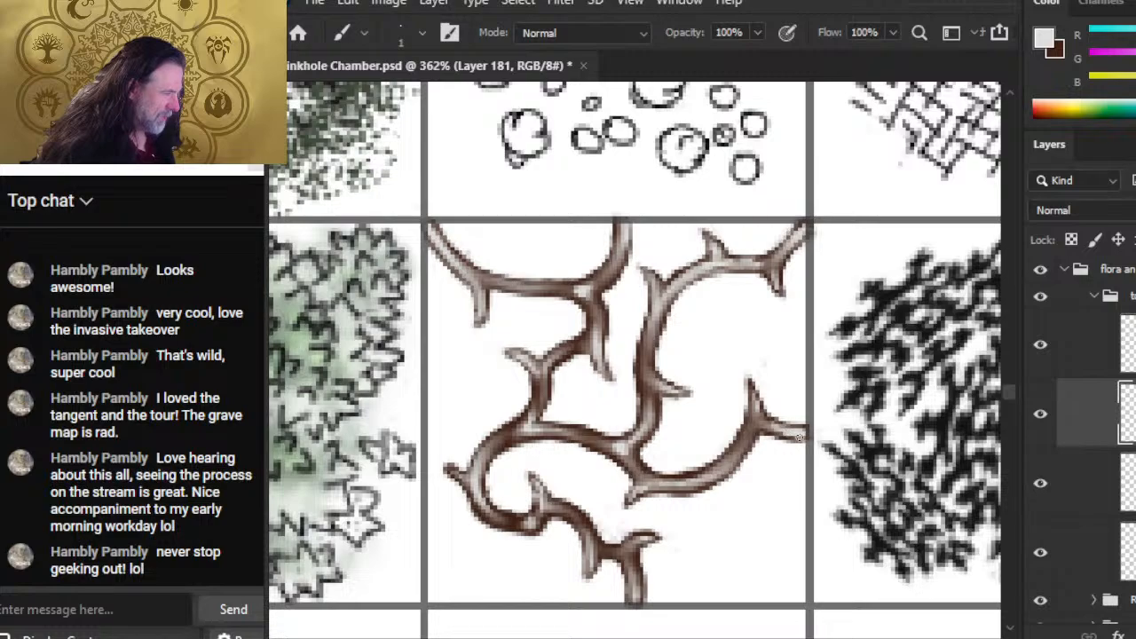
{"action": "key", "text": "r"}
{"action": "key", "text": "b"}
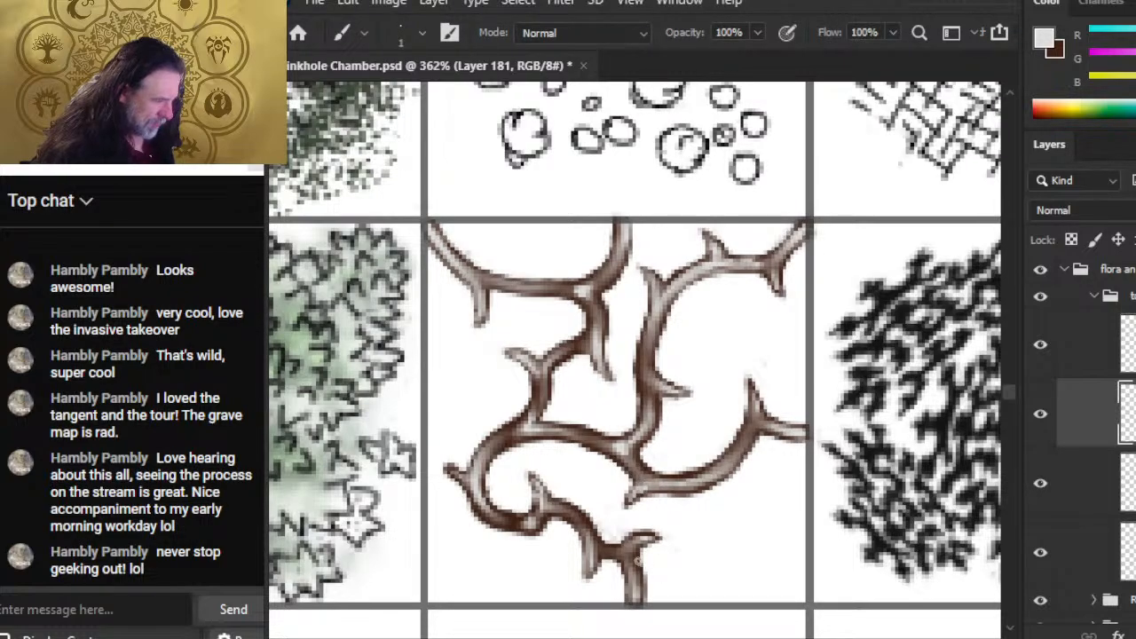
{"action": "key", "text": "r"}
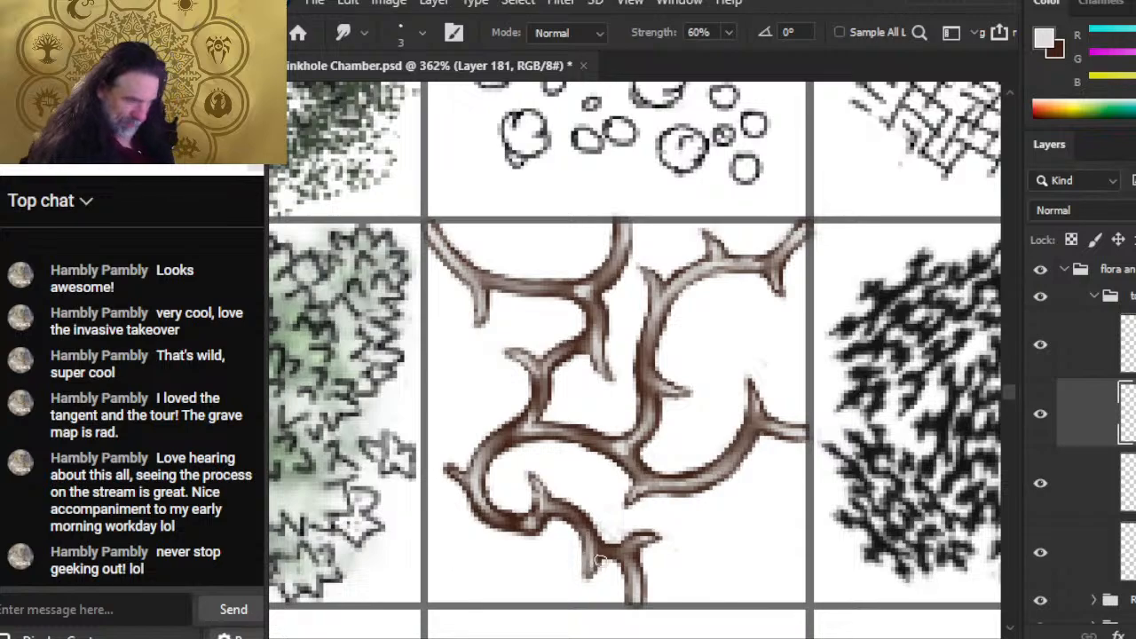
{"action": "key", "text": "z"}
{"action": "left_click_drag", "start_coordinate": [739, 498], "coordinate": [627, 484]}
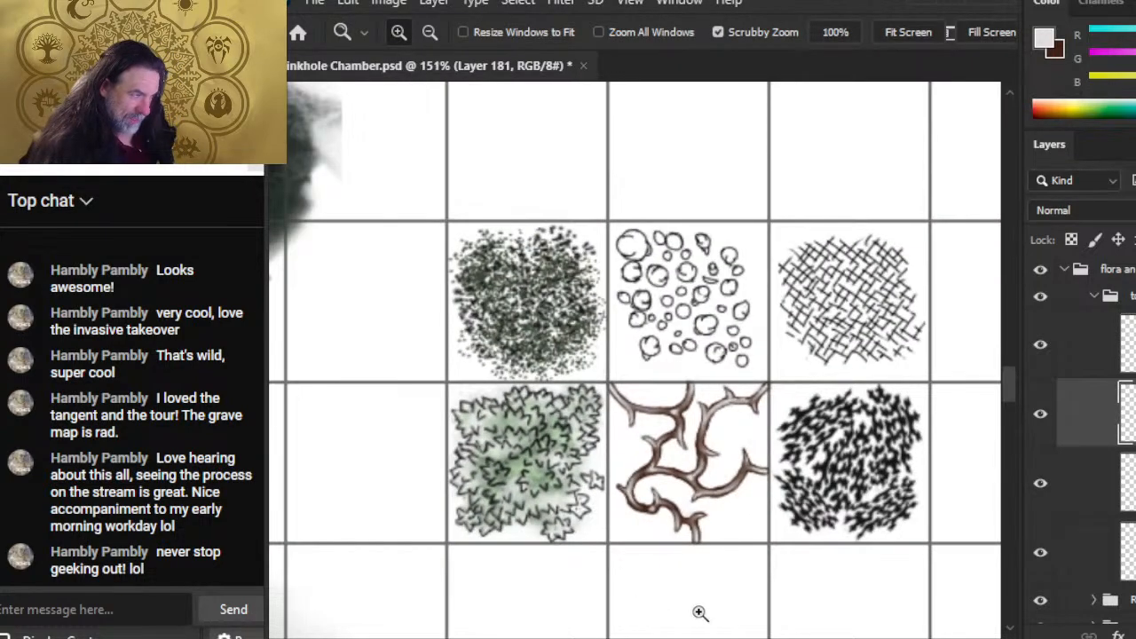
- Select the two highlight layers in the tokens group and move them into the subgroup inside the freic ivy group
{"action": "left_click", "coordinate": [1095, 296]}
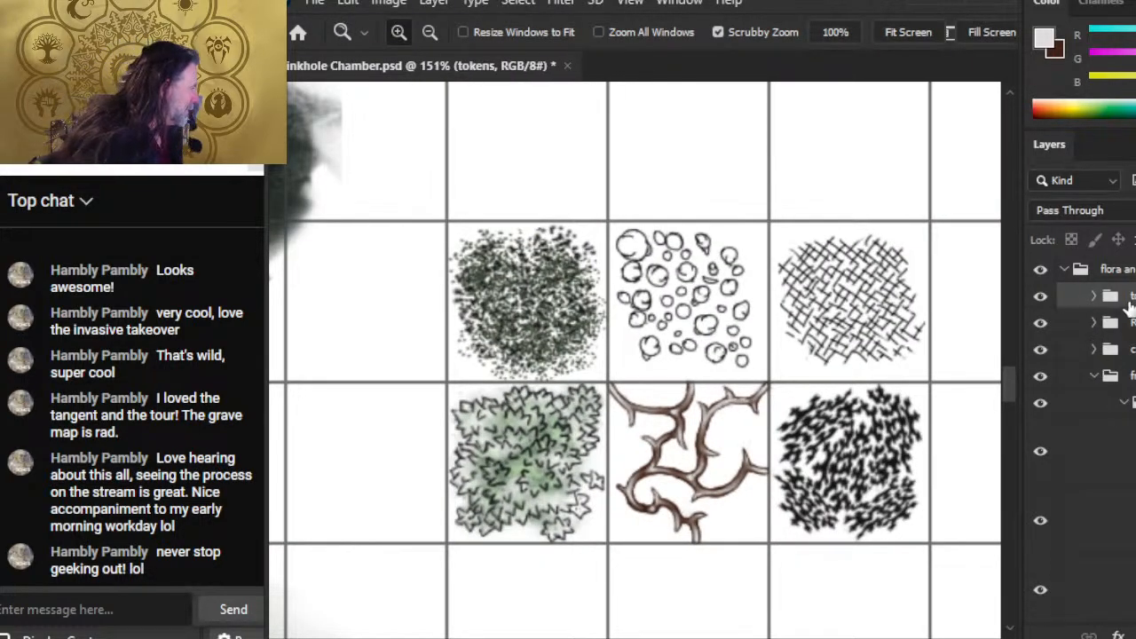
{"action": "left_click", "coordinate": [1095, 296]}
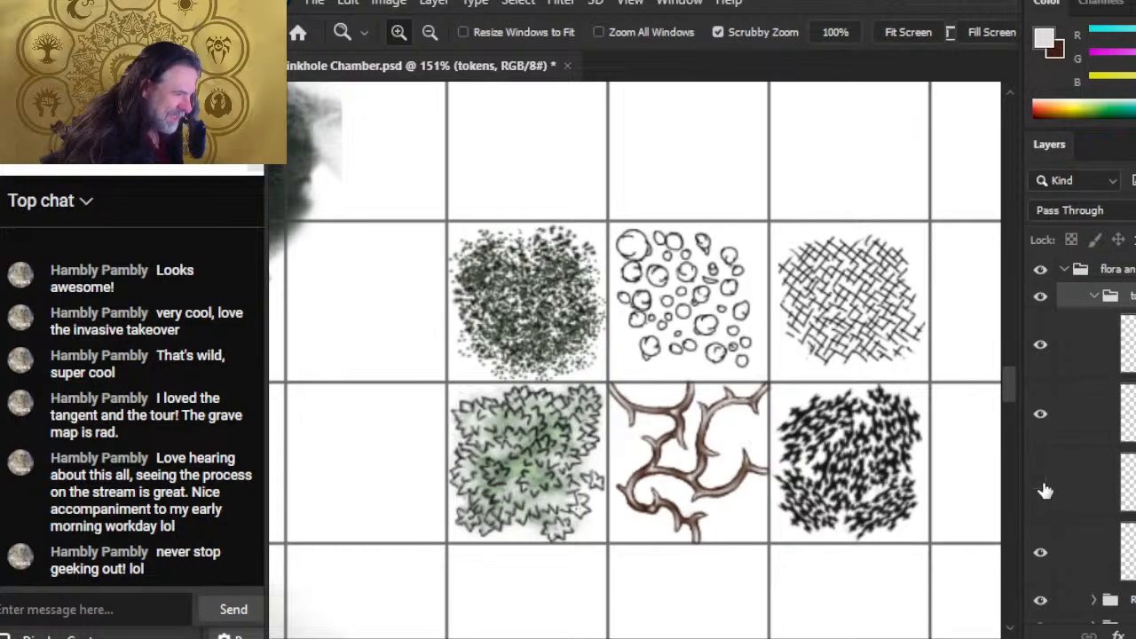
{"action": "left_click", "coordinate": [1087, 424]}
{"action": "left_click", "coordinate": [1090, 357], "text": "ctrl"}
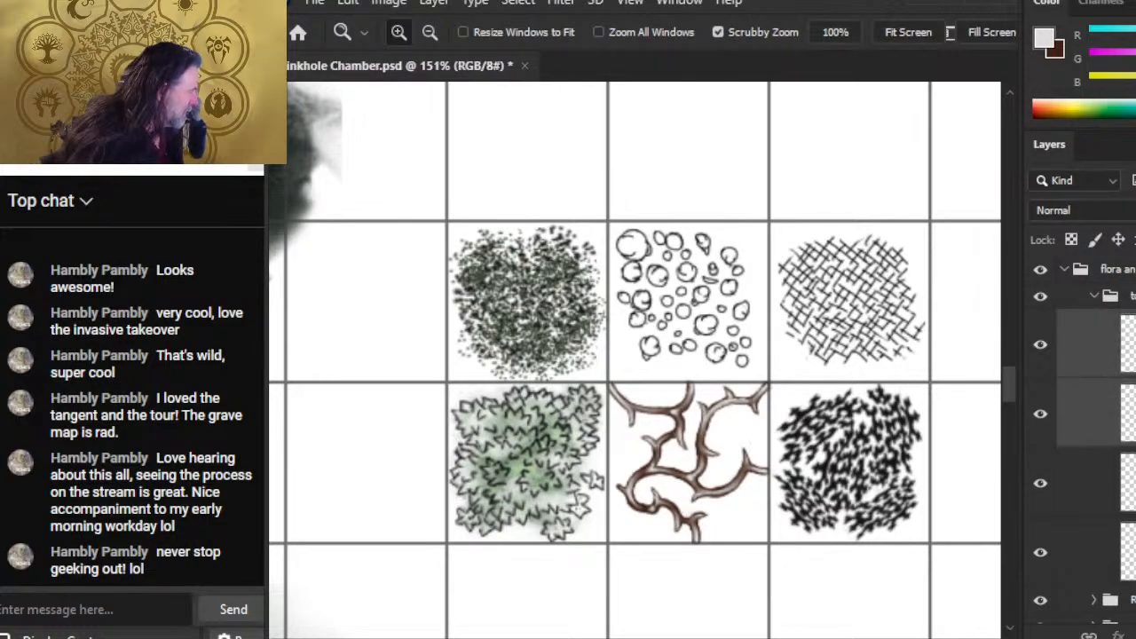
{"action": "scroll", "coordinate": [1083, 426], "scroll_direction": "down", "scroll_amount": 3}
{"action": "left_click_drag", "start_coordinate": [1041, 348], "coordinate": [1041, 538]}
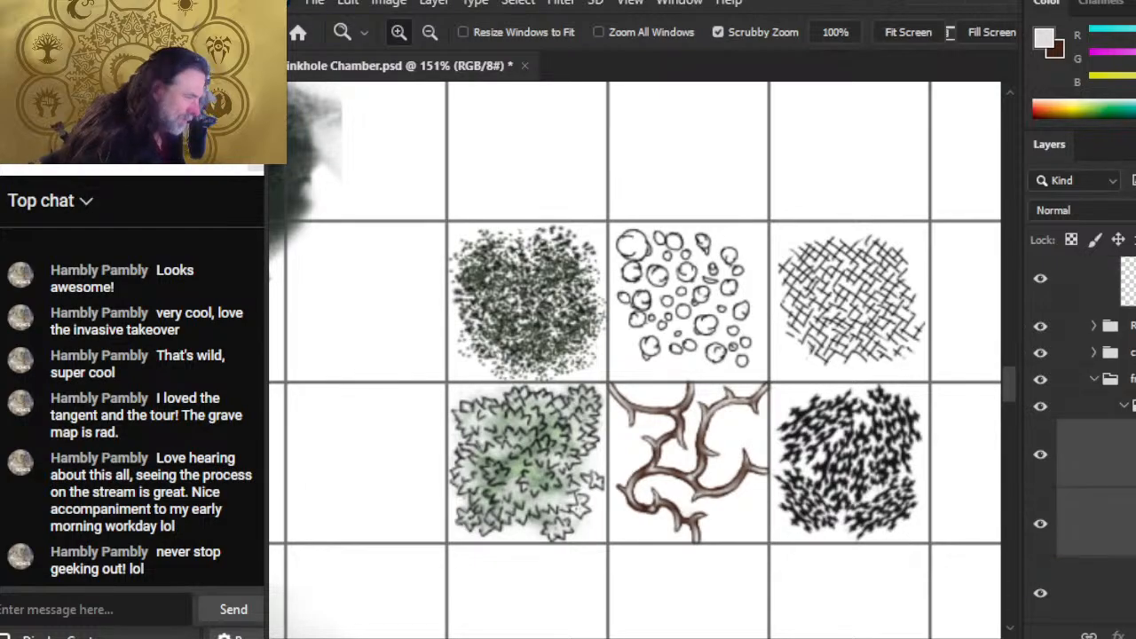
- Duplicate the freic ivy group and merge the copy into a single layer
{"action": "left_click", "coordinate": [1122, 407]}
{"action": "left_click", "coordinate": [1043, 404]}
{"action": "left_click", "coordinate": [1043, 404]}
{"action": "left_click", "coordinate": [1094, 380]}
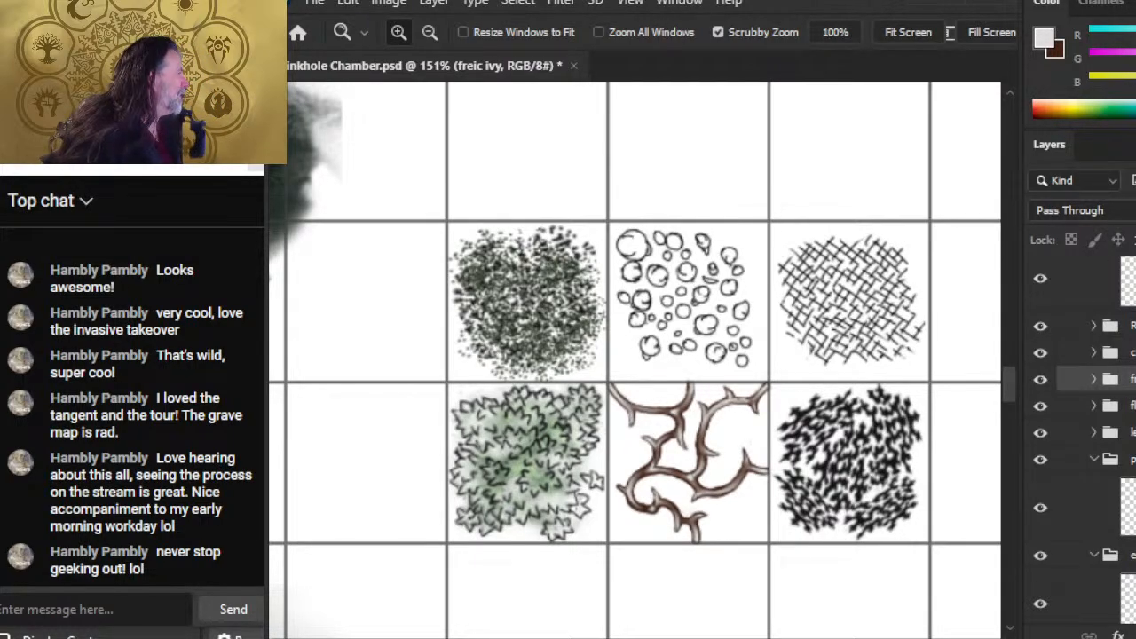
{"action": "key", "text": "ctrl+alt+j"}
{"action": "key", "text": "Return"}
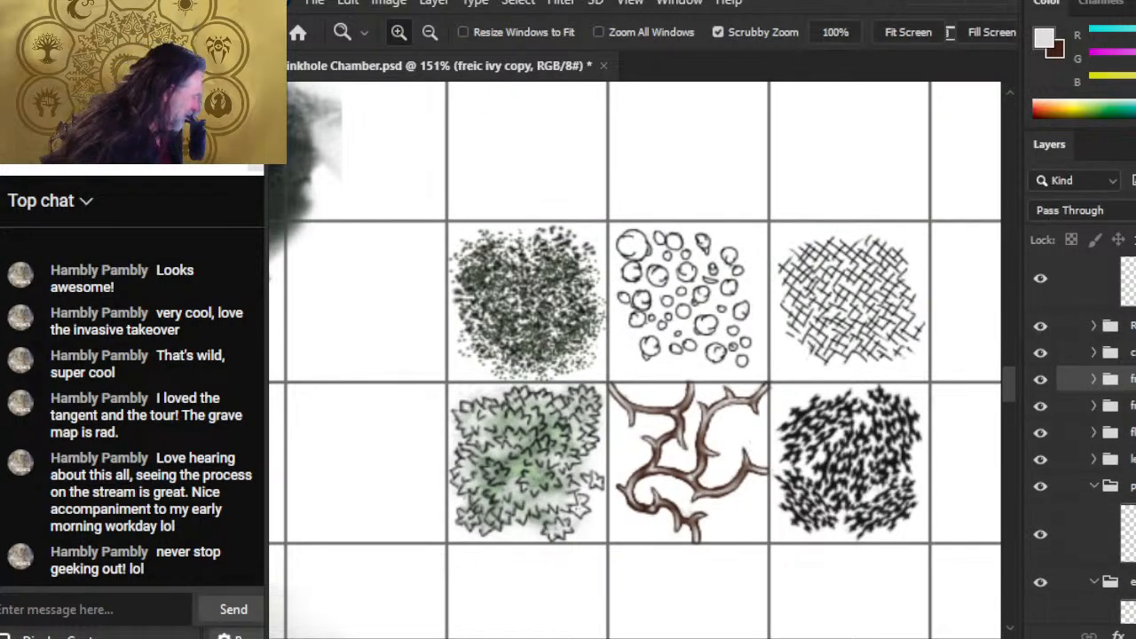
{"action": "key", "text": "ctrl+e"}
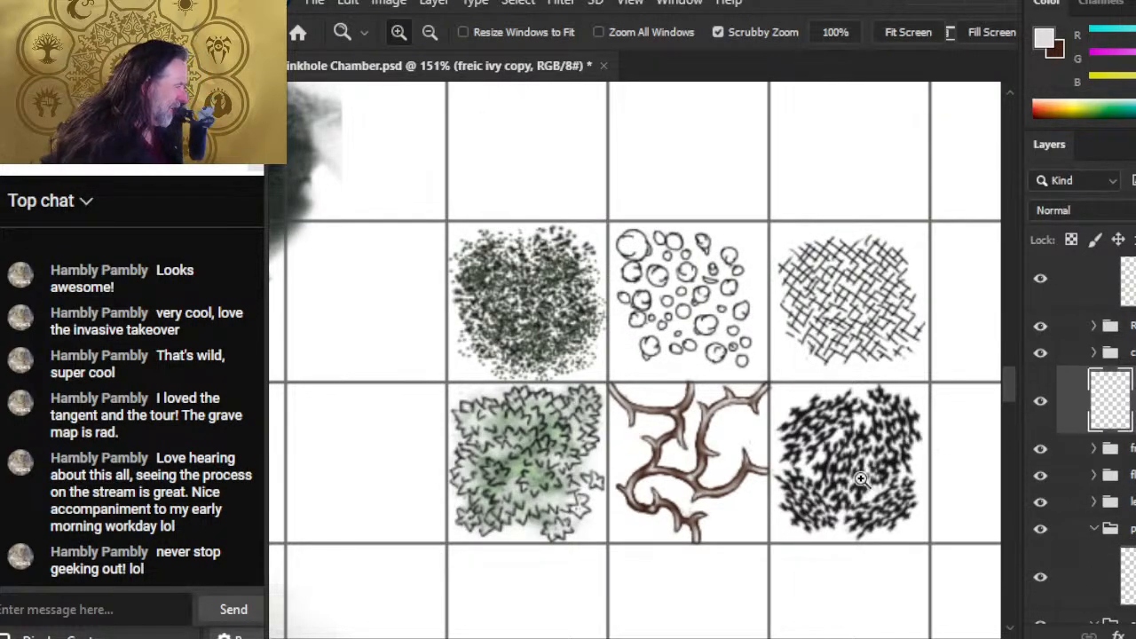
- Move the merged root texture onto the map, into the dark floor square between the grey slabs and the purple pool's rim
{"action": "left_click_drag", "start_coordinate": [866, 479], "coordinate": [728, 444]}
{"action": "key", "text": "v"}
{"action": "left_click_drag", "start_coordinate": [844, 536], "coordinate": [555, 382]}
{"action": "key", "text": "space"}
{"action": "key", "text": "ctrl+space"}
{"action": "left_click_drag", "start_coordinate": [549, 325], "coordinate": [697, 282]}
{"action": "key", "text": "space"}
{"action": "left_click_drag", "start_coordinate": [671, 246], "coordinate": [685, 464]}
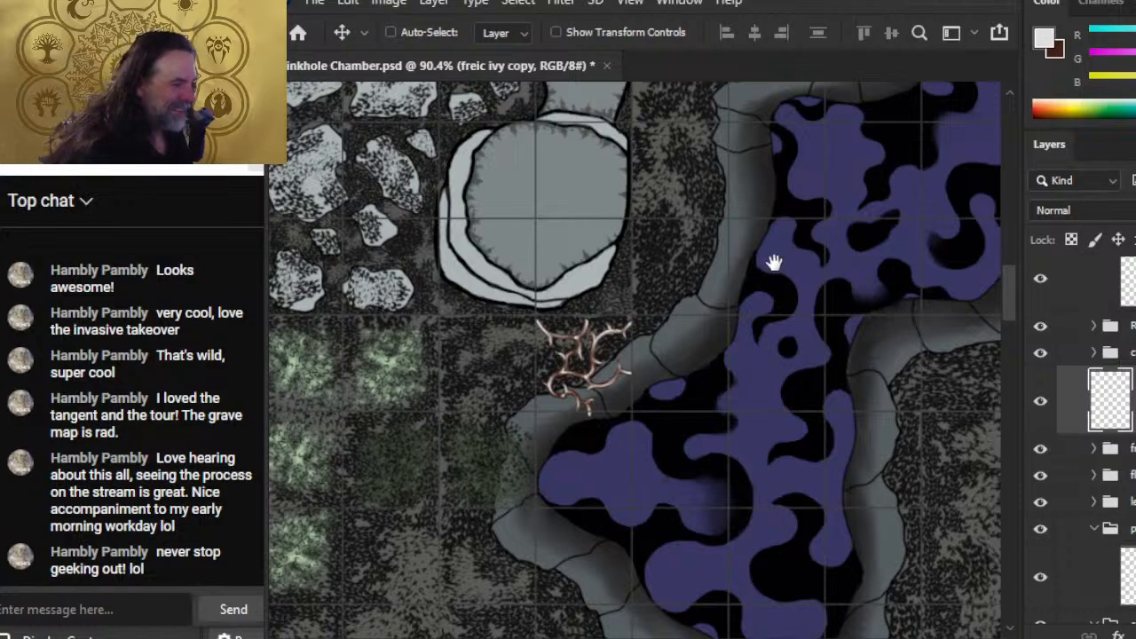
{"action": "left_click_drag", "start_coordinate": [778, 266], "coordinate": [778, 457]}
{"action": "left_click_drag", "start_coordinate": [685, 568], "coordinate": [827, 368]}
{"action": "key", "text": "z"}
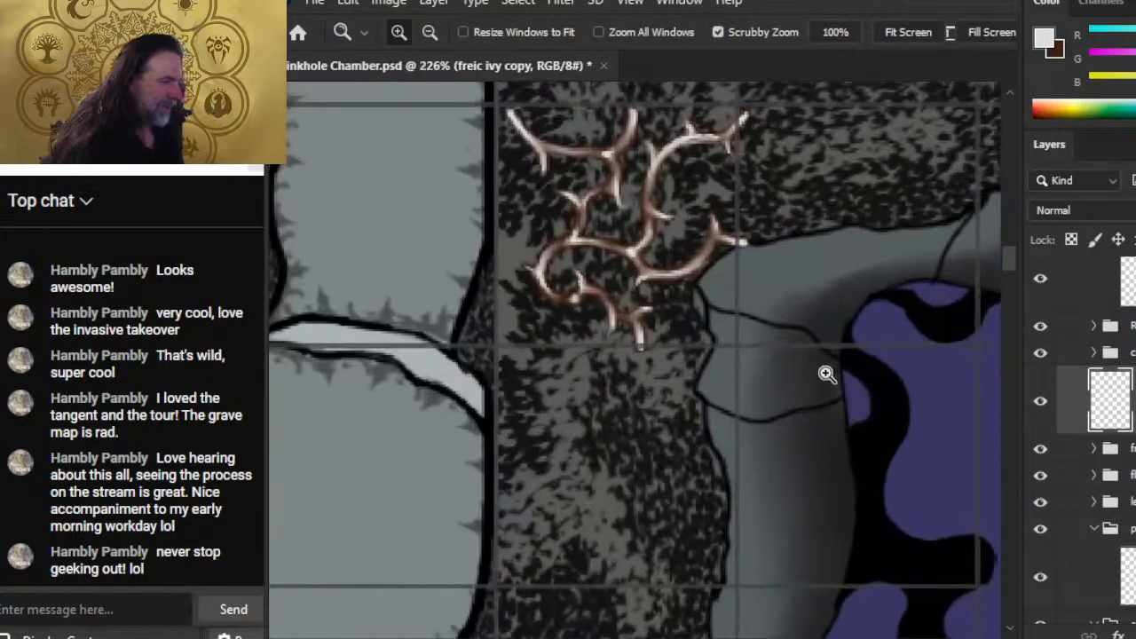
{"action": "left_click_drag", "start_coordinate": [754, 289], "coordinate": [794, 405]}
- Nudge the root texture left and up to align it with the edges of its grid square
{"action": "key", "text": "v"}
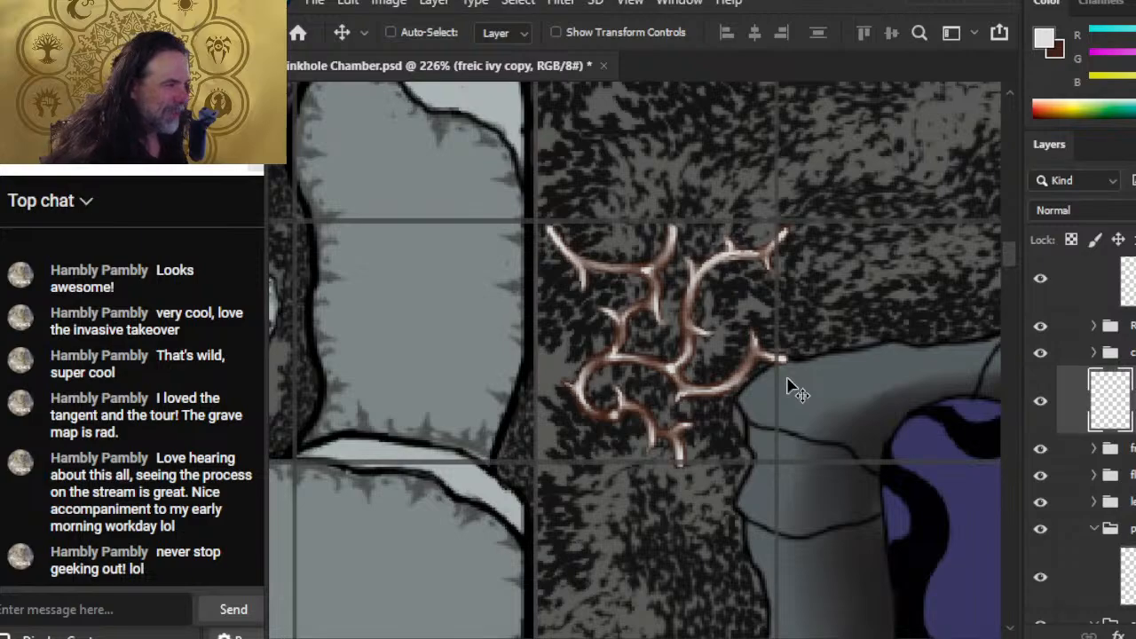
{"action": "key", "text": "Left"}
{"action": "key", "text": "Left"}
{"action": "key", "text": "Left"}
{"action": "key", "text": "Left"}
{"action": "key", "text": "Up"}
{"action": "key", "text": "Up"}
{"action": "key", "text": "Up"}
{"action": "key", "text": "Up"}
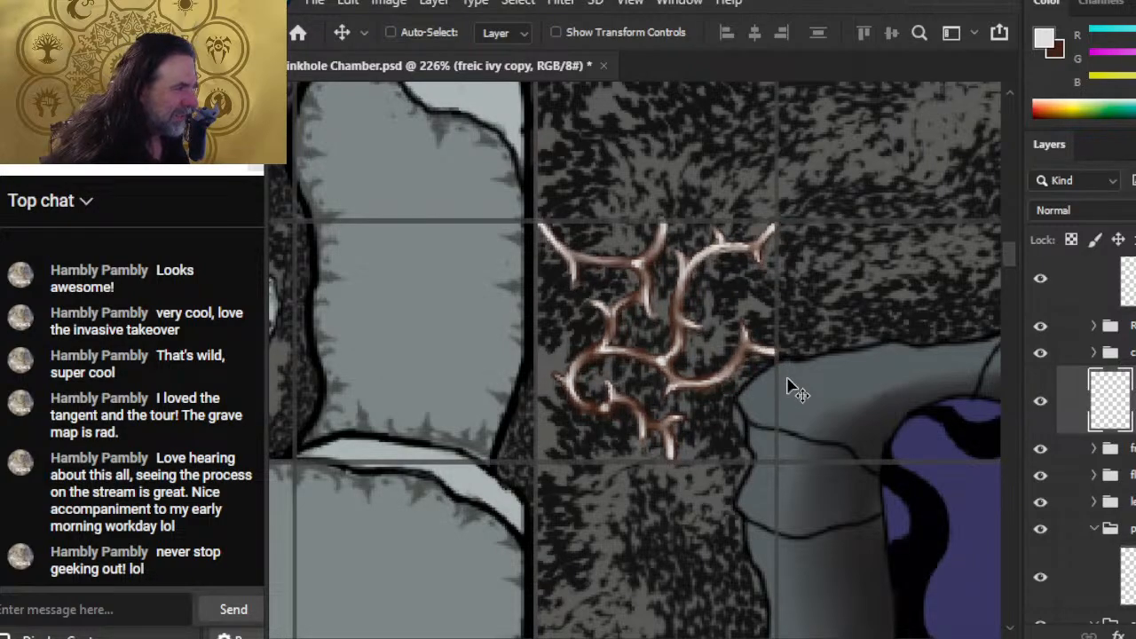
{"action": "key", "text": "Down"}
{"action": "key", "text": "Down"}
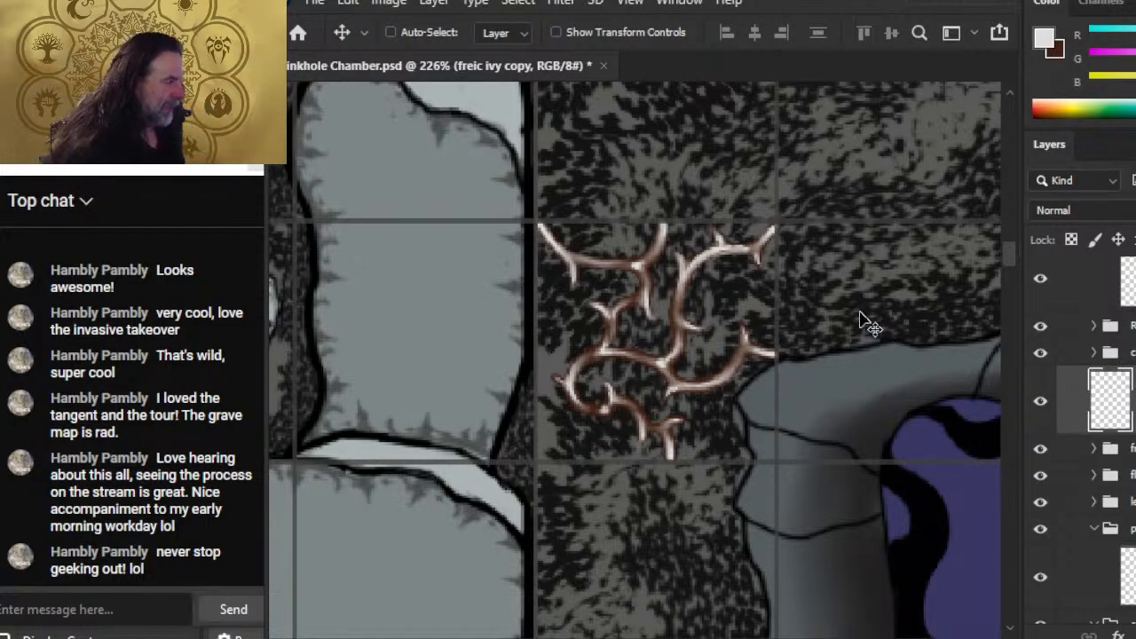
- Lasso the root texture, paste a copy on a new layer and place it in the grid square directly above
{"action": "key", "text": "l"}
{"action": "mouse_move", "coordinate": [858, 241]}
{"action": "left_mouse_down"}
{"action": "mouse_move", "coordinate": [852, 215]}
{"action": "mouse_move", "coordinate": [542, 581]}
{"action": "left_mouse_up"}
{"action": "left_click", "coordinate": [855, 183]}
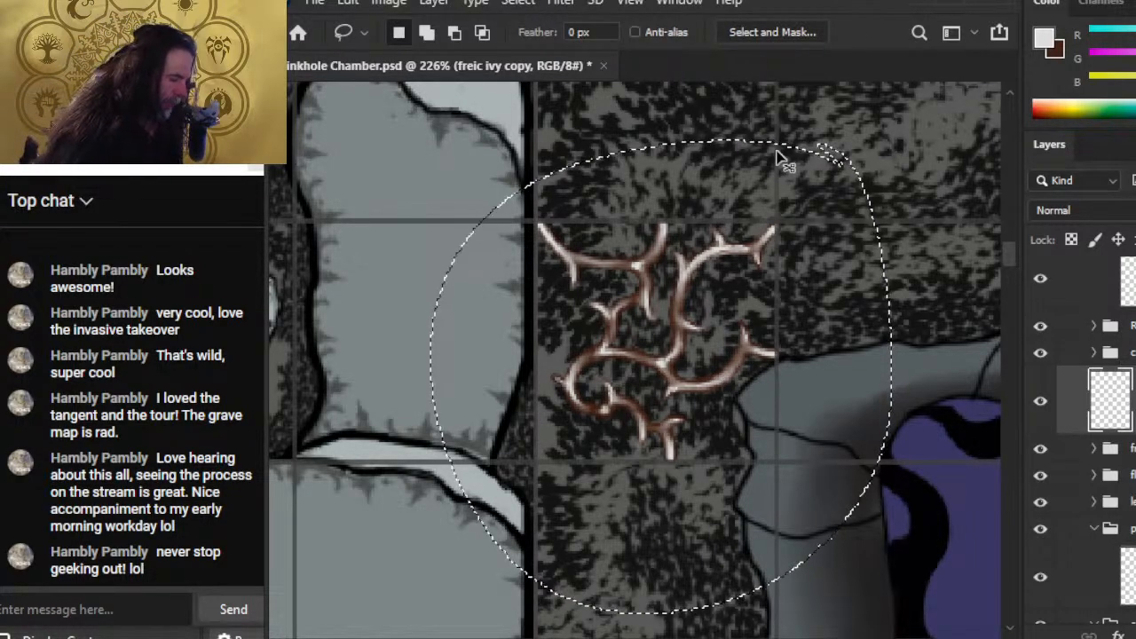
{"action": "key", "text": "ctrl+v"}
{"action": "left_click_drag", "start_coordinate": [868, 369], "coordinate": [762, 346]}
{"action": "left_click_drag", "start_coordinate": [865, 395], "coordinate": [652, 293]}
{"action": "key", "text": "v"}
{"action": "key", "text": "l"}
- Rotate the upper root copy a quarter turn clockwise with Free Transform
{"action": "right_click", "coordinate": [632, 261]}
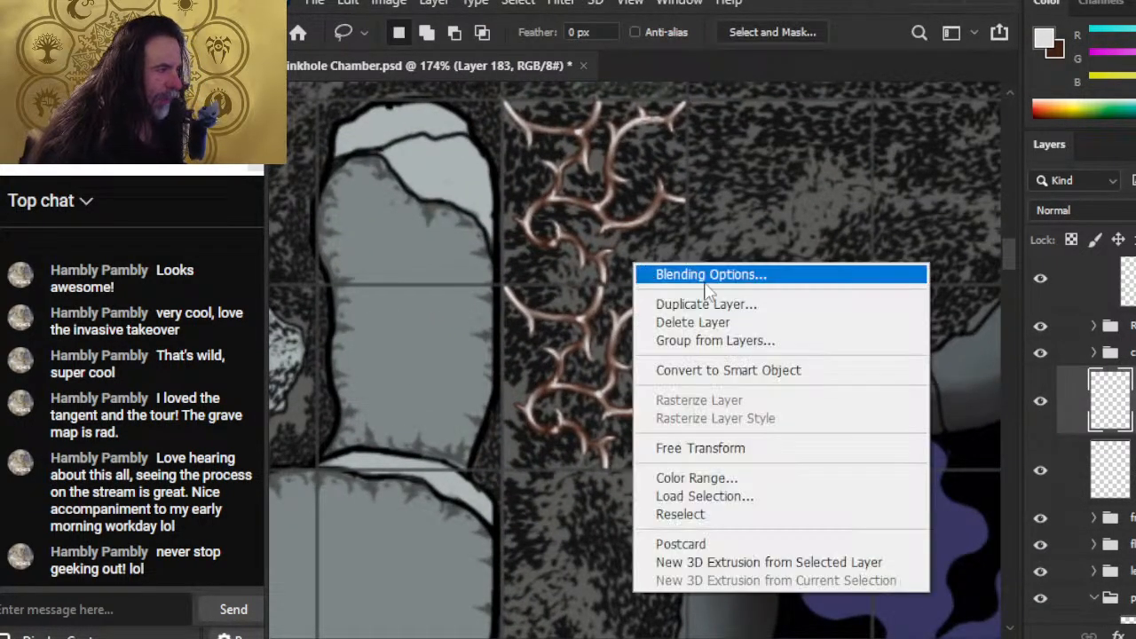
{"action": "left_click", "coordinate": [788, 463]}
{"action": "left_click_drag", "start_coordinate": [844, 241], "coordinate": [585, 511]}
{"action": "key", "text": "Return"}
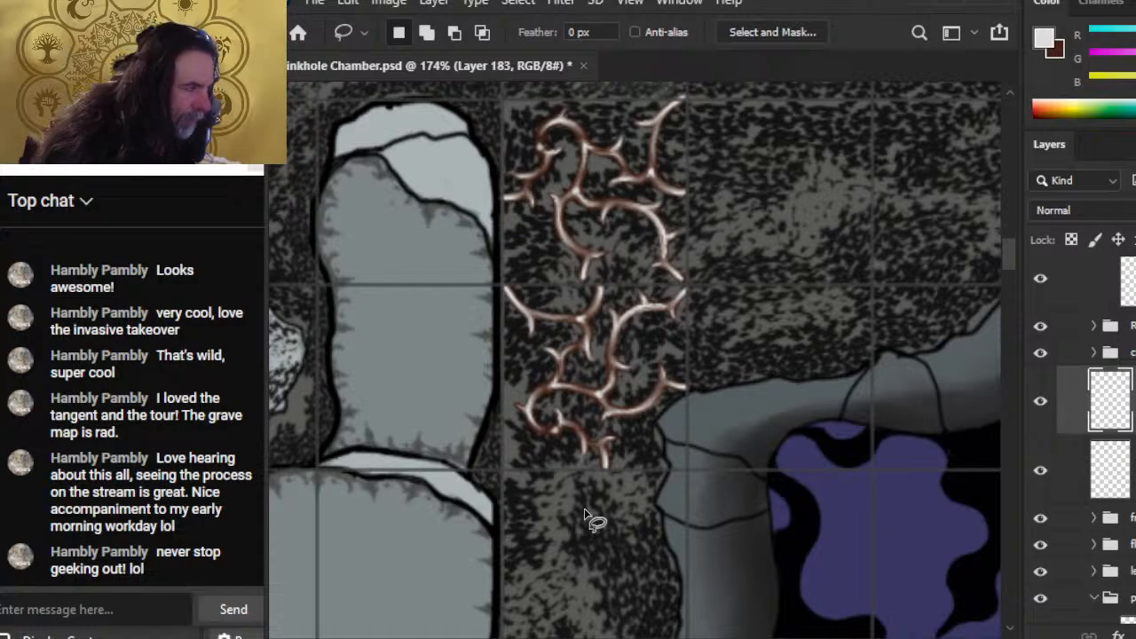
- Nudge the rotated root copy down and right so its lower branch end meets the roots below
{"action": "key", "text": "v"}
{"action": "key", "text": "Down"}
{"action": "key", "text": "Down"}
{"action": "key", "text": "Down"}
{"action": "key", "text": "Right"}
{"action": "key", "text": "Right"}
{"action": "key", "text": "Right"}
{"action": "key", "text": "Right"}
{"action": "key", "text": "Right"}
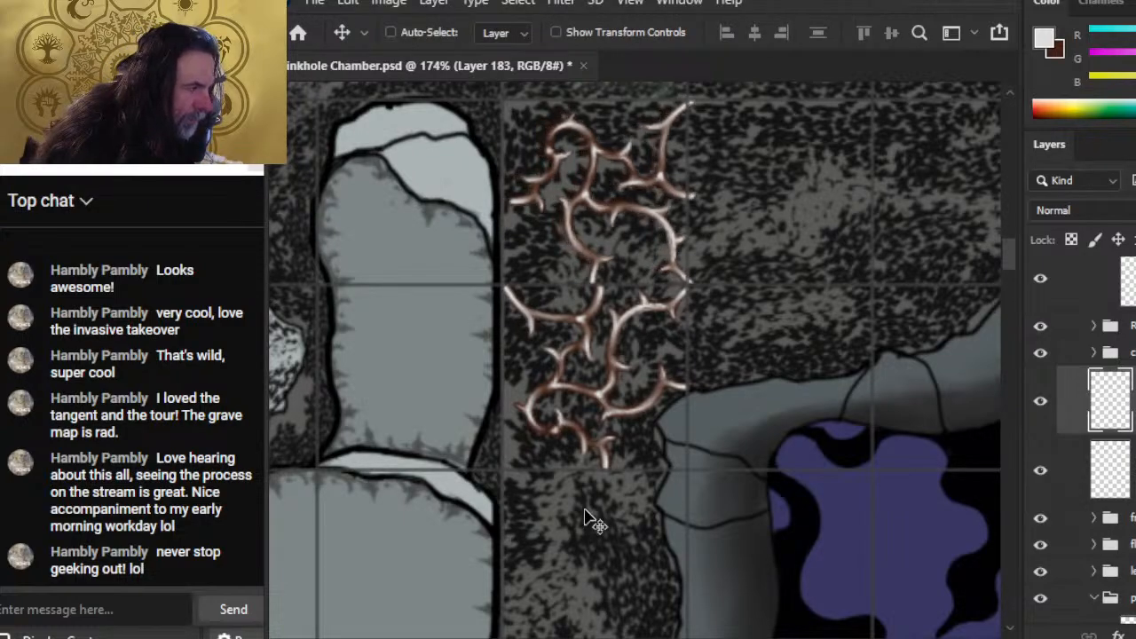
- Nudge the upper root copy left, right and up to align it with the edges of its grid square
{"action": "key", "text": "Left"}
{"action": "key", "text": "Left"}
{"action": "key", "text": "Left"}
{"action": "key", "text": "Left"}
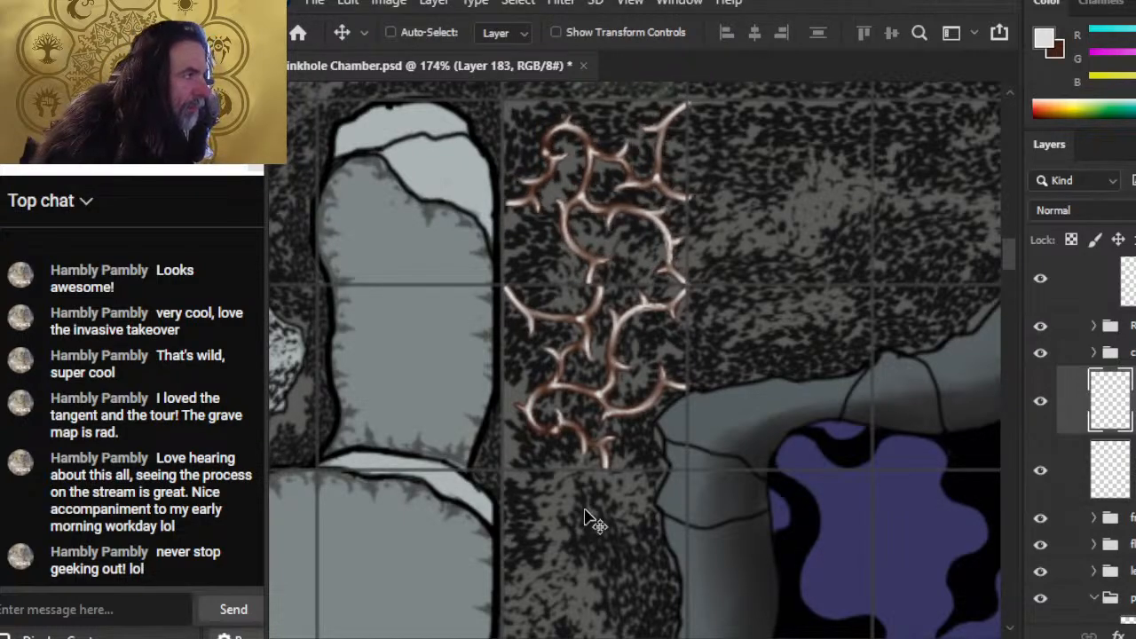
{"action": "key", "text": "Right"}
{"action": "key", "text": "Right"}
{"action": "key", "text": "Right"}
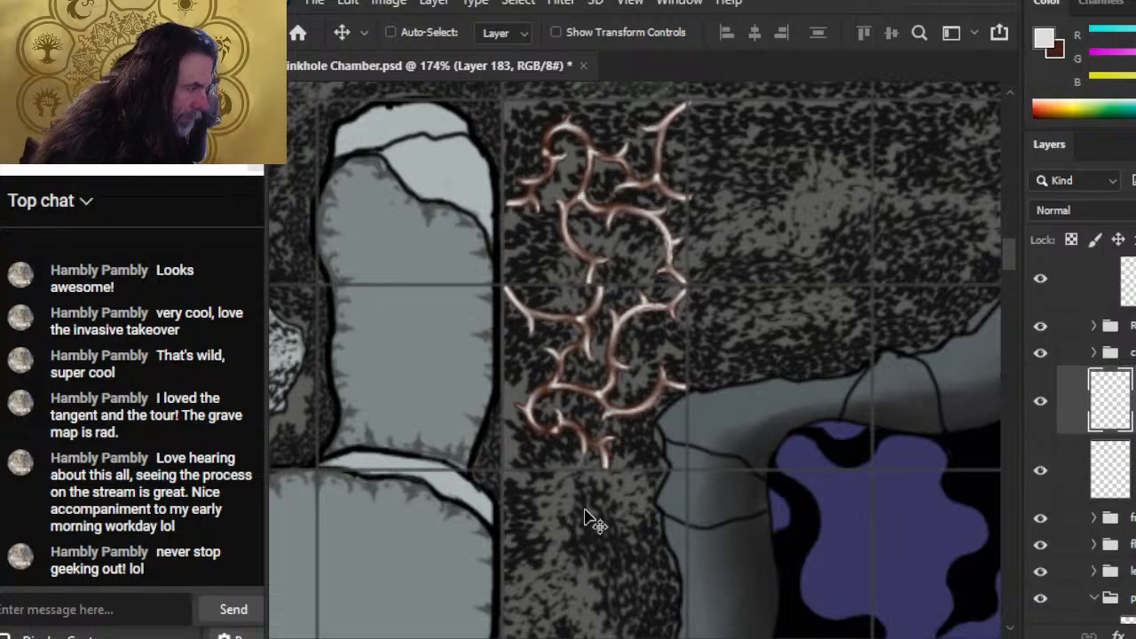
{"action": "key", "text": "Up"}
{"action": "key", "text": "Up"}
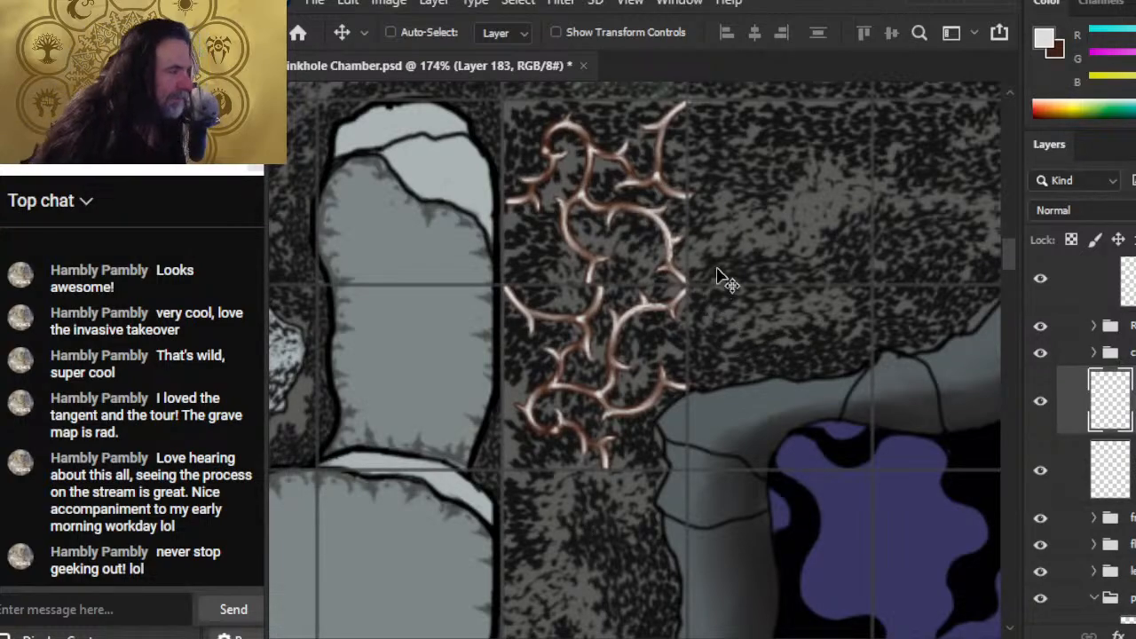
- Flip the upper root copy horizontally with Free Transform and shift it left so its ends meet the roots below
{"action": "key", "text": "l"}
{"action": "right_click", "coordinate": [687, 218]}
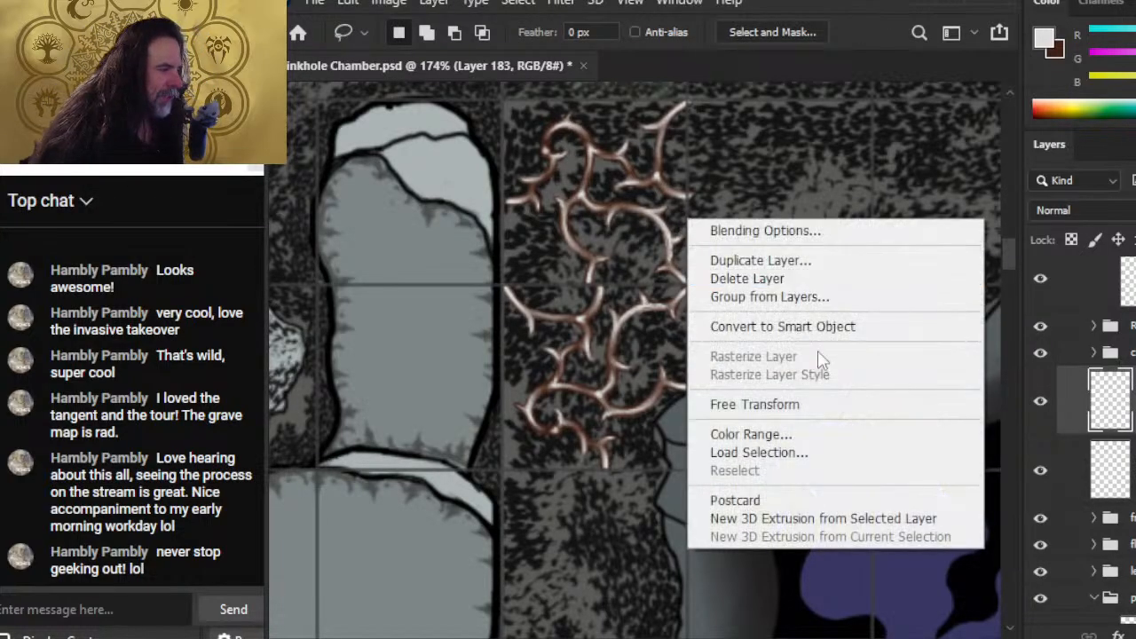
{"action": "left_click", "coordinate": [852, 404]}
{"action": "right_click", "coordinate": [737, 220]}
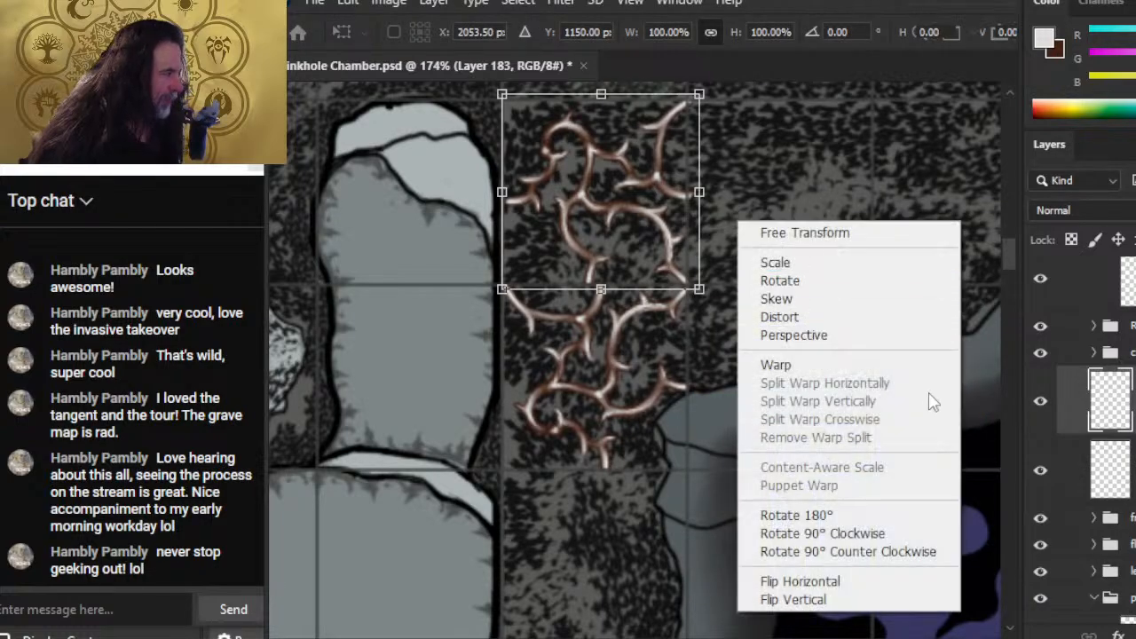
{"action": "left_click", "coordinate": [877, 583]}
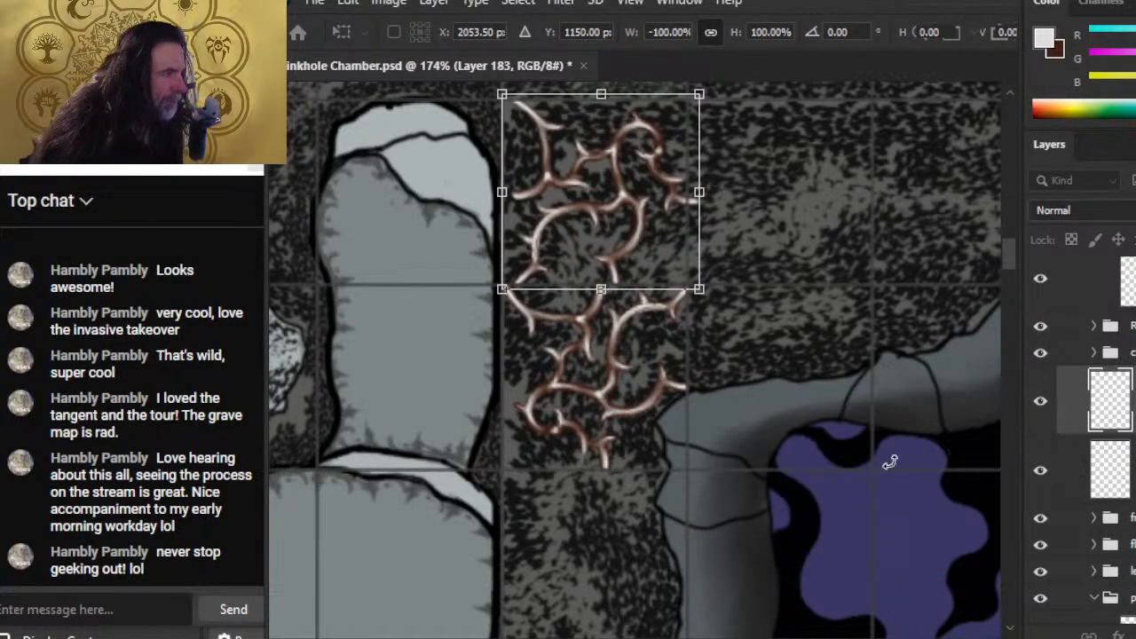
{"action": "key", "text": "Return"}
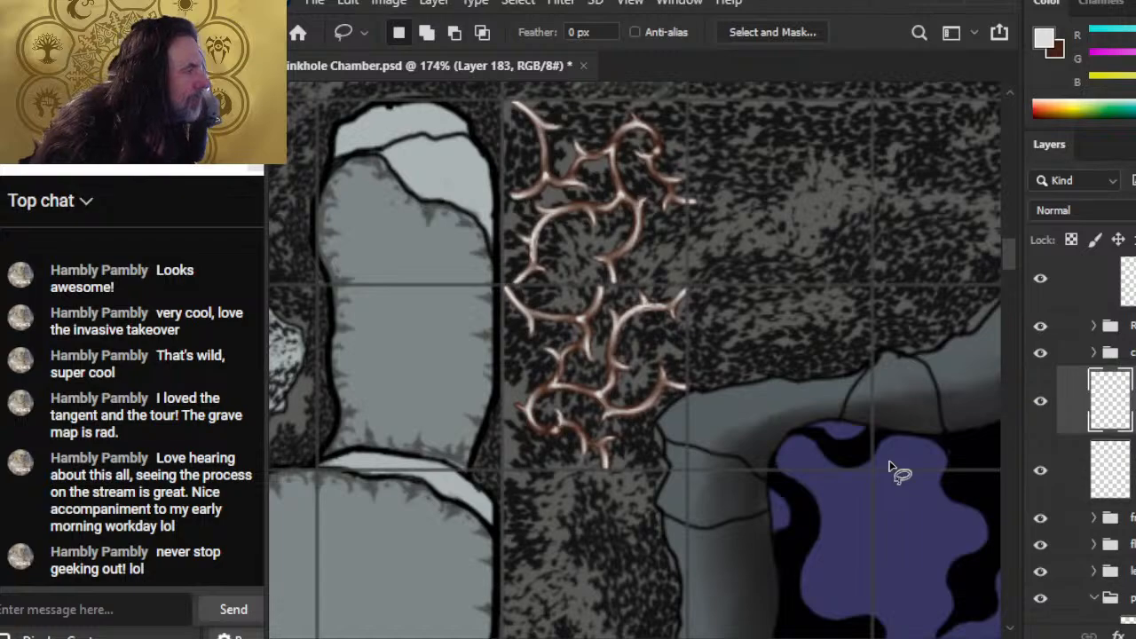
{"action": "key", "text": "v"}
{"action": "left_click_drag", "start_coordinate": [761, 266], "coordinate": [751, 264]}
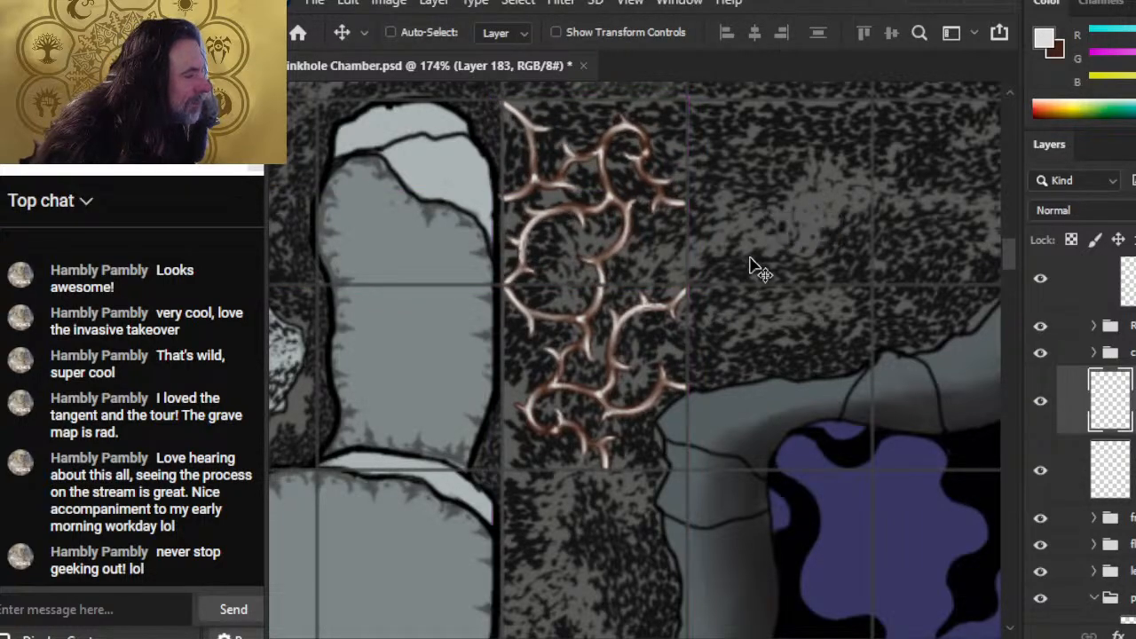
- Paste another root copy on a new layer above Layer 183 and move it below the original root texture
{"action": "left_click", "coordinate": [1123, 479]}
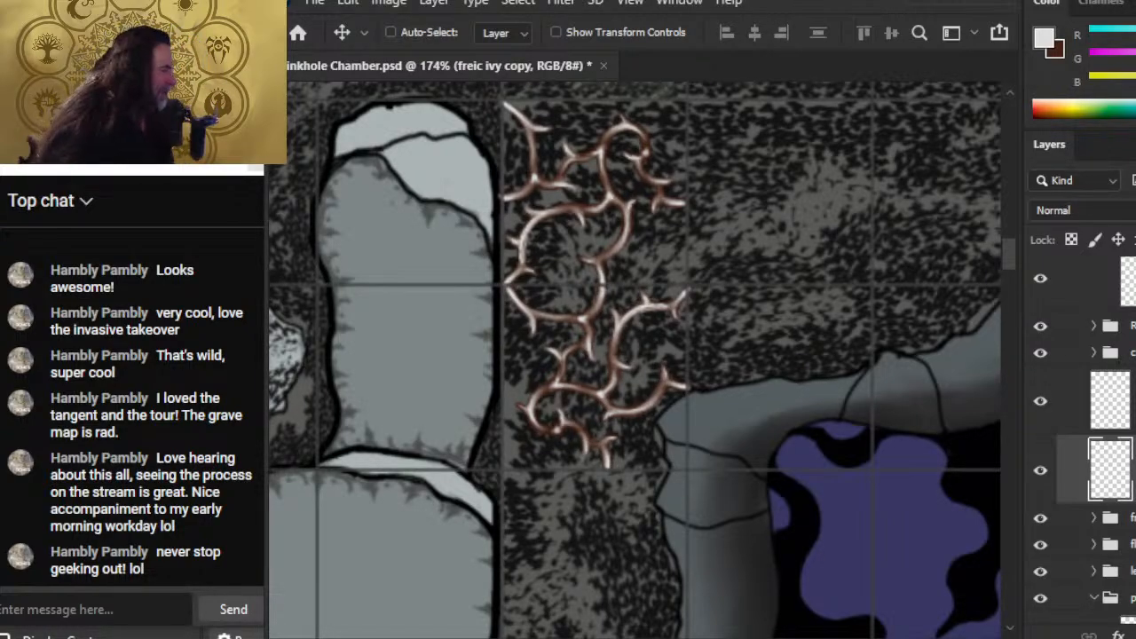
{"action": "left_click", "coordinate": [1128, 395]}
{"action": "key", "text": "ctrl+v"}
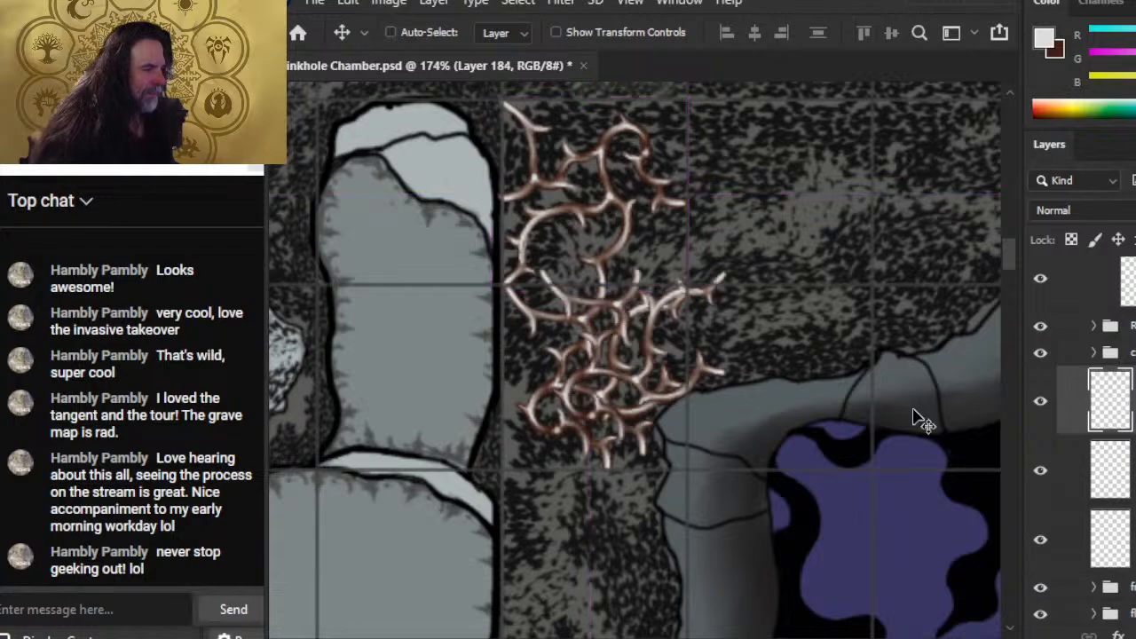
{"action": "left_click_drag", "start_coordinate": [761, 517], "coordinate": [777, 307]}
{"action": "left_click_drag", "start_coordinate": [774, 240], "coordinate": [732, 476]}
- Rotate the lower root copy 90° counterclockwise with Free Transform
{"action": "key", "text": "l"}
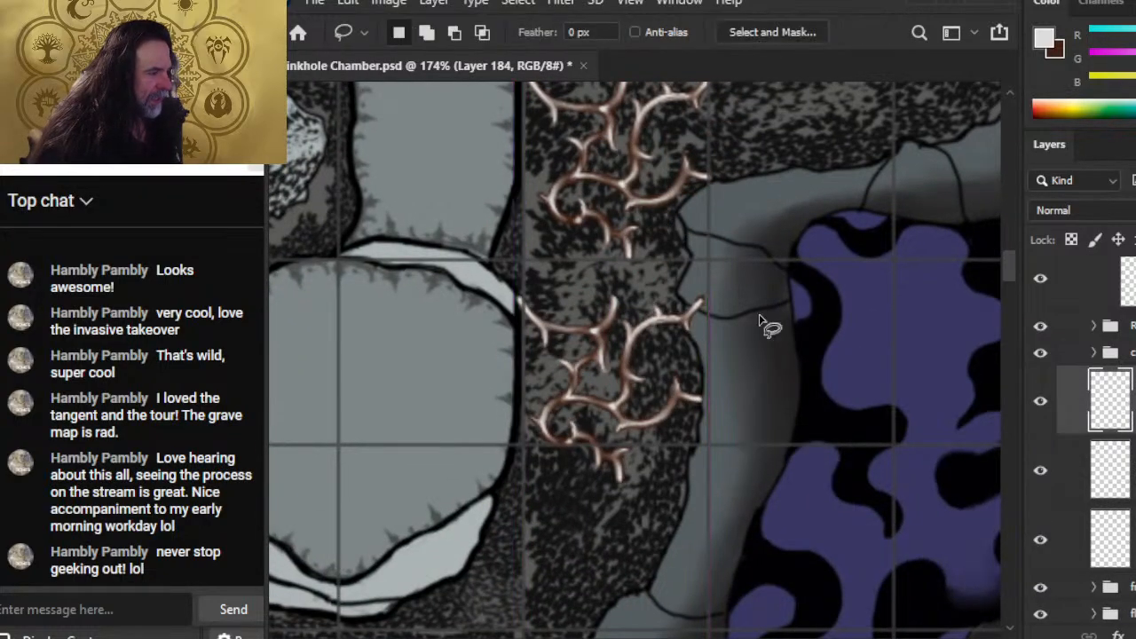
{"action": "right_click", "coordinate": [759, 321]}
{"action": "left_click", "coordinate": [941, 501]}
{"action": "left_click_drag", "start_coordinate": [918, 421], "coordinate": [571, 210]}
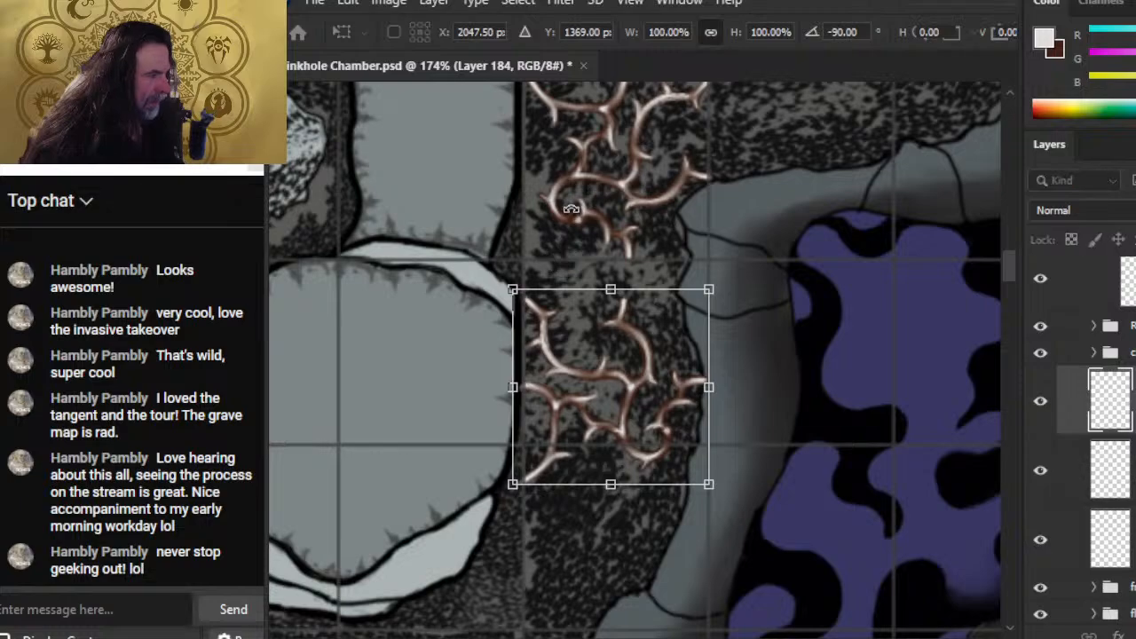
{"action": "key", "text": "Return"}
- Nudge the lower root copy up and slightly right so its upper branch joins the original roots
{"action": "key", "text": "v"}
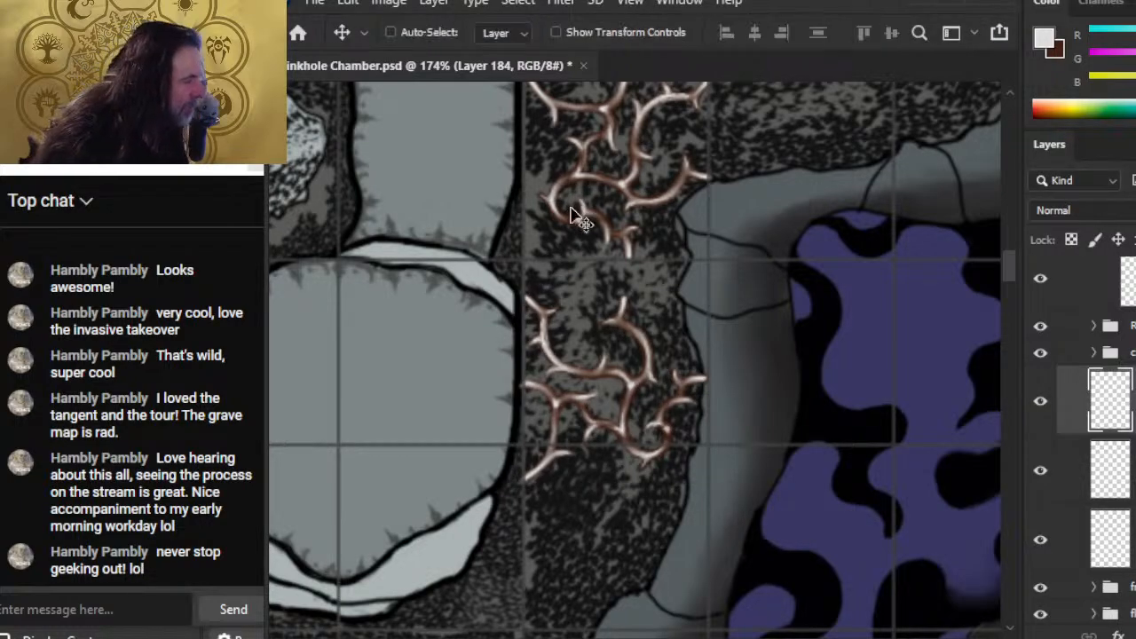
{"action": "key", "text": "shift+Up"}
{"action": "key", "text": "shift+Up"}
{"action": "key", "text": "shift+Up"}
{"action": "key", "text": "shift+Up"}
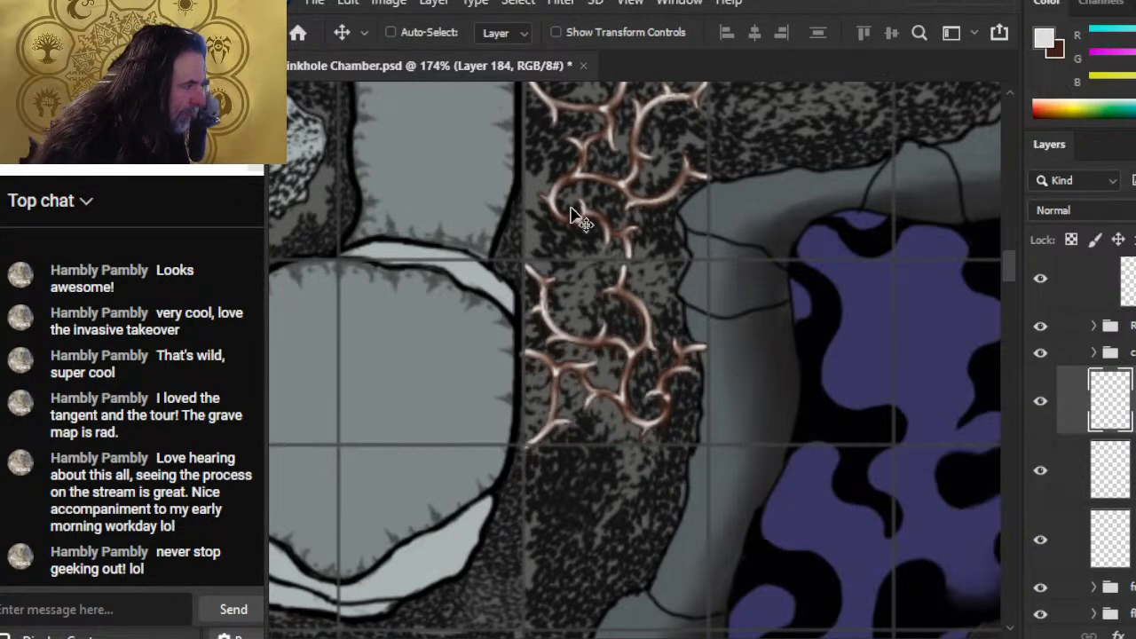
{"action": "key", "text": "shift+Up"}
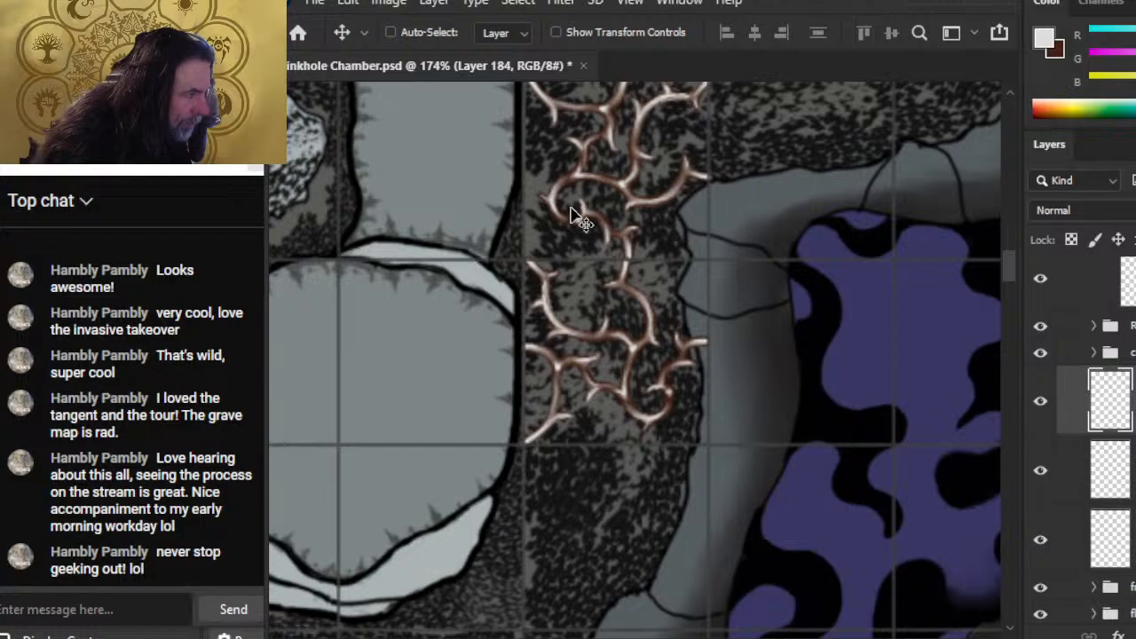
{"action": "key", "text": "Right"}
{"action": "key", "text": "Right"}
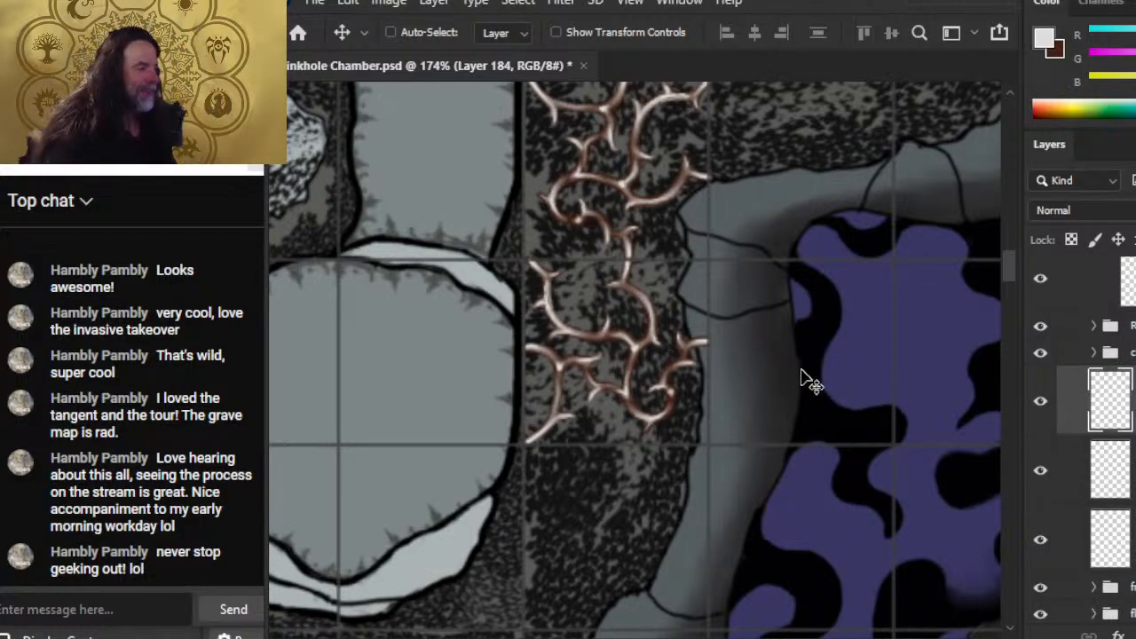
- Paste another root copy on a new layer and move it beside the root column, above the sinkhole rim
{"action": "key", "text": "z"}
{"action": "left_click_drag", "start_coordinate": [877, 365], "coordinate": [801, 387]}
{"action": "left_click_drag", "start_coordinate": [893, 460], "coordinate": [793, 381]}
{"action": "left_click_drag", "start_coordinate": [888, 443], "coordinate": [754, 400]}
{"action": "left_click_drag", "start_coordinate": [710, 301], "coordinate": [779, 372]}
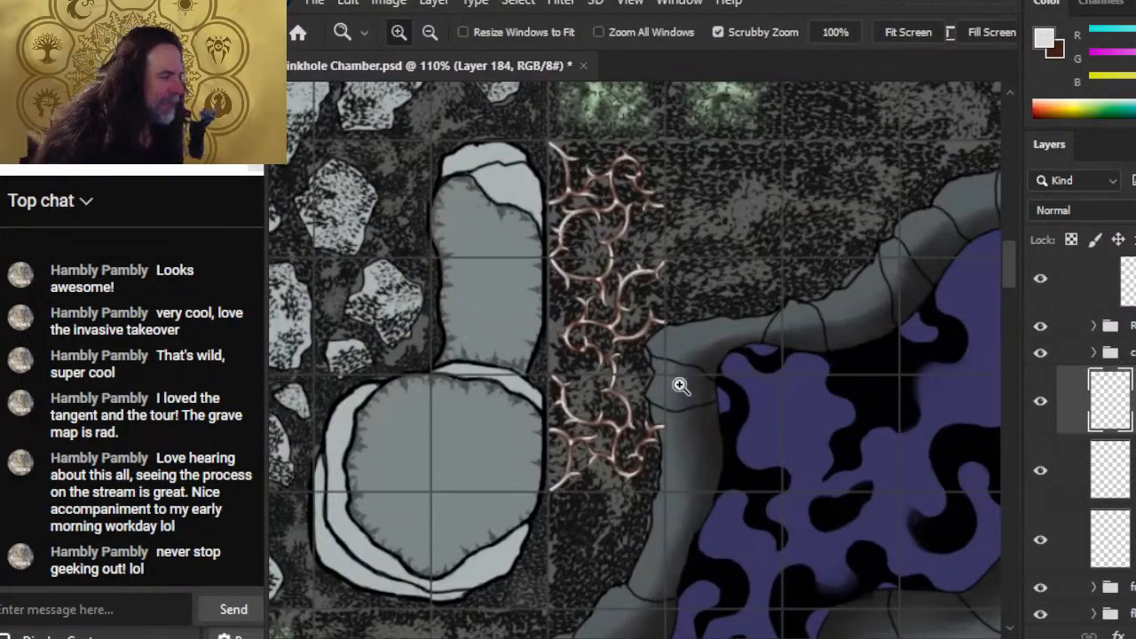
{"action": "key", "text": "ctrl+v"}
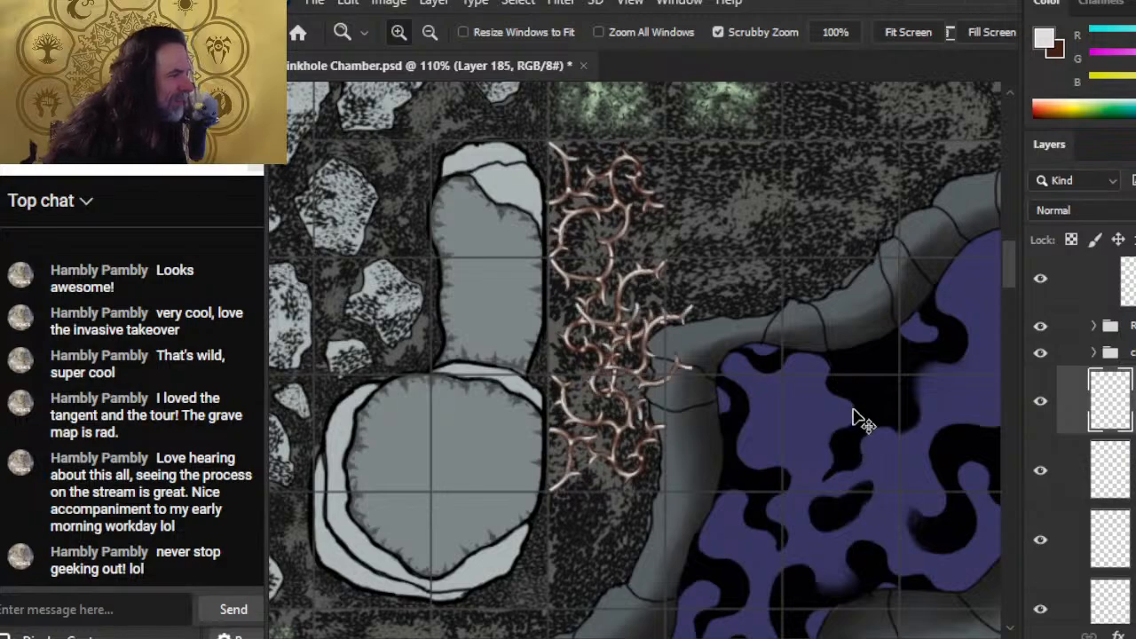
{"action": "mouse_move", "coordinate": [716, 387]}
{"action": "left_mouse_down"}
{"action": "mouse_move", "coordinate": [806, 338]}
{"action": "mouse_move", "coordinate": [778, 332]}
{"action": "mouse_move", "coordinate": [799, 297]}
{"action": "left_mouse_up"}
- Flip the newest root copy vertically with Free Transform and move it into the square beside the topmost root copy
{"action": "key", "text": "l"}
{"action": "right_click", "coordinate": [803, 294]}
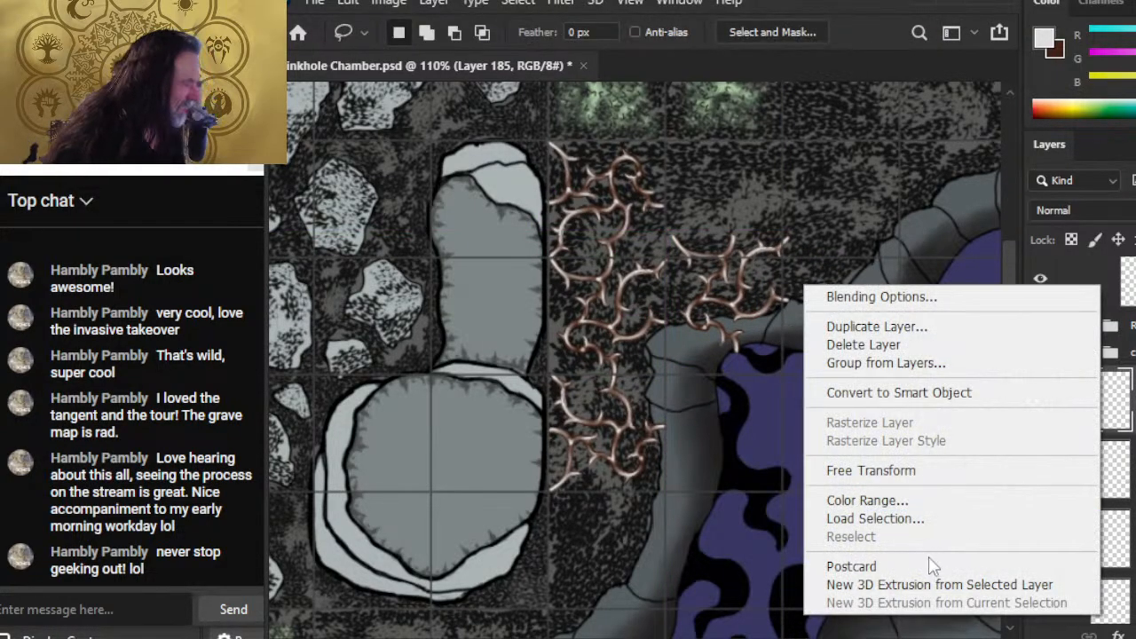
{"action": "left_click", "coordinate": [971, 470]}
{"action": "right_click", "coordinate": [858, 334]}
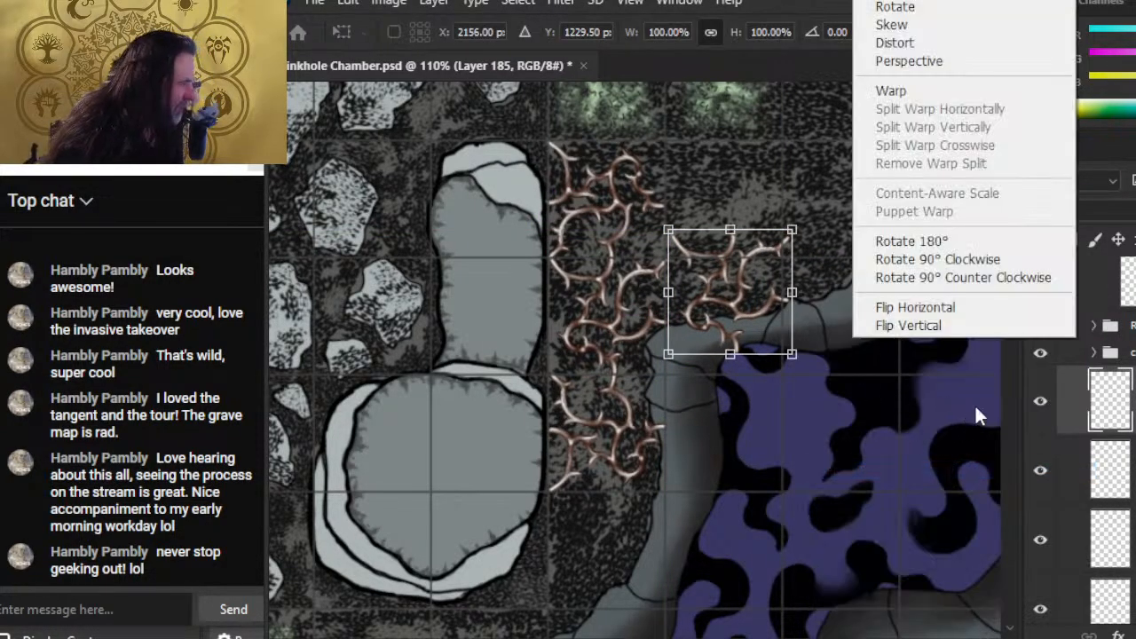
{"action": "left_click", "coordinate": [969, 310]}
{"action": "left_click_drag", "start_coordinate": [917, 200], "coordinate": [633, 353]}
{"action": "key", "text": "Return"}
{"action": "key", "text": "v"}
{"action": "left_click_drag", "start_coordinate": [795, 341], "coordinate": [790, 252]}
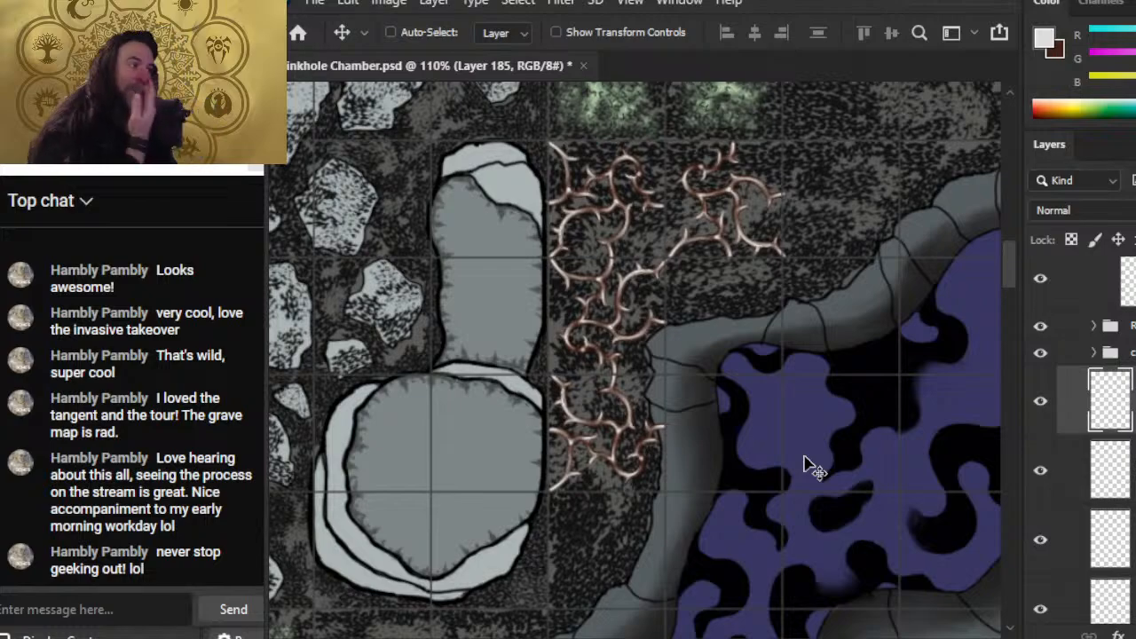
- Nudge the flipped root copy left so its lower branch end meets the neighbouring roots
{"action": "key", "text": "z"}
{"action": "left_click", "coordinate": [782, 257]}
{"action": "left_click_drag", "start_coordinate": [781, 257], "coordinate": [784, 333]}
{"action": "key", "text": "v"}
{"action": "key", "text": "z"}
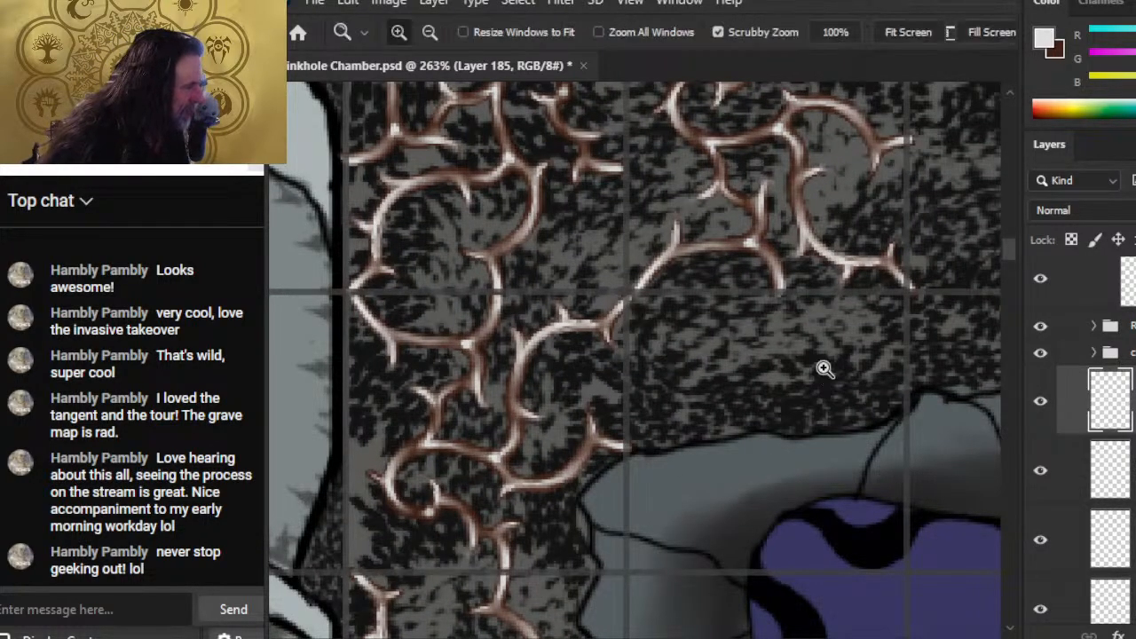
{"action": "key", "text": "v"}
{"action": "key", "text": "Left"}
{"action": "key", "text": "Left"}
{"action": "key", "text": "Left"}
{"action": "key", "text": "Left"}
{"action": "key", "text": "Left"}
{"action": "key", "text": "z"}
{"action": "left_click_drag", "start_coordinate": [880, 412], "coordinate": [768, 344]}
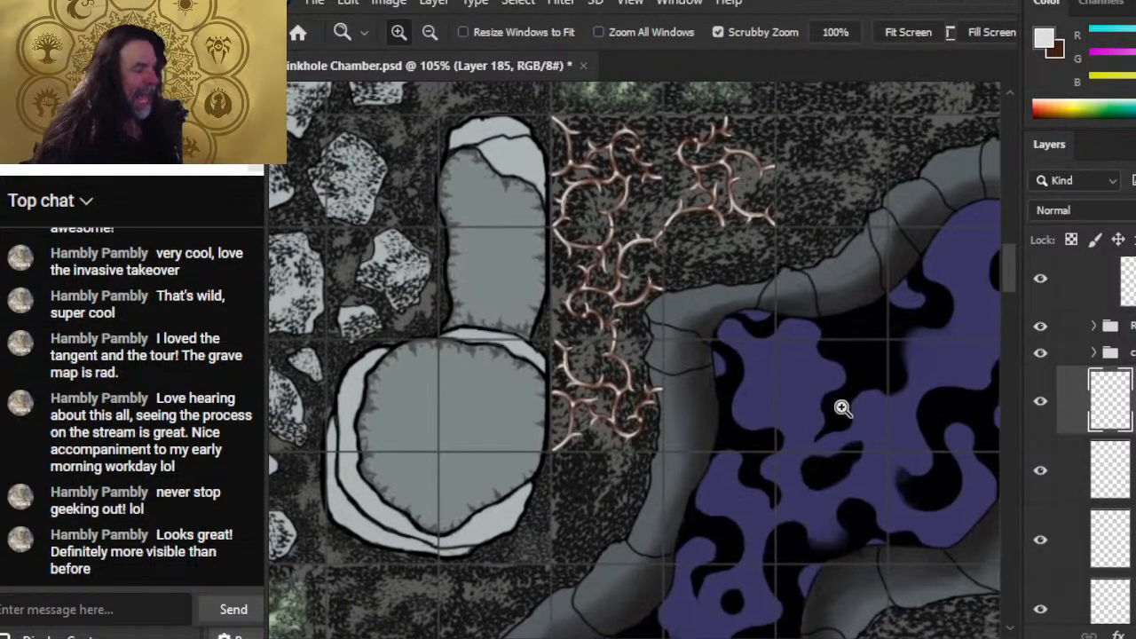
- Select the root layers from freic ivy copy up to Layer 185 and group them inside the flora group
{"action": "left_click_drag", "start_coordinate": [840, 411], "coordinate": [776, 387]}
{"action": "left_click_drag", "start_coordinate": [772, 306], "coordinate": [818, 351]}
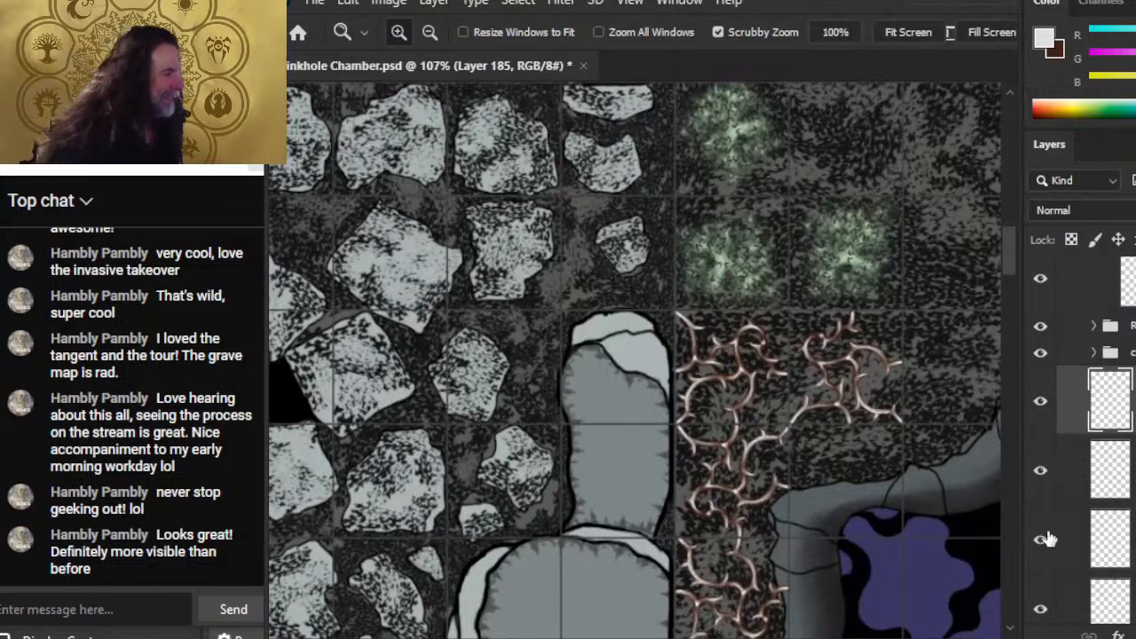
{"action": "left_click_drag", "start_coordinate": [820, 234], "coordinate": [761, 310]}
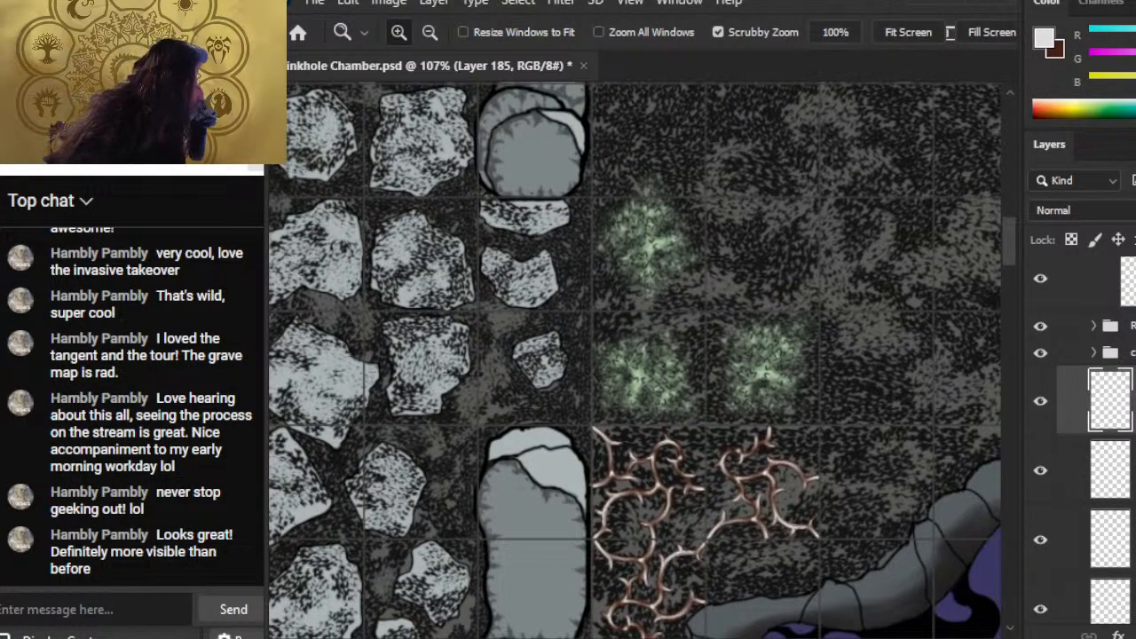
{"action": "scroll", "coordinate": [1083, 439], "scroll_direction": "down", "scroll_amount": 5}
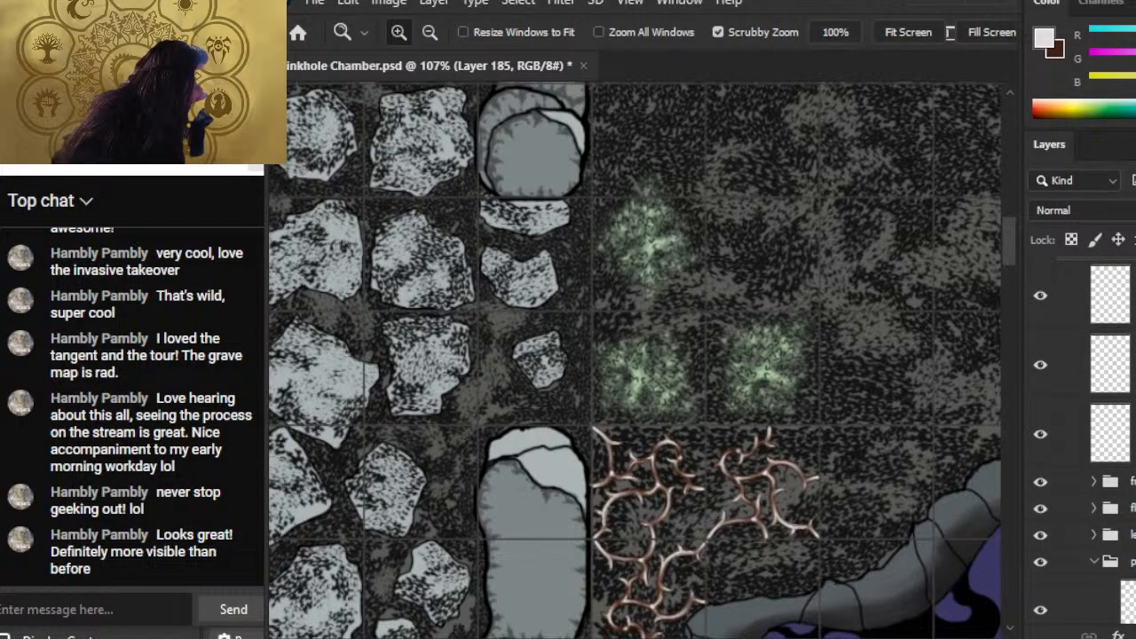
{"action": "scroll", "coordinate": [1110, 440], "scroll_direction": "up", "scroll_amount": 3}
{"action": "scroll", "coordinate": [1109, 439], "scroll_direction": "down", "scroll_amount": 2}
{"action": "left_click", "coordinate": [1110, 446]}
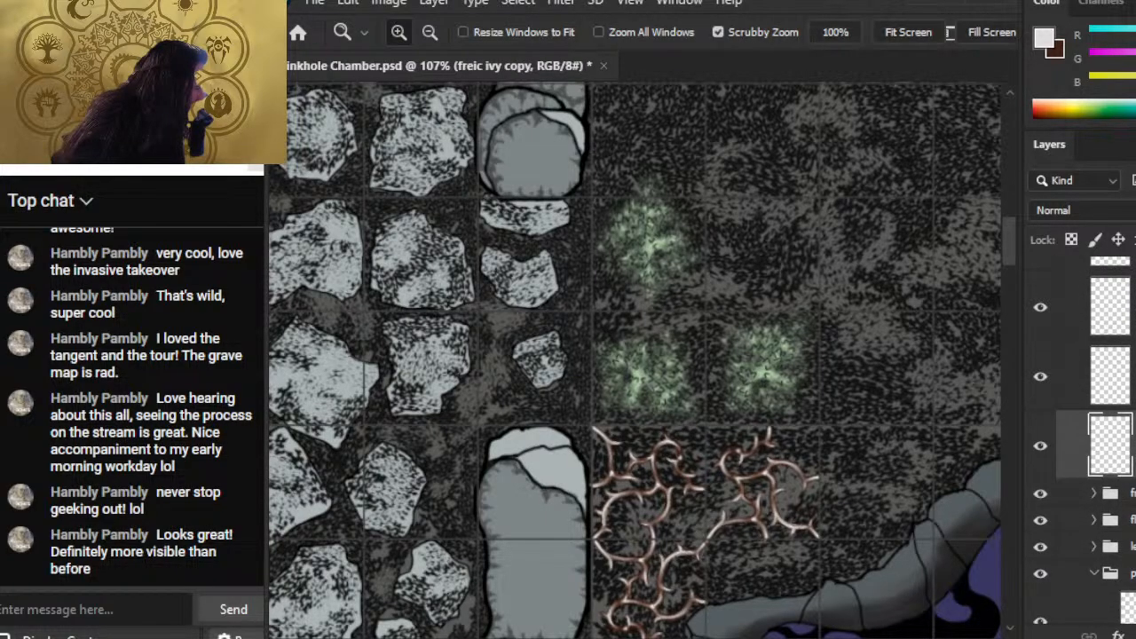
{"action": "scroll", "coordinate": [1092, 439], "scroll_direction": "up", "scroll_amount": 4}
{"action": "left_click", "coordinate": [1110, 420], "text": "shift"}
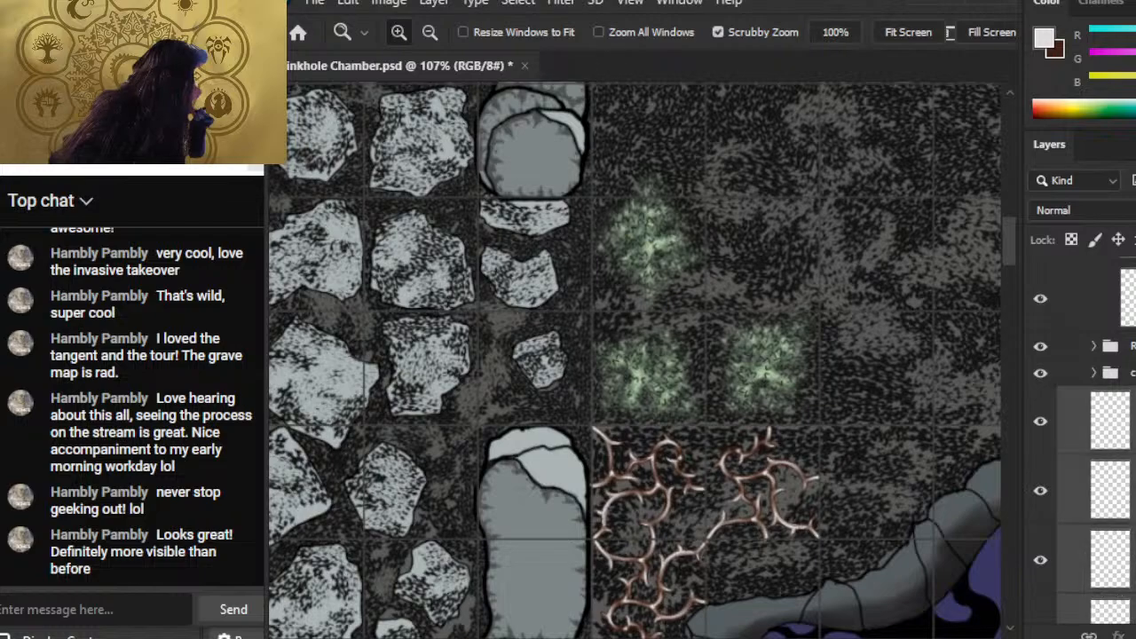
{"action": "scroll", "coordinate": [1109, 435], "scroll_direction": "up", "scroll_amount": 5}
{"action": "scroll", "coordinate": [1110, 435], "scroll_direction": "down", "scroll_amount": 1}
{"action": "left_click_drag", "start_coordinate": [1110, 474], "coordinate": [1110, 273]}
{"action": "key", "text": "ctrl+e"}
{"action": "key", "text": "ctrl+b"}
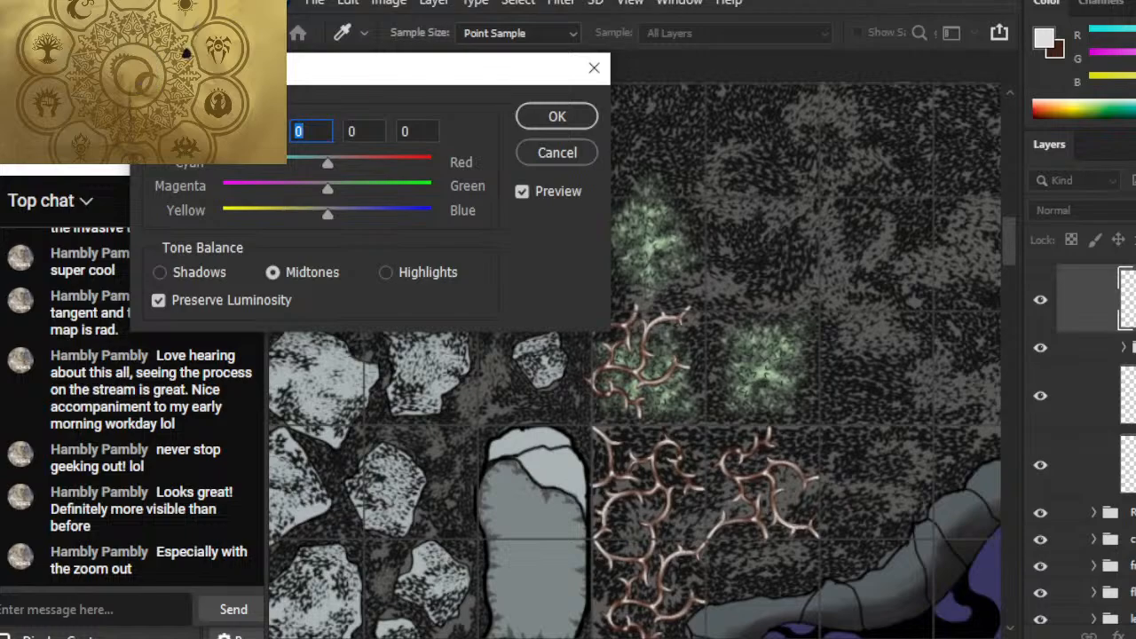
{"action": "scroll", "coordinate": [1101, 355], "scroll_direction": "up", "scroll_amount": 2}
{"action": "key", "text": "Escape"}
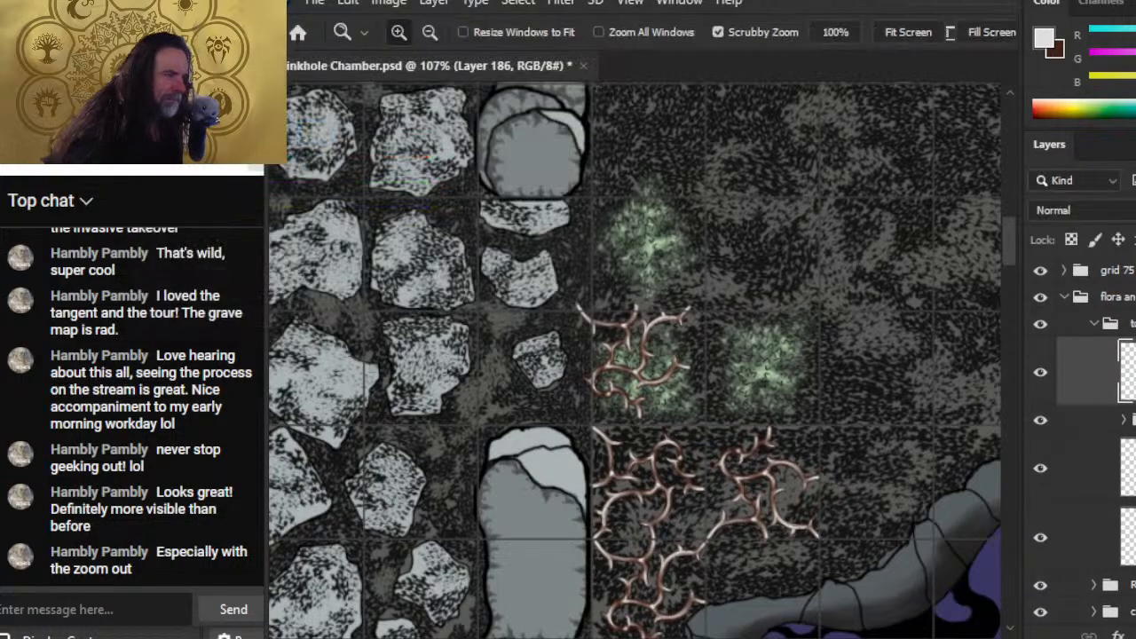
{"action": "key", "text": "Delete"}
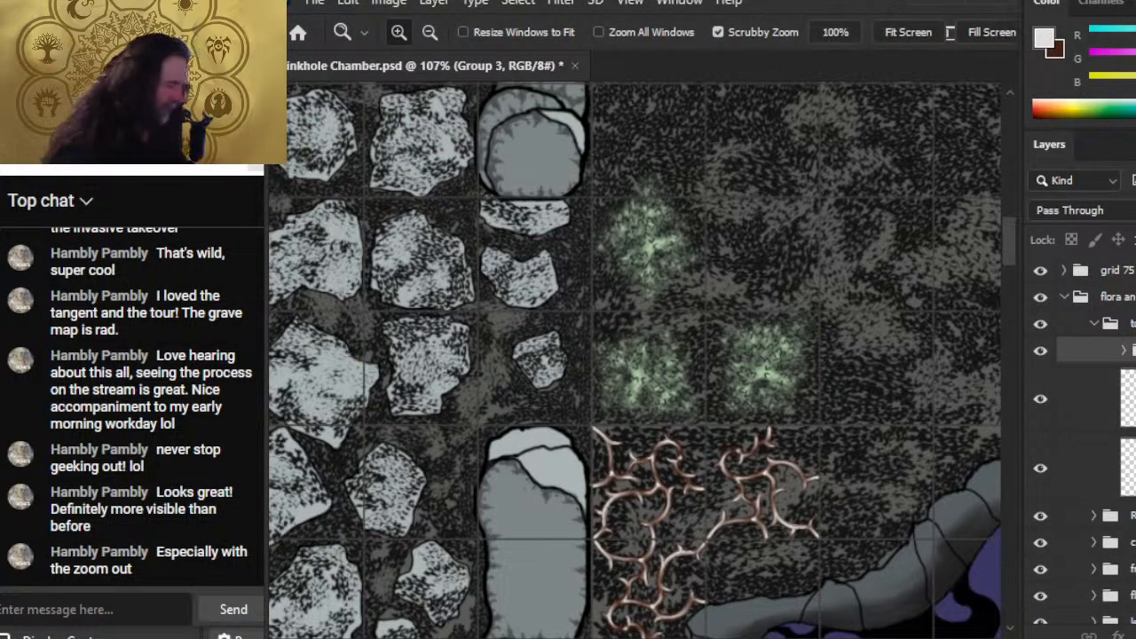
- Rename the group of root layers as ivy and expand it
{"action": "key", "text": "Return"}
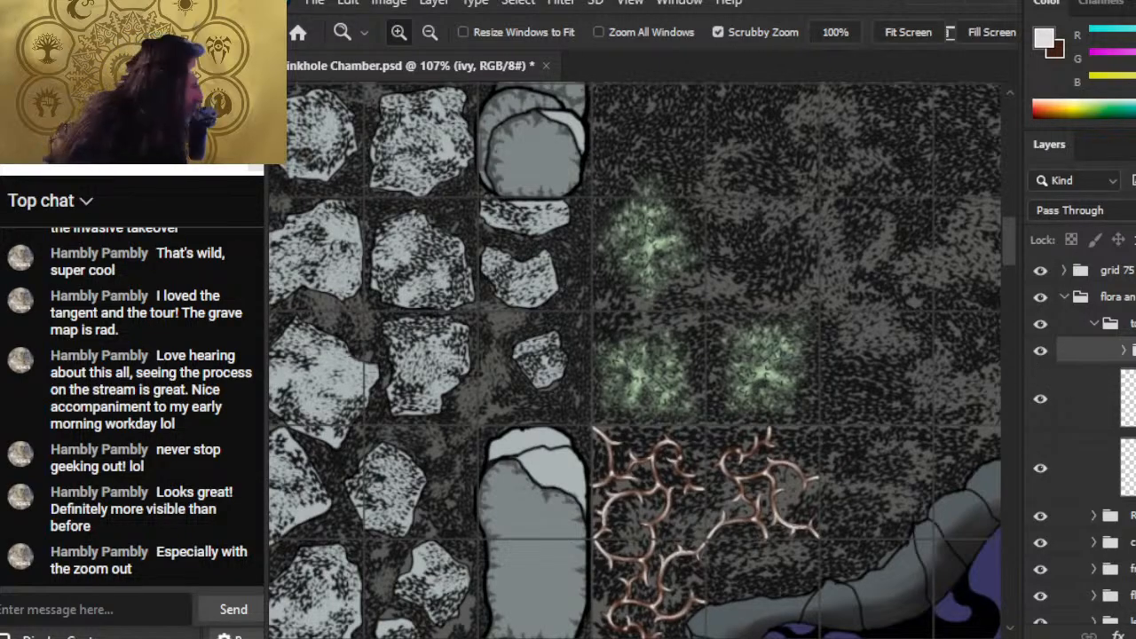
{"action": "left_click", "coordinate": [1125, 351]}
- Paste a root copy on a new layer in the ivy group, place it below the column's lowest roots and nudge it down
{"action": "left_click_drag", "start_coordinate": [906, 531], "coordinate": [900, 135]}
{"action": "left_click", "coordinate": [1121, 399]}
{"action": "key", "text": "ctrl+v"}
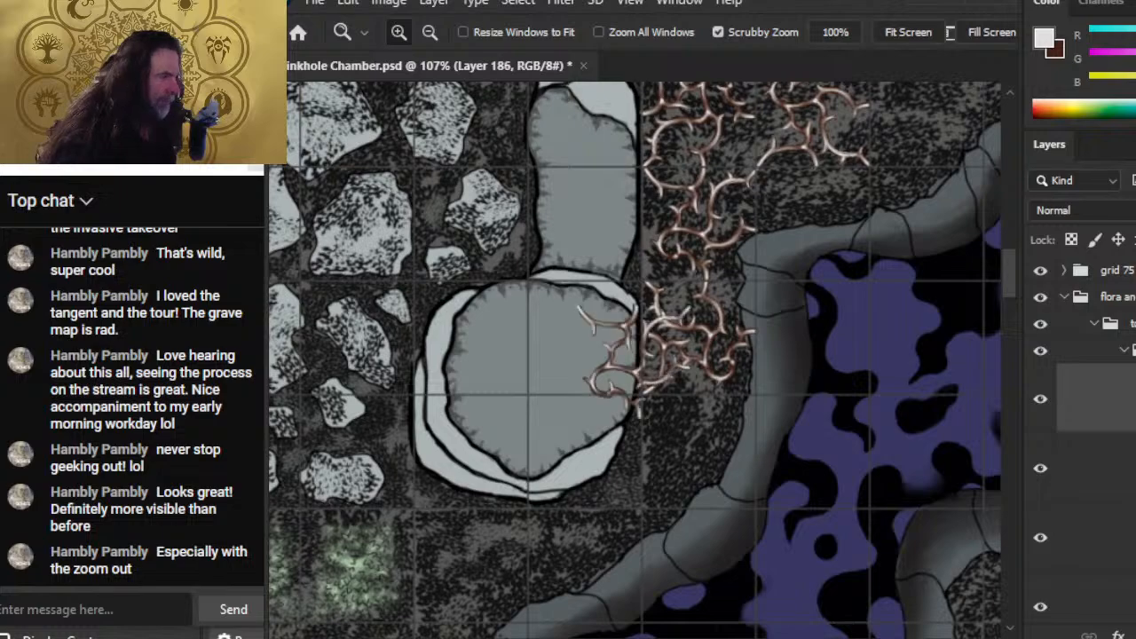
{"action": "key", "text": "v"}
{"action": "left_click_drag", "start_coordinate": [835, 267], "coordinate": [892, 366]}
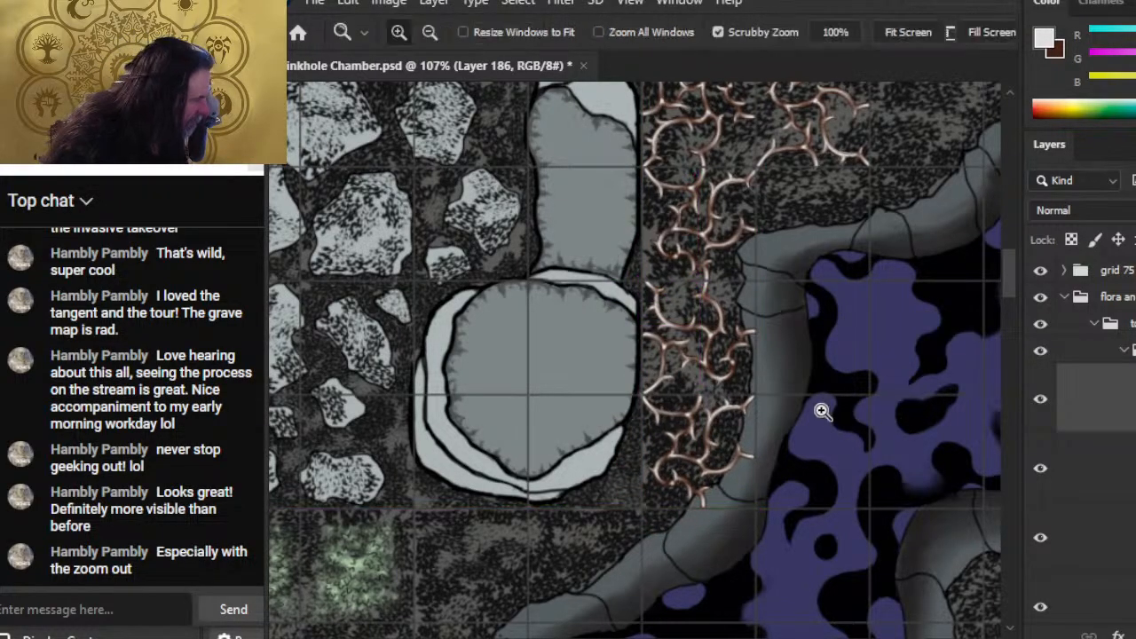
{"action": "left_click_drag", "start_coordinate": [767, 401], "coordinate": [841, 438]}
{"action": "key", "text": "Down"}
{"action": "key", "text": "Down"}
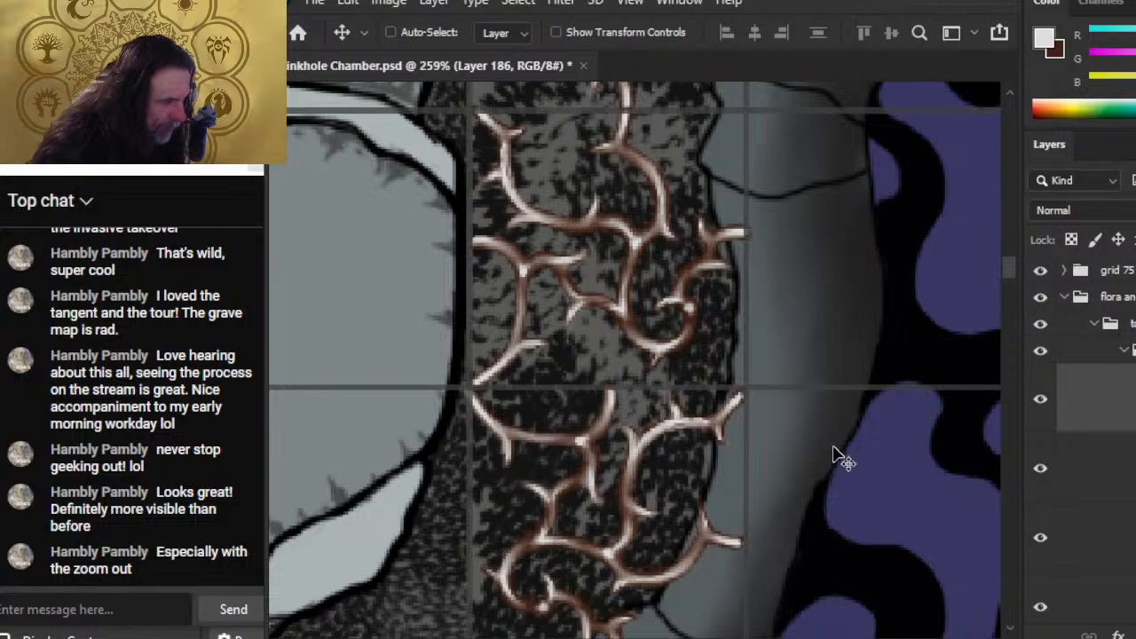
- Flip the lowest root copy in the column horizontally with Free Transform
{"action": "left_click_drag", "start_coordinate": [677, 480], "coordinate": [709, 317]}
{"action": "key", "text": "m"}
{"action": "right_click", "coordinate": [735, 339]}
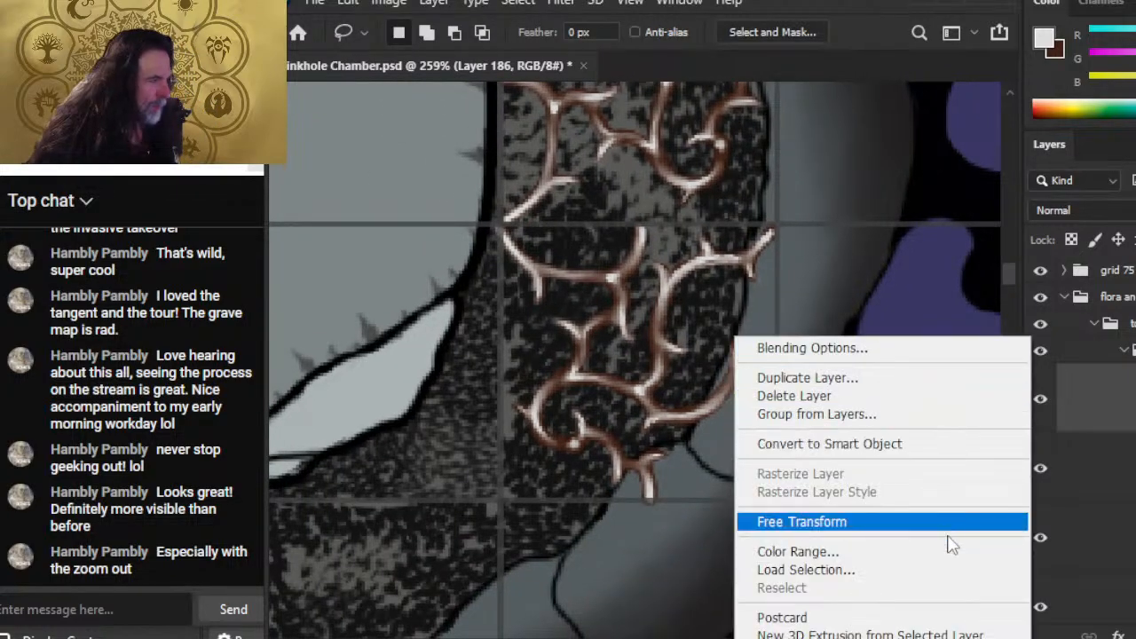
{"action": "left_click", "coordinate": [898, 524]}
{"action": "right_click", "coordinate": [770, 300]}
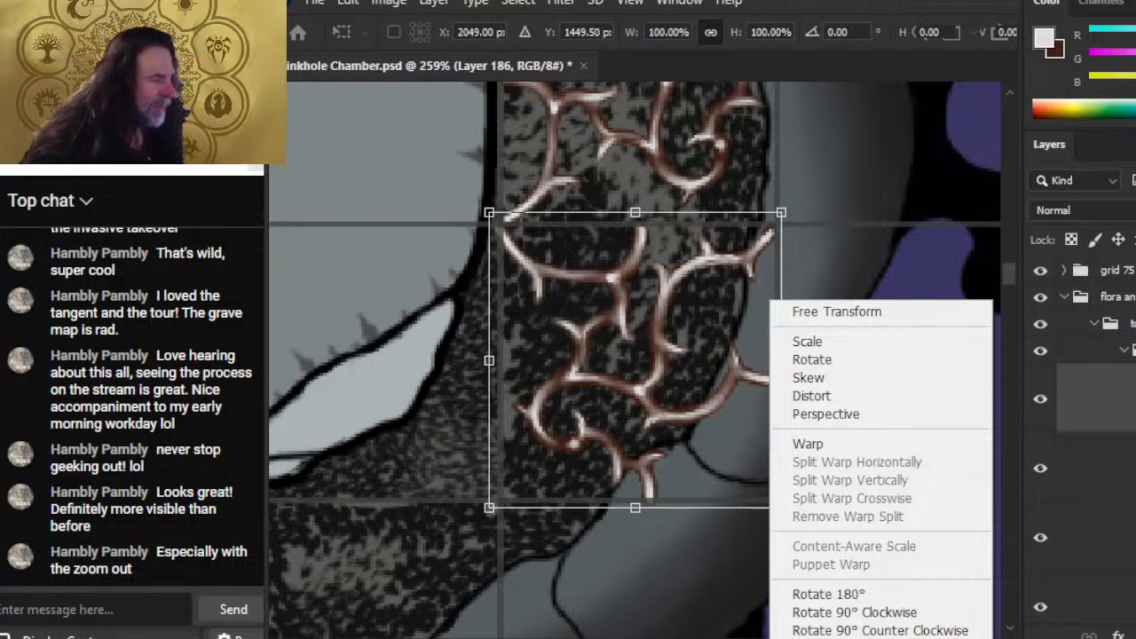
{"action": "left_click", "coordinate": [839, 638]}
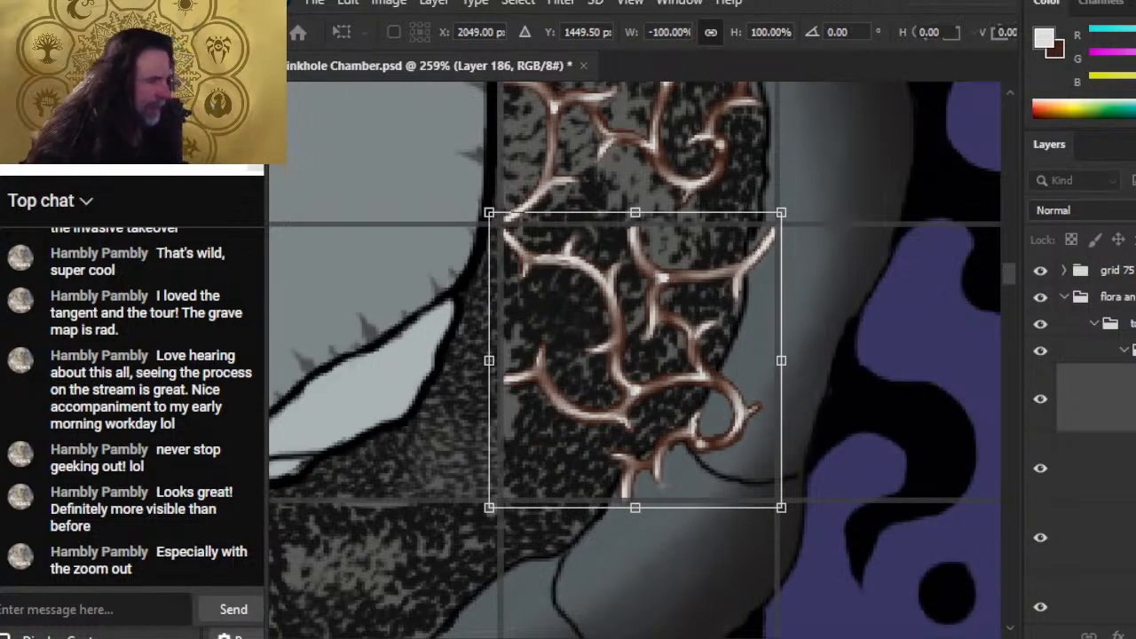
{"action": "key", "text": "Return"}
{"action": "key", "text": "v"}
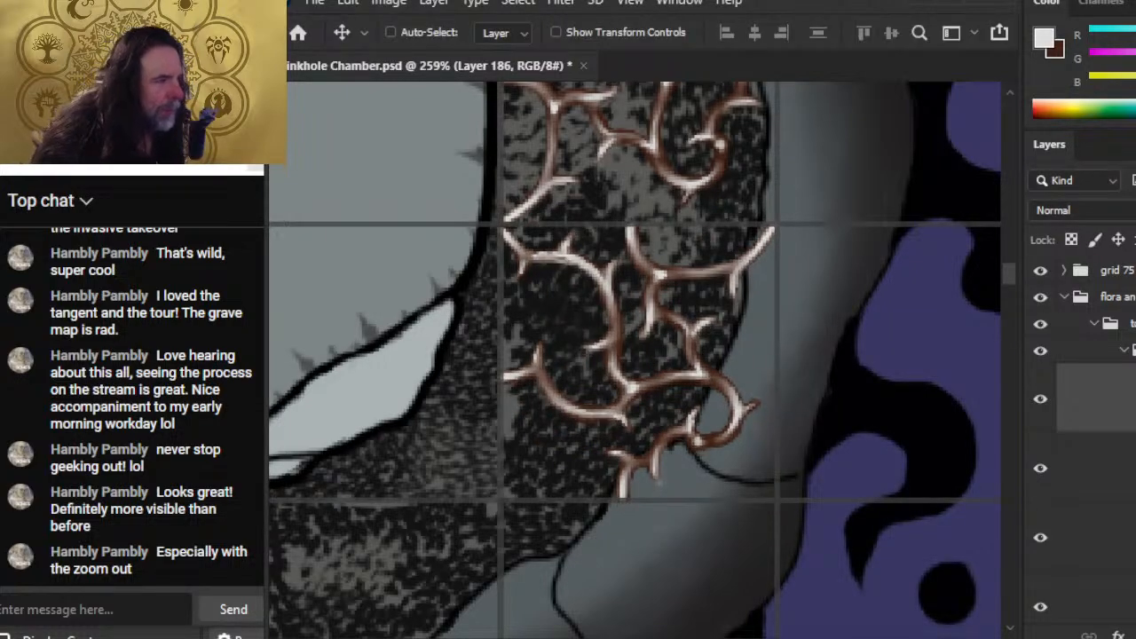
- Paste a root copy on a new layer and place it in the rock-edge square just below the round pillar
{"action": "key", "text": "z"}
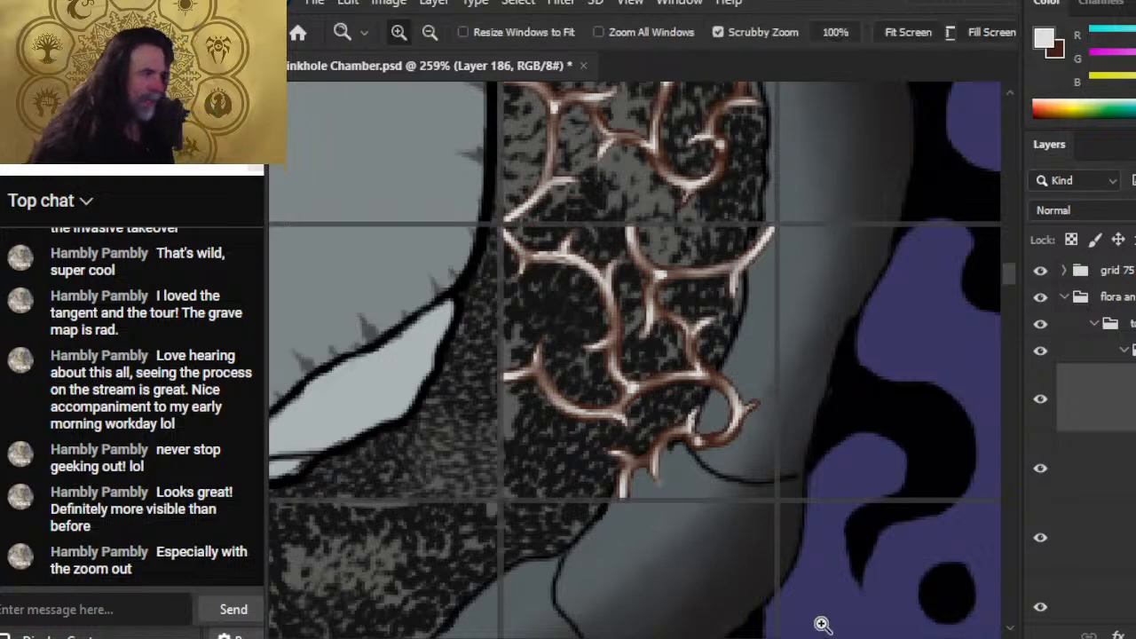
{"action": "left_click_drag", "start_coordinate": [820, 621], "coordinate": [588, 470]}
{"action": "left_click_drag", "start_coordinate": [825, 482], "coordinate": [761, 432]}
{"action": "key", "text": "ctrl+v"}
{"action": "key", "text": "v"}
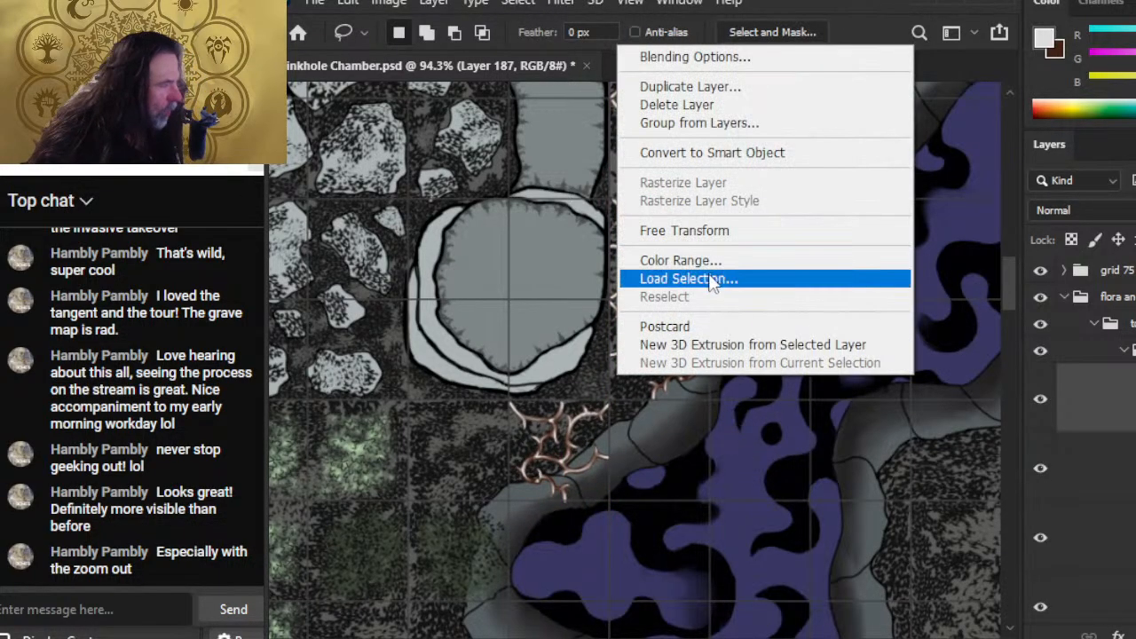
{"action": "left_click", "coordinate": [684, 230]}
{"action": "left_click_drag", "start_coordinate": [621, 390], "coordinate": [693, 293]}
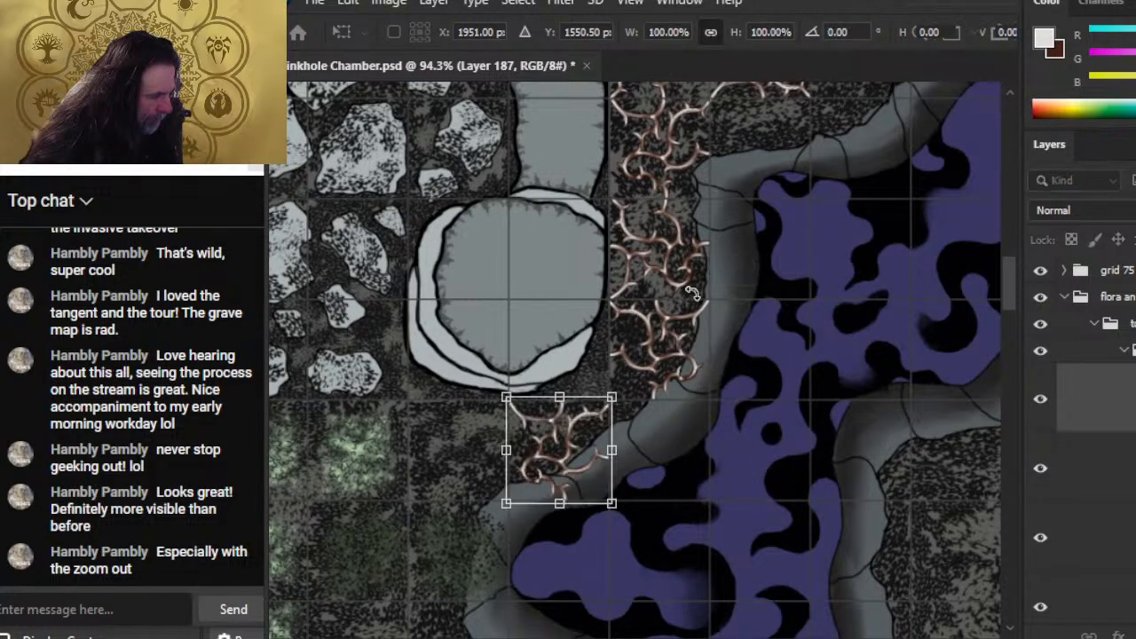
{"action": "key", "text": "Return"}
- Nudge the root copy below the round pillar up to the horizontal grid line
{"action": "key", "text": "z"}
{"action": "left_click", "coordinate": [647, 474]}
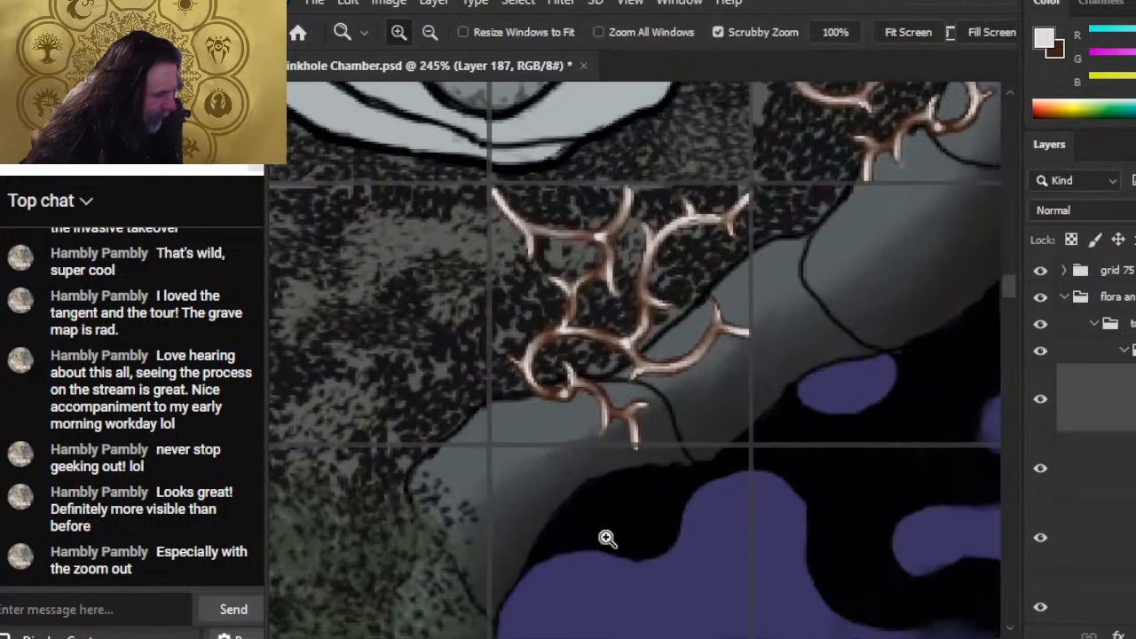
{"action": "key", "text": "v"}
{"action": "key", "text": "Up"}
{"action": "key", "text": "Up"}
{"action": "key", "text": "Up"}
{"action": "key", "text": "Up"}
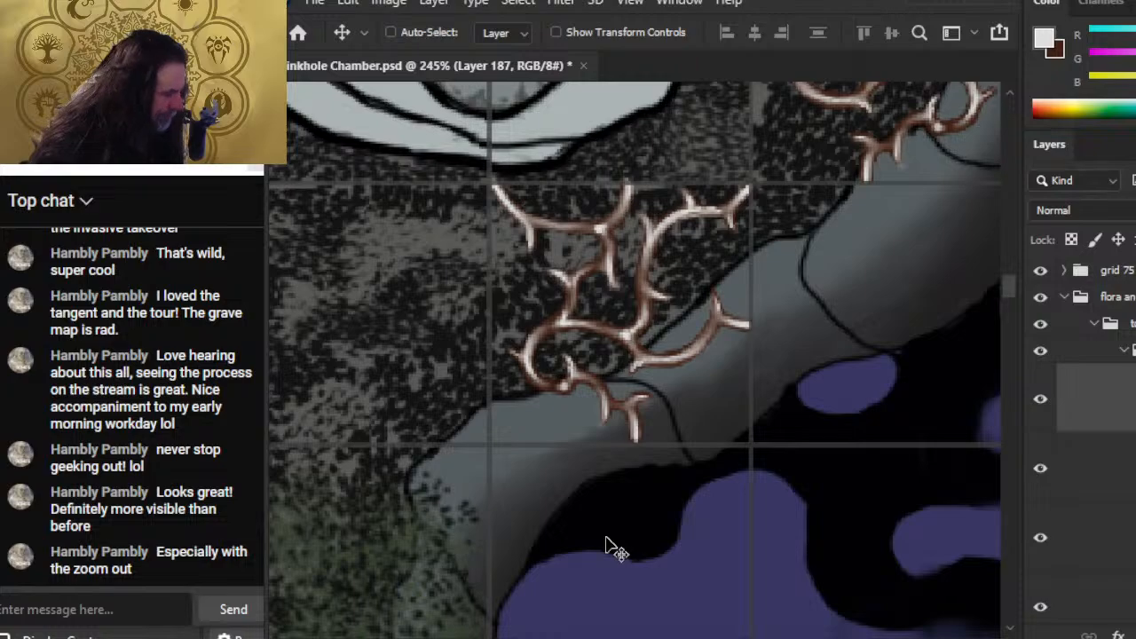
- Paste another root copy, place it in the square left of the one below the pillar and nudge it up
{"action": "key", "text": "ctrl+v"}
{"action": "left_click_drag", "start_coordinate": [837, 513], "coordinate": [579, 477]}
{"action": "left_click_drag", "start_coordinate": [573, 534], "coordinate": [743, 547]}
{"action": "left_click_drag", "start_coordinate": [767, 494], "coordinate": [740, 480]}
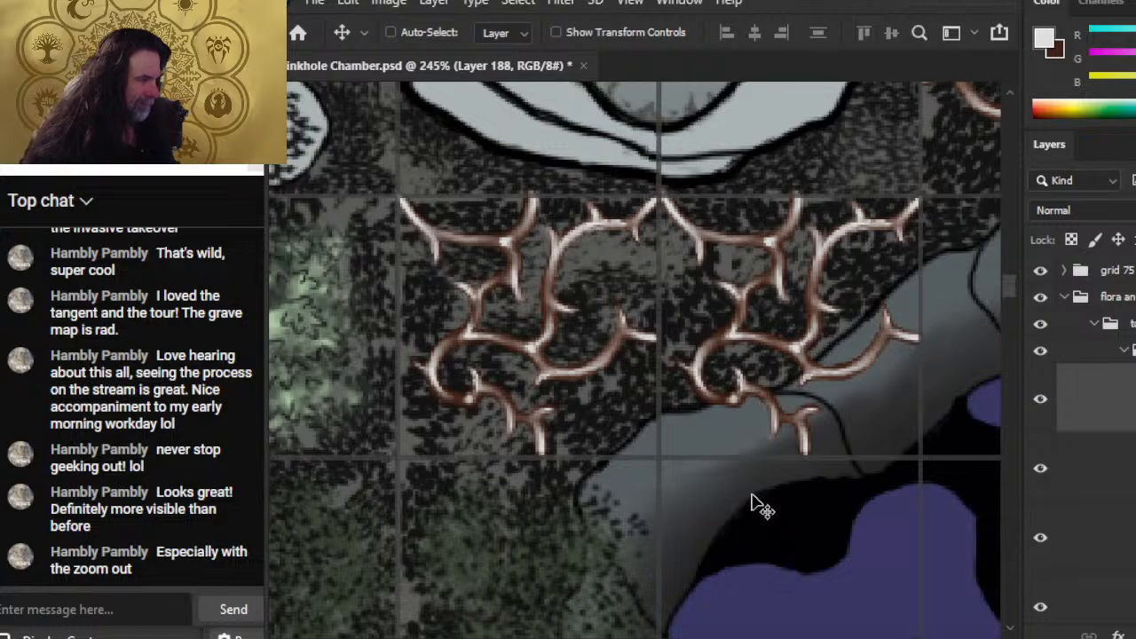
{"action": "key", "text": "Up"}
{"action": "key", "text": "Up"}
{"action": "key", "text": "Up"}
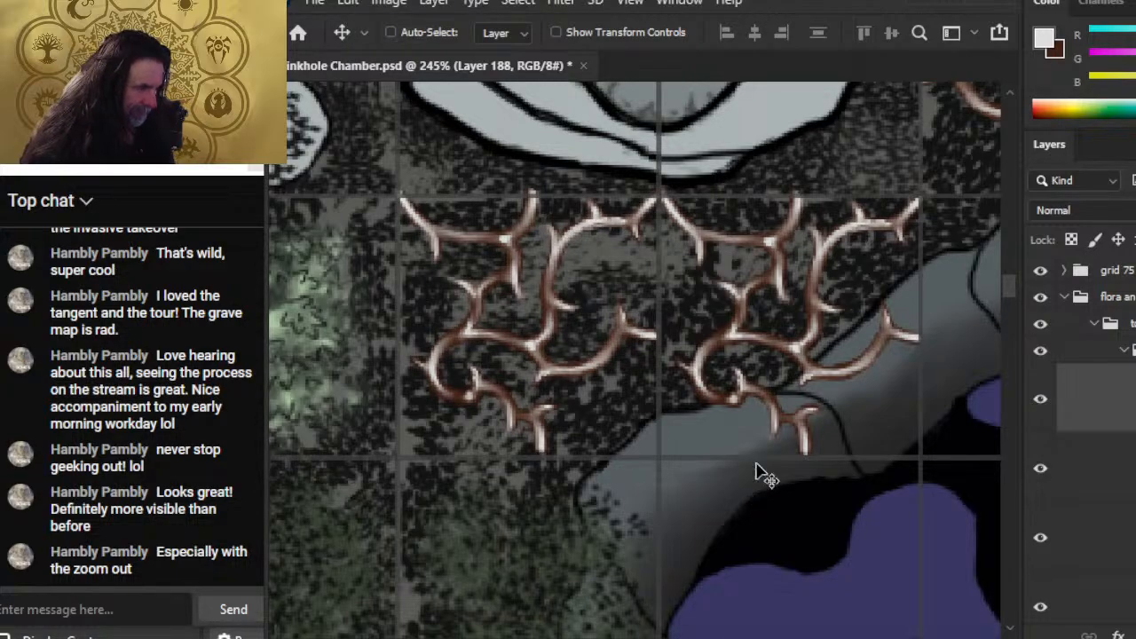
- Flip the new left root copy horizontally and rotate it 90° clockwise
{"action": "key", "text": "m"}
{"action": "right_click", "coordinate": [756, 487]}
{"action": "left_click", "coordinate": [763, 337]}
{"action": "right_click", "coordinate": [818, 326]}
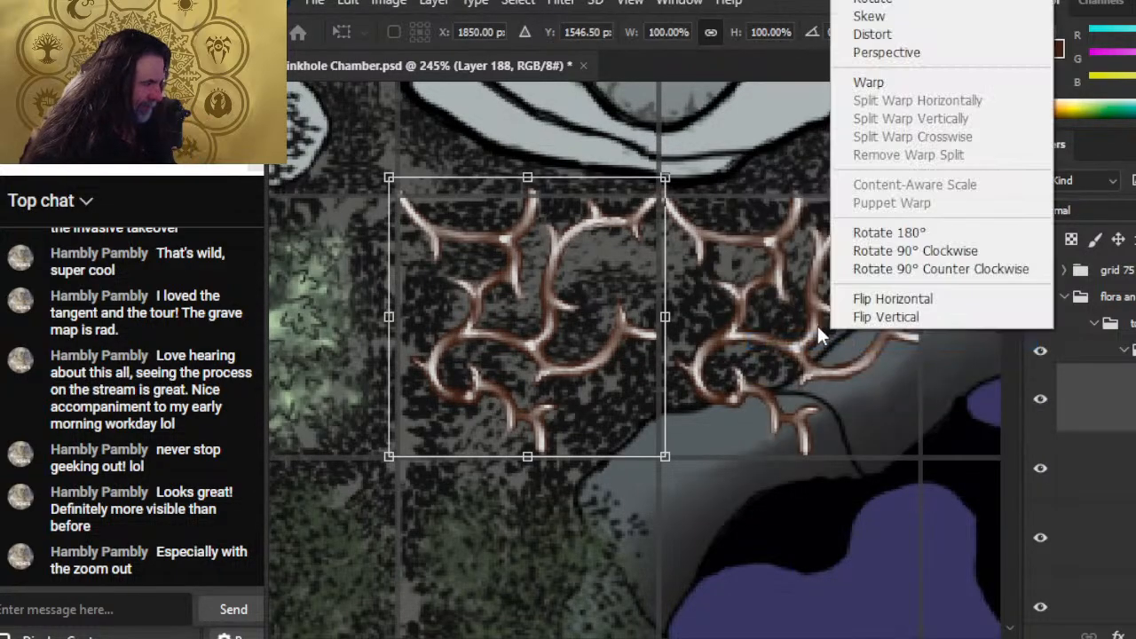
{"action": "left_click", "coordinate": [928, 300]}
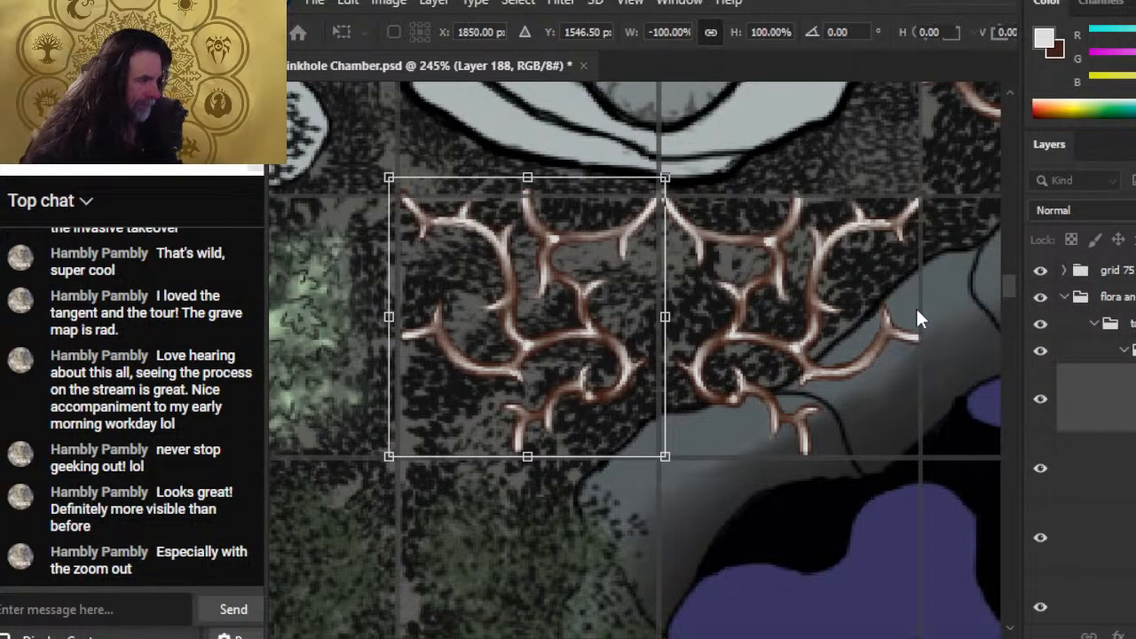
{"action": "left_click_drag", "start_coordinate": [765, 182], "coordinate": [553, 444]}
{"action": "key", "text": "Return"}
{"action": "key", "text": "l"}
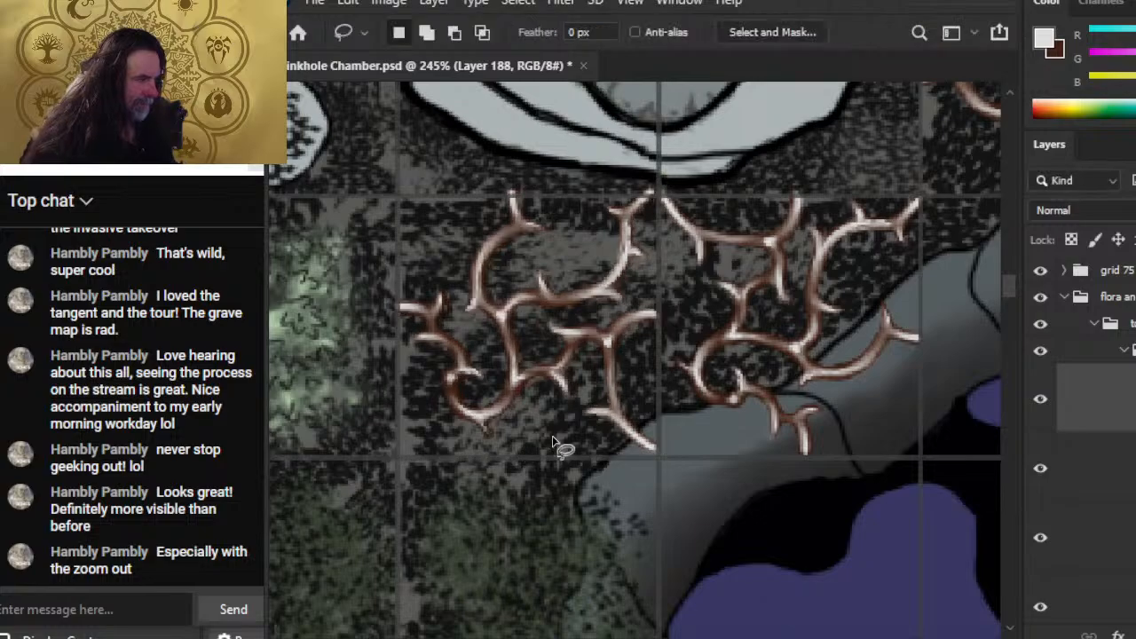
- Paste two root copies on new layers and stack them in adjoining squares beside the round pillar on the map's west side
{"action": "key", "text": "z"}
{"action": "left_click_drag", "start_coordinate": [834, 500], "coordinate": [712, 484]}
{"action": "left_click_drag", "start_coordinate": [900, 578], "coordinate": [755, 530]}
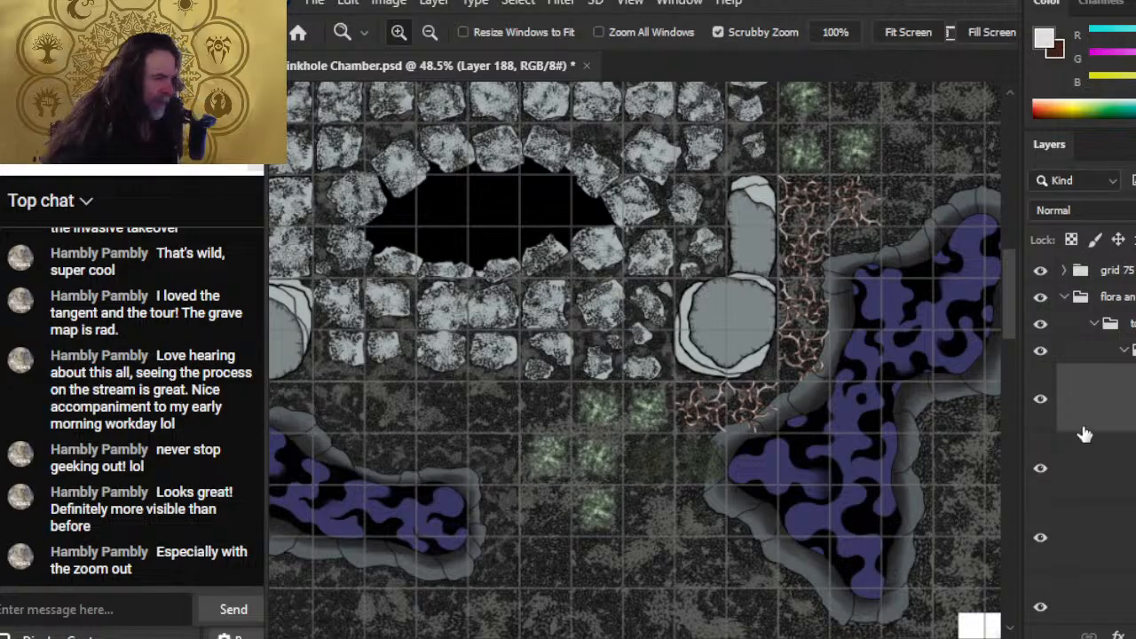
{"action": "key", "text": "v"}
{"action": "left_click_drag", "start_coordinate": [742, 491], "coordinate": [569, 515]}
{"action": "key", "text": "z"}
{"action": "left_click_drag", "start_coordinate": [444, 446], "coordinate": [639, 453]}
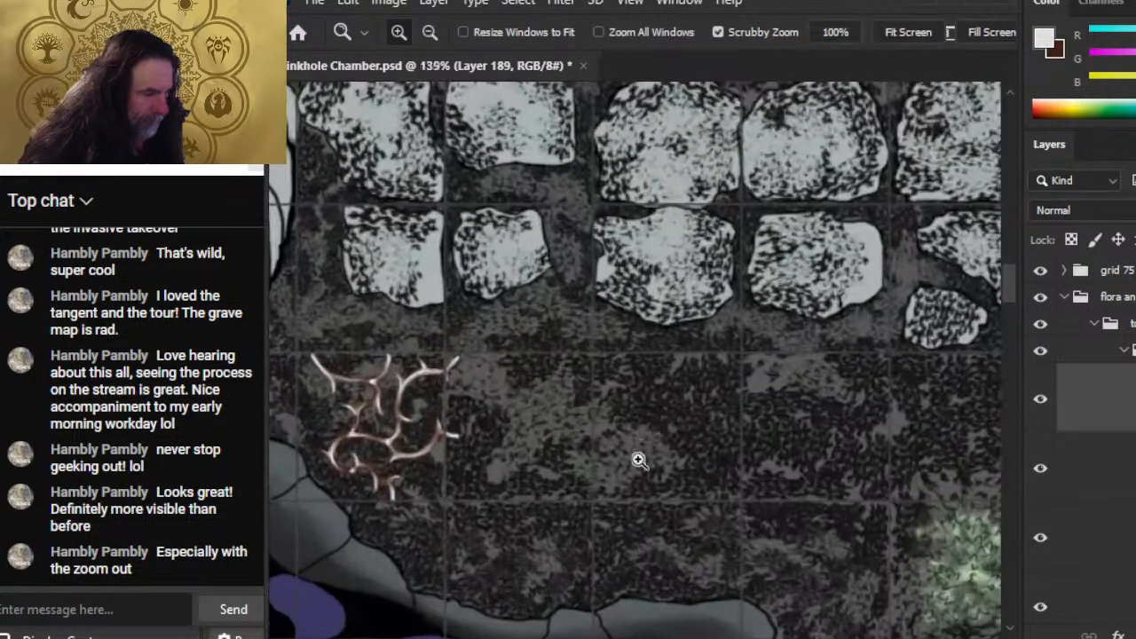
{"action": "key", "text": "v"}
{"action": "left_click_drag", "start_coordinate": [579, 473], "coordinate": [692, 393]}
- Flip the upper root copy horizontally and nudge the stacked copies so their branch ends line up
{"action": "right_click", "coordinate": [692, 394]}
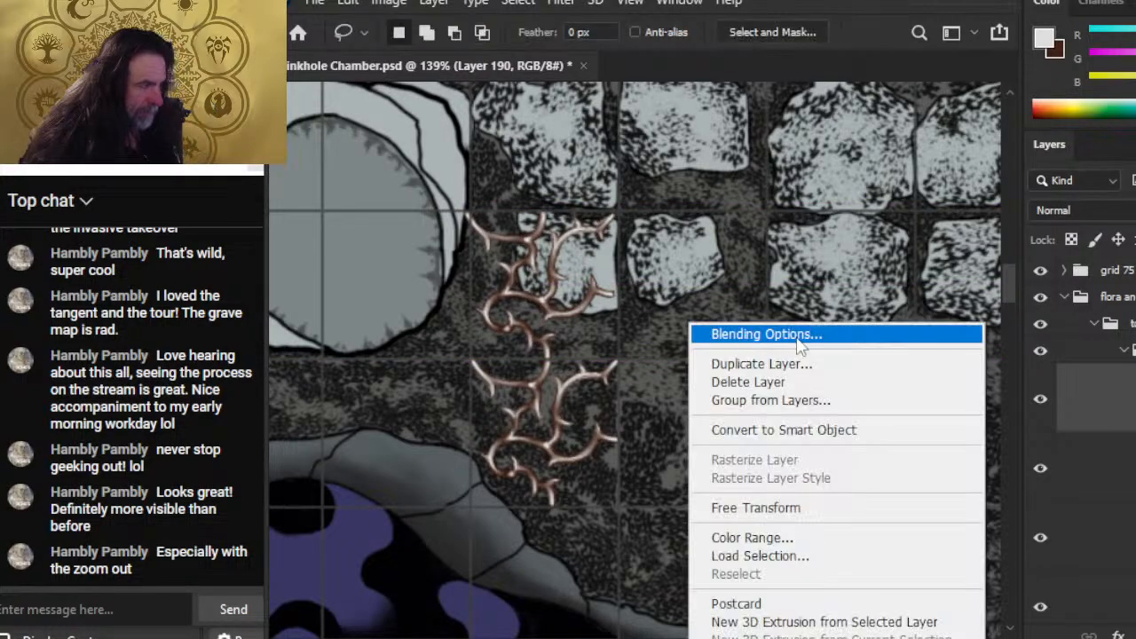
{"action": "left_click", "coordinate": [881, 510]}
{"action": "right_click", "coordinate": [741, 306]}
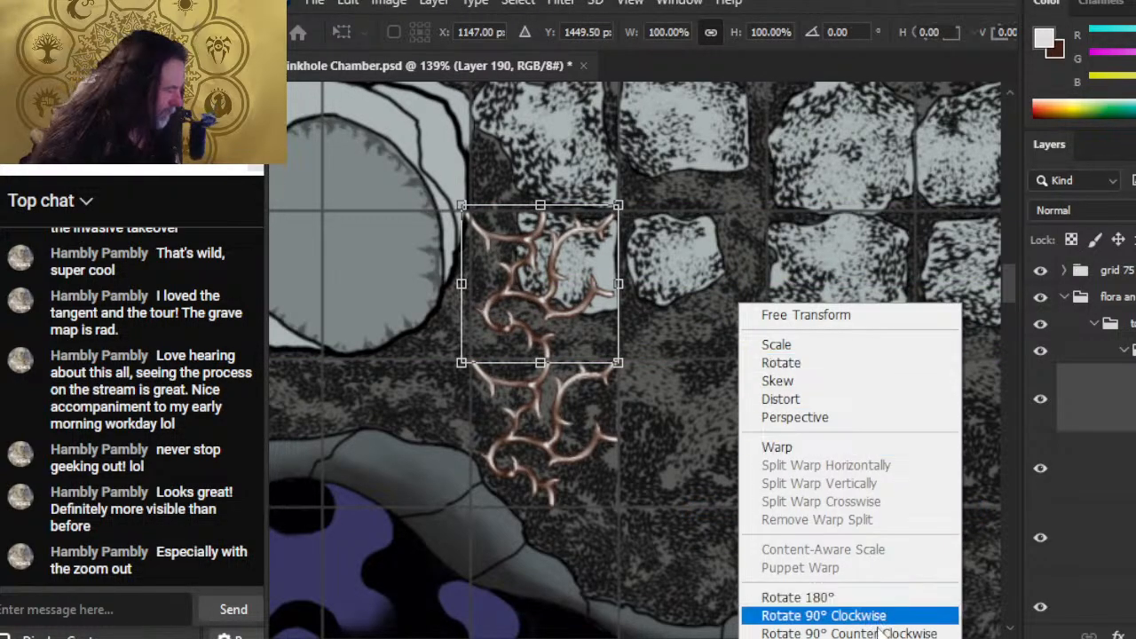
{"action": "left_click", "coordinate": [802, 638]}
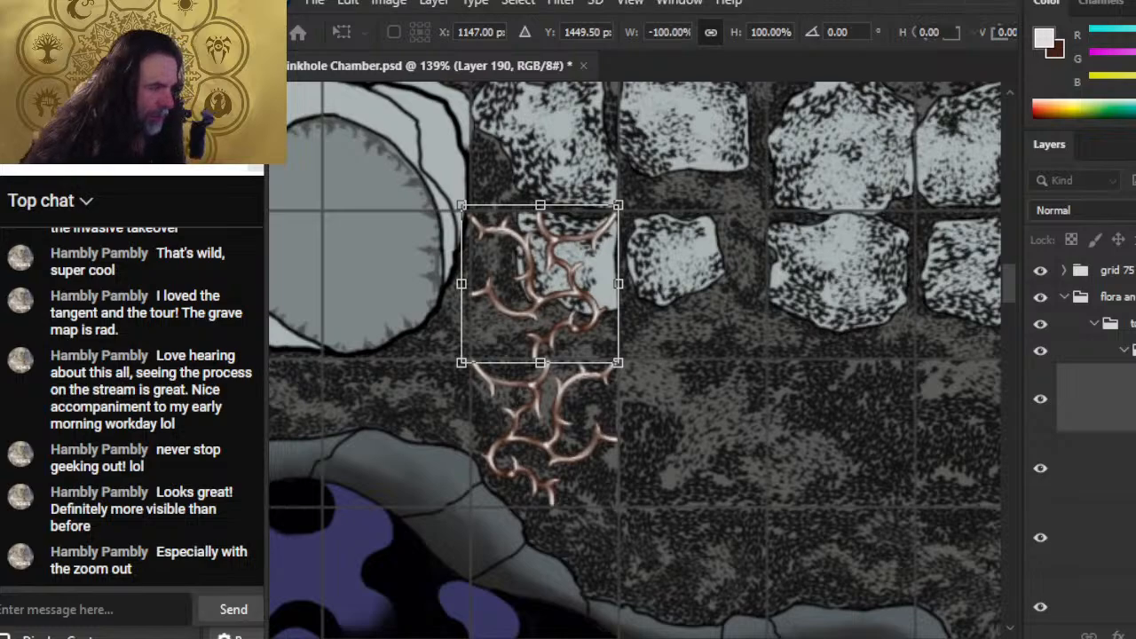
{"action": "key", "text": "Return"}
{"action": "key", "text": "v"}
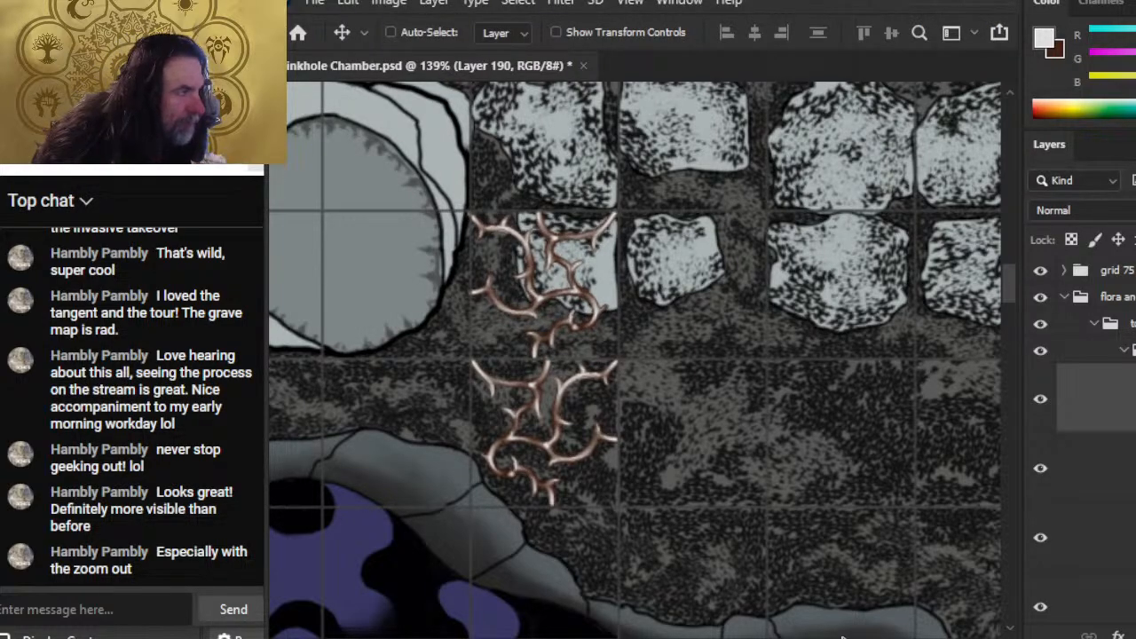
{"action": "left_click", "coordinate": [1101, 468]}
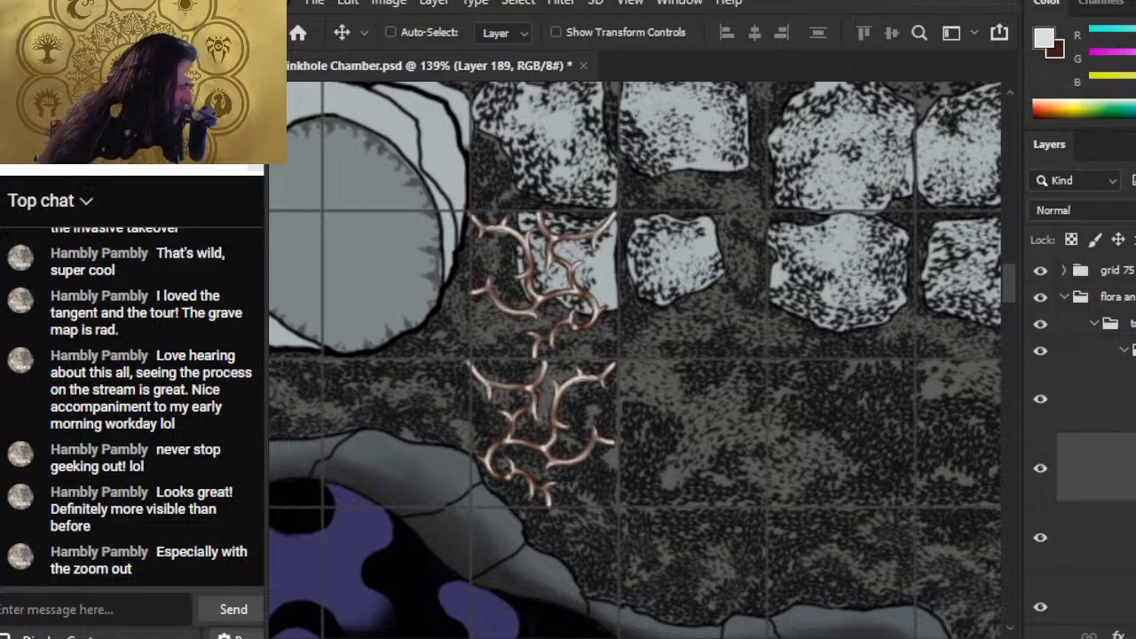
{"action": "key", "text": "alt+bracketright"}
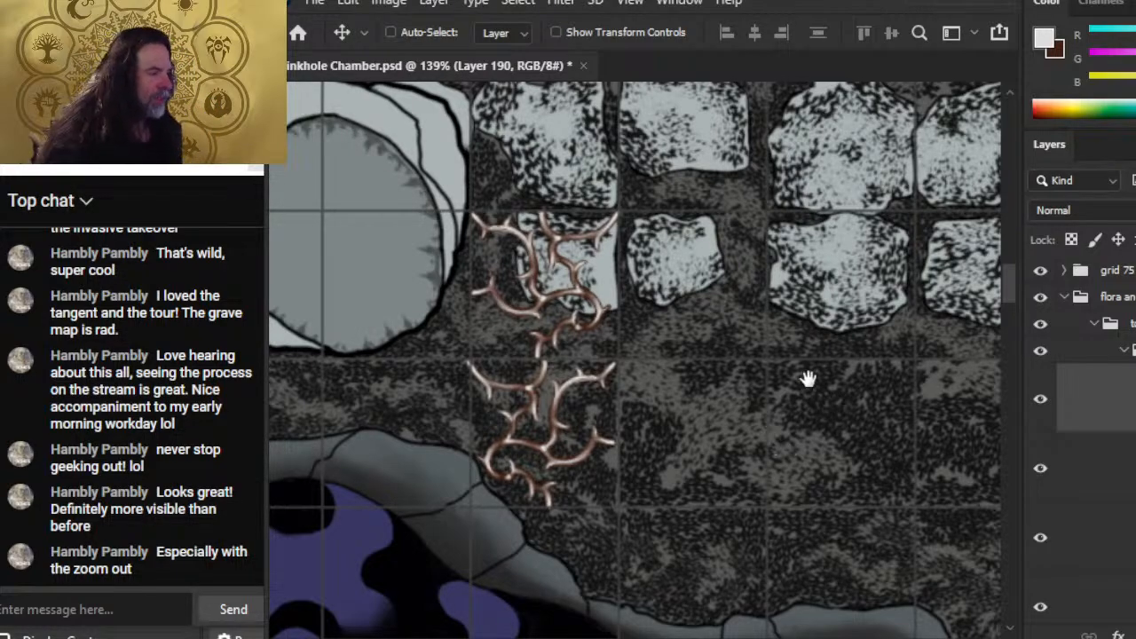
- Paste a root copy on a new layer and place it in the square right of the lower stacked copy
{"action": "left_click_drag", "start_coordinate": [812, 382], "coordinate": [765, 357]}
{"action": "left_click_drag", "start_coordinate": [832, 406], "coordinate": [778, 389]}
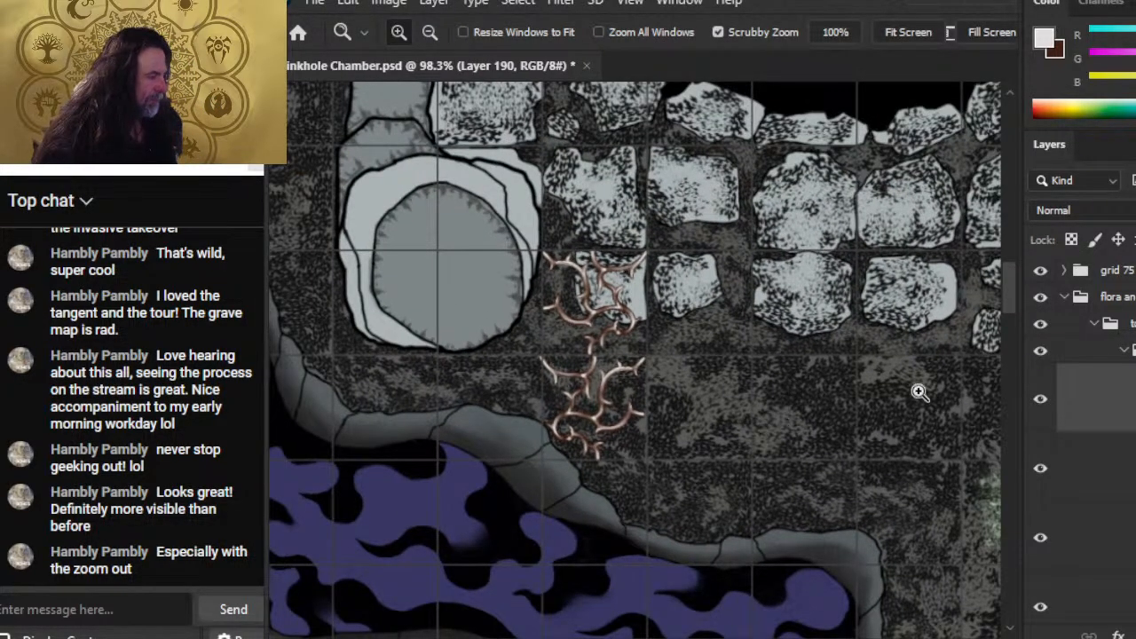
{"action": "key", "text": "ctrl+v"}
{"action": "key", "text": "v"}
{"action": "mouse_move", "coordinate": [724, 373]}
{"action": "left_mouse_down"}
{"action": "mouse_move", "coordinate": [836, 424]}
{"action": "mouse_move", "coordinate": [803, 432]}
{"action": "mouse_move", "coordinate": [791, 419]}
{"action": "left_mouse_up"}
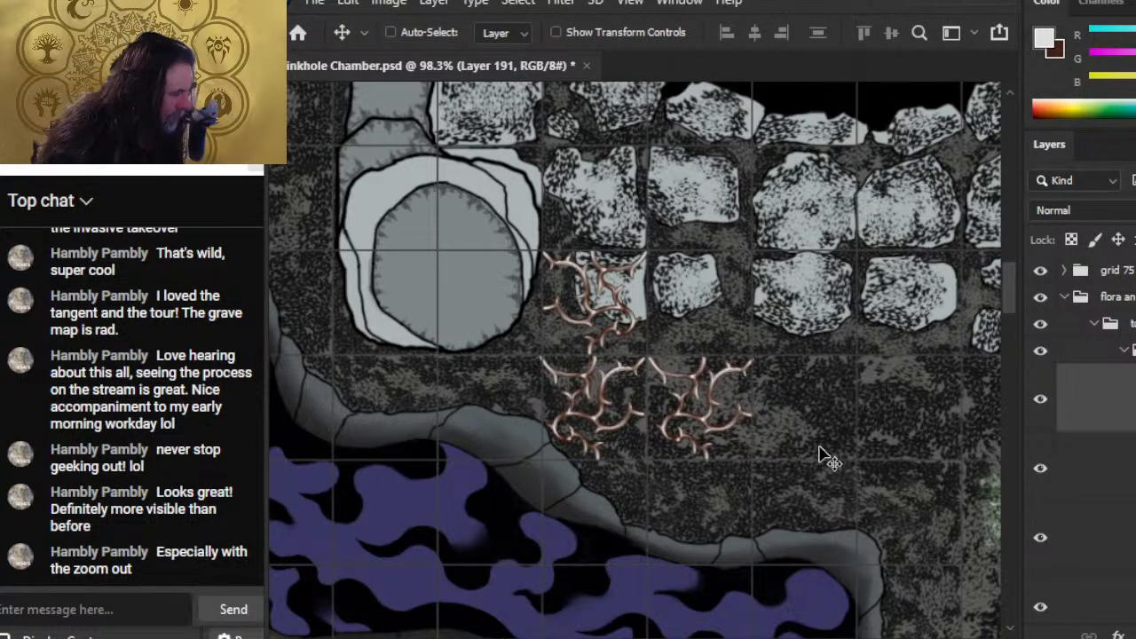
- Rotate the newly placed root copy by -90° with Free Transform
{"action": "key", "text": "l"}
{"action": "right_click", "coordinate": [753, 382]}
{"action": "left_click", "coordinate": [864, 249]}
{"action": "left_click_drag", "start_coordinate": [622, 284], "coordinate": [604, 340]}
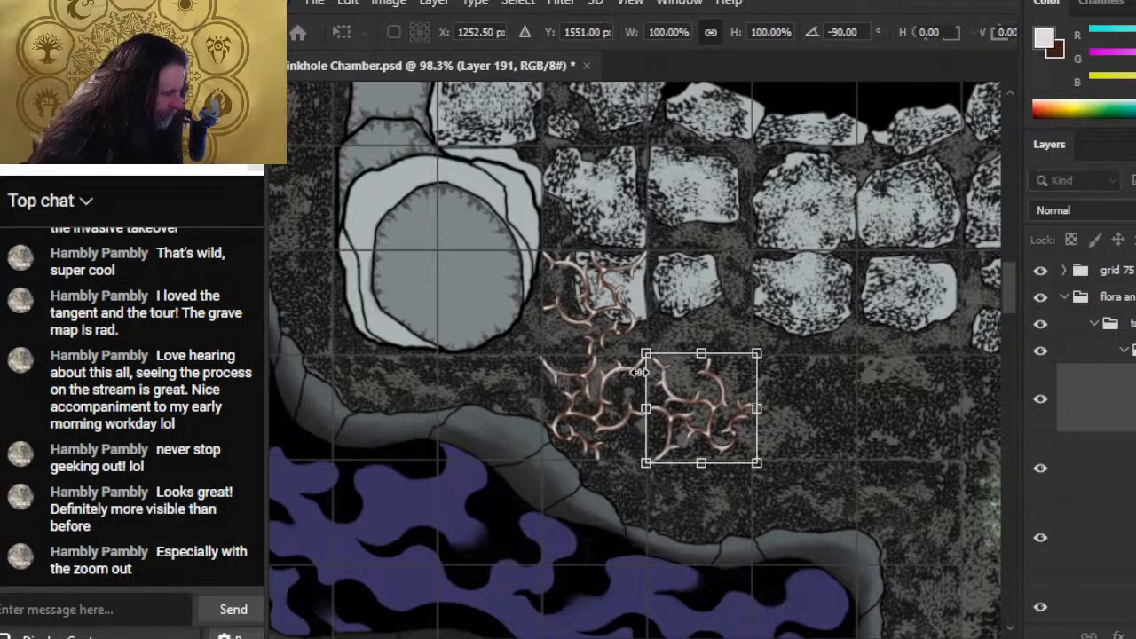
{"action": "key", "text": "Return"}
- Nudge the rotated root copy left against the grid line it shares with the neighbouring root
{"action": "key", "text": "z"}
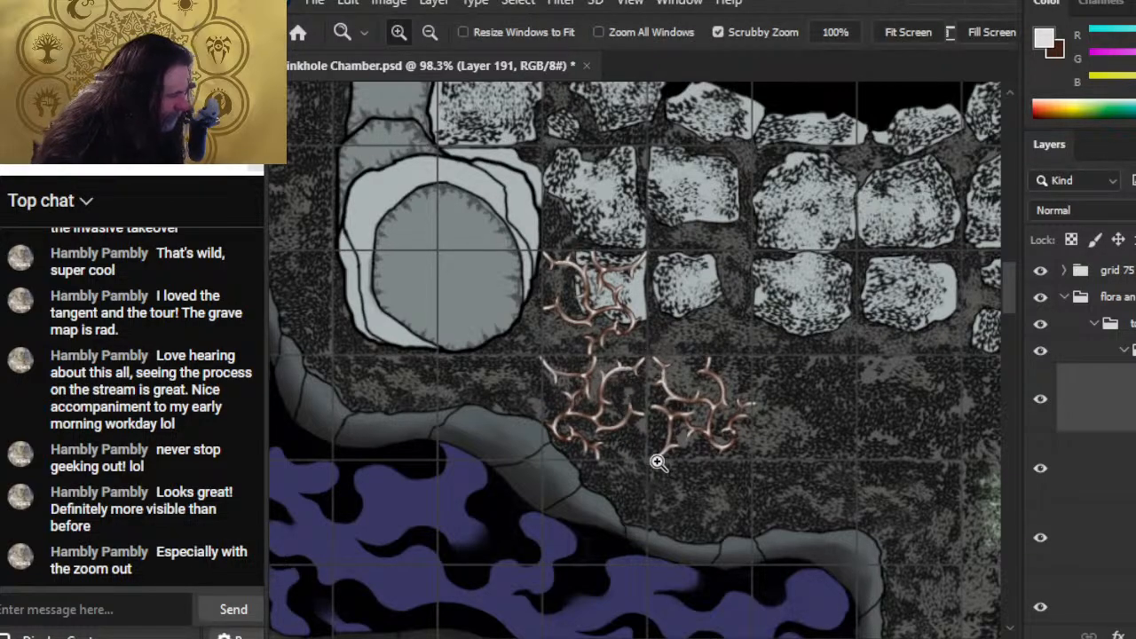
{"action": "left_click_drag", "start_coordinate": [657, 465], "coordinate": [736, 507]}
{"action": "key", "text": "v"}
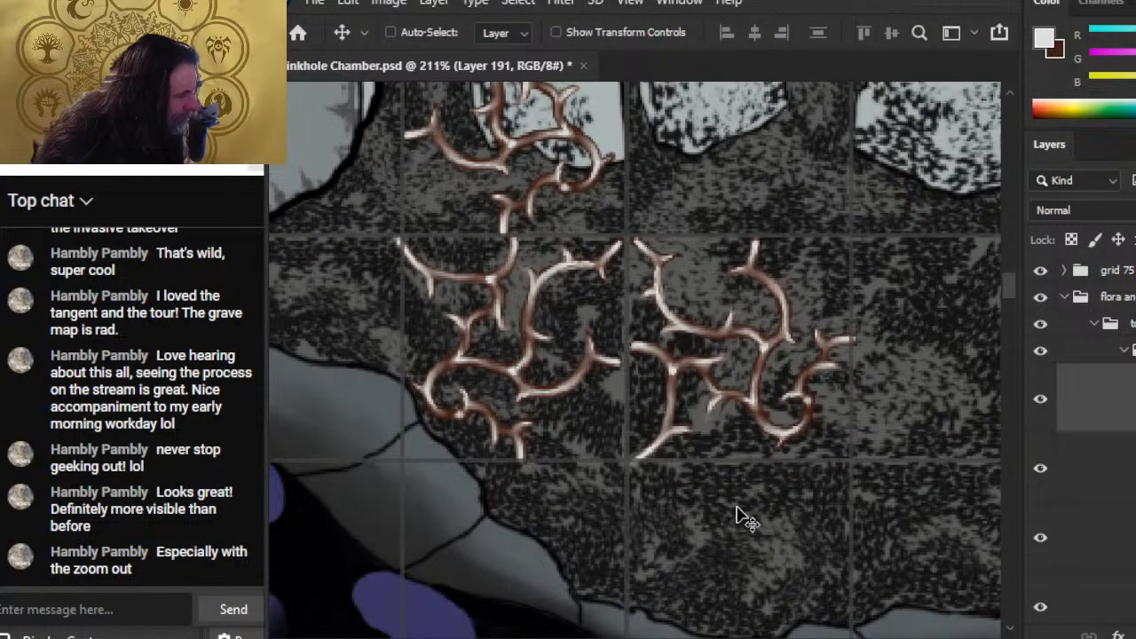
{"action": "key", "text": "Left"}
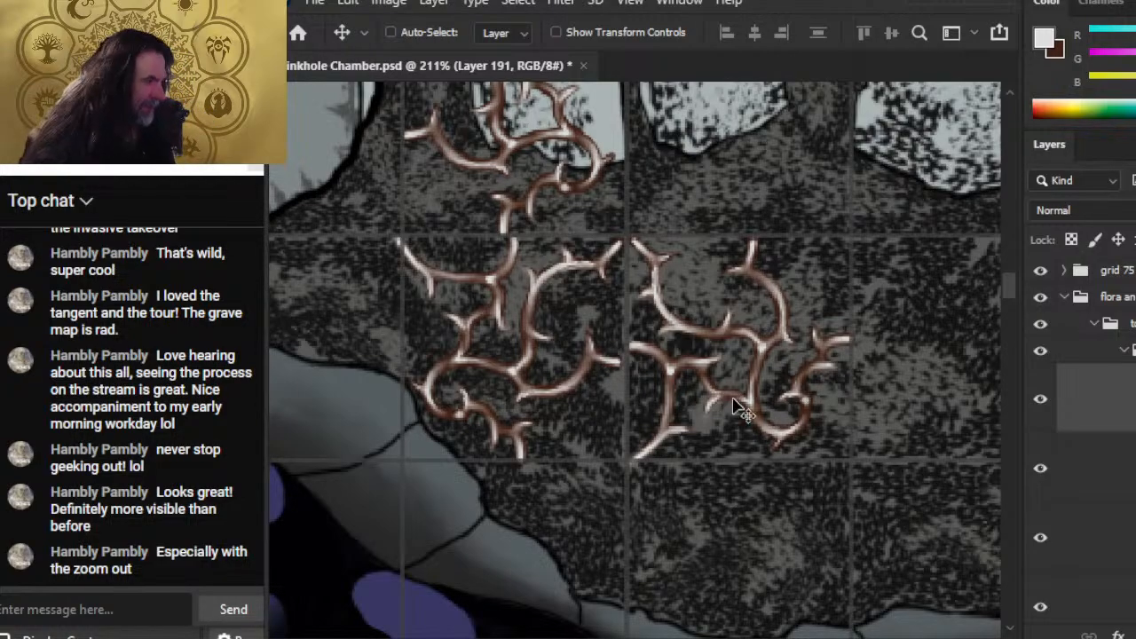
{"action": "key", "text": "Left"}
{"action": "key", "text": "Left"}
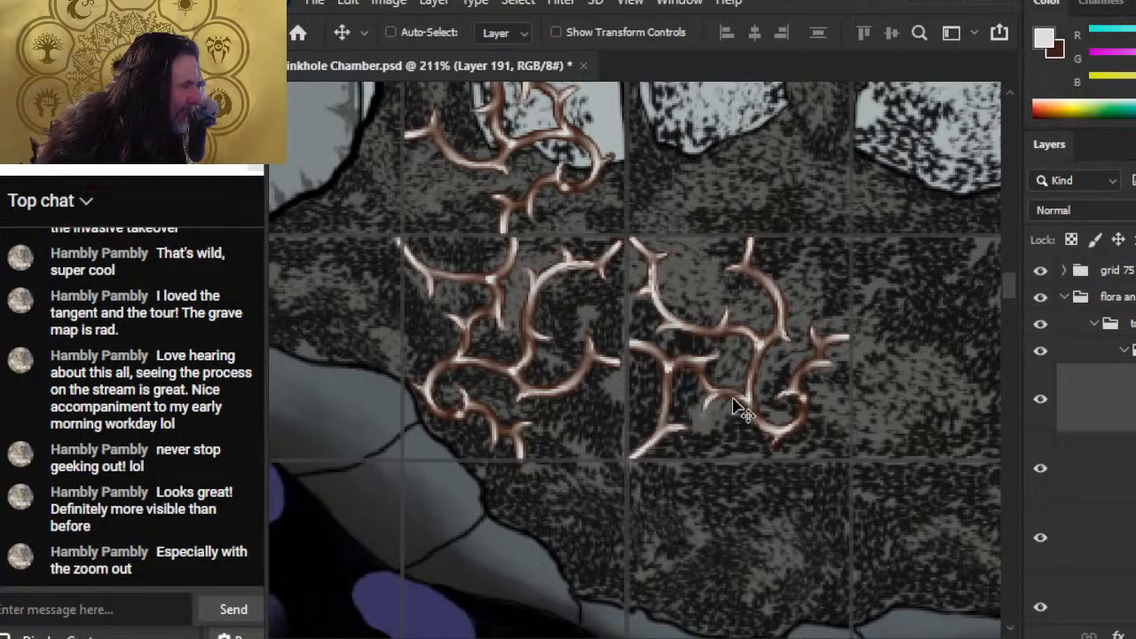
{"action": "key", "text": "Left"}
{"action": "key", "text": "Left"}
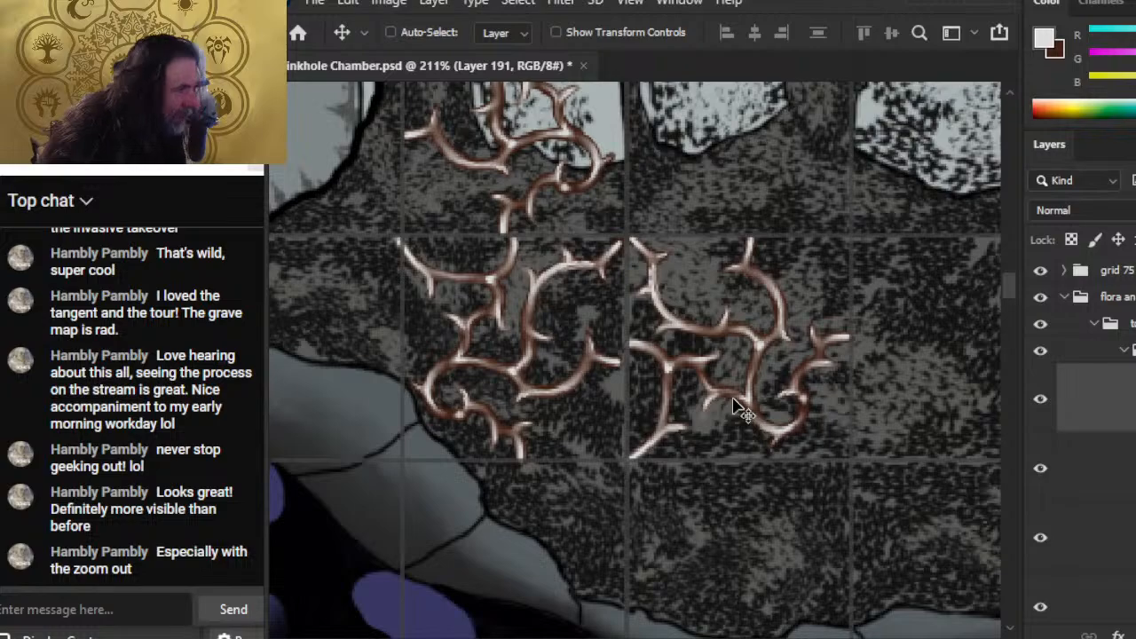
- Identify and select the lower stacked root's layer, Layer 189, and nudge it right and up towards the neighbouring branch ends
{"action": "left_click", "coordinate": [1125, 478]}
{"action": "left_click", "coordinate": [1039, 540]}
{"action": "left_click", "coordinate": [1039, 540]}
{"action": "left_click", "coordinate": [1081, 535]}
{"action": "key", "text": "Right"}
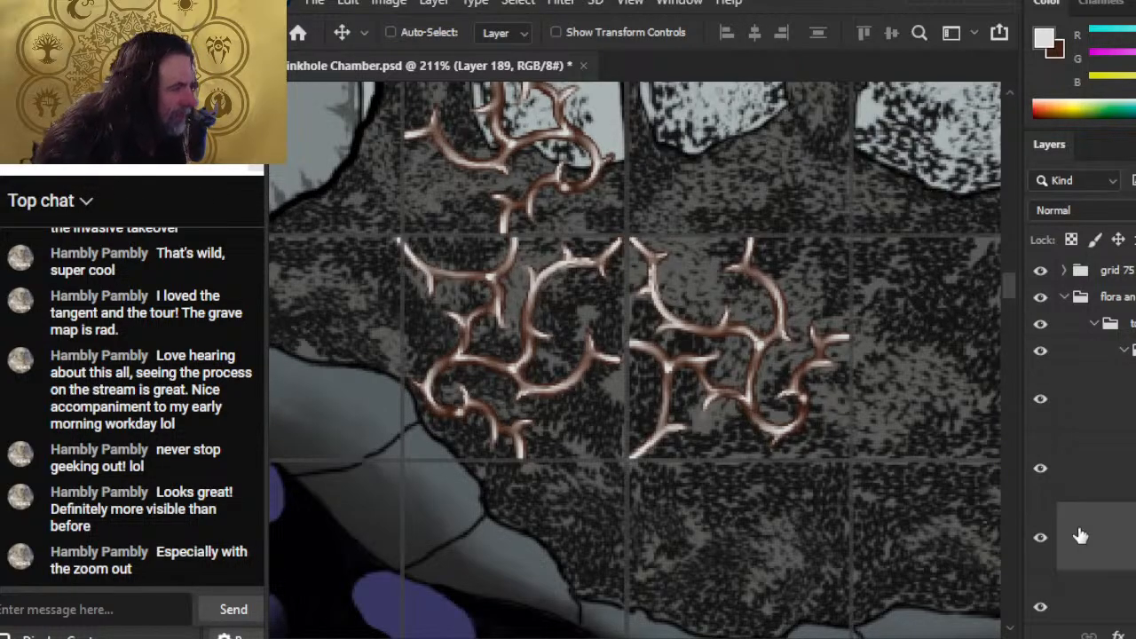
{"action": "key", "text": "Up"}
{"action": "key", "text": "Right"}
{"action": "key", "text": "Up"}
{"action": "key", "text": "Right"}
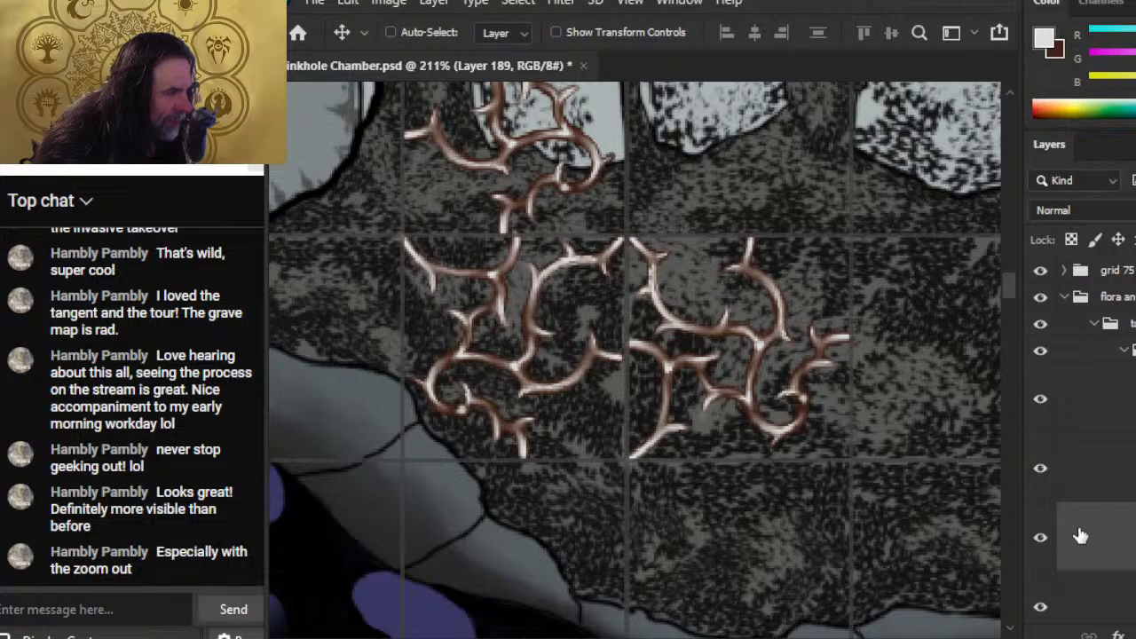
- Paste a root copy and place it in the square above the green moss, just right of the small round pillar
{"action": "key", "text": "z"}
{"action": "left_click_drag", "start_coordinate": [741, 415], "coordinate": [597, 441]}
{"action": "left_click_drag", "start_coordinate": [870, 519], "coordinate": [640, 437]}
{"action": "left_click_drag", "start_coordinate": [720, 469], "coordinate": [579, 636]}
{"action": "left_click_drag", "start_coordinate": [856, 306], "coordinate": [685, 489]}
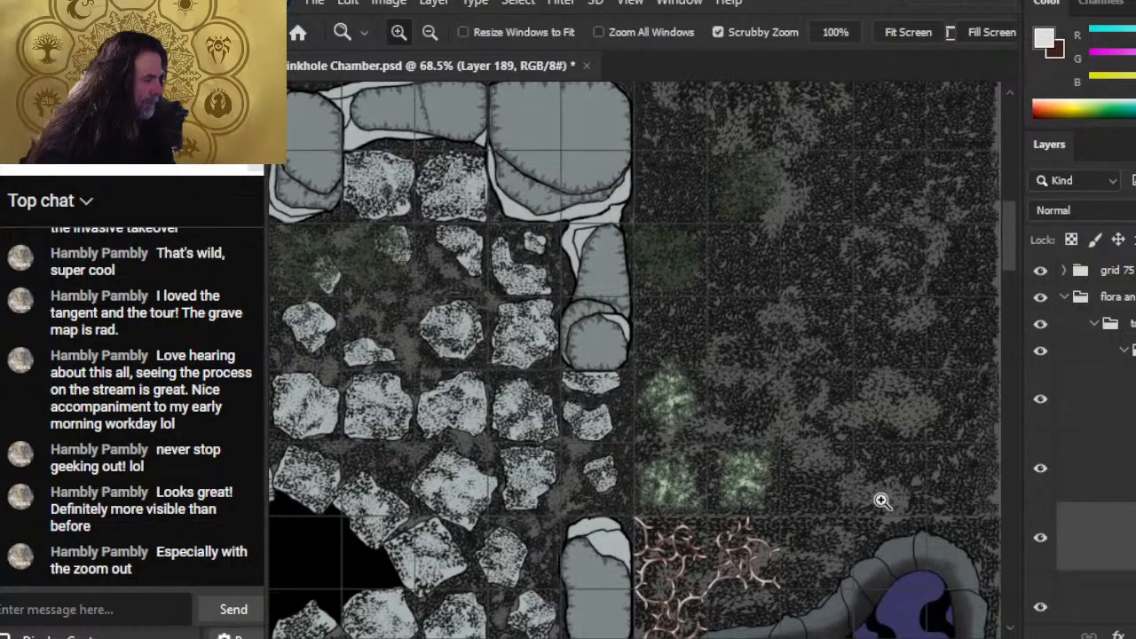
{"action": "key", "text": "ctrl+v"}
{"action": "key", "text": "v"}
{"action": "mouse_move", "coordinate": [727, 415]}
{"action": "left_mouse_down"}
{"action": "mouse_move", "coordinate": [788, 429]}
{"action": "mouse_move", "coordinate": [774, 401]}
{"action": "mouse_move", "coordinate": [761, 404]}
{"action": "mouse_move", "coordinate": [782, 418]}
{"action": "mouse_move", "coordinate": [832, 386]}
{"action": "mouse_move", "coordinate": [715, 238]}
{"action": "left_mouse_up"}
- Paste another root copy to the right of that one and rotate it 90° counterclockwise
{"action": "key", "text": "ctrl+v"}
{"action": "key", "text": "l"}
{"action": "right_click", "coordinate": [803, 339]}
{"action": "left_click", "coordinate": [914, 522]}
{"action": "key", "text": "Return"}
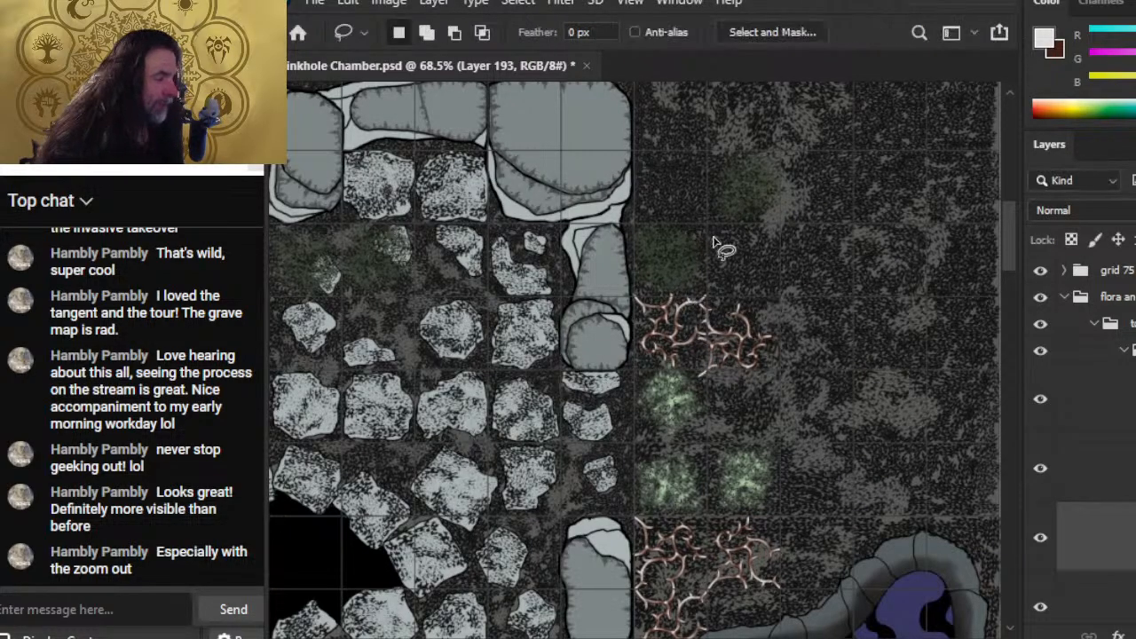
- Position the rotated root copy beside its left neighbour and nudge it left towards the shared grid line
{"action": "key", "text": "v"}
{"action": "left_click_drag", "start_coordinate": [815, 417], "coordinate": [824, 405]}
{"action": "left_click_drag", "start_coordinate": [751, 290], "coordinate": [881, 345]}
{"action": "key", "text": "Left"}
{"action": "key", "text": "Left"}
{"action": "key", "text": "Left"}
{"action": "key", "text": "Left"}
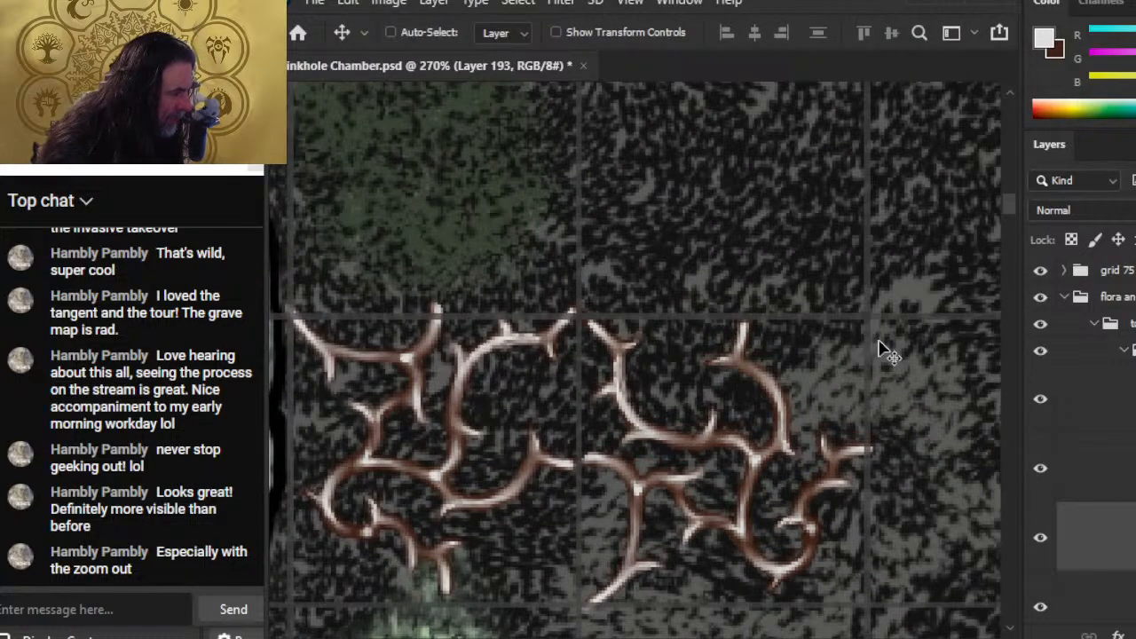
- Shift the rotated root copy slightly left and down so it lines up with its square's grid lines
{"action": "left_click_drag", "start_coordinate": [724, 500], "coordinate": [754, 373]}
{"action": "left_click_drag", "start_coordinate": [798, 409], "coordinate": [702, 387]}
{"action": "key", "text": "ctrl+z"}
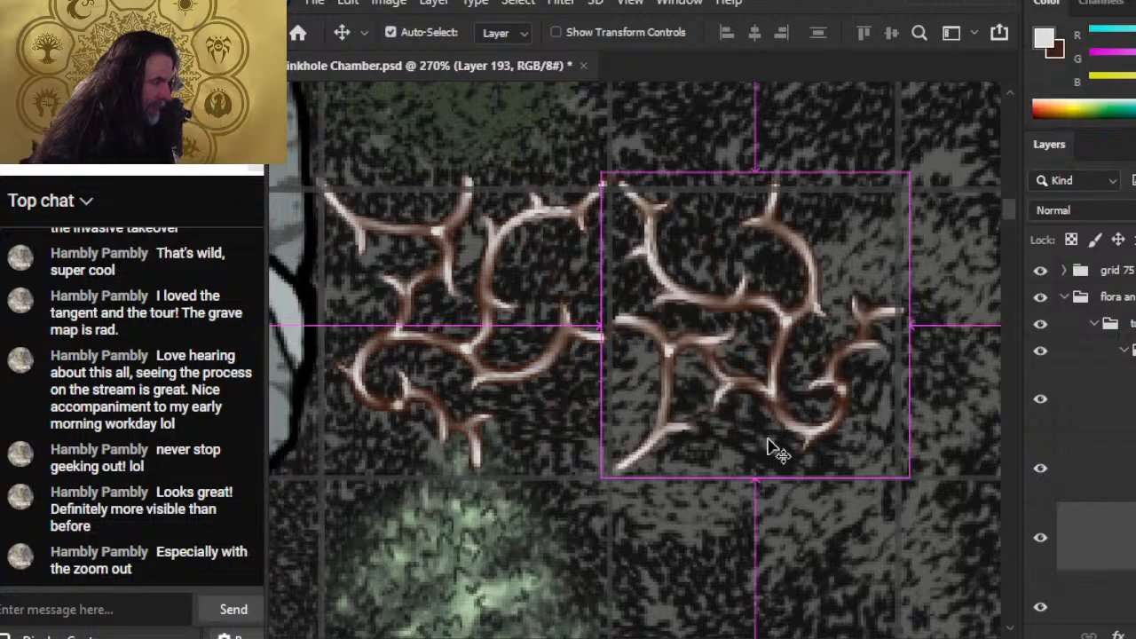
{"action": "mouse_move", "coordinate": [848, 377]}
{"action": "left_mouse_down"}
{"action": "mouse_move", "coordinate": [838, 368]}
{"action": "mouse_move", "coordinate": [876, 329]}
{"action": "mouse_move", "coordinate": [833, 358]}
{"action": "mouse_move", "coordinate": [837, 348]}
{"action": "mouse_move", "coordinate": [852, 360]}
{"action": "left_mouse_up"}
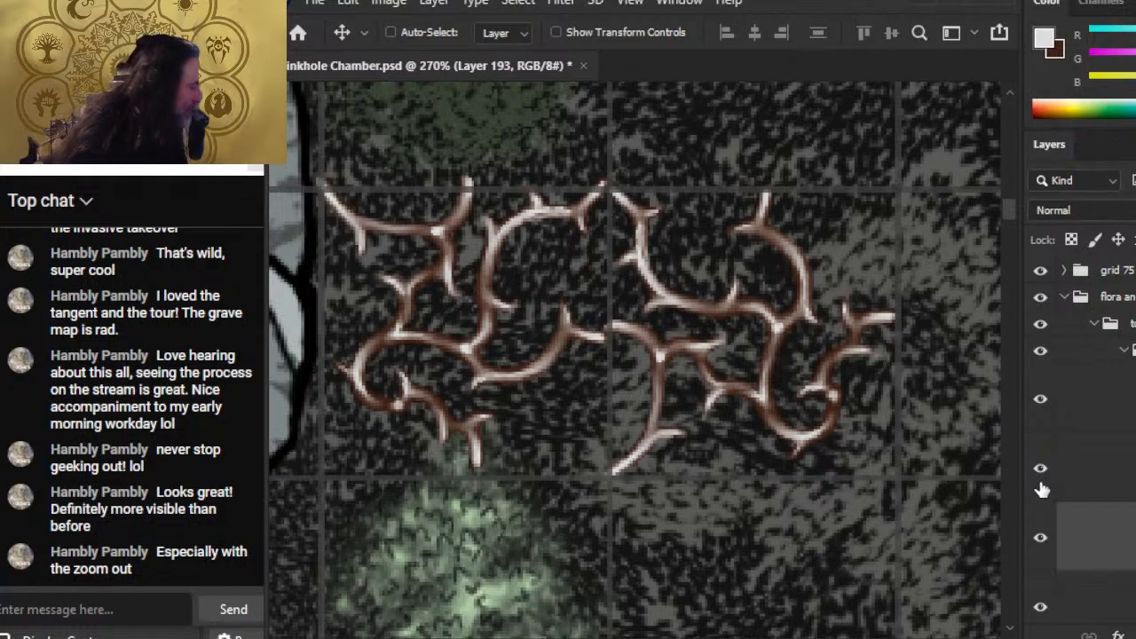
- Identify the neighbouring unrotated root's layer, Layer 192, by toggling its visibility and nudge that root down inside its square
{"action": "left_click", "coordinate": [1040, 607]}
{"action": "left_click", "coordinate": [1040, 607]}
{"action": "key", "text": "alt+bracketleft"}
{"action": "key", "text": "Left"}
{"action": "key", "text": "Left"}
{"action": "key", "text": "Left"}
{"action": "key", "text": "Down"}
{"action": "key", "text": "Down"}
{"action": "key", "text": "Down"}
{"action": "key", "text": "Down"}
{"action": "key", "text": "Right"}
{"action": "key", "text": "Right"}
{"action": "key", "text": "Right"}
{"action": "key", "text": "Down"}
{"action": "key", "text": "Down"}
{"action": "key", "text": "Up"}
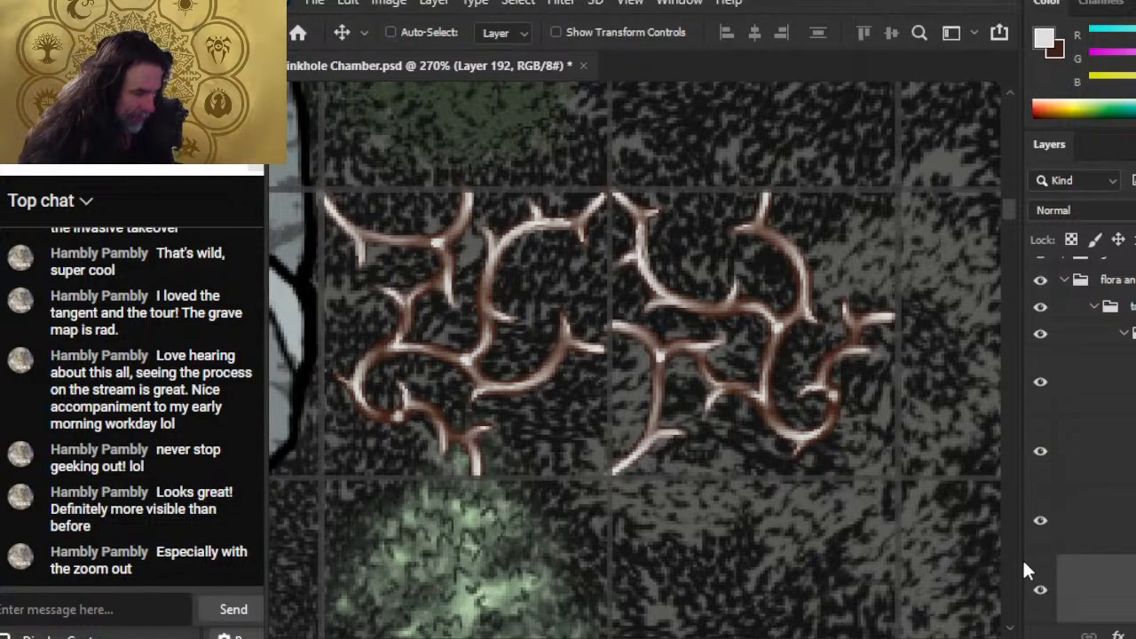
- Move the two newest root layers, Layers 192 and 193, to the top of the ivy group and paste another root copy
{"action": "key", "text": "z"}
{"action": "left_click_drag", "start_coordinate": [746, 504], "coordinate": [711, 378]}
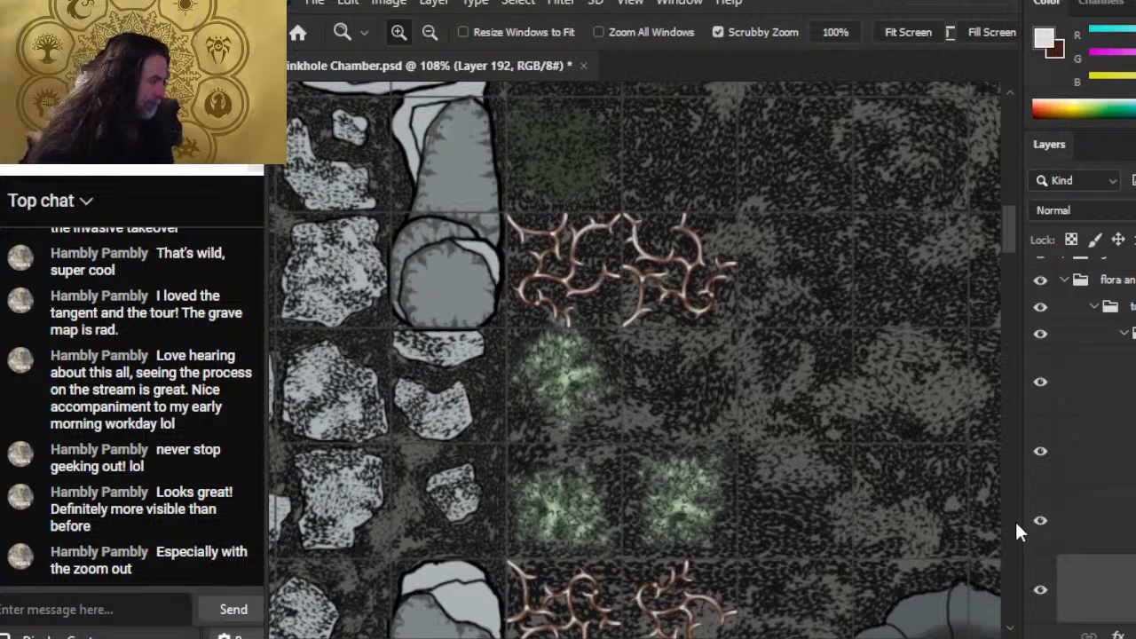
{"action": "left_click", "coordinate": [1114, 412]}
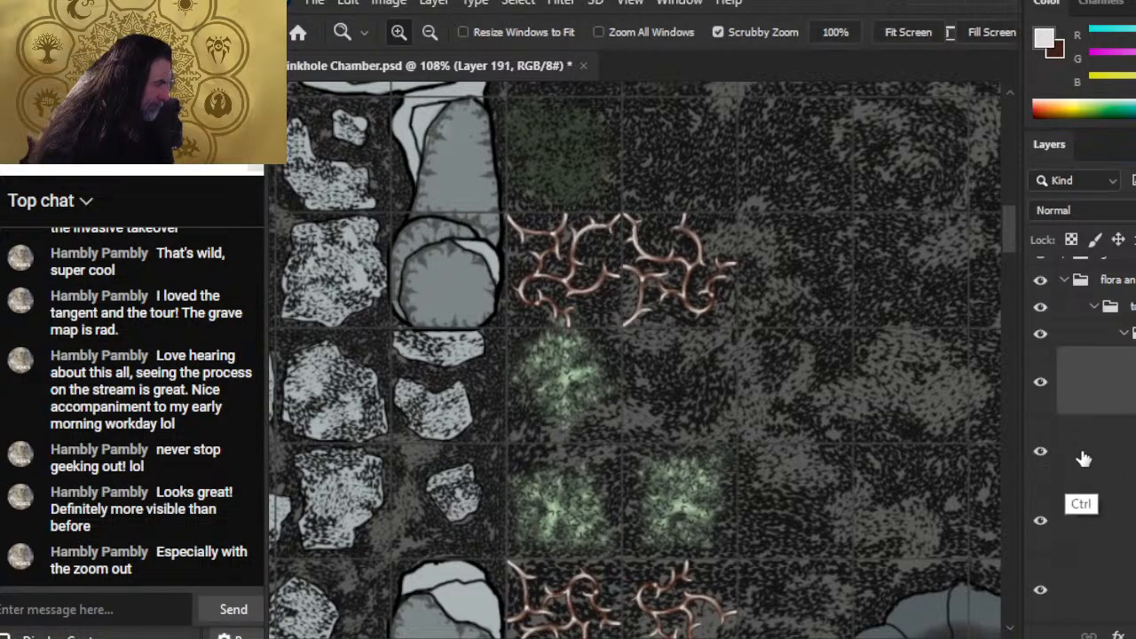
{"action": "left_click", "coordinate": [1126, 604]}
{"action": "left_click", "coordinate": [1106, 545], "text": "ctrl"}
{"action": "left_click", "coordinate": [1041, 524]}
{"action": "left_click", "coordinate": [1040, 524]}
{"action": "left_click_drag", "start_coordinate": [1120, 540], "coordinate": [1124, 353]}
{"action": "left_click", "coordinate": [1091, 531]}
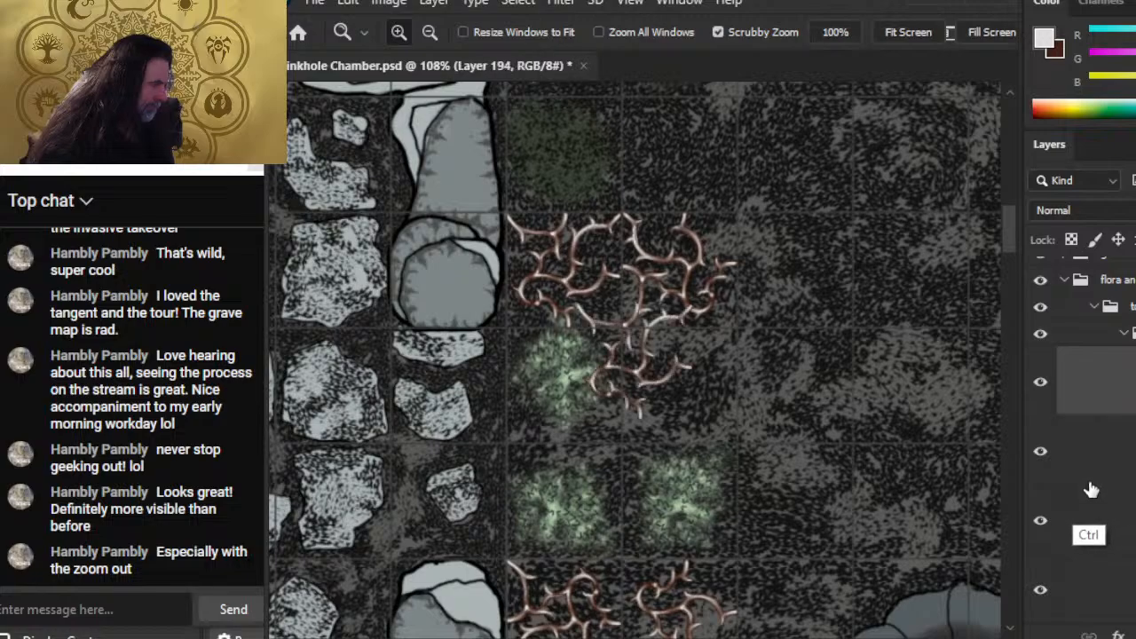
- Move the pasted root copy away from the green moss onto the open floor southeast of the rotated root
{"action": "key", "text": "v"}
{"action": "left_click_drag", "start_coordinate": [756, 413], "coordinate": [873, 420]}
{"action": "key", "text": "z"}
{"action": "left_click_drag", "start_coordinate": [757, 330], "coordinate": [789, 339]}
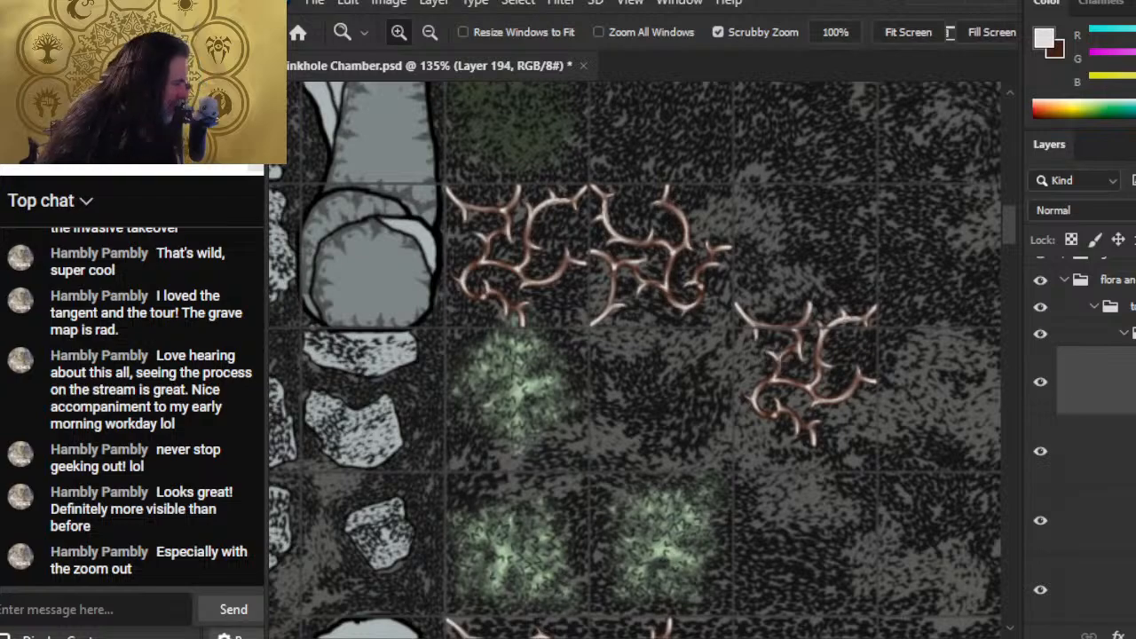
{"action": "left_click", "coordinate": [1099, 468]}
{"action": "key", "text": "l"}
{"action": "right_click", "coordinate": [786, 327]}
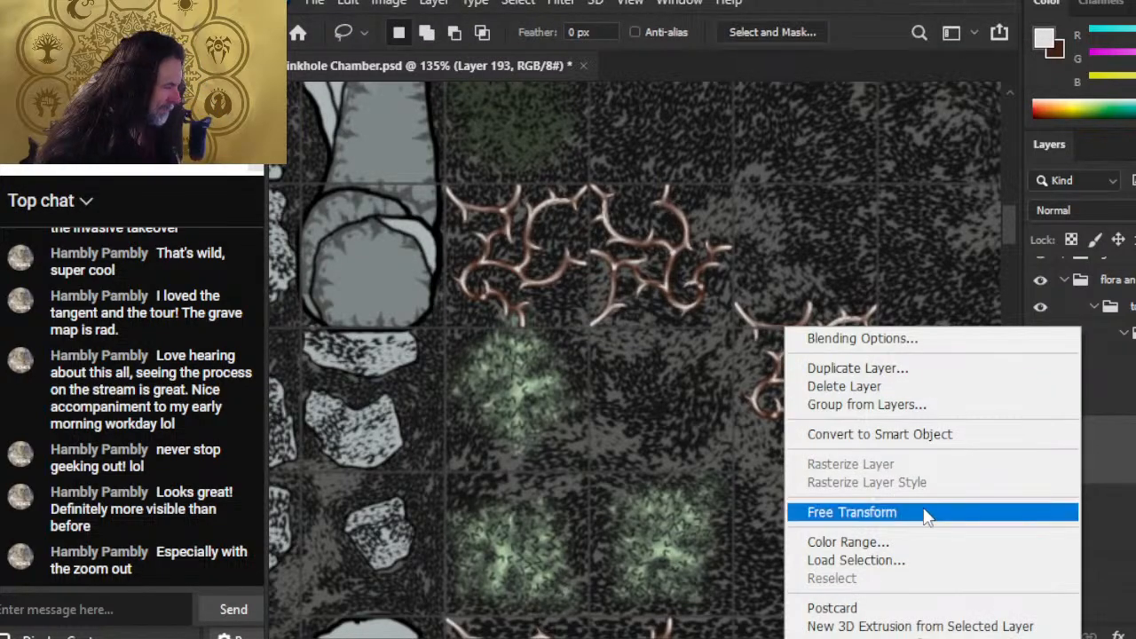
{"action": "left_click", "coordinate": [858, 216]}
{"action": "key", "text": "v"}
{"action": "mouse_move", "coordinate": [878, 444]}
{"action": "left_mouse_down"}
{"action": "mouse_move", "coordinate": [808, 429]}
{"action": "mouse_move", "coordinate": [728, 460]}
{"action": "left_mouse_up"}
{"action": "key", "text": "ctrl+z"}
- Select the newest root copy, Layer 194, and place it in the square directly below the rotated root
{"action": "left_click", "coordinate": [1090, 401]}
{"action": "key", "text": "z"}
{"action": "left_click_drag", "start_coordinate": [788, 532], "coordinate": [777, 357]}
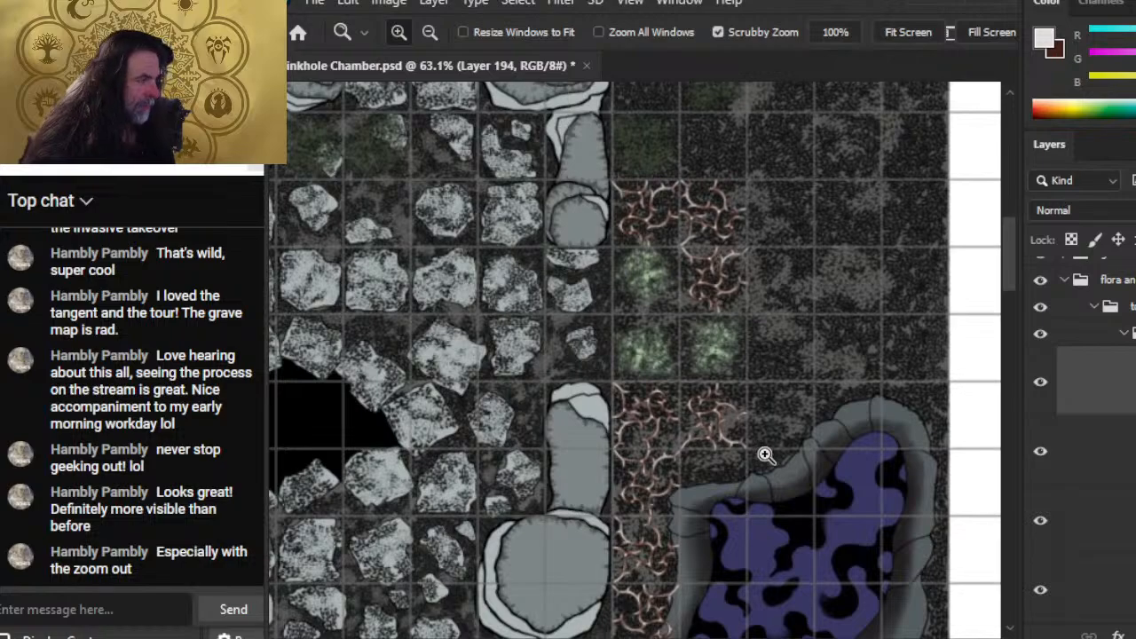
- Examine the root and moss tiles along the pillars beside the stone floor, up close and in overview
{"action": "left_click_drag", "start_coordinate": [707, 441], "coordinate": [771, 431]}
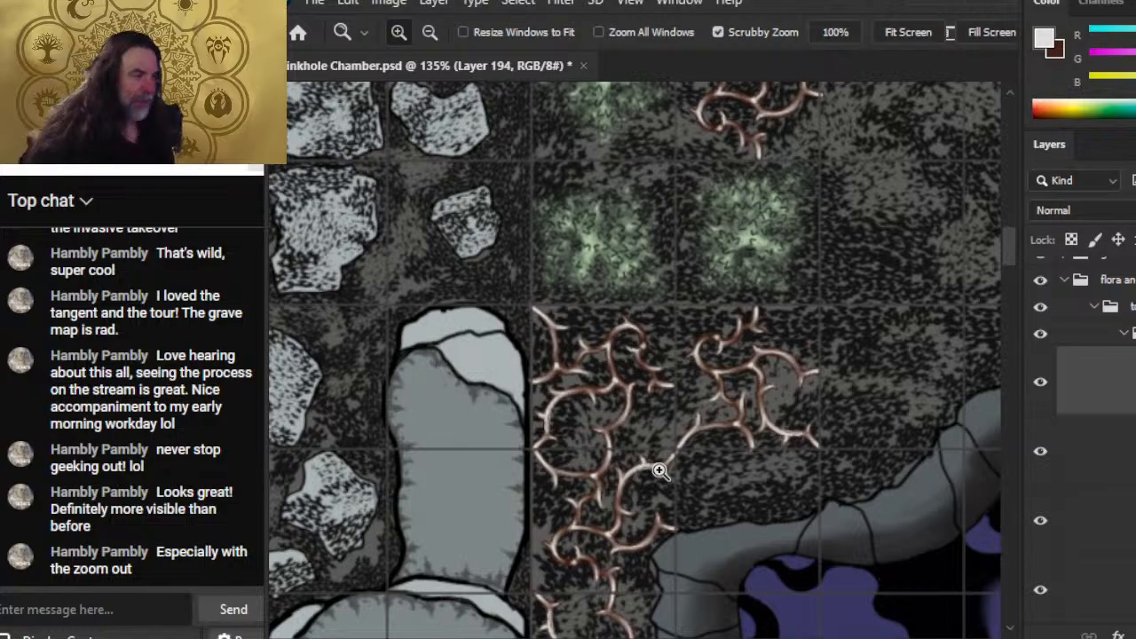
{"action": "left_click_drag", "start_coordinate": [612, 251], "coordinate": [600, 278]}
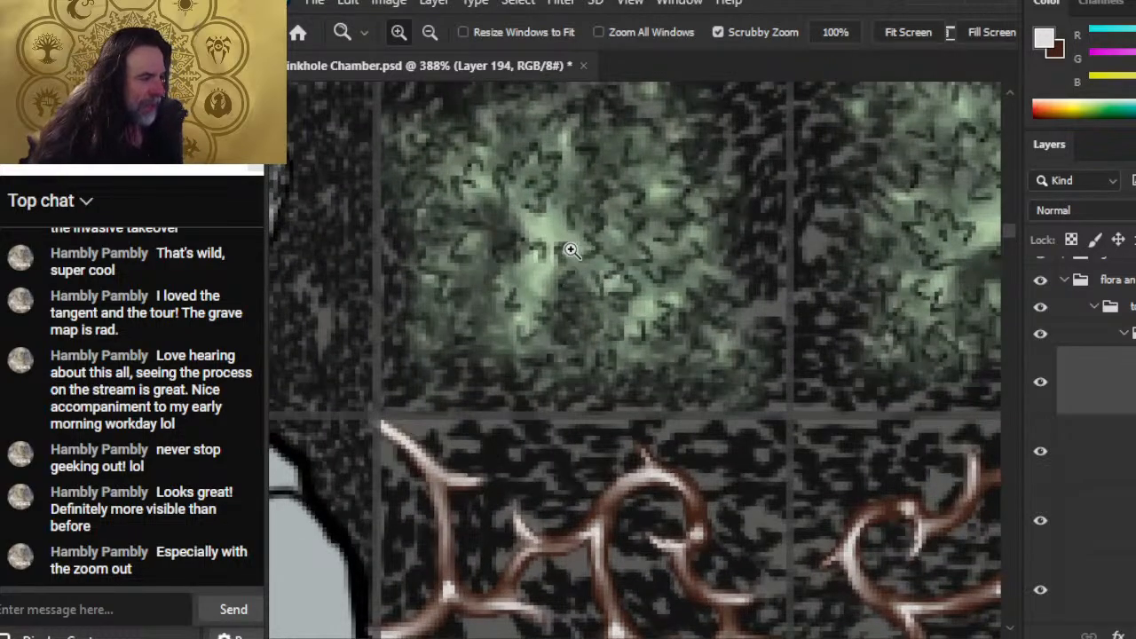
{"action": "left_click_drag", "start_coordinate": [715, 266], "coordinate": [605, 246]}
{"action": "left_click_drag", "start_coordinate": [790, 318], "coordinate": [704, 279]}
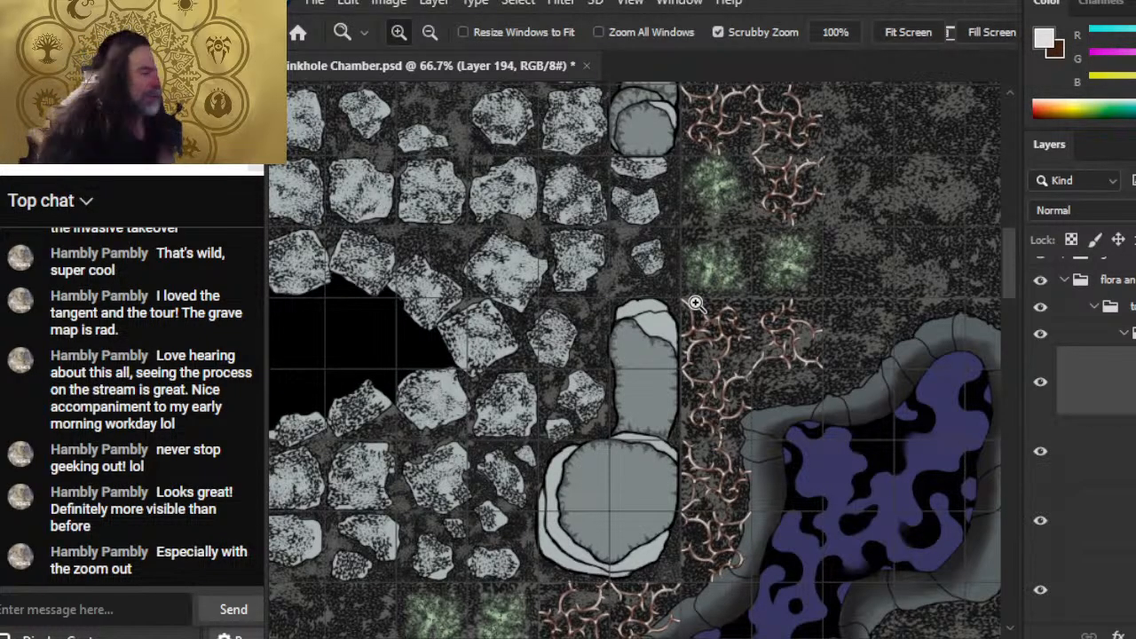
{"action": "left_click_drag", "start_coordinate": [854, 280], "coordinate": [830, 285]}
{"action": "left_click_drag", "start_coordinate": [797, 479], "coordinate": [735, 531]}
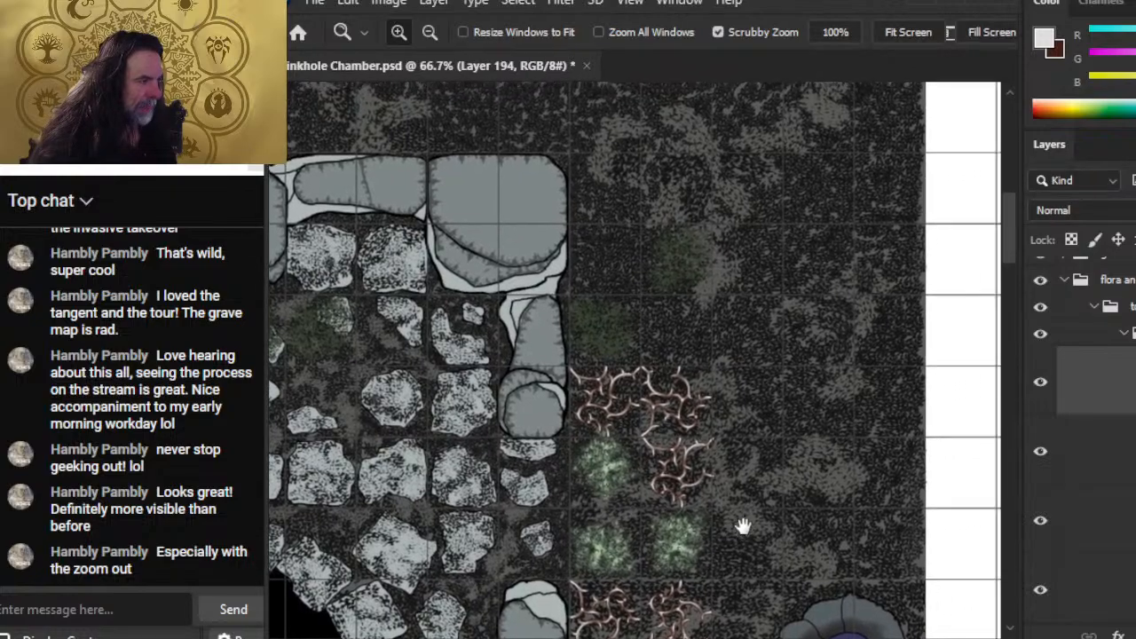
{"action": "left_click_drag", "start_coordinate": [585, 242], "coordinate": [653, 421]}
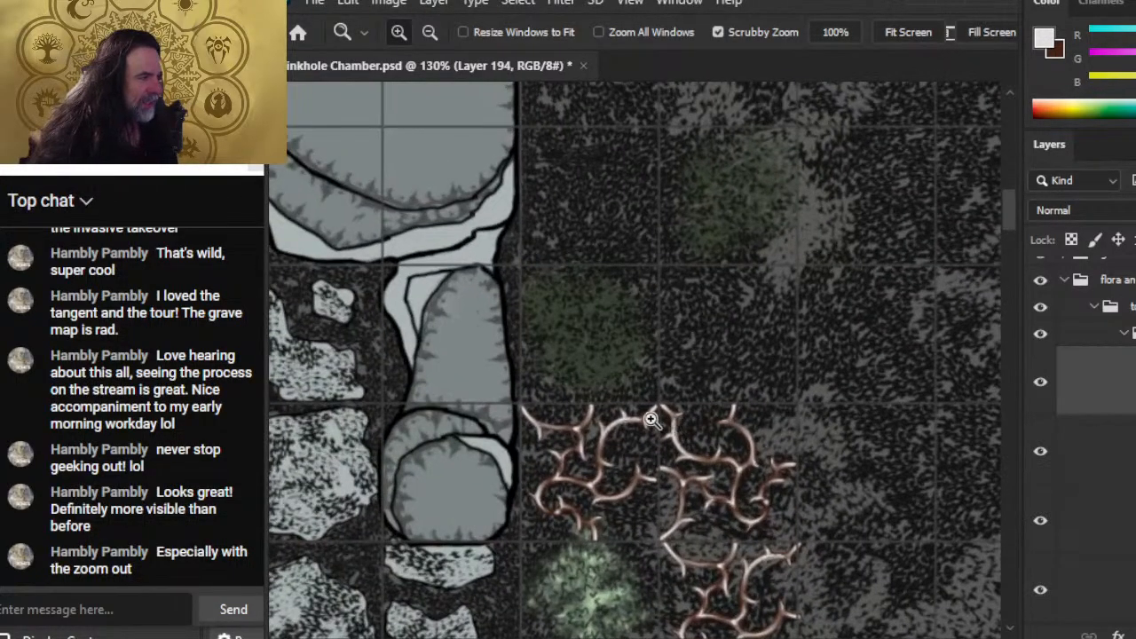
{"action": "left_click_drag", "start_coordinate": [815, 380], "coordinate": [541, 356]}
{"action": "left_click_drag", "start_coordinate": [844, 345], "coordinate": [745, 246]}
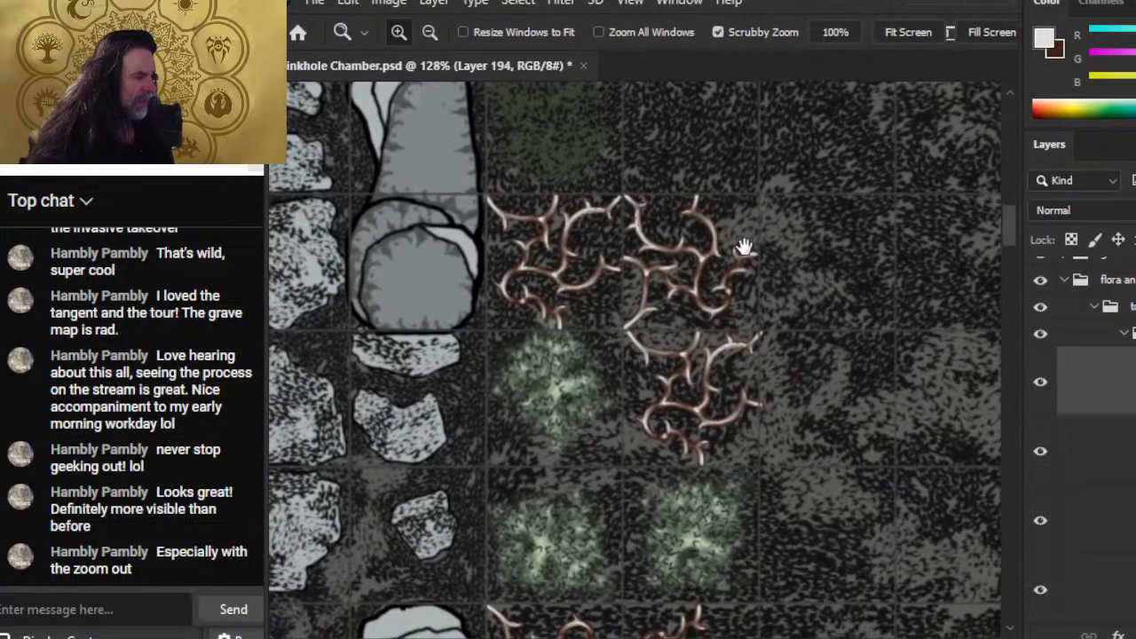
{"action": "left_click_drag", "start_coordinate": [829, 469], "coordinate": [754, 403]}
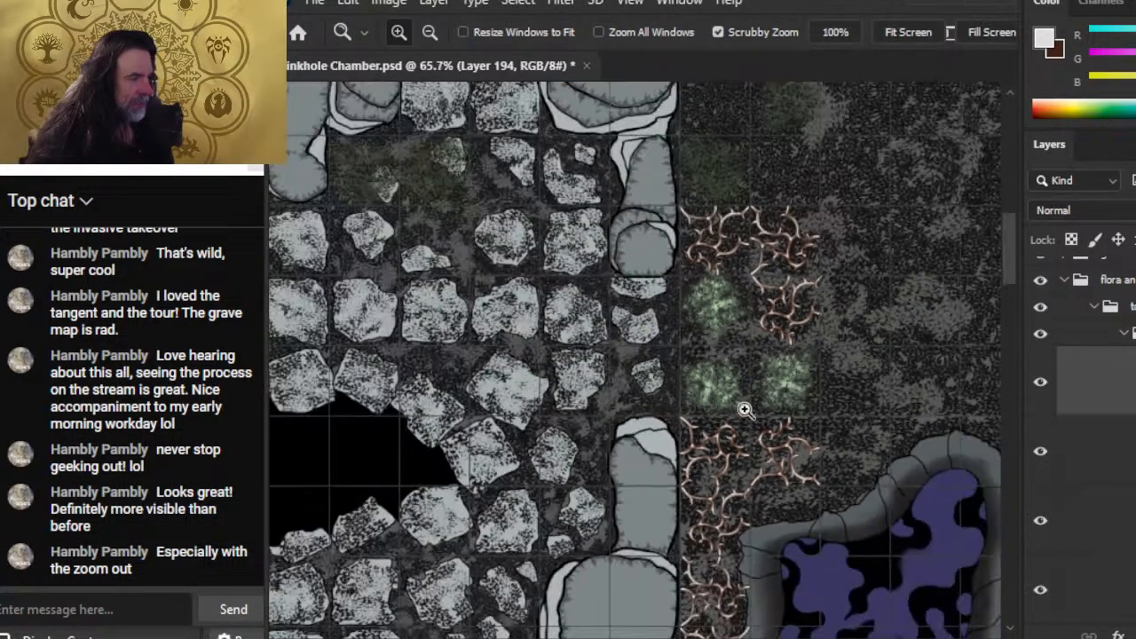
{"action": "left_click_drag", "start_coordinate": [595, 343], "coordinate": [736, 425]}
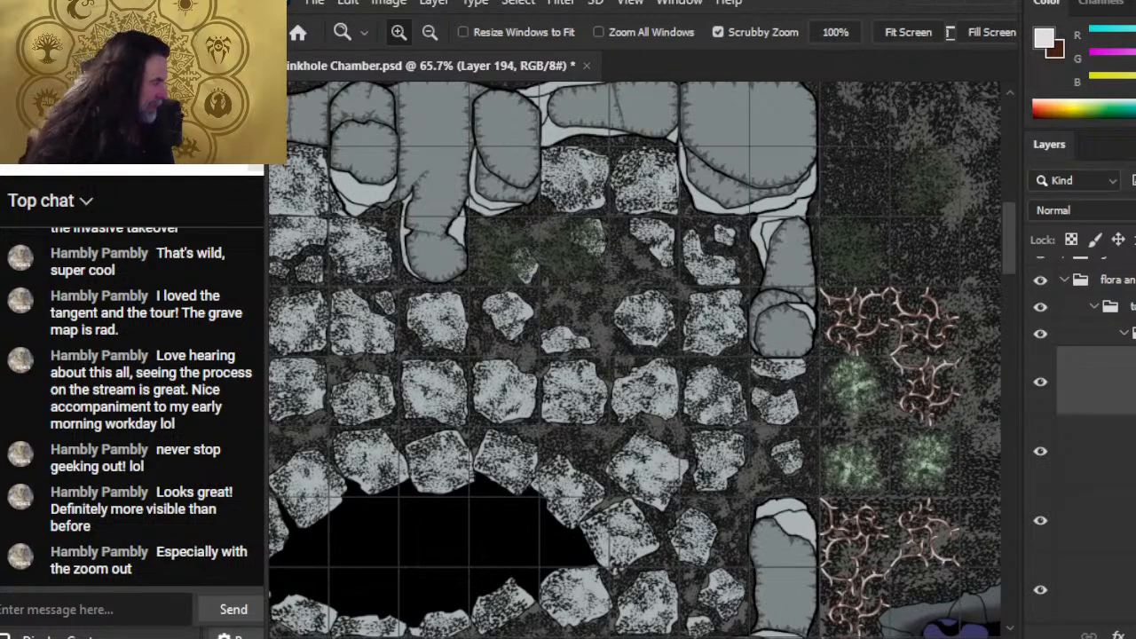
- Paste a root copy and move it across the map to the square beside the stone tiles, southeast of the upper-left purple pool
{"action": "key", "text": "ctrl+v"}
{"action": "key", "text": "v"}
{"action": "left_click_drag", "start_coordinate": [830, 467], "coordinate": [838, 362]}
{"action": "left_click_drag", "start_coordinate": [696, 506], "coordinate": [782, 468]}
{"action": "key", "text": "z"}
{"action": "left_click_drag", "start_coordinate": [863, 426], "coordinate": [794, 432]}
{"action": "key", "text": "v"}
{"action": "left_click_drag", "start_coordinate": [894, 418], "coordinate": [586, 493]}
{"action": "key", "text": "z"}
{"action": "left_click_drag", "start_coordinate": [507, 375], "coordinate": [622, 382]}
{"action": "key", "text": "v"}
{"action": "left_click_drag", "start_coordinate": [648, 517], "coordinate": [666, 467]}
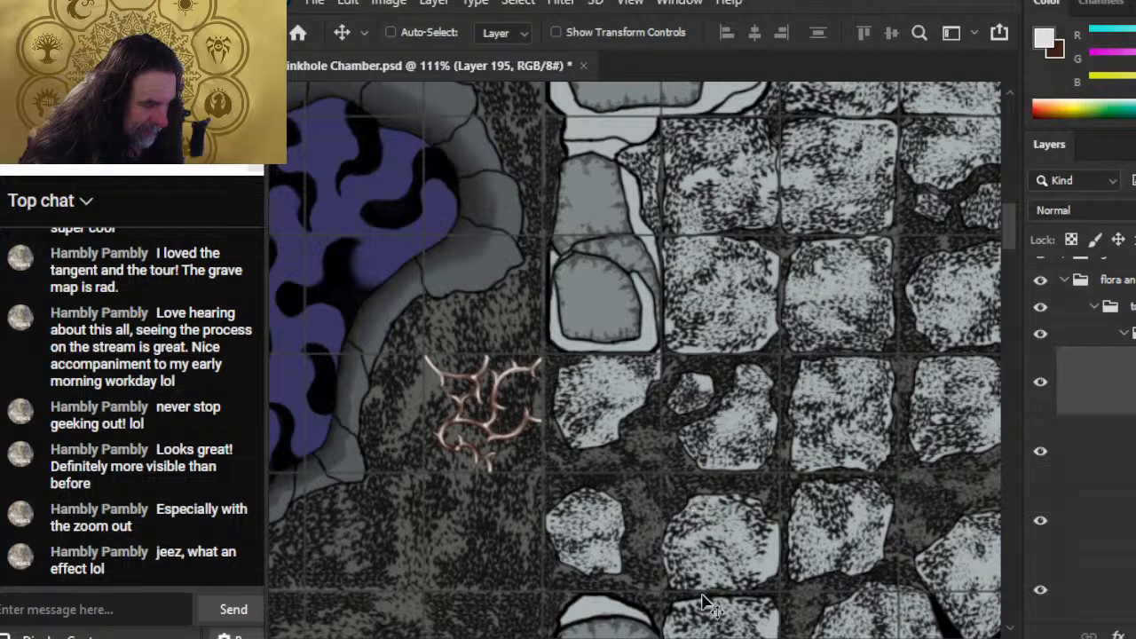
- Duplicate the root layer beside the stone tiles and place the duplicate in the square directly below
{"action": "right_click", "coordinate": [1094, 400]}
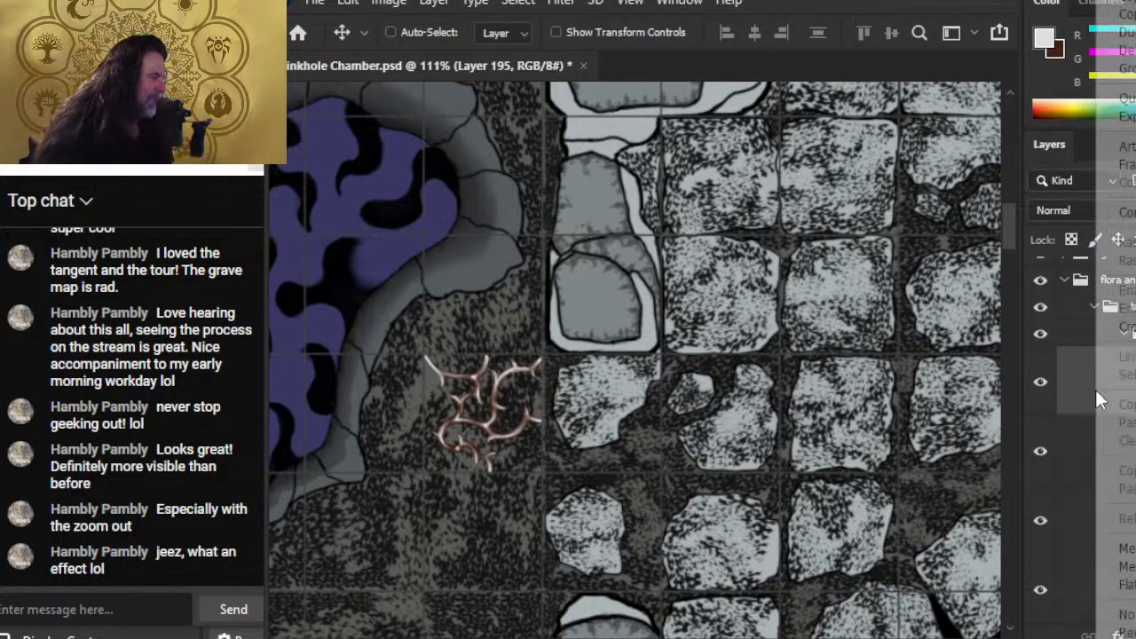
{"action": "left_click", "coordinate": [1074, 400]}
{"action": "key", "text": "ctrl+j"}
{"action": "left_click_drag", "start_coordinate": [801, 412], "coordinate": [612, 581]}
{"action": "key", "text": "space"}
{"action": "left_click_drag", "start_coordinate": [646, 393], "coordinate": [687, 182]}
{"action": "left_click_drag", "start_coordinate": [683, 369], "coordinate": [723, 364]}
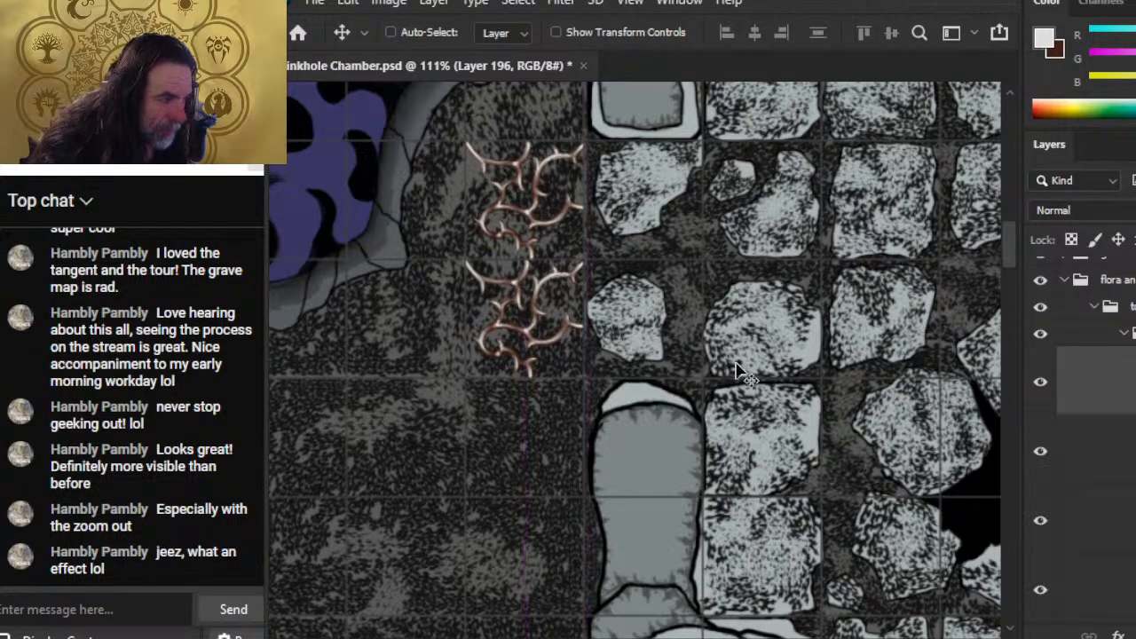
- Select the upper root's layer, Layer 195, and move it above Layer 196 in the ivy group
{"action": "left_click", "coordinate": [1128, 461]}
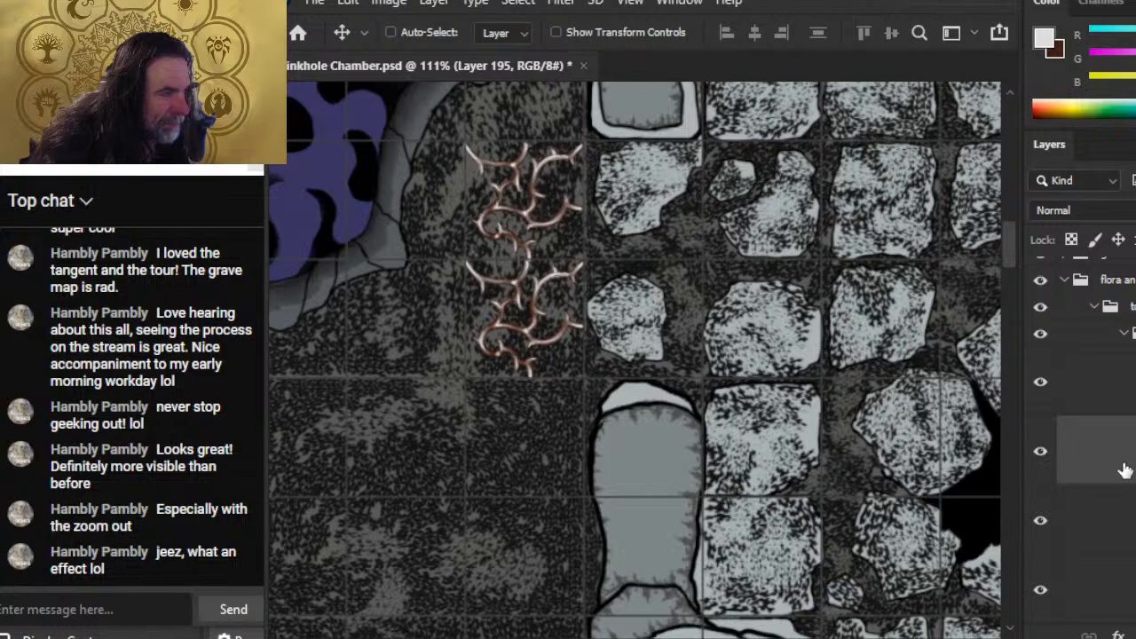
{"action": "key", "text": "z"}
{"action": "left_click_drag", "start_coordinate": [727, 491], "coordinate": [697, 484]}
{"action": "left_click", "coordinate": [1105, 408]}
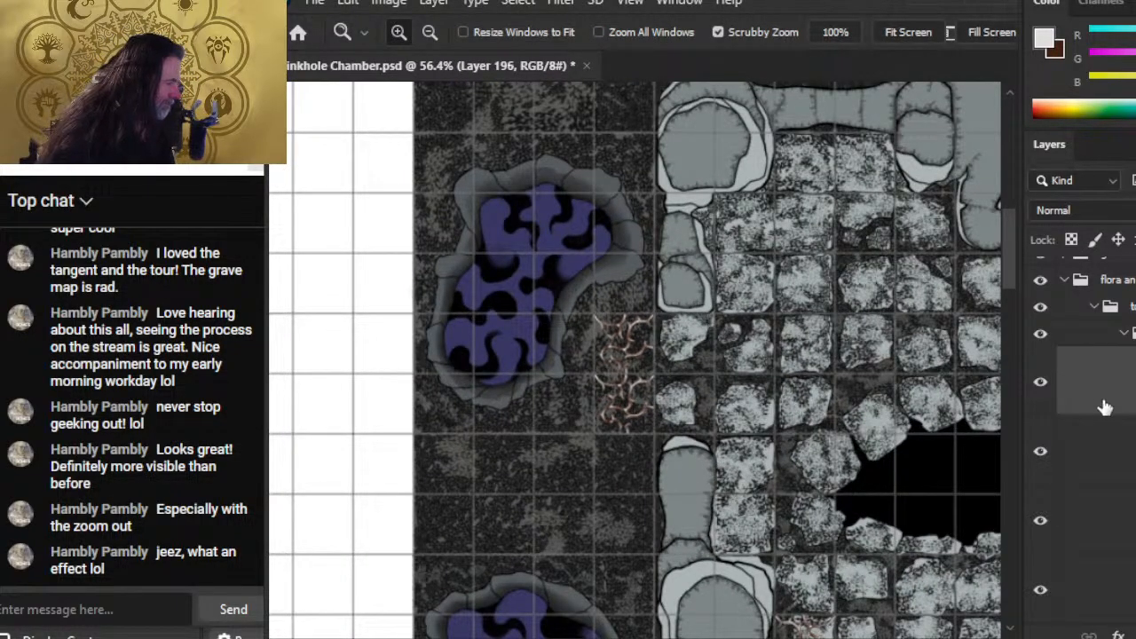
{"action": "left_click", "coordinate": [1112, 431]}
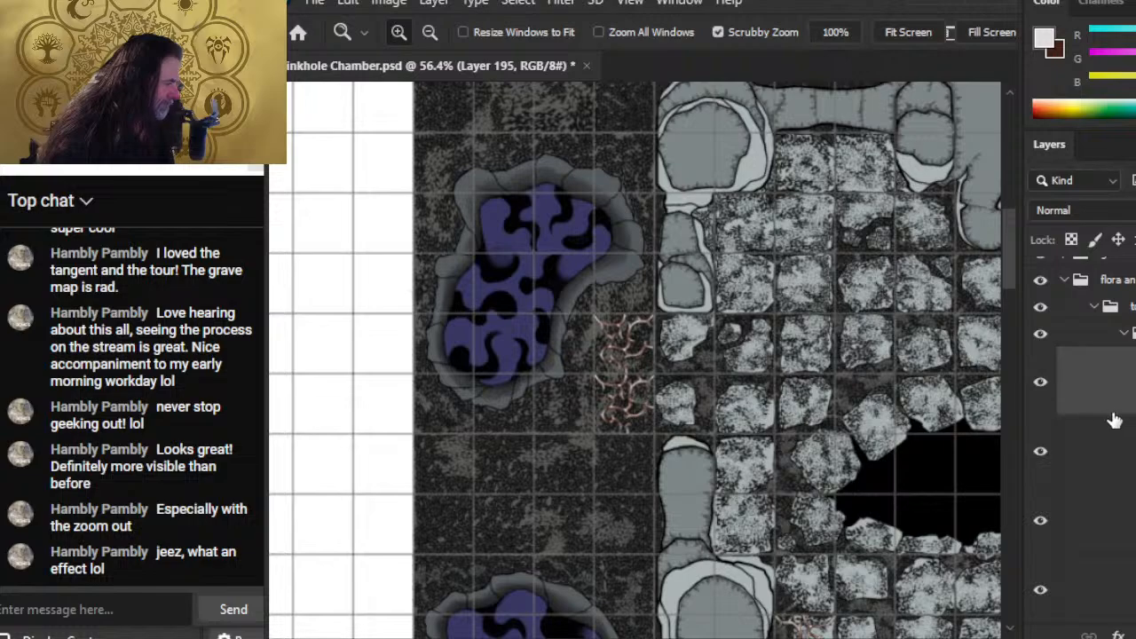
{"action": "key", "text": "ctrl+b"}
{"action": "key", "text": "Escape"}
- Paste another root copy and place it in the third square of the column, beside the tall pillar's upper end
{"action": "key", "text": "ctrl+v"}
{"action": "key", "text": "v"}
{"action": "left_click_drag", "start_coordinate": [776, 453], "coordinate": [721, 517]}
{"action": "key", "text": "z"}
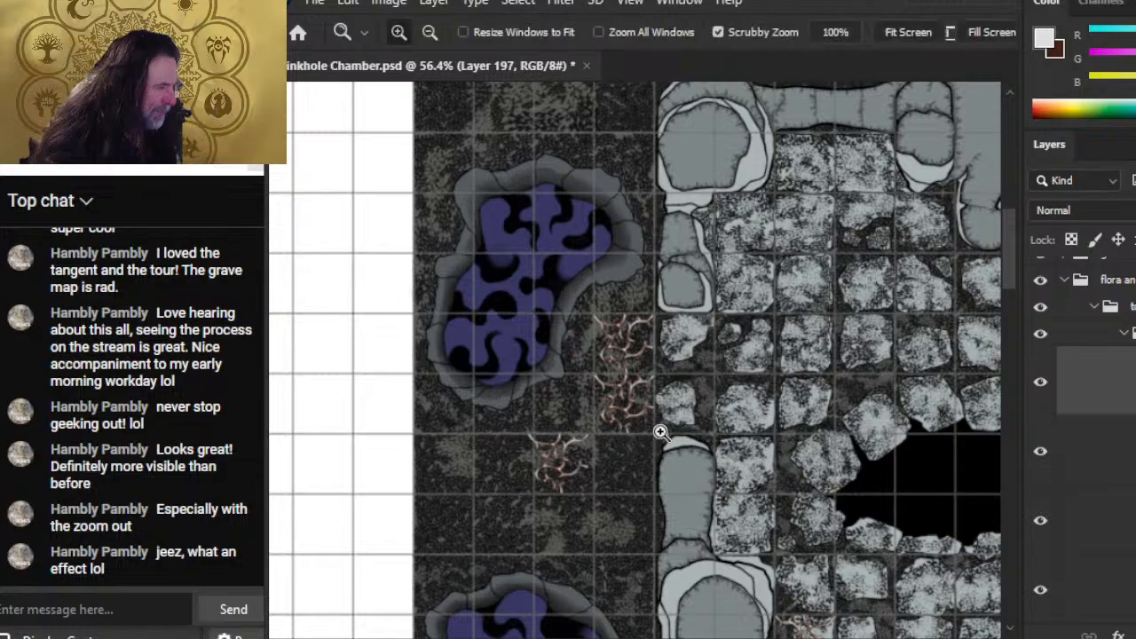
{"action": "left_click", "coordinate": [639, 435]}
{"action": "left_click_drag", "start_coordinate": [621, 550], "coordinate": [769, 550]}
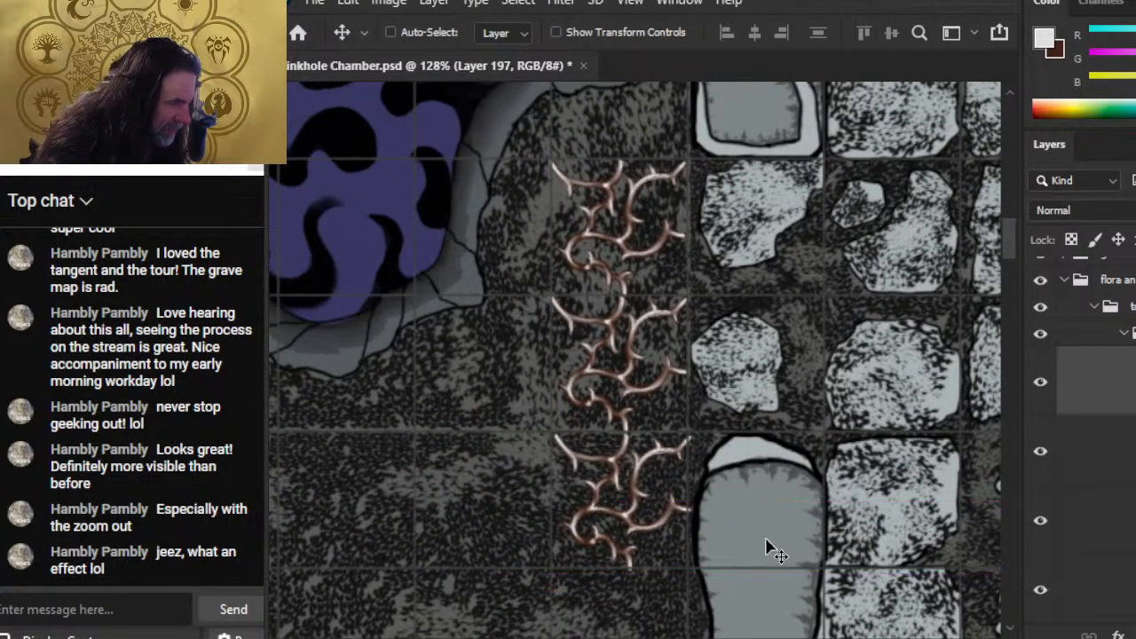
- Rotate the third root copy in the column 90° counterclockwise with Free Transform
{"action": "key", "text": "l"}
{"action": "right_click", "coordinate": [706, 436]}
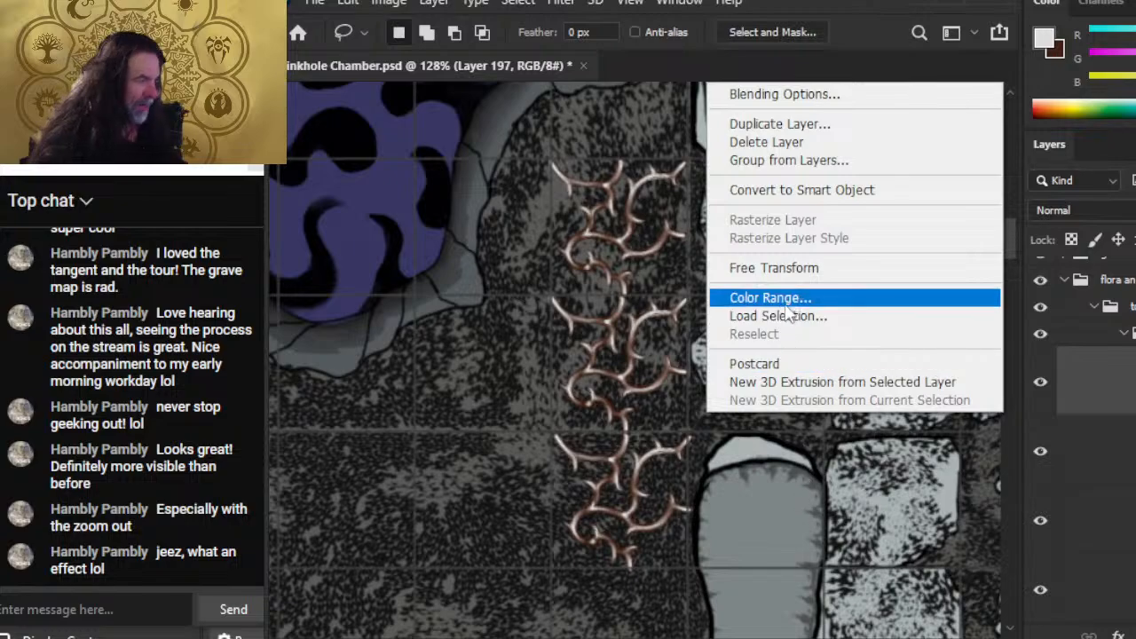
{"action": "left_click", "coordinate": [827, 269]}
{"action": "left_click_drag", "start_coordinate": [626, 242], "coordinate": [478, 497]}
{"action": "key", "text": "Return"}
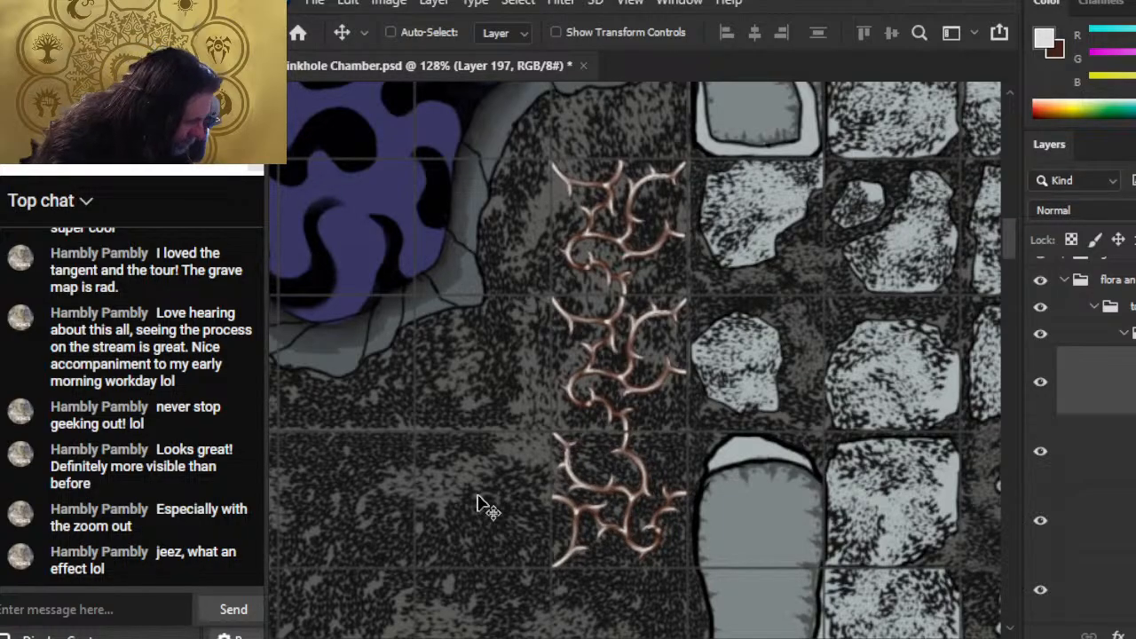
- Paste a fourth root copy and place it in the square directly below the rotated one
{"action": "key", "text": "z"}
{"action": "left_click_drag", "start_coordinate": [703, 500], "coordinate": [609, 442]}
{"action": "left_click_drag", "start_coordinate": [741, 512], "coordinate": [608, 296]}
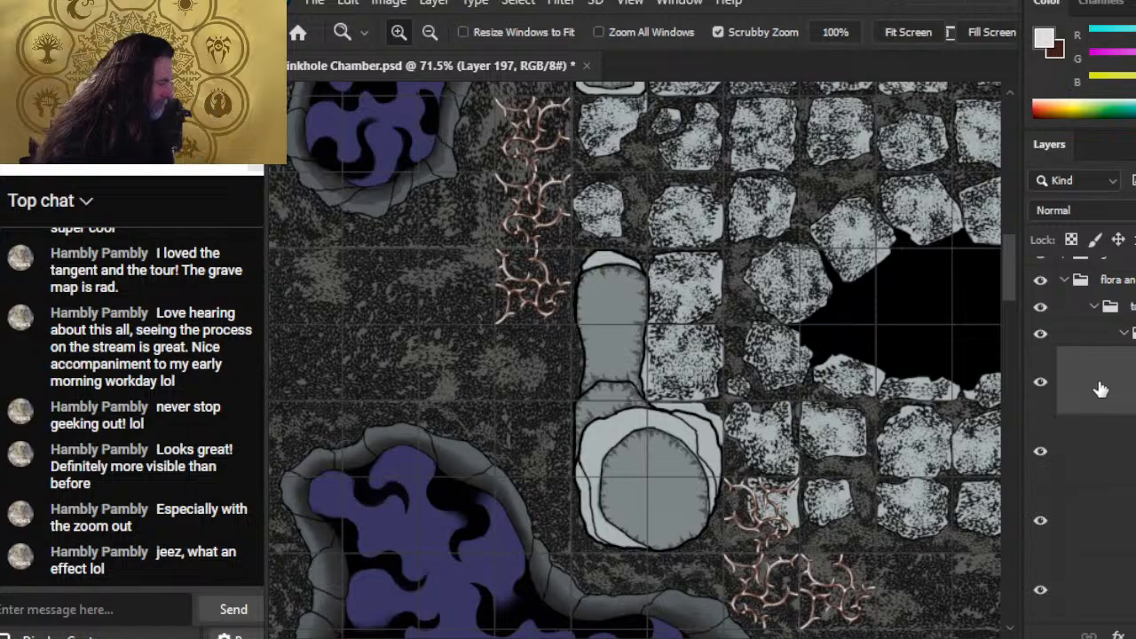
{"action": "key", "text": "ctrl+v"}
{"action": "key", "text": "v"}
{"action": "left_click_drag", "start_coordinate": [767, 318], "coordinate": [673, 325]}
- Flip the fourth root copy horizontally with Free Transform
{"action": "key", "text": "m"}
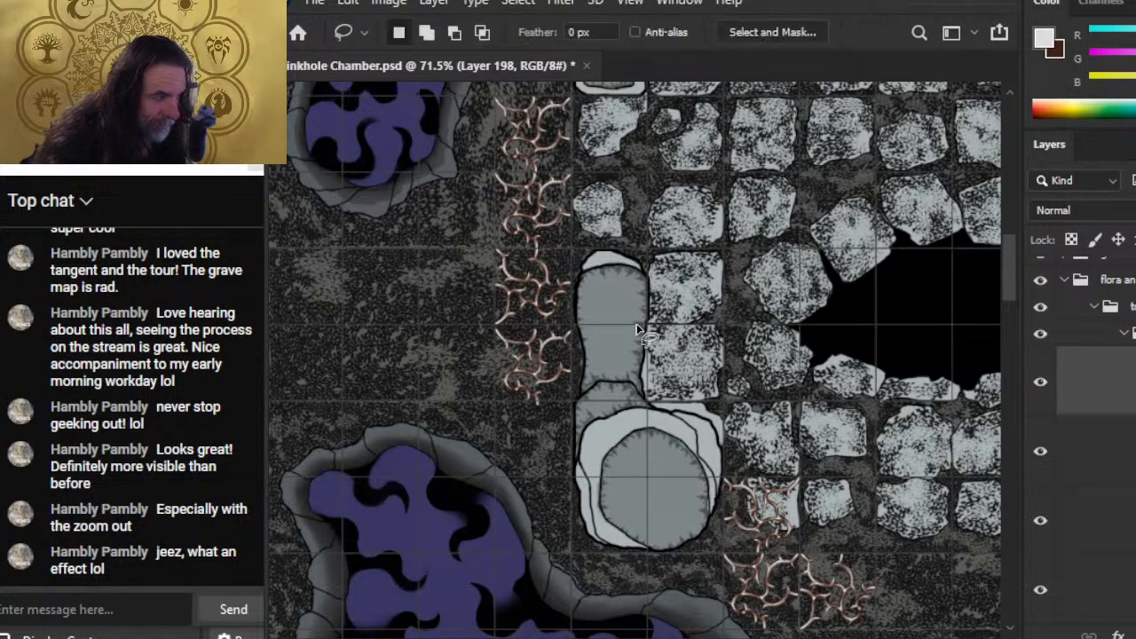
{"action": "right_click", "coordinate": [636, 316]}
{"action": "left_click", "coordinate": [737, 511]}
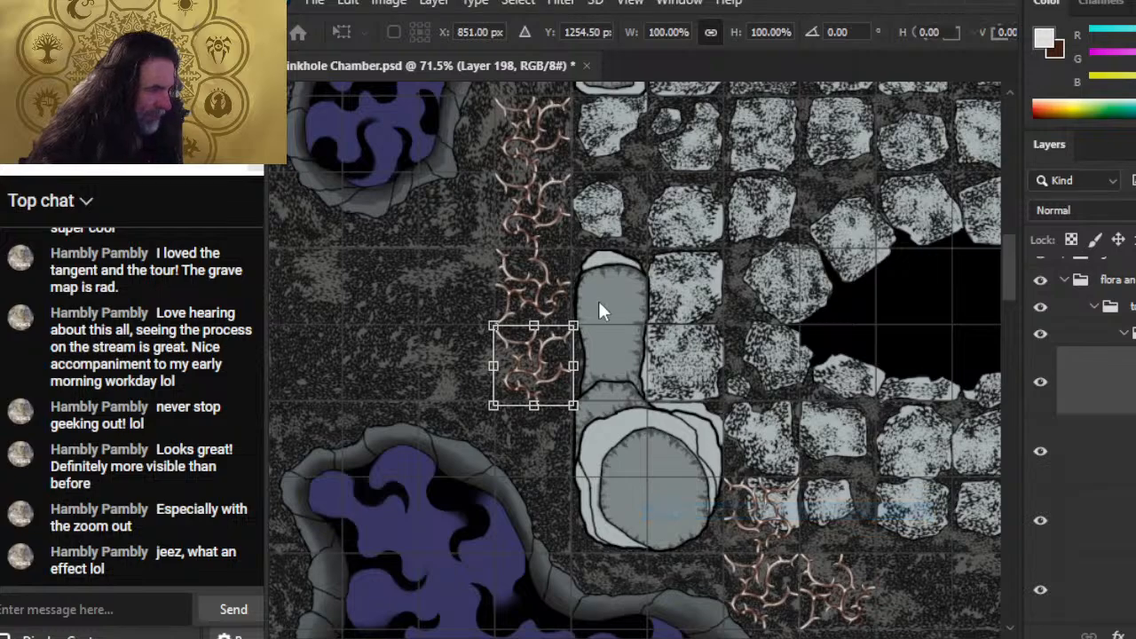
{"action": "right_click", "coordinate": [593, 301]}
{"action": "left_click", "coordinate": [657, 287]}
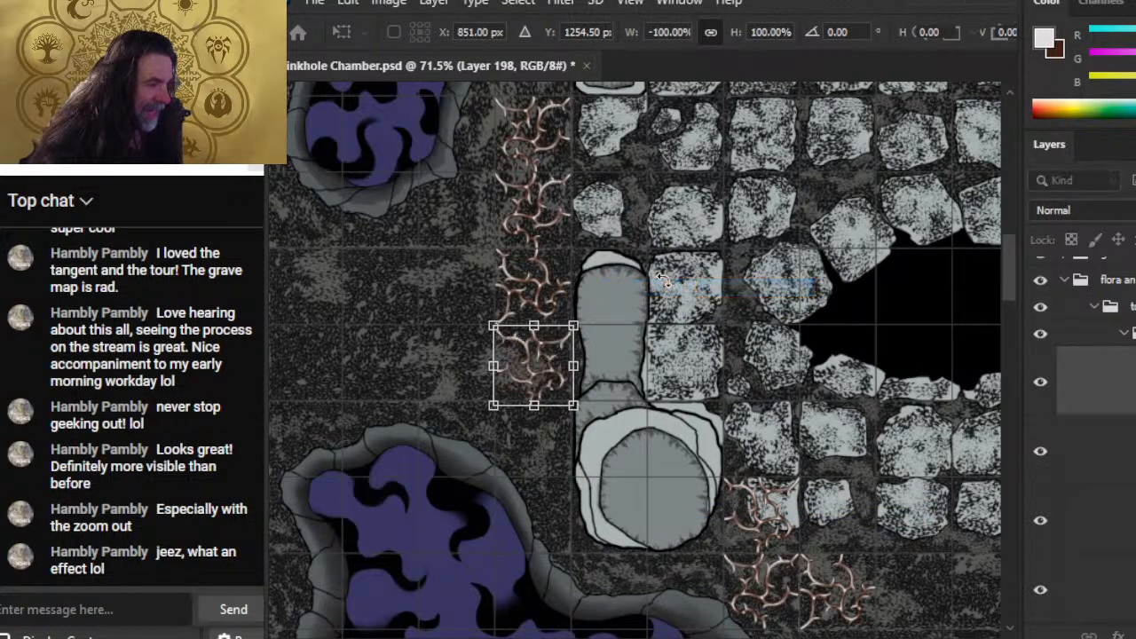
{"action": "key", "text": "Return"}
- Nudge the flipped root copy up and slightly left until its corner branch meets the rotated root above
{"action": "key", "text": "ctrl+space"}
{"action": "mouse_move", "coordinate": [497, 323]}
{"action": "left_mouse_down"}
{"action": "mouse_move", "coordinate": [583, 350]}
{"action": "mouse_move", "coordinate": [632, 410]}
{"action": "left_mouse_up"}
{"action": "key", "text": "Up"}
{"action": "key", "text": "Up"}
{"action": "key", "text": "Up"}
{"action": "key", "text": "Up"}
{"action": "key", "text": "Up"}
{"action": "key", "text": "Left"}
{"action": "key", "text": "Up"}
{"action": "key", "text": "Up"}
{"action": "key", "text": "Up"}
{"action": "key", "text": "Left"}
{"action": "key", "text": "Up"}
{"action": "key", "text": "Down"}
{"action": "key", "text": "Right"}
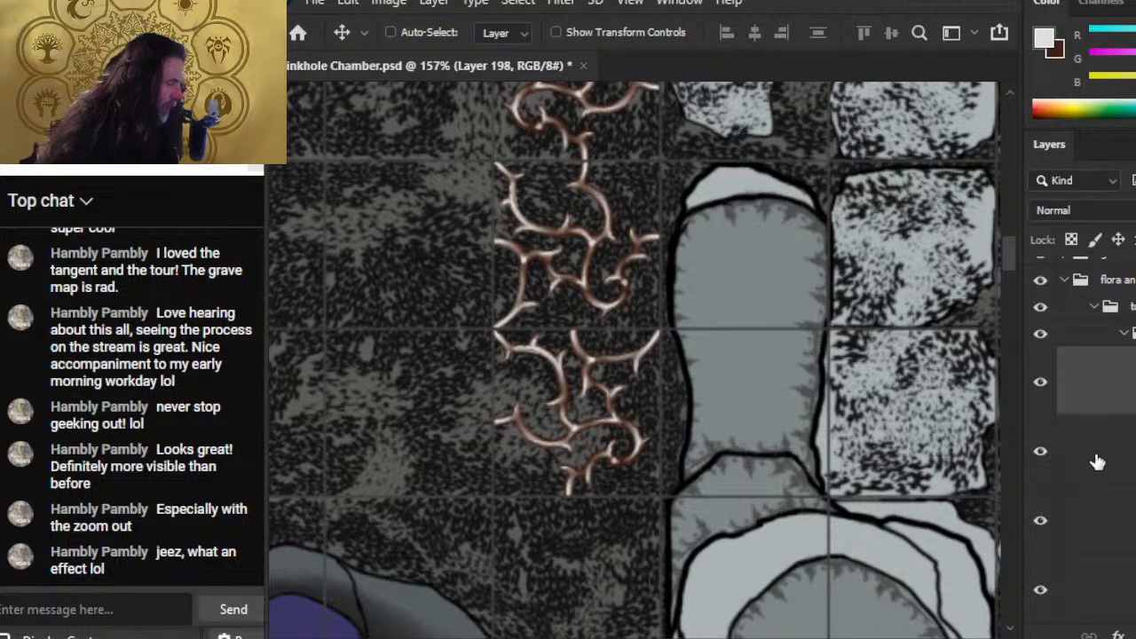
- Select the rotated root's layer, Layer 197, and nudge it to fine-tune its join with the neighbouring branches
{"action": "left_click", "coordinate": [1064, 463]}
{"action": "key", "text": "Up"}
{"action": "key", "text": "Right"}
{"action": "key", "text": "Down"}
{"action": "key", "text": "Up"}
{"action": "key", "text": "Left"}
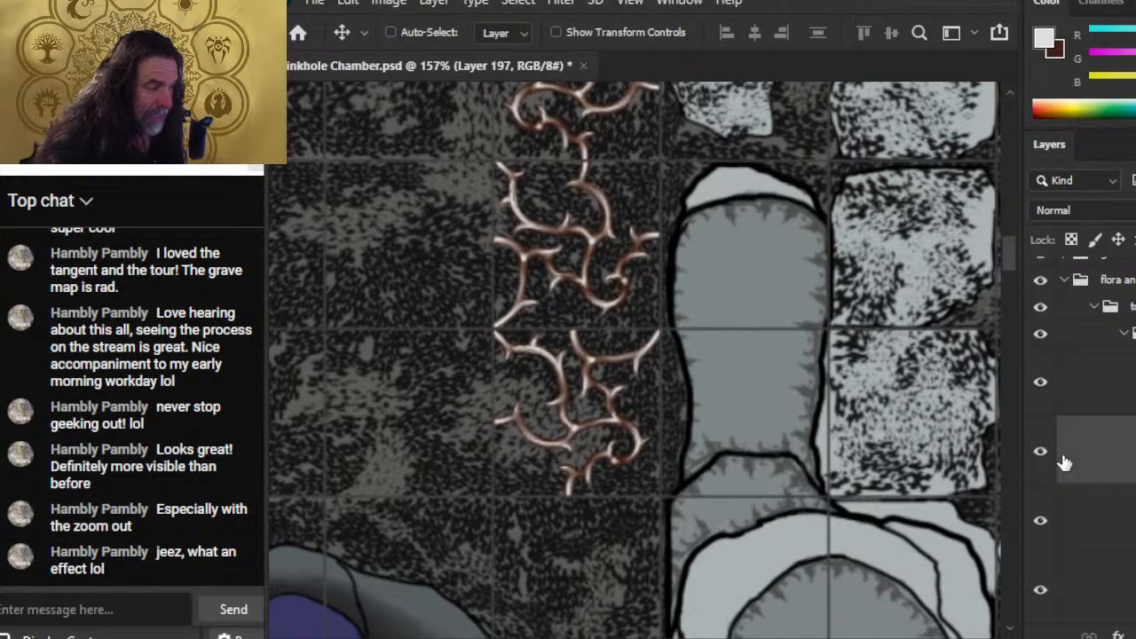
{"action": "key", "text": "Right"}
{"action": "key", "text": "z"}
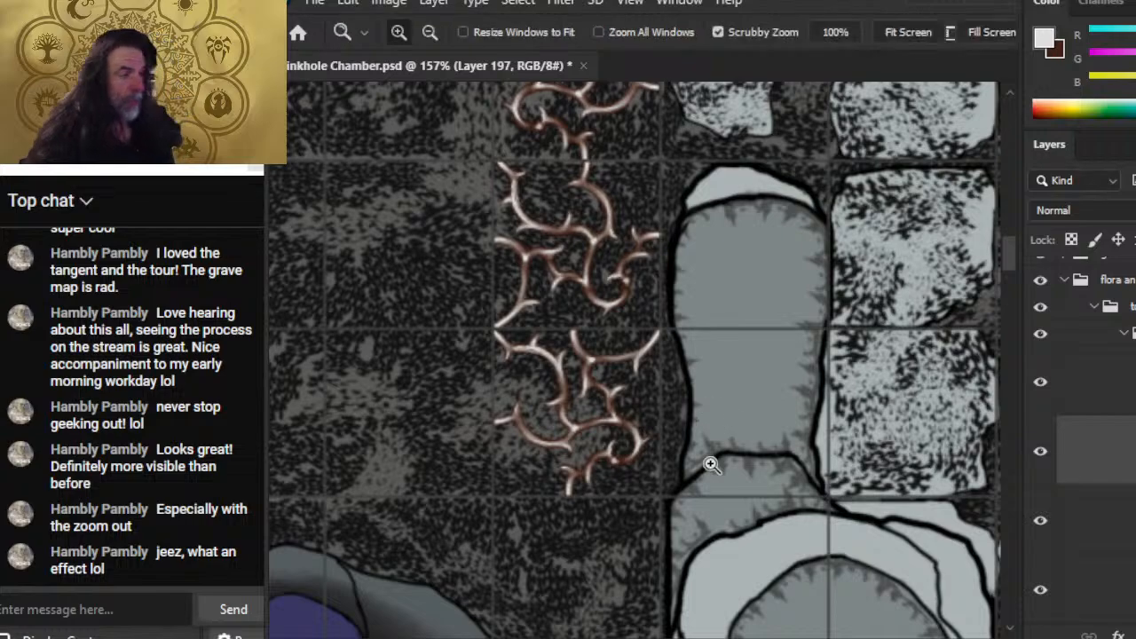
{"action": "left_click_drag", "start_coordinate": [703, 462], "coordinate": [588, 499]}
{"action": "left_click_drag", "start_coordinate": [738, 423], "coordinate": [705, 335]}
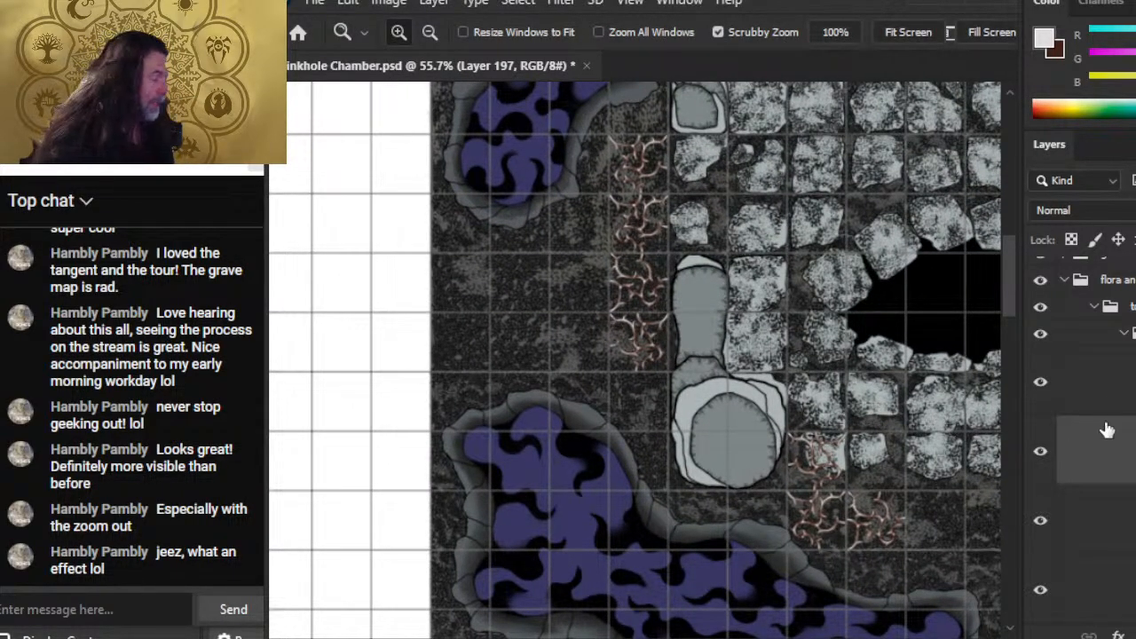
- Paste another root copy and place it in the square directly left of the lowest root in the column
{"action": "left_click", "coordinate": [1121, 390]}
{"action": "key", "text": "ctrl+v"}
{"action": "key", "text": "v"}
{"action": "left_click_drag", "start_coordinate": [800, 406], "coordinate": [747, 396]}
{"action": "key", "text": "z"}
{"action": "mouse_move", "coordinate": [605, 351]}
{"action": "left_mouse_down"}
{"action": "mouse_move", "coordinate": [683, 384]}
{"action": "mouse_move", "coordinate": [701, 382]}
{"action": "mouse_move", "coordinate": [698, 357]}
{"action": "left_mouse_up"}
{"action": "key", "text": "v"}
- Flip the new root copy horizontally, rotate it 90° clockwise, and nudge it right toward the neighbouring root's corner branch
{"action": "key", "text": "l"}
{"action": "right_click", "coordinate": [675, 357]}
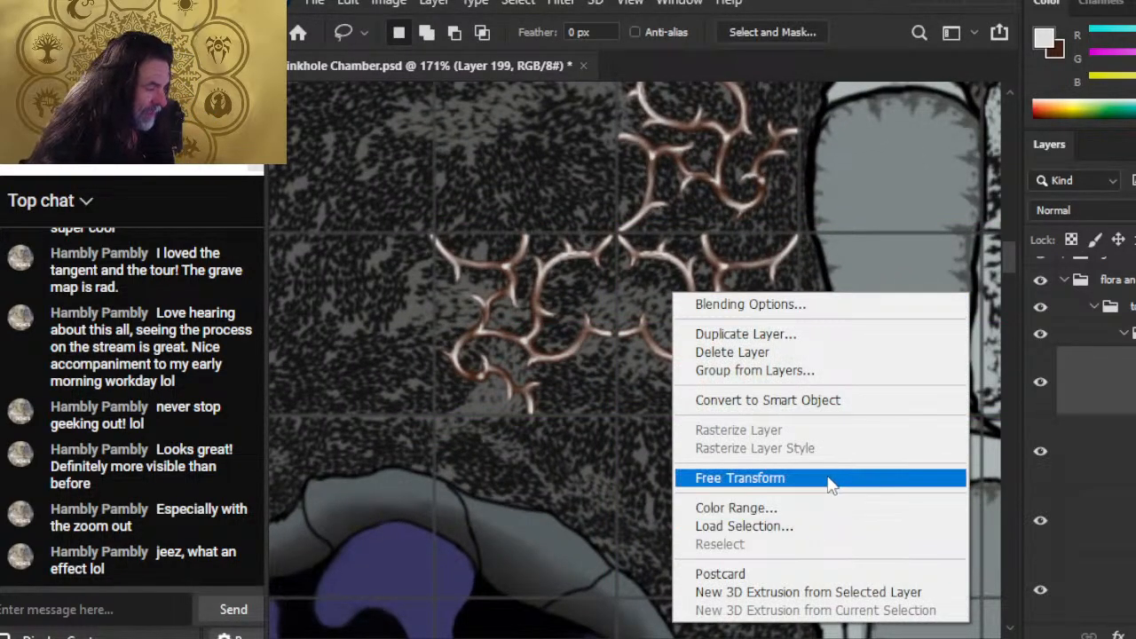
{"action": "left_click", "coordinate": [829, 480]}
{"action": "right_click", "coordinate": [734, 327]}
{"action": "left_click", "coordinate": [867, 280]}
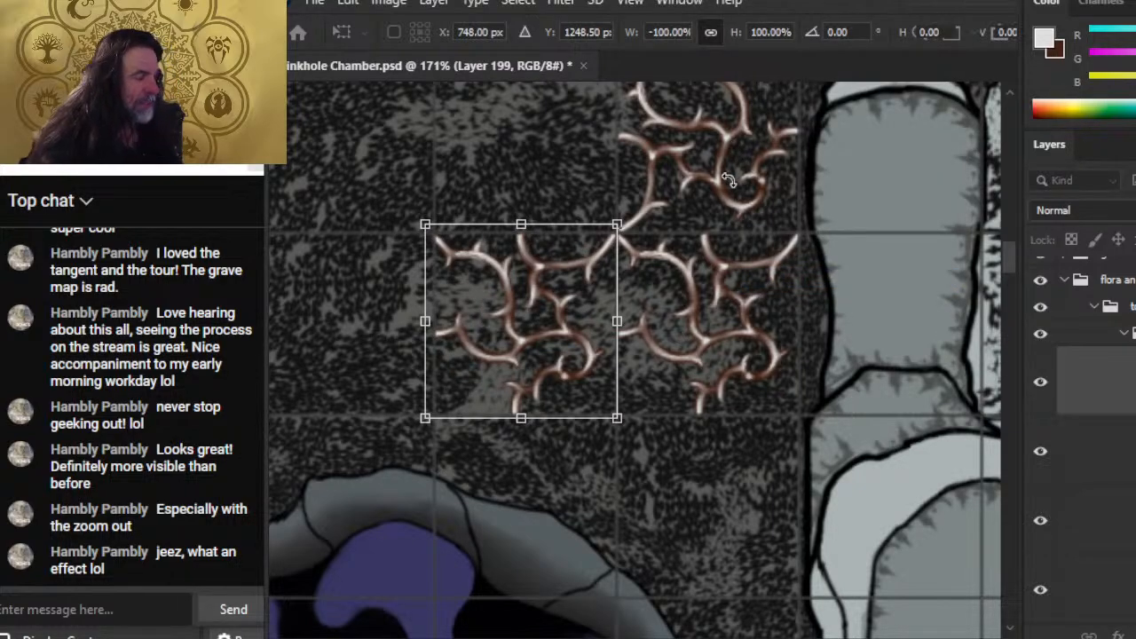
{"action": "left_click_drag", "start_coordinate": [773, 155], "coordinate": [615, 416]}
{"action": "key", "text": "Return"}
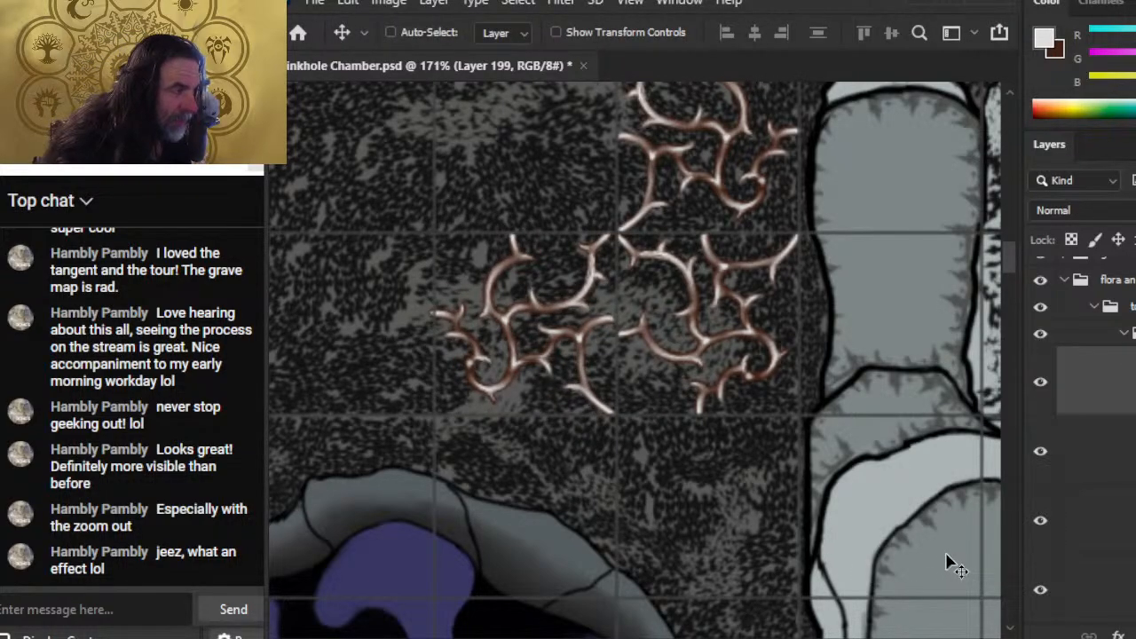
{"action": "key", "text": "Right"}
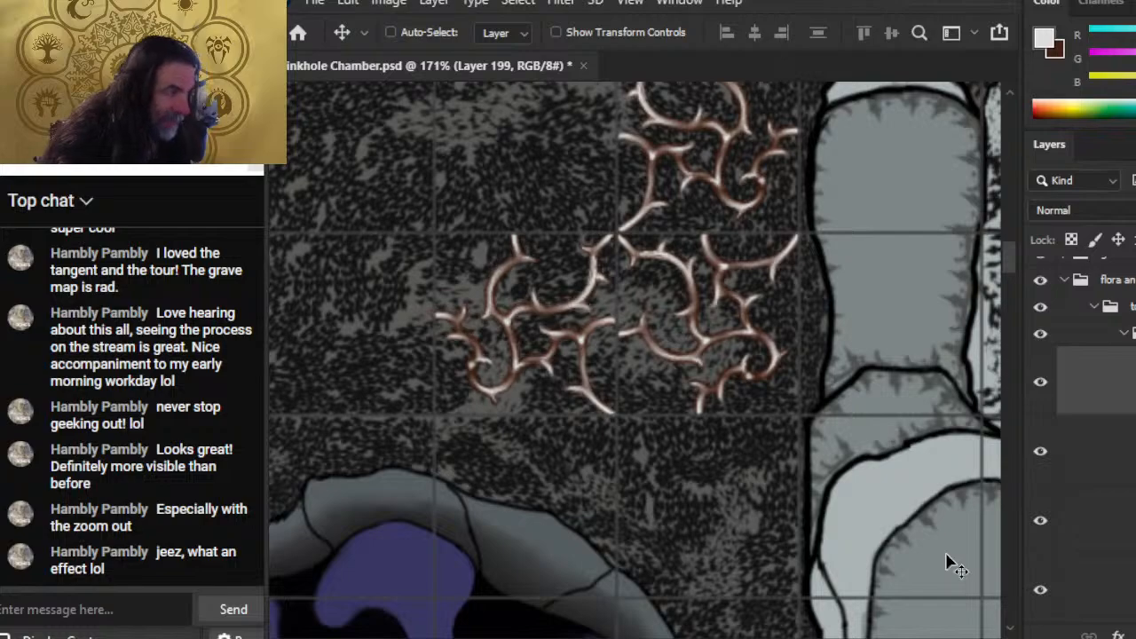
- Paste another root copy and place it in the square below the column, beside the round stone pillar
{"action": "key", "text": "z"}
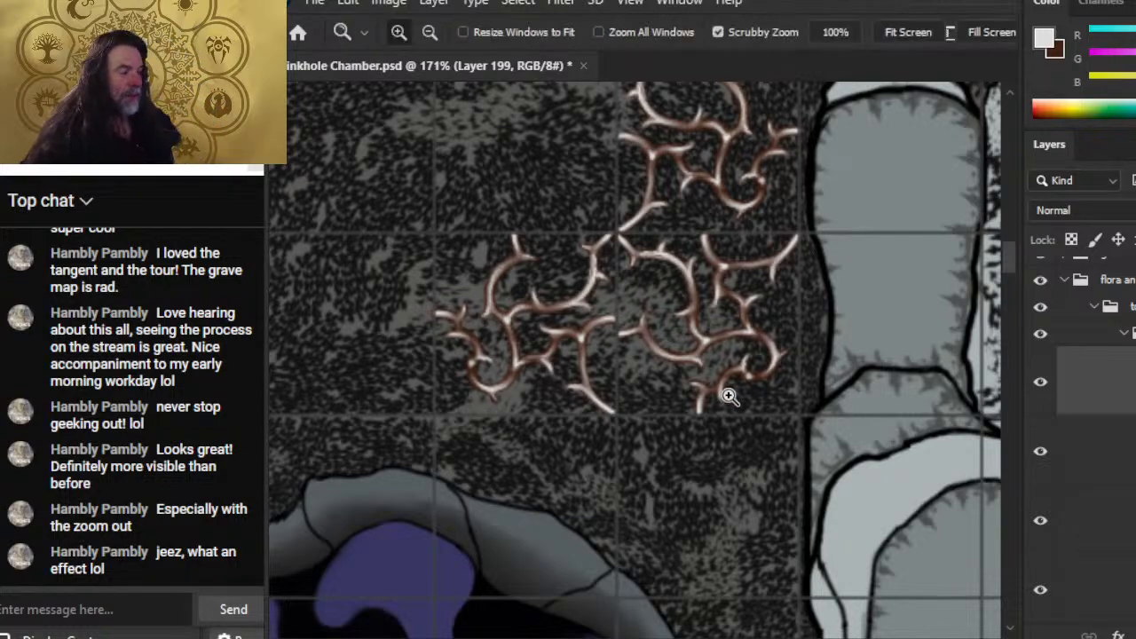
{"action": "left_click_drag", "start_coordinate": [728, 393], "coordinate": [688, 393]}
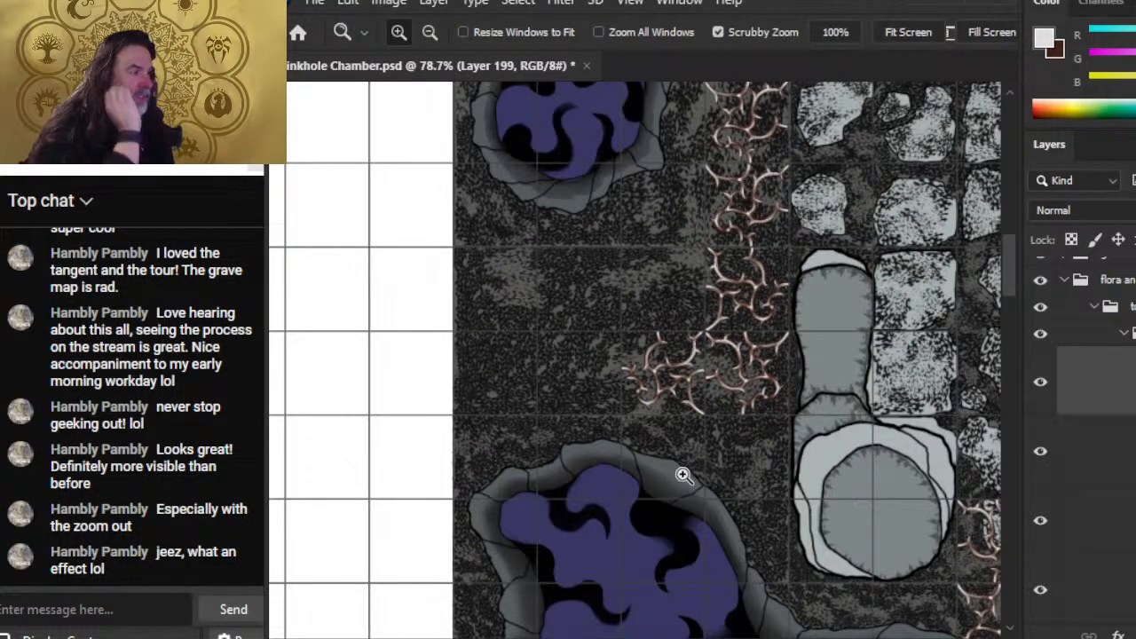
{"action": "key", "text": "ctrl+v"}
{"action": "key", "text": "v"}
{"action": "left_click_drag", "start_coordinate": [704, 391], "coordinate": [813, 492]}
{"action": "key", "text": "z"}
{"action": "left_click_drag", "start_coordinate": [745, 428], "coordinate": [840, 462]}
{"action": "key", "text": "v"}
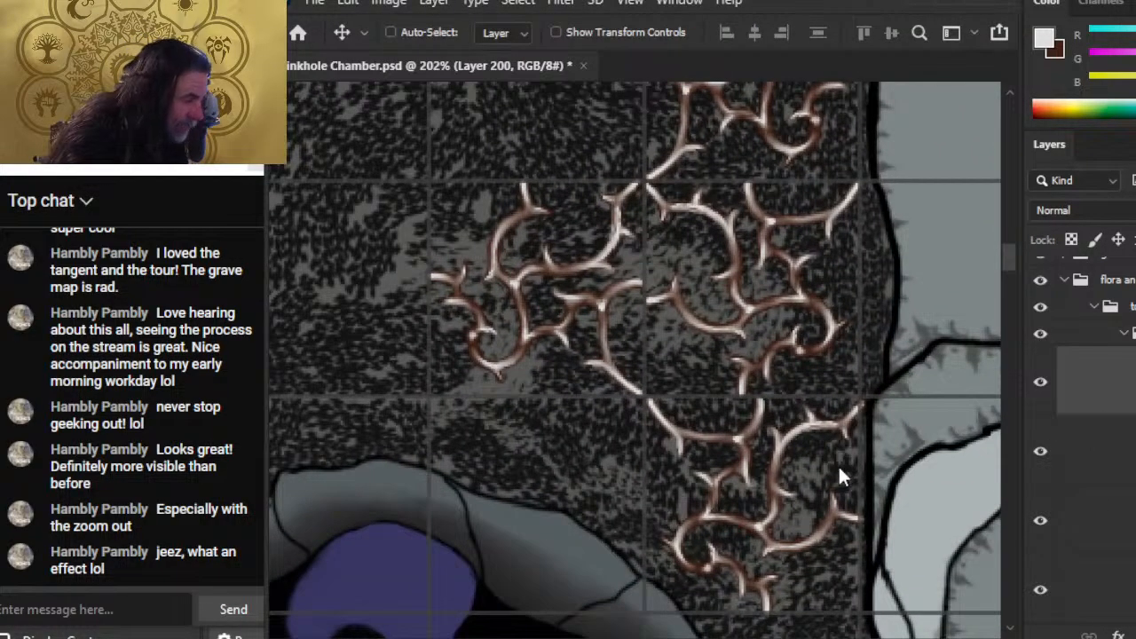
- Nudge the new bottom root copy slightly left and up to meet the corner branch of the roots above
{"action": "key", "text": "Left"}
{"action": "key", "text": "Left"}
{"action": "key", "text": "Left"}
{"action": "key", "text": "Left"}
{"action": "key", "text": "Left"}
{"action": "key", "text": "Left"}
{"action": "key", "text": "Up"}
{"action": "key", "text": "Up"}
{"action": "key", "text": "Up"}
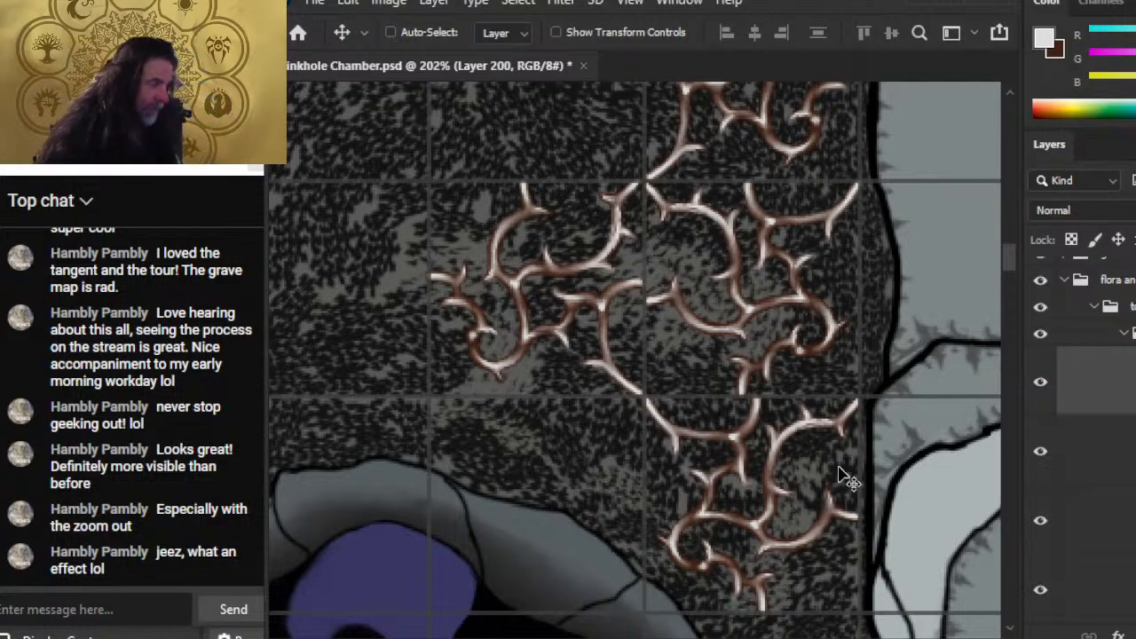
- Identify the root above by toggling its visibility, select its layer, Layer 198, and nudge it slightly right
{"action": "left_click", "coordinate": [1041, 522]}
{"action": "left_click", "coordinate": [1041, 522]}
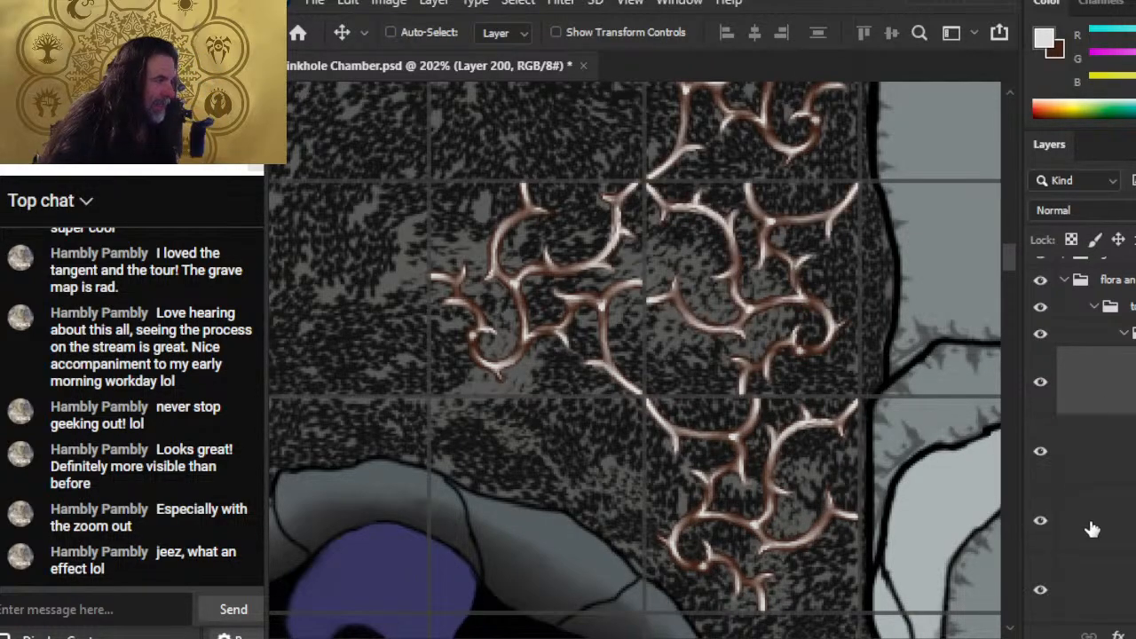
{"action": "left_click", "coordinate": [1095, 525]}
{"action": "key", "text": "Right"}
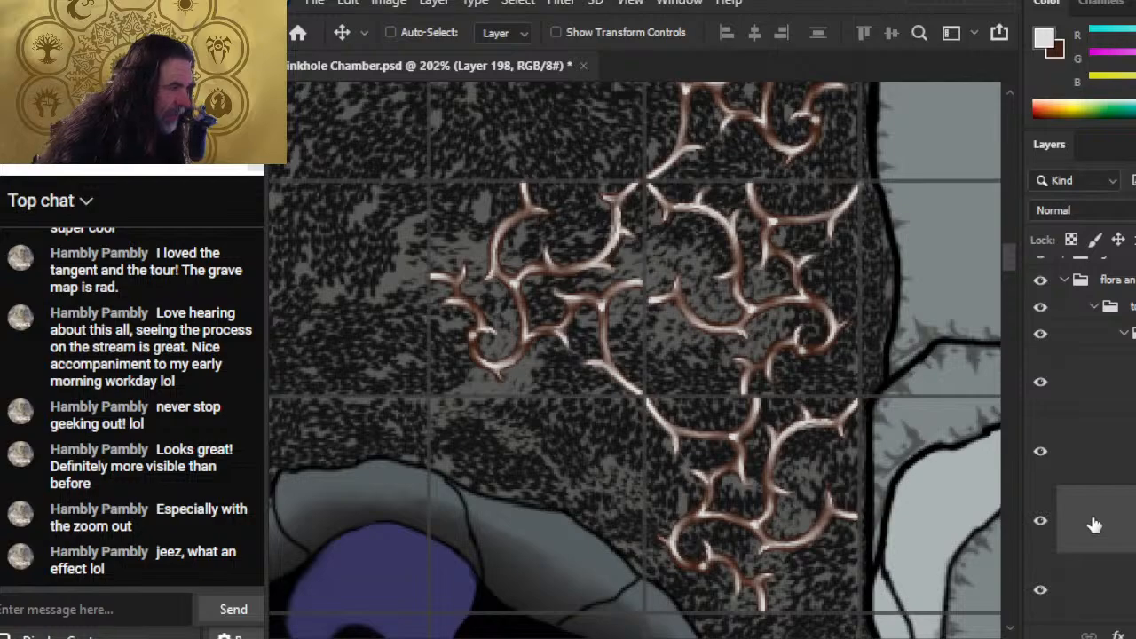
{"action": "key", "text": "Up"}
{"action": "key", "text": "Down"}
{"action": "key", "text": "Up"}
{"action": "key", "text": "Down"}
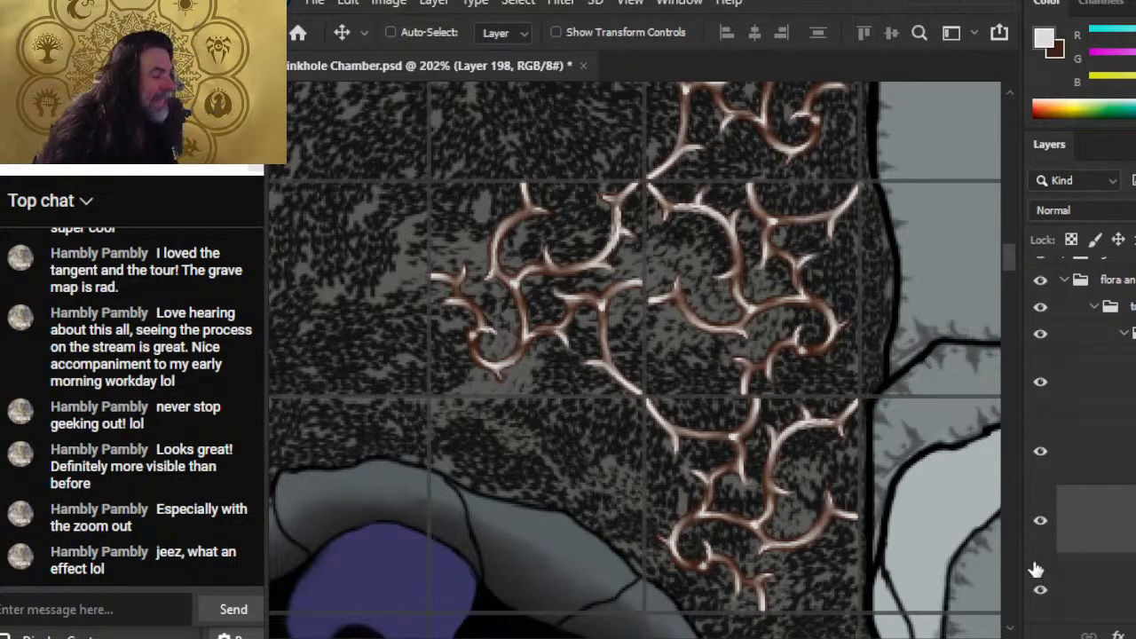
- Paste a root copy among the lower root patch's layers and place it in the square right of that patch, above the purple pool
{"action": "key", "text": "z"}
{"action": "left_click_drag", "start_coordinate": [880, 391], "coordinate": [798, 391]}
{"action": "left_click_drag", "start_coordinate": [877, 486], "coordinate": [666, 535]}
{"action": "left_click_drag", "start_coordinate": [741, 551], "coordinate": [677, 519]}
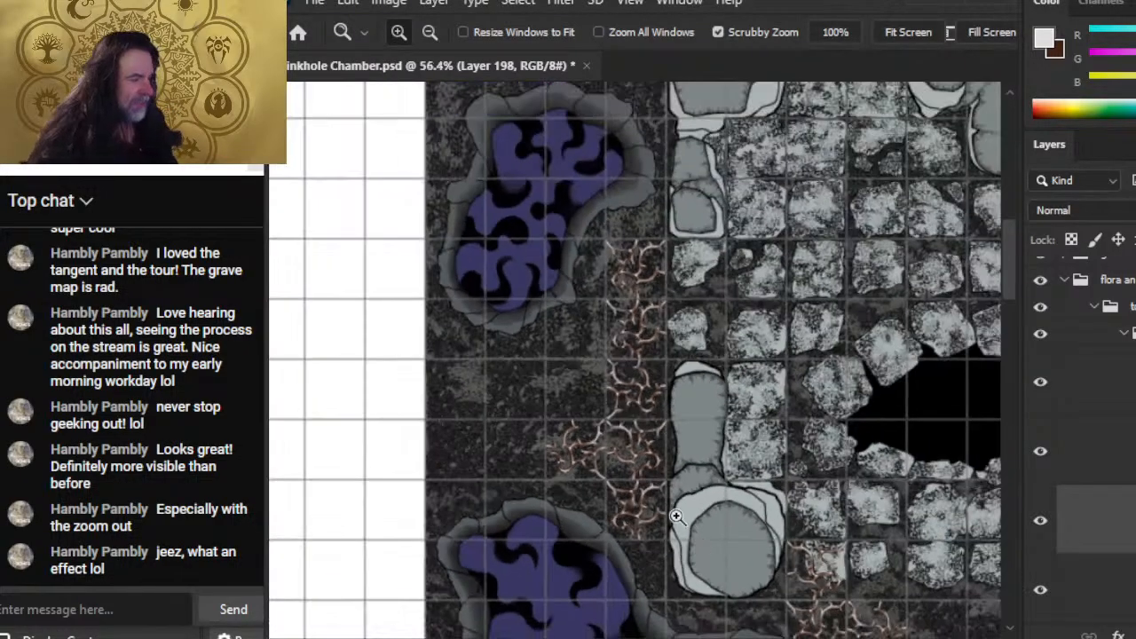
{"action": "left_click_drag", "start_coordinate": [895, 498], "coordinate": [566, 213]}
{"action": "left_click_drag", "start_coordinate": [539, 364], "coordinate": [720, 521]}
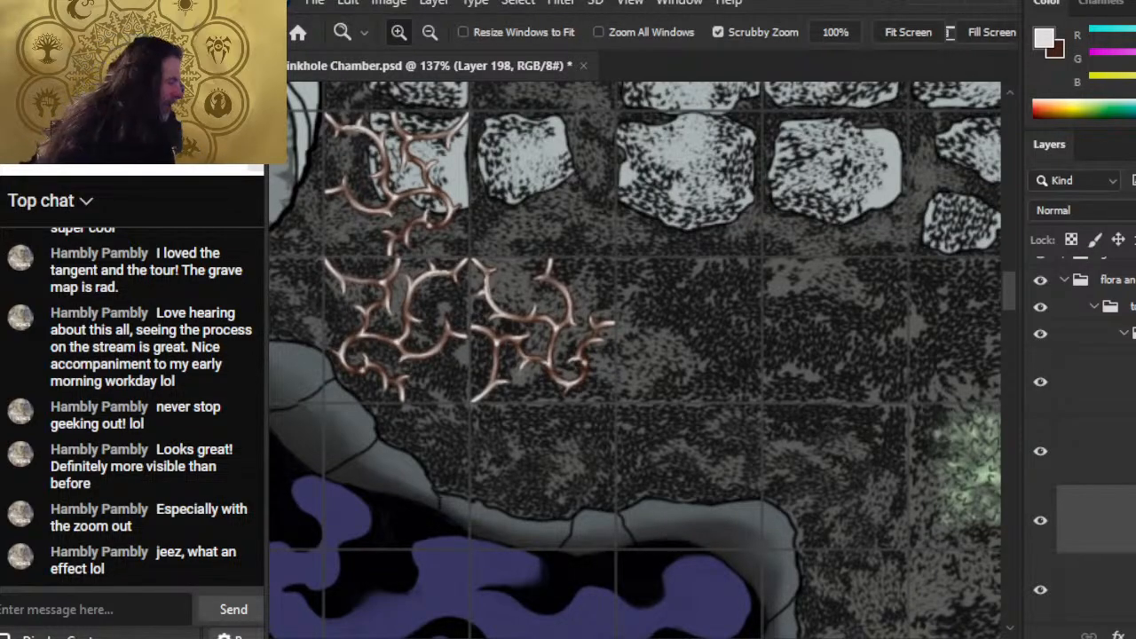
{"action": "scroll", "coordinate": [1088, 396], "scroll_direction": "down", "scroll_amount": 5}
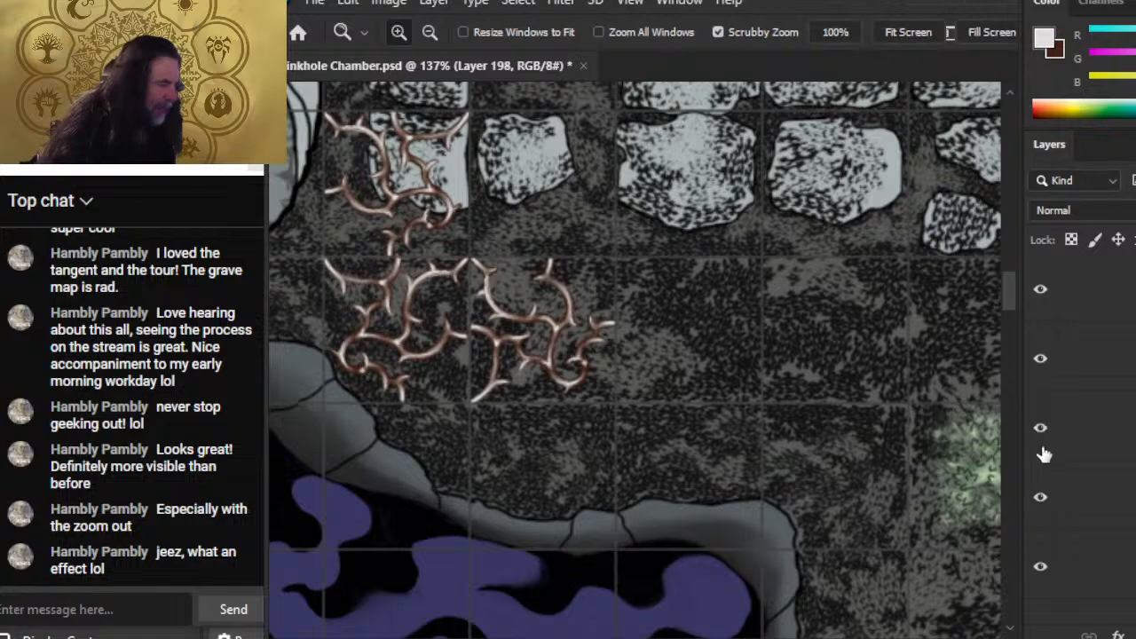
{"action": "left_click", "coordinate": [1046, 503]}
{"action": "left_click", "coordinate": [1105, 523]}
{"action": "key", "text": "ctrl+v"}
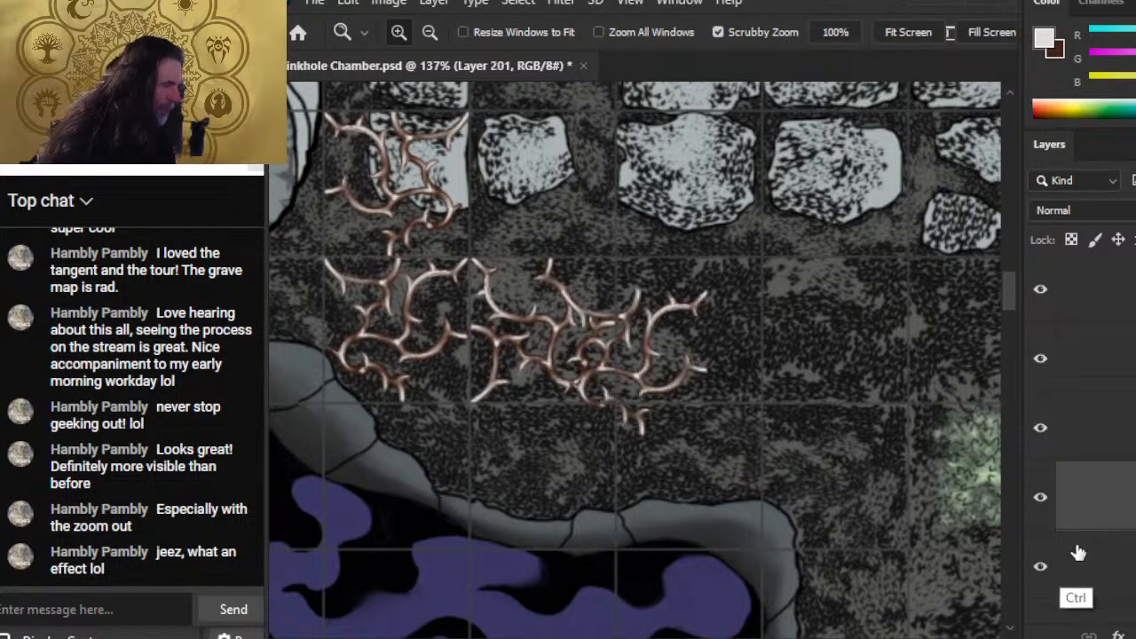
{"action": "key", "text": "v"}
{"action": "mouse_move", "coordinate": [713, 432]}
{"action": "left_mouse_down"}
{"action": "mouse_move", "coordinate": [799, 414]}
{"action": "mouse_move", "coordinate": [759, 531]}
{"action": "mouse_move", "coordinate": [755, 400]}
{"action": "left_mouse_up"}
- Flip the lower patch's new root copy horizontally and rotate it 90° counterclockwise with Free Transform
{"action": "key", "text": "l"}
{"action": "right_click", "coordinate": [711, 313]}
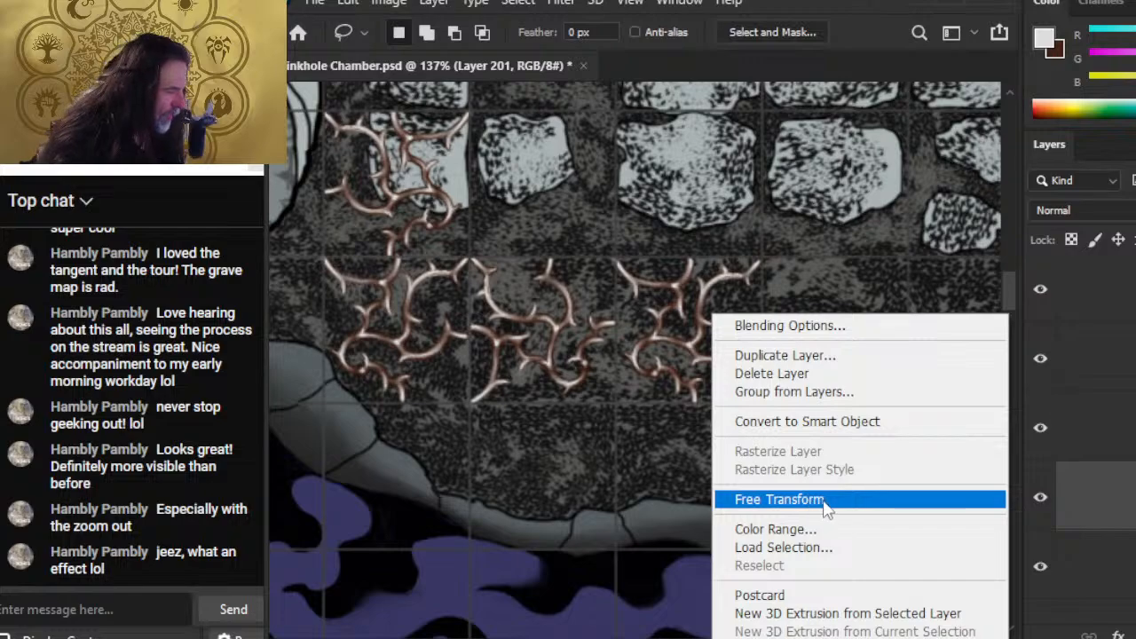
{"action": "left_click", "coordinate": [825, 500]}
{"action": "right_click", "coordinate": [721, 338]}
{"action": "left_click", "coordinate": [850, 291]}
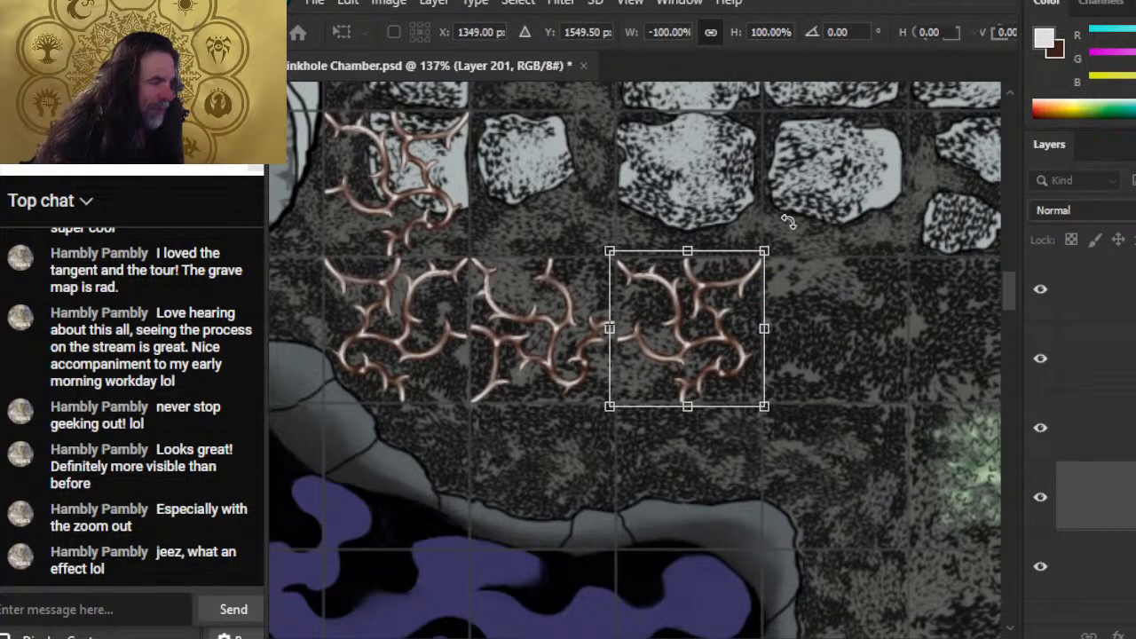
{"action": "left_click_drag", "start_coordinate": [808, 197], "coordinate": [574, 234]}
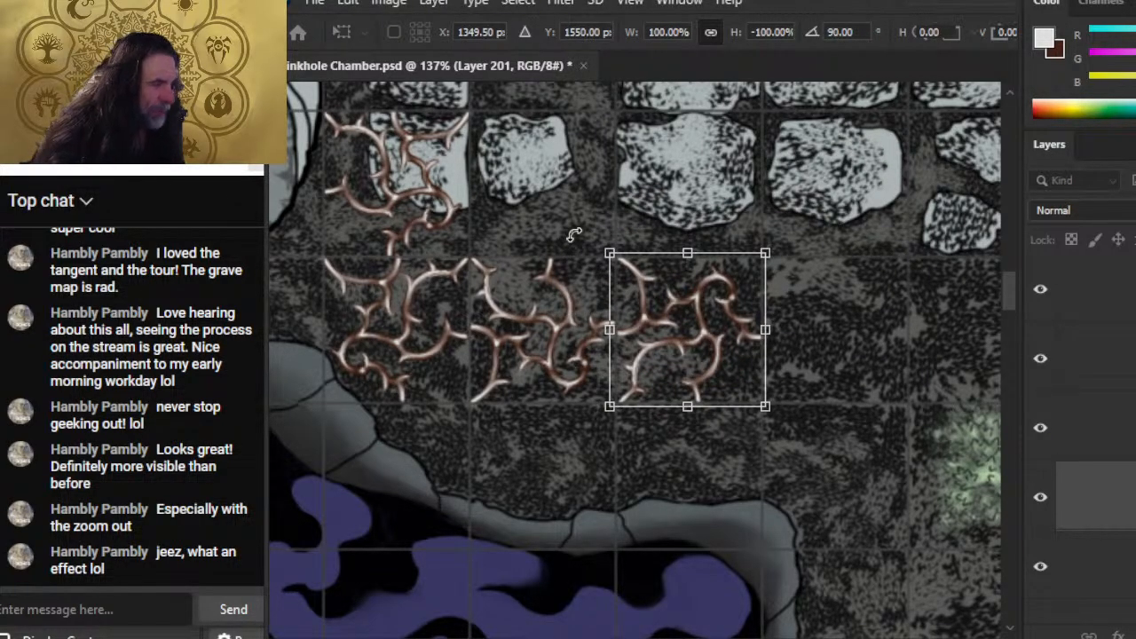
{"action": "key", "text": "Return"}
{"action": "key", "text": "v"}
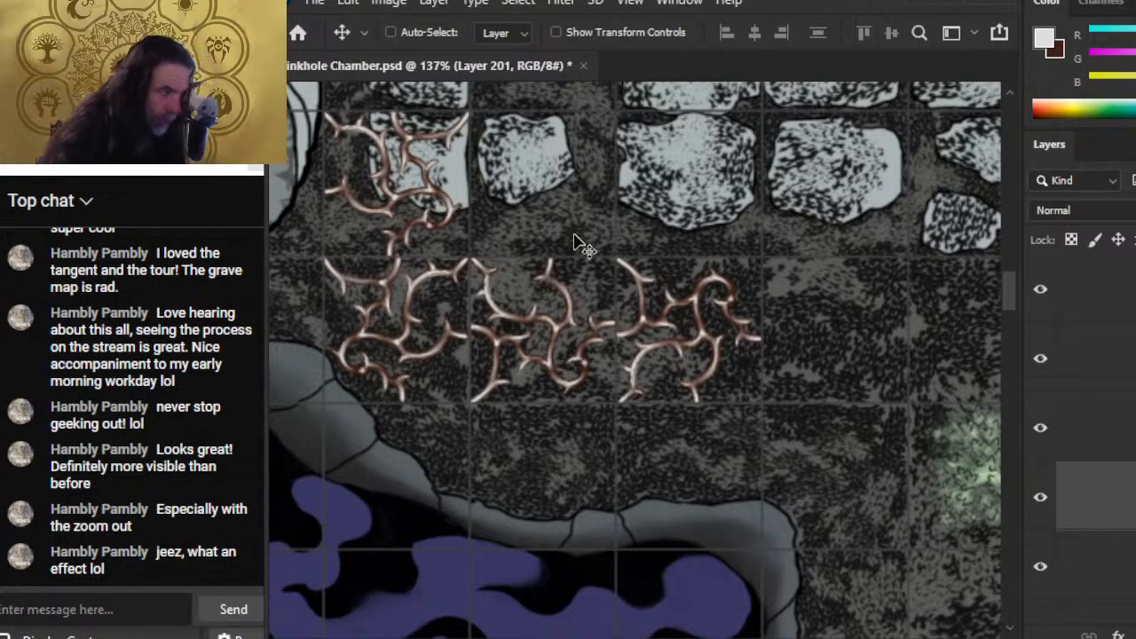
- Paste a root copy on top of the root layers and place it in the square left of the chamber's upper-left corner pillar
{"action": "key", "text": "z"}
{"action": "left_click_drag", "start_coordinate": [591, 375], "coordinate": [617, 450]}
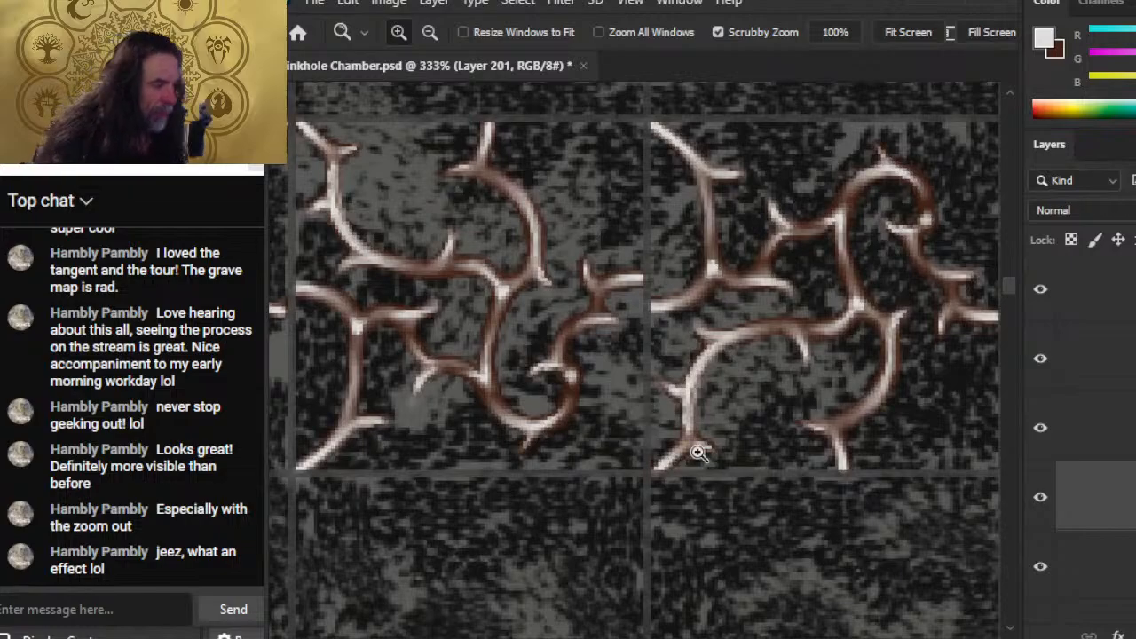
{"action": "mouse_move", "coordinate": [769, 397]}
{"action": "left_mouse_down"}
{"action": "mouse_move", "coordinate": [733, 494]}
{"action": "mouse_move", "coordinate": [751, 435]}
{"action": "mouse_move", "coordinate": [784, 452]}
{"action": "mouse_move", "coordinate": [697, 446]}
{"action": "left_mouse_up"}
{"action": "left_click_drag", "start_coordinate": [914, 513], "coordinate": [885, 621]}
{"action": "left_click_drag", "start_coordinate": [779, 427], "coordinate": [686, 406]}
{"action": "left_click_drag", "start_coordinate": [866, 348], "coordinate": [742, 401]}
{"action": "left_click_drag", "start_coordinate": [603, 232], "coordinate": [662, 293]}
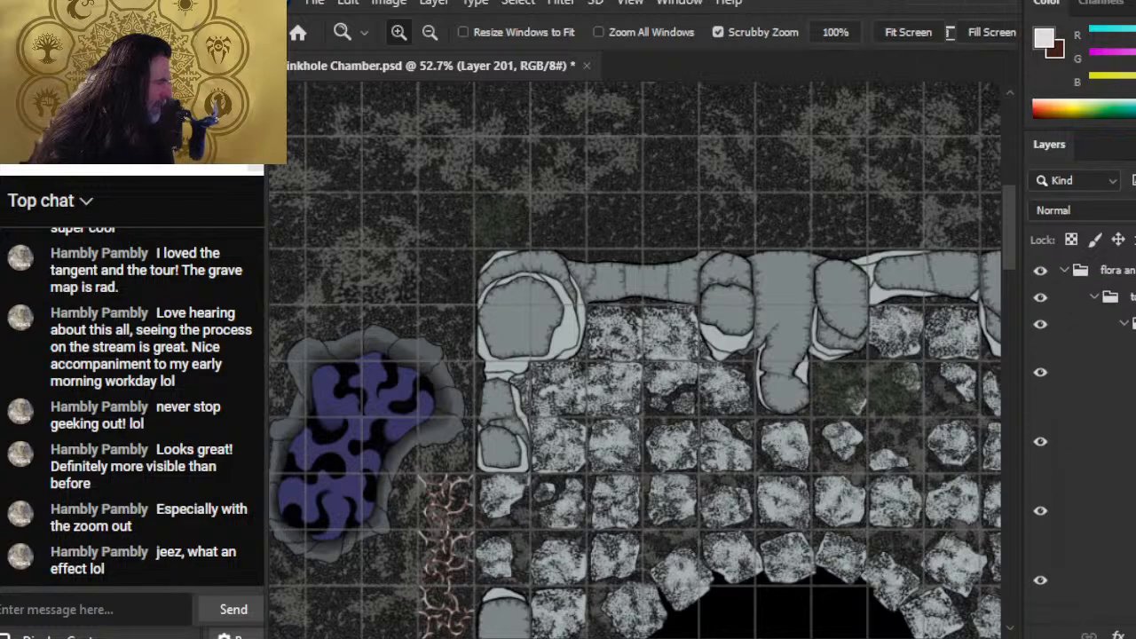
{"action": "left_click", "coordinate": [1082, 423]}
{"action": "key", "text": "v"}
{"action": "left_click_drag", "start_coordinate": [876, 439], "coordinate": [666, 333]}
{"action": "key", "text": "z"}
{"action": "key", "text": "v"}
{"action": "left_click_drag", "start_coordinate": [573, 218], "coordinate": [564, 227]}
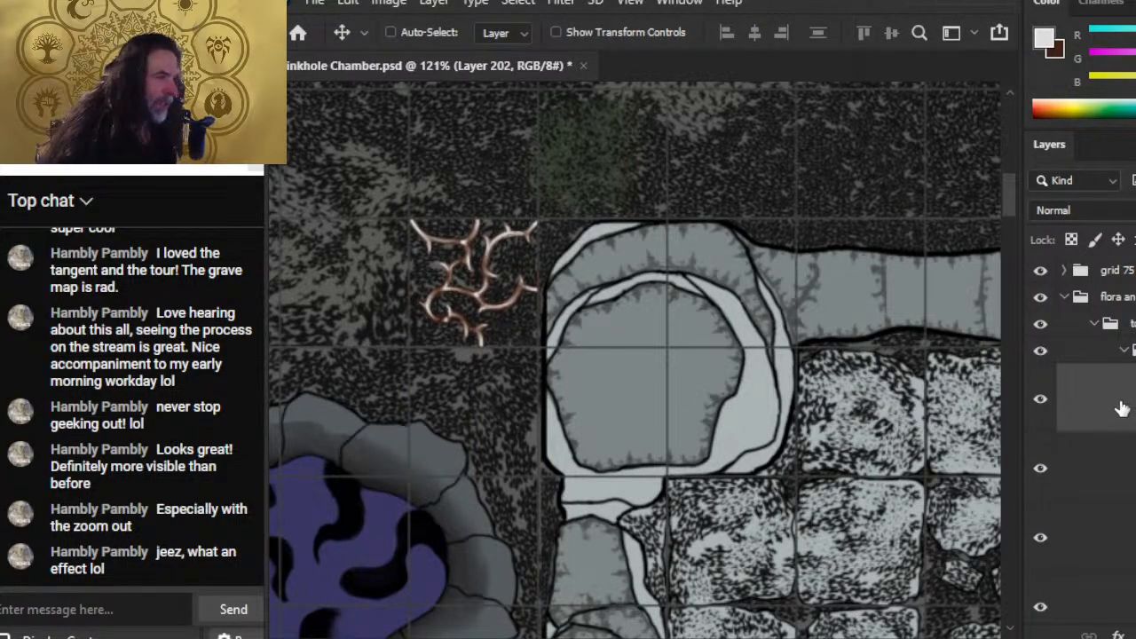
- On the floret layer, lasso the faint green patch, move it one square left to sit above the new root, and deselect
{"action": "scroll", "coordinate": [1084, 444], "scroll_direction": "down", "scroll_amount": 10}
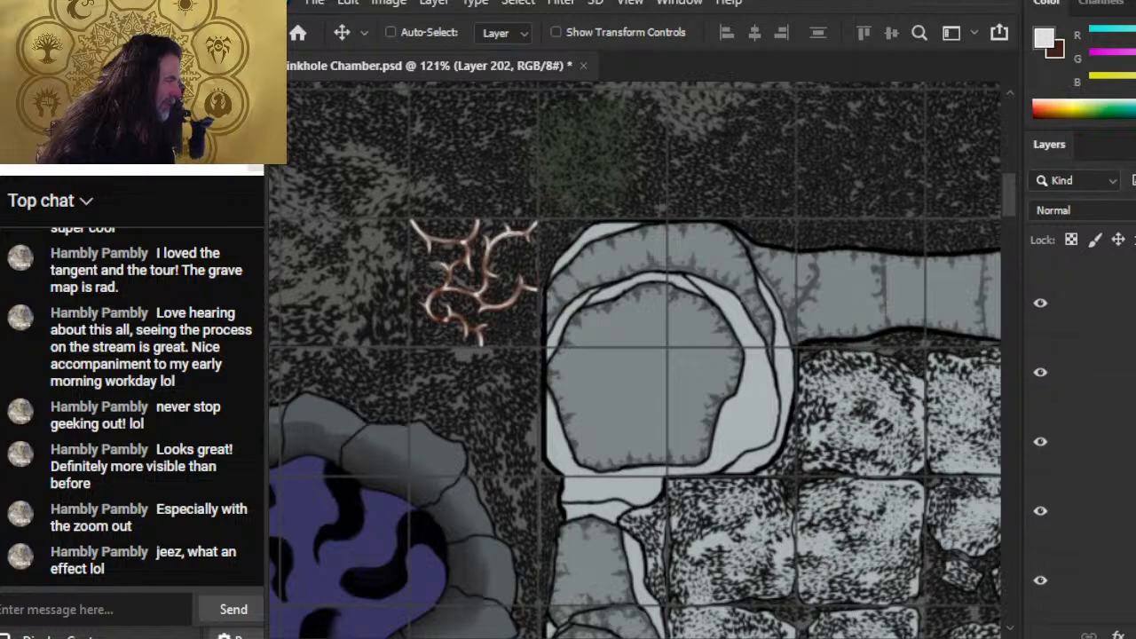
{"action": "scroll", "coordinate": [1084, 444], "scroll_direction": "down", "scroll_amount": 2}
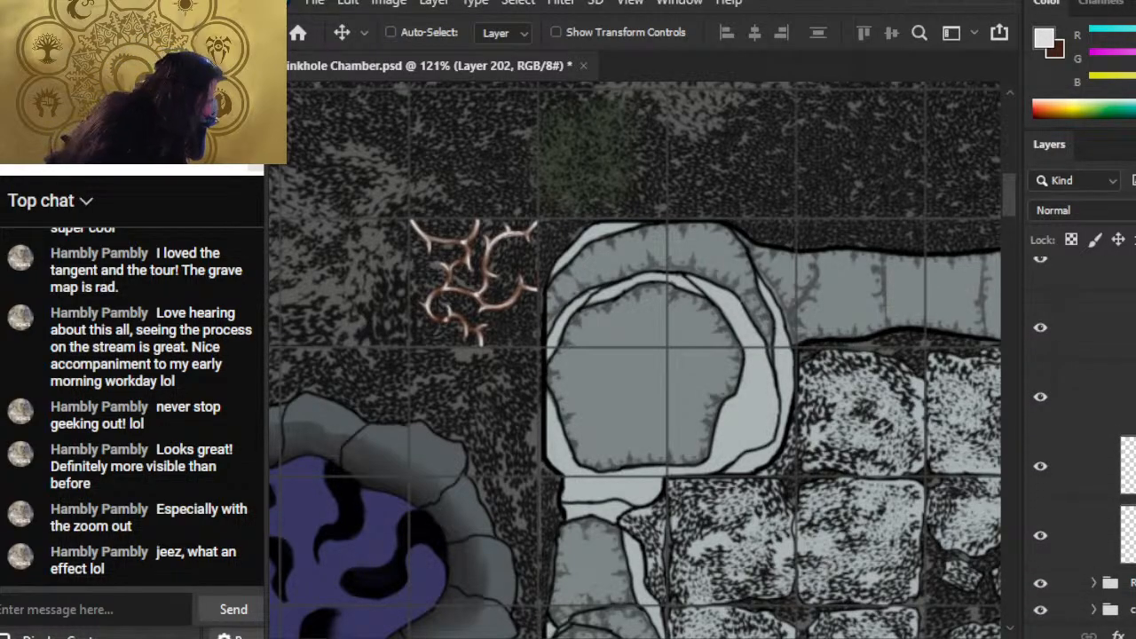
{"action": "left_click", "coordinate": [1101, 467]}
{"action": "left_click_drag", "start_coordinate": [597, 267], "coordinate": [693, 434]}
{"action": "key", "text": "l"}
{"action": "mouse_move", "coordinate": [782, 228]}
{"action": "left_mouse_down"}
{"action": "mouse_move", "coordinate": [741, 202]}
{"action": "mouse_move", "coordinate": [841, 369]}
{"action": "mouse_move", "coordinate": [787, 233]}
{"action": "left_mouse_up"}
{"action": "key", "text": "v"}
{"action": "mouse_move", "coordinate": [755, 335]}
{"action": "left_mouse_down"}
{"action": "mouse_move", "coordinate": [648, 316]}
{"action": "mouse_move", "coordinate": [629, 332]}
{"action": "mouse_move", "coordinate": [641, 330]}
{"action": "left_mouse_up"}
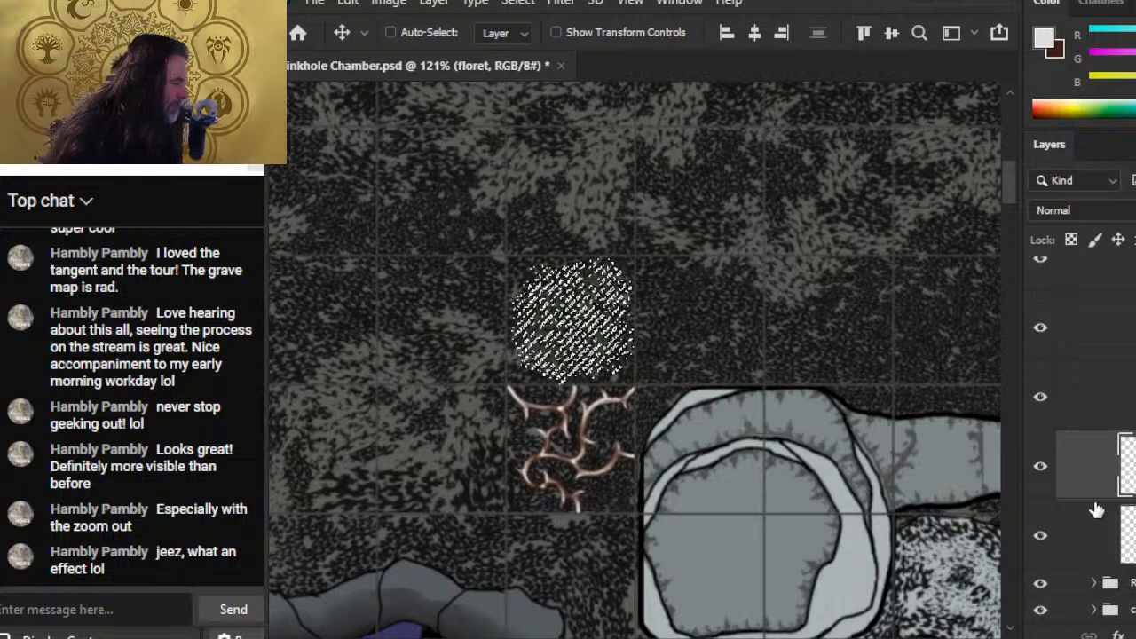
{"action": "key", "text": "l"}
{"action": "left_click", "coordinate": [877, 348]}
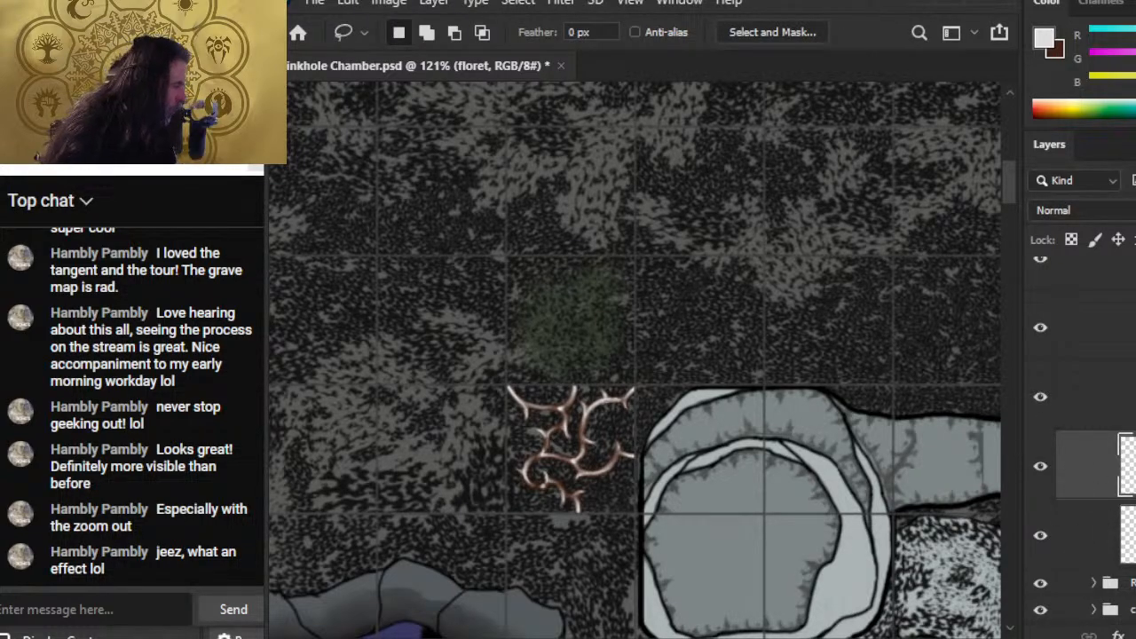
- Reselect Layer 202, paste another root copy above it, and place it in the square right of the green patch
{"action": "scroll", "coordinate": [1085, 444], "scroll_direction": "up", "scroll_amount": 10}
{"action": "scroll", "coordinate": [1099, 347], "scroll_direction": "down", "scroll_amount": 1}
{"action": "left_click", "coordinate": [1037, 340]}
{"action": "left_click", "coordinate": [1036, 348]}
{"action": "left_click", "coordinate": [1101, 346]}
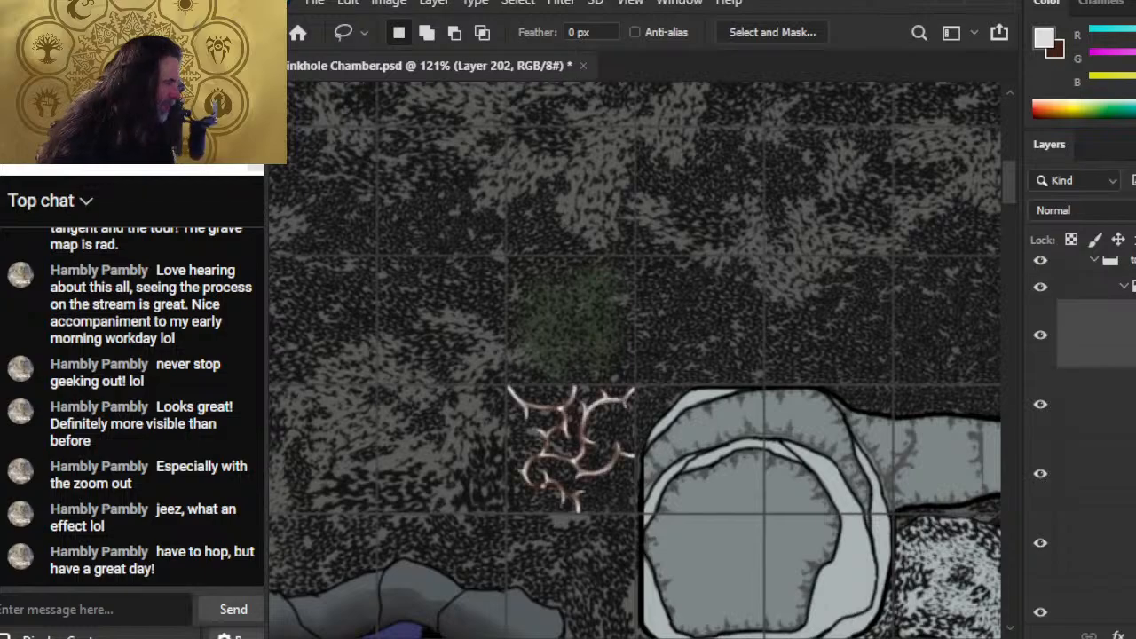
{"action": "key", "text": "ctrl+v"}
{"action": "key", "text": "v"}
{"action": "left_click_drag", "start_coordinate": [707, 379], "coordinate": [777, 341]}
- Rotate the root copy beside the green patch 90° counterclockwise with Free Transform
{"action": "right_click", "coordinate": [693, 343]}
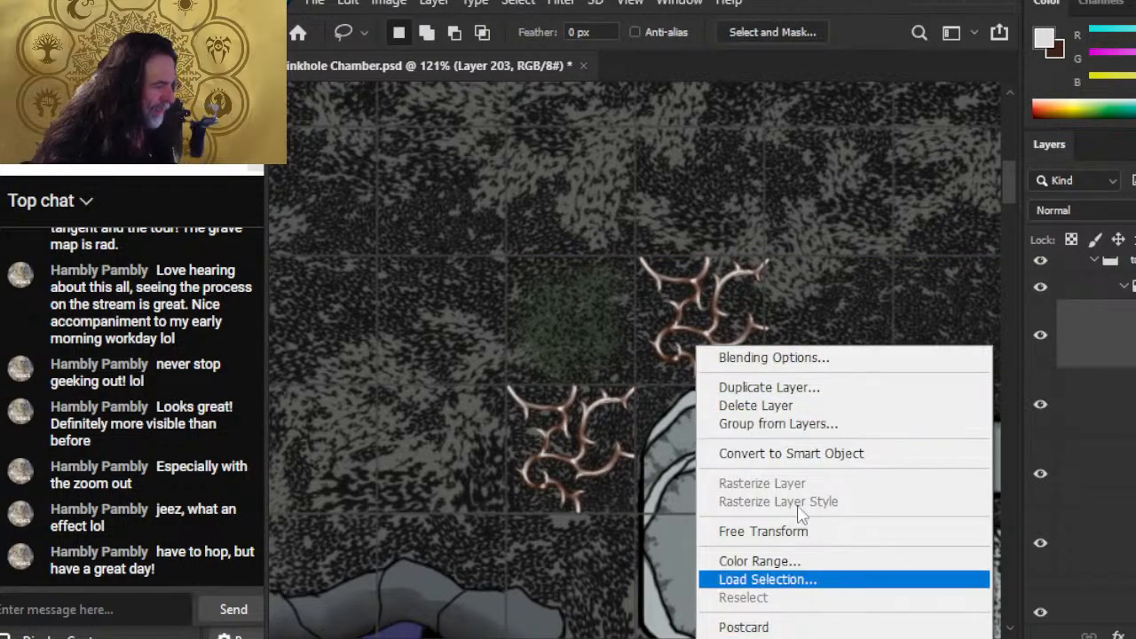
{"action": "left_click", "coordinate": [817, 530]}
{"action": "left_click_drag", "start_coordinate": [786, 517], "coordinate": [864, 271]}
{"action": "key", "text": "Return"}
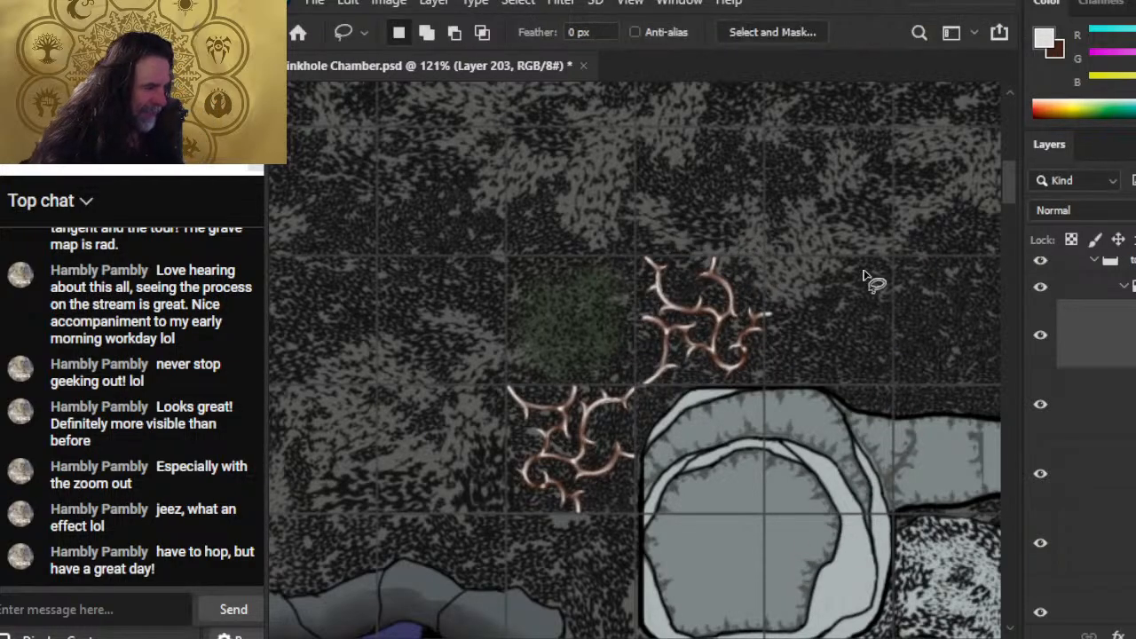
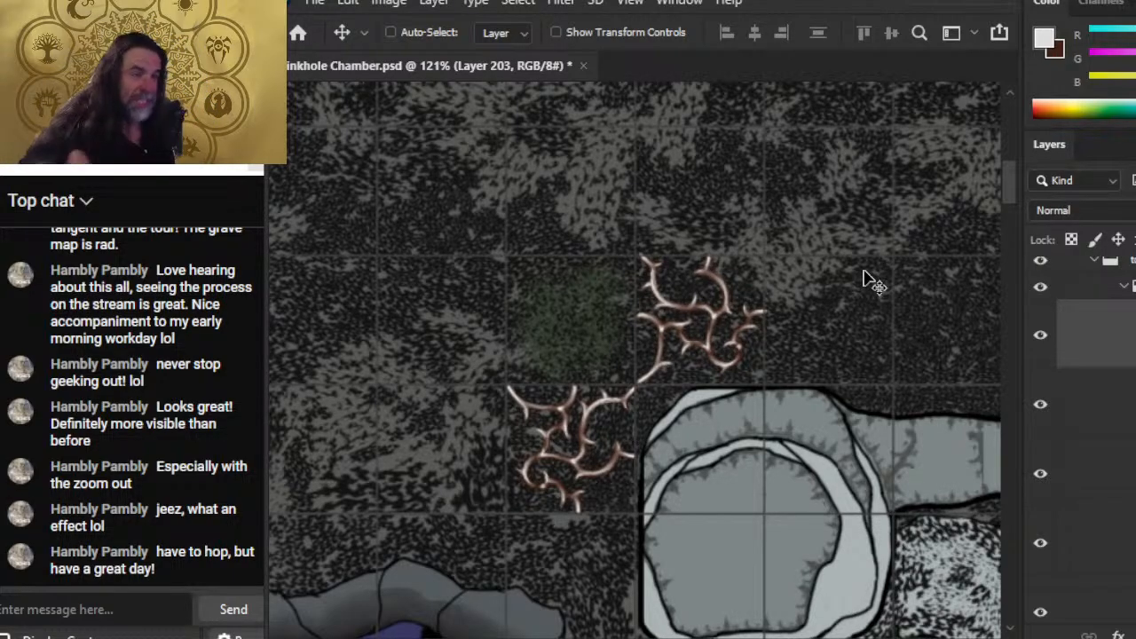
- Add another root copy in the next square to the right along the upper wall and rotate it 90° clockwise
{"action": "left_click_drag", "start_coordinate": [797, 394], "coordinate": [648, 319]}
{"action": "mouse_move", "coordinate": [564, 204]}
{"action": "left_mouse_down"}
{"action": "mouse_move", "coordinate": [649, 321]}
{"action": "mouse_move", "coordinate": [696, 213]}
{"action": "left_mouse_up"}
{"action": "key", "text": "l"}
{"action": "right_click", "coordinate": [756, 190]}
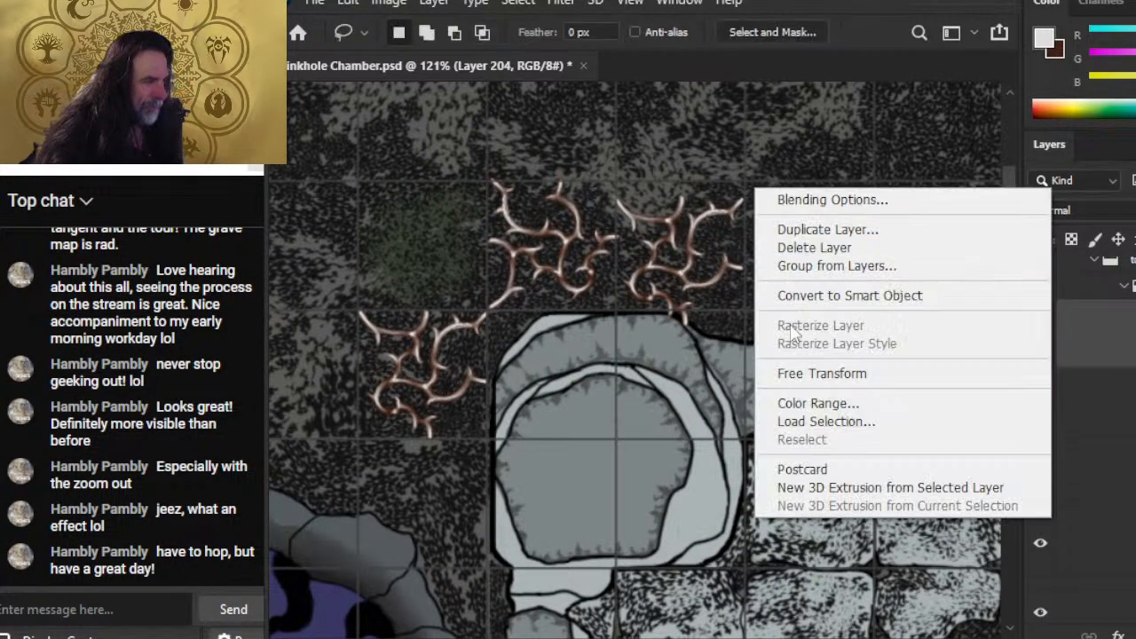
{"action": "left_click", "coordinate": [858, 374]}
{"action": "left_click_drag", "start_coordinate": [782, 183], "coordinate": [873, 418]}
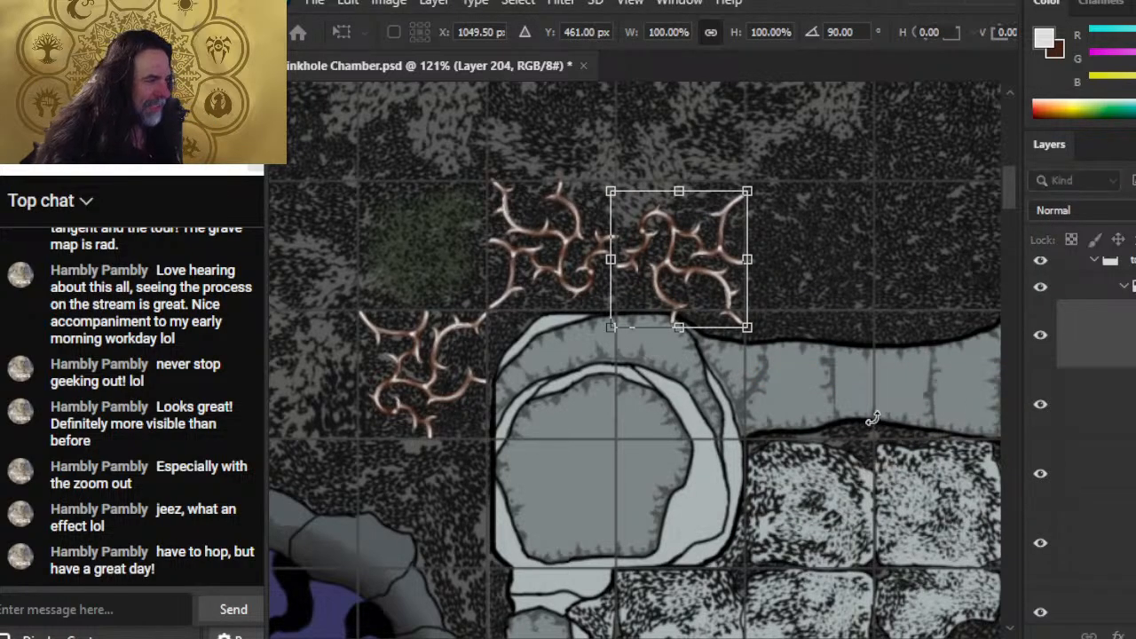
{"action": "key", "text": "Return"}
{"action": "key", "text": "v"}
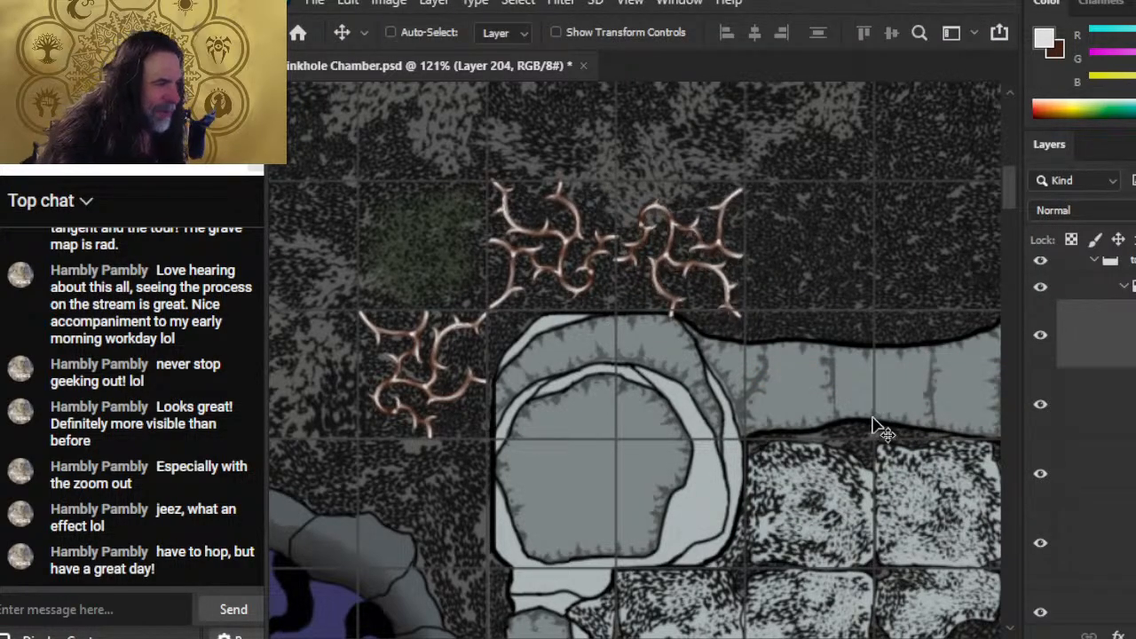
- Nudge the clockwise-rotated root copy up and slightly right to line it up with the neighbouring root's branches
{"action": "key", "text": "Up"}
{"action": "key", "text": "Up"}
{"action": "key", "text": "Up"}
{"action": "key", "text": "Up"}
{"action": "key", "text": "Up"}
{"action": "key", "text": "Up"}
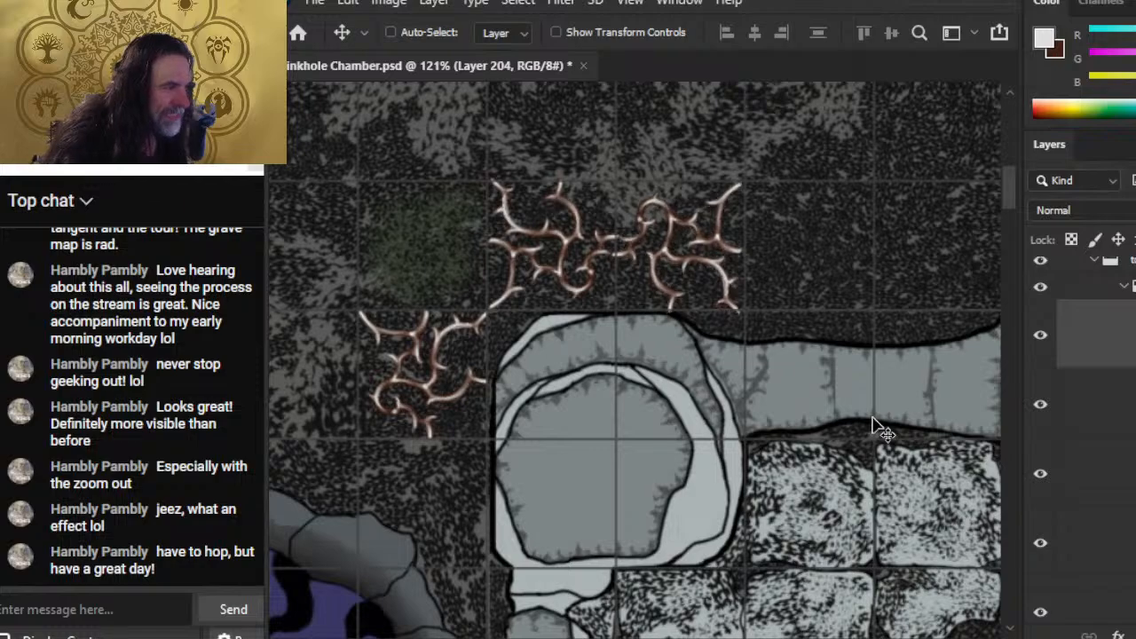
{"action": "key", "text": "Up"}
{"action": "key", "text": "Up"}
{"action": "key", "text": "Right"}
{"action": "key", "text": "Right"}
{"action": "key", "text": "Right"}
{"action": "key", "text": "Right"}
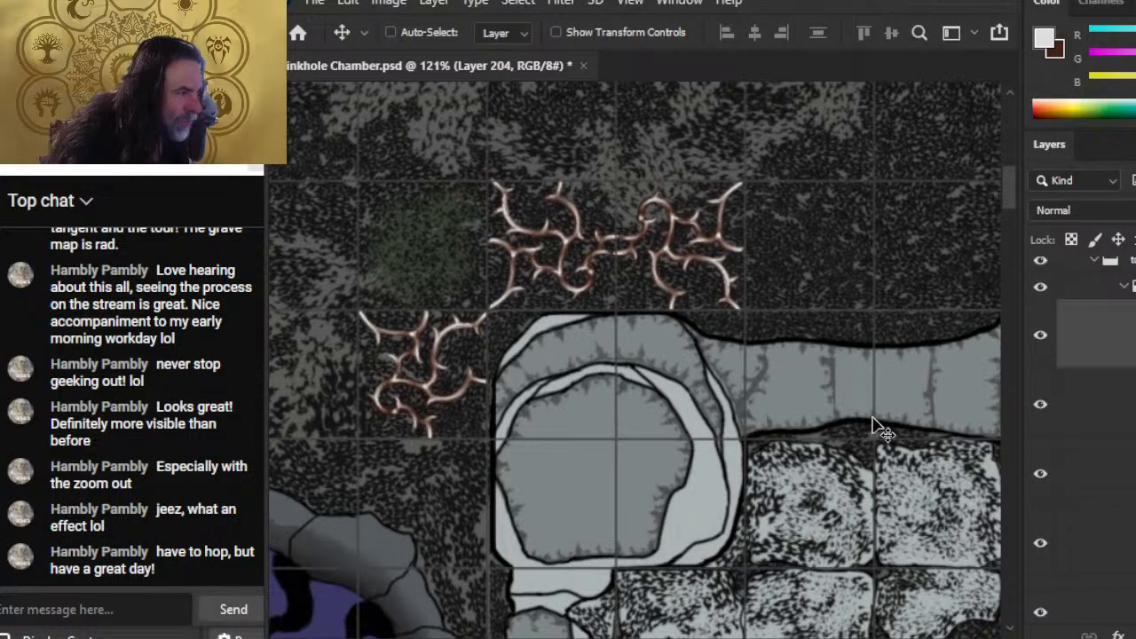
- Nudge the clockwise-rotated root copy along the upper wall slightly left to meet the neighbouring root's branches
{"action": "key", "text": "Left"}
{"action": "key", "text": "Left"}
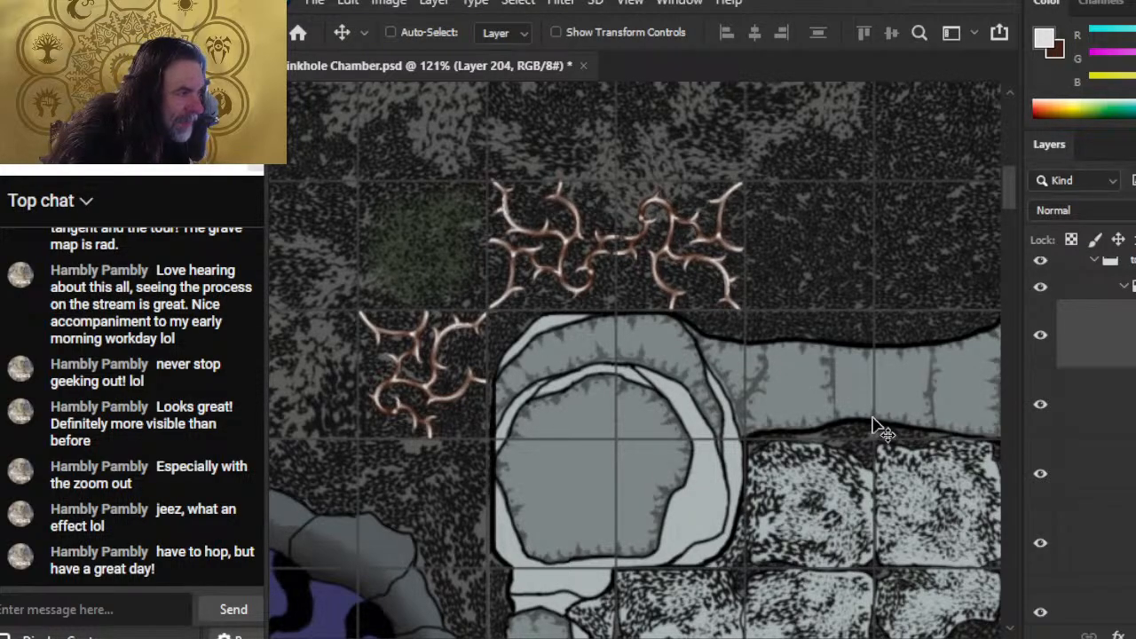
{"action": "key", "text": "z"}
{"action": "left_click_drag", "start_coordinate": [781, 435], "coordinate": [721, 387]}
{"action": "left_click_drag", "start_coordinate": [828, 460], "coordinate": [678, 388]}
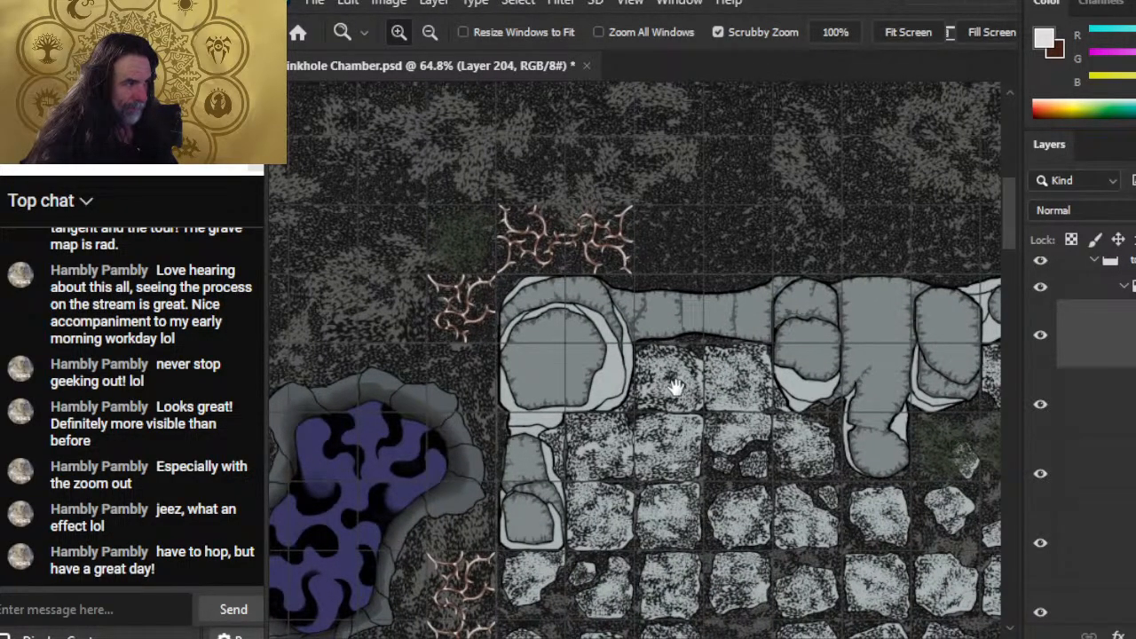
{"action": "left_click_drag", "start_coordinate": [766, 380], "coordinate": [727, 472]}
{"action": "left_click_drag", "start_coordinate": [877, 505], "coordinate": [582, 402]}
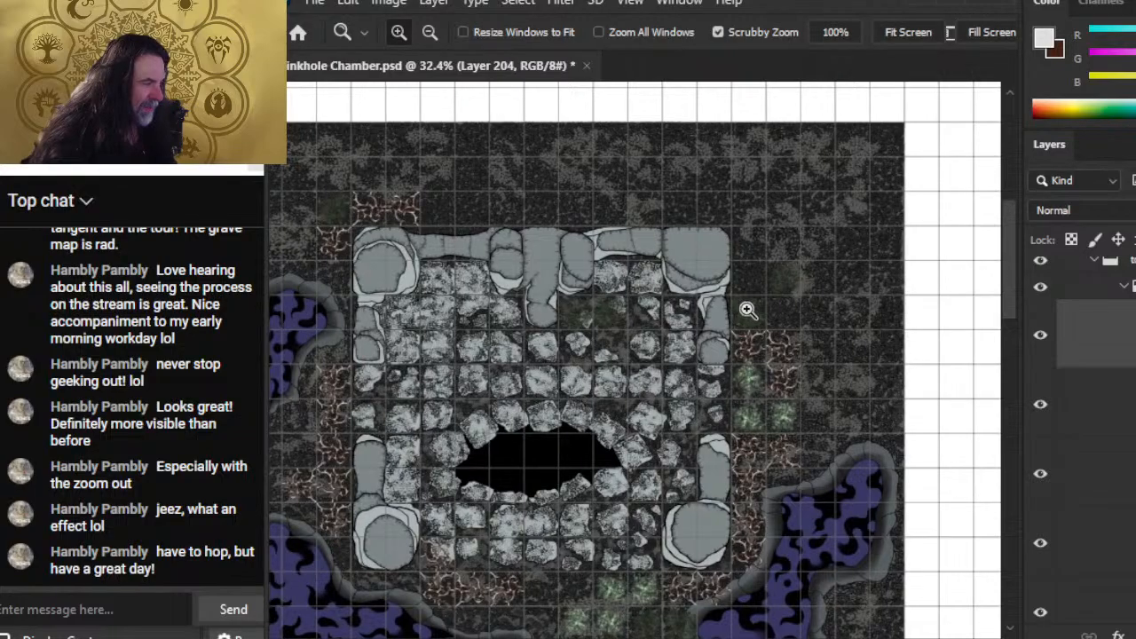
- Duplicate the root layer and place the copy east of the chamber, in the square right of the dim green patch beside the wall
{"action": "left_click_drag", "start_coordinate": [793, 312], "coordinate": [863, 420]}
{"action": "key", "text": "ctrl+j"}
{"action": "key", "text": "v"}
{"action": "left_click_drag", "start_coordinate": [858, 487], "coordinate": [829, 382]}
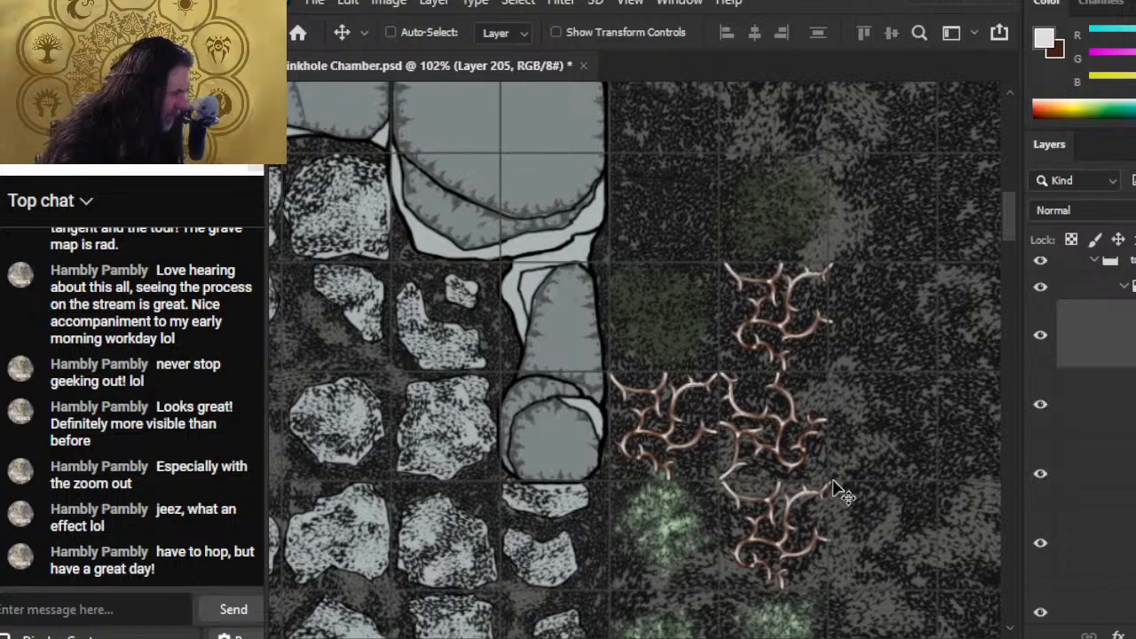
{"action": "mouse_move", "coordinate": [870, 417]}
{"action": "left_mouse_down"}
{"action": "mouse_move", "coordinate": [862, 356]}
{"action": "mouse_move", "coordinate": [875, 431]}
{"action": "left_mouse_up"}
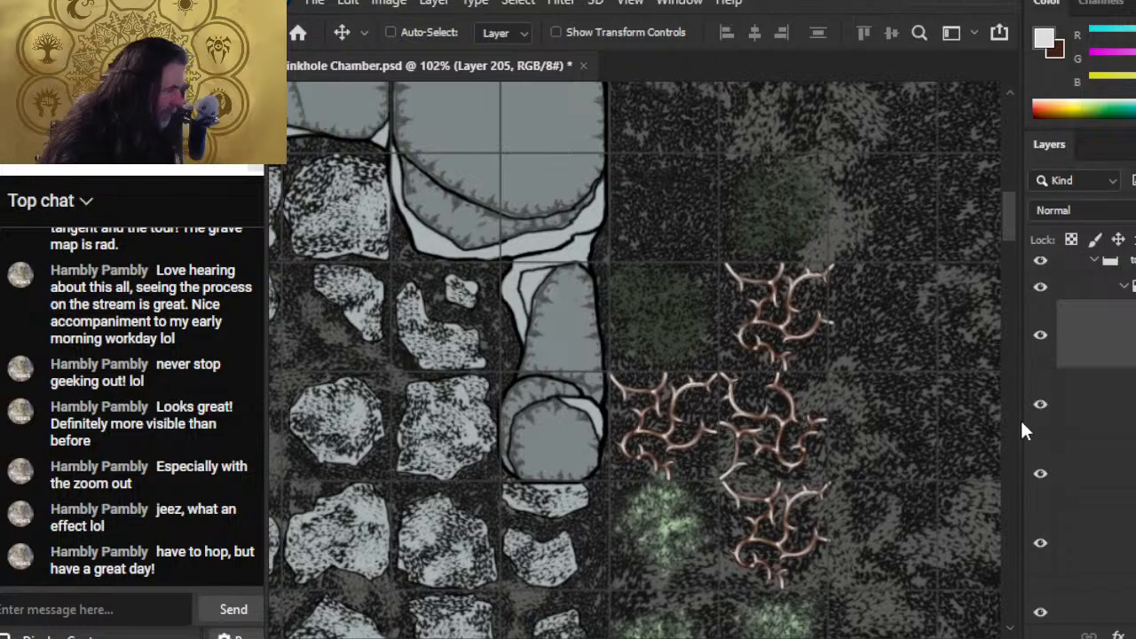
- Paste another root copy into the square above the dim green patch beside the east wall and flip it vertically
{"action": "key", "text": "ctrl+v"}
{"action": "mouse_move", "coordinate": [857, 453]}
{"action": "left_mouse_down"}
{"action": "mouse_move", "coordinate": [882, 367]}
{"action": "mouse_move", "coordinate": [879, 320]}
{"action": "left_mouse_up"}
{"action": "key", "text": "l"}
{"action": "right_click", "coordinate": [827, 321]}
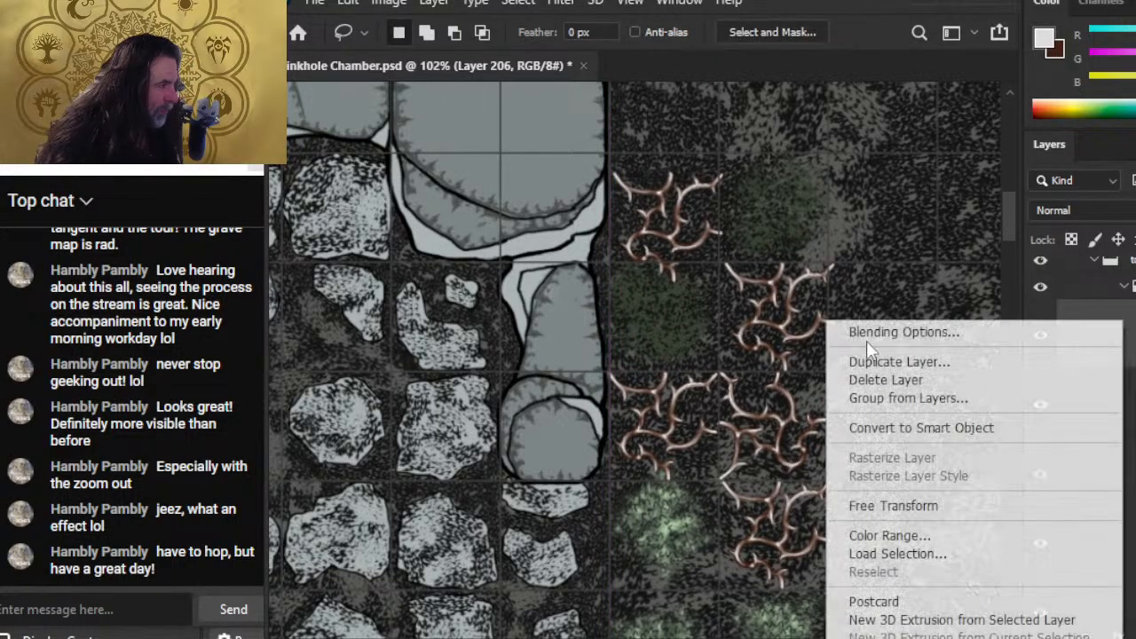
{"action": "left_click", "coordinate": [941, 506]}
{"action": "right_click", "coordinate": [859, 339]}
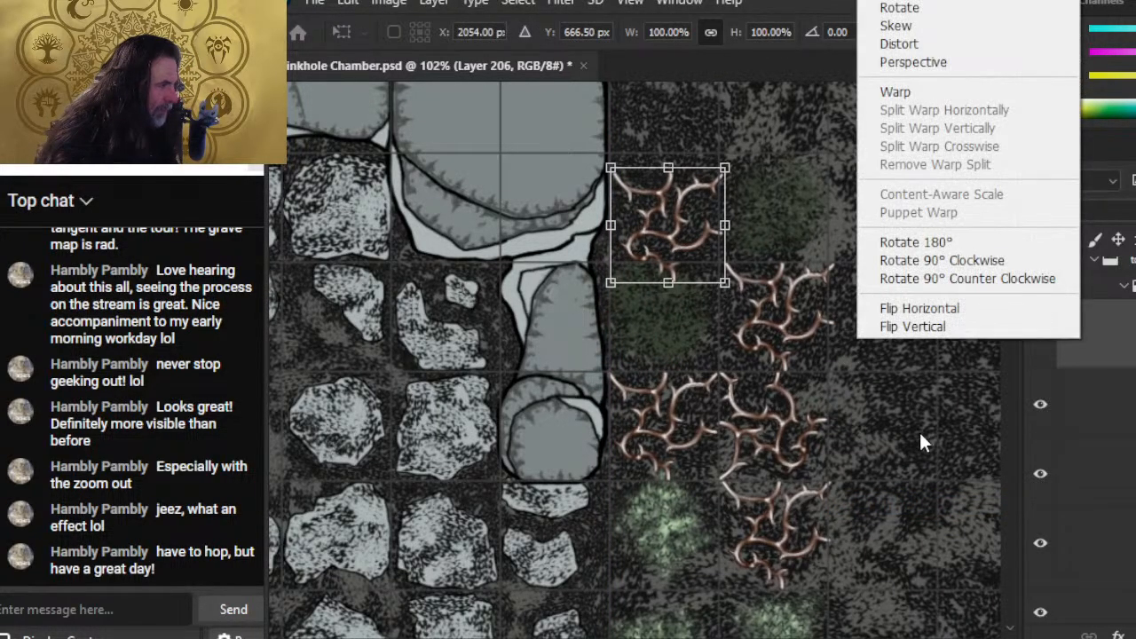
{"action": "left_click", "coordinate": [957, 325]}
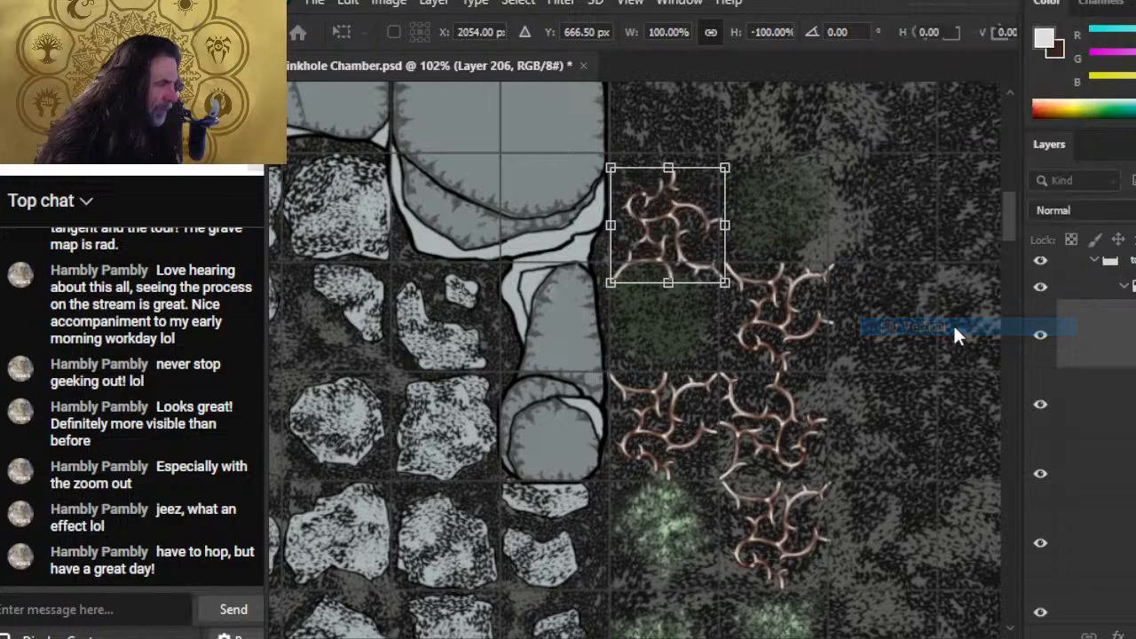
{"action": "key", "text": "Return"}
- Nudge the vertically flipped root copy up and left to fit its grid square beside the east wall
{"action": "key", "text": "v"}
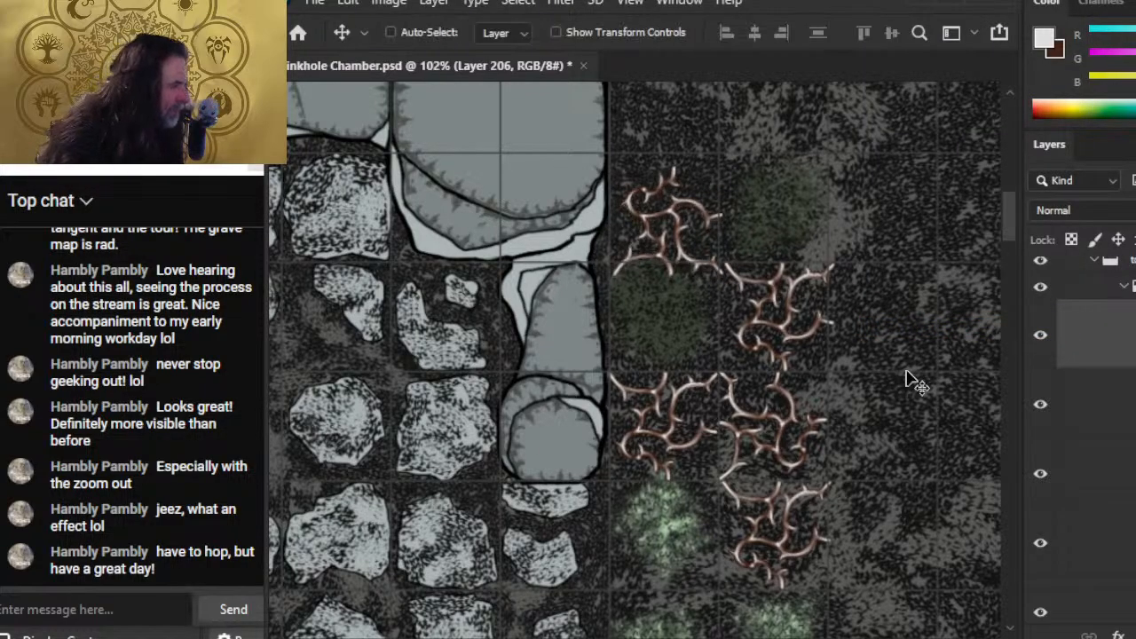
{"action": "key", "text": "Up"}
{"action": "key", "text": "Up"}
{"action": "key", "text": "Up"}
{"action": "key", "text": "Up"}
{"action": "key", "text": "Up"}
{"action": "key", "text": "Up"}
{"action": "key", "text": "Up"}
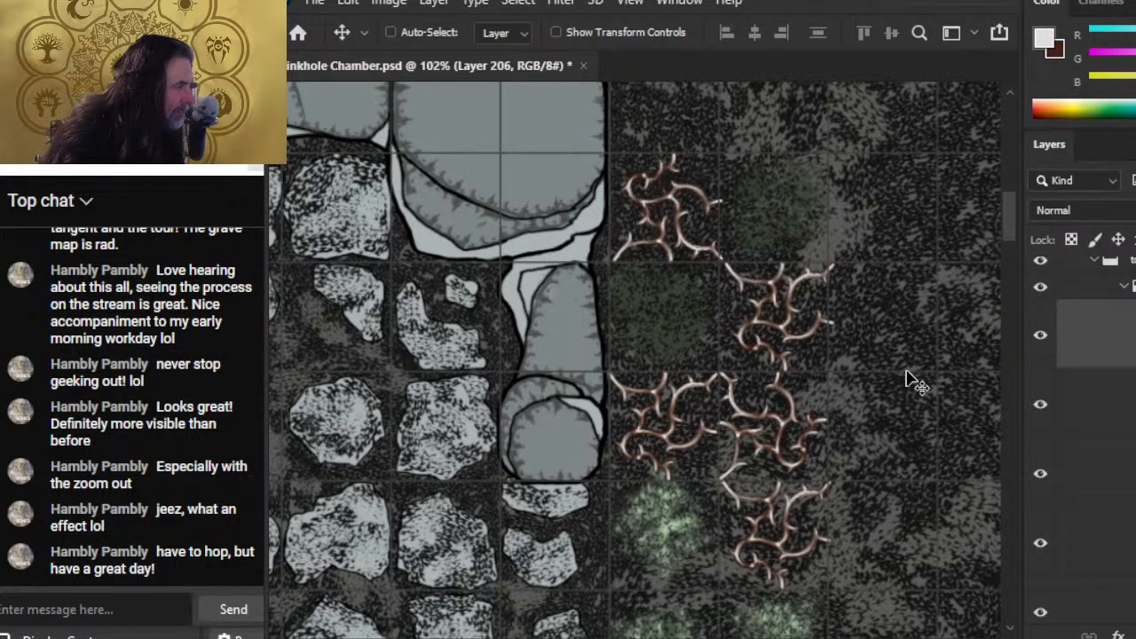
{"action": "key", "text": "Left"}
{"action": "key", "text": "Left"}
{"action": "key", "text": "Left"}
{"action": "key", "text": "Left"}
{"action": "key", "text": "Left"}
{"action": "key", "text": "Left"}
{"action": "key", "text": "Left"}
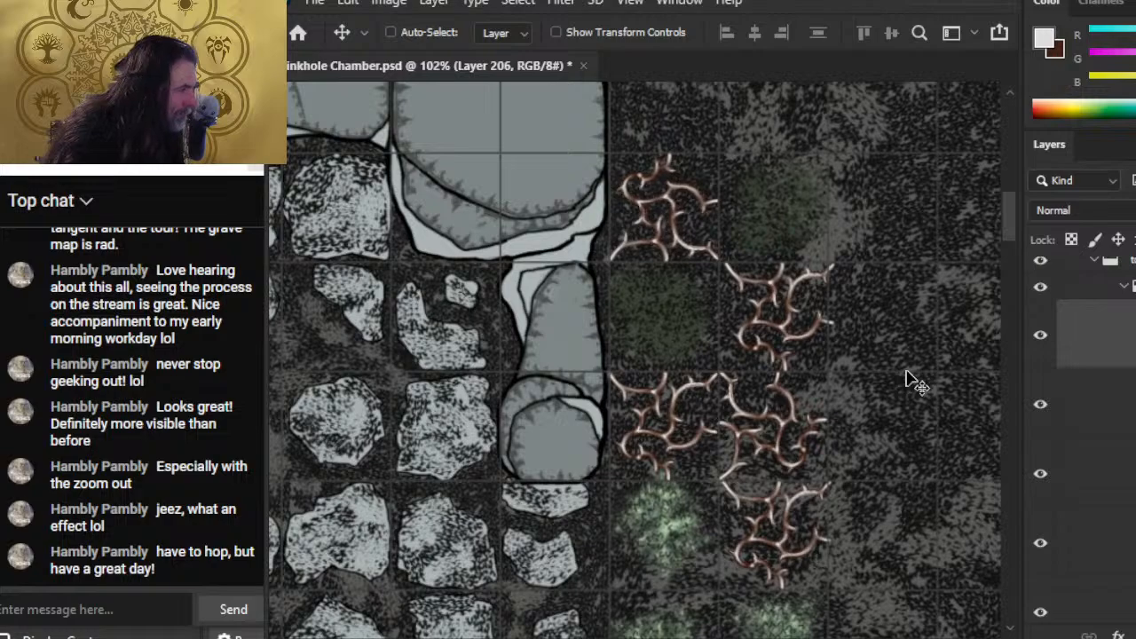
{"action": "key", "text": "Right"}
{"action": "key", "text": "Right"}
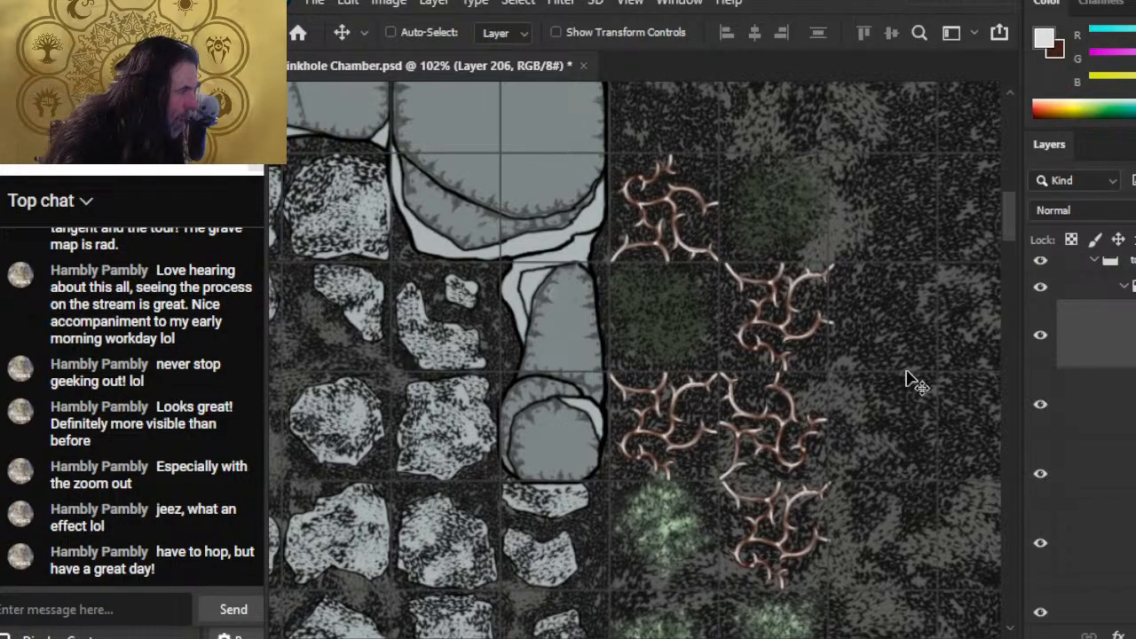
{"action": "key", "text": "Left"}
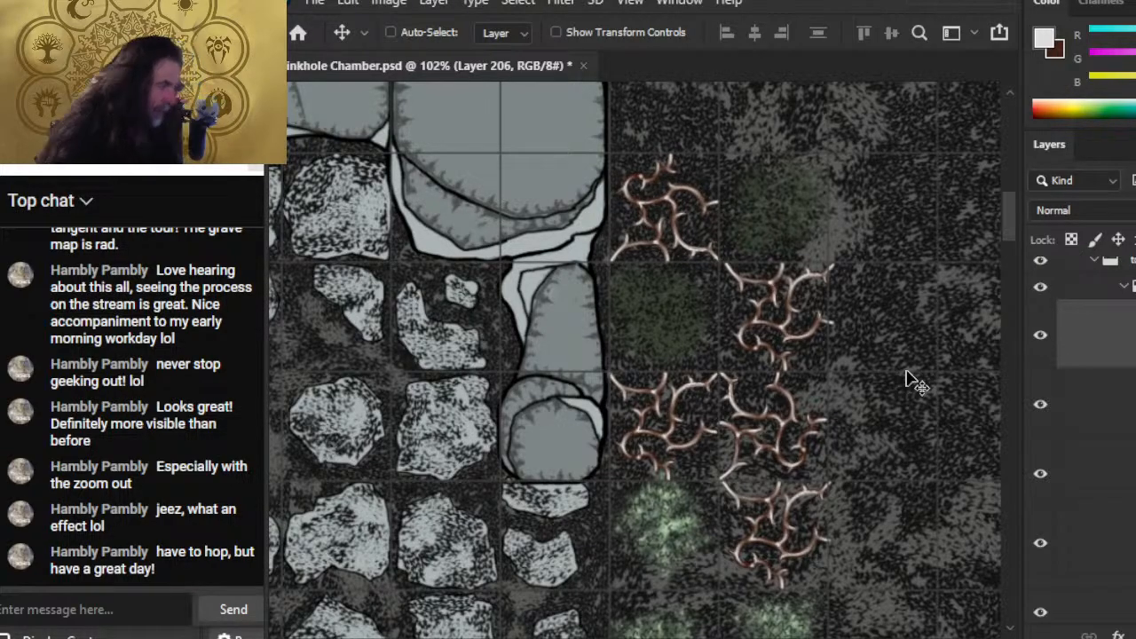
- Paste another root copy and place it south of the chamber, in the square below the right-hand bright green patch
{"action": "key", "text": "z"}
{"action": "left_click_drag", "start_coordinate": [875, 446], "coordinate": [801, 455]}
{"action": "left_click_drag", "start_coordinate": [874, 543], "coordinate": [859, 366]}
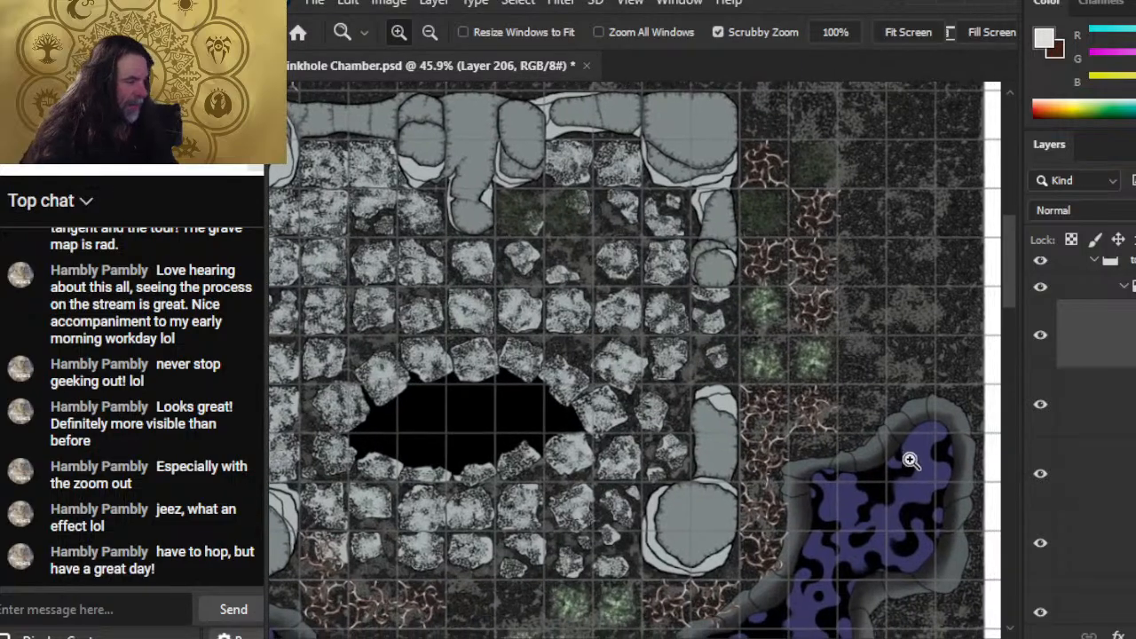
{"action": "left_click_drag", "start_coordinate": [911, 463], "coordinate": [863, 476]}
{"action": "left_click_drag", "start_coordinate": [561, 460], "coordinate": [472, 337]}
{"action": "left_click_drag", "start_coordinate": [699, 238], "coordinate": [840, 311]}
{"action": "left_click_drag", "start_coordinate": [919, 315], "coordinate": [855, 368]}
{"action": "left_click_drag", "start_coordinate": [823, 480], "coordinate": [762, 171]}
{"action": "key", "text": "ctrl+v"}
{"action": "key", "text": "v"}
{"action": "left_click_drag", "start_coordinate": [867, 206], "coordinate": [907, 233]}
{"action": "left_click_drag", "start_coordinate": [891, 291], "coordinate": [889, 266]}
{"action": "key", "text": "z"}
{"action": "left_click_drag", "start_coordinate": [749, 318], "coordinate": [888, 350]}
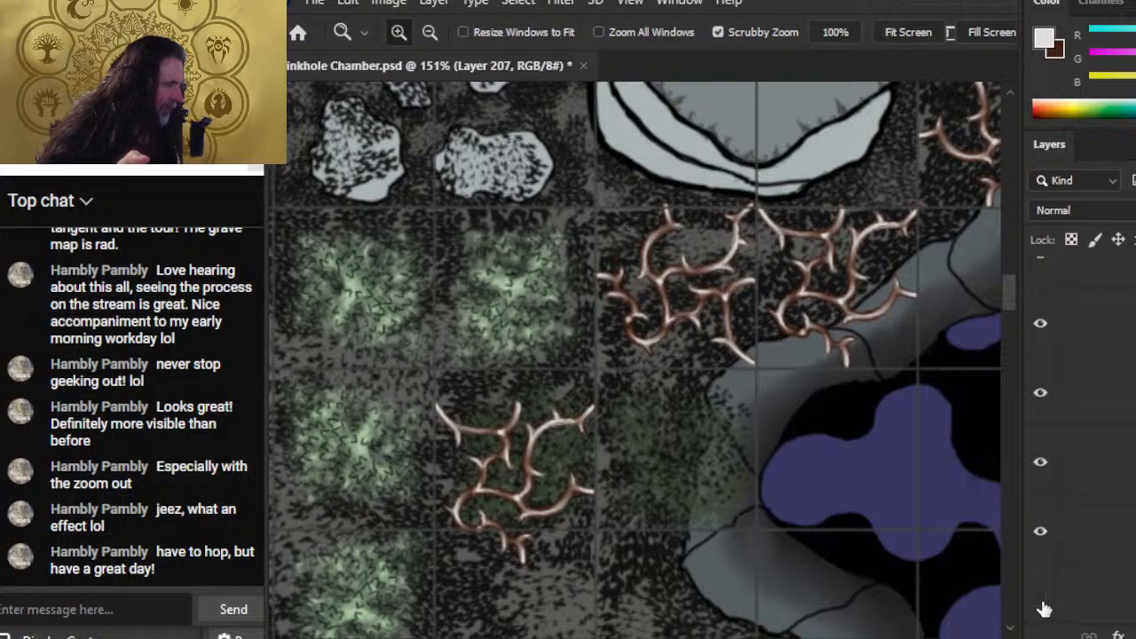
- Identify the left root beneath the round southeast corner by toggling layer visibility, select its Layer 188, and flip it vertically with Free Transform
{"action": "left_click", "coordinate": [1043, 395]}
{"action": "left_click", "coordinate": [1043, 395]}
{"action": "left_click", "coordinate": [1039, 327]}
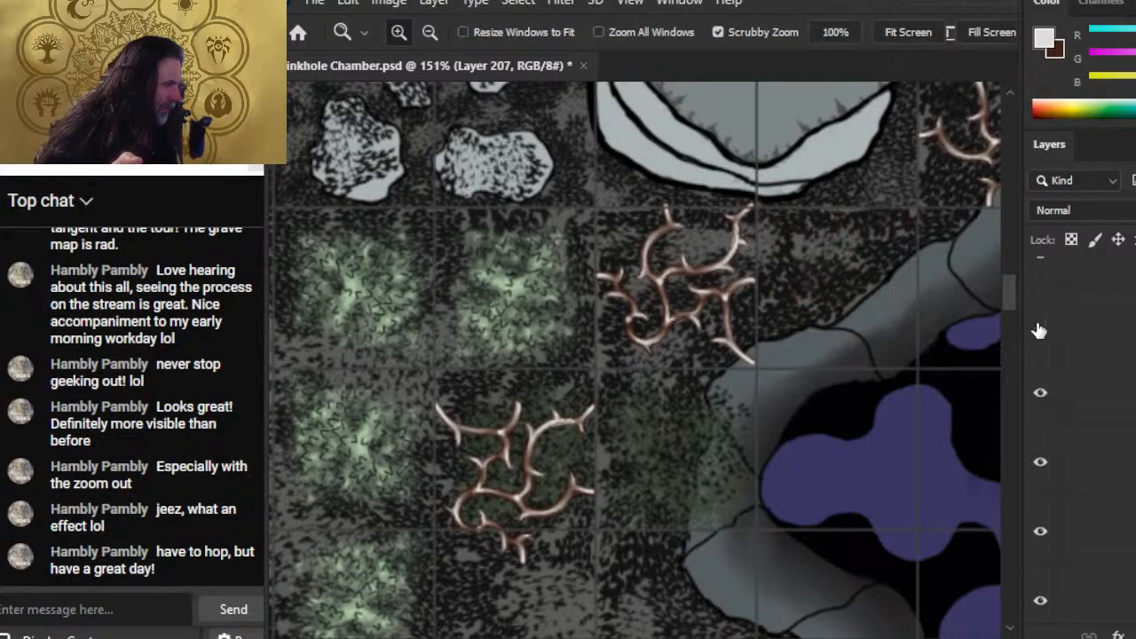
{"action": "left_click", "coordinate": [1043, 328]}
{"action": "left_click", "coordinate": [1094, 287]}
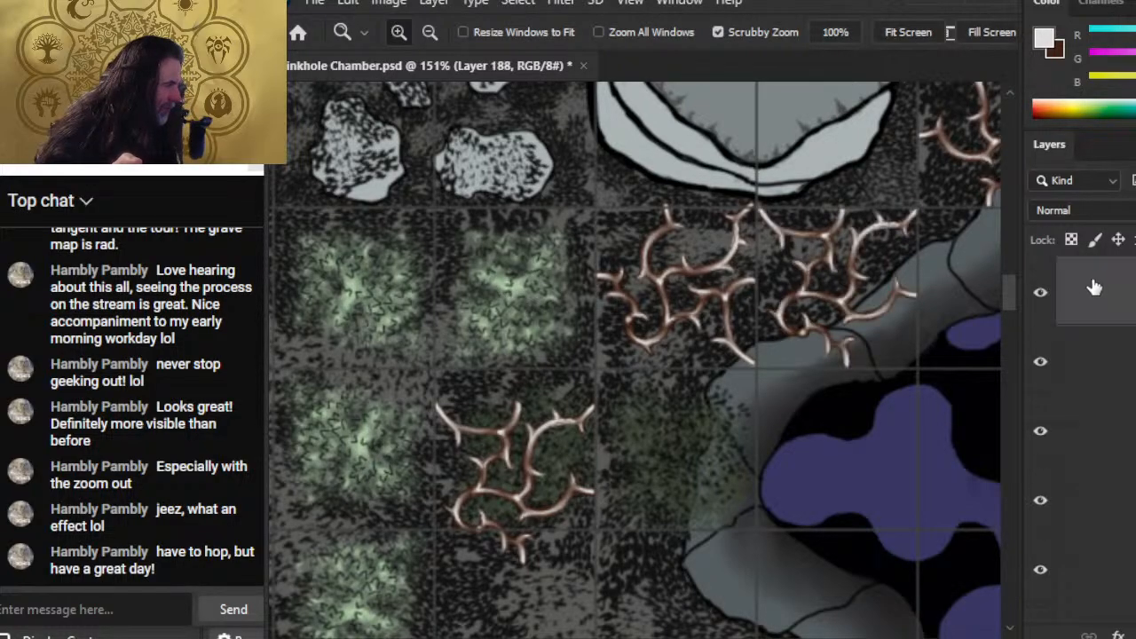
{"action": "key", "text": "l"}
{"action": "right_click", "coordinate": [731, 337]}
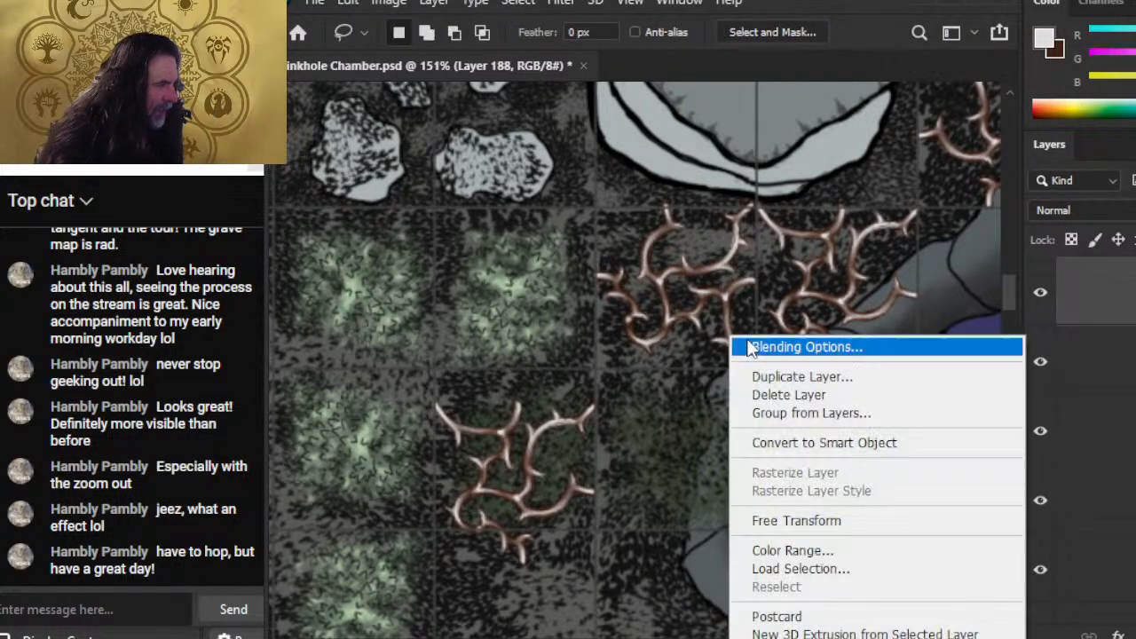
{"action": "left_click", "coordinate": [850, 524]}
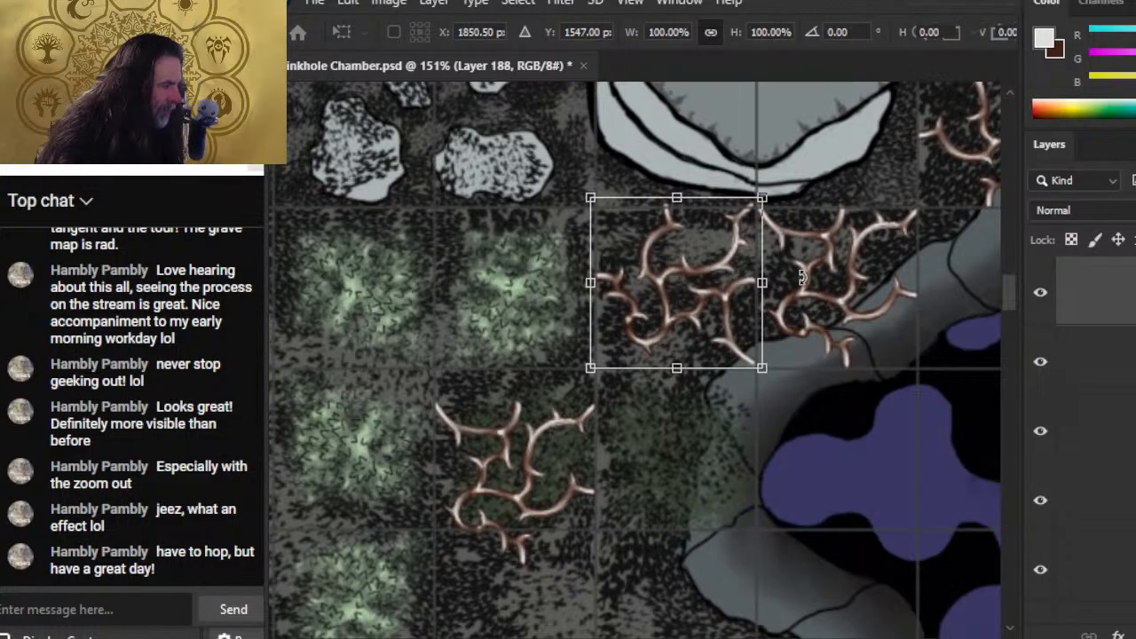
{"action": "right_click", "coordinate": [793, 292]}
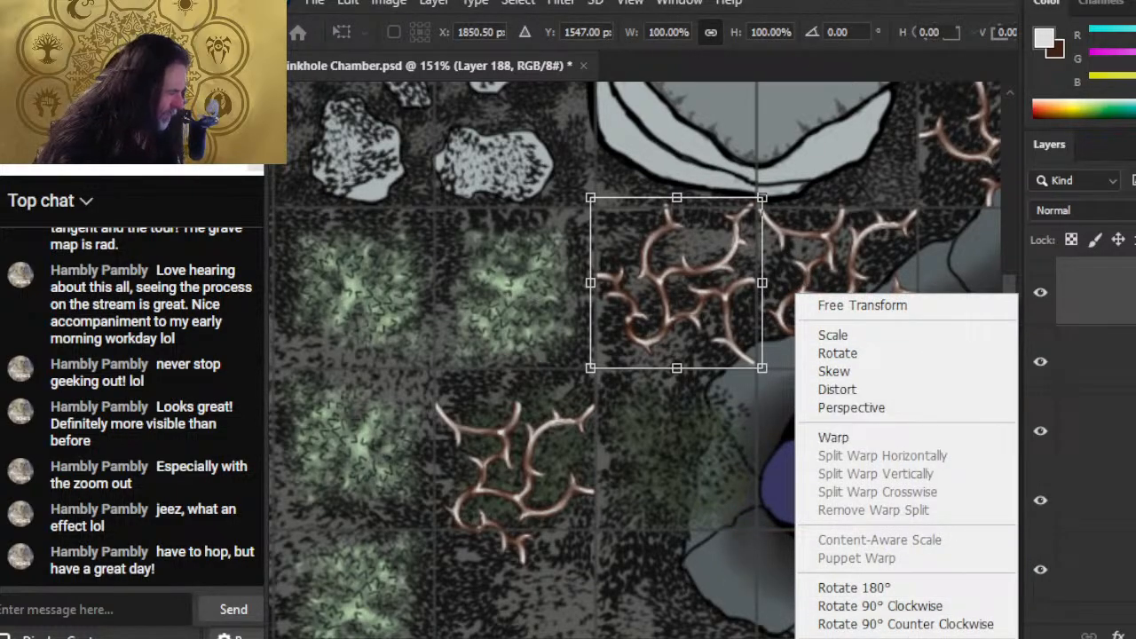
{"action": "left_click", "coordinate": [850, 638]}
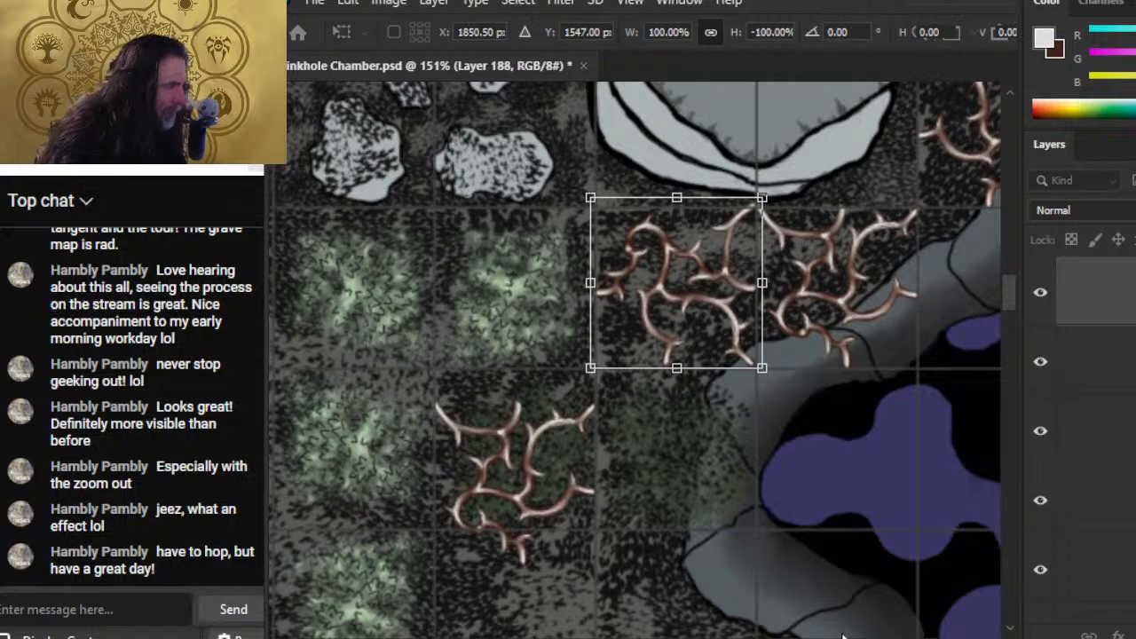
- Rotate the Layer 188 root -90° and flip it vertically again so it mirrors the neighbouring root
{"action": "left_click_drag", "start_coordinate": [799, 167], "coordinate": [857, 224]}
{"action": "right_click", "coordinate": [811, 243]}
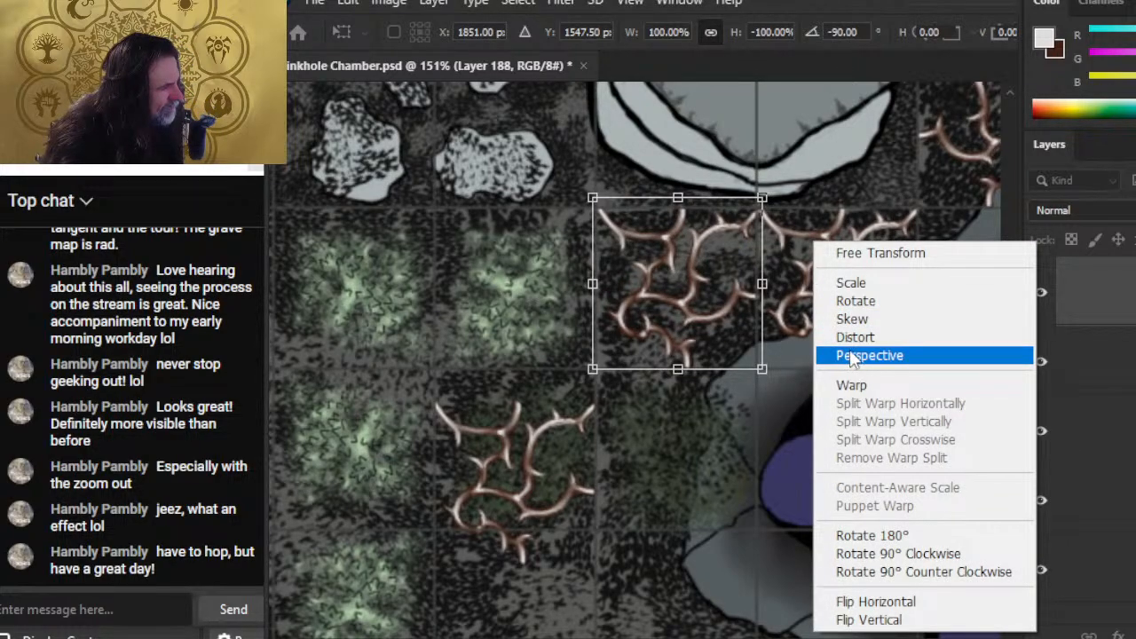
{"action": "left_click", "coordinate": [931, 619]}
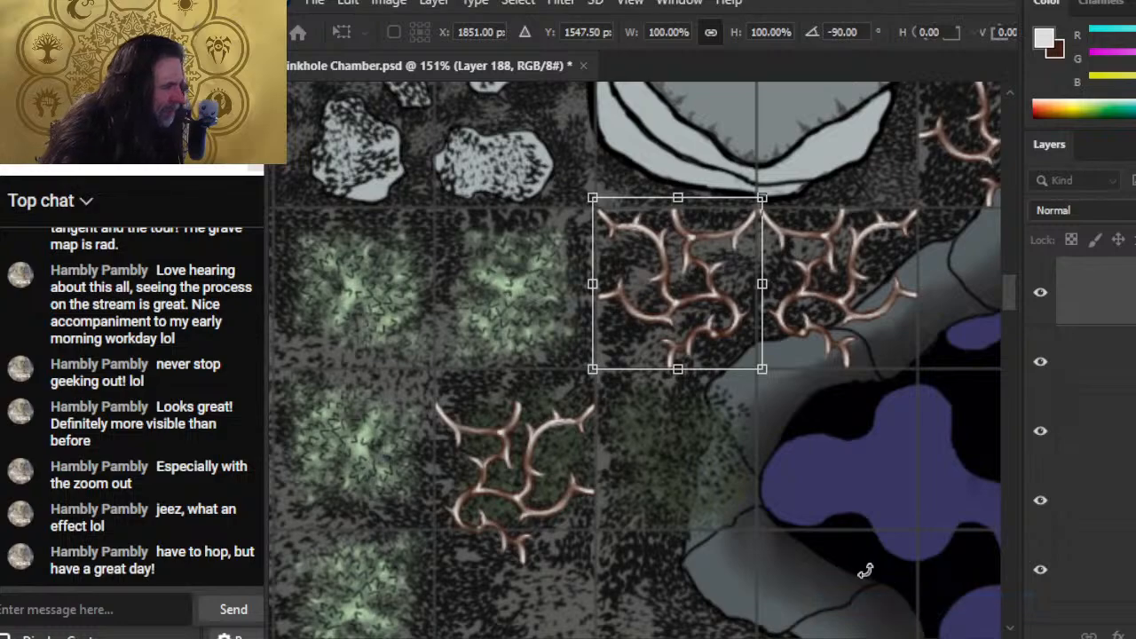
{"action": "left_click_drag", "start_coordinate": [857, 229], "coordinate": [816, 401]}
{"action": "key", "text": "Return"}
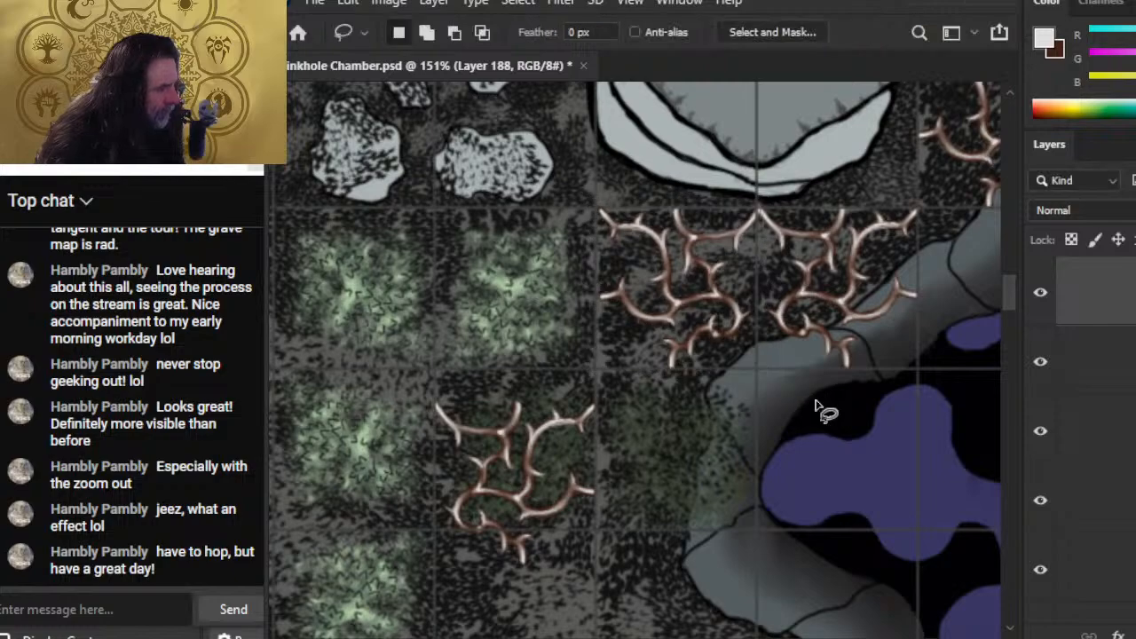
- Find the layer of the extra root copy placed beneath the green patches and delete it
{"action": "key", "text": "v"}
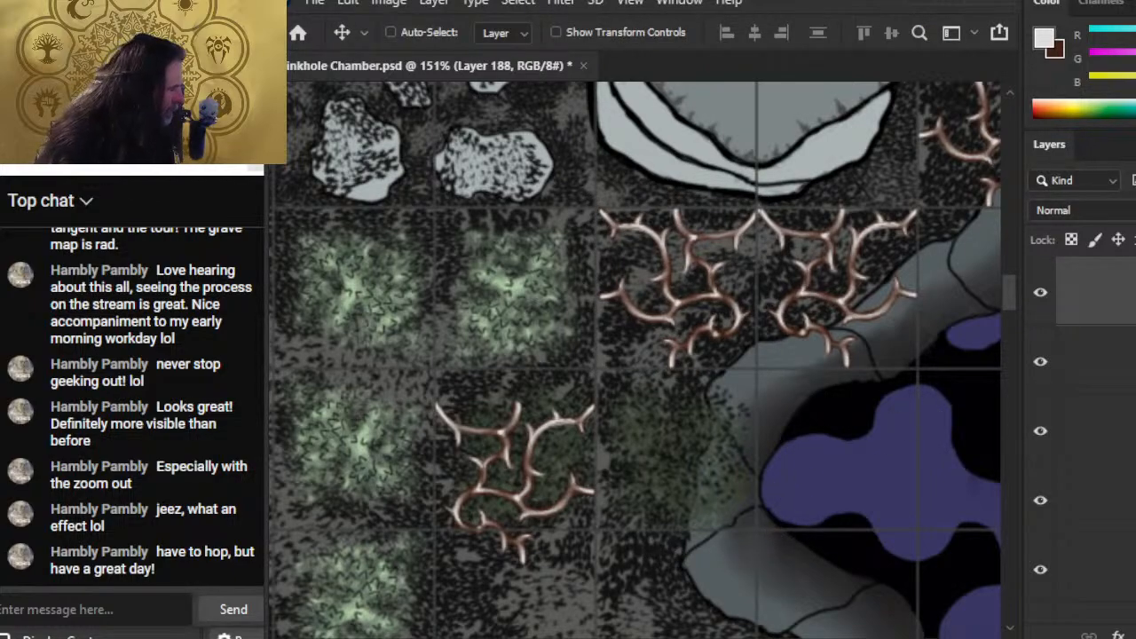
{"action": "scroll", "coordinate": [1095, 426], "scroll_direction": "up", "scroll_amount": 8}
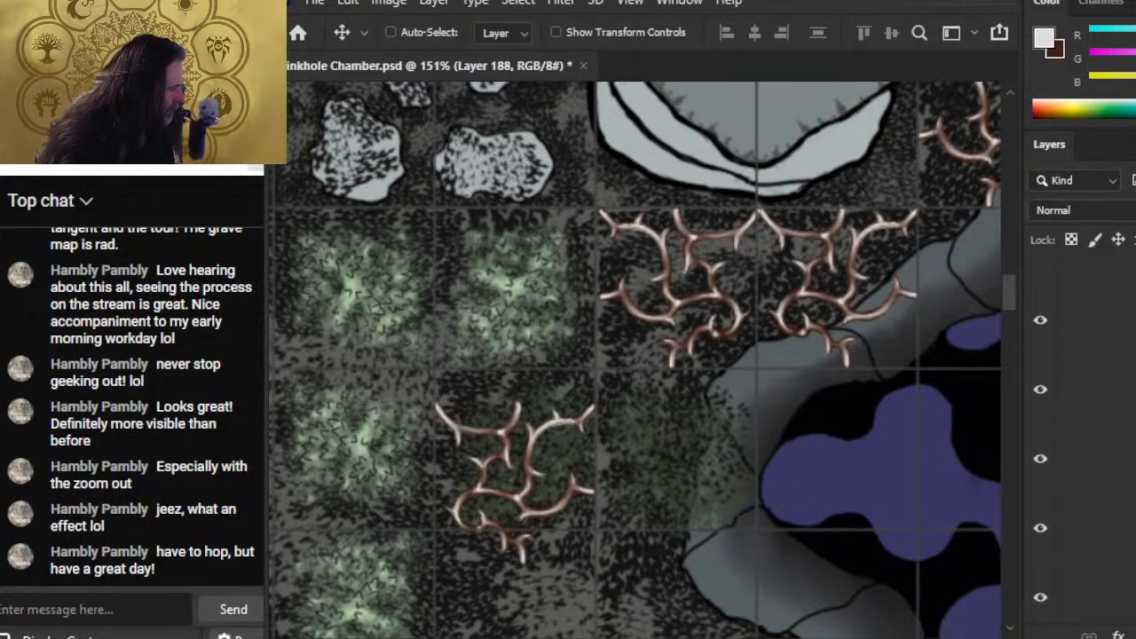
{"action": "scroll", "coordinate": [1083, 426], "scroll_direction": "up", "scroll_amount": 3}
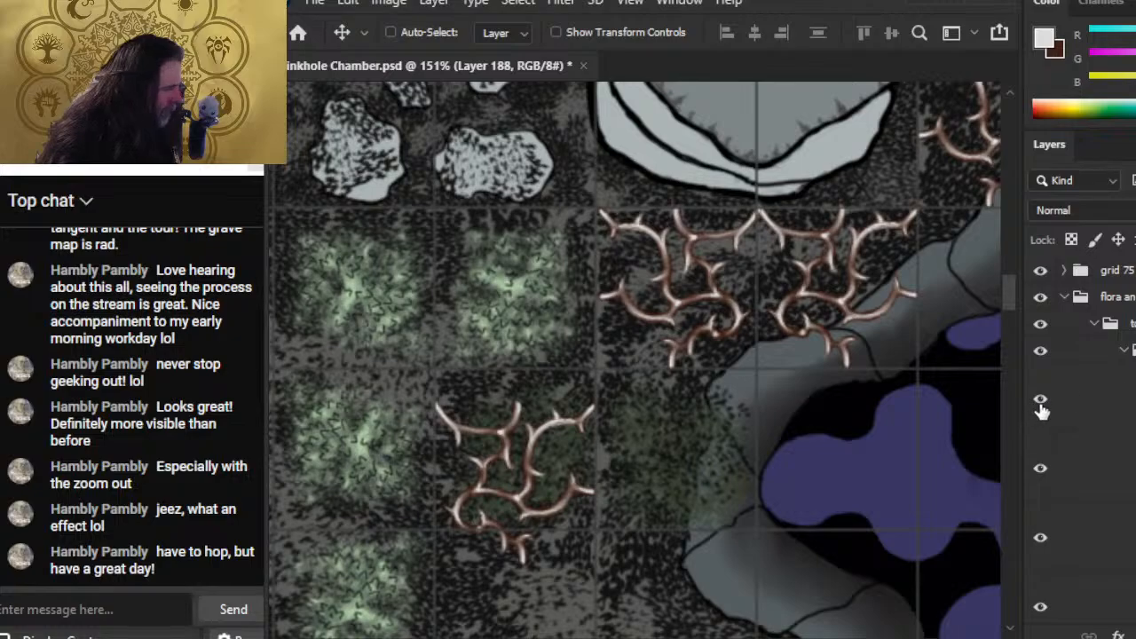
{"action": "left_click", "coordinate": [1041, 402]}
{"action": "left_click", "coordinate": [1041, 402]}
{"action": "left_click", "coordinate": [1080, 408]}
{"action": "left_click_drag", "start_coordinate": [708, 483], "coordinate": [784, 266]}
{"action": "key", "text": "Delete"}
- Paste a new root copy above Layer 206 and place it on the empty ground below the southwest purple pool
{"action": "key", "text": "z"}
{"action": "left_click_drag", "start_coordinate": [719, 396], "coordinate": [726, 504]}
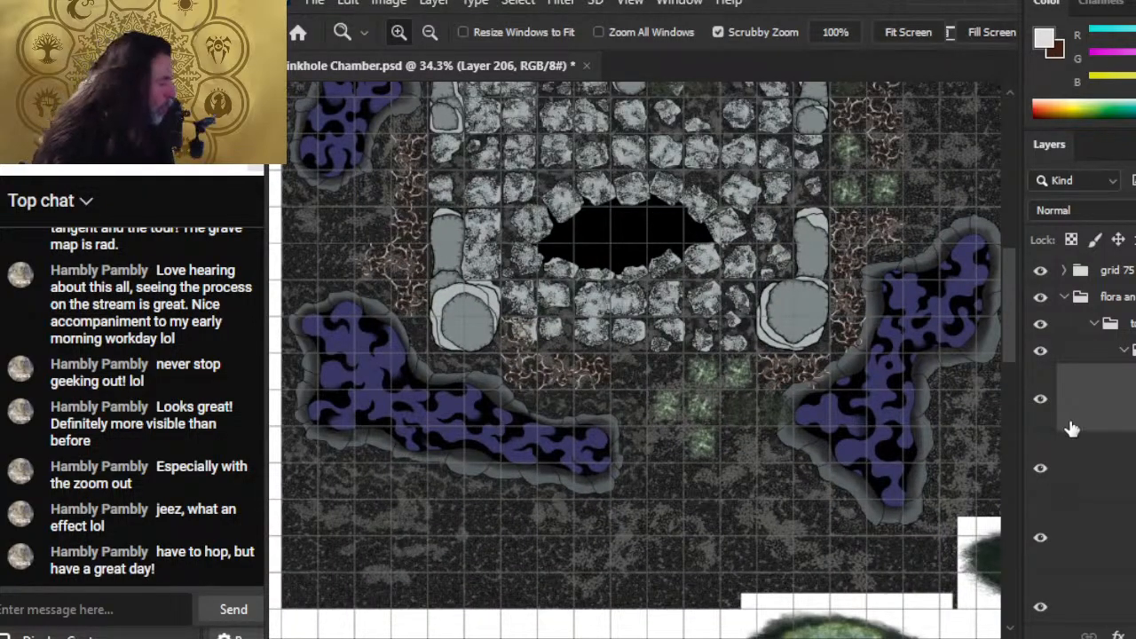
{"action": "key", "text": "ctrl+v"}
{"action": "key", "text": "v"}
{"action": "left_click_drag", "start_coordinate": [744, 428], "coordinate": [558, 588]}
{"action": "key", "text": "z"}
{"action": "left_click_drag", "start_coordinate": [456, 543], "coordinate": [538, 528]}
{"action": "left_click_drag", "start_coordinate": [538, 527], "coordinate": [617, 386]}
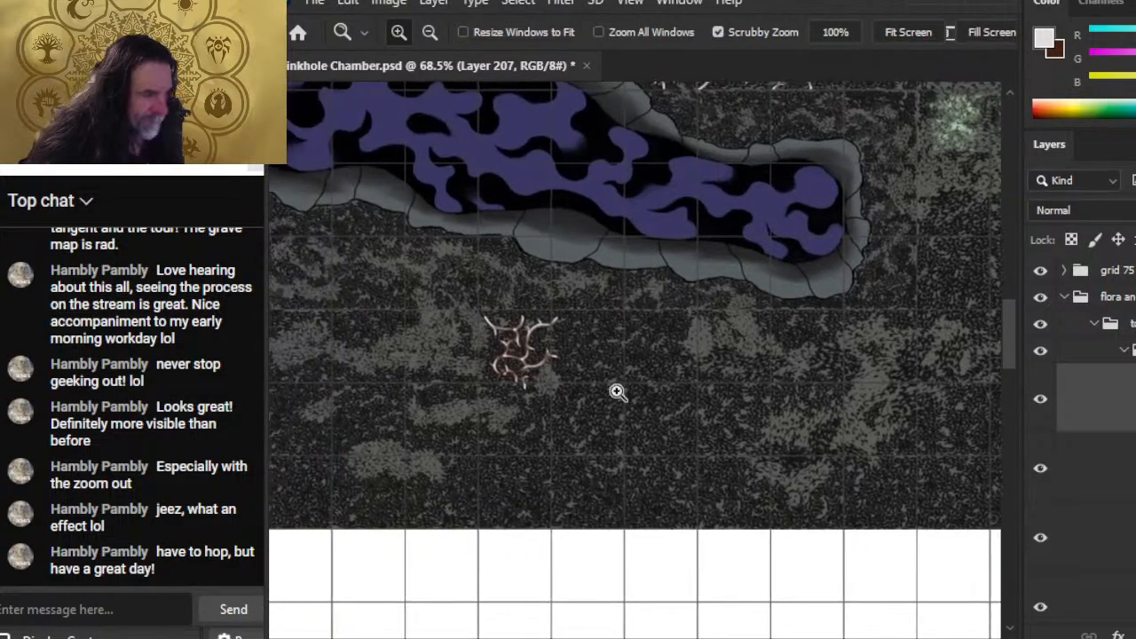
{"action": "left_click_drag", "start_coordinate": [470, 415], "coordinate": [556, 459]}
{"action": "key", "text": "v"}
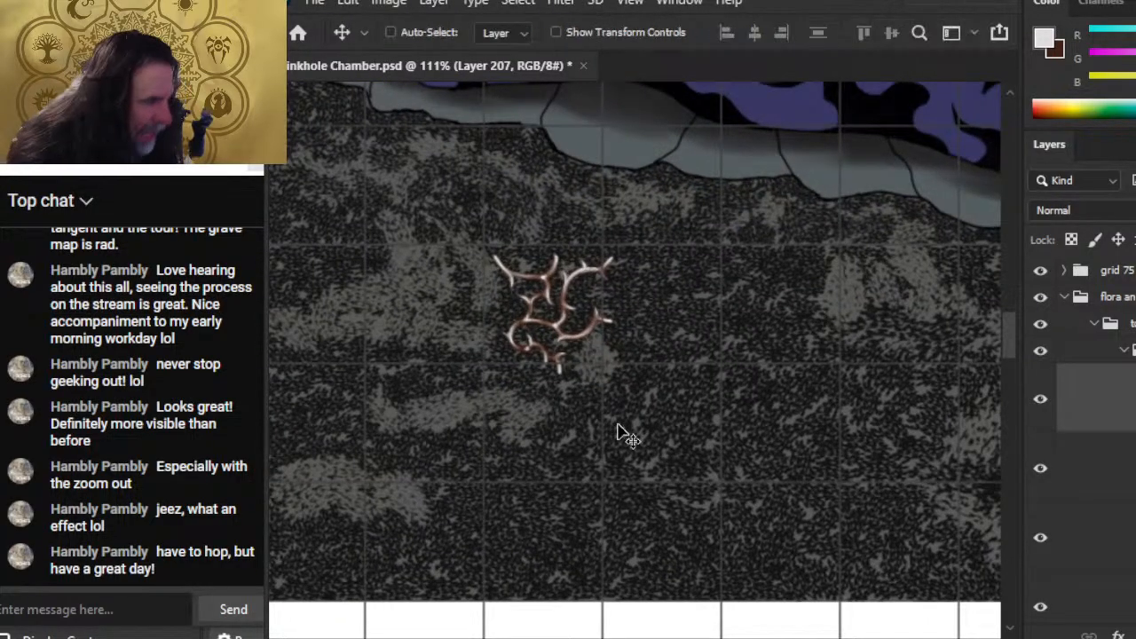
- Nudge the new root copy below the southwest pool up and left until it fits its grid square
{"action": "key", "text": "Up"}
{"action": "key", "text": "Up"}
{"action": "key", "text": "Up"}
{"action": "key", "text": "Up"}
{"action": "key", "text": "Up"}
{"action": "key", "text": "Up"}
{"action": "key", "text": "Up"}
{"action": "key", "text": "Up"}
{"action": "key", "text": "Left"}
{"action": "key", "text": "Left"}
{"action": "key", "text": "Left"}
{"action": "key", "text": "Left"}
{"action": "key", "text": "Left"}
{"action": "key", "text": "Left"}
{"action": "key", "text": "Left"}
{"action": "key", "text": "Left"}
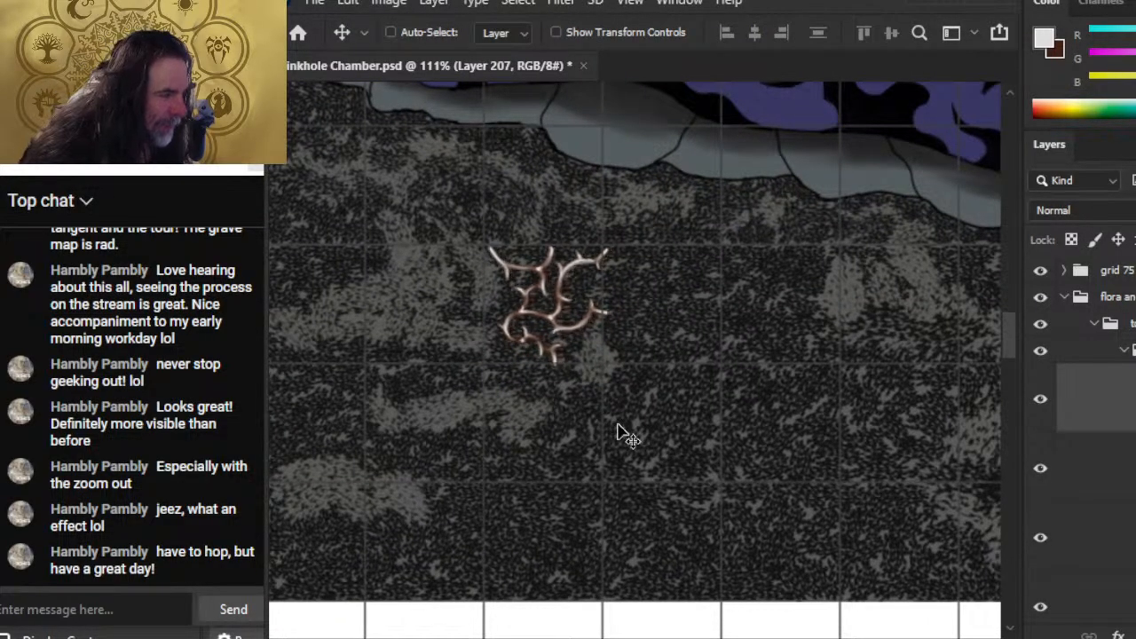
{"action": "key", "text": "Up"}
{"action": "key", "text": "Up"}
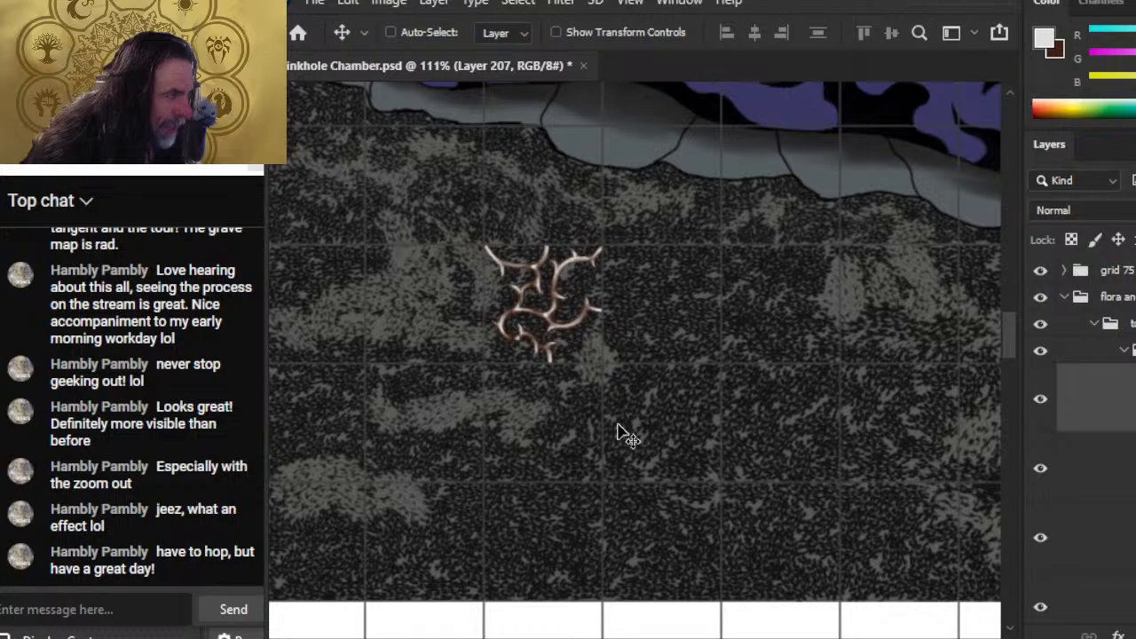
{"action": "key", "text": "Left"}
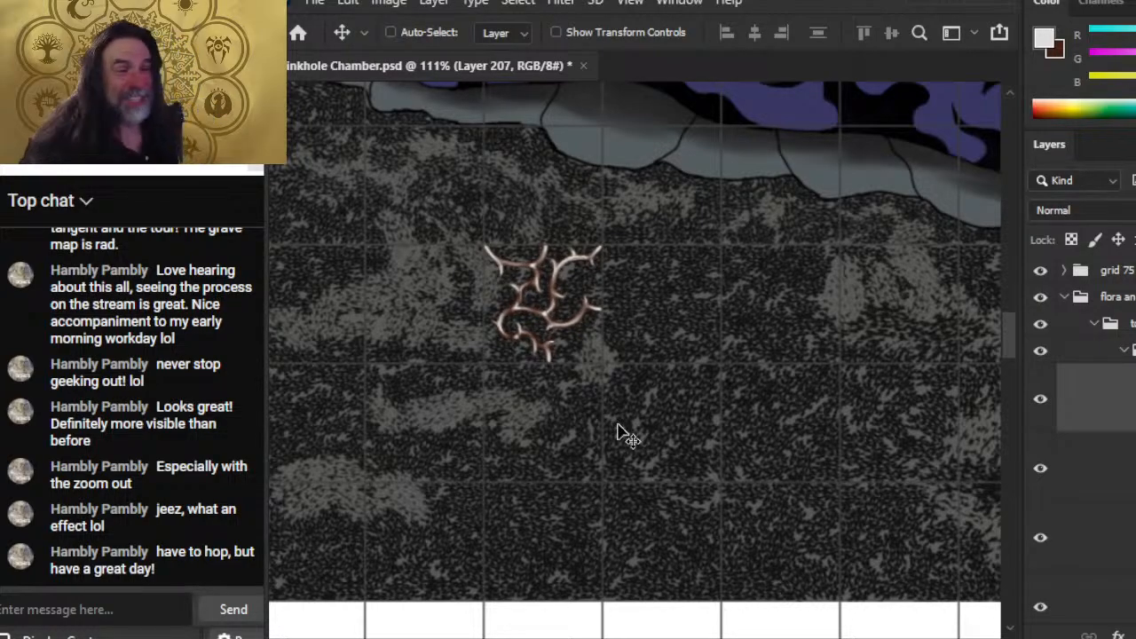
- Copy the aligned root below the southwest pool and paste it into the adjoining square to the right
{"action": "left_click", "coordinate": [1122, 429], "text": "ctrl"}
{"action": "key", "text": "ctrl+c"}
{"action": "key", "text": "ctrl+v"}
{"action": "left_click_drag", "start_coordinate": [679, 405], "coordinate": [707, 352]}
- Flip the newly pasted root copy below the southwest pool horizontally so it mirrors the root in the adjoining square
{"action": "key", "text": "l"}
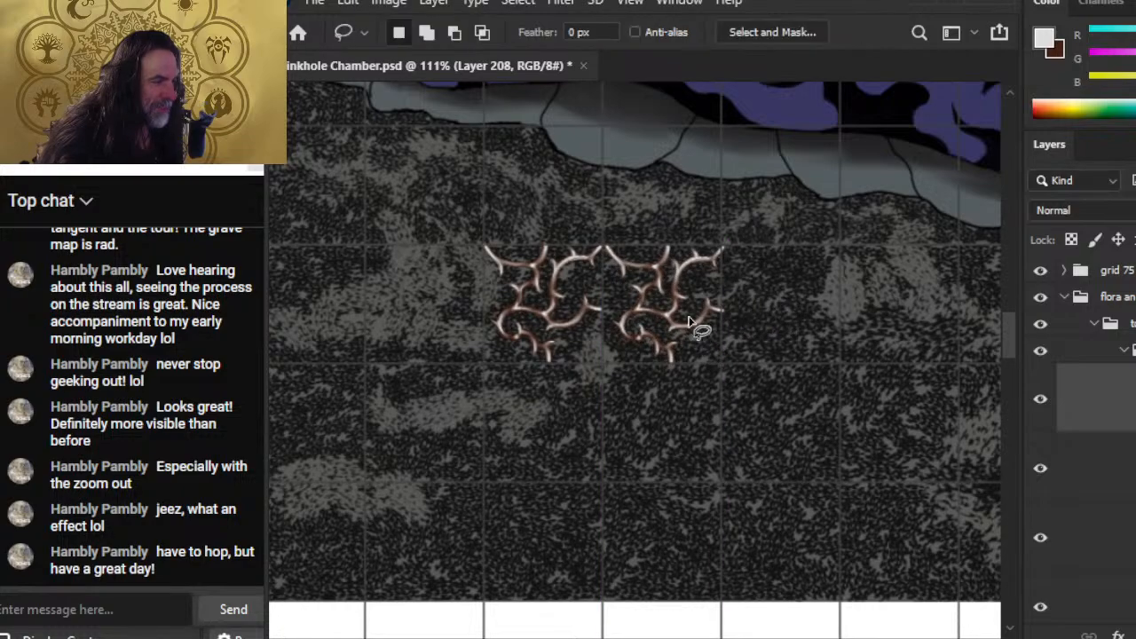
{"action": "right_click", "coordinate": [689, 317]}
{"action": "left_click", "coordinate": [746, 505]}
{"action": "right_click", "coordinate": [763, 393]}
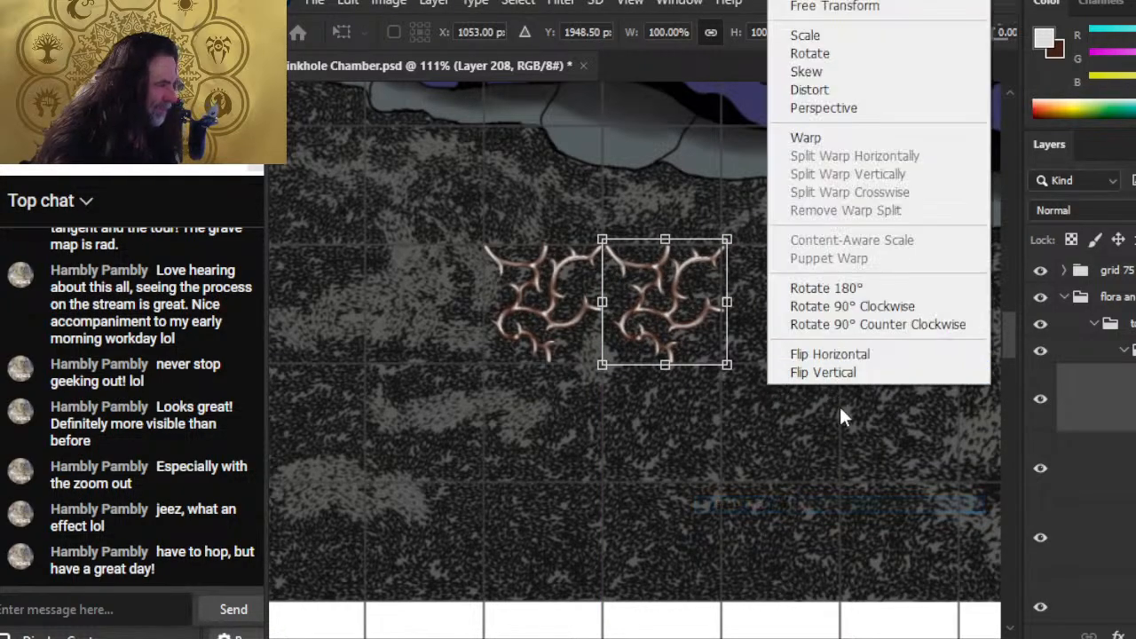
{"action": "left_click", "coordinate": [861, 353]}
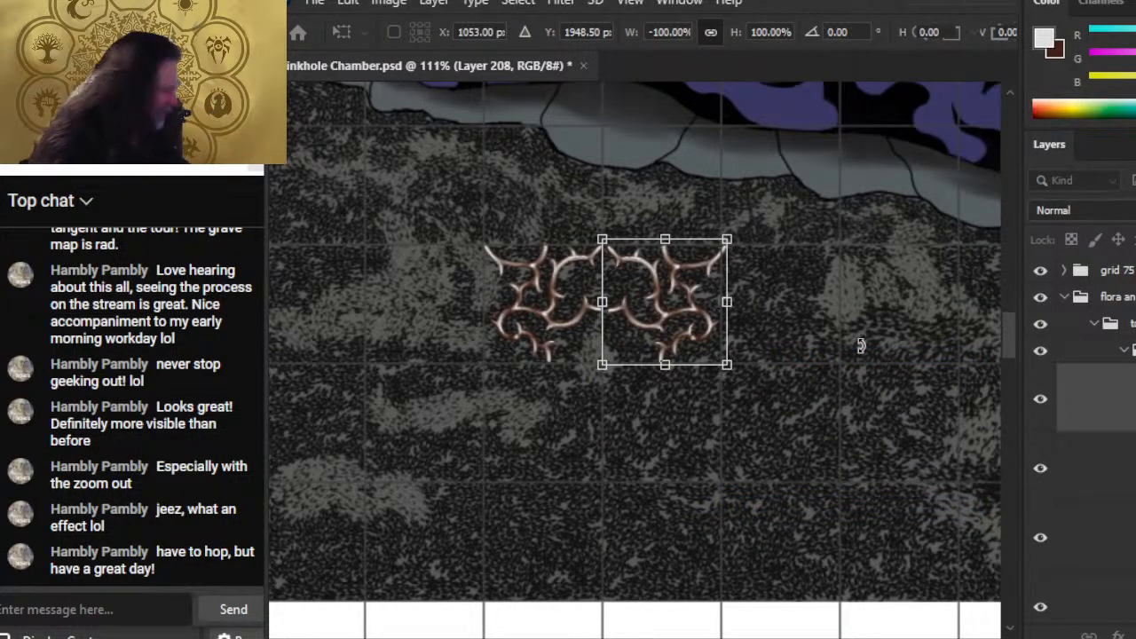
{"action": "key", "text": "Return"}
{"action": "key", "text": "v"}
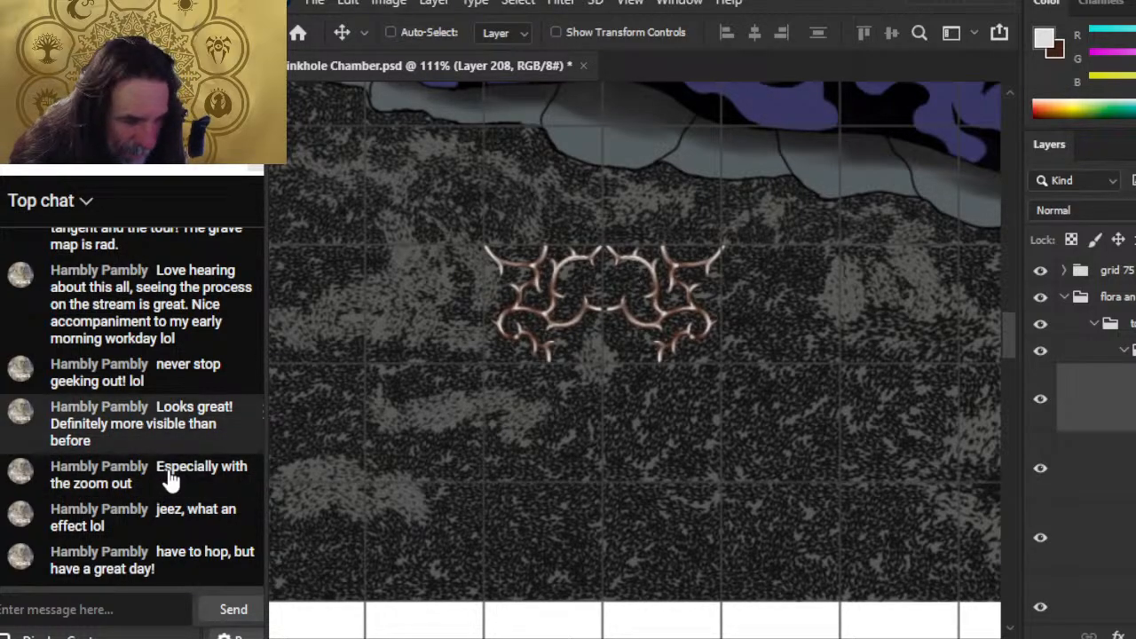
- Check the placed roots around the southwest pool and save the Sinkhole Chamber document
{"action": "key", "text": "z"}
{"action": "left_click_drag", "start_coordinate": [660, 418], "coordinate": [542, 388]}
{"action": "left_click_drag", "start_coordinate": [663, 357], "coordinate": [343, 441]}
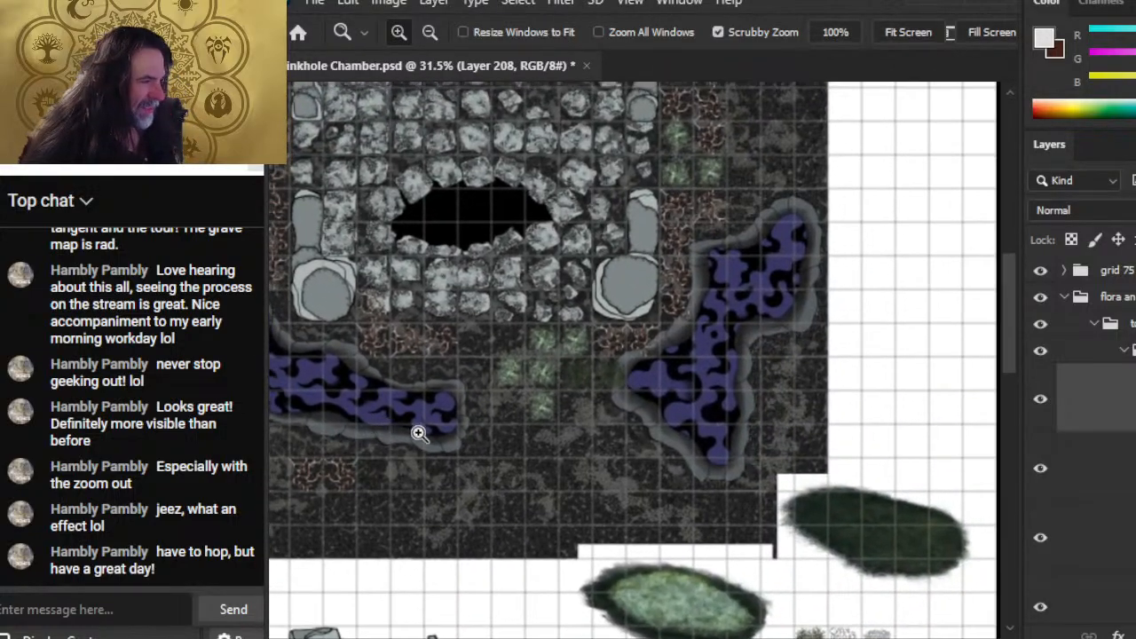
{"action": "left_click_drag", "start_coordinate": [436, 322], "coordinate": [793, 246]}
{"action": "left_click_drag", "start_coordinate": [599, 359], "coordinate": [654, 362]}
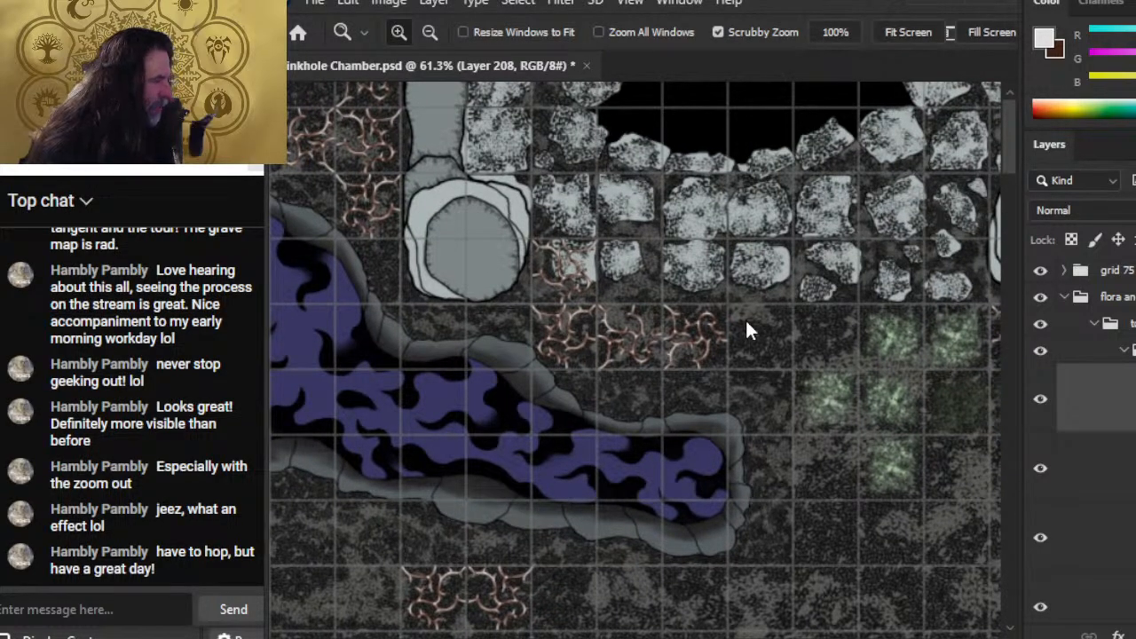
{"action": "key", "text": "ctrl+s"}
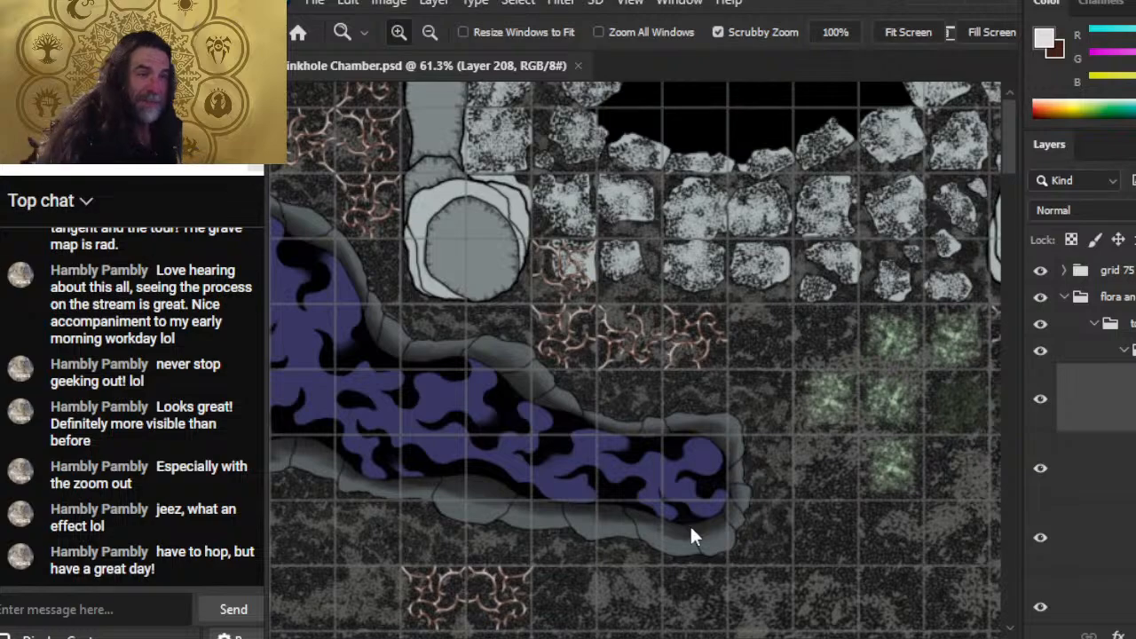
- Switch from the map document to the OBS 30.1.2 window
{"action": "key", "text": "alt+Tab"}
{"action": "key", "text": "alt+Tab"}
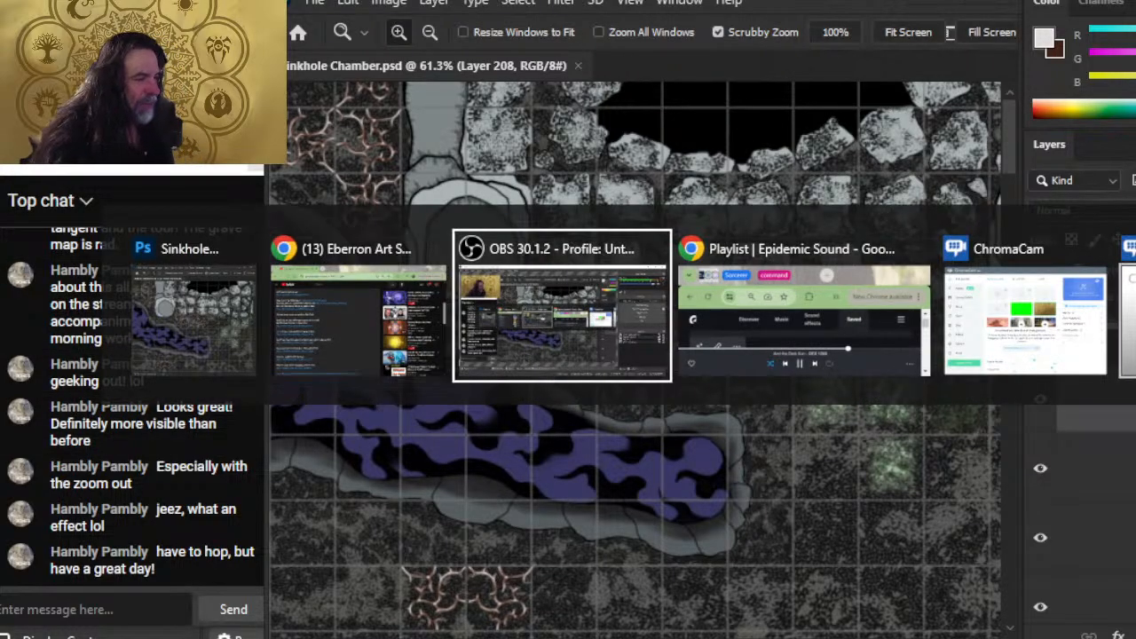